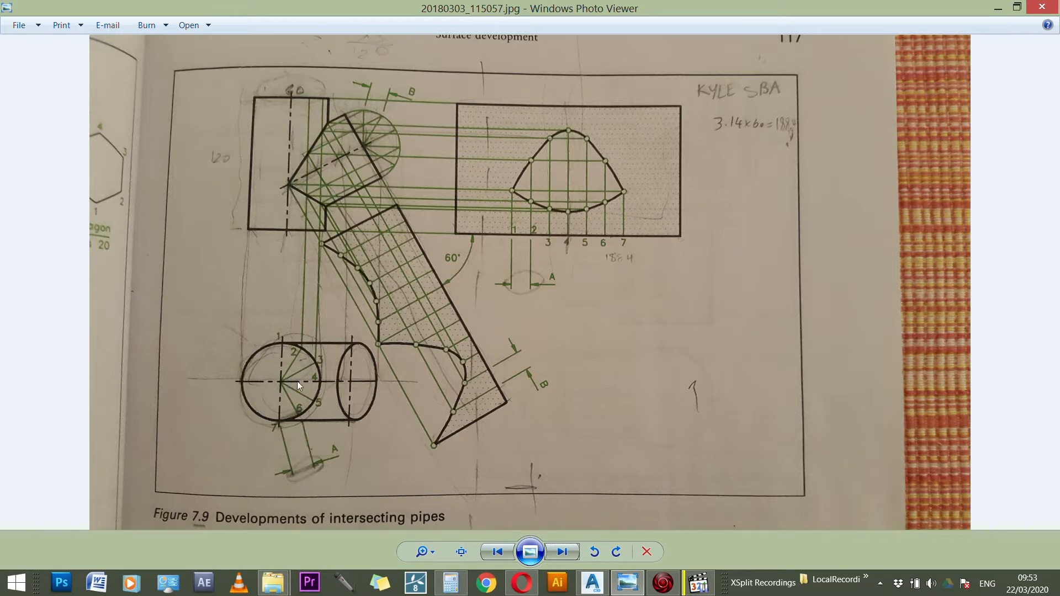
- Switch to AutoCAD Civil 3D and examine the dimensioned view of the vertical pipe with its inclined branch
click(592, 582)
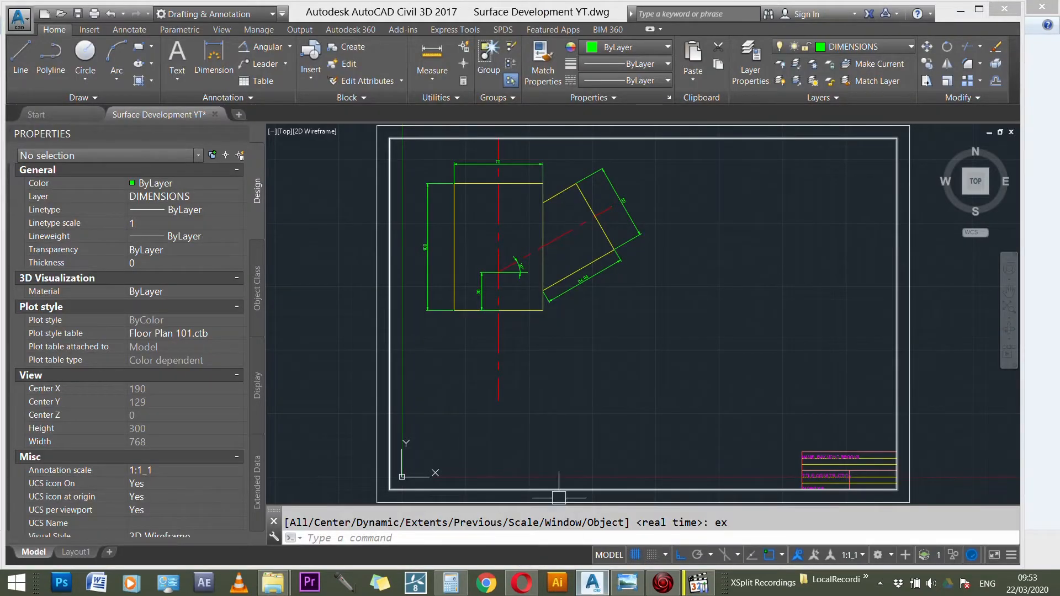
scroll(610, 251, up, 3)
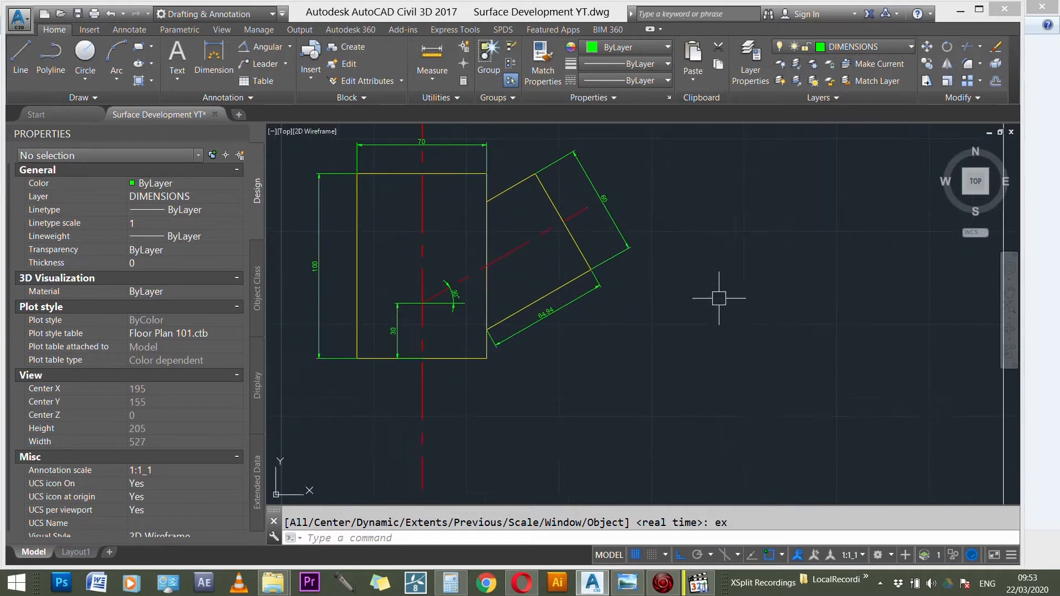
scroll(422, 210, up, 2)
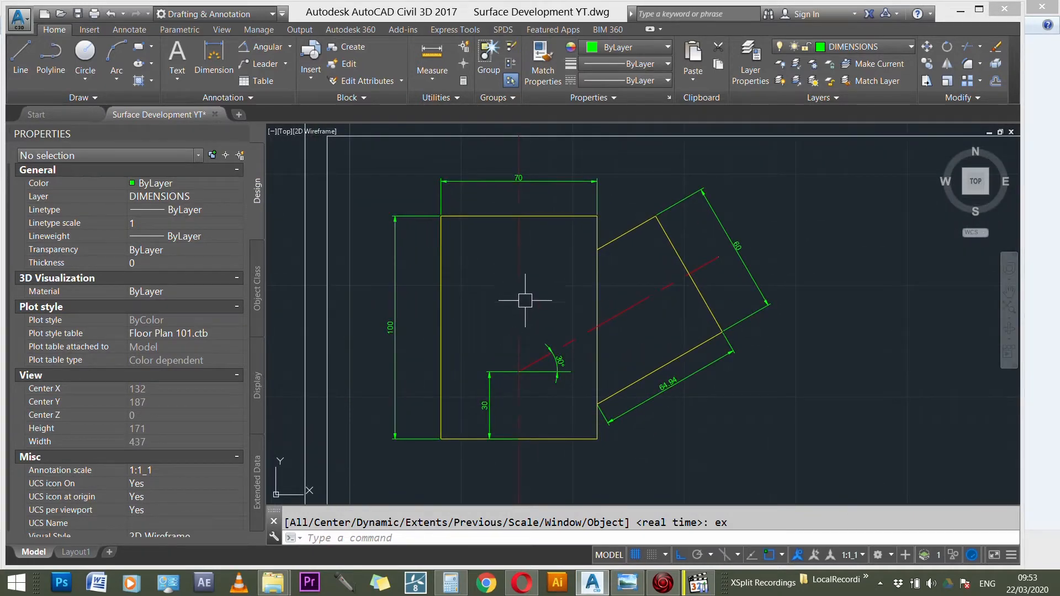
scroll(500, 420, up, 1)
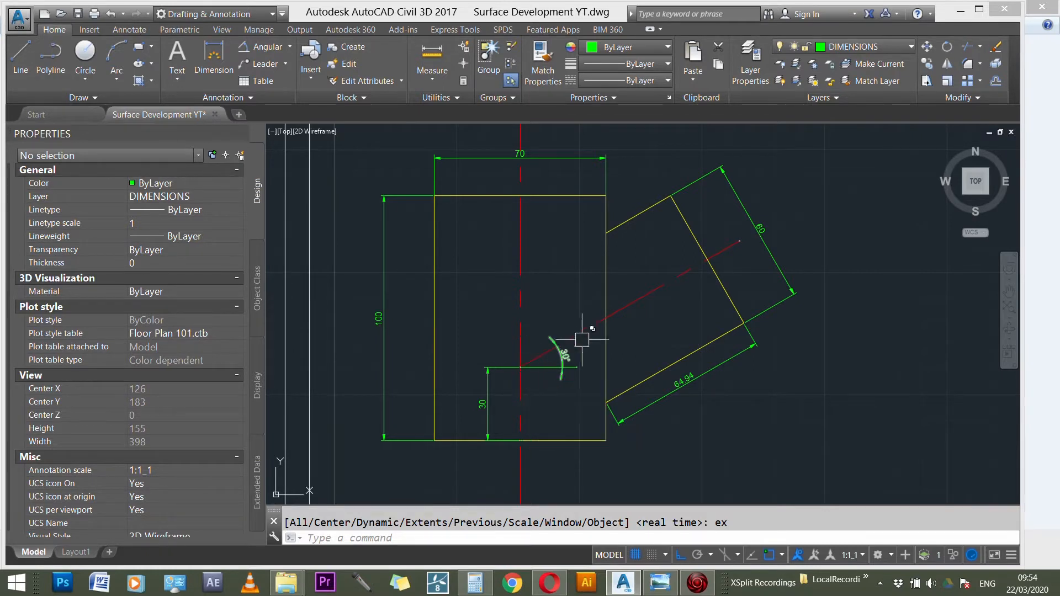
click(644, 301)
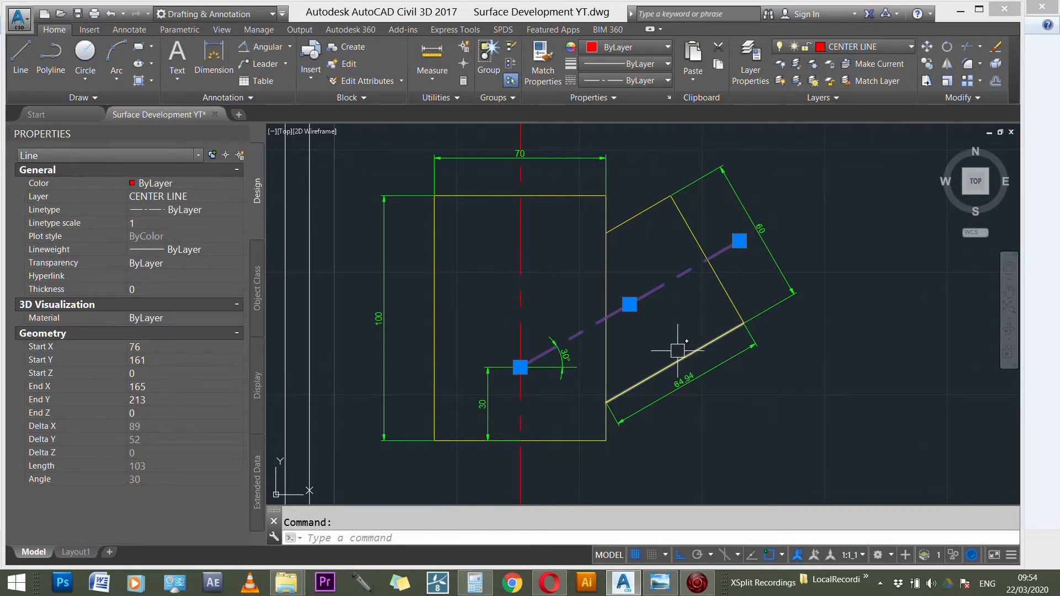
scroll(549, 331, down, 3)
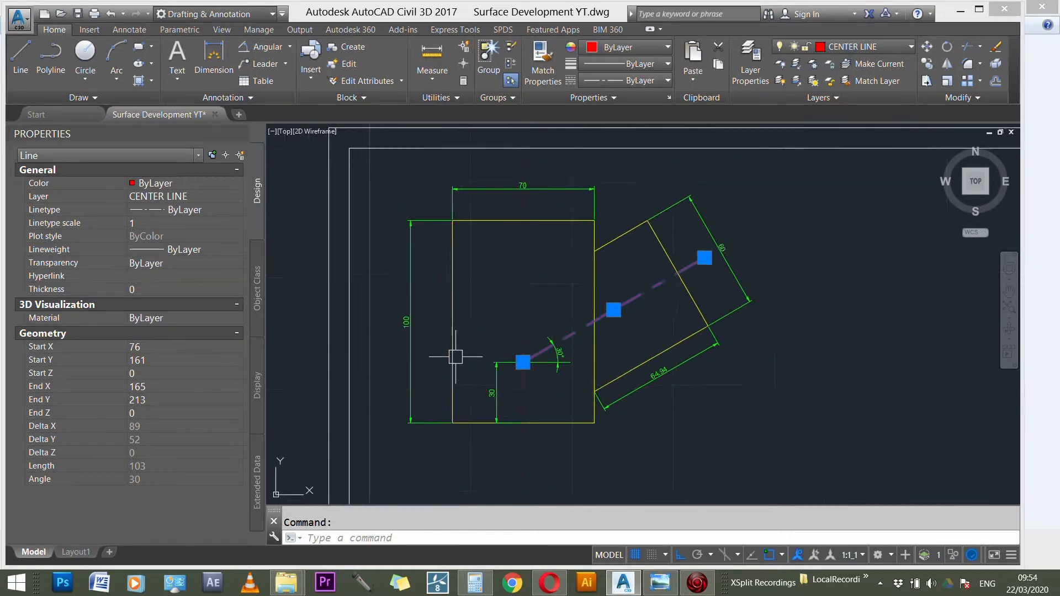
key(Escape)
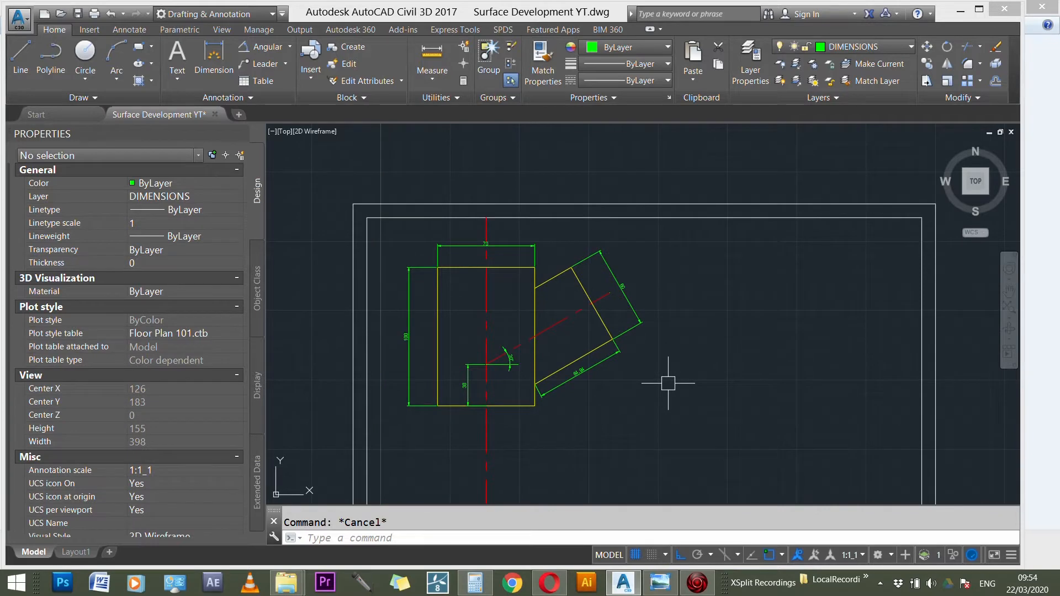
scroll(717, 243, down, 3)
scroll(602, 287, up, 2)
scroll(585, 287, down, 2)
scroll(563, 245, up, 3)
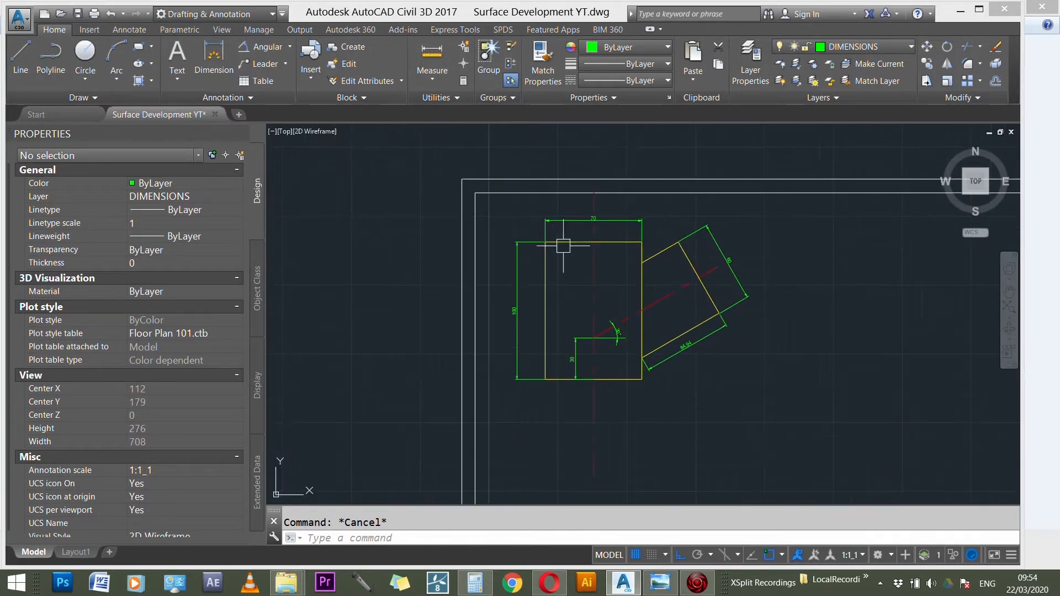
scroll(693, 353, up, 2)
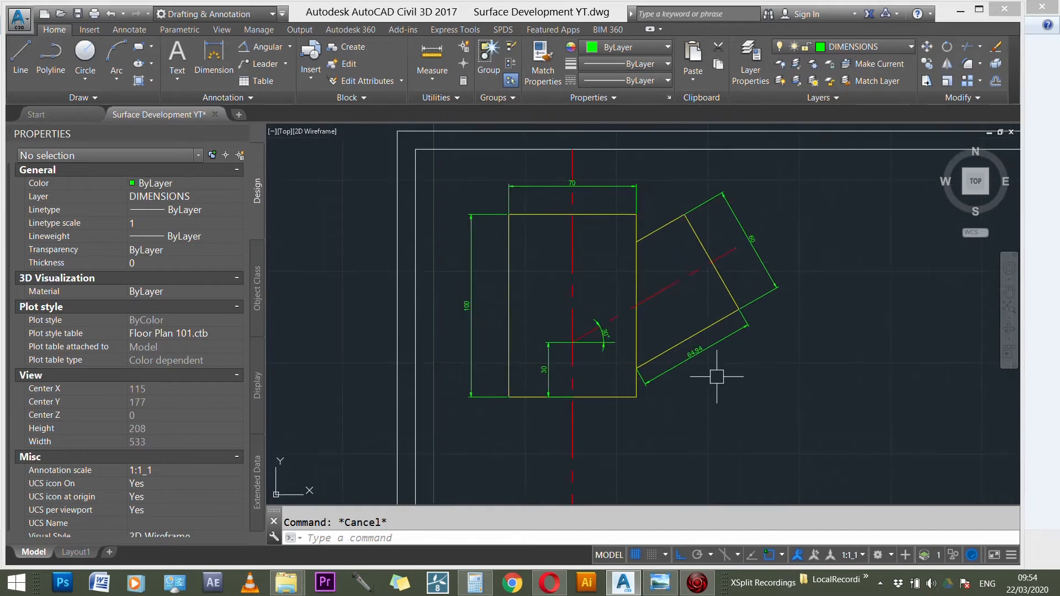
- Move the dimensioned pipe drawing and its centre lines about 560 units horizontally into the empty area right of the drawing frame
text(m)
key(Return)
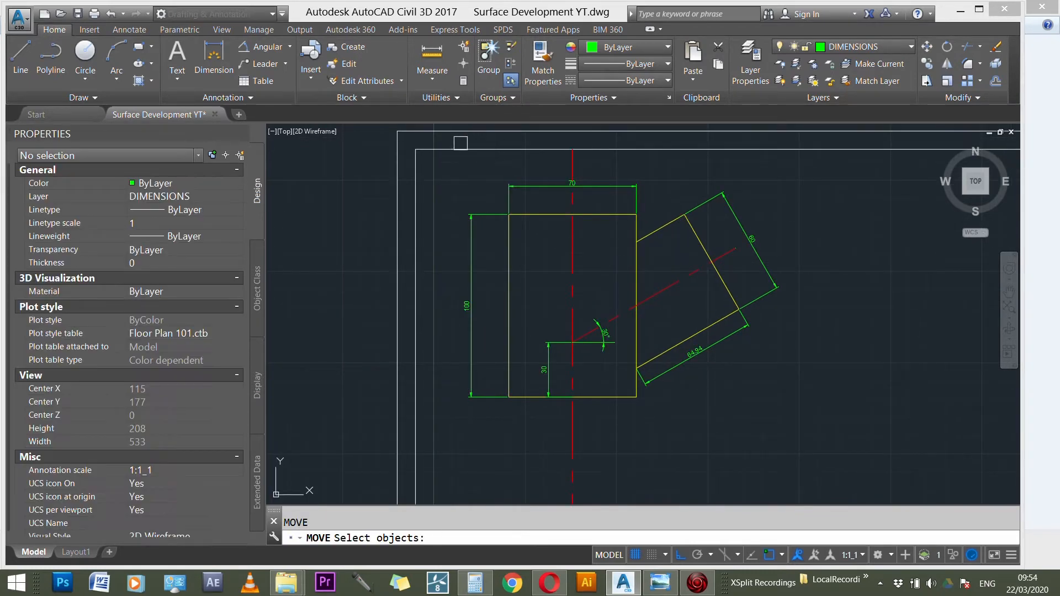
click(818, 450)
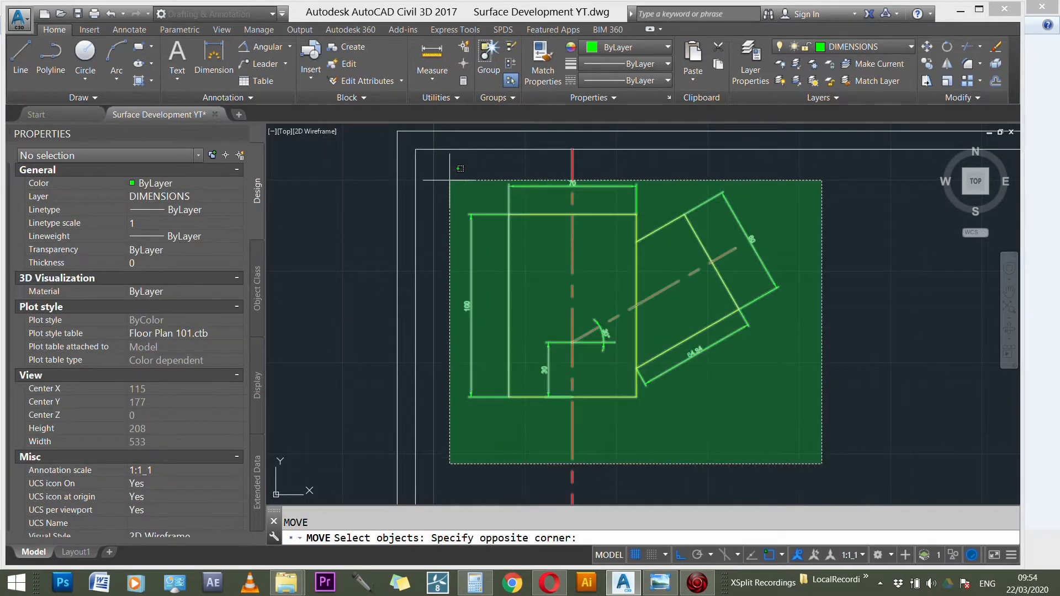
click(423, 183)
key(Return)
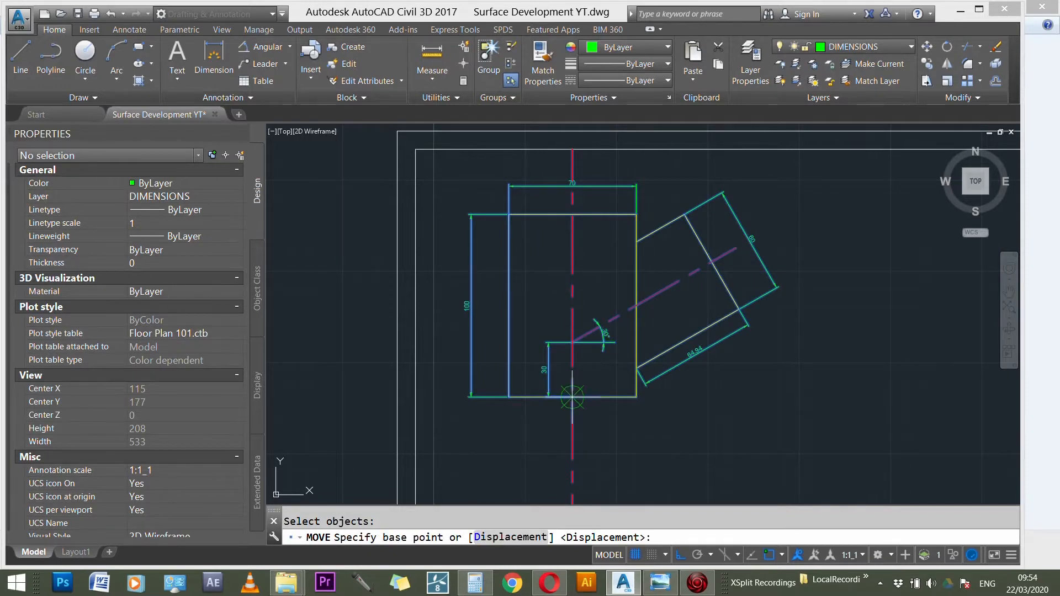
click(597, 338)
scroll(431, 376, down, 3)
scroll(431, 376, down, 3)
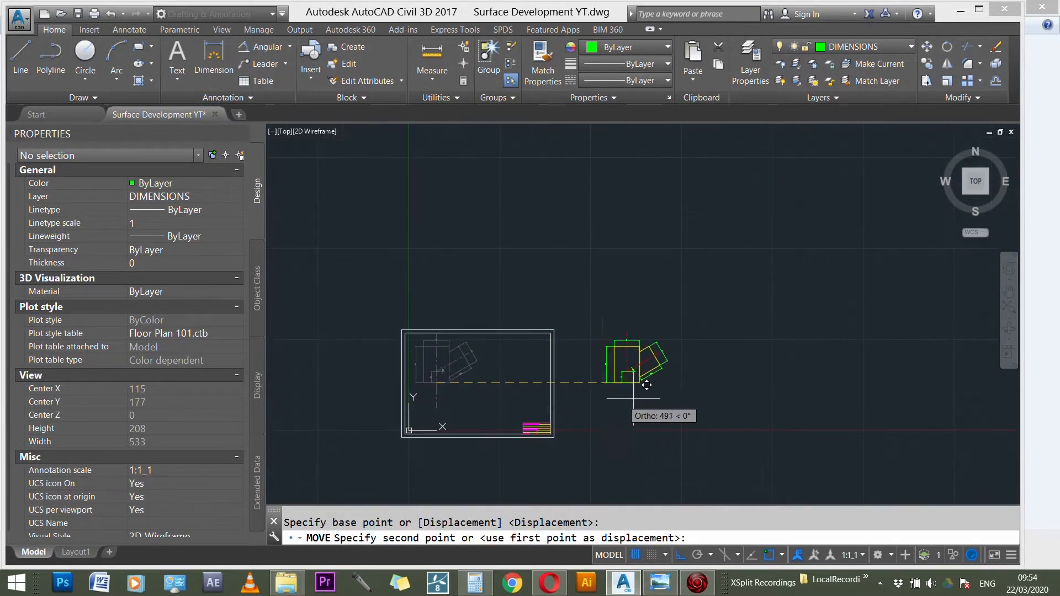
click(637, 389)
scroll(685, 398, up, 3)
scroll(485, 284, up, 4)
key(Escape)
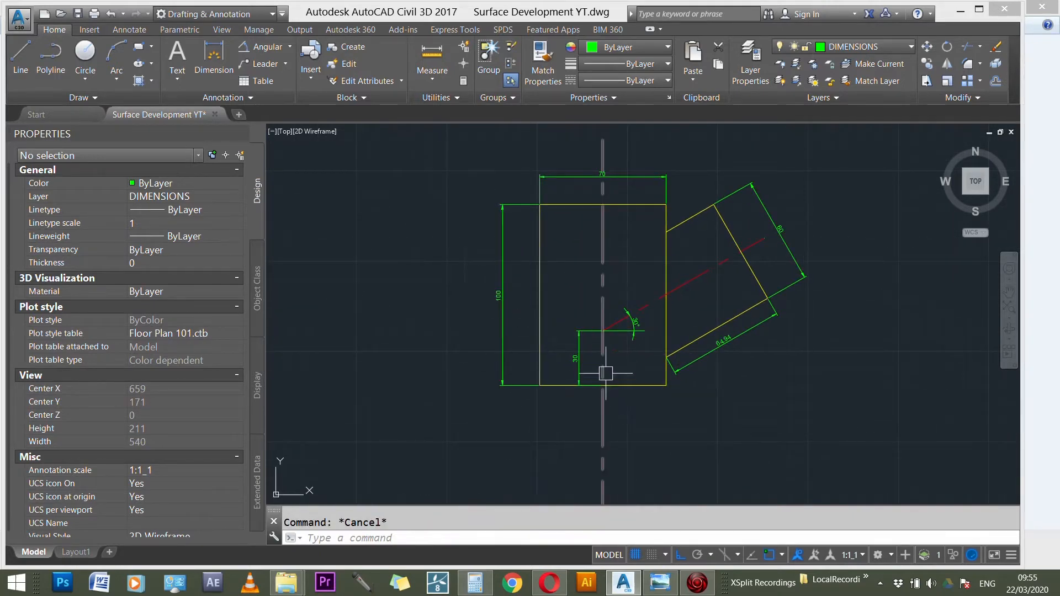
- Stretch the lower end of the vertical pipe's centre line straight down, making the line about 338 units long
scroll(551, 186, down, 1)
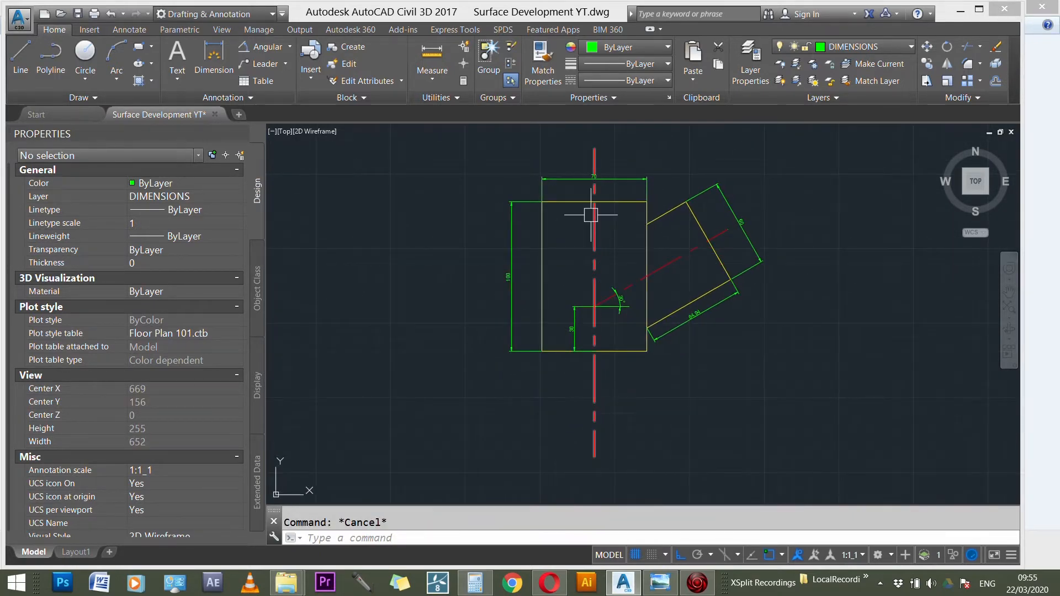
scroll(601, 390, down, 3)
click(604, 359)
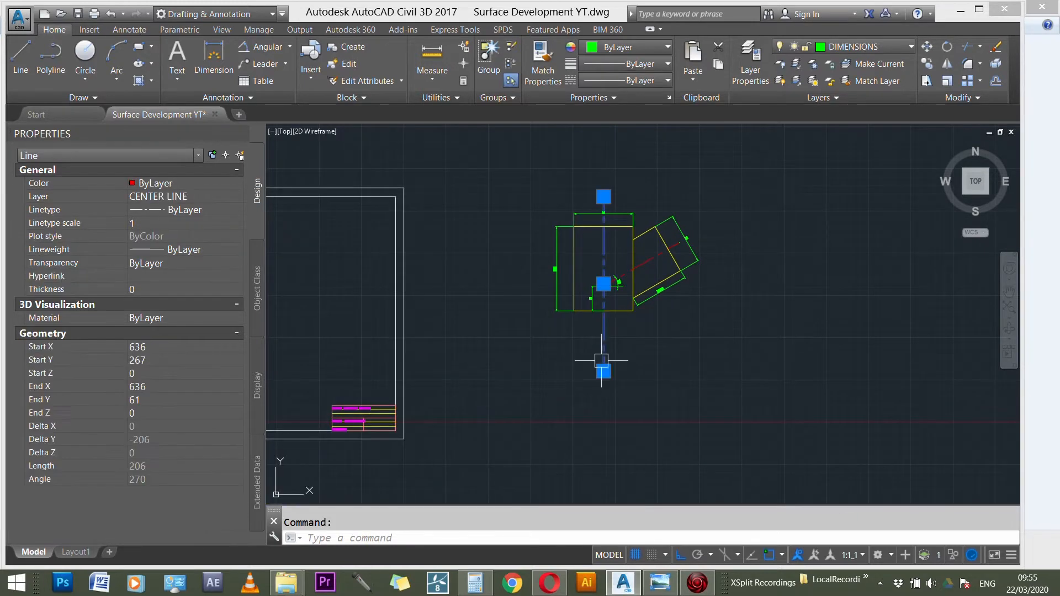
click(603, 371)
click(603, 480)
key(Escape)
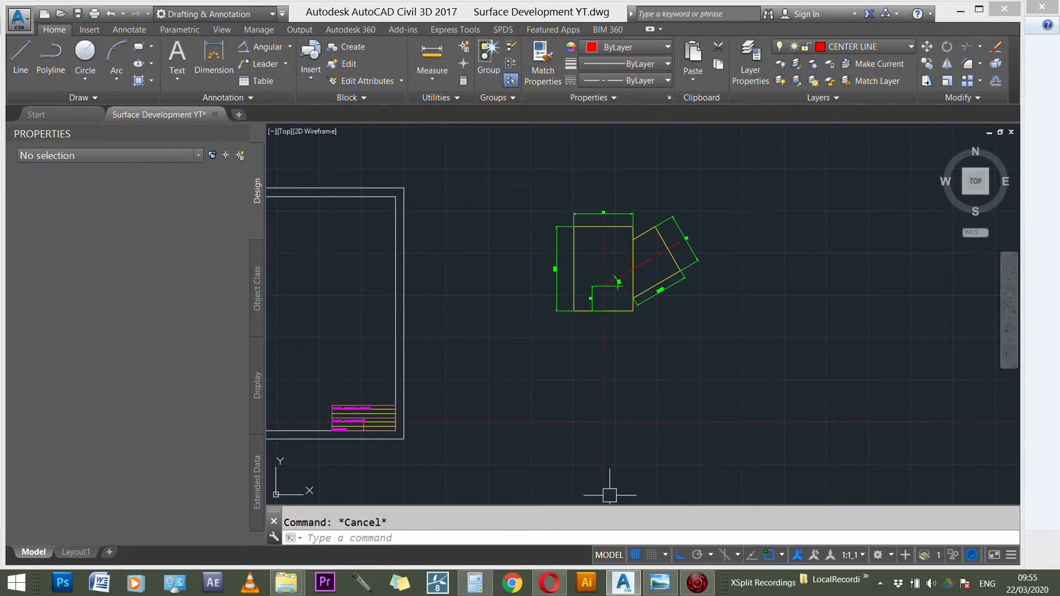
- Offset the vertical centre line by 35 to both sides
scroll(607, 454, up, 3)
scroll(607, 453, down, 2)
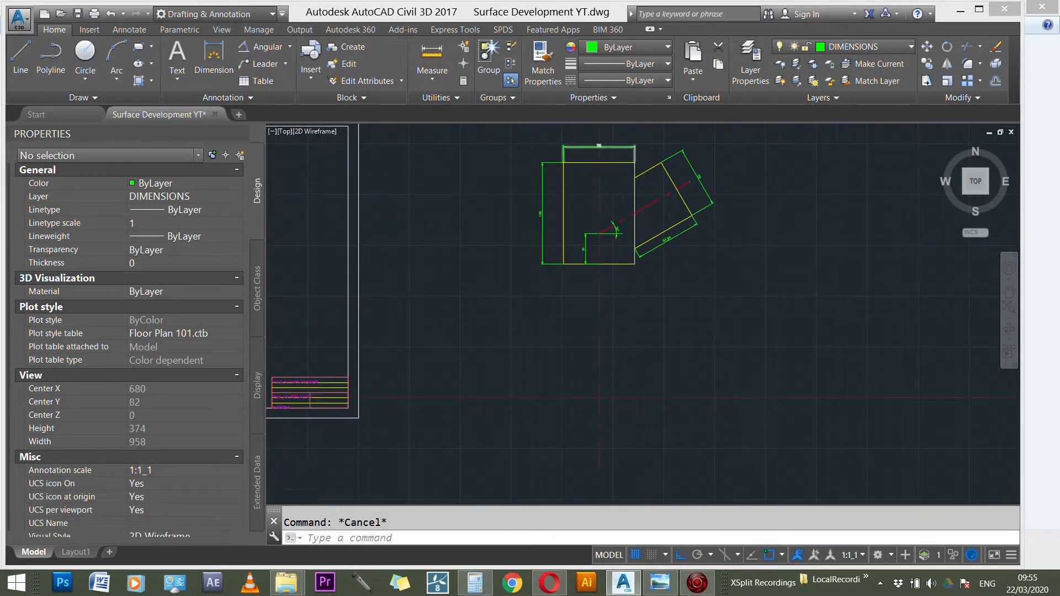
scroll(594, 142, up, 5)
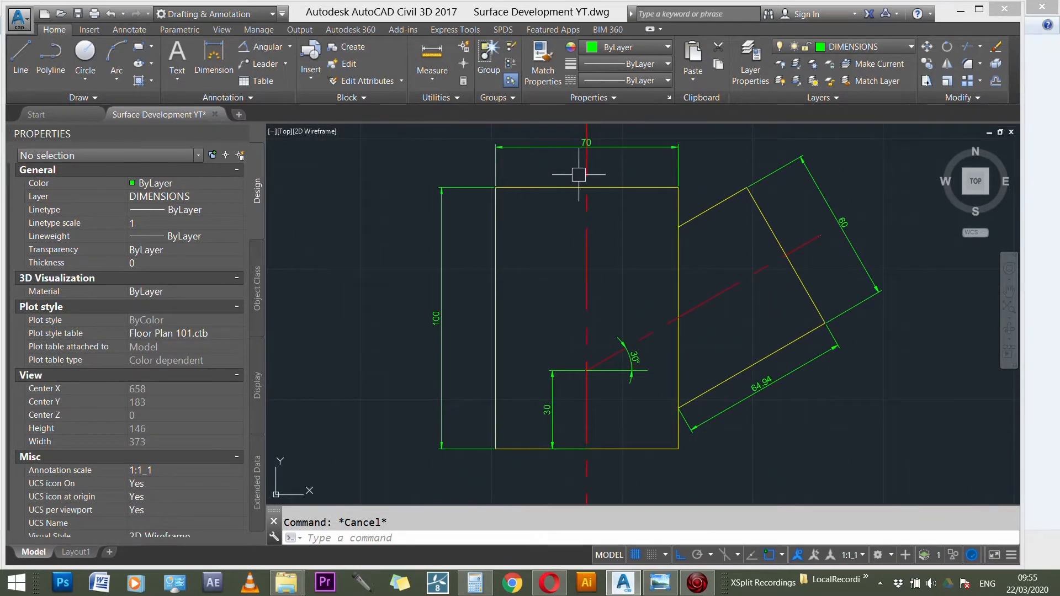
scroll(673, 182, down, 2)
scroll(635, 171, down, 3)
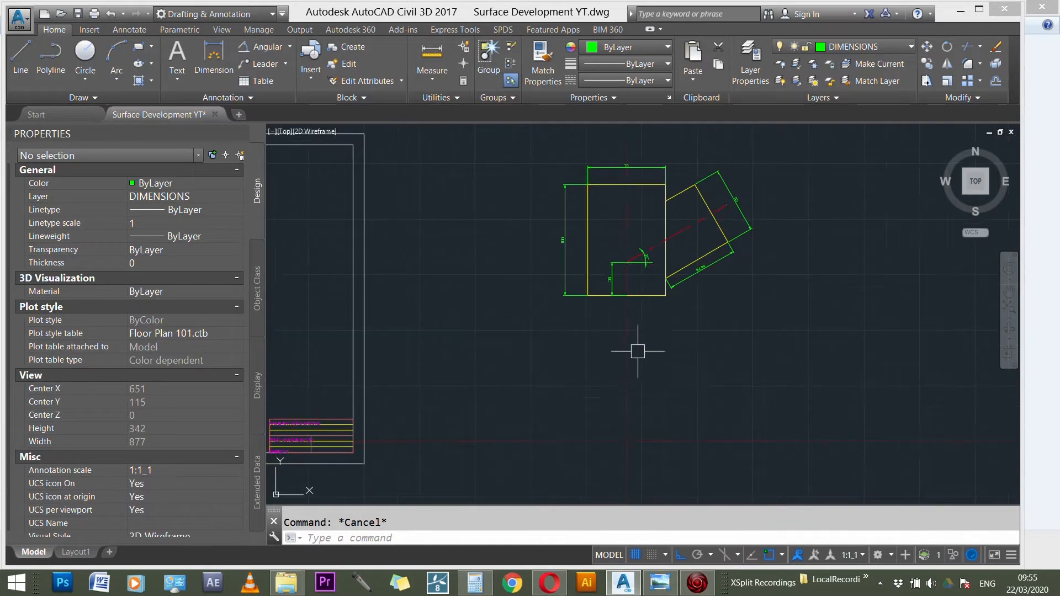
text(o)
key(Return)
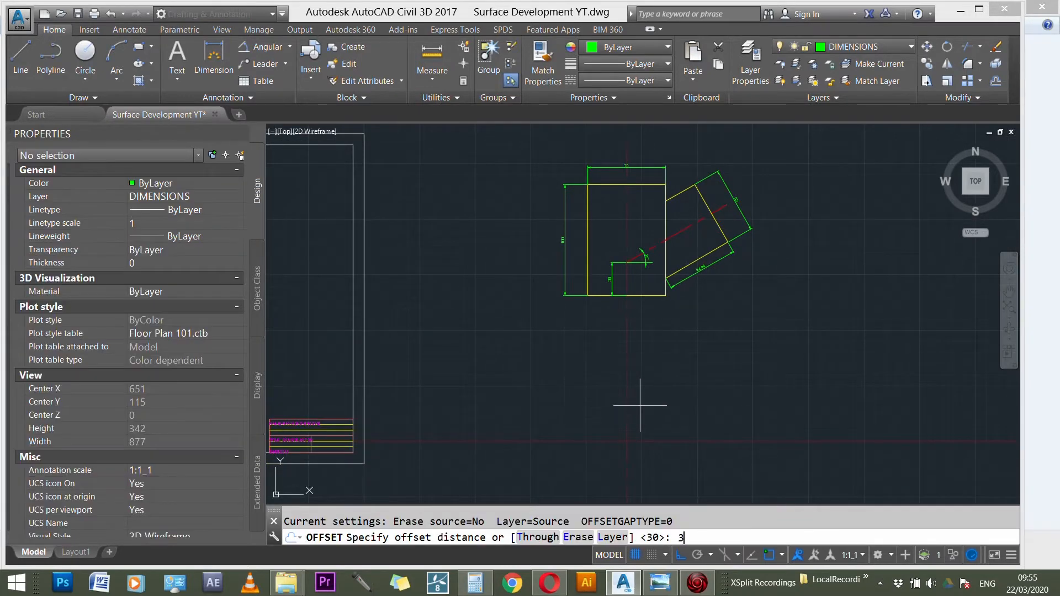
text(35)
key(Return)
click(627, 380)
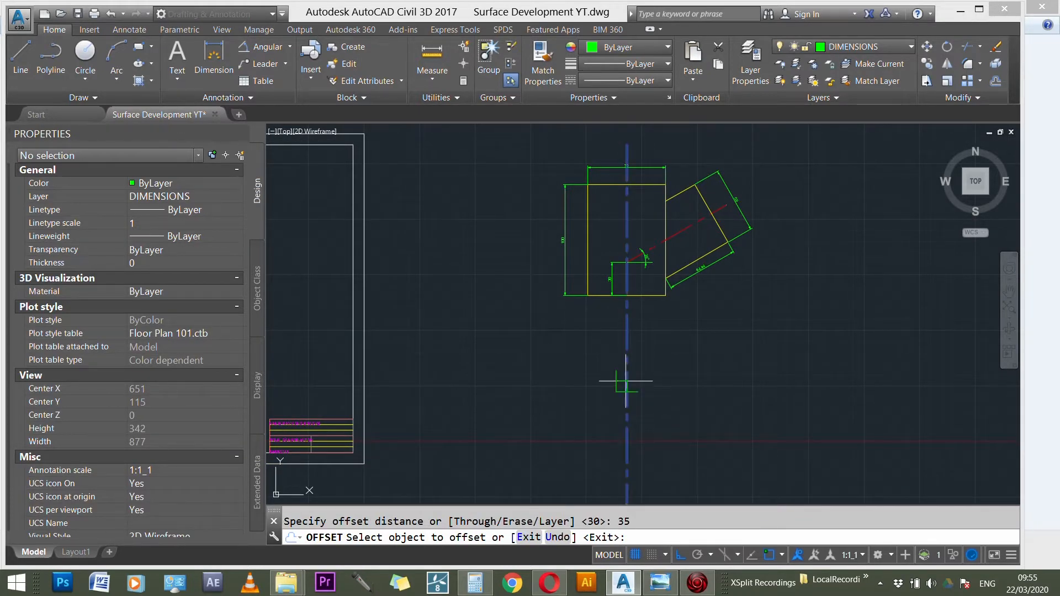
click(558, 383)
click(628, 389)
click(690, 398)
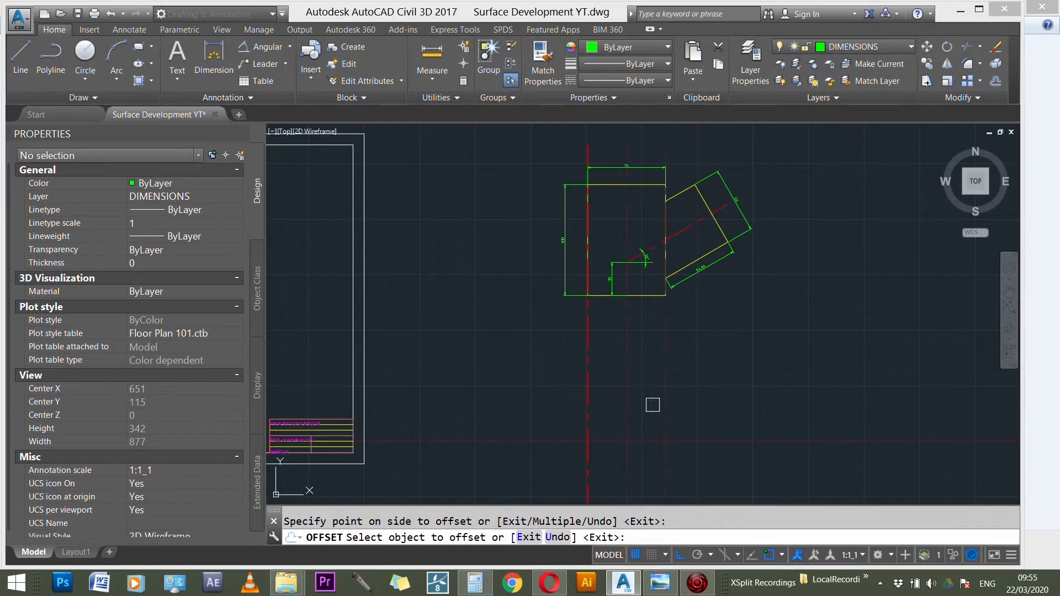
key(Escape)
- Assign both offset vertical lines to the OUTLINE layer
scroll(674, 406, up, 1)
scroll(670, 391, up, 2)
click(663, 386)
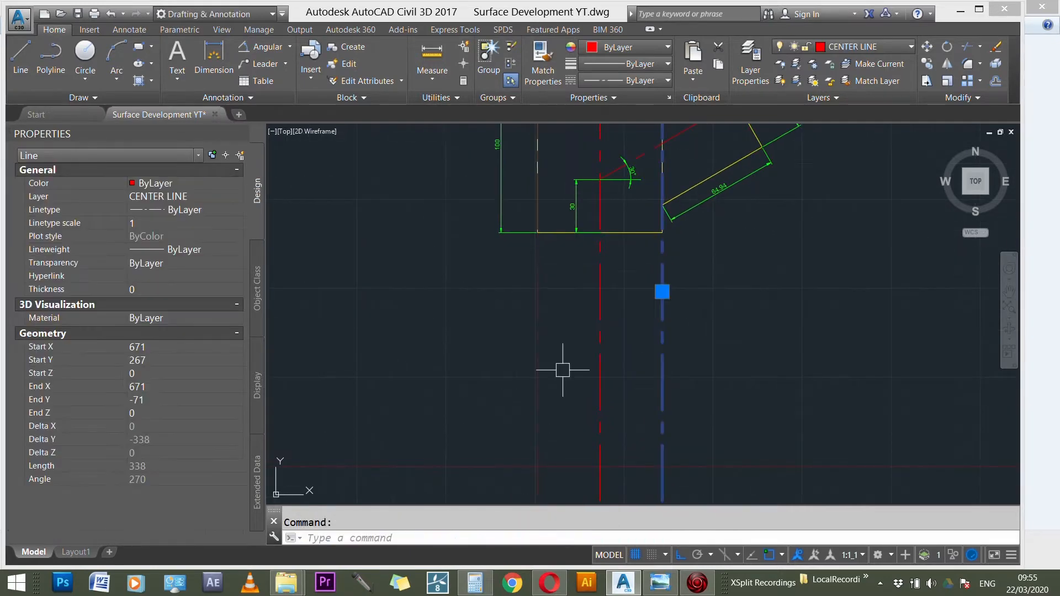
click(538, 356)
click(839, 48)
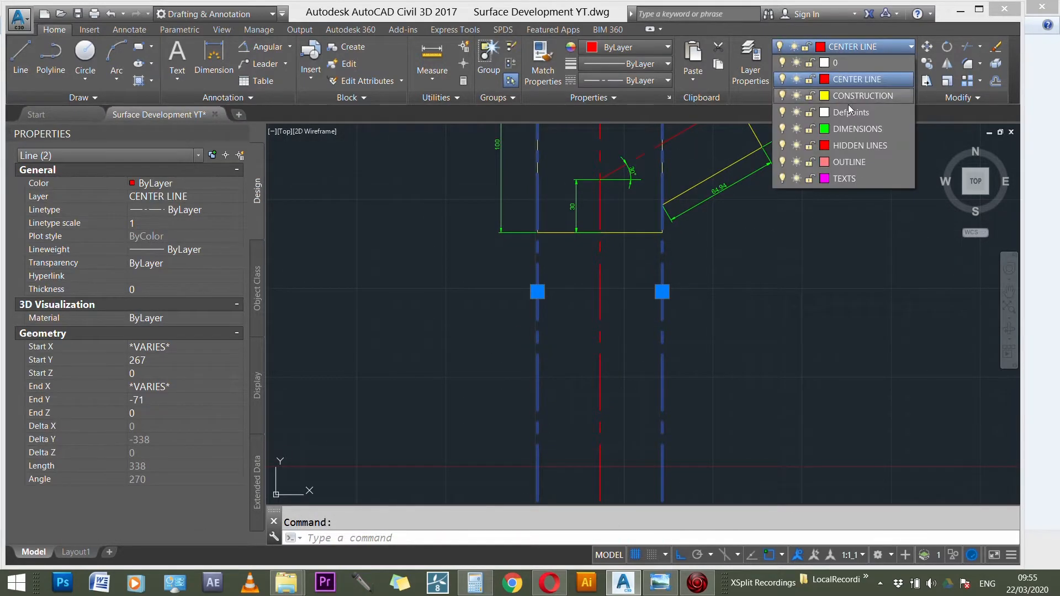
click(849, 162)
key(Escape)
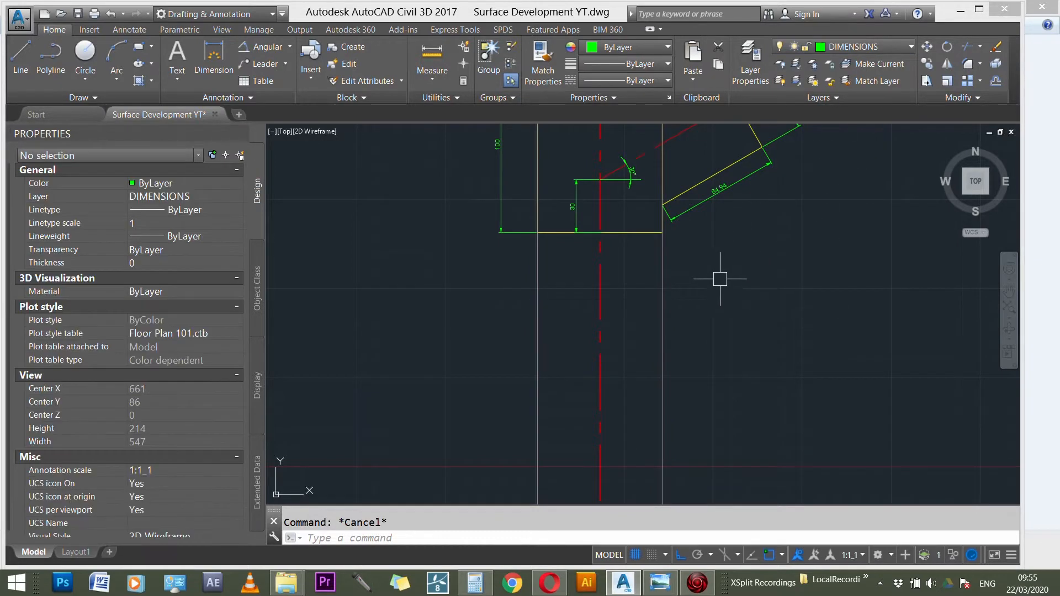
- Draw a horizontal line about 202 units long across the lower part of the three vertical lines
text(l)
key(Return)
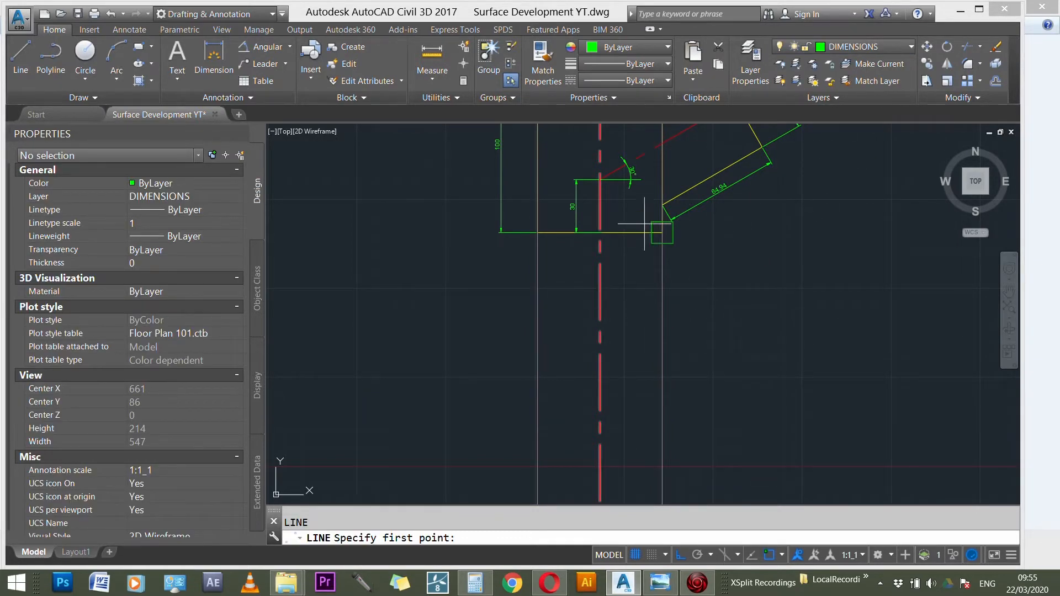
scroll(649, 215, down, 2)
click(719, 397)
click(494, 397)
key(Escape)
scroll(668, 404, up, 3)
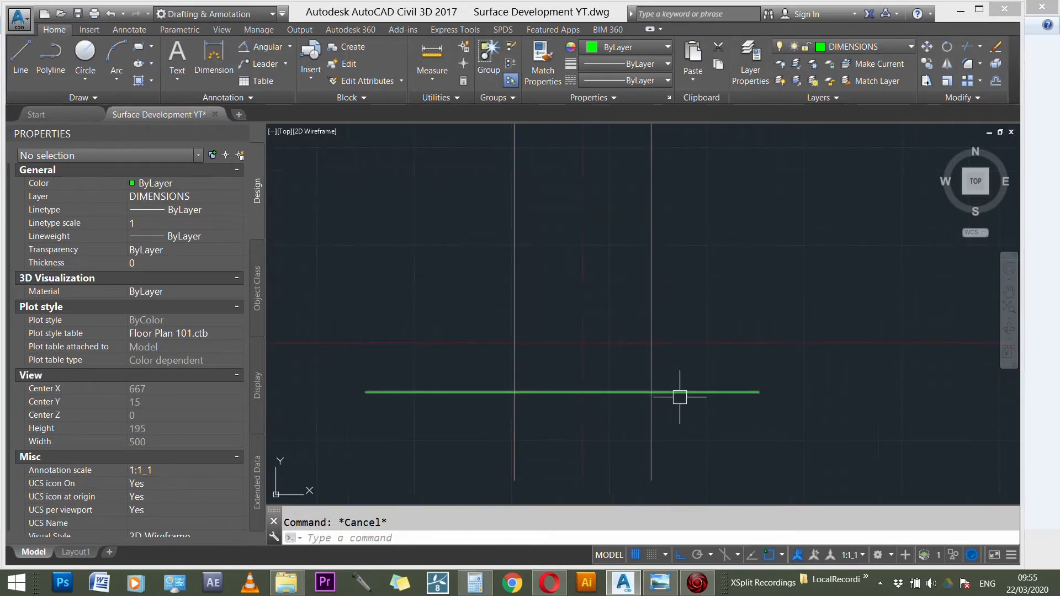
- Offset the horizontal line 100 units upward
scroll(684, 400, down, 1)
text(o)
key(Return)
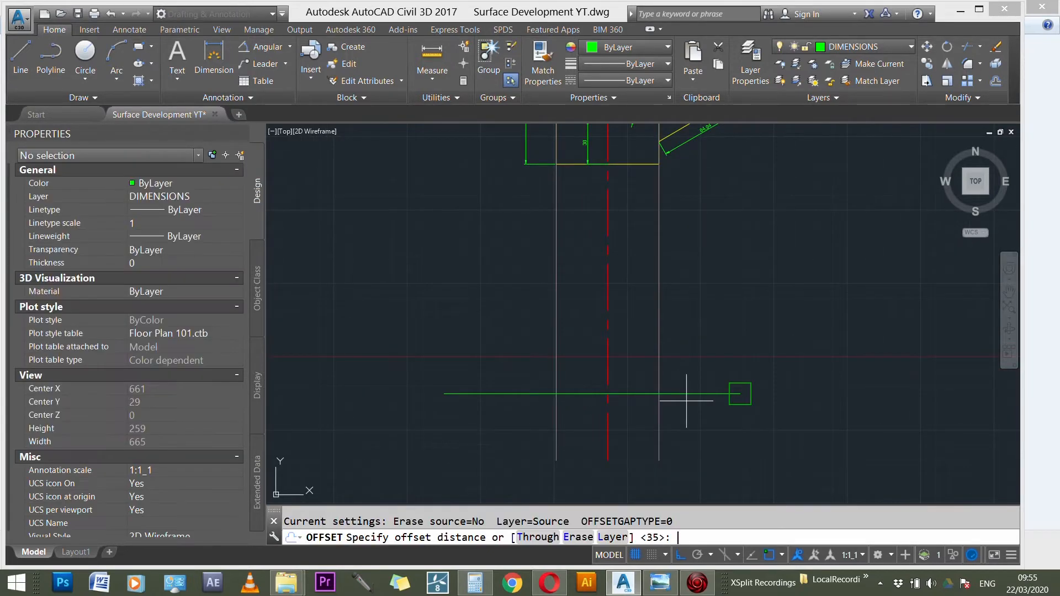
text(100)
key(Return)
click(672, 393)
click(681, 320)
key(Escape)
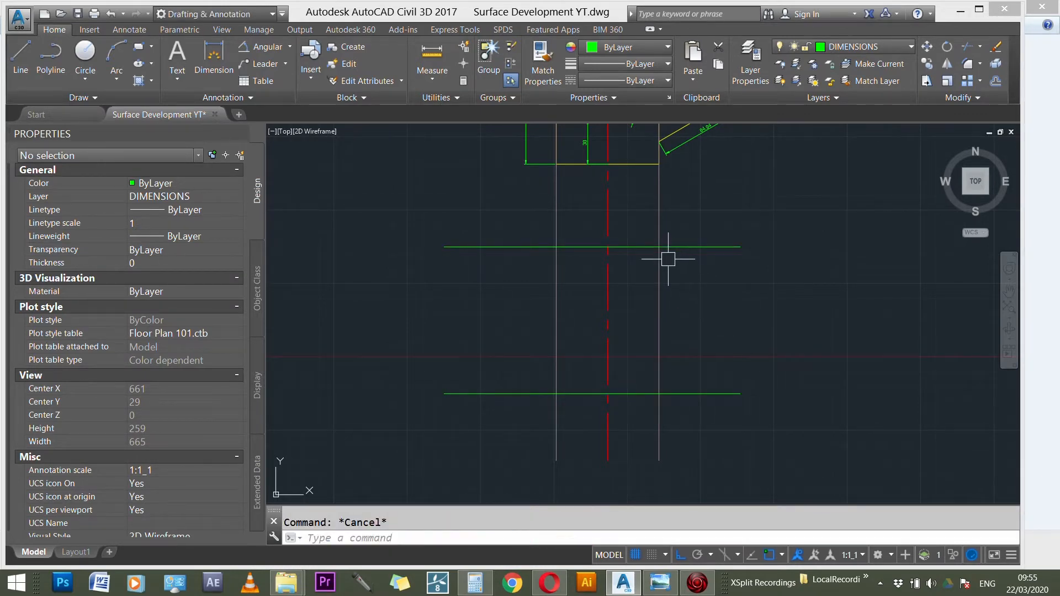
- Assign the two horizontal lines to the OUTLINE layer
click(709, 246)
click(706, 393)
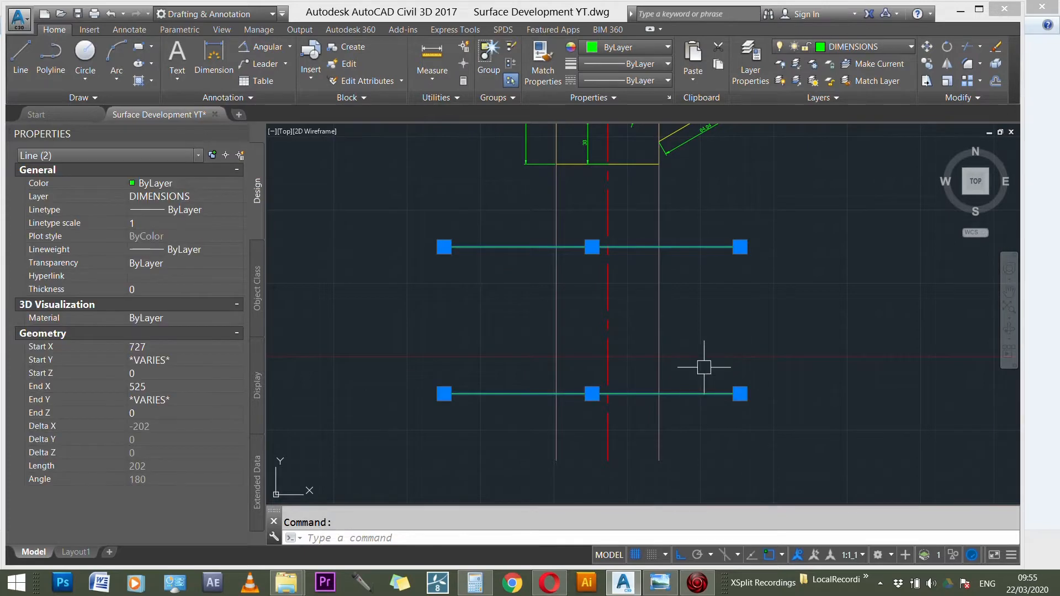
click(872, 51)
click(878, 84)
key(Escape)
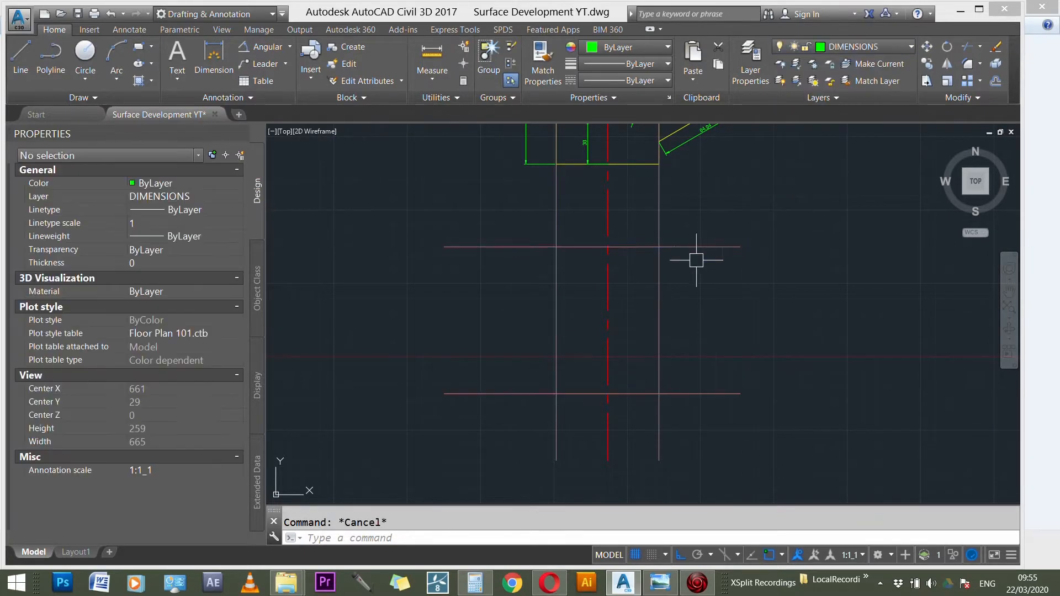
- Trim the ends of both horizontal lines that project beyond the two outer vertical lines
text(tr)
key(Return)
click(763, 429)
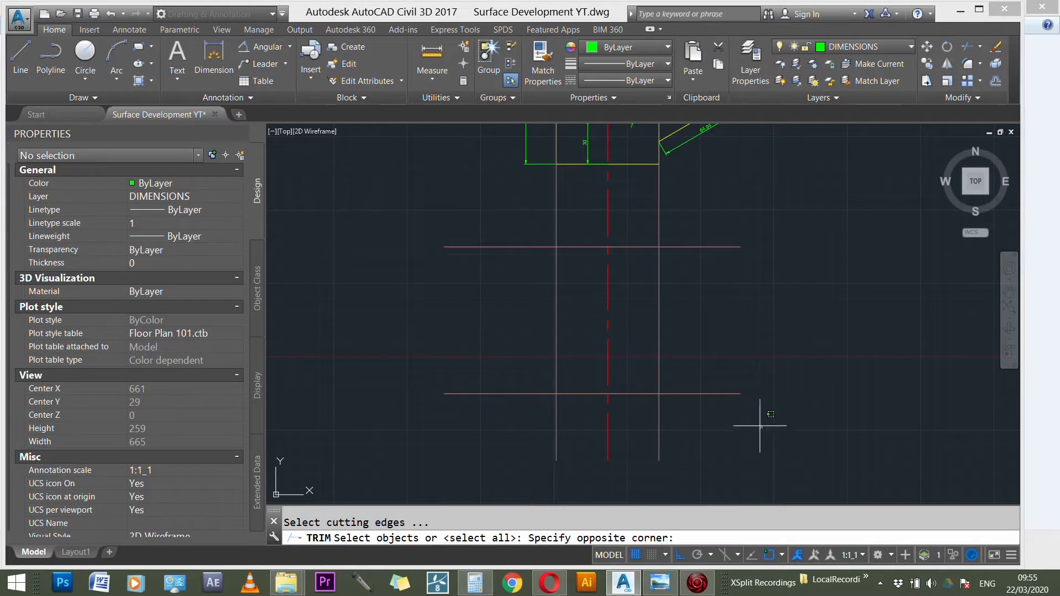
click(506, 210)
key(Return)
click(464, 235)
click(461, 423)
click(730, 199)
click(728, 418)
- Trim the outer vertical lines above and below the horizontal lines to leave a closed rectangle around the centre line
click(724, 446)
click(635, 422)
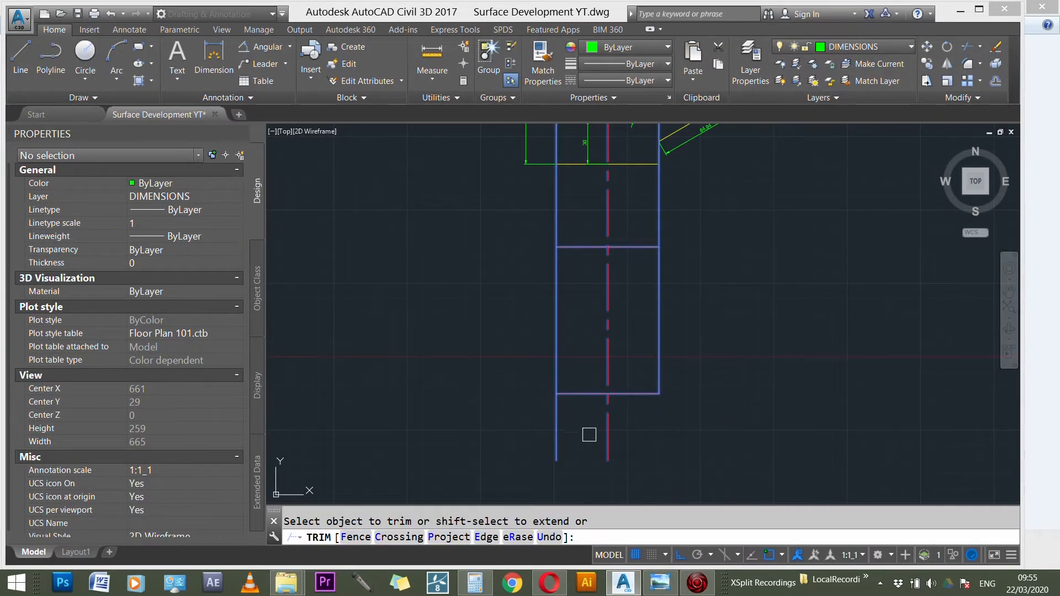
click(575, 417)
click(533, 439)
click(557, 185)
click(659, 213)
key(Escape)
scroll(674, 259, up, 2)
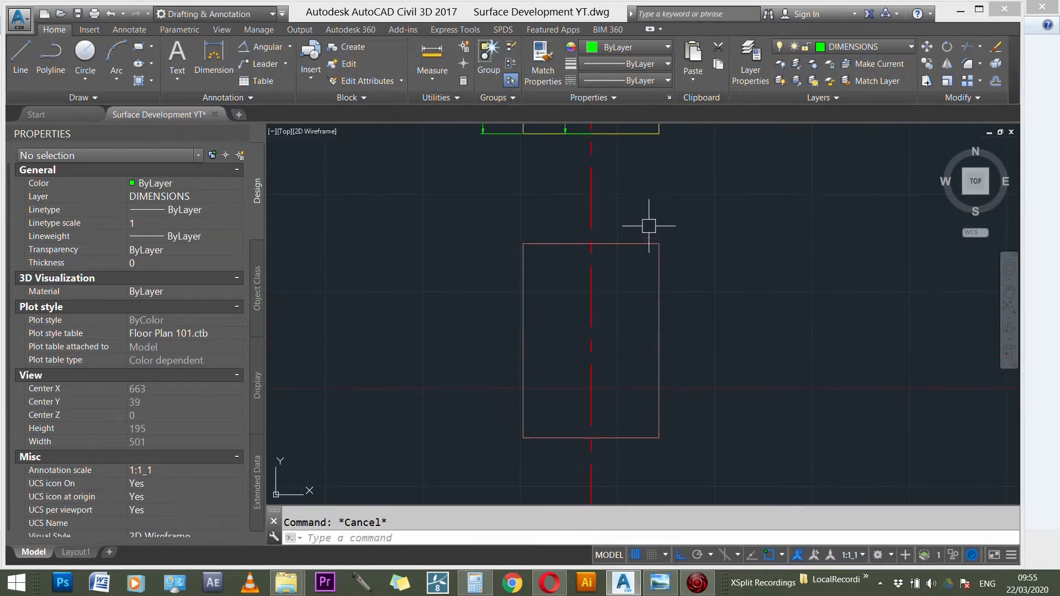
- Check the geometry of the rectangle's left side and upper edge in their properties
scroll(655, 372, down, 4)
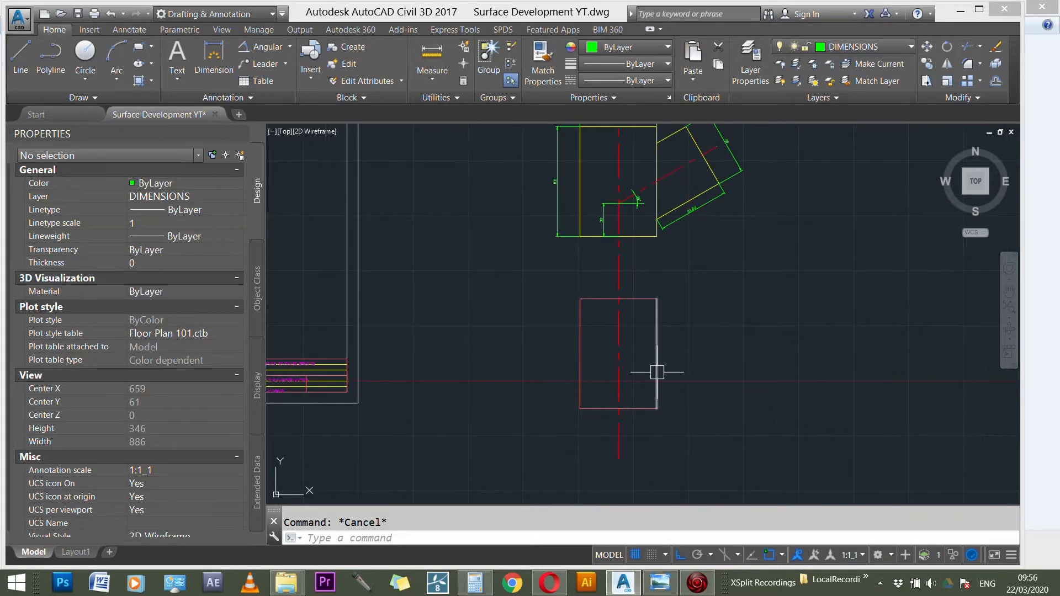
click(582, 381)
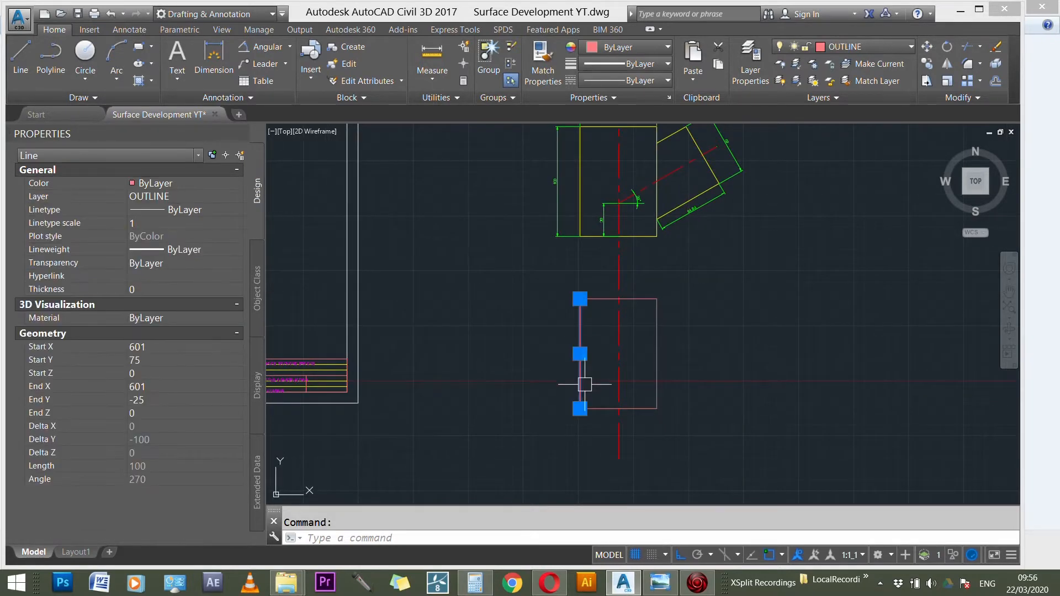
key(Escape)
click(635, 298)
scroll(634, 302, up, 3)
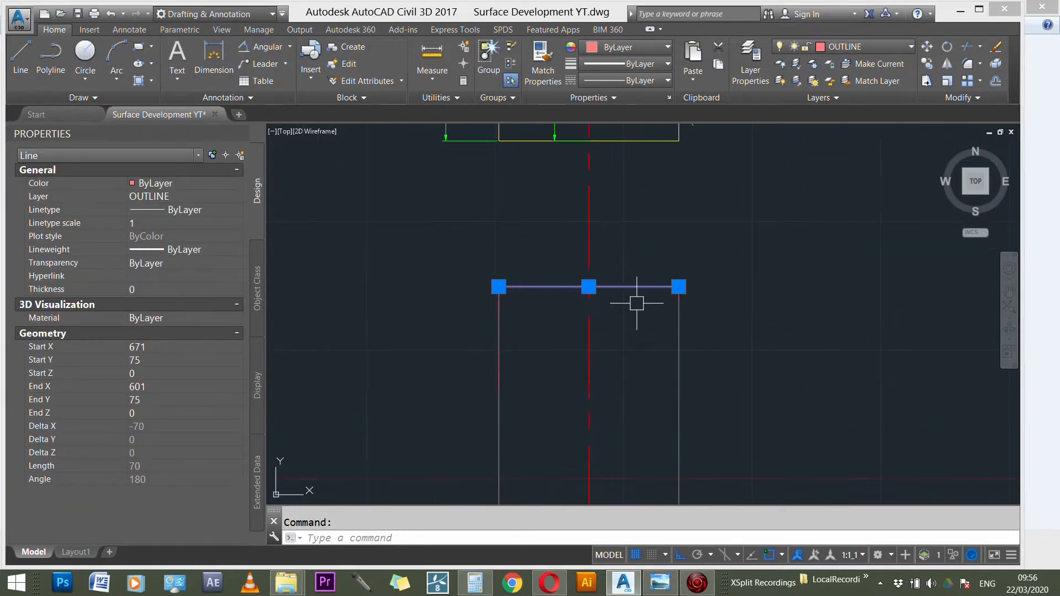
key(Escape)
scroll(561, 259, down, 2)
scroll(613, 410, up, 2)
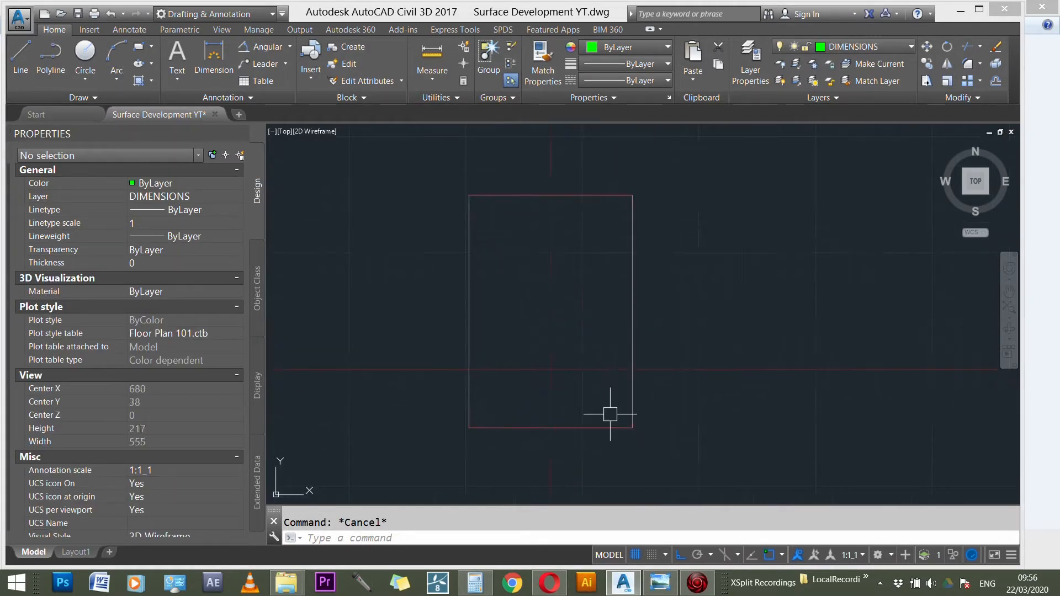
- Offset the rectangle's lower edge 30 units upward
text(o)
key(Return)
text(3)
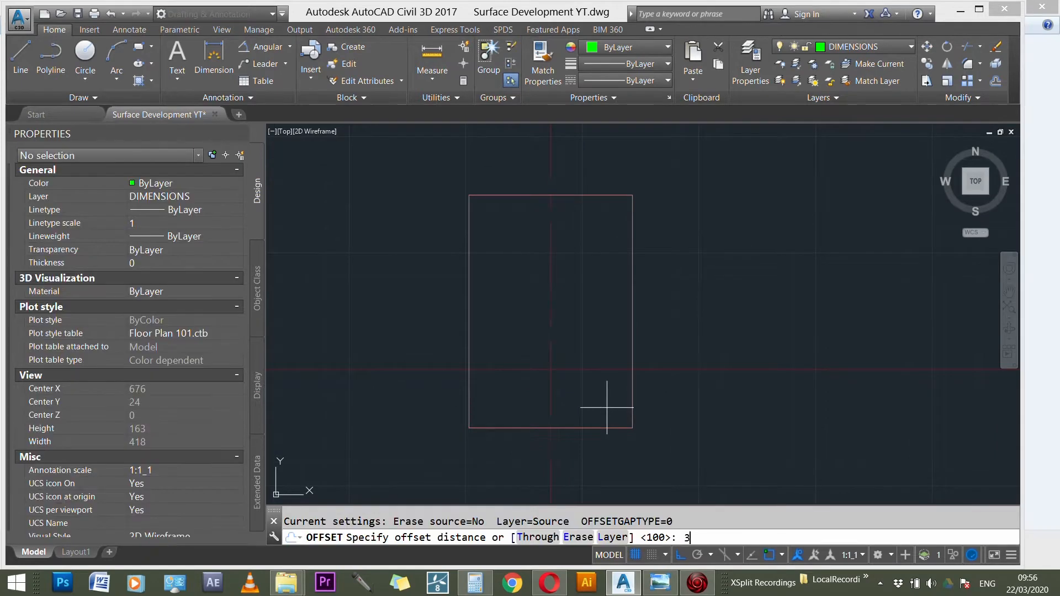
key(Return)
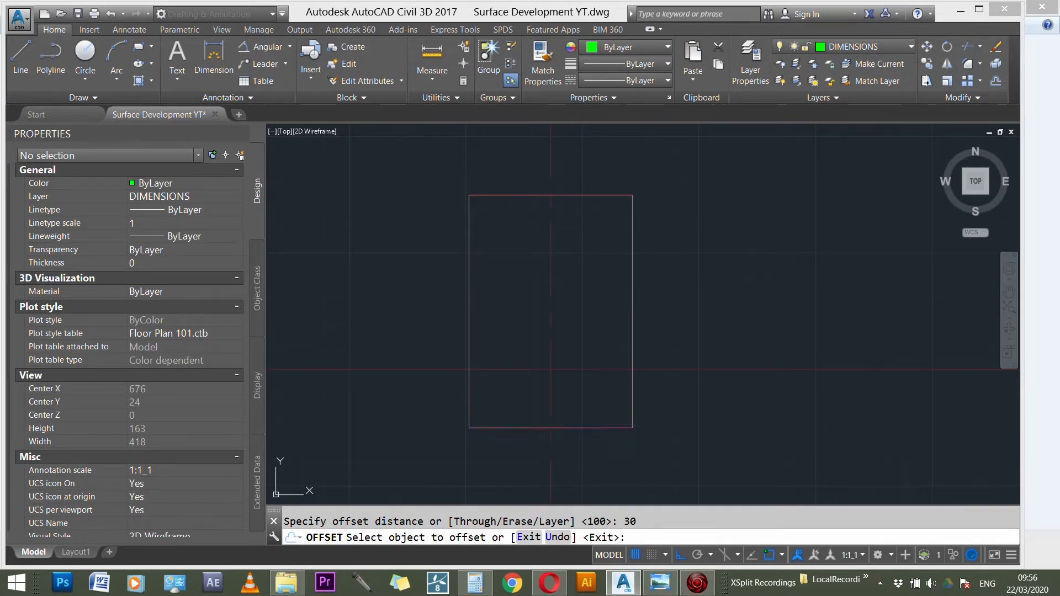
click(601, 428)
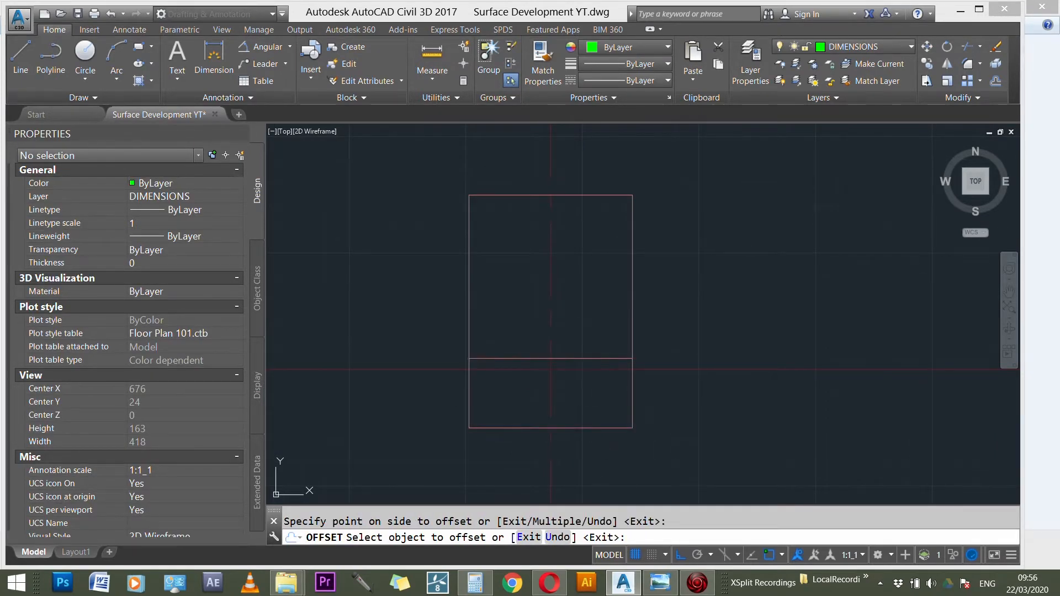
key(Escape)
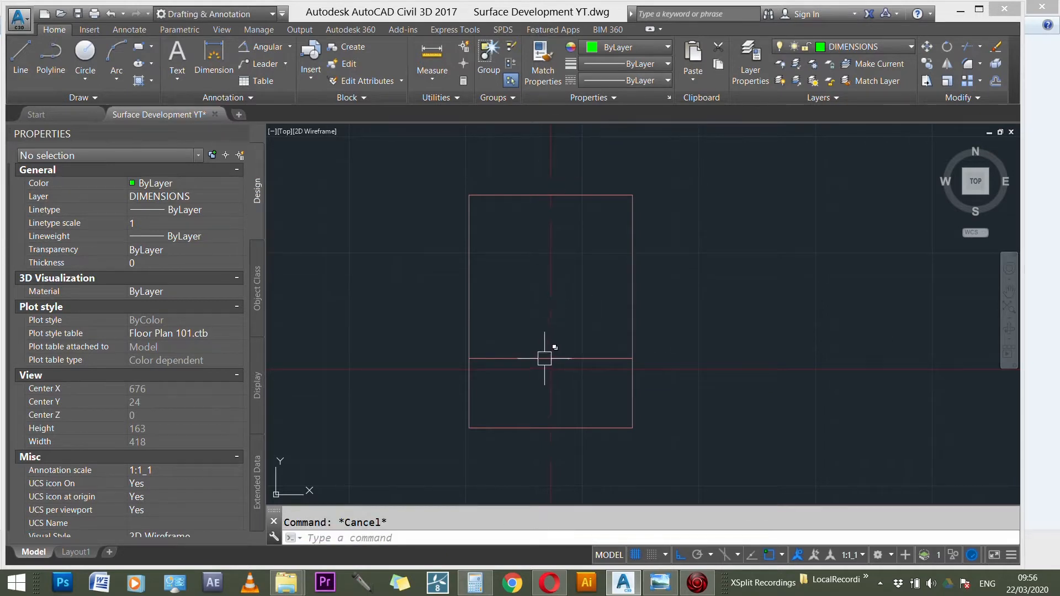
- Draw a line at 30° up to the right from where the offset line crosses the vertical centre line
text(l)
key(Return)
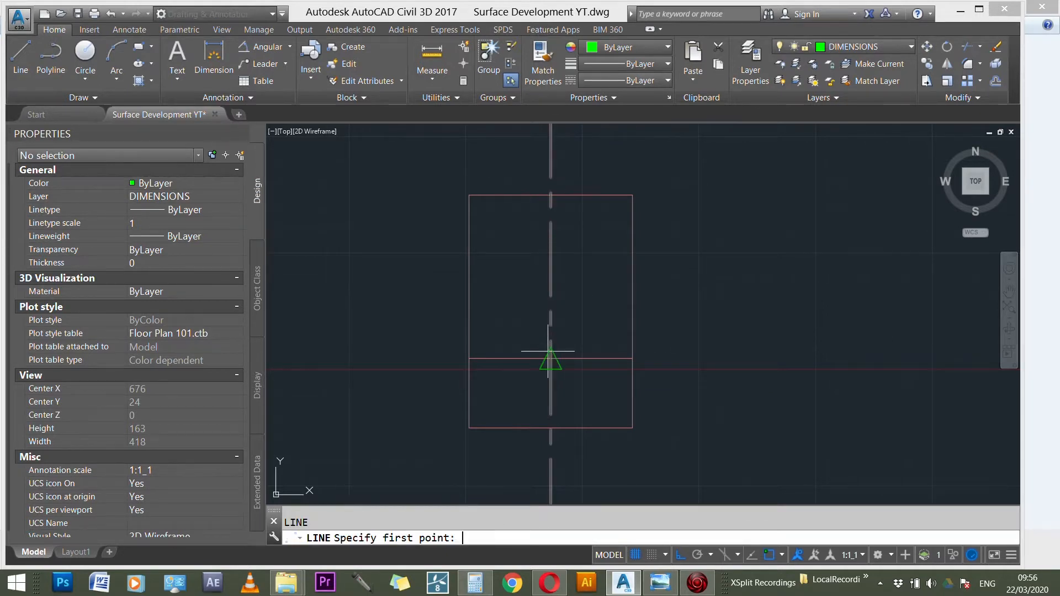
click(551, 358)
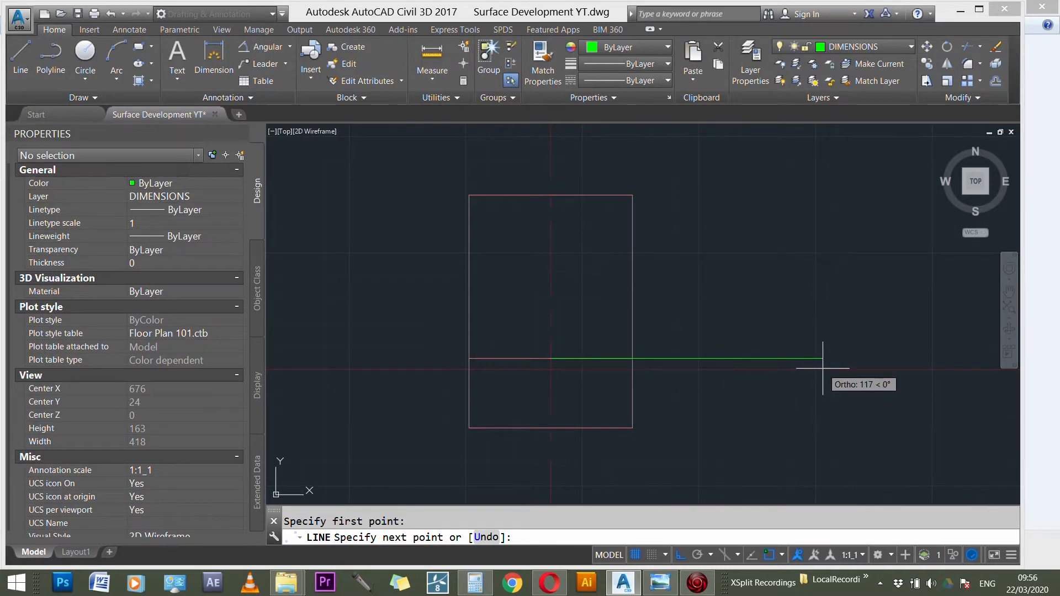
text(< )
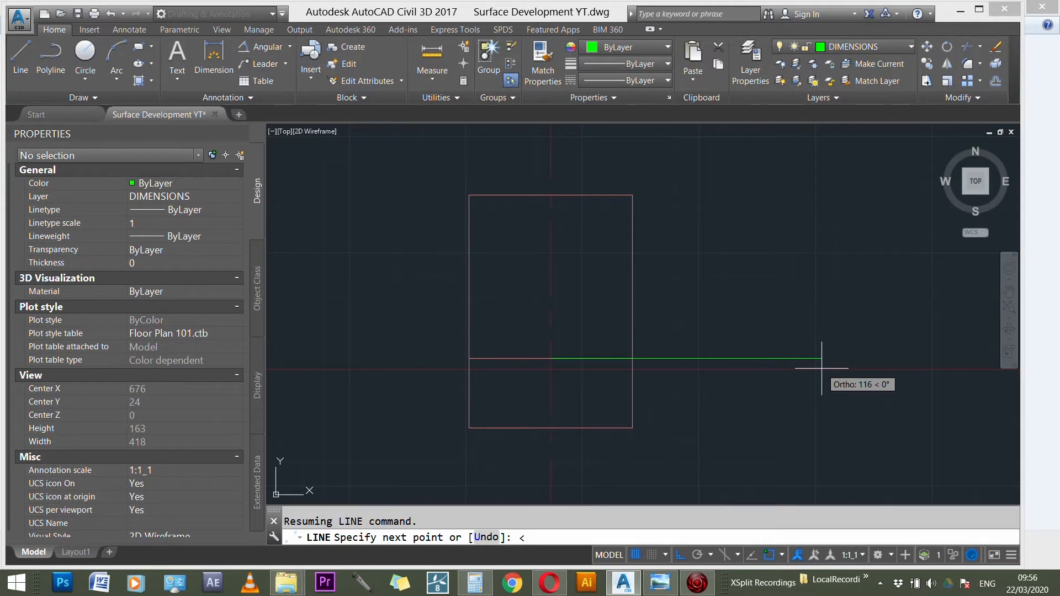
text(30)
key(Return)
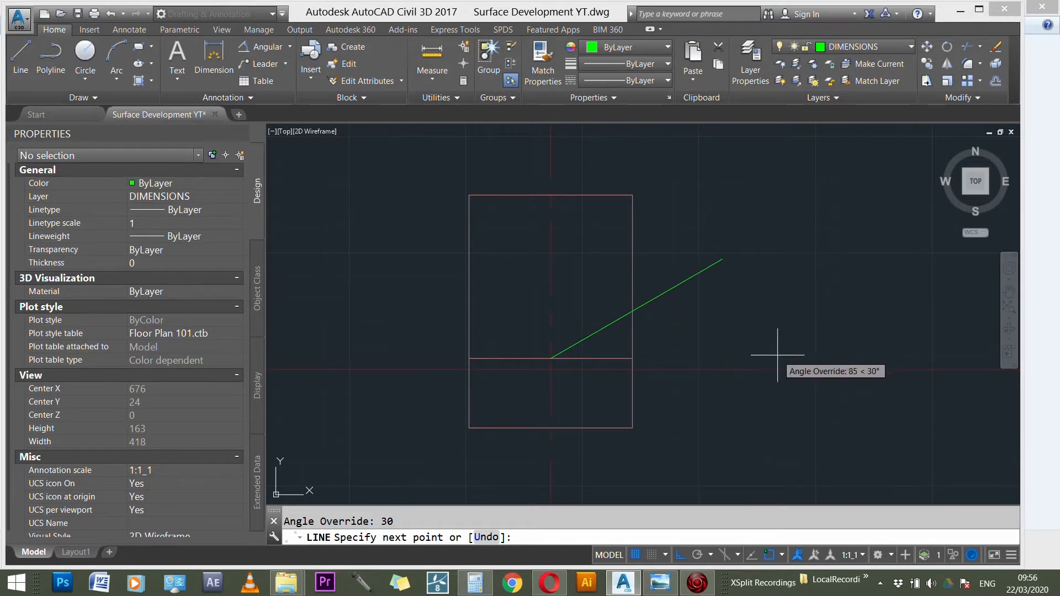
click(770, 226)
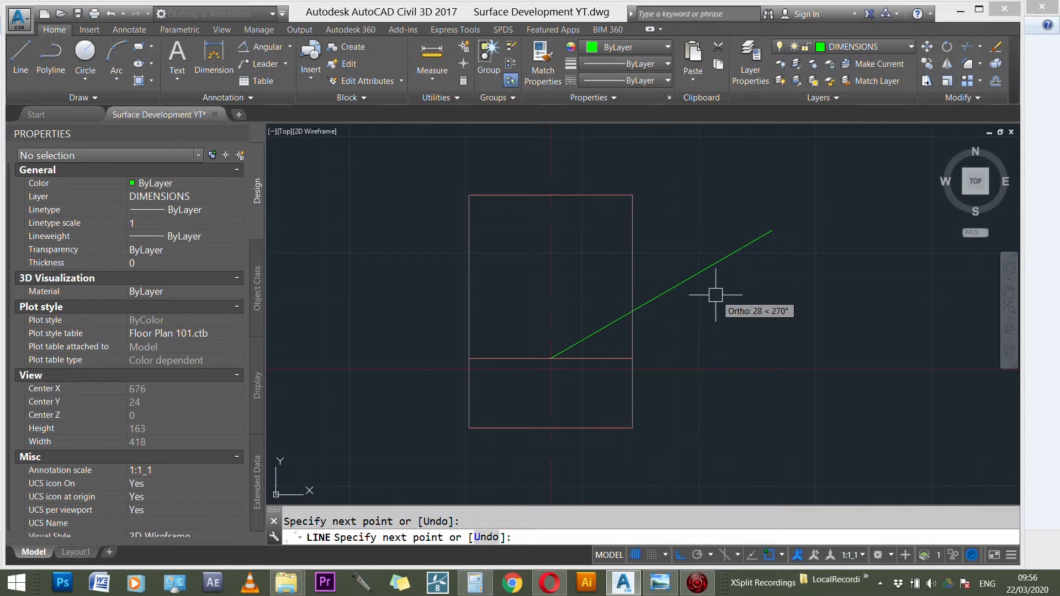
key(Escape)
- Offset the inclined line 30 units to both sides
text(o)
key(Return)
text(3)
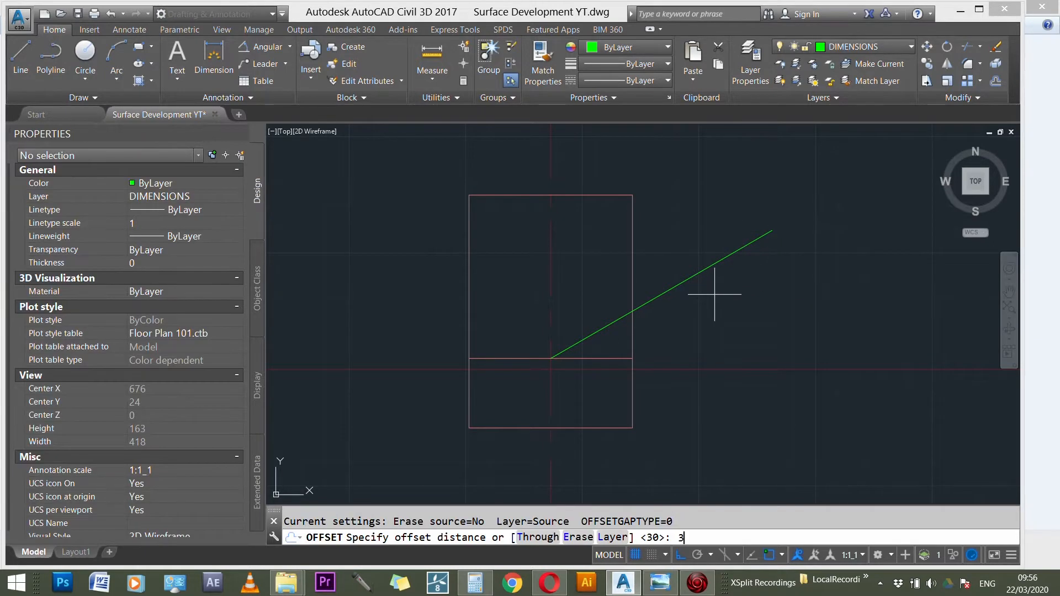
text(0)
key(Return)
click(702, 272)
click(694, 243)
click(715, 266)
click(753, 333)
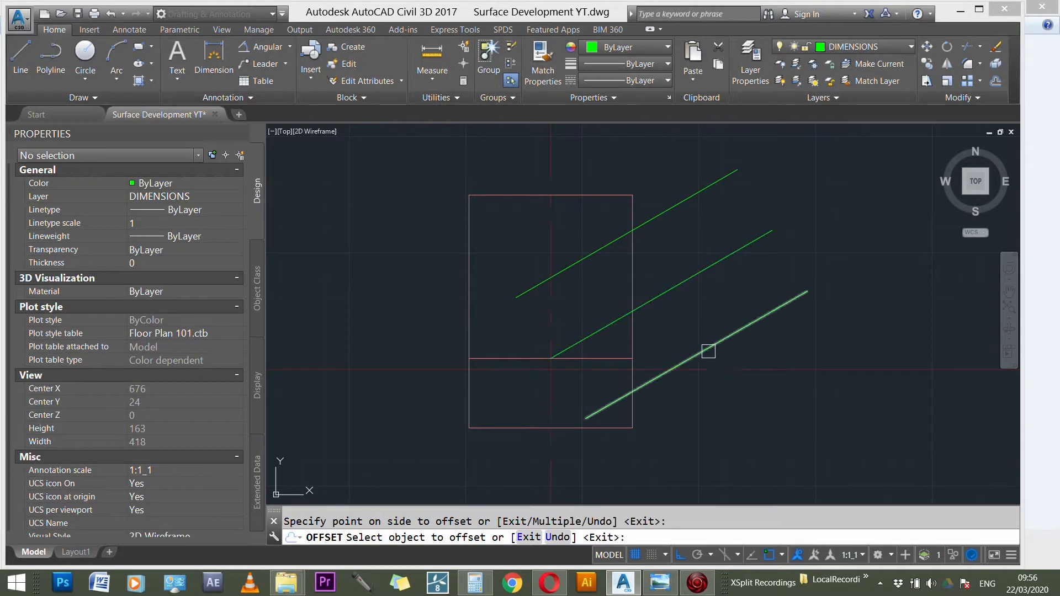
key(Escape)
- Examine the upper dimensioned view where the inclined branch joins the vertical pipe, including the 64.94 edge and the branch's end line
scroll(691, 311, down, 5)
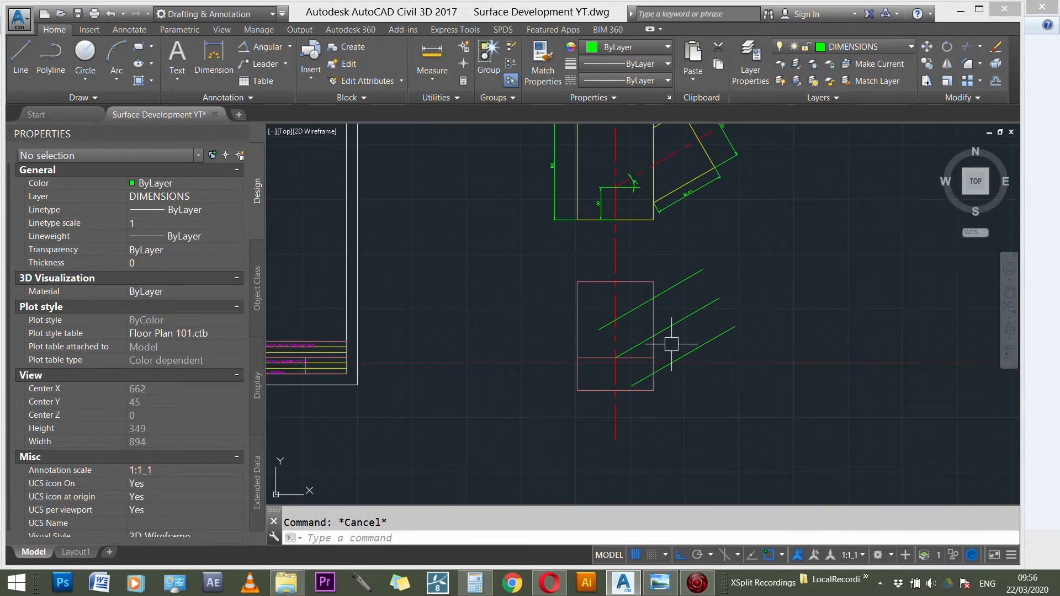
scroll(675, 241, up, 6)
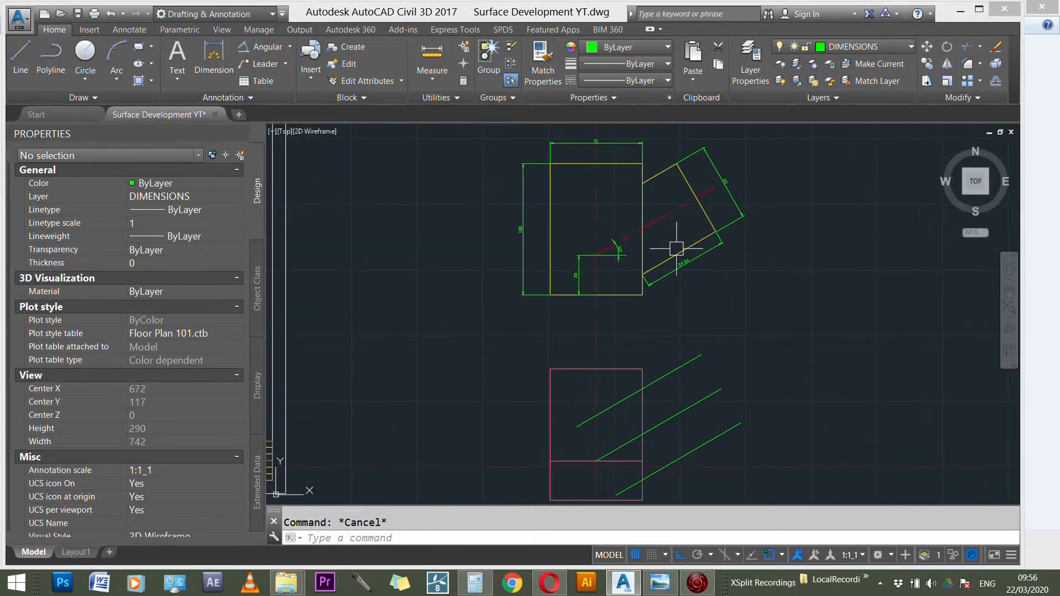
scroll(645, 295, up, 2)
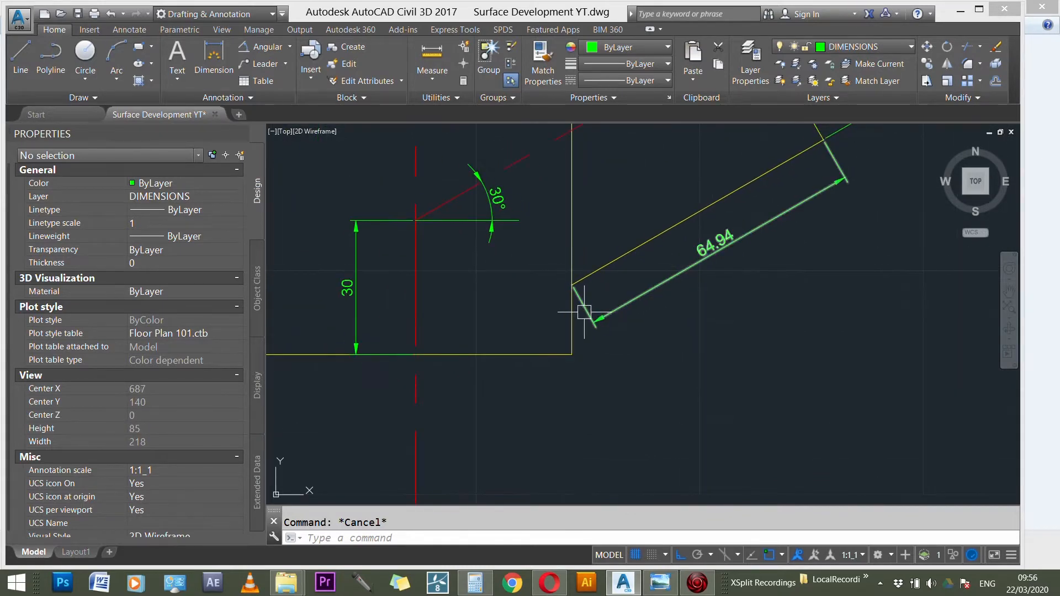
click(571, 298)
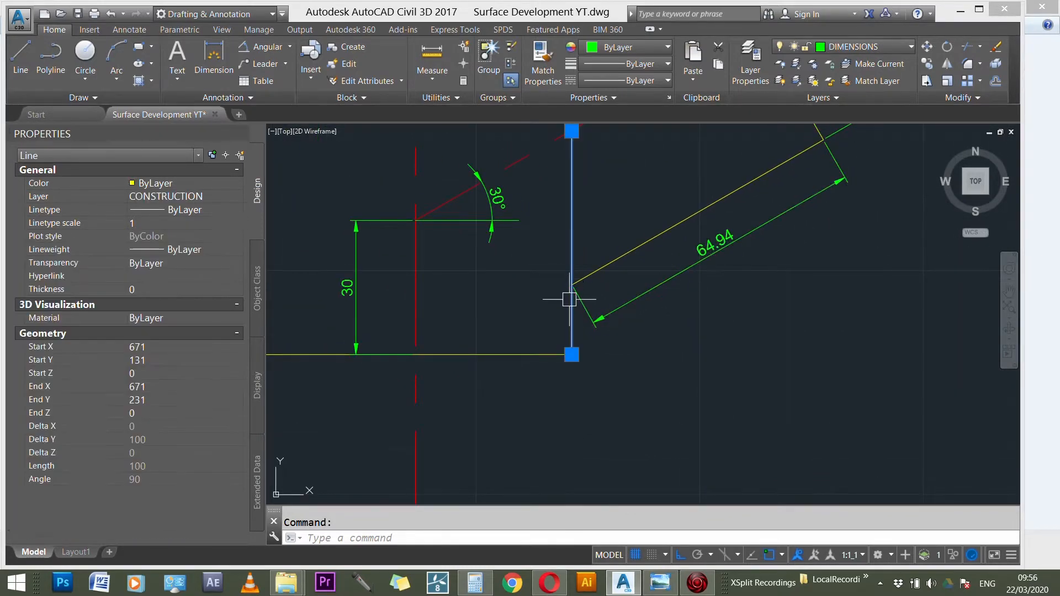
scroll(576, 302, down, 2)
click(719, 186)
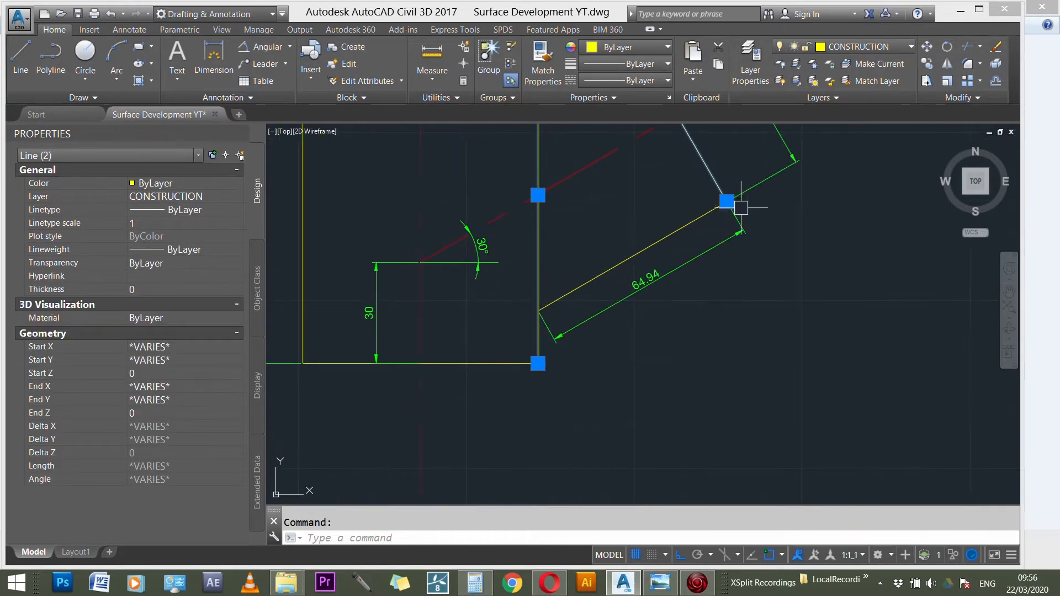
scroll(659, 270, up, 3)
key(Escape)
scroll(655, 275, down, 5)
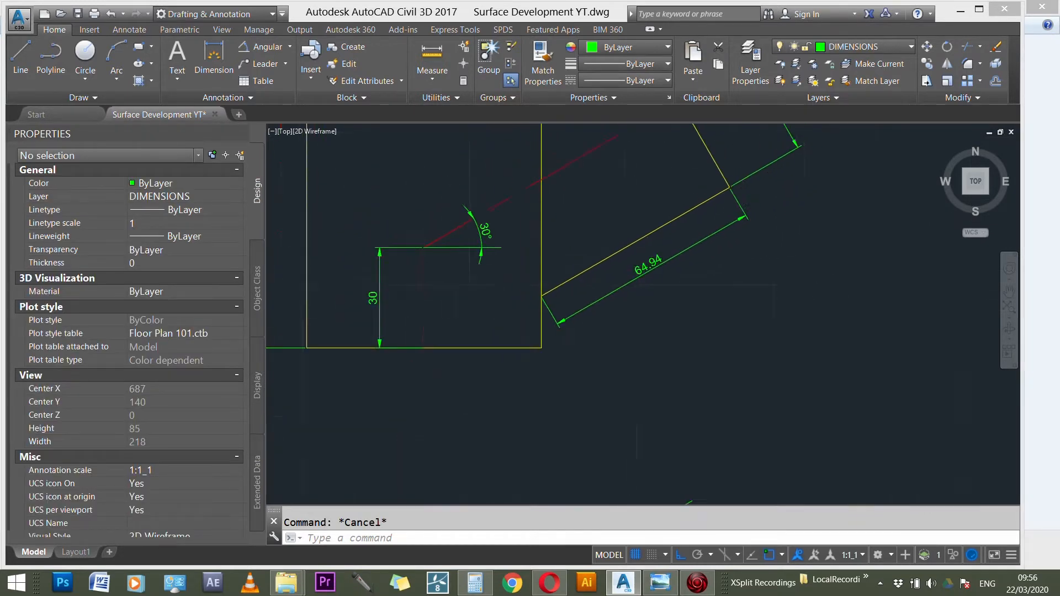
- Draw a horizontal helper line from the rectangle's upper-right corner outward across the uppermost inclined line
scroll(643, 389, up, 3)
text(l)
key(Return)
click(583, 267)
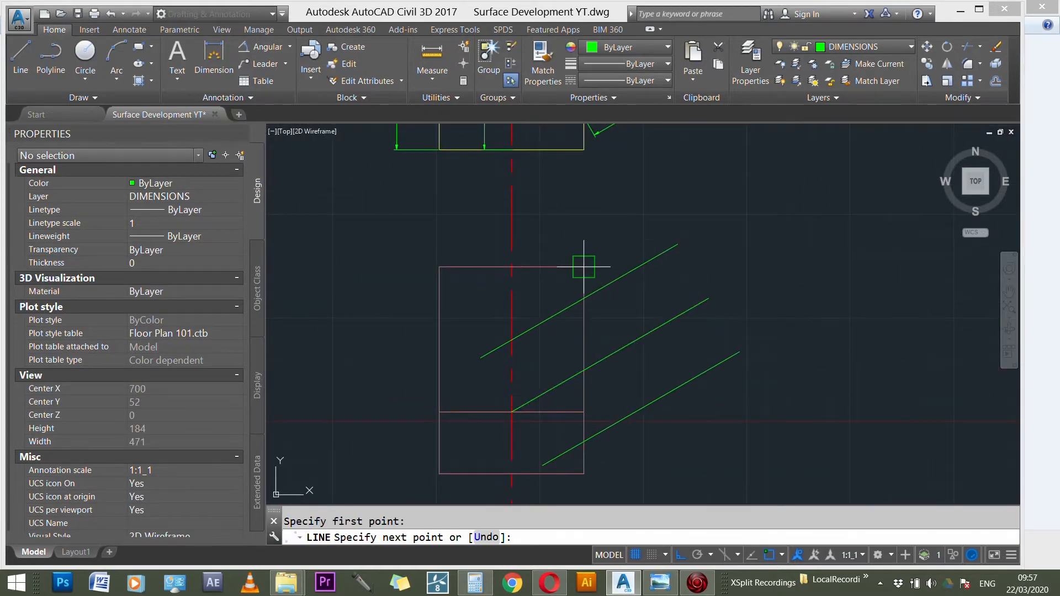
click(748, 266)
key(Escape)
key(Escape)
- Draw a line from the helper line's intersection with the upper inclined line perpendicular to the lower inclined line
scroll(635, 276, up, 1)
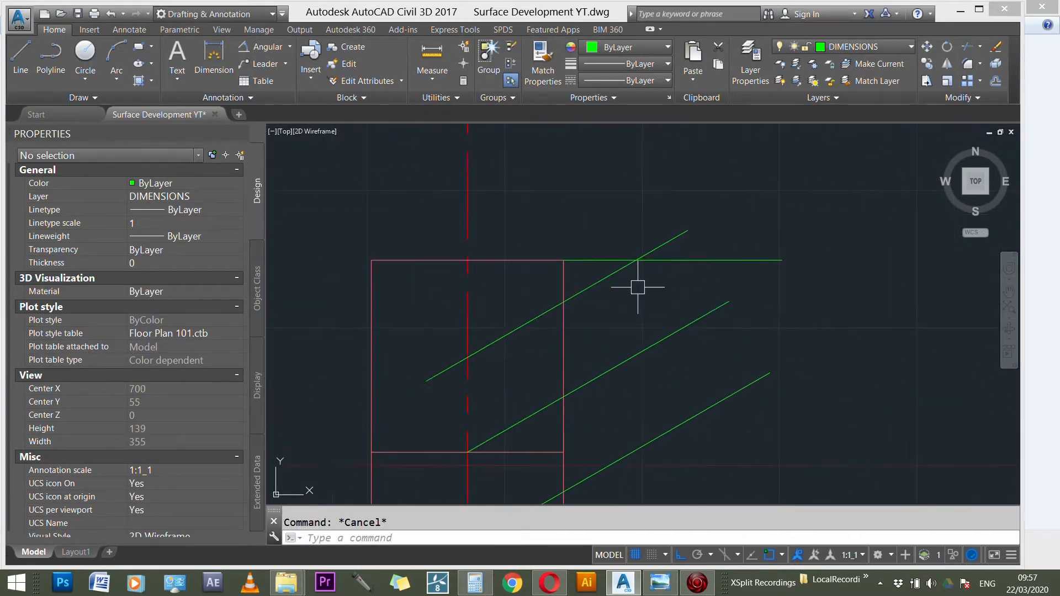
text(l)
key(Return)
click(636, 260)
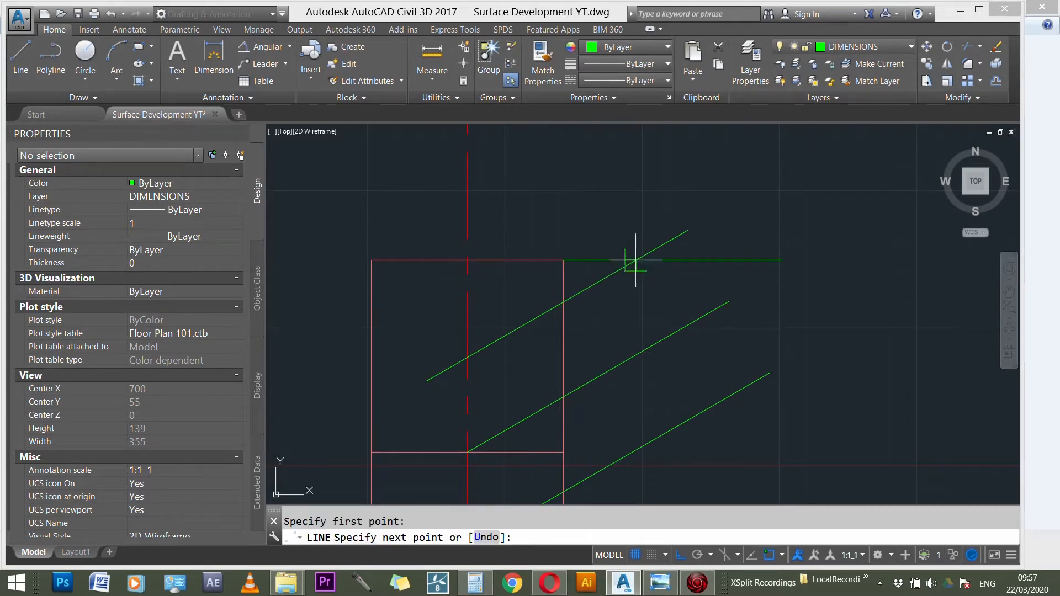
click(717, 402)
key(Escape)
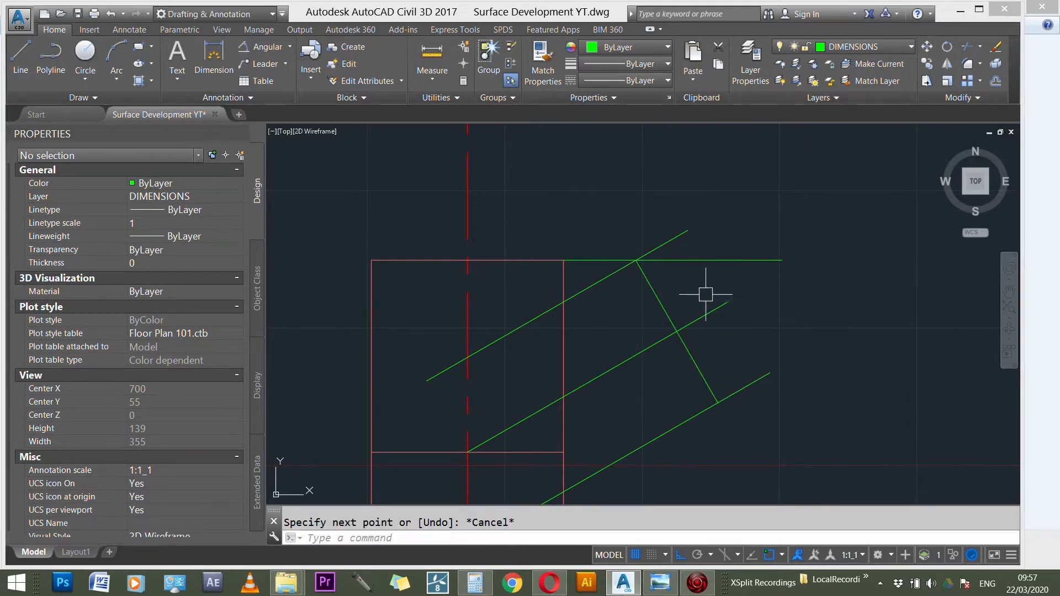
- Fillet the perpendicular end line with the upper and lower inclined lines to form the branch's two outer corners
scroll(679, 254, down, 1)
text(f)
key(Return)
click(658, 287)
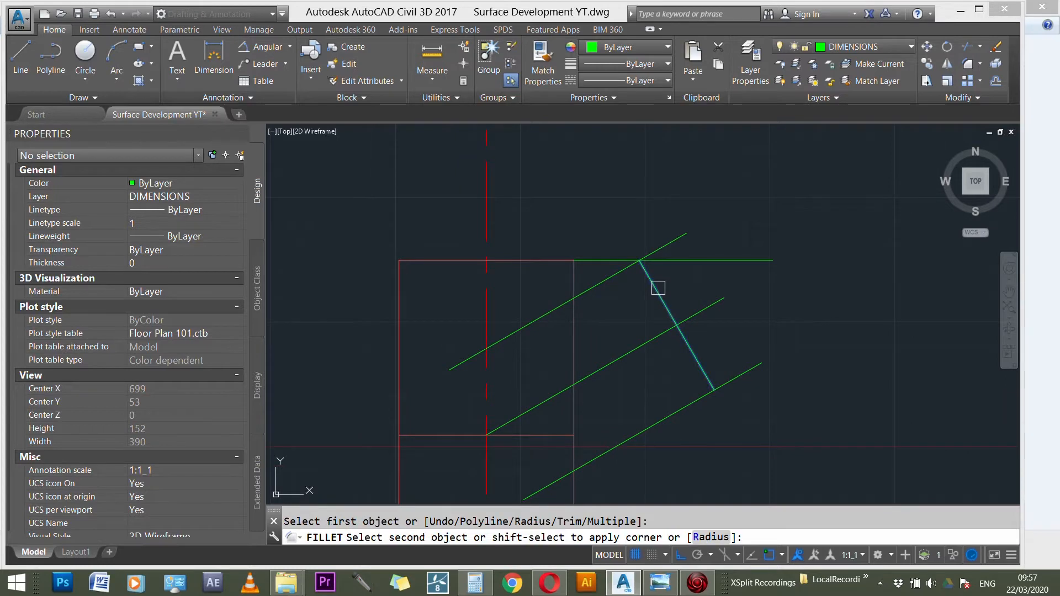
click(621, 273)
key(Return)
click(699, 362)
click(678, 411)
- Delete the horizontal helper line extending from the rectangle's upper-right corner
scroll(685, 289, down, 3)
key(Escape)
click(693, 275)
key(Delete)
- Trim the portions of the three inclined lines that lie inside the rectangle
scroll(657, 413, up, 2)
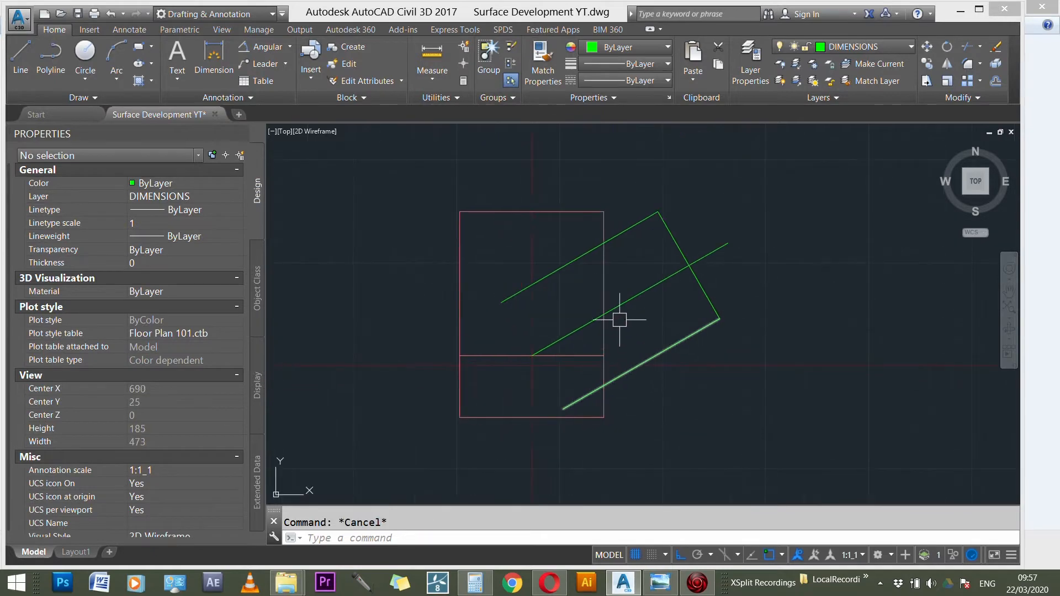
text(tr)
key(Return)
click(627, 208)
click(608, 337)
key(Return)
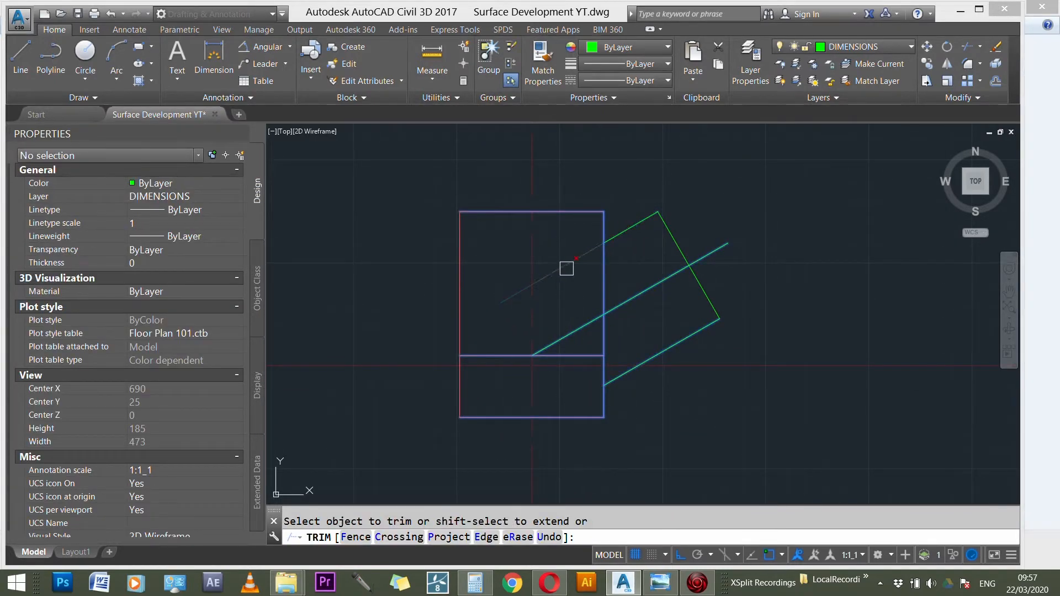
scroll(585, 320, up, 1)
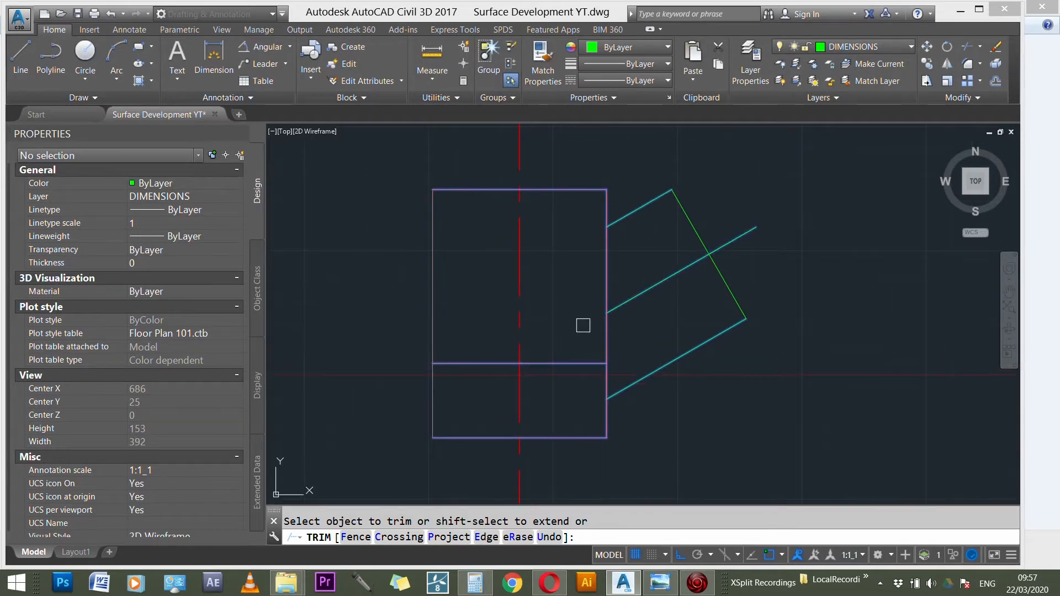
key(Escape)
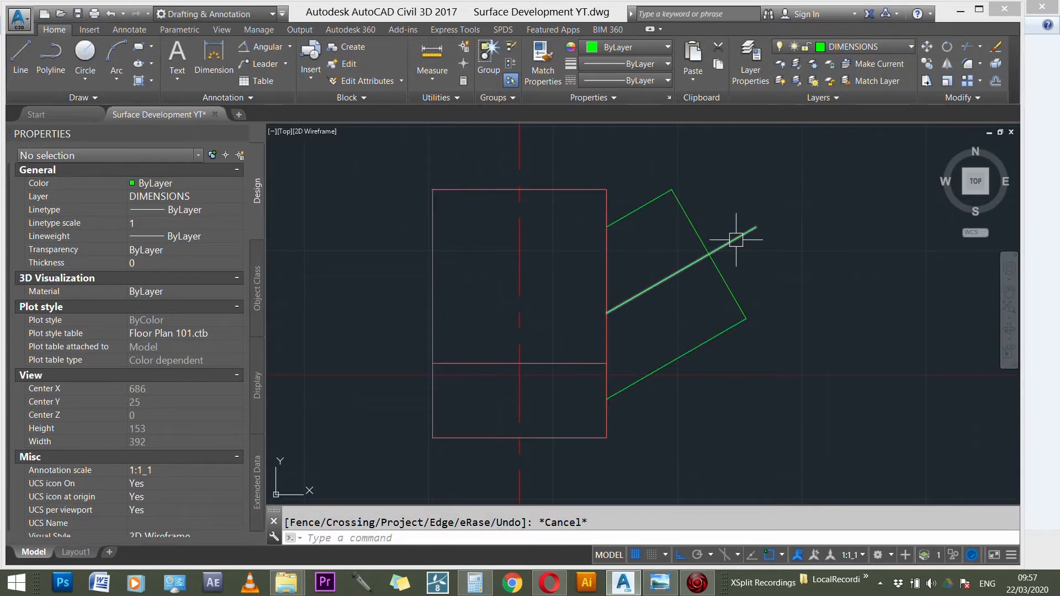
- Stretch the middle inclined line's inner end to the intersection of the vertical centre line and the offset horizontal line
click(638, 288)
click(606, 313)
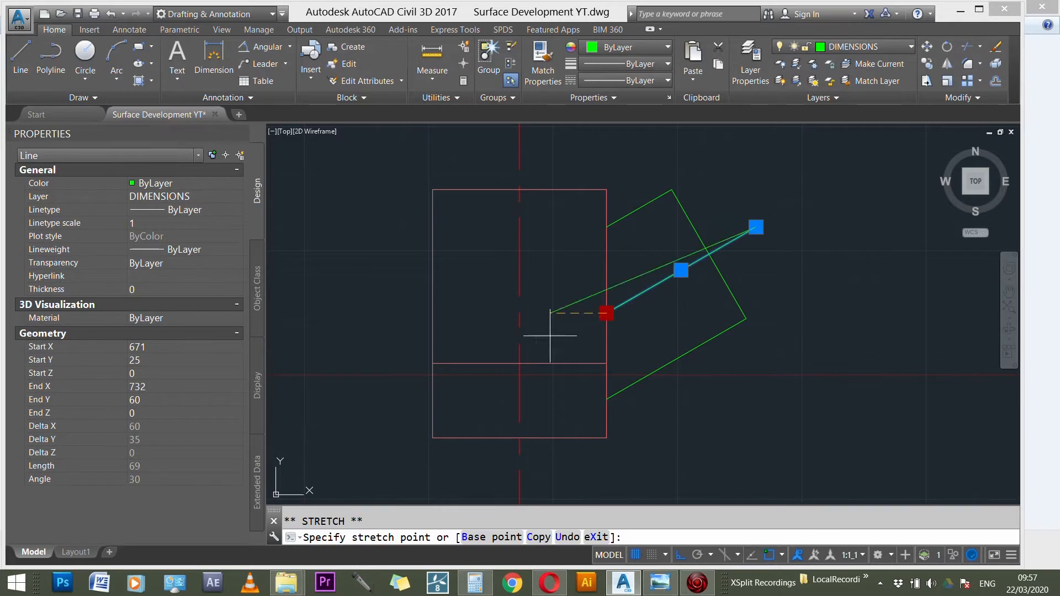
click(519, 364)
key(Escape)
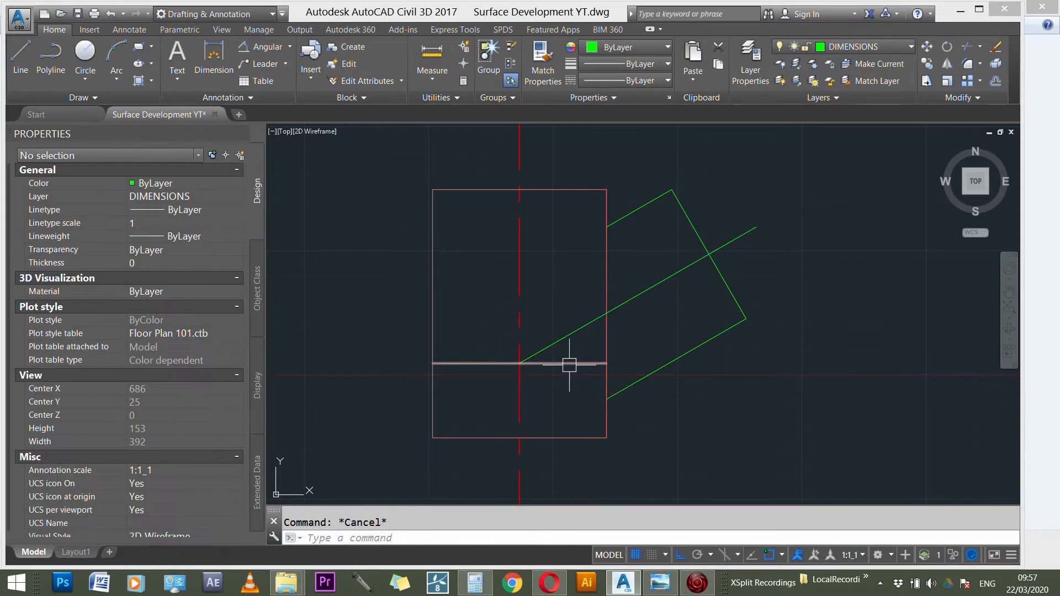
- Match the middle inclined line's properties to the vertical centre line
text(ma)
key(Return)
click(522, 414)
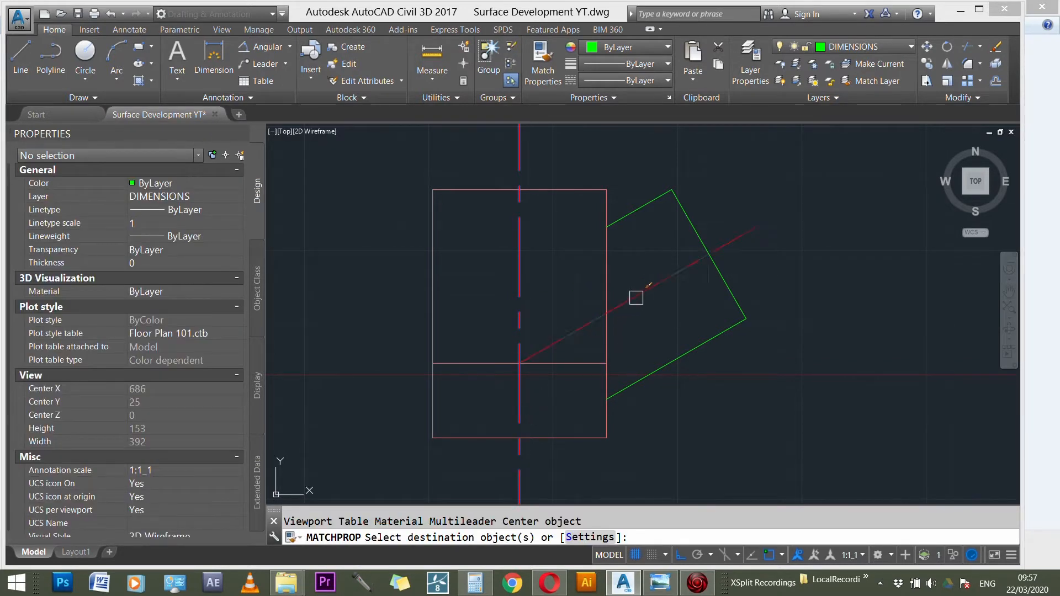
click(637, 296)
key(Escape)
- Delete the offset horizontal line inside the rectangle
click(576, 363)
key(Delete)
scroll(615, 357, down, 2)
key(Escape)
- Match the properties of the branch's three green outline lines to the rectangle's edge
text(m)
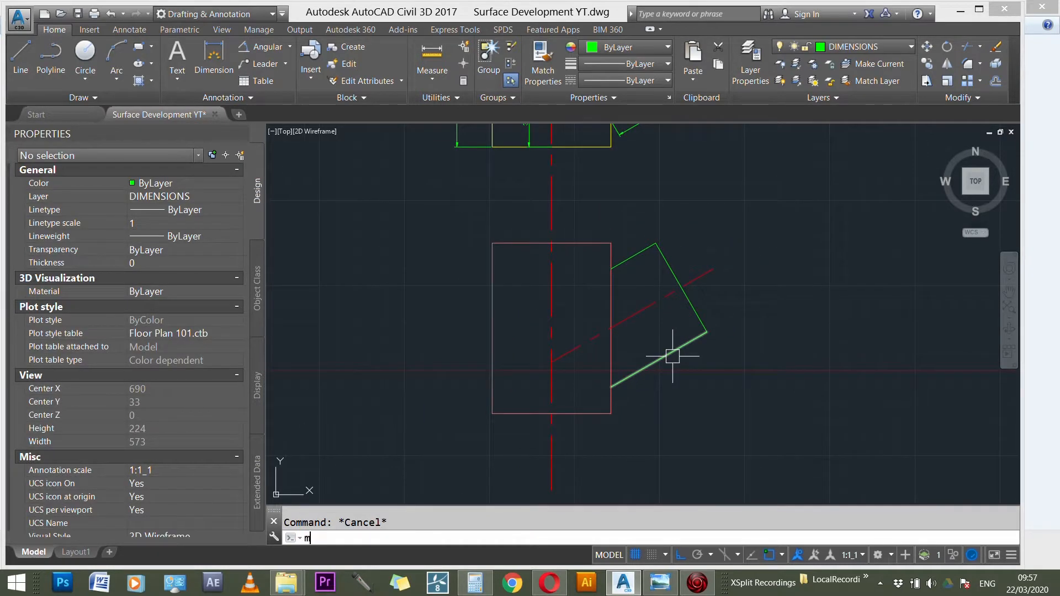
text(a)
key(Return)
click(614, 351)
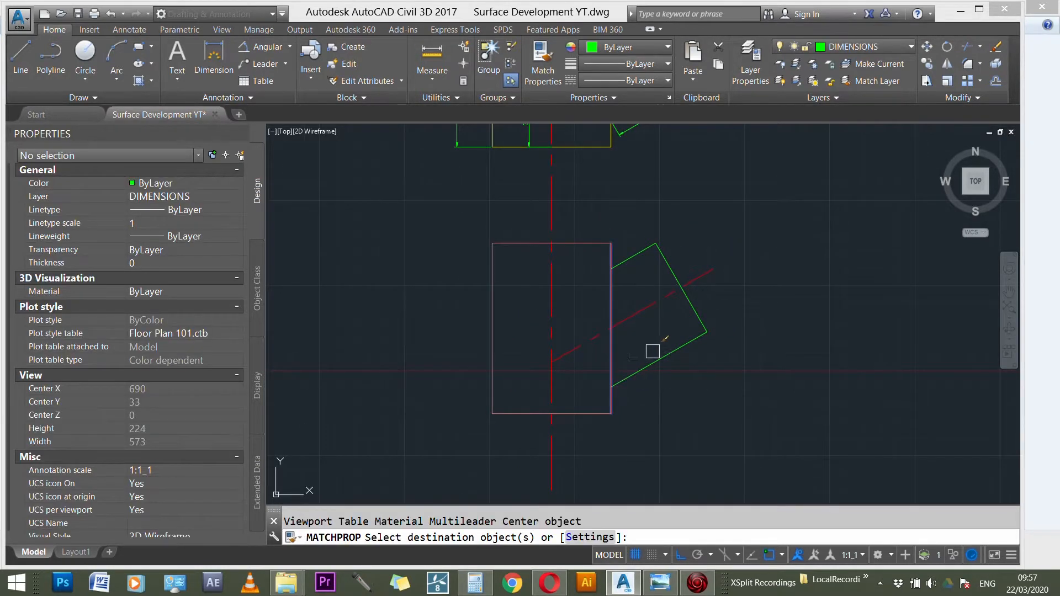
click(692, 318)
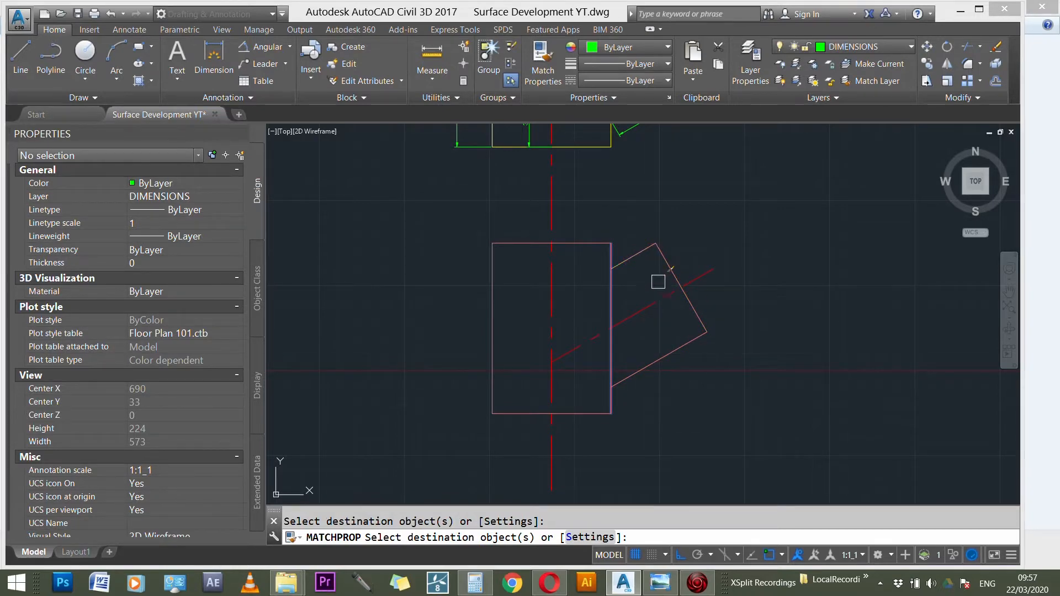
key(Escape)
- Draw a horizontal construction line from the rectangle's upper right corner, extending past the branch's top corner
scroll(706, 332, up, 2)
scroll(734, 331, up, 1)
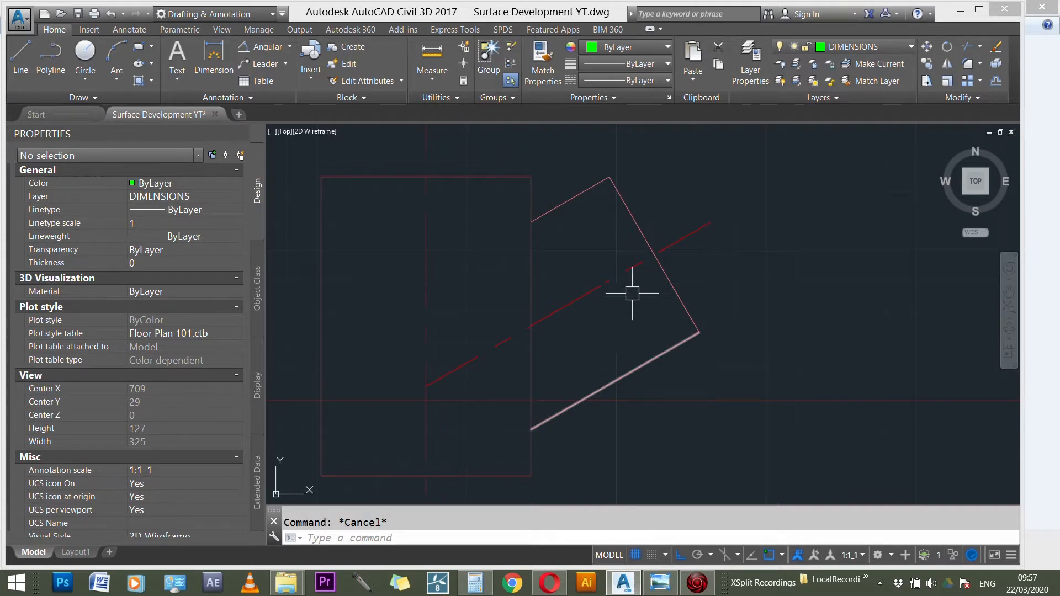
key(Return)
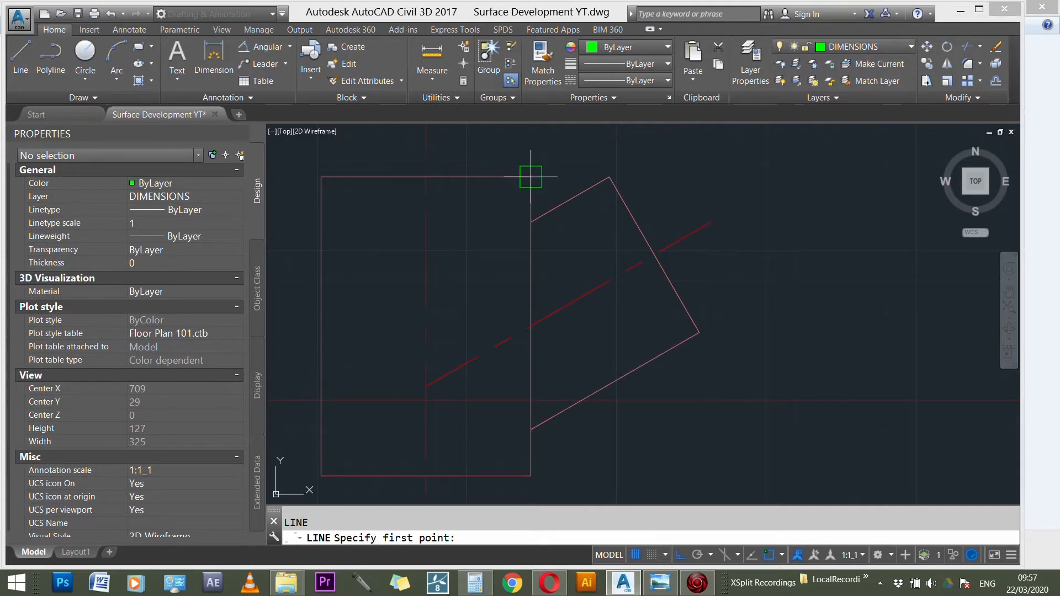
click(530, 177)
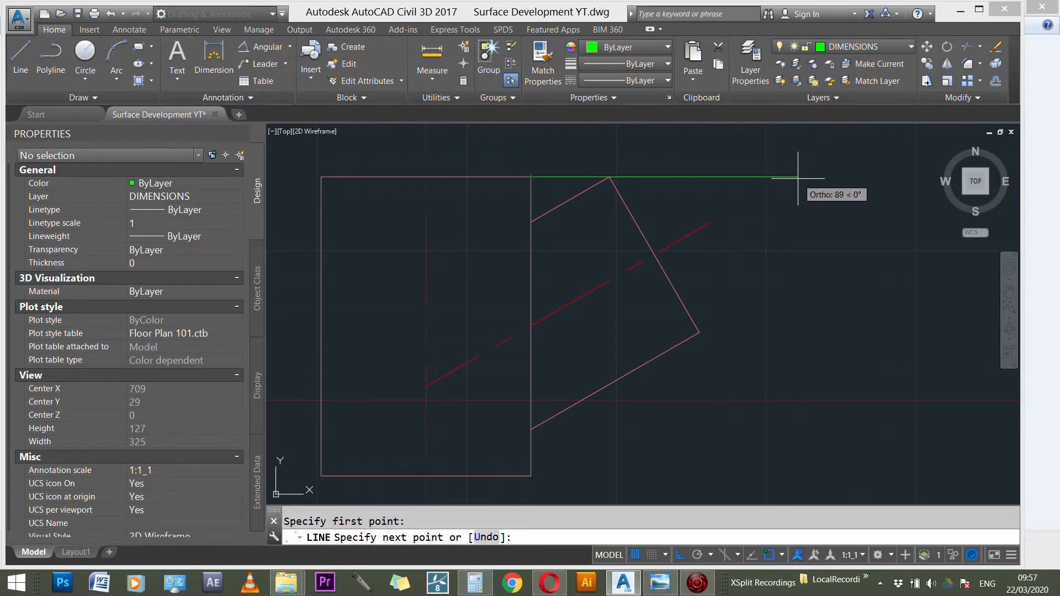
scroll(558, 172, up, 5)
scroll(555, 177, up, 1)
scroll(711, 185, up, 5)
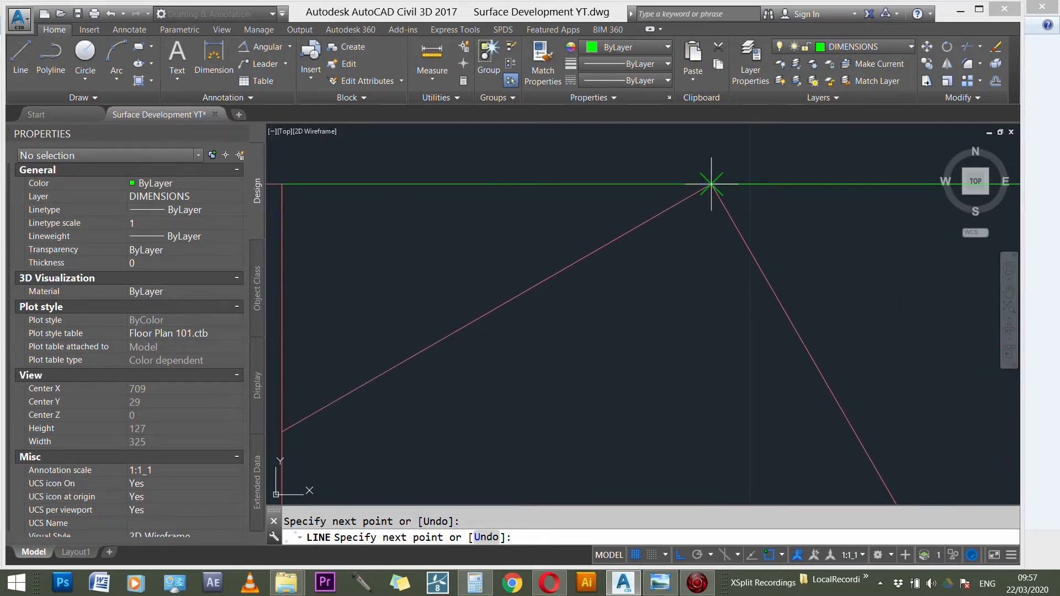
scroll(711, 184, down, 3)
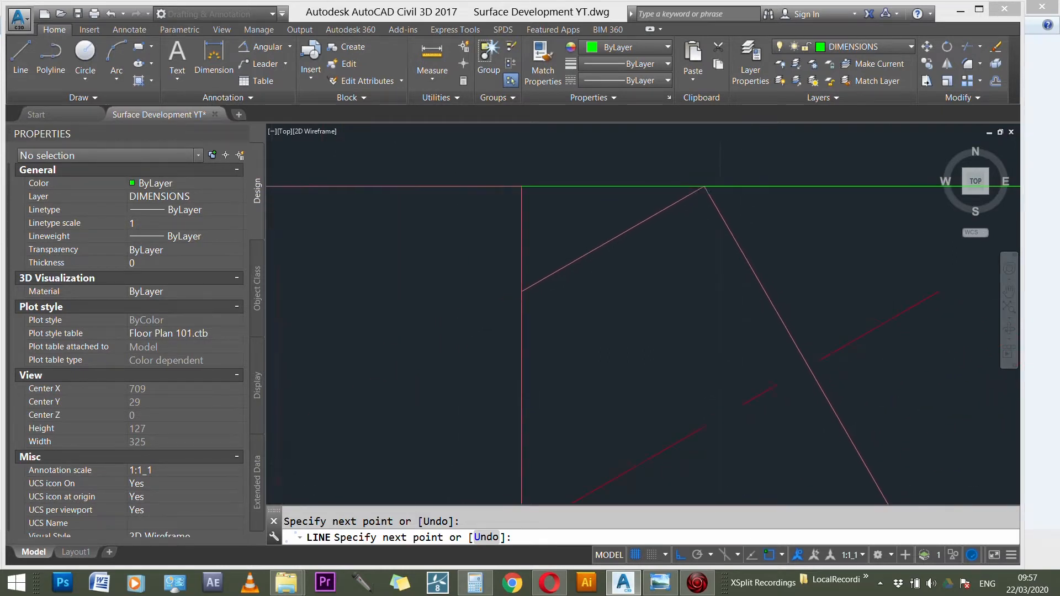
click(699, 185)
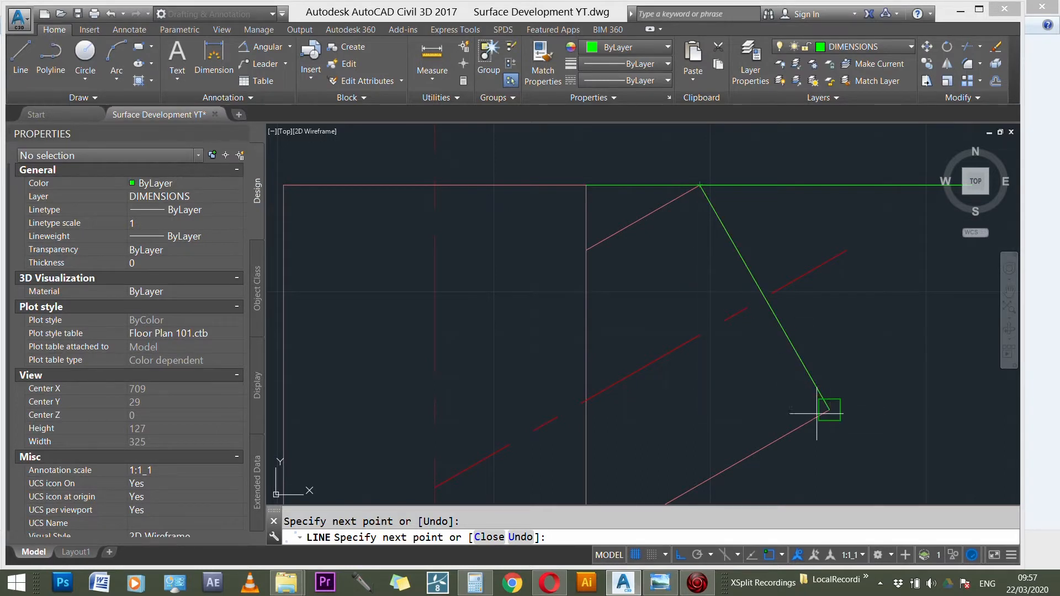
key(Escape)
scroll(817, 342, down, 3)
scroll(818, 347, up, 1)
text(o)
key(Return)
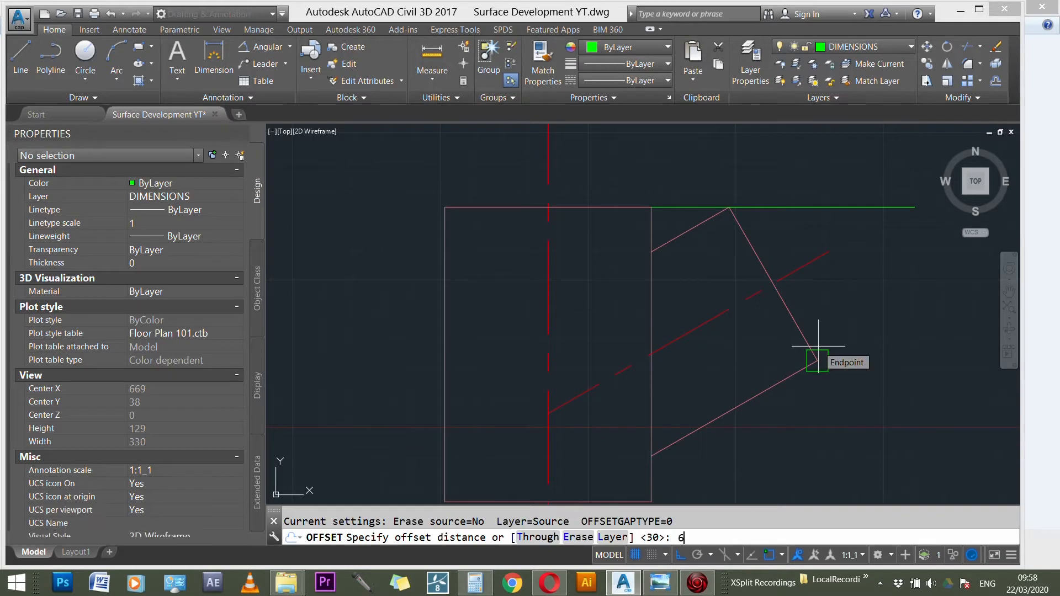
key(Return)
click(800, 346)
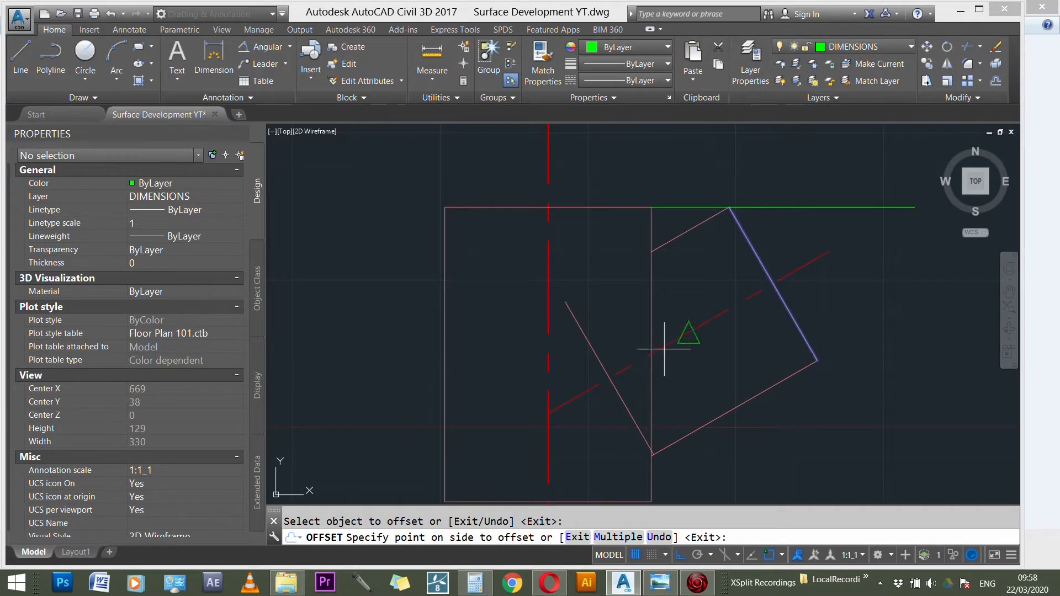
scroll(649, 439, up, 2)
scroll(640, 415, down, 2)
key(Escape)
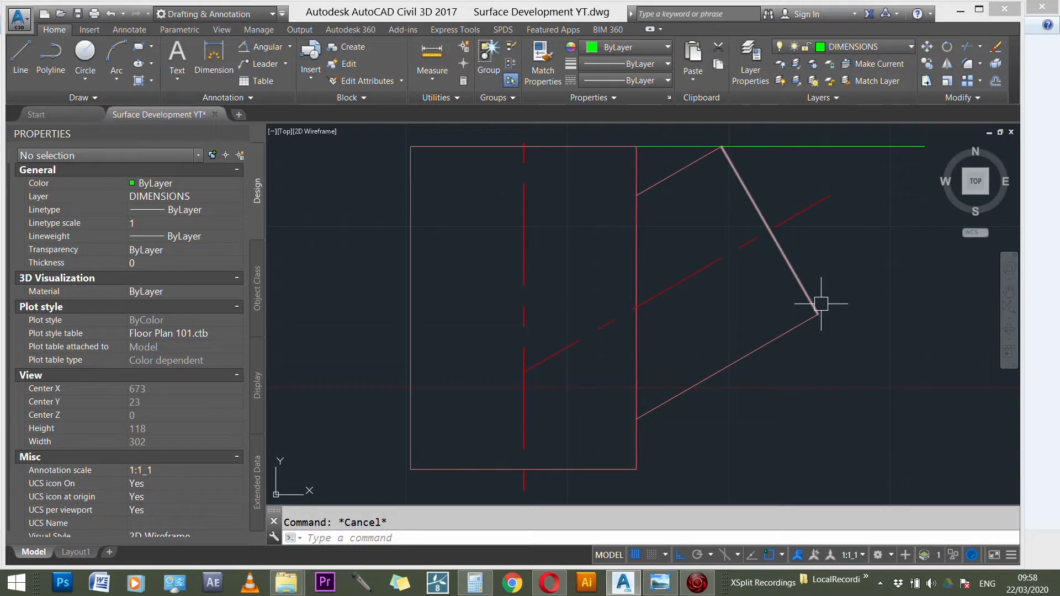
- Offset the branch's outer end line by 64 toward the rectangle
text(o)
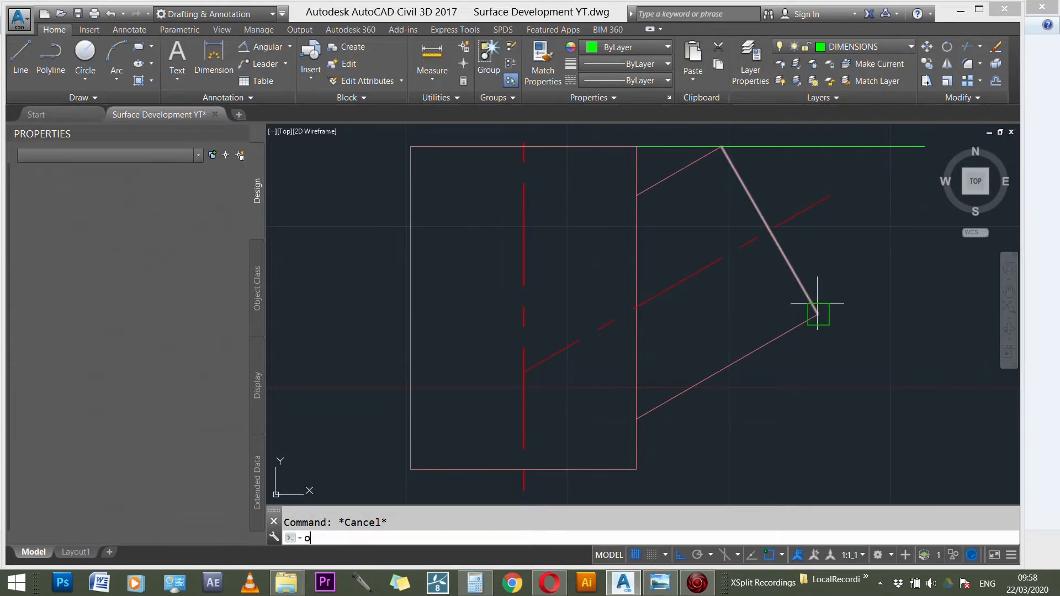
key(Return)
text(64)
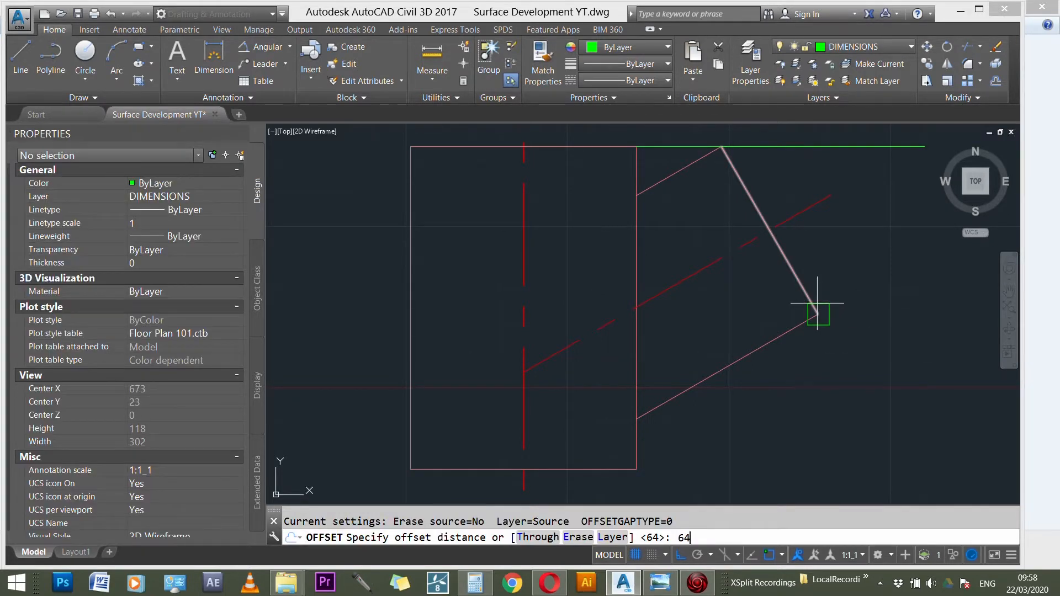
key(Return)
click(814, 298)
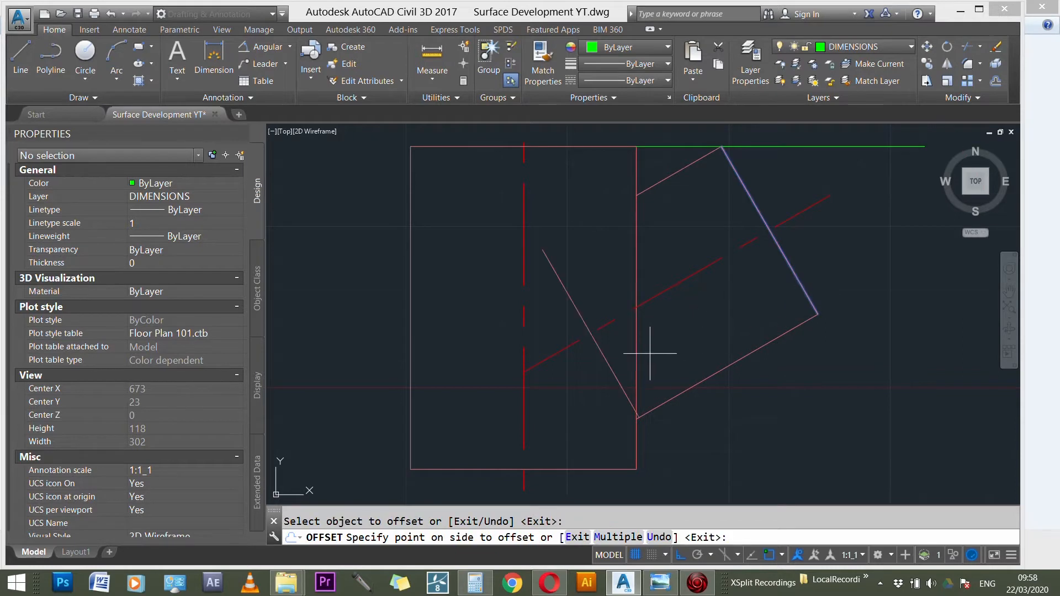
scroll(634, 422, up, 2)
scroll(633, 414, up, 3)
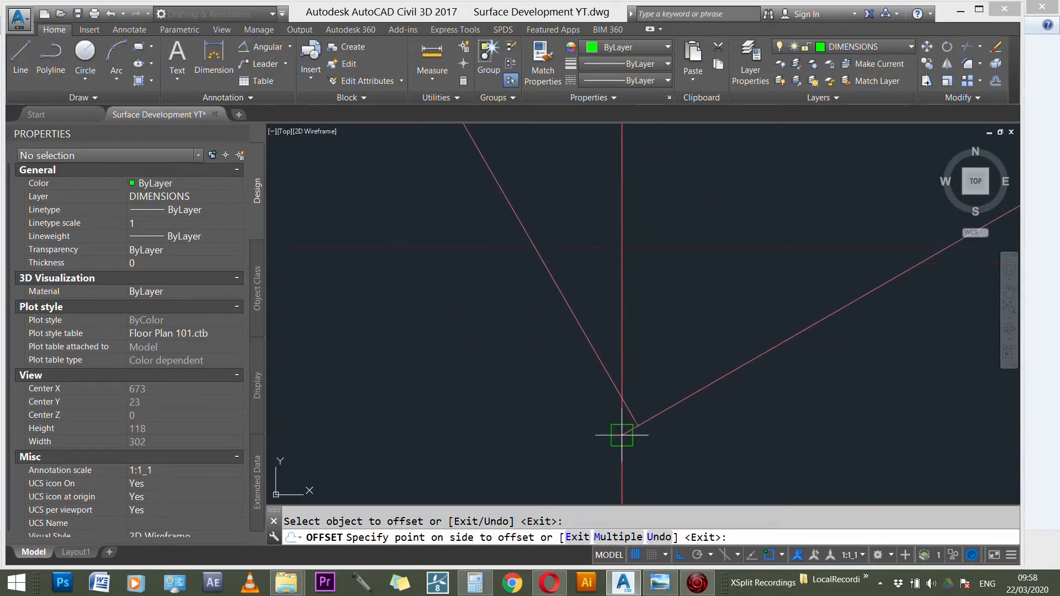
scroll(614, 343, down, 3)
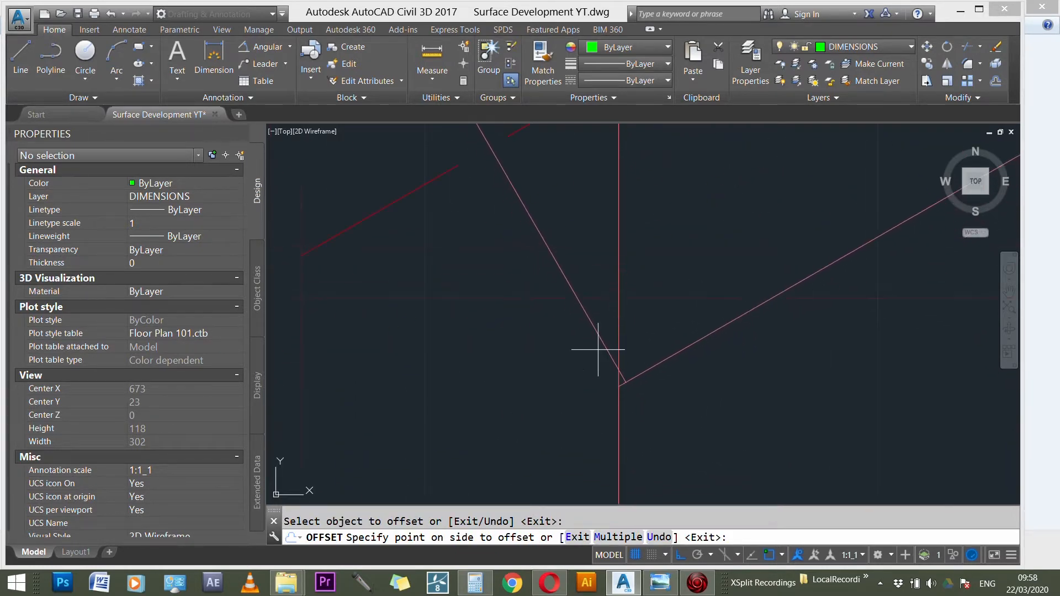
click(598, 350)
scroll(526, 375, down, 4)
key(Escape)
- Move the offset line and the branch's outer end line together, placing the offset line's lower end where the branch's lower line meets the rectangle
scroll(589, 376, up, 1)
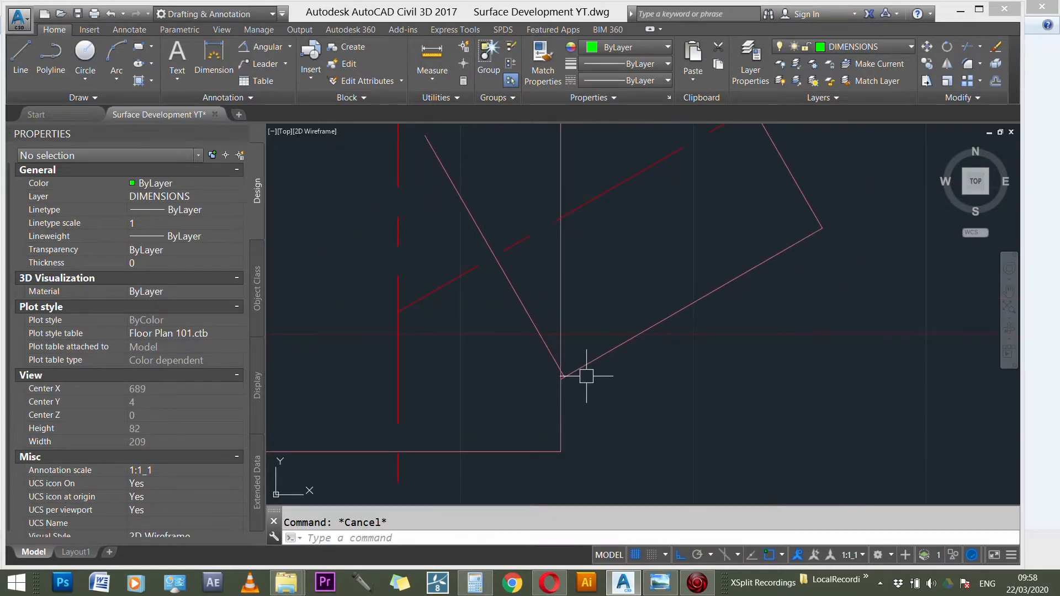
text(m)
key(Return)
scroll(552, 359, up, 3)
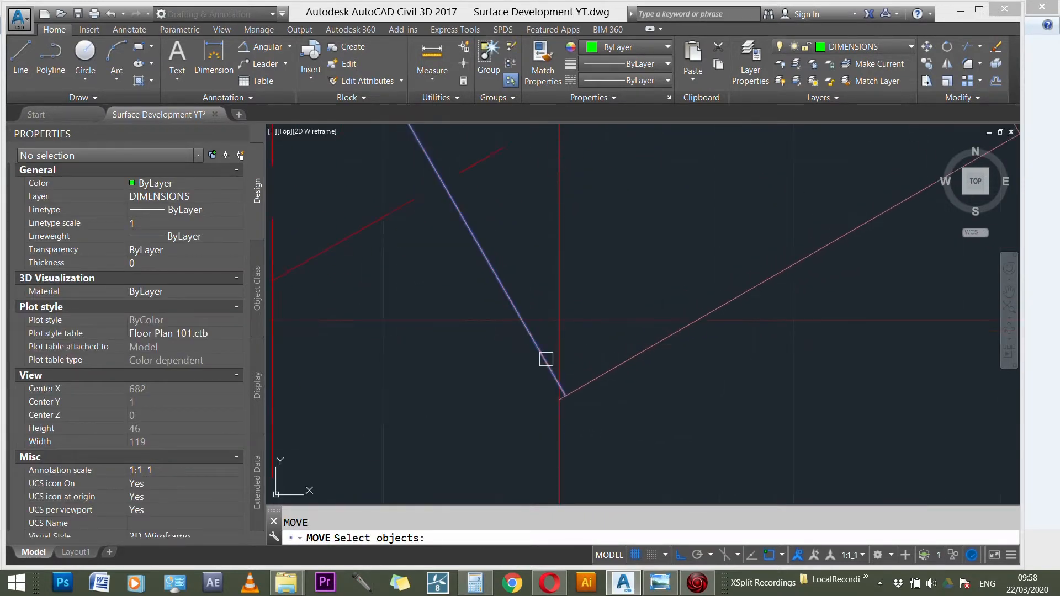
click(545, 359)
scroll(549, 381, down, 4)
click(668, 246)
scroll(552, 406, up, 6)
key(Return)
click(511, 401)
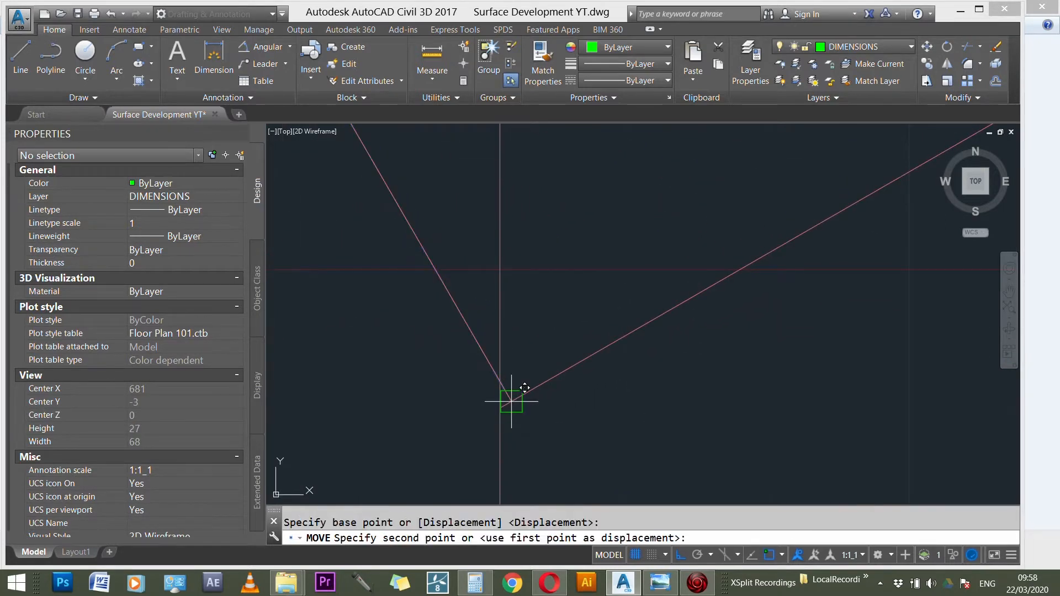
scroll(500, 401, up, 3)
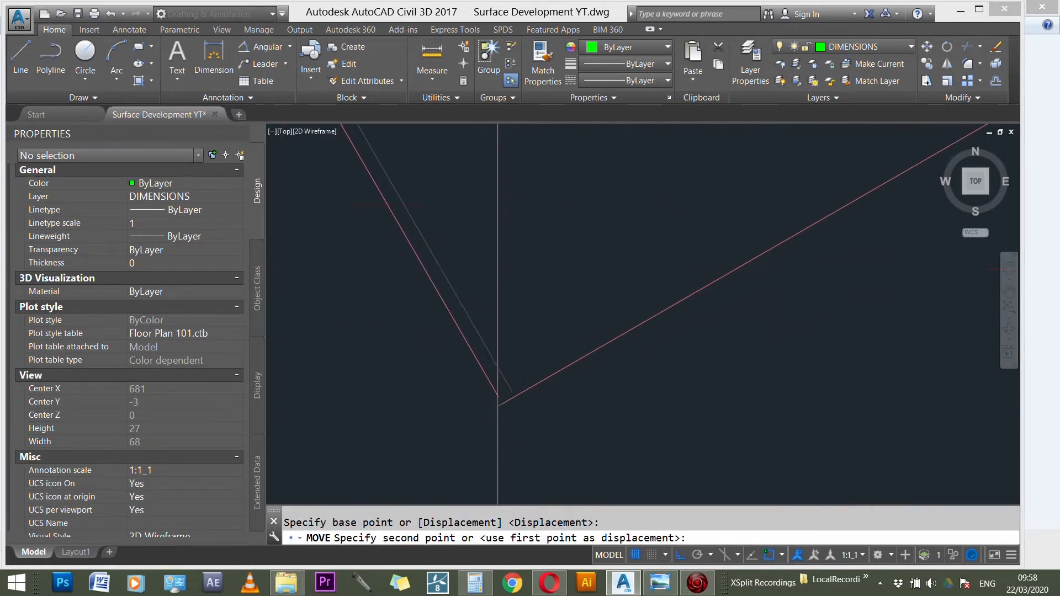
click(495, 403)
scroll(560, 394, down, 7)
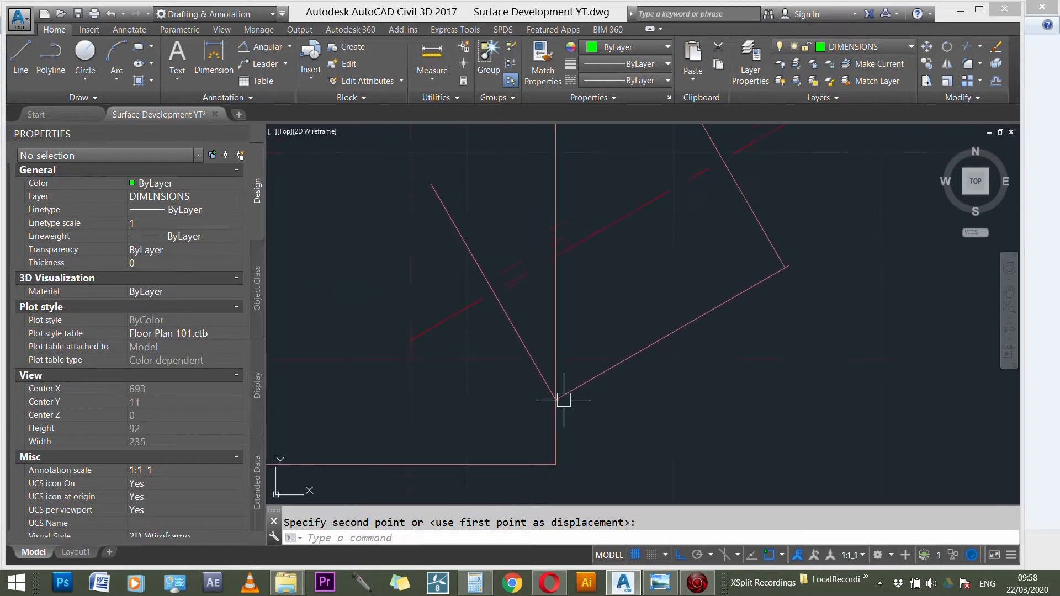
- Fillet the branch's outer end line with its lower and upper lines to close both corners
scroll(697, 298, down, 2)
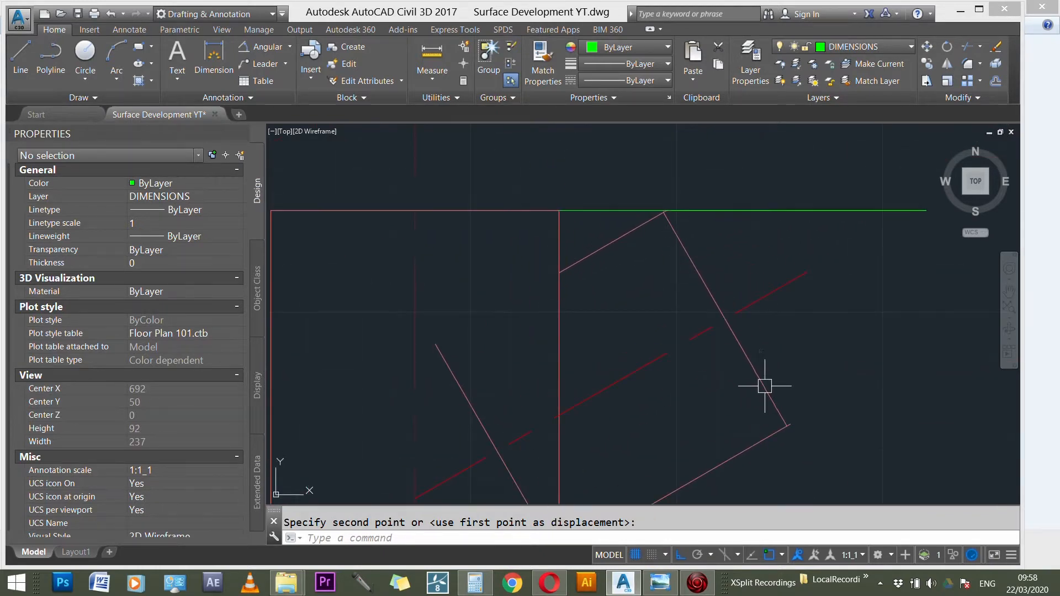
key(Escape)
text(f)
key(Return)
click(757, 442)
click(776, 392)
key(Return)
click(686, 253)
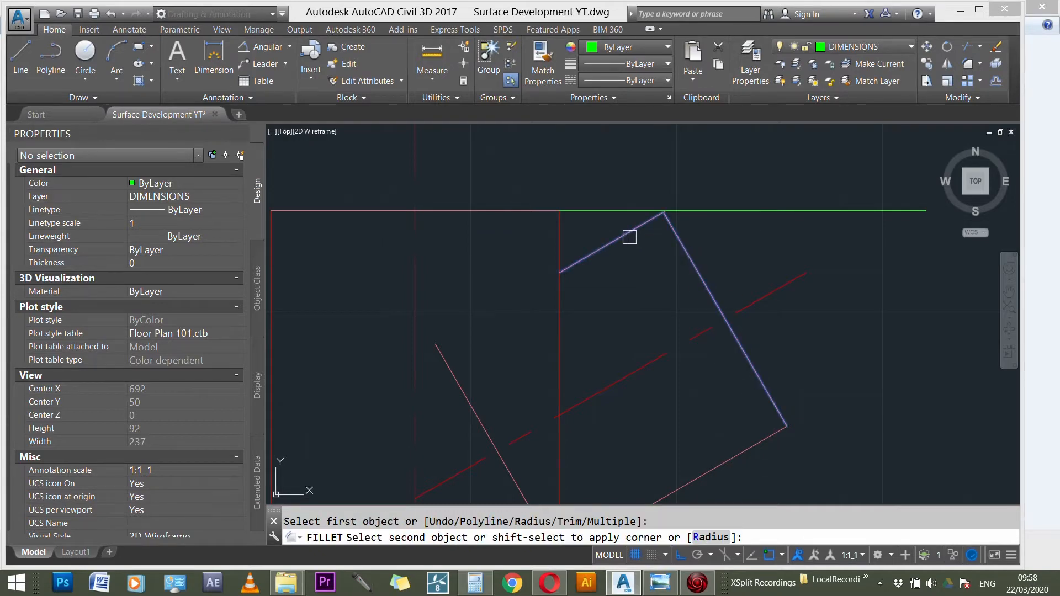
click(631, 235)
key(Escape)
- Delete the offset line inside the rectangle and the horizontal construction line above the branch
scroll(585, 248, down, 3)
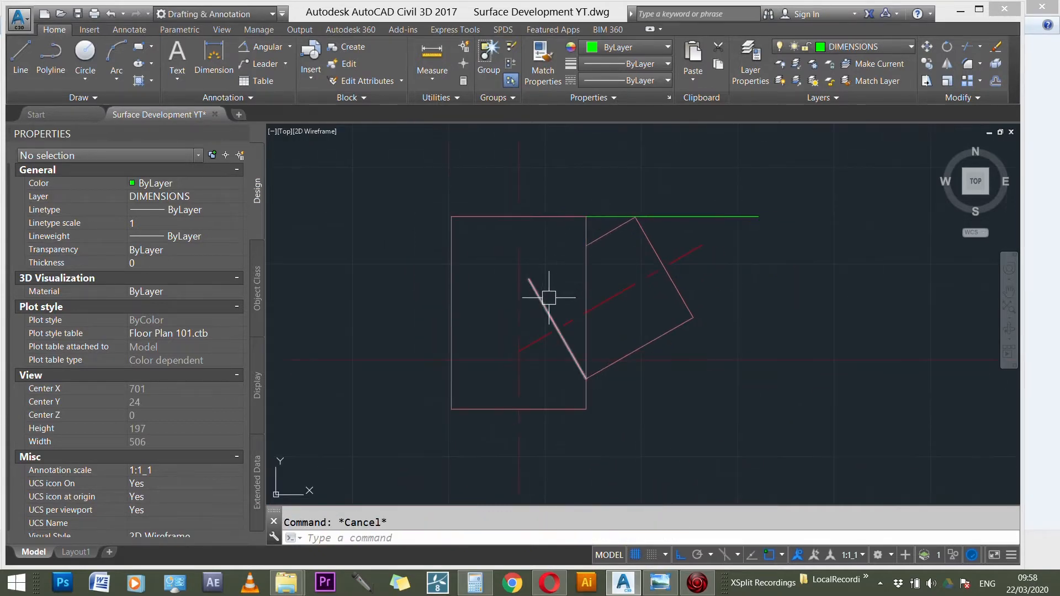
click(549, 297)
click(671, 215)
key(Delete)
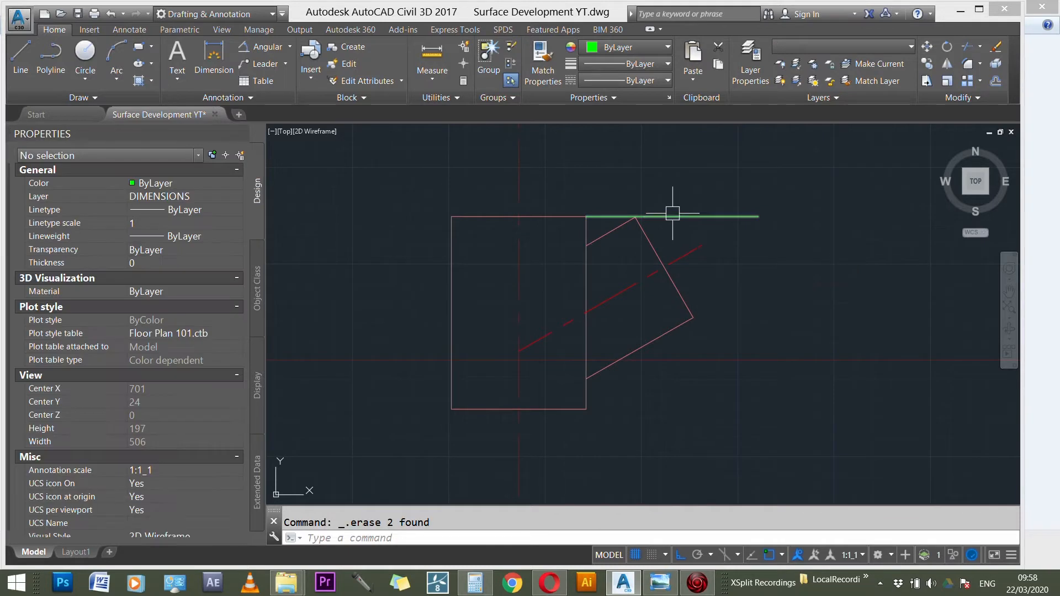
click(700, 217)
key(Delete)
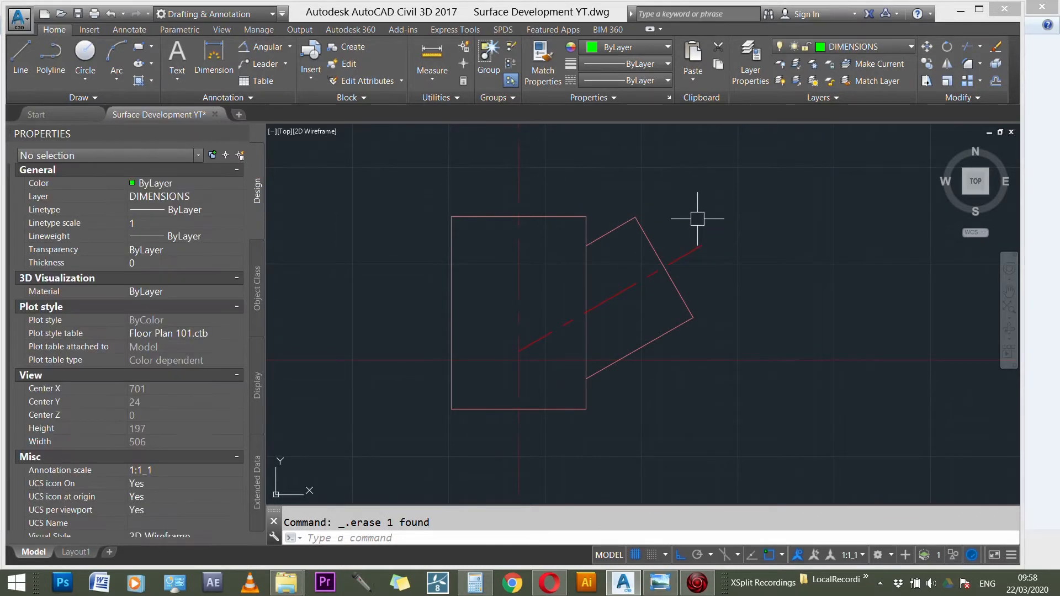
- Move the dimensioned view straight up, farther from the redrawn view, leaving the long vertical centre line in place
scroll(637, 333, down, 4)
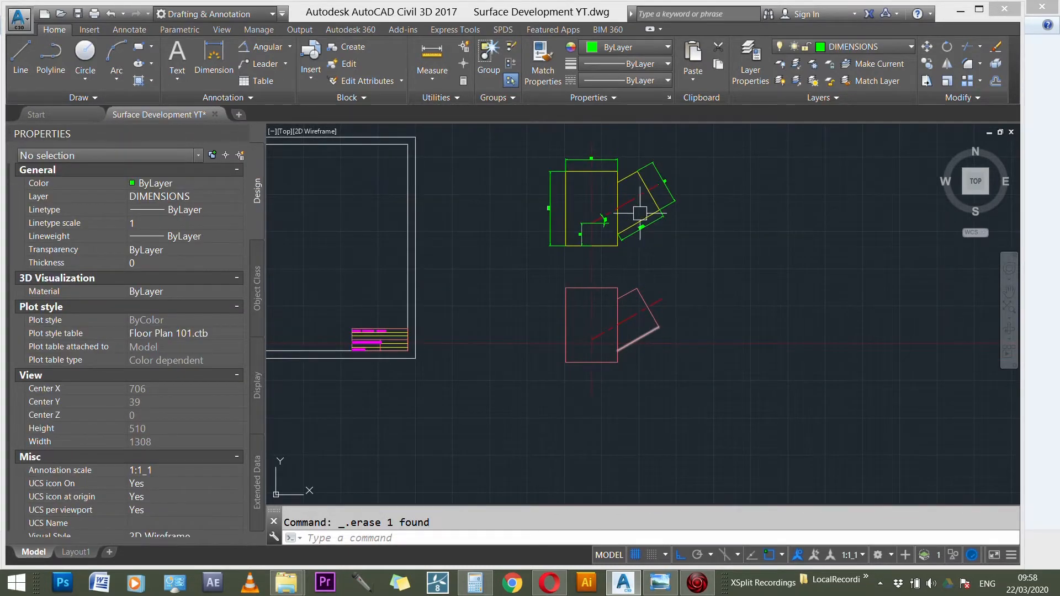
scroll(590, 196, up, 2)
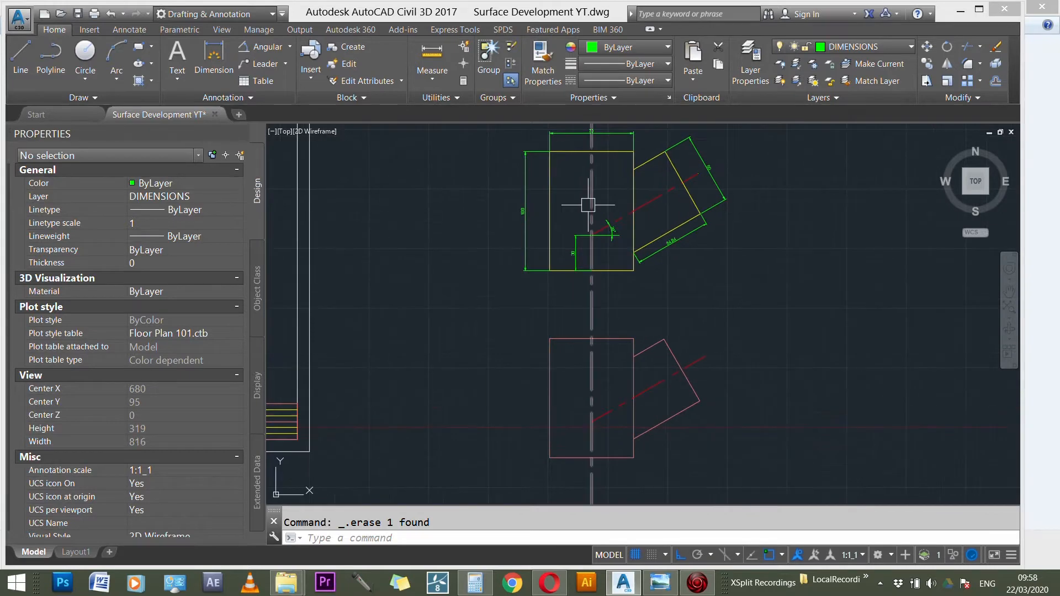
scroll(671, 301, down, 2)
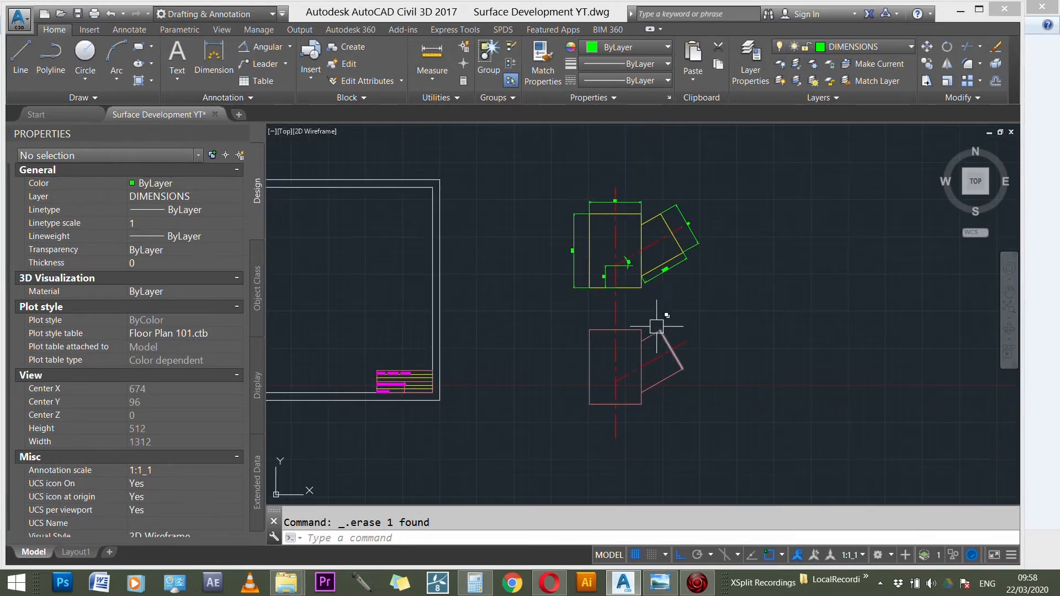
key(Escape)
scroll(676, 273, up, 1)
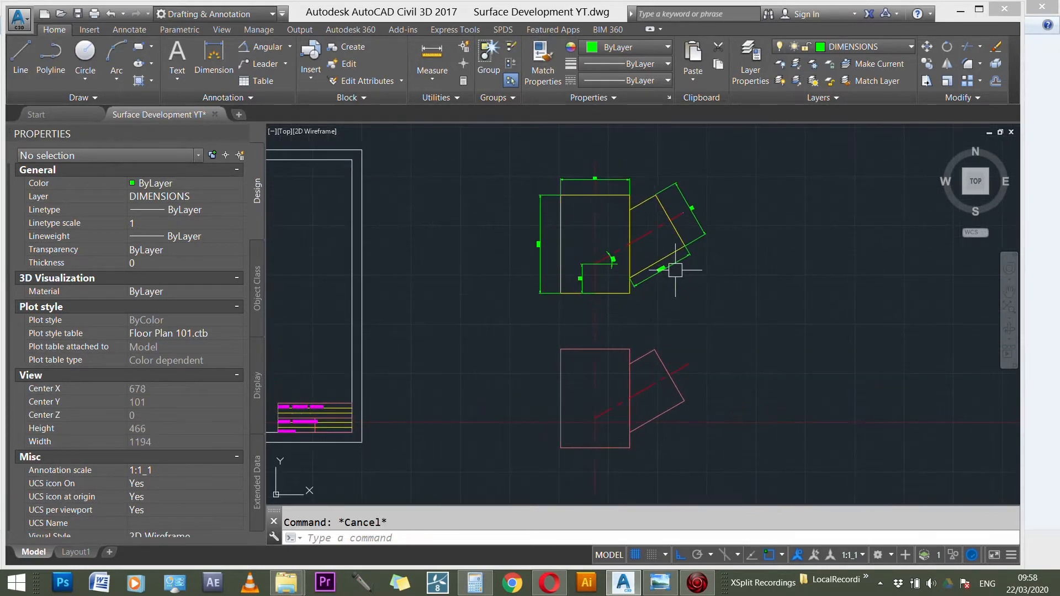
text(m)
key(Return)
click(748, 329)
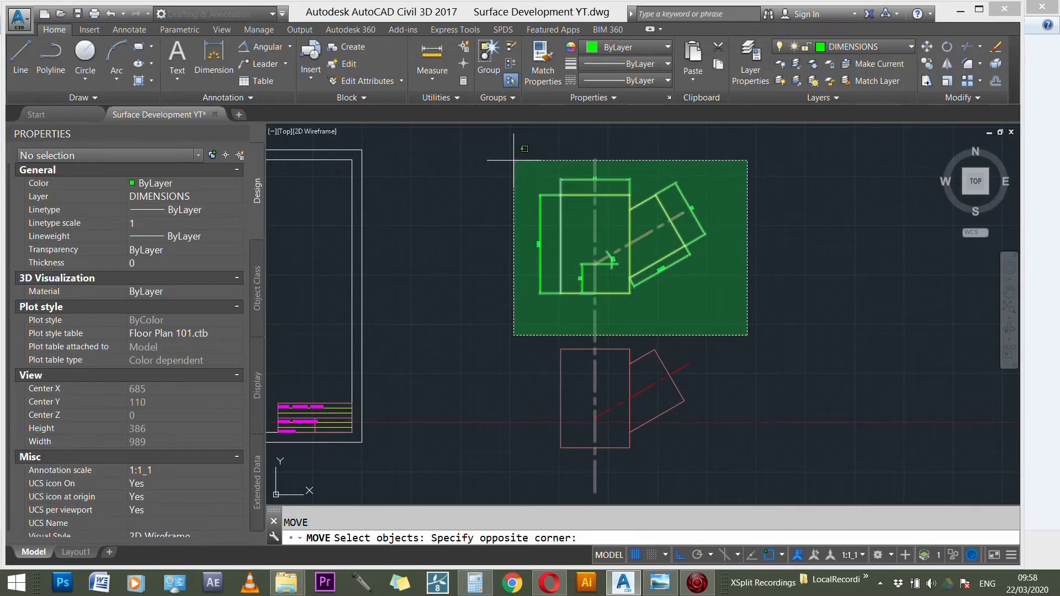
click(655, 214)
click(457, 139)
click(858, 333)
key(Return)
click(594, 292)
scroll(621, 337, down, 6)
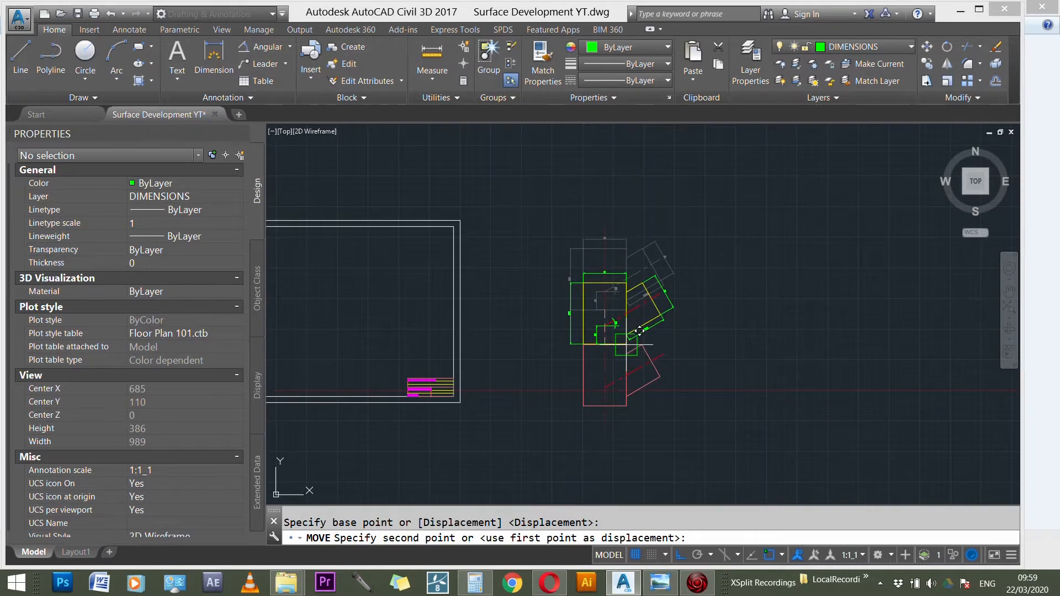
key(Escape)
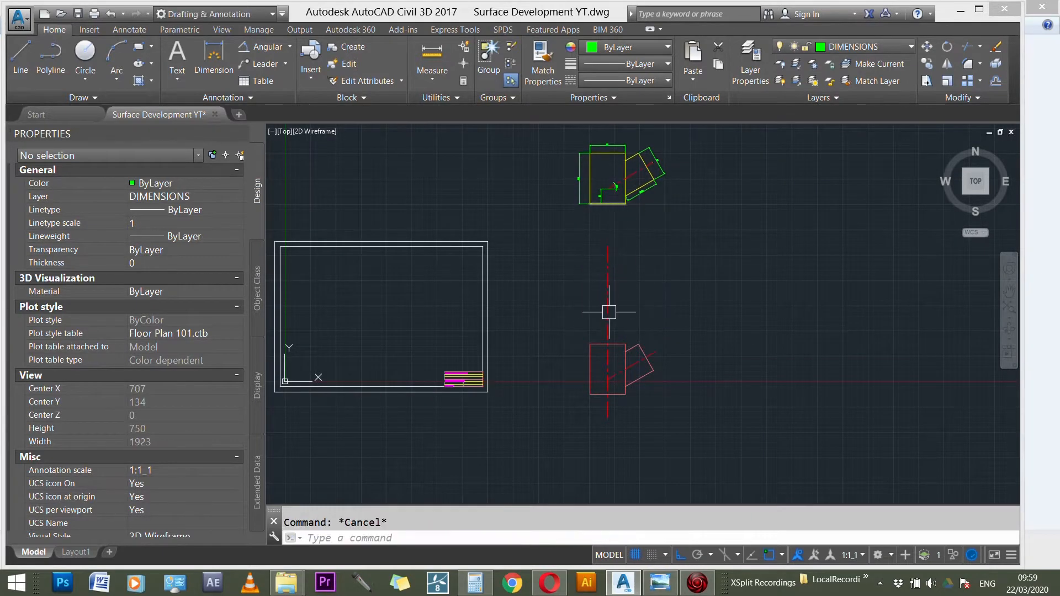
scroll(623, 357, up, 5)
scroll(580, 409, up, 2)
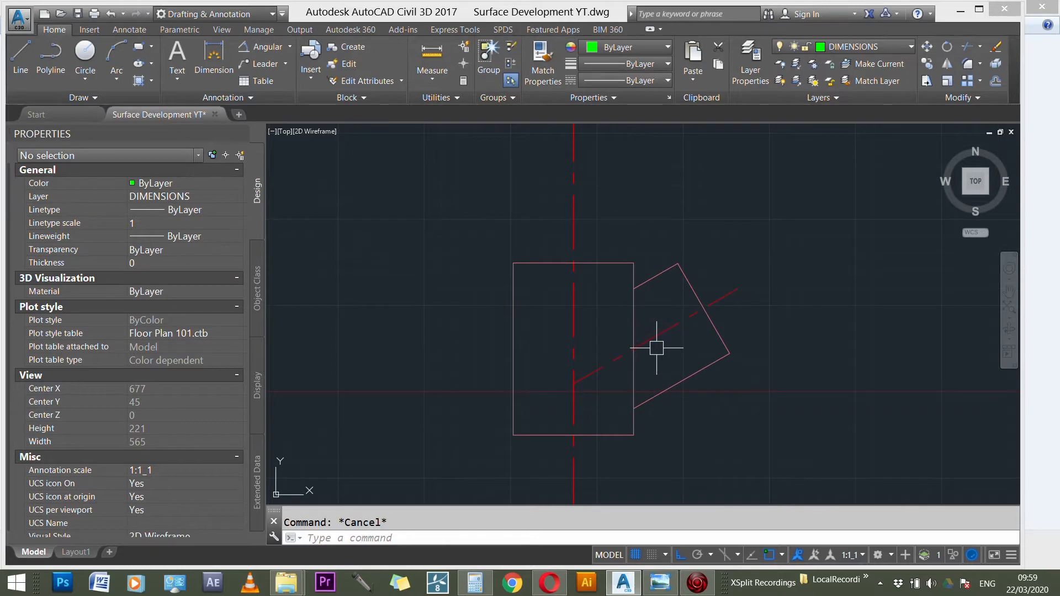
- Check the intersecting-pipes reference photo and offset the redrawn rectangle's bottom edge downward twice at a distance of 10
click(660, 582)
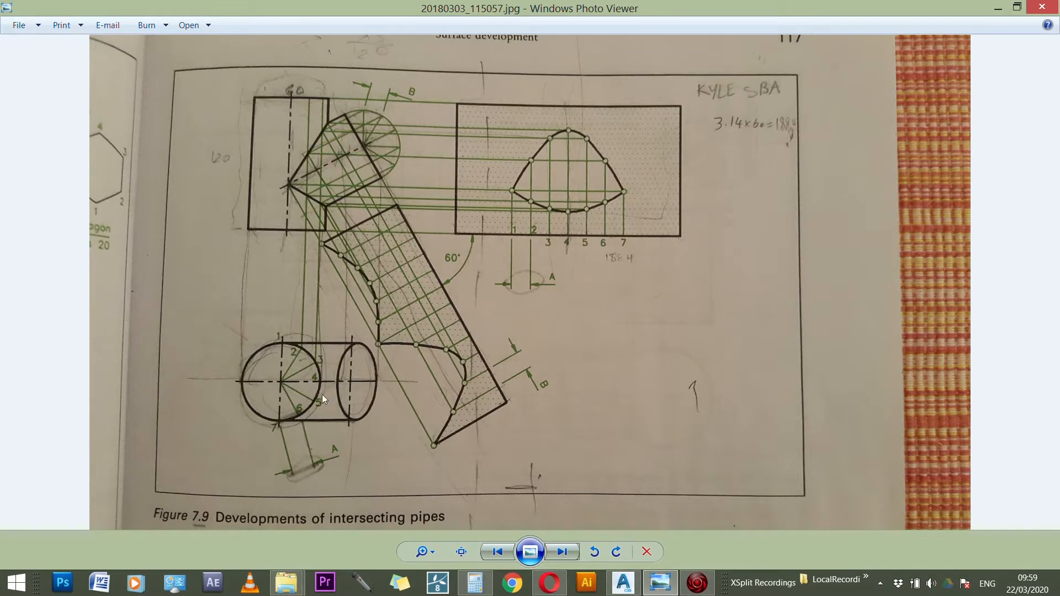
click(622, 583)
scroll(621, 270, down, 3)
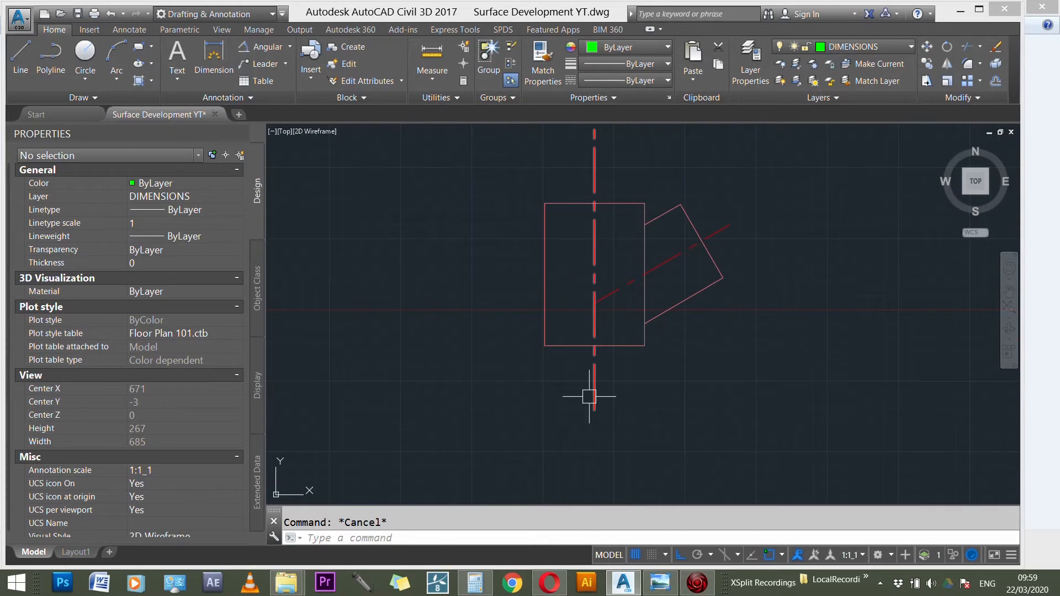
key(Return)
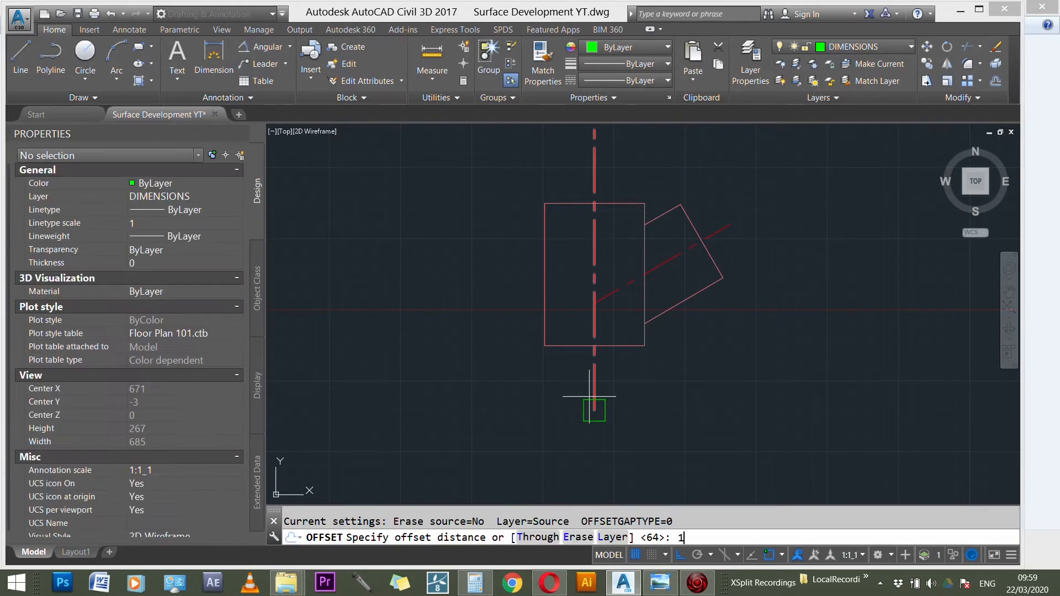
key(Return)
click(628, 346)
scroll(618, 401, up, 2)
click(615, 330)
click(624, 394)
key(Escape)
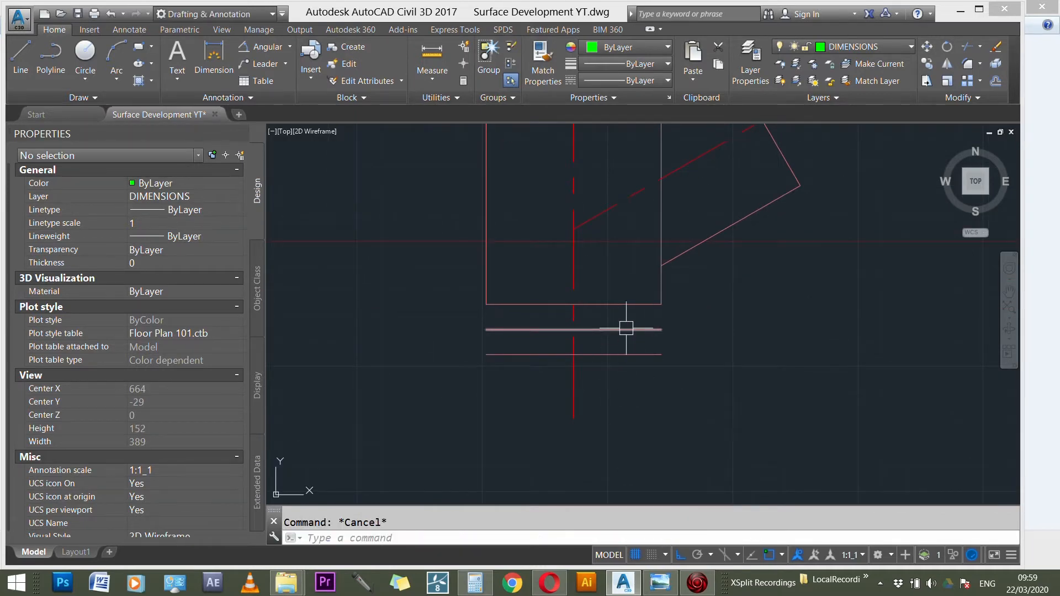
- Delete the nearer offset line and stretch the remaining one past both sides of the view to about 390 long
click(626, 329)
key(Delete)
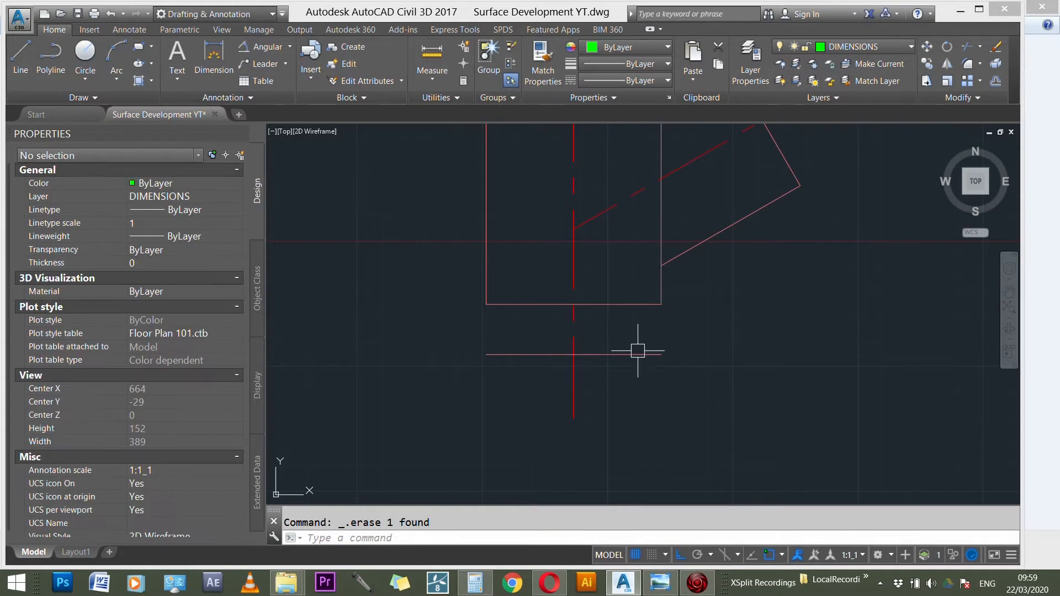
click(640, 356)
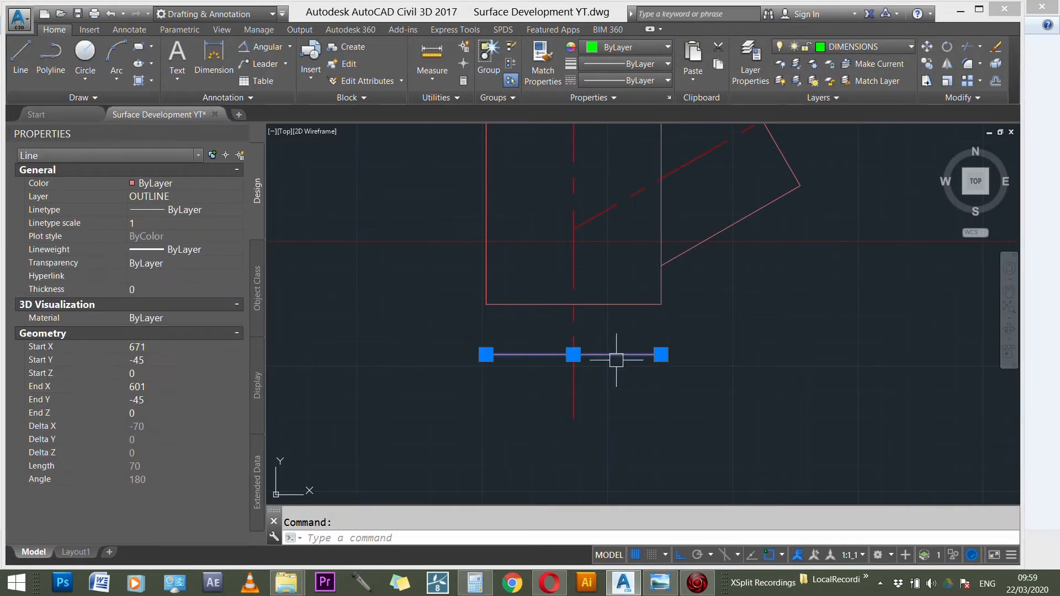
scroll(629, 364, down, 3)
click(634, 363)
click(849, 365)
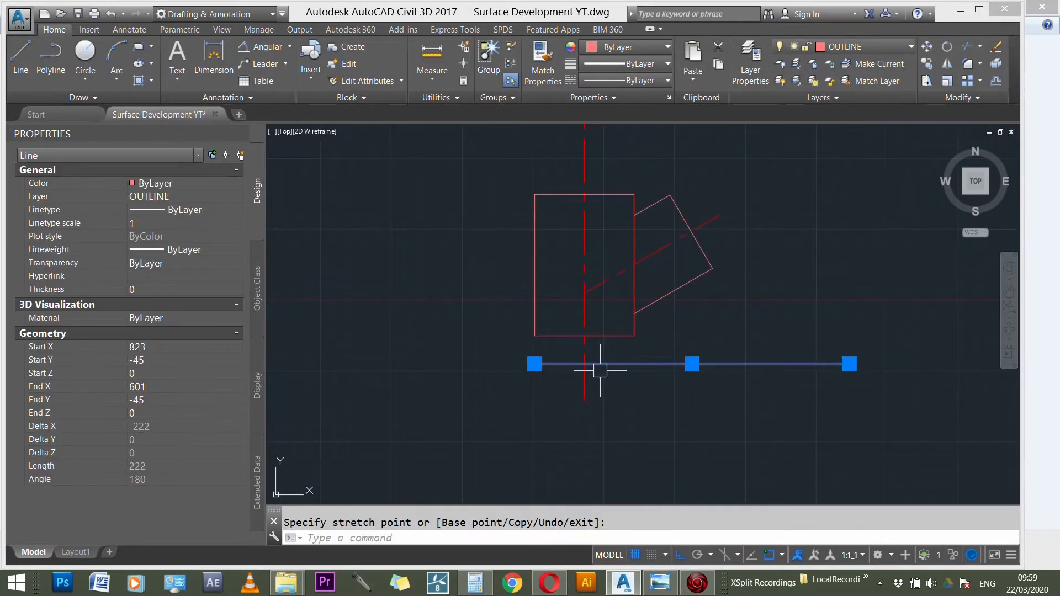
click(534, 363)
click(296, 364)
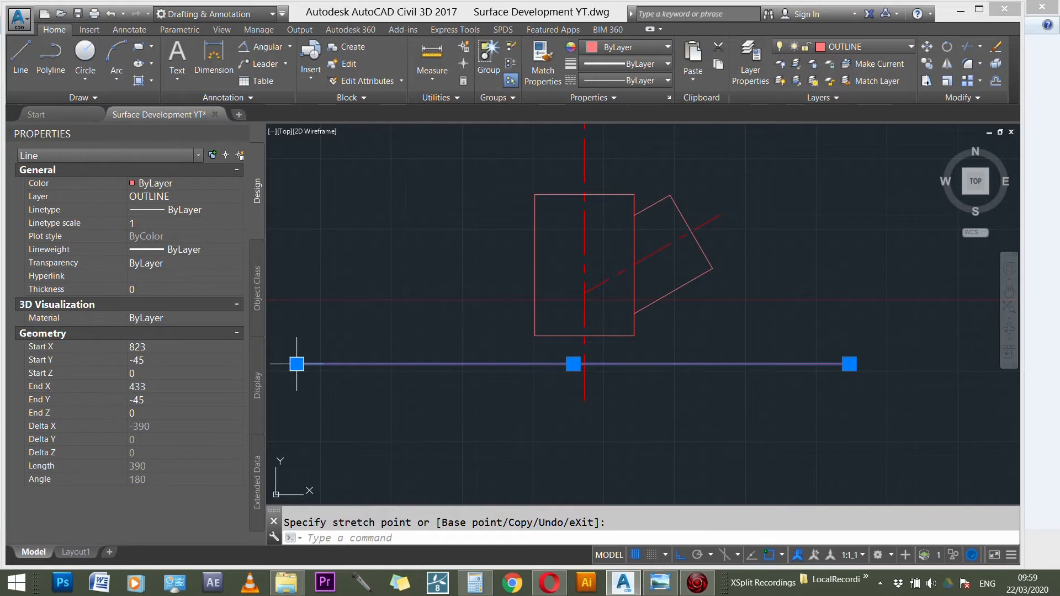
key(Escape)
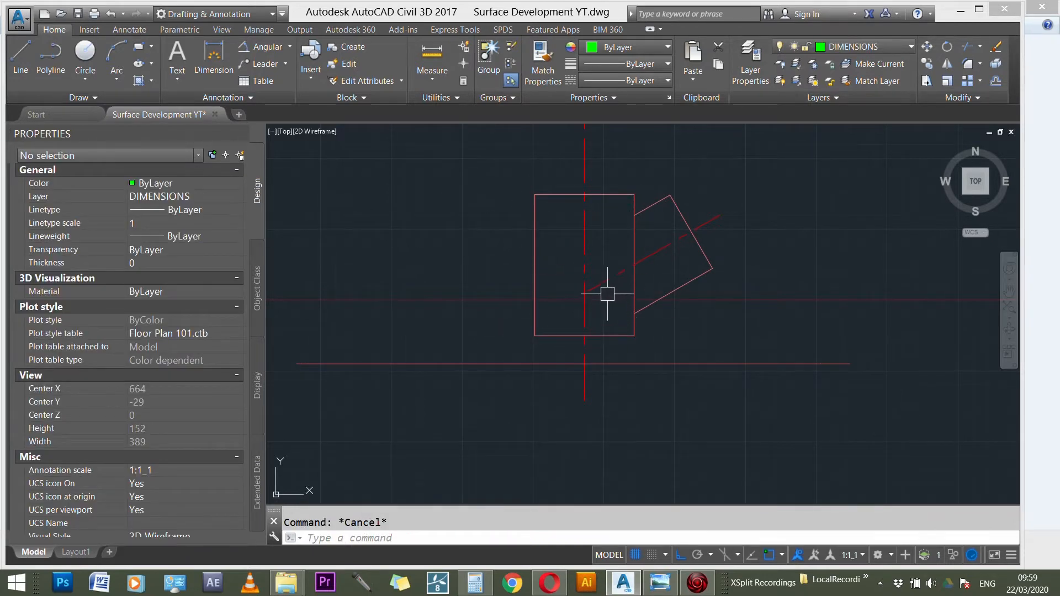
- Make CONSTRUCTION the current layer and draw a vertical line about 189 long down from the rectangle's lower right corner
click(880, 46)
click(856, 95)
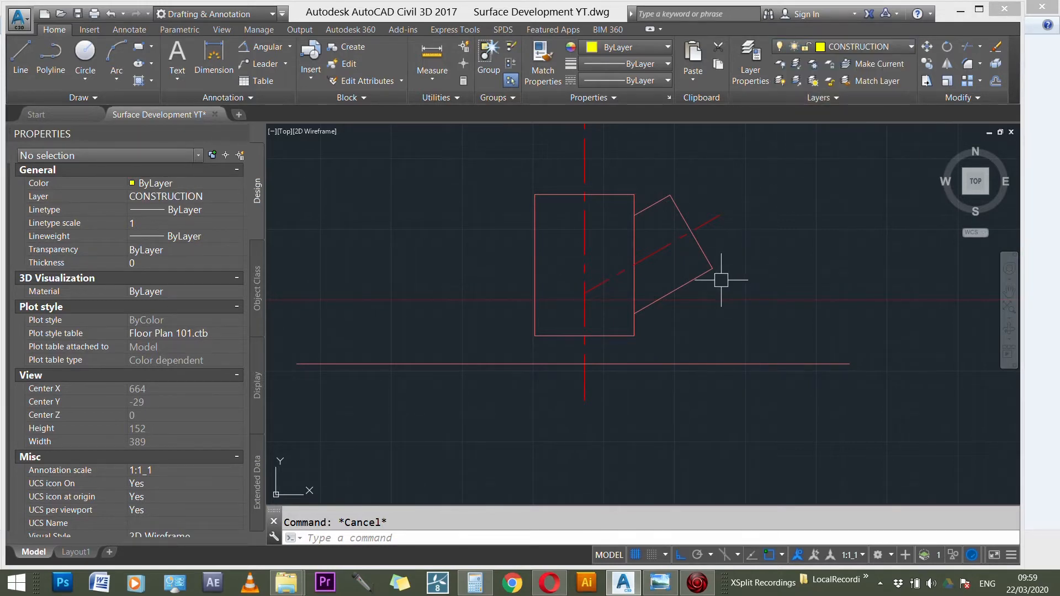
text(l)
key(Return)
click(640, 337)
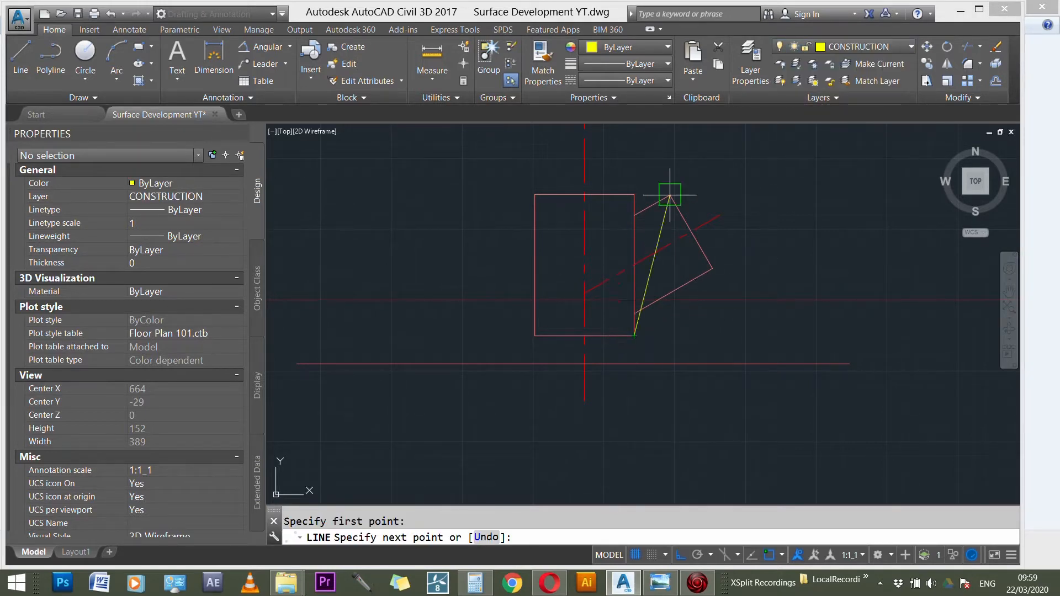
scroll(674, 189, down, 1)
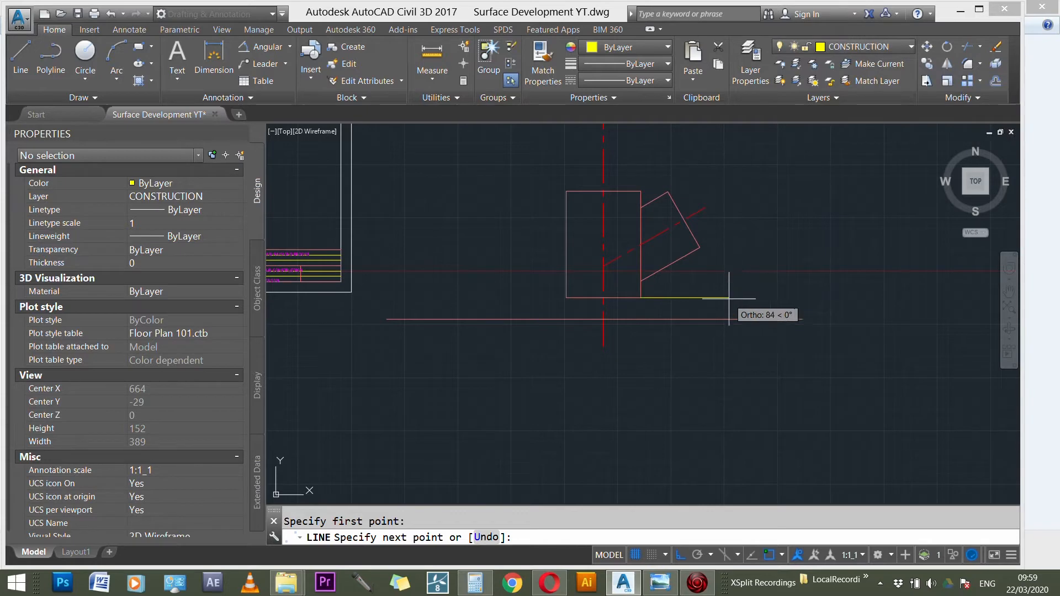
scroll(662, 270, down, 2)
click(649, 427)
key(Escape)
- Draw a vertical construction line down from the rectangle's lower left corner, crossing the long horizontal line
scroll(605, 303, up, 2)
key(Return)
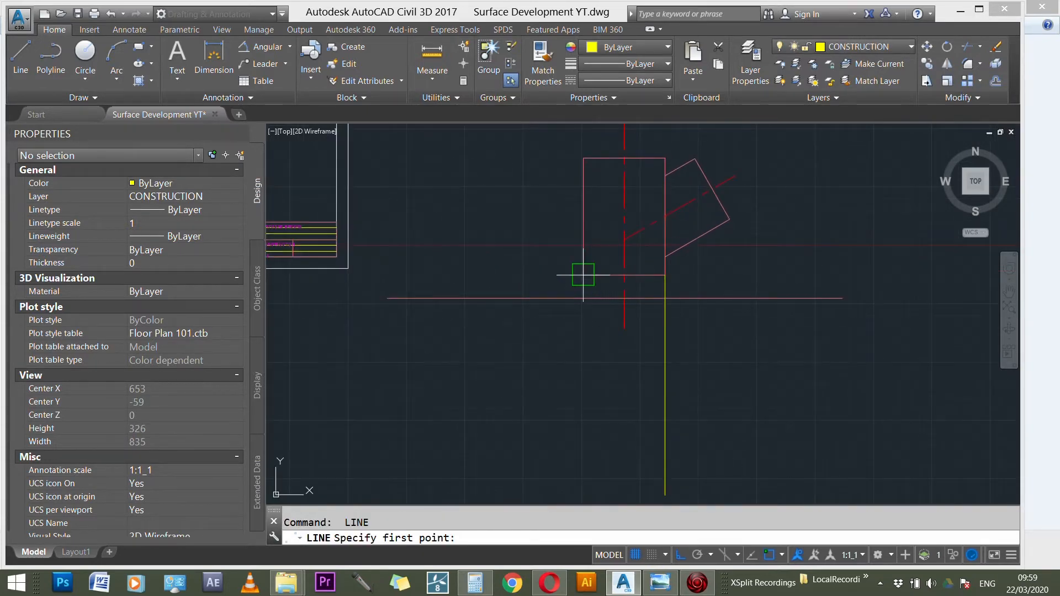
click(584, 274)
scroll(586, 259, down, 2)
click(587, 445)
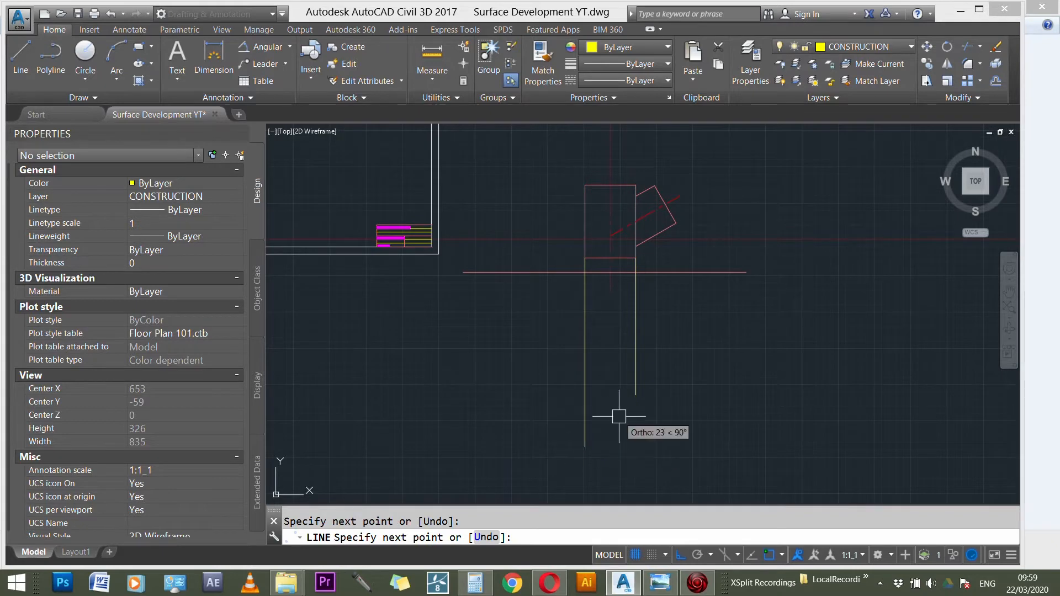
key(Return)
- Project vertical construction lines downward from the lower and upper corners of the branch's outer end
key(Return)
click(676, 223)
click(676, 440)
key(Return)
key(Return)
click(655, 186)
click(645, 458)
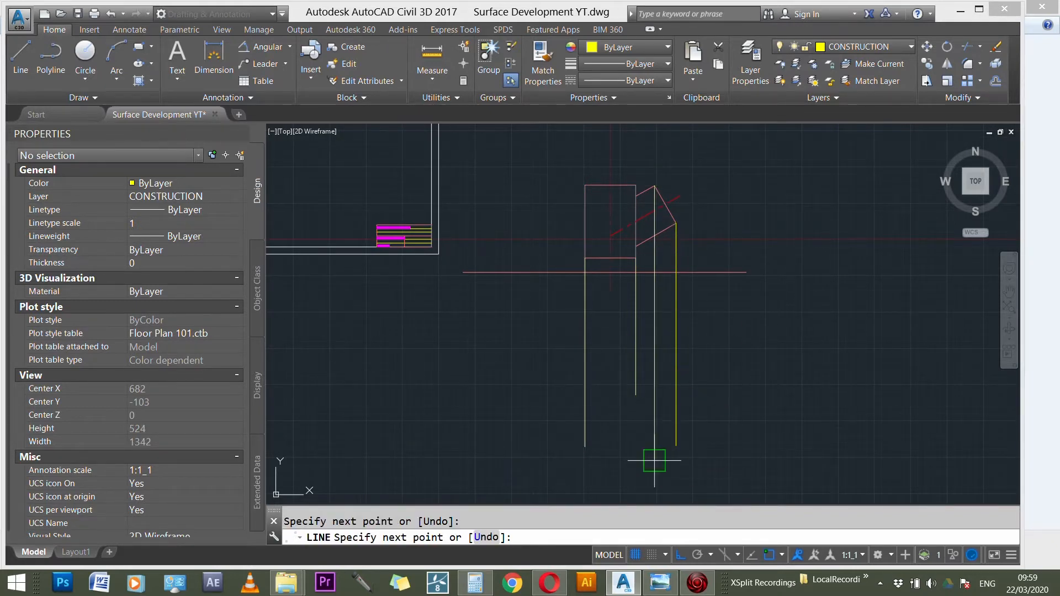
key(Escape)
- Stretch the construction line under the rectangle's lower right corner downward to about 280 long
click(635, 386)
click(635, 395)
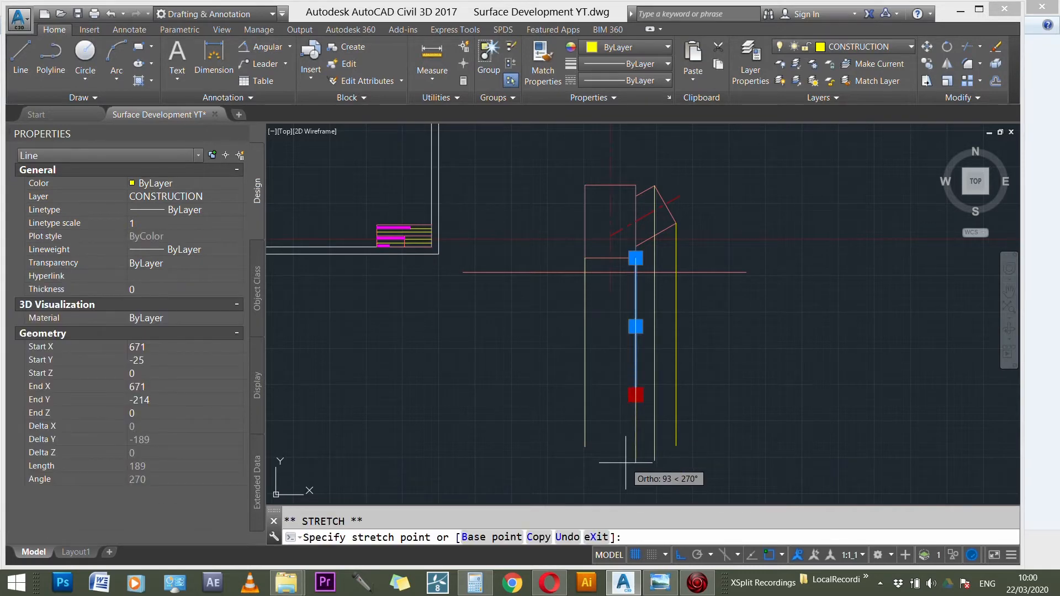
key(Escape)
scroll(623, 365, up, 2)
scroll(622, 369, up, 1)
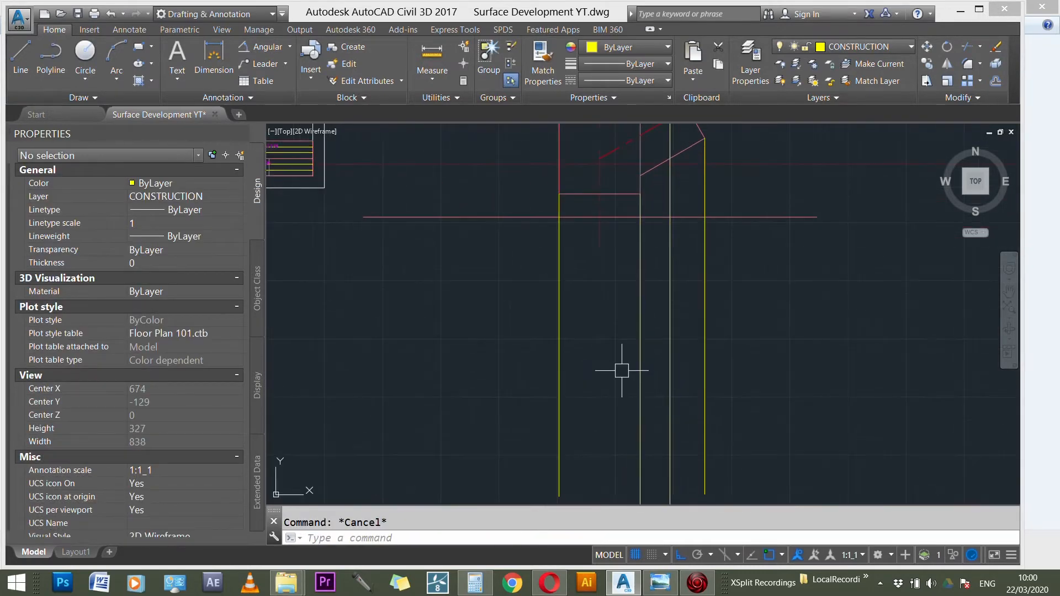
- Stretch the vertical centre line's lower end downward past the ends of the projected construction lines
click(610, 241)
click(607, 245)
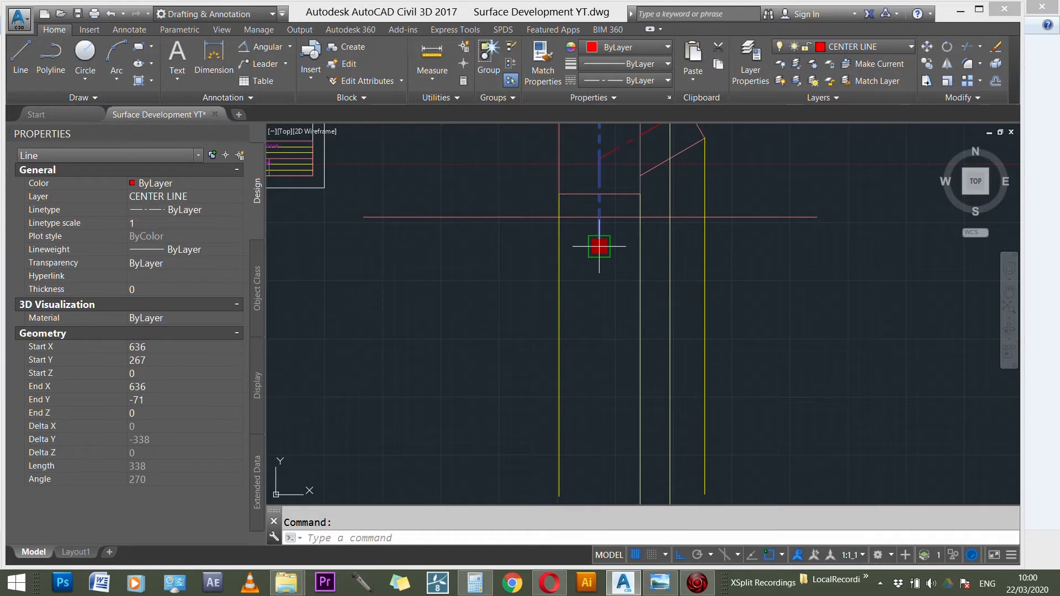
scroll(607, 246, down, 3)
key(Escape)
scroll(572, 283, up, 3)
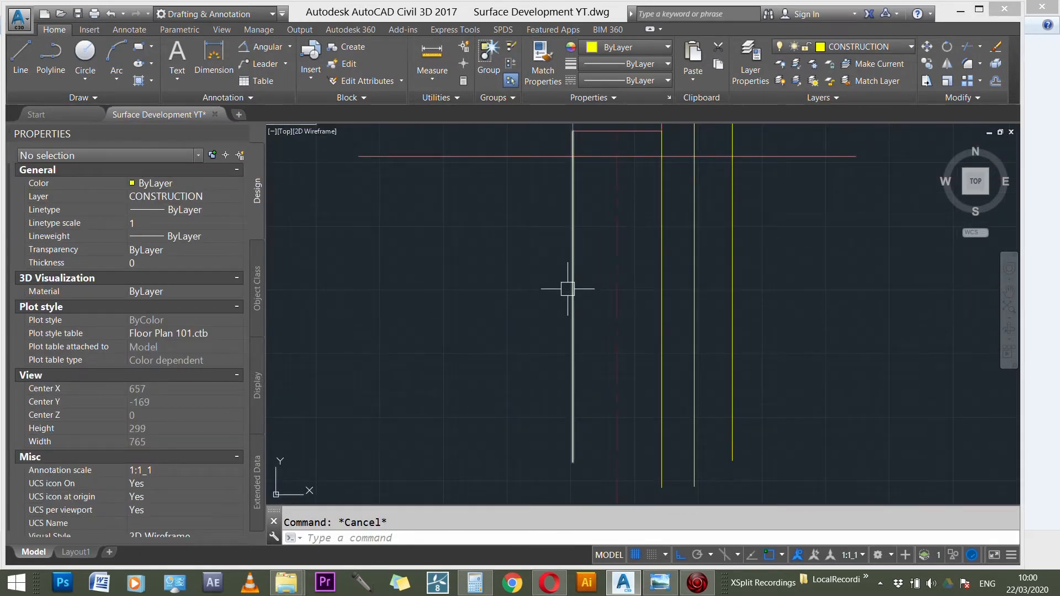
scroll(559, 334, down, 2)
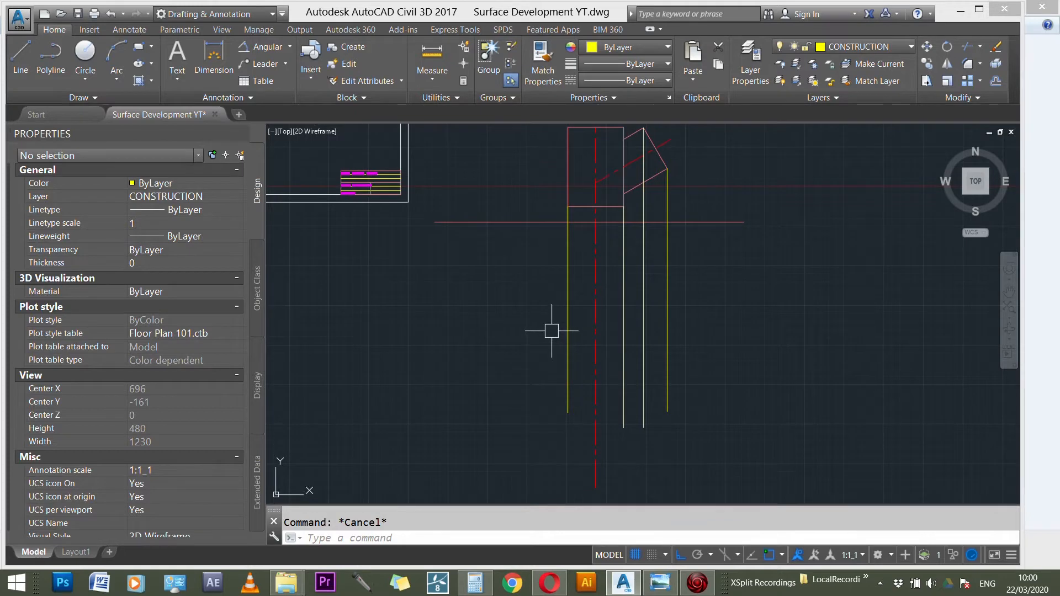
- Draw a horizontal construction line across all the vertical projection lines, well below the long outline line
text(l)
key(Return)
click(526, 330)
click(837, 331)
key(Escape)
scroll(622, 303, up, 1)
scroll(591, 295, up, 1)
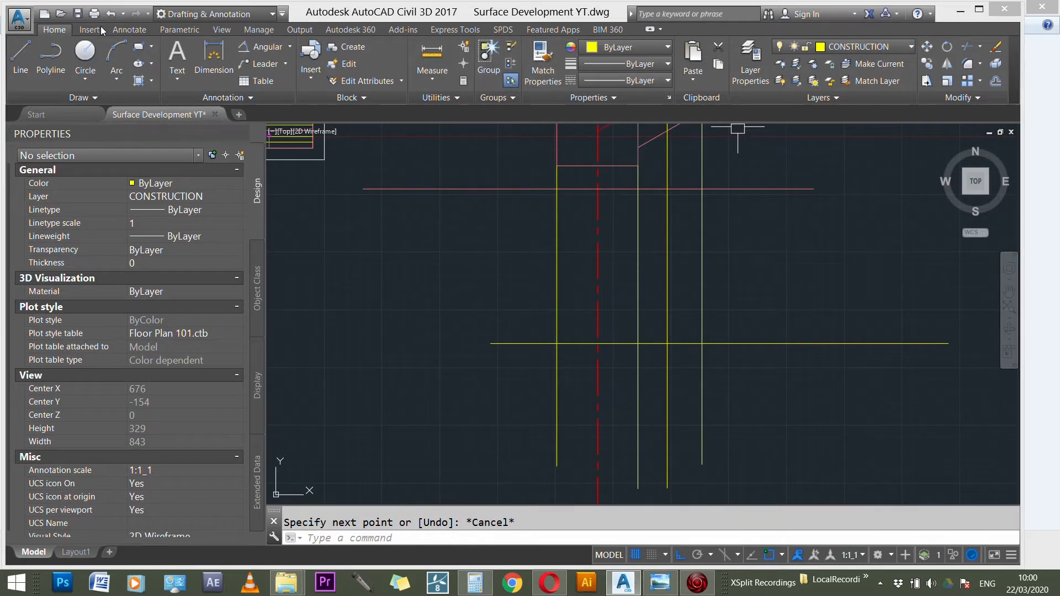
- Draw a circle centred where the centre line crosses the horizontal construction line, with its radius reaching the pipe's side projection line
click(86, 52)
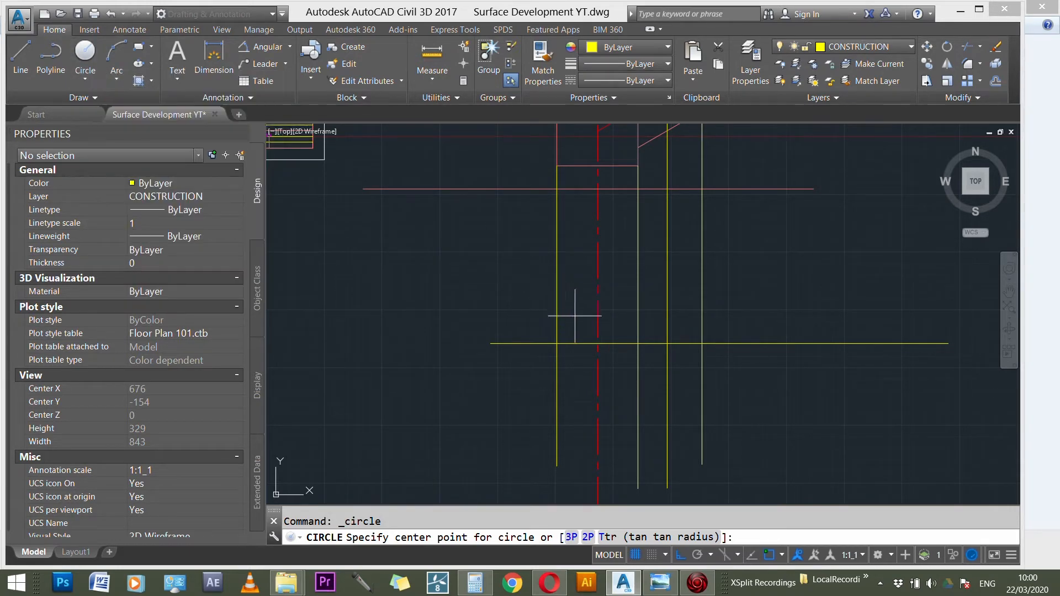
click(598, 343)
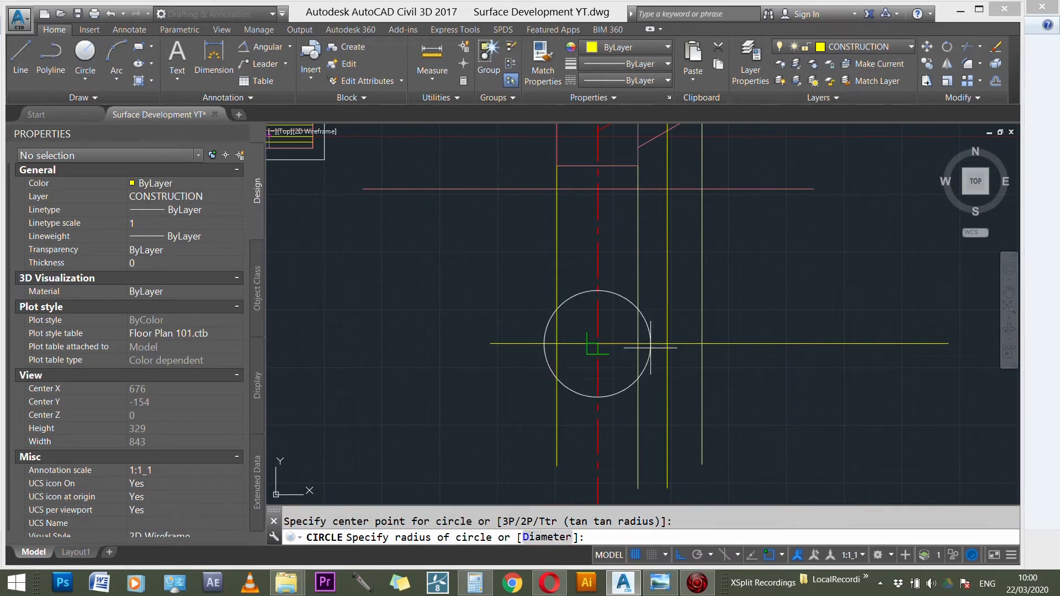
scroll(641, 344, up, 2)
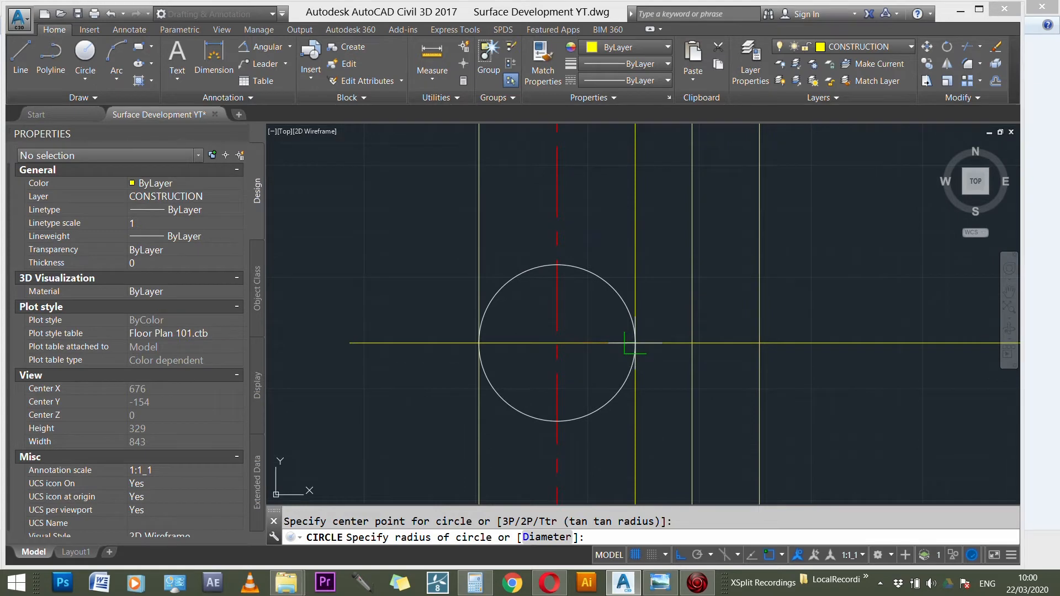
click(636, 343)
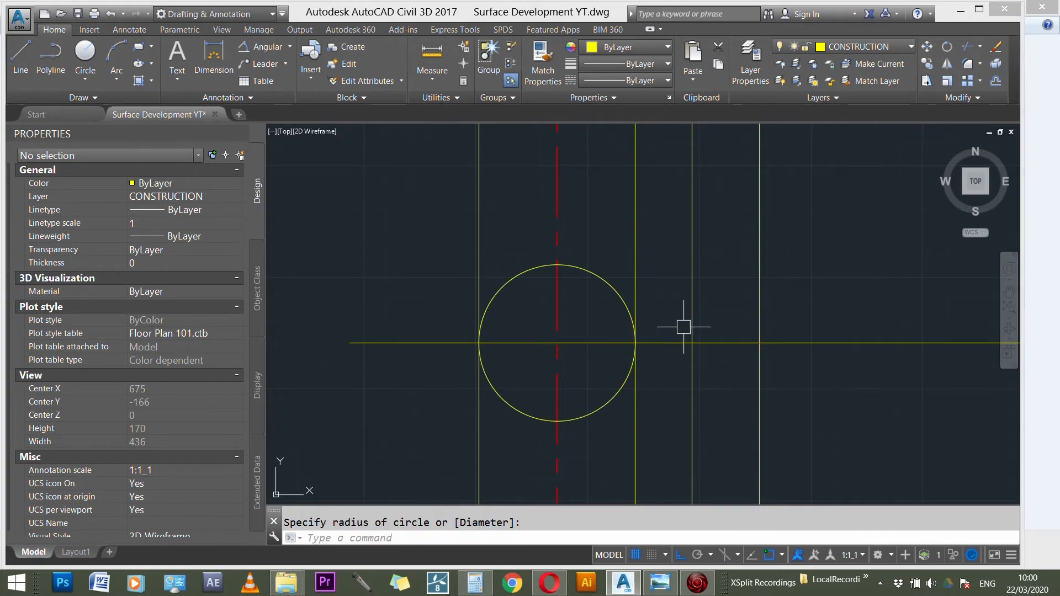
scroll(642, 367, down, 2)
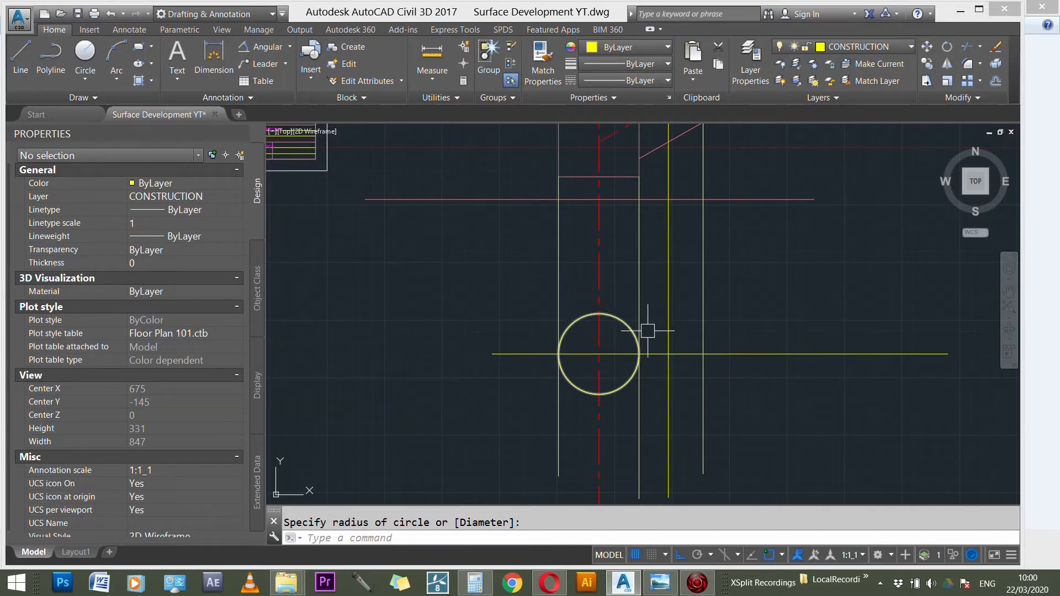
- Examine how the projection lines relate the circle to the pipe's sides and the branch's outer end above
scroll(649, 329, up, 2)
click(627, 318)
click(625, 316)
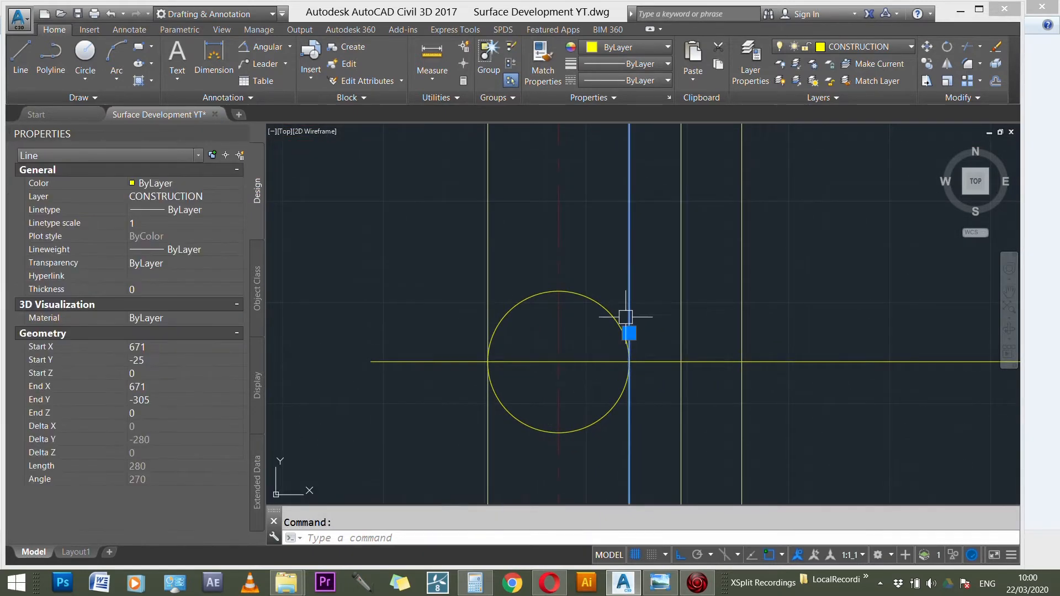
scroll(535, 353, down, 2)
click(514, 303)
click(508, 302)
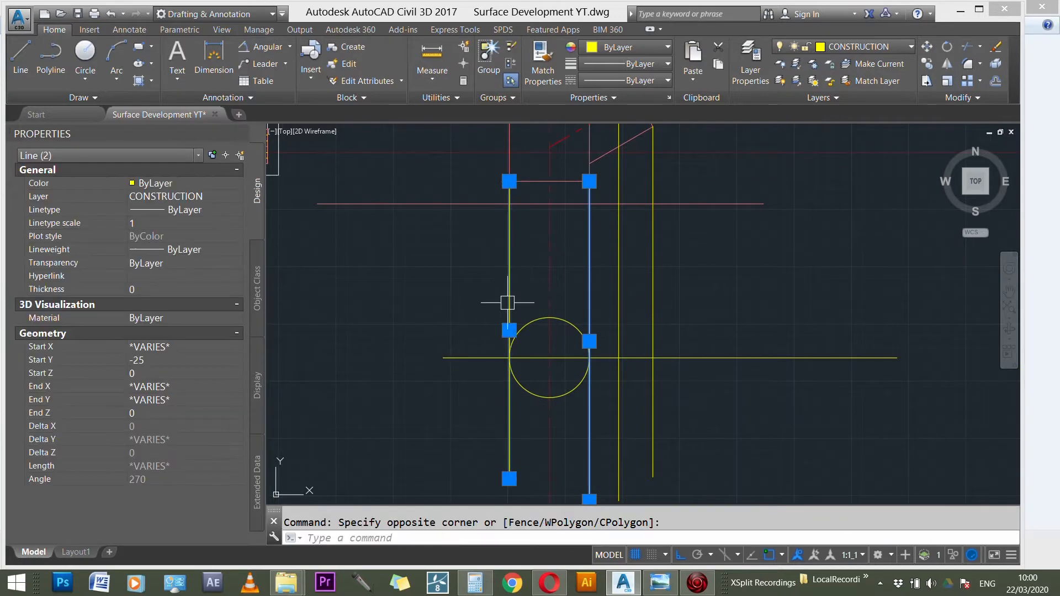
key(Escape)
scroll(601, 366, up, 3)
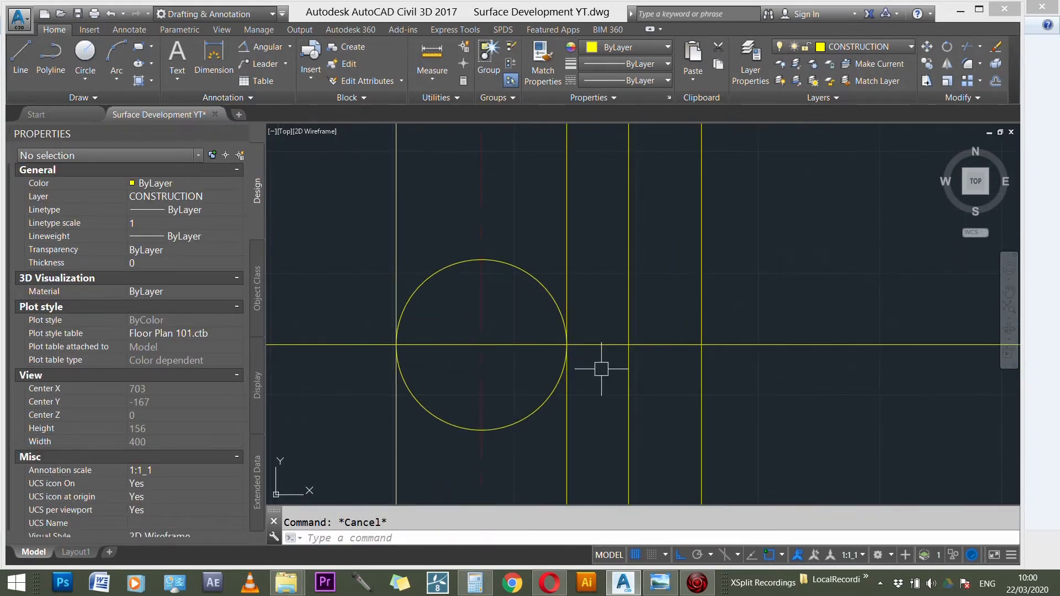
scroll(575, 378, down, 4)
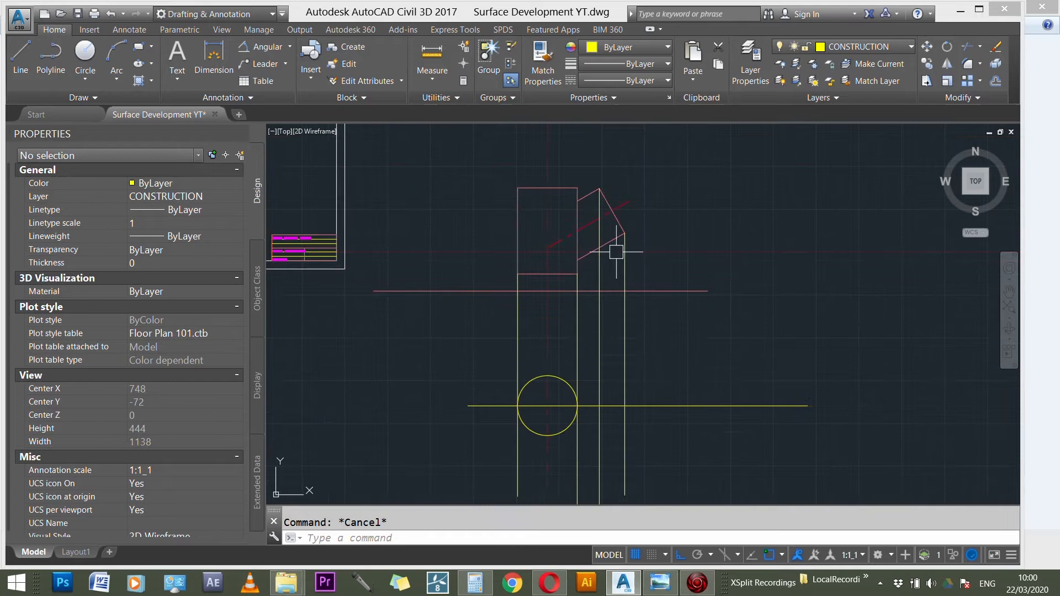
scroll(579, 397, up, 3)
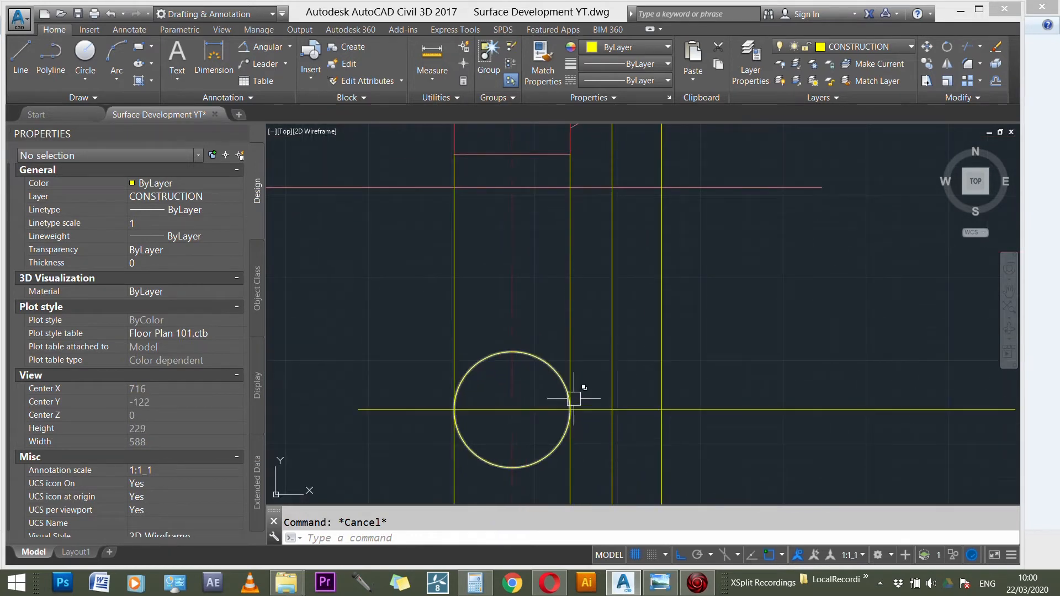
scroll(545, 378, down, 2)
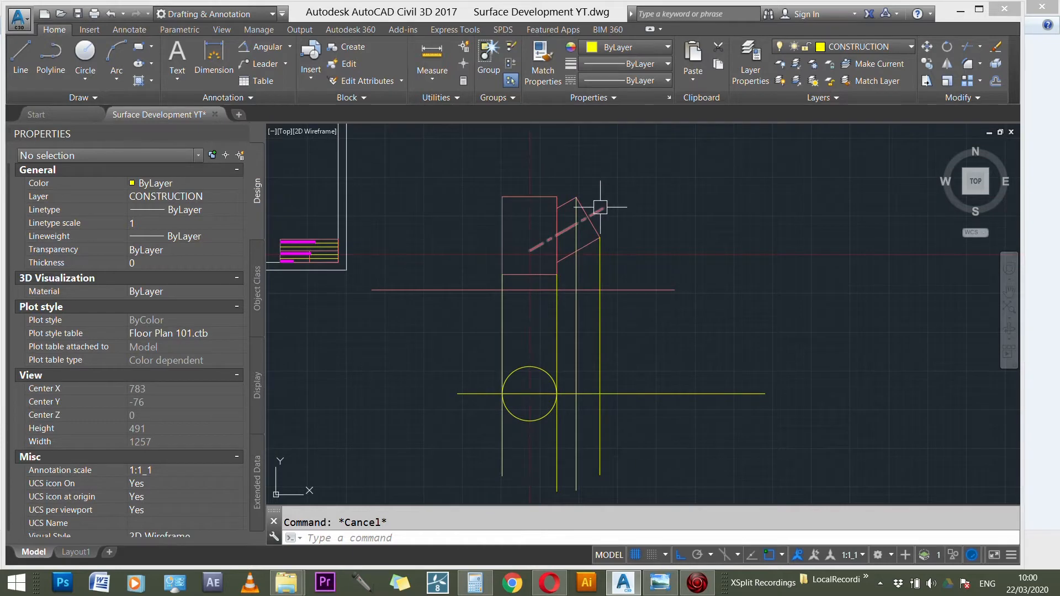
scroll(594, 207, up, 1)
scroll(584, 217, up, 2)
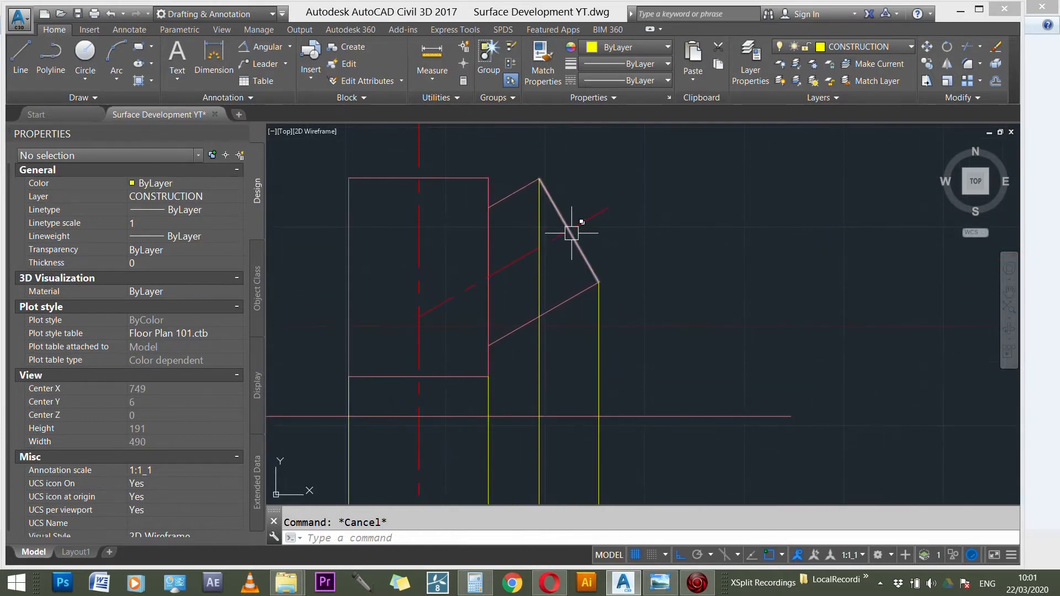
- Check the dimension across the branch's outer end in the dimensioned view
key(Return)
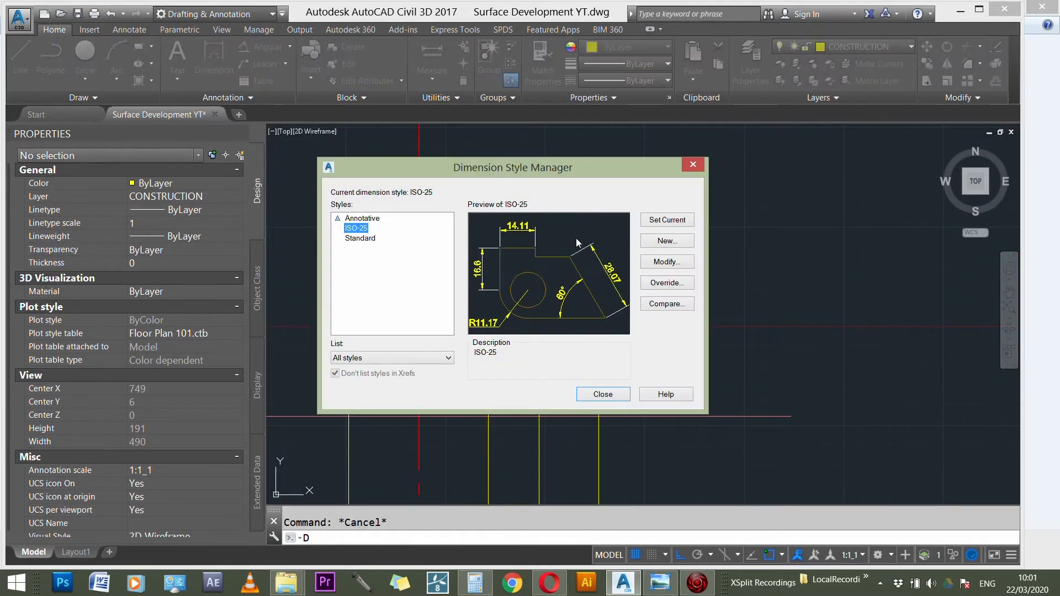
click(691, 166)
scroll(598, 246, down, 5)
scroll(597, 247, up, 6)
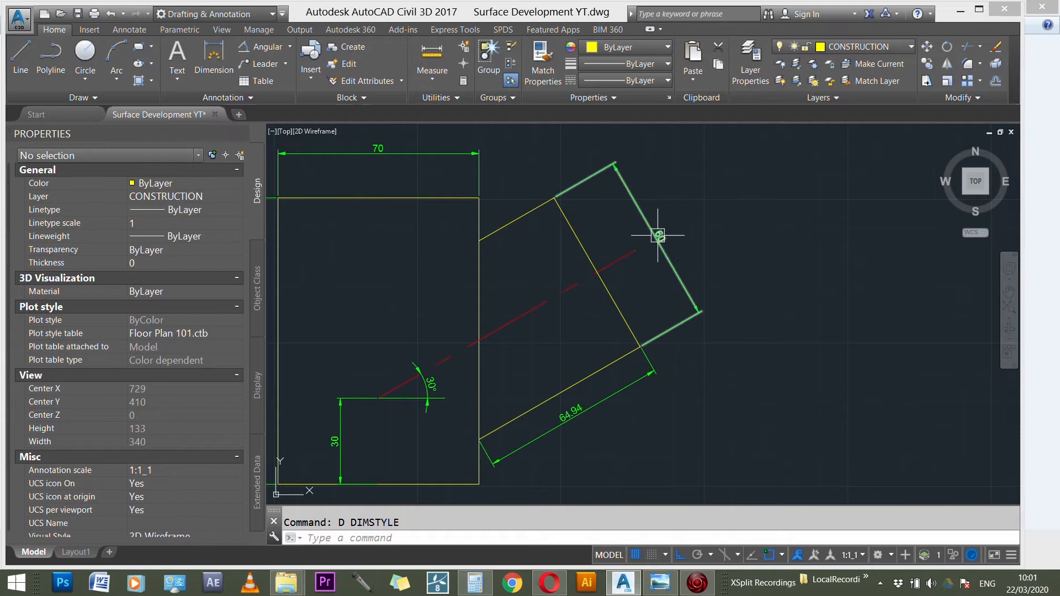
- Move the horizontal construction line through the plan circle's centre to the CENTER LINE layer
scroll(657, 235, down, 10)
scroll(658, 283, up, 6)
click(656, 382)
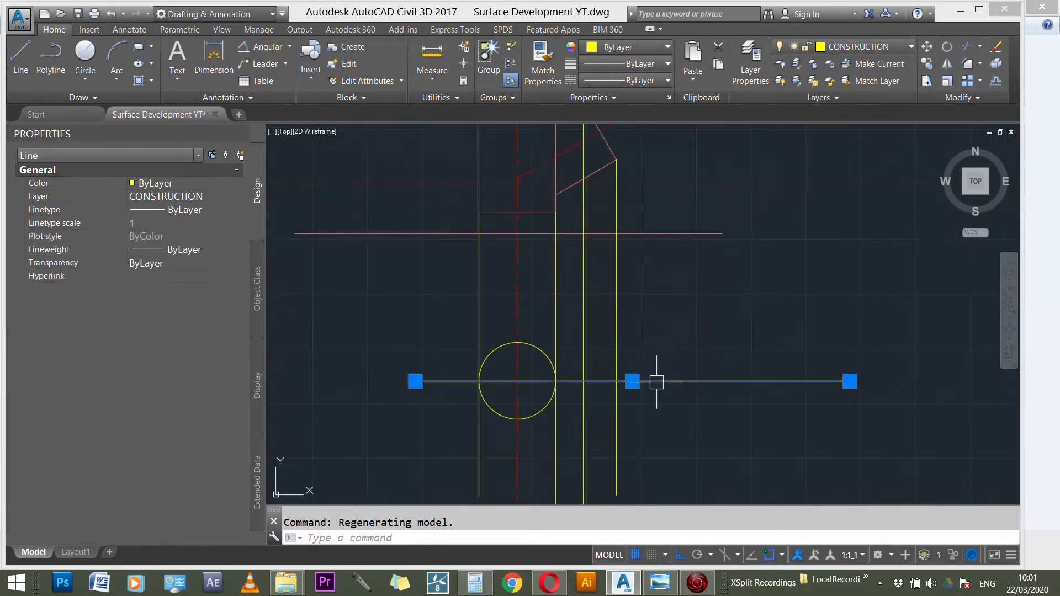
click(856, 47)
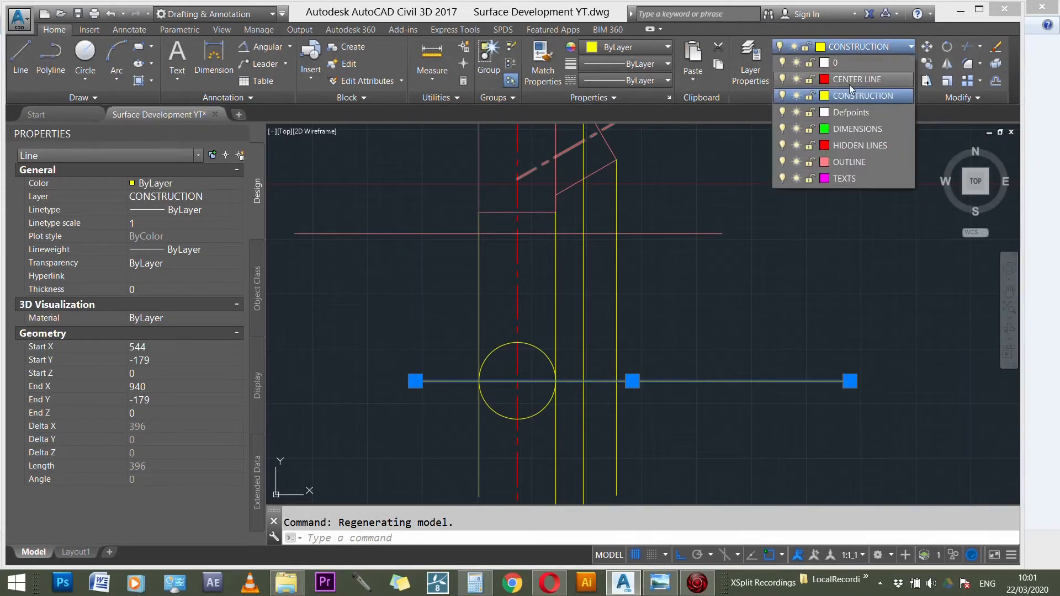
click(851, 79)
key(Escape)
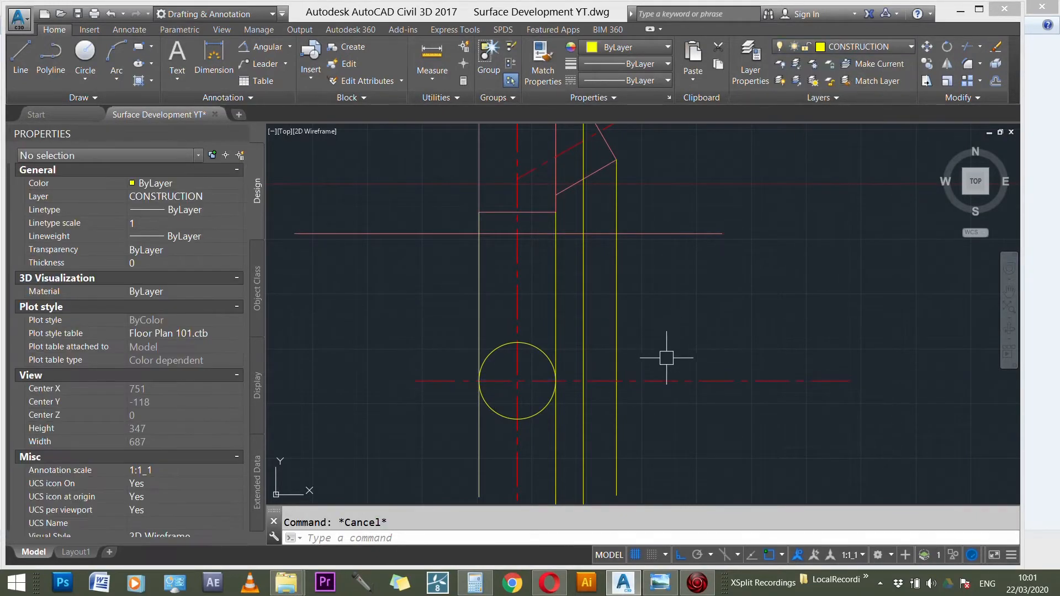
- Offset the plan view's horizontal centre line 30 to both sides
key(Return)
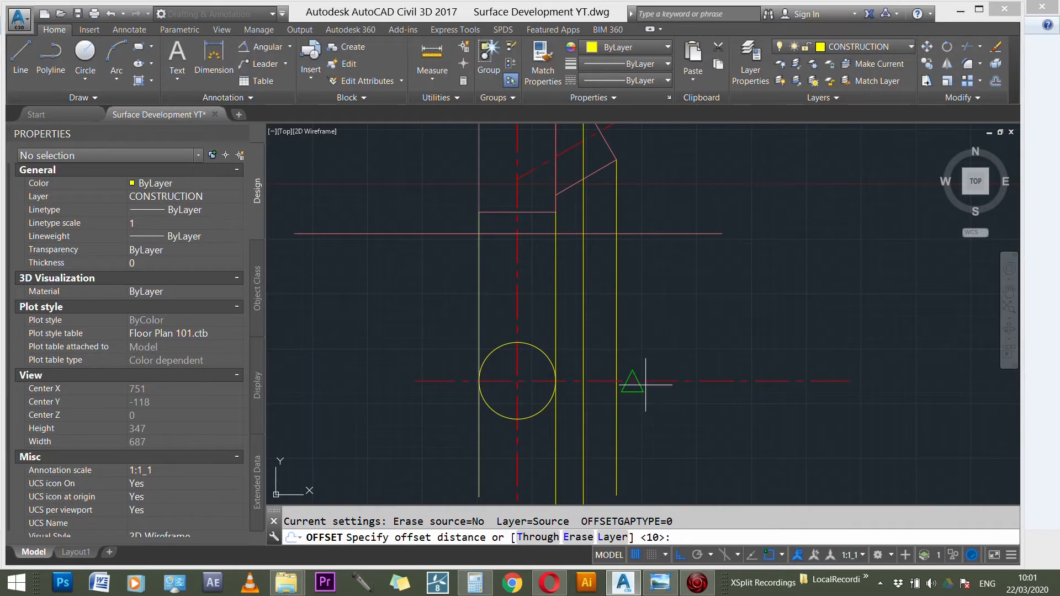
text(30)
key(Return)
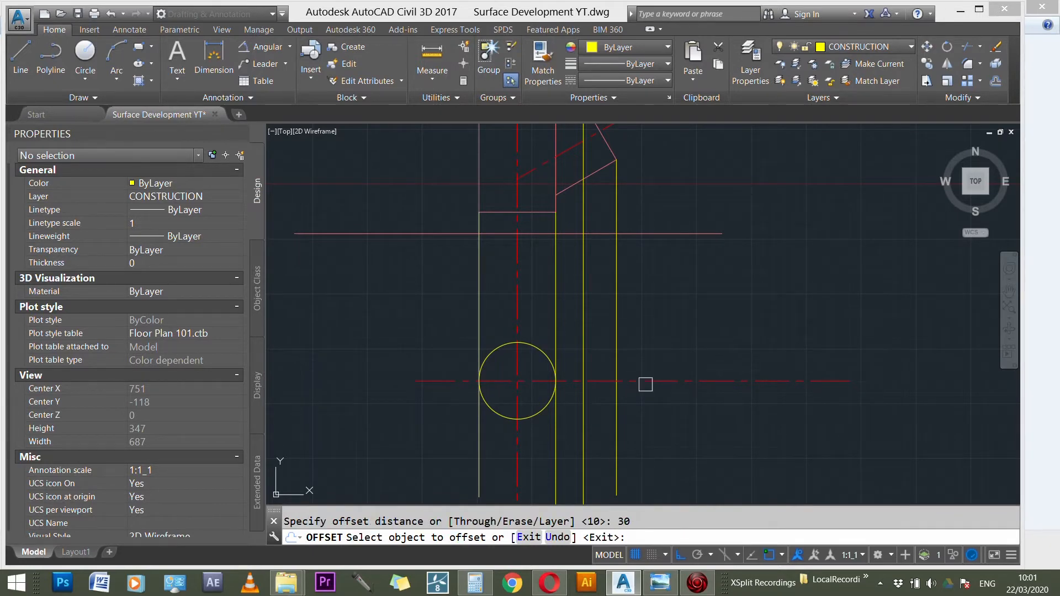
click(645, 383)
click(643, 381)
click(644, 433)
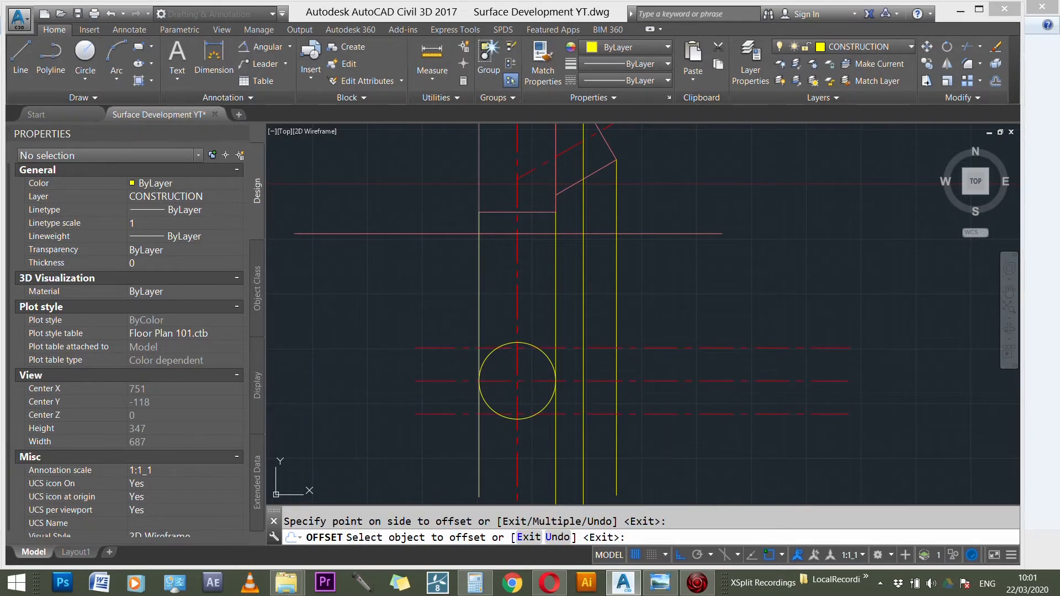
key(Escape)
scroll(654, 436, up, 3)
key(Escape)
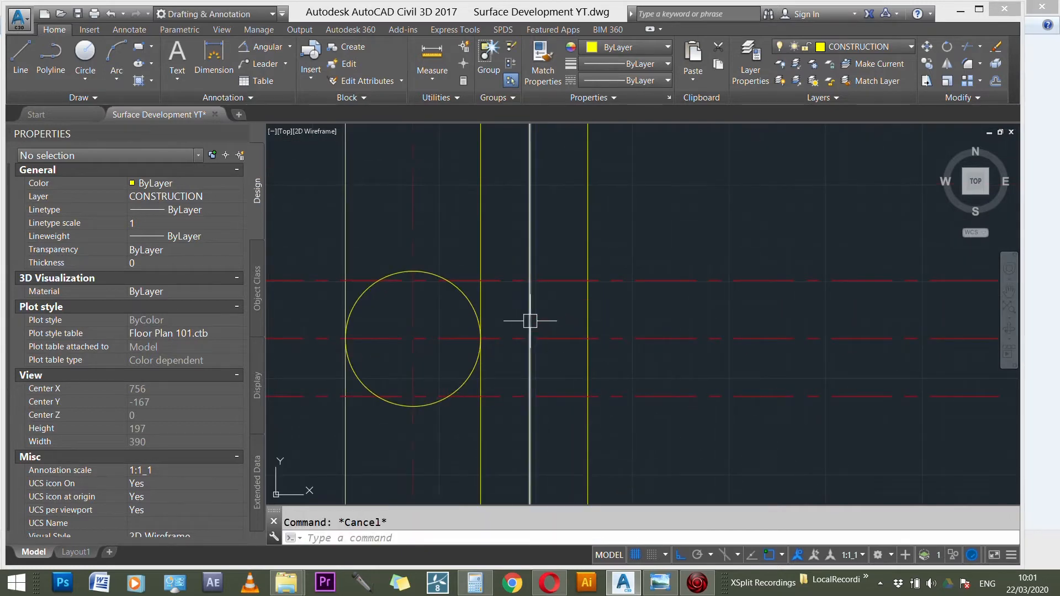
- Draw two horizontal construction lines along the offset centre lines, from their intersections with the circle to beyond the outermost projection line
key(Return)
click(444, 282)
scroll(635, 265, down, 3)
scroll(623, 276, down, 2)
key(Escape)
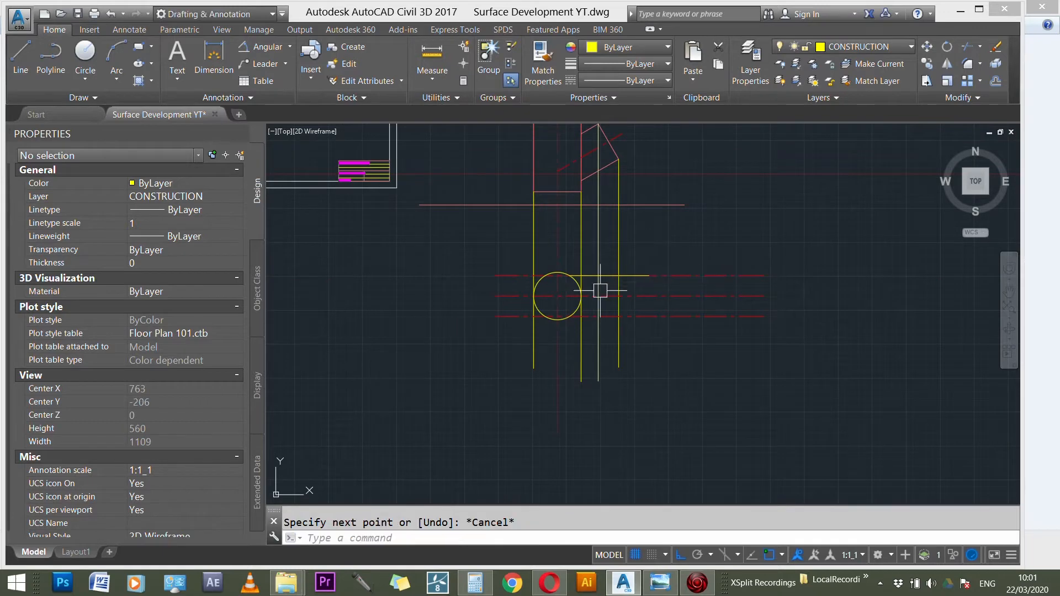
scroll(576, 318, up, 3)
key(Return)
click(551, 320)
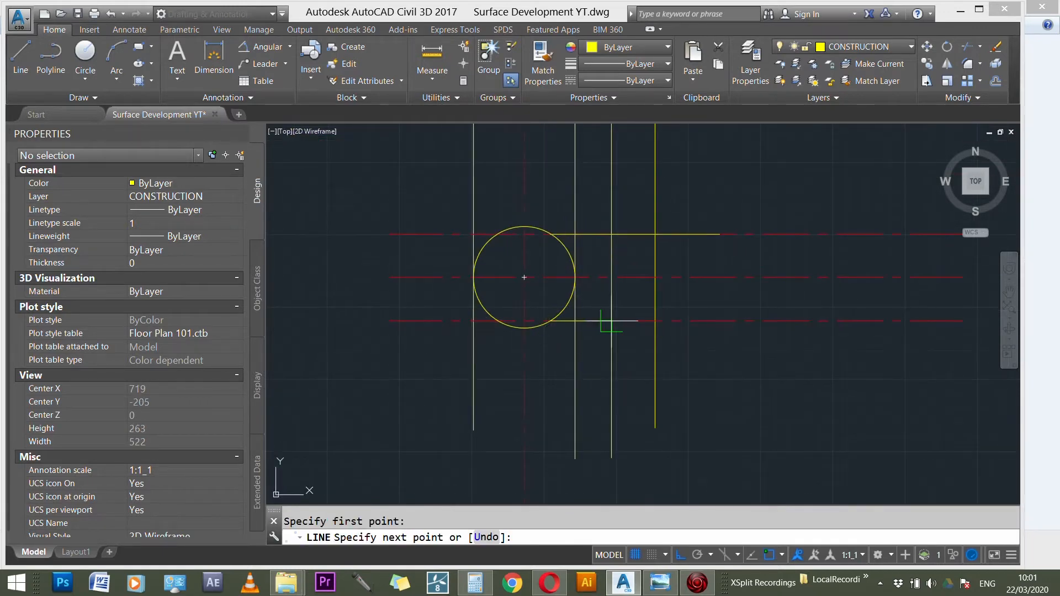
click(704, 313)
key(Escape)
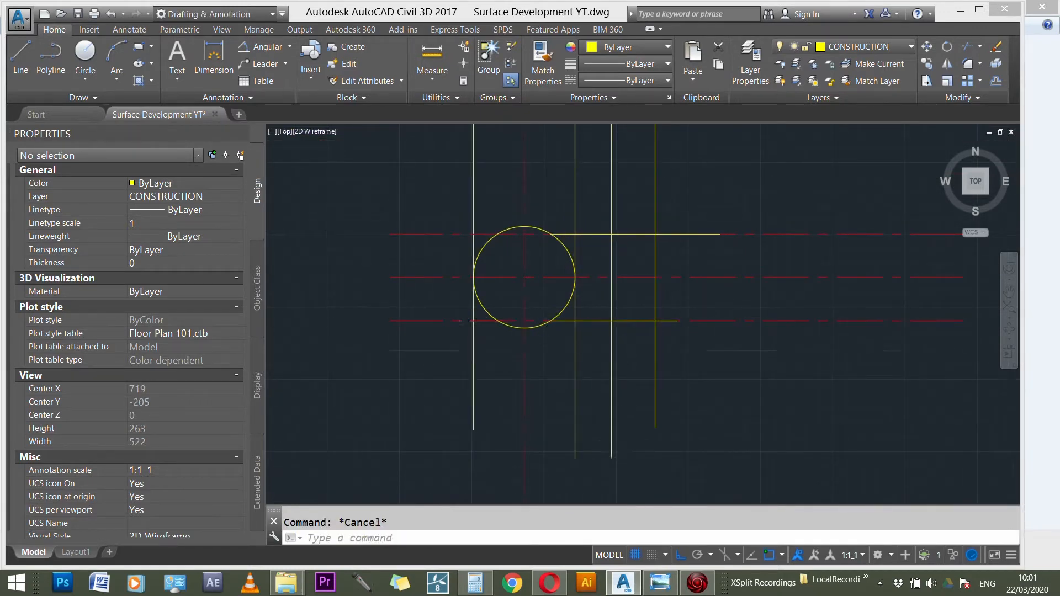
- Examine how the plan circle and branch edges relate to the elevation above, and check the branch's outer end line
scroll(616, 459, down, 3)
scroll(614, 436, up, 2)
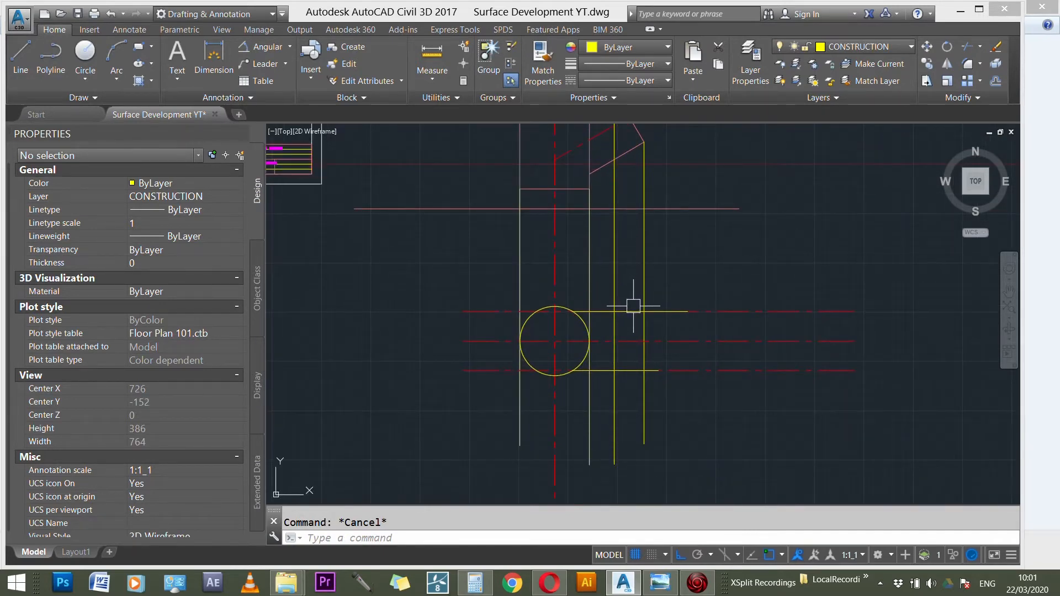
scroll(635, 304, up, 4)
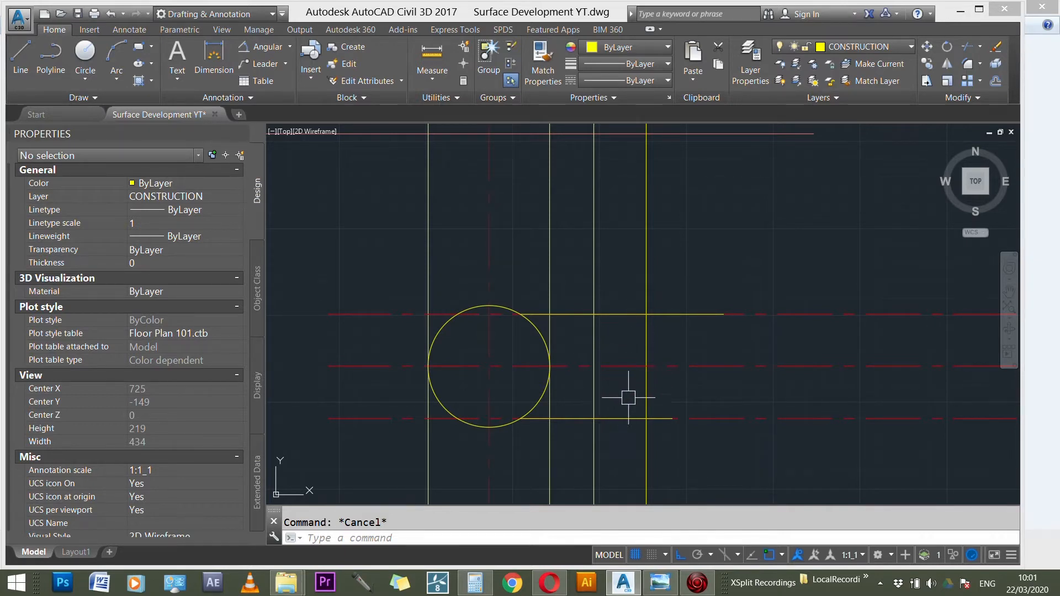
scroll(619, 397, down, 2)
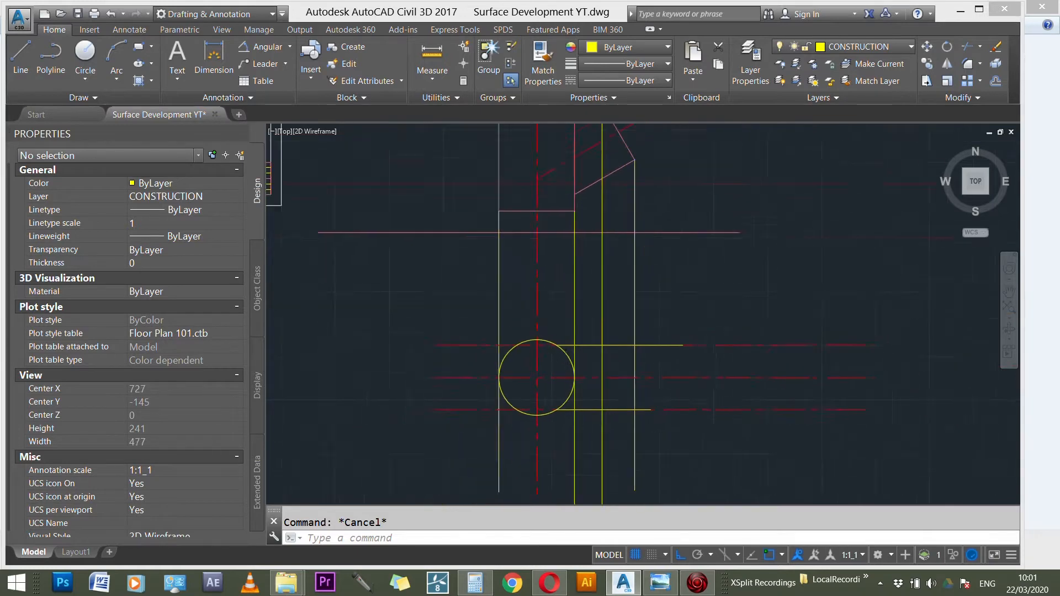
scroll(616, 400, down, 2)
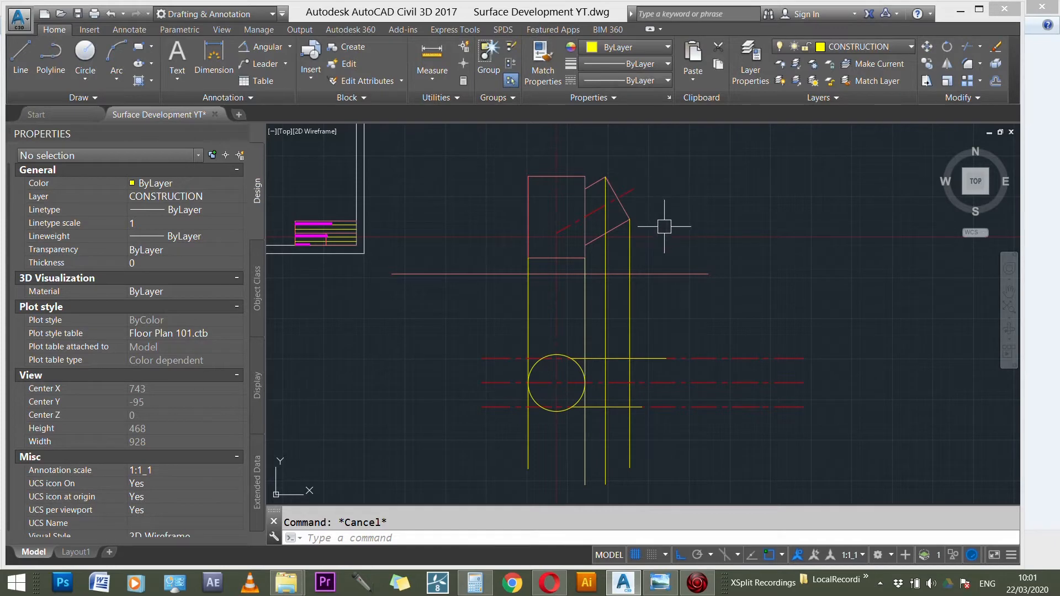
scroll(613, 418, up, 3)
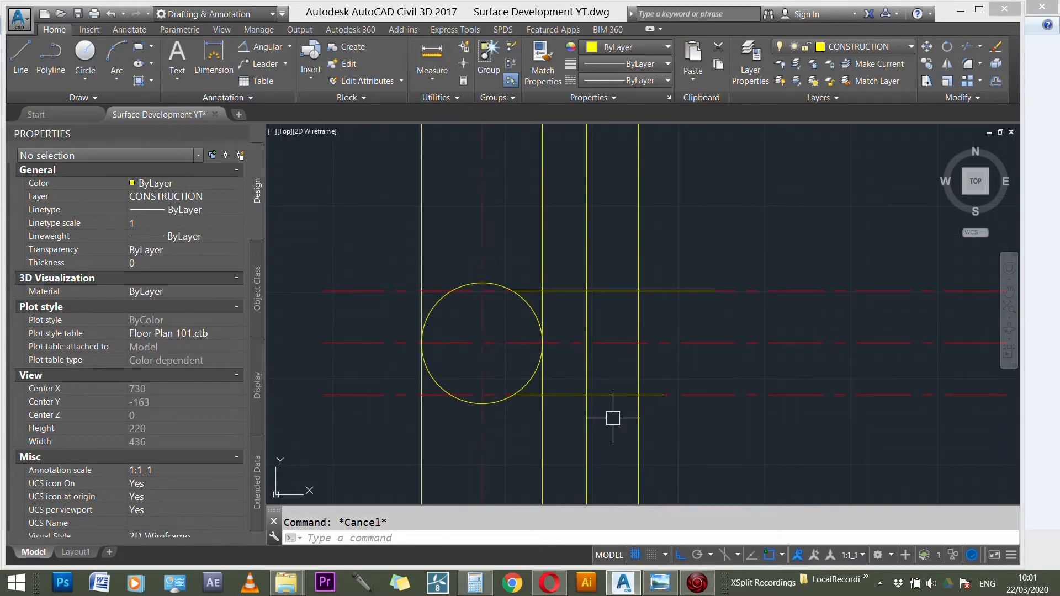
scroll(648, 420, down, 3)
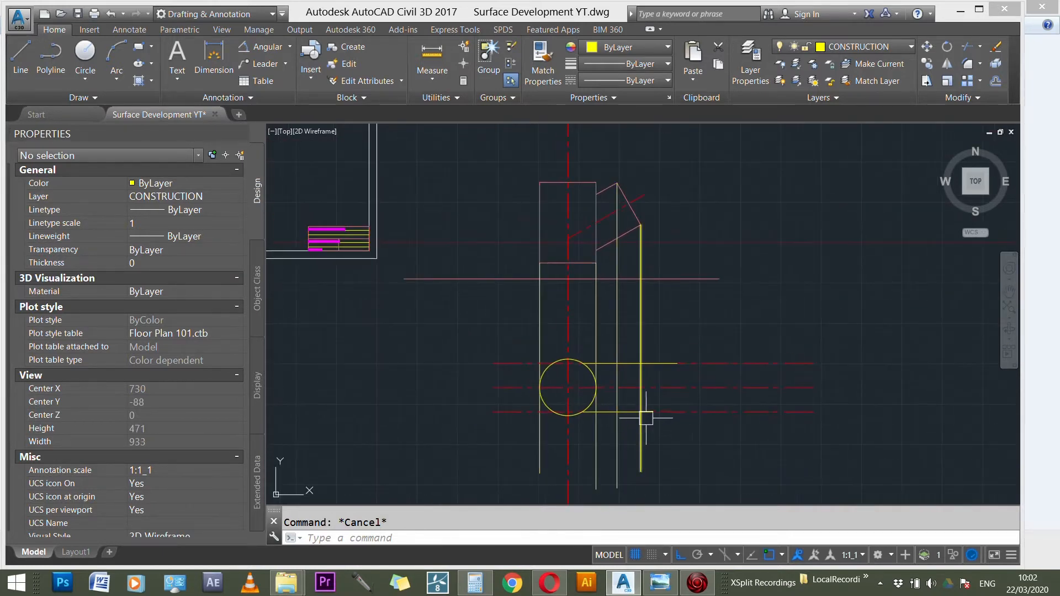
mouse_move(671, 393)
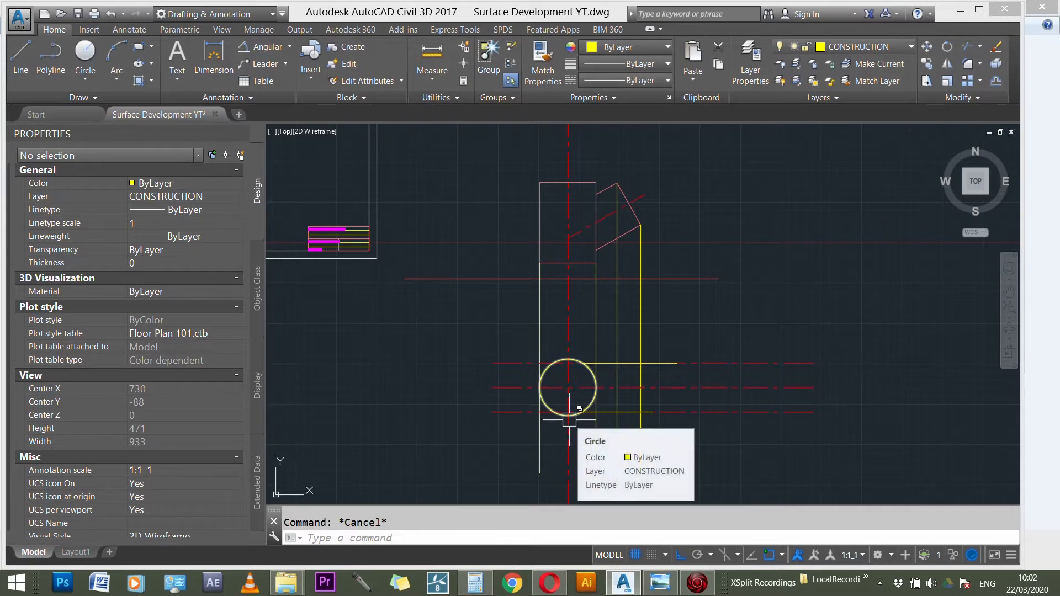
scroll(569, 420, up, 3)
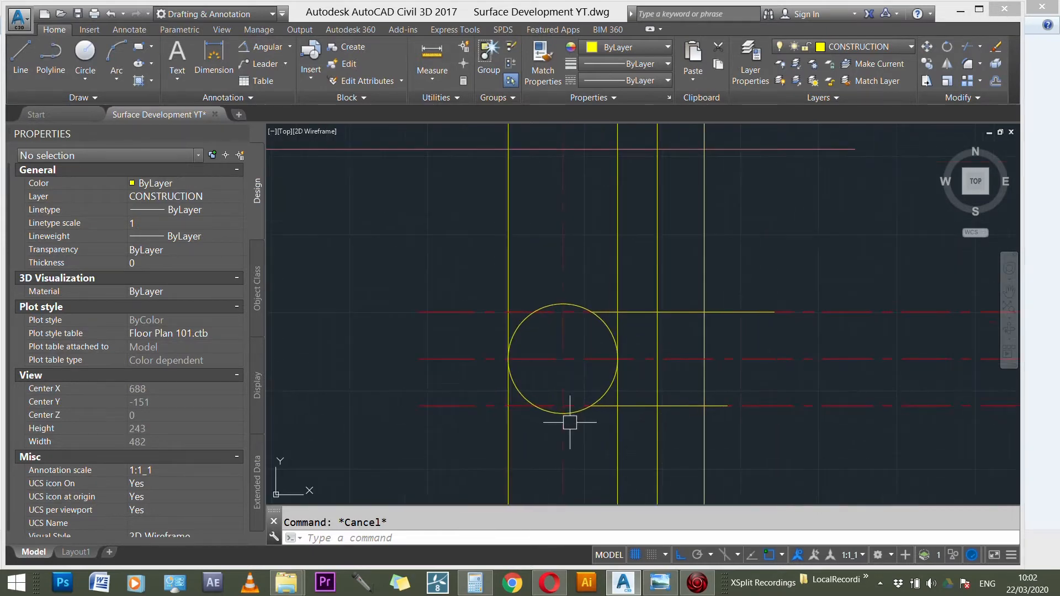
scroll(567, 416, down, 4)
scroll(622, 220, up, 5)
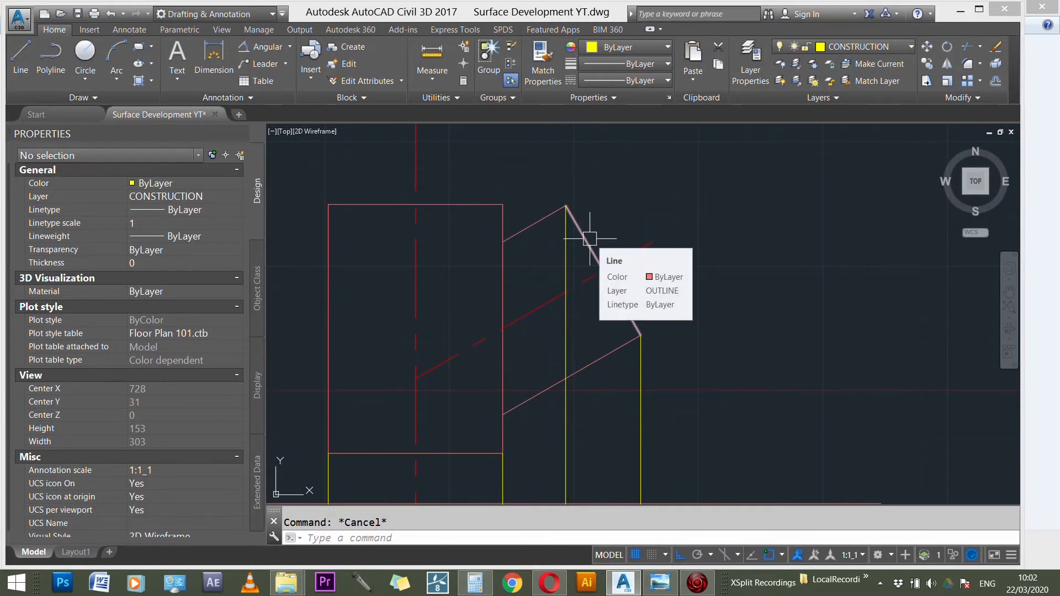
click(588, 238)
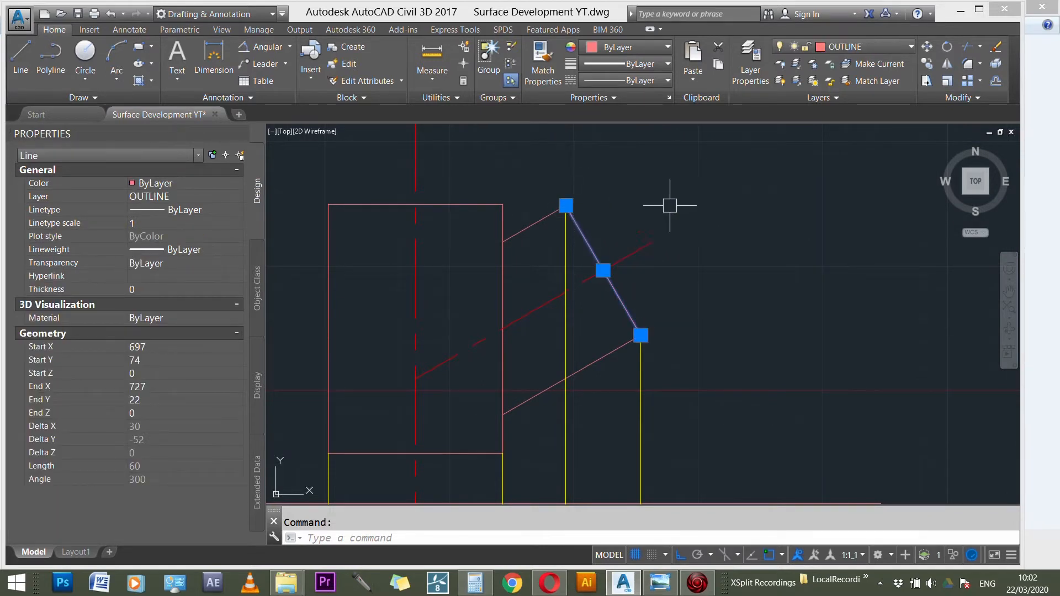
key(Escape)
scroll(673, 260, down, 3)
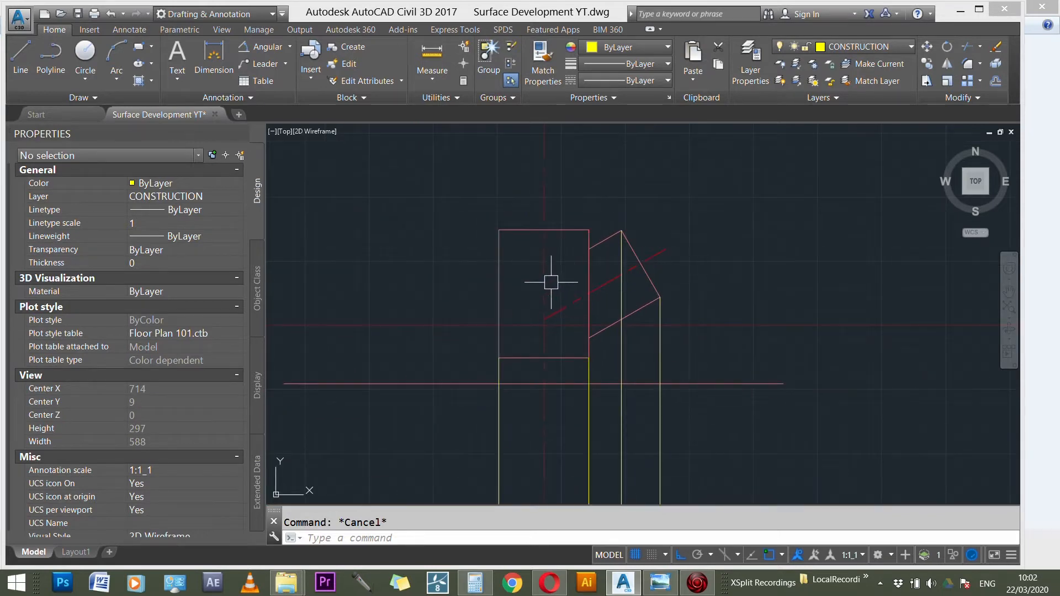
- Draw a circle centred on the midpoint of the branch's outer end line in the elevation, with its radius reaching the line's endpoint
scroll(648, 245, up, 3)
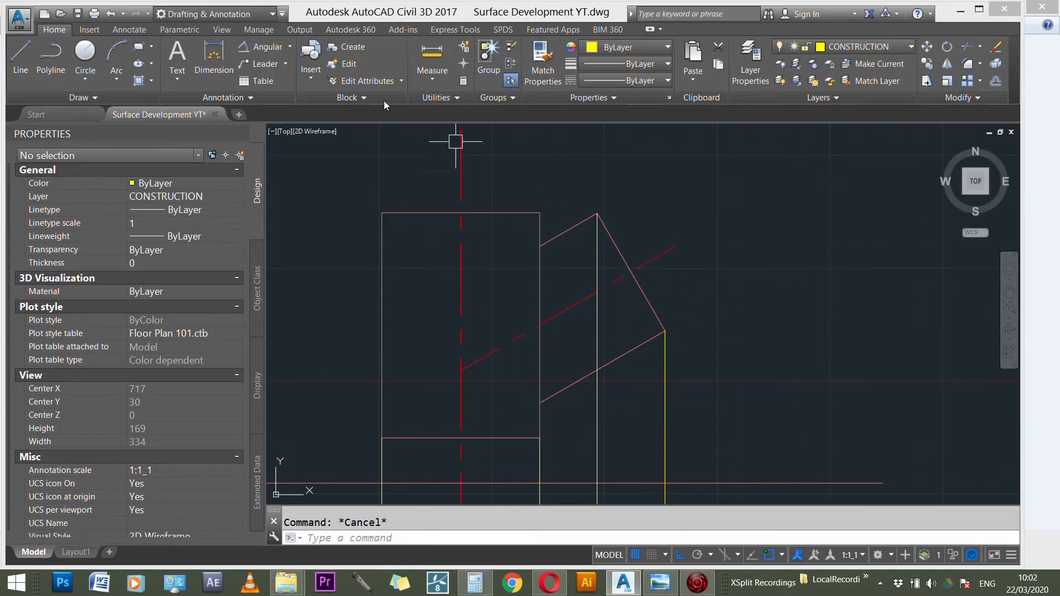
click(85, 54)
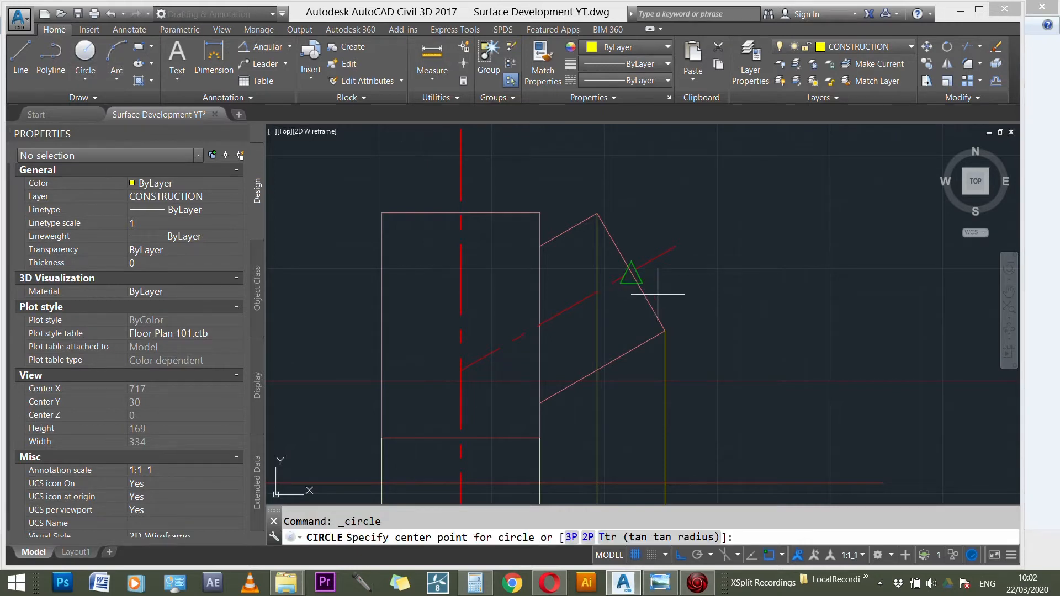
click(631, 272)
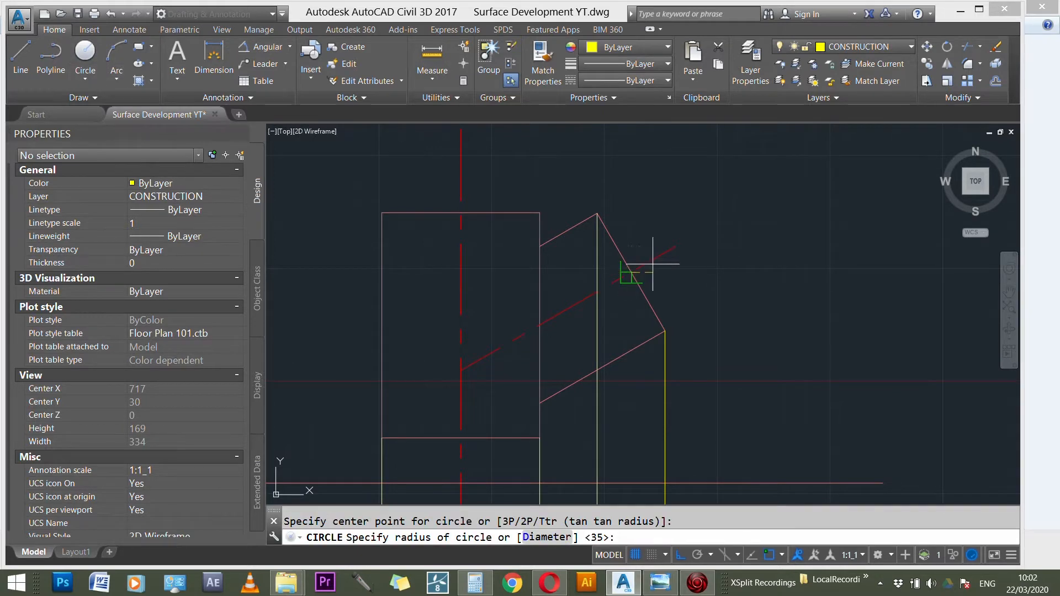
click(668, 331)
key(Escape)
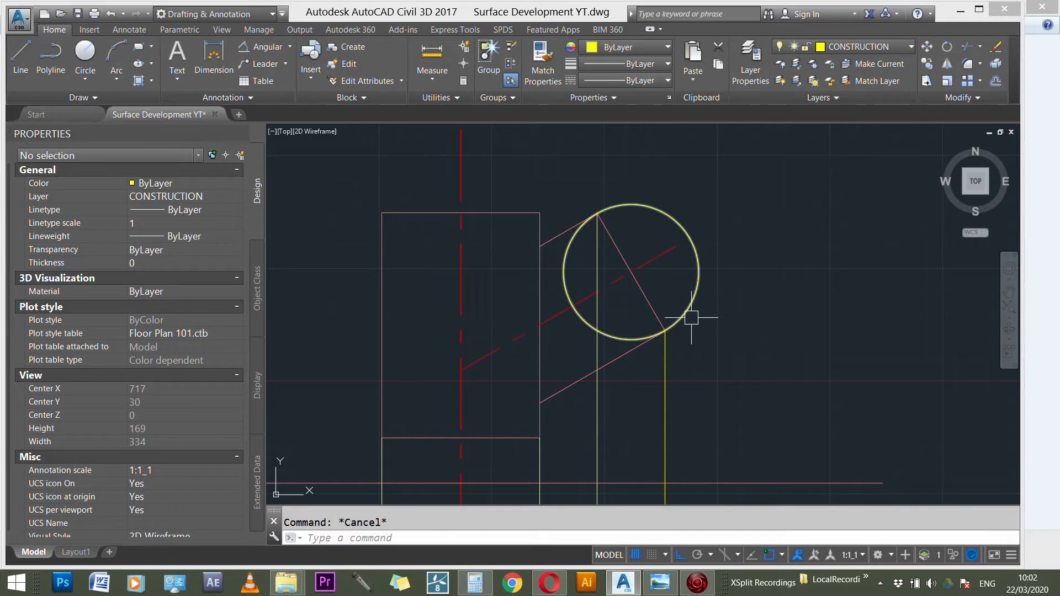
- Trim away the half of the circle inside the branch, using the branch's outer end line as the cutting boundary
text(tr)
key(Return)
click(691, 310)
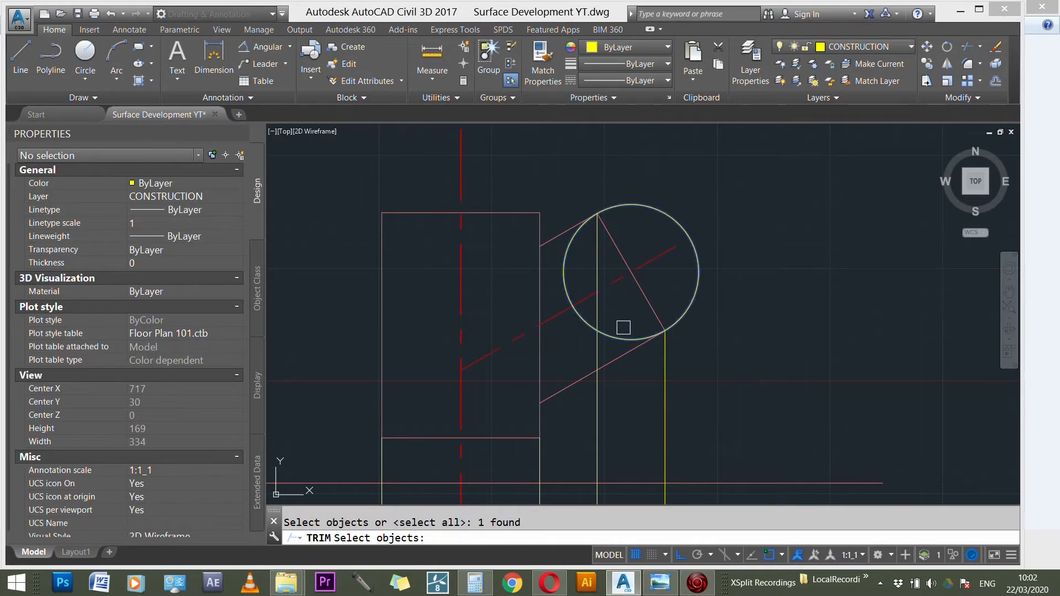
key(Return)
click(613, 335)
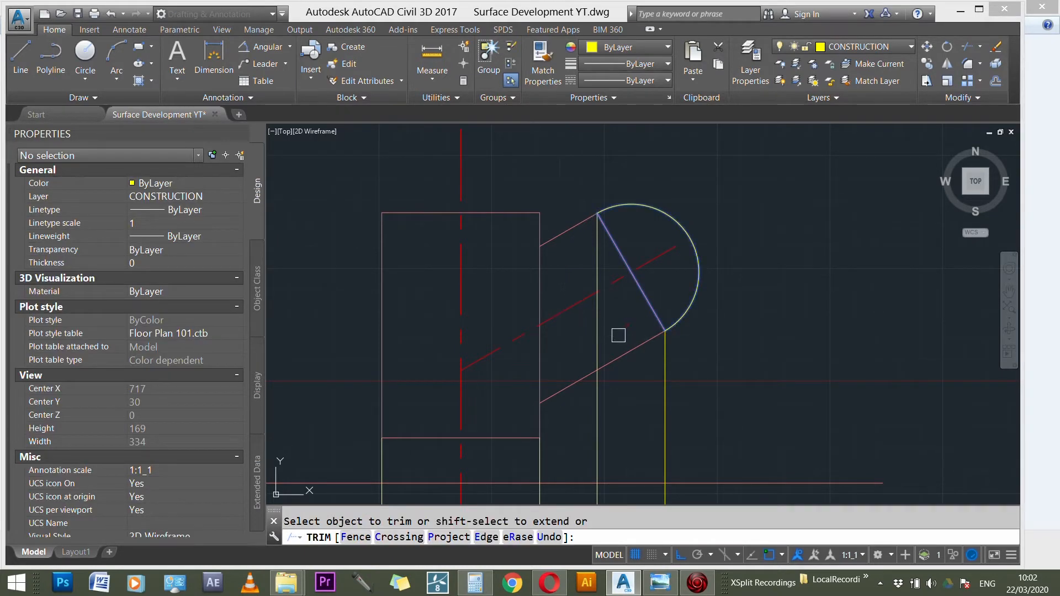
key(Escape)
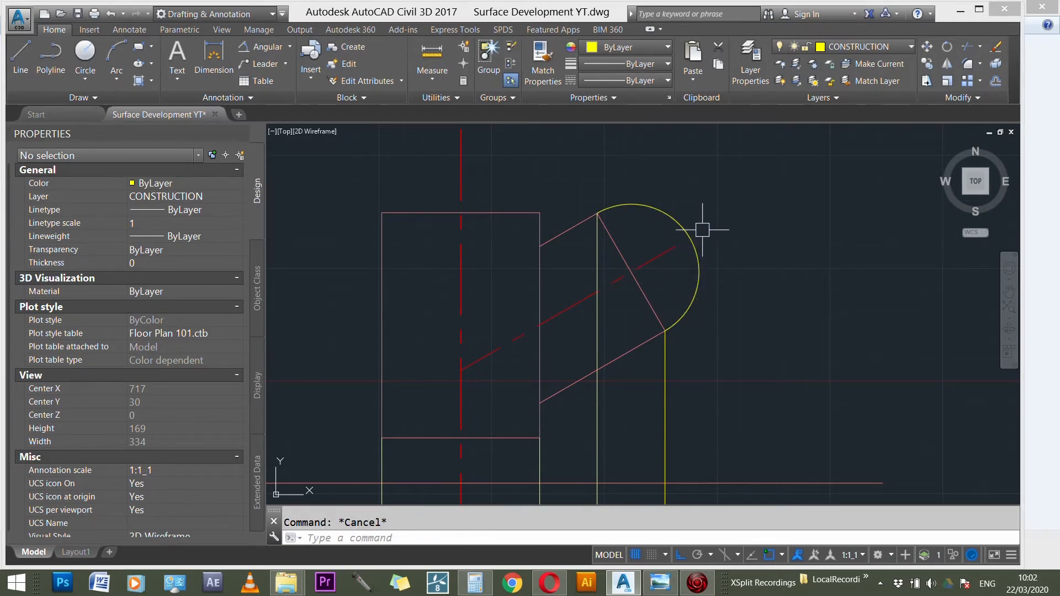
- Divide the semicircle on the branch's outer end into 6 segments
text(div)
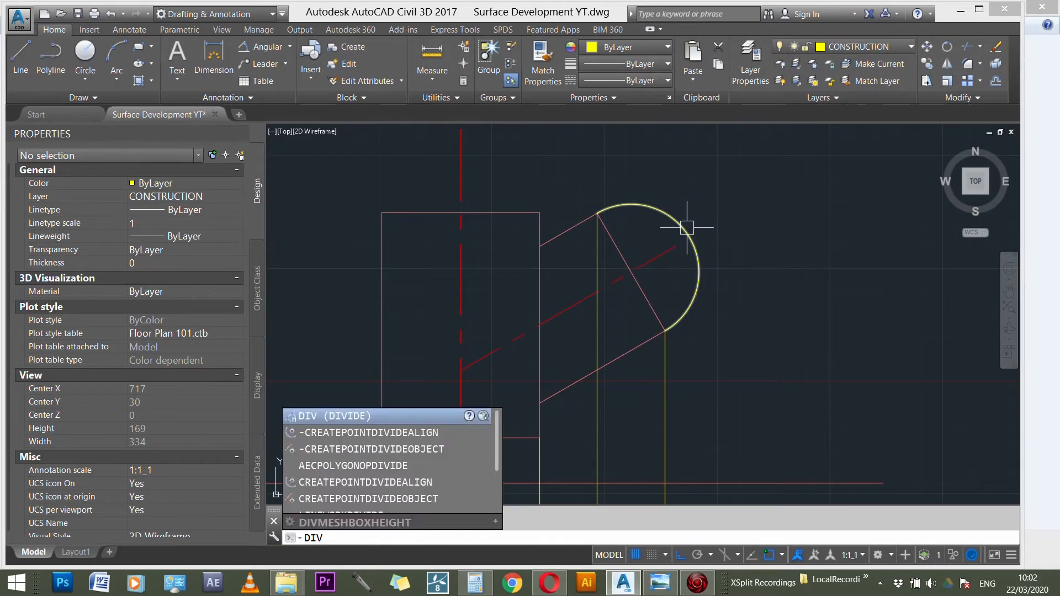
key(Return)
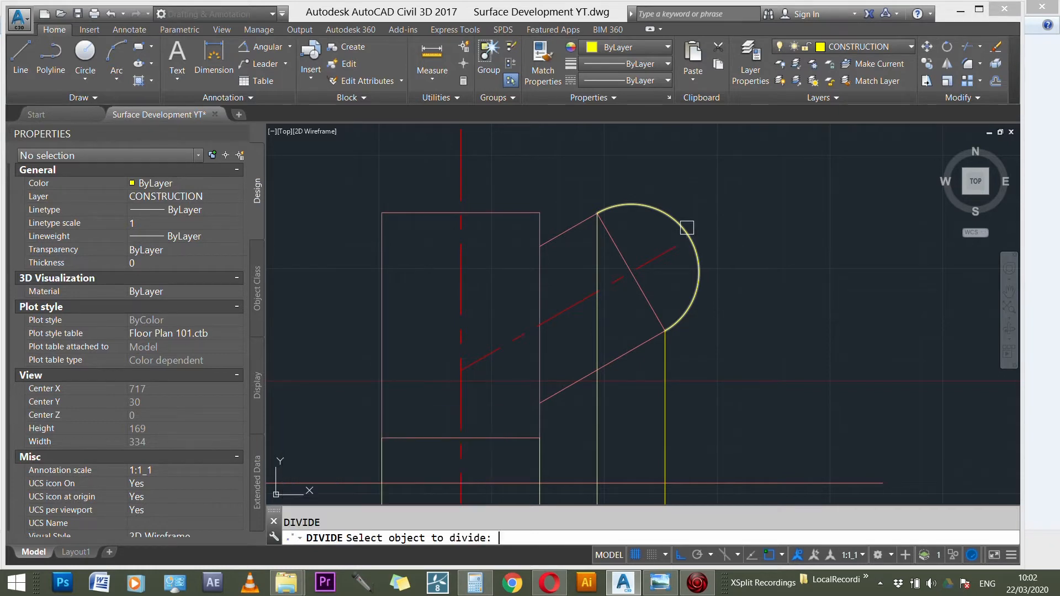
click(674, 223)
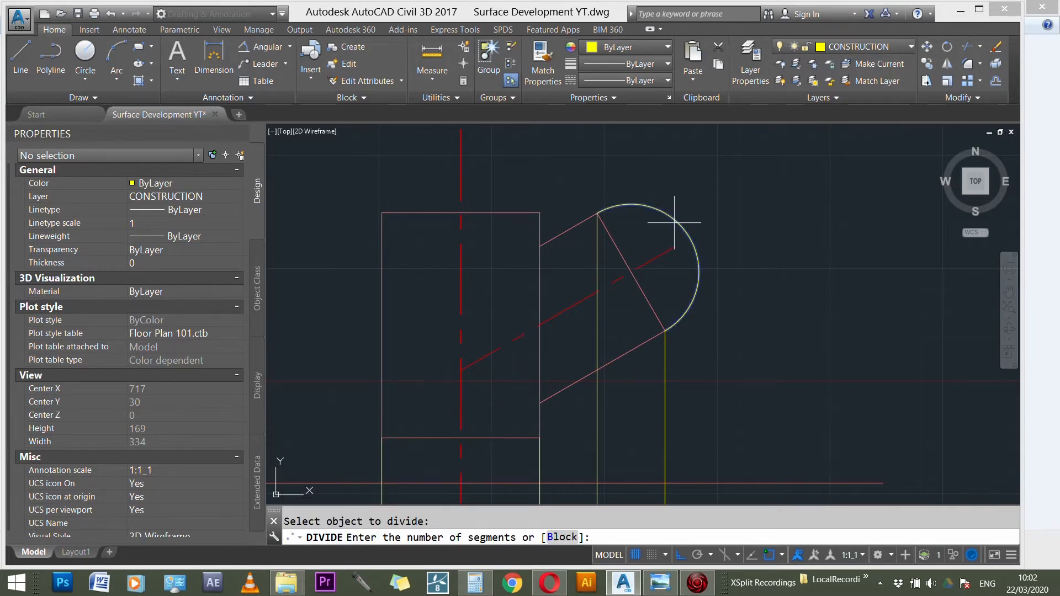
text(6)
key(Return)
key(Escape)
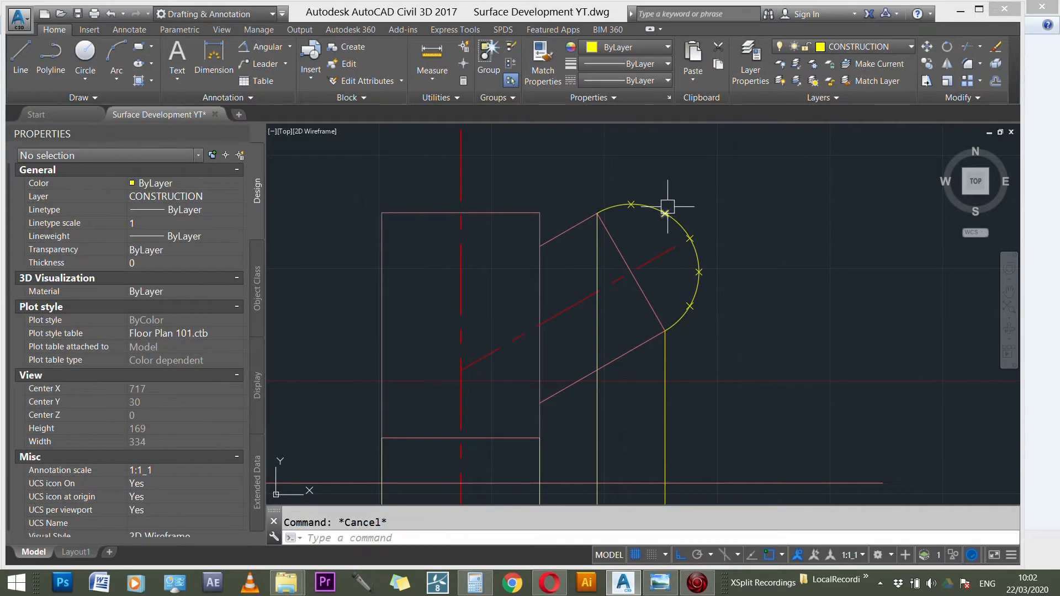
- Draw lines from the first two division points of the semicircle to its centre on the branch's outer end line
scroll(660, 201, up, 1)
text(l)
key(Return)
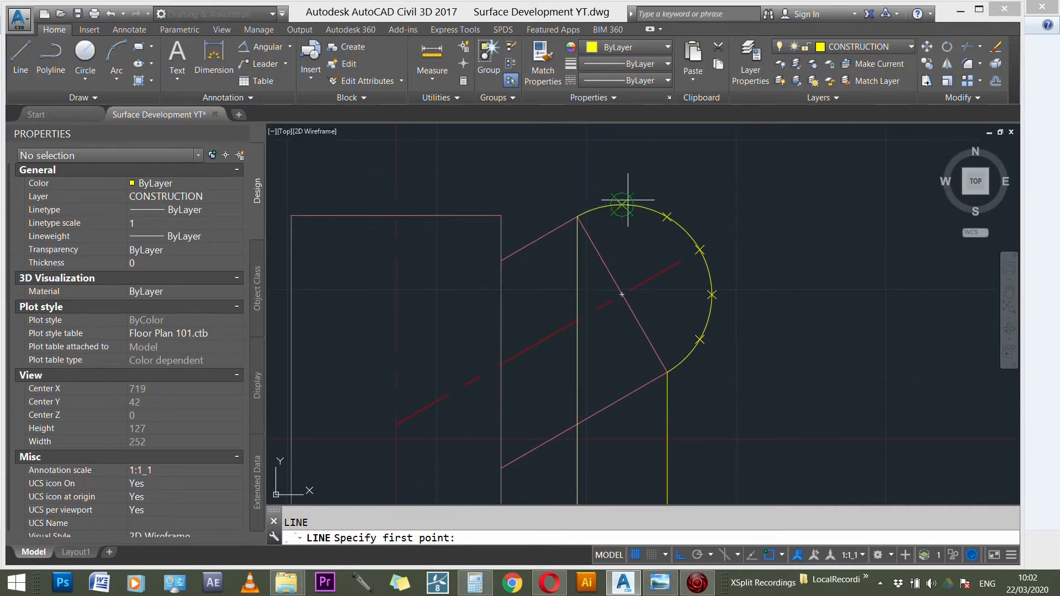
click(622, 204)
click(622, 295)
key(Return)
key(Return)
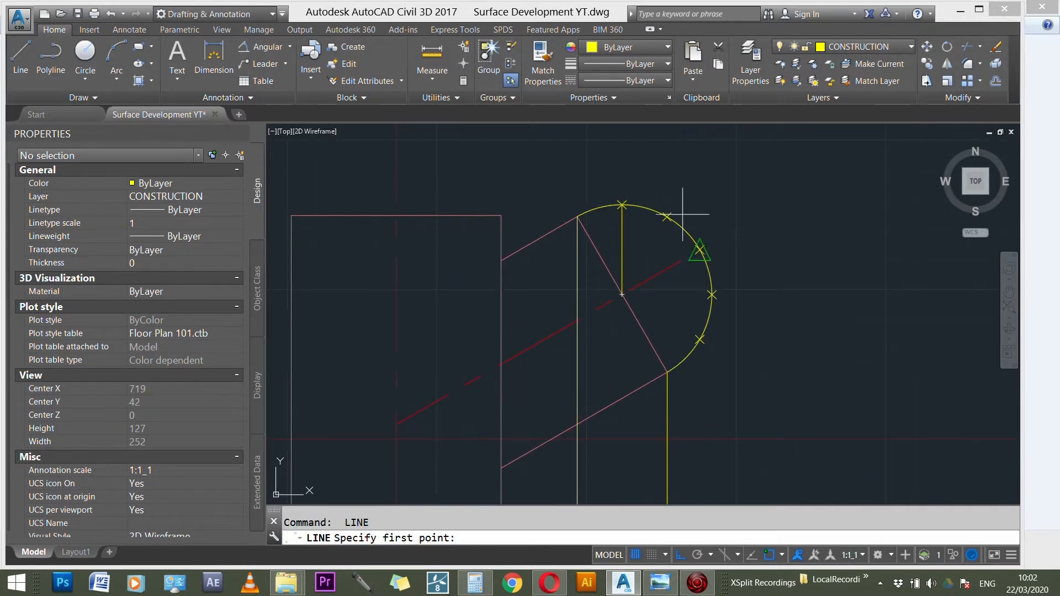
click(667, 217)
click(621, 295)
key(Escape)
- Draw lines from the remaining three division points of the semicircle to its centre
key(Return)
scroll(700, 249, up, 3)
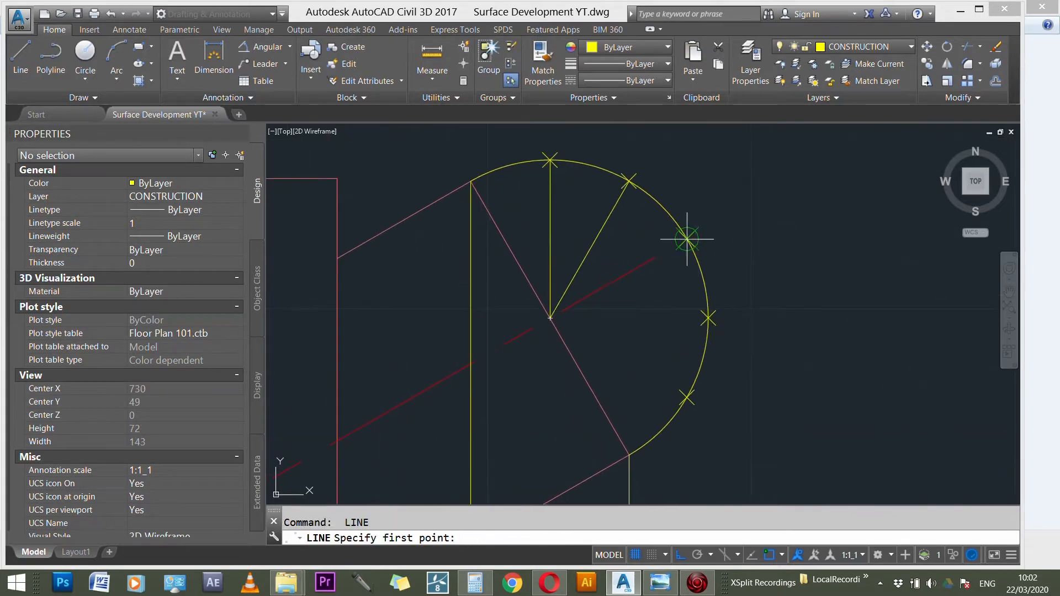
click(699, 249)
click(550, 318)
key(Escape)
key(Return)
click(708, 318)
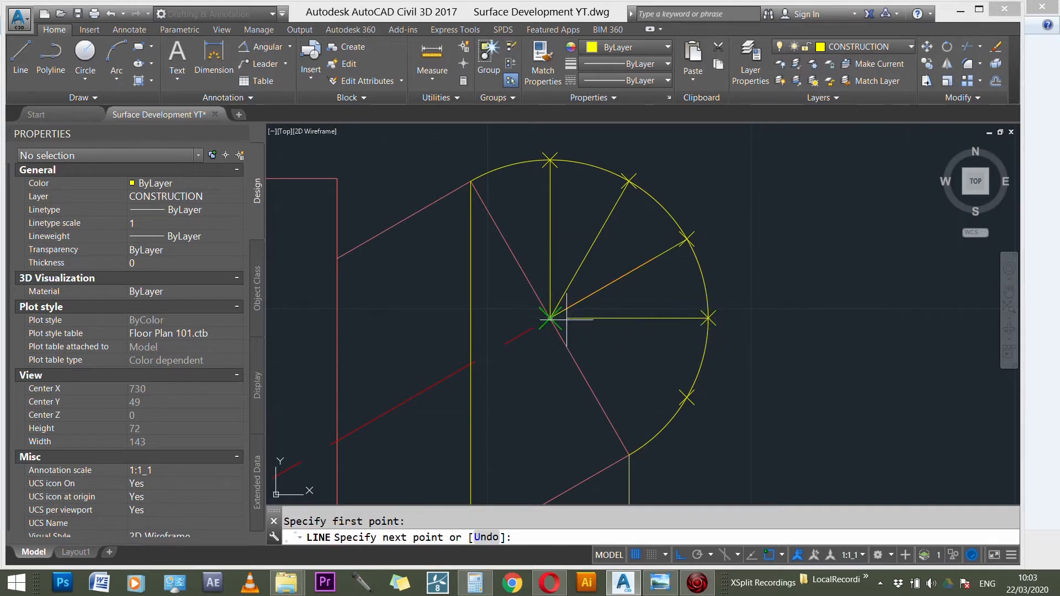
click(550, 318)
key(Escape)
key(Return)
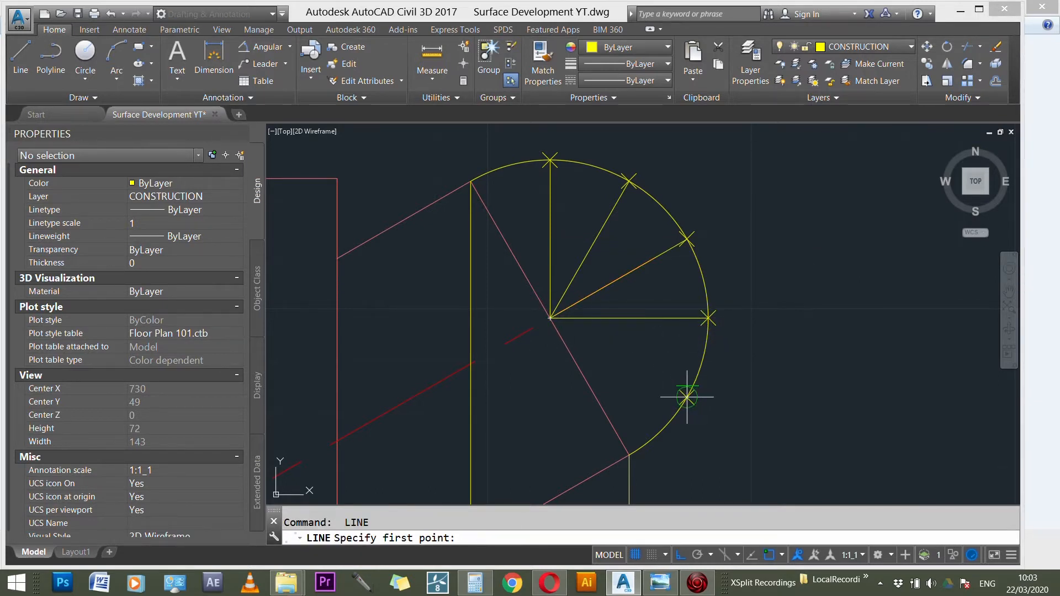
click(686, 396)
key(Escape)
scroll(620, 175, down, 3)
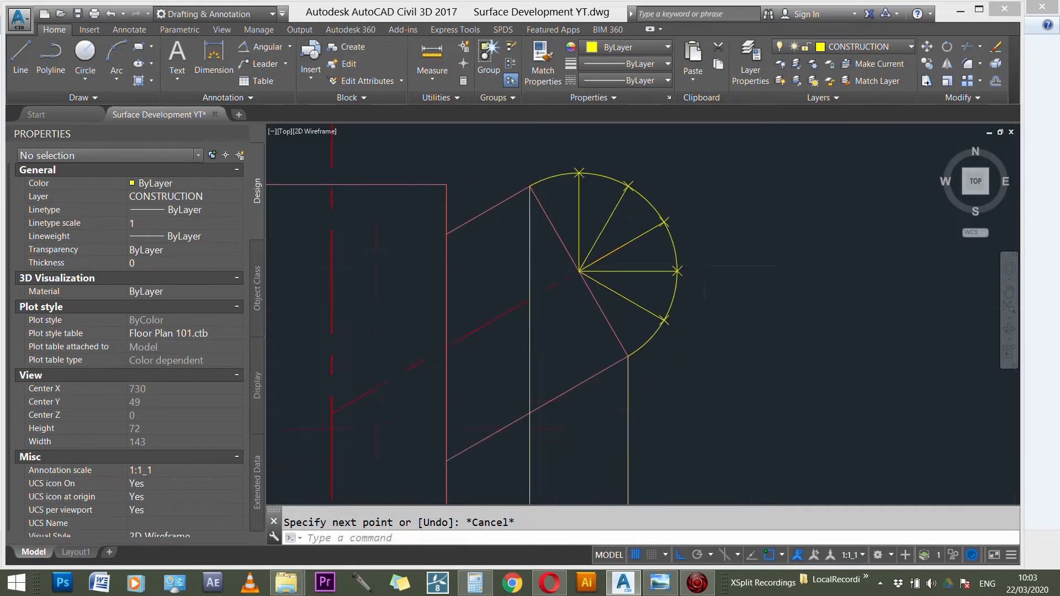
scroll(636, 167, down, 2)
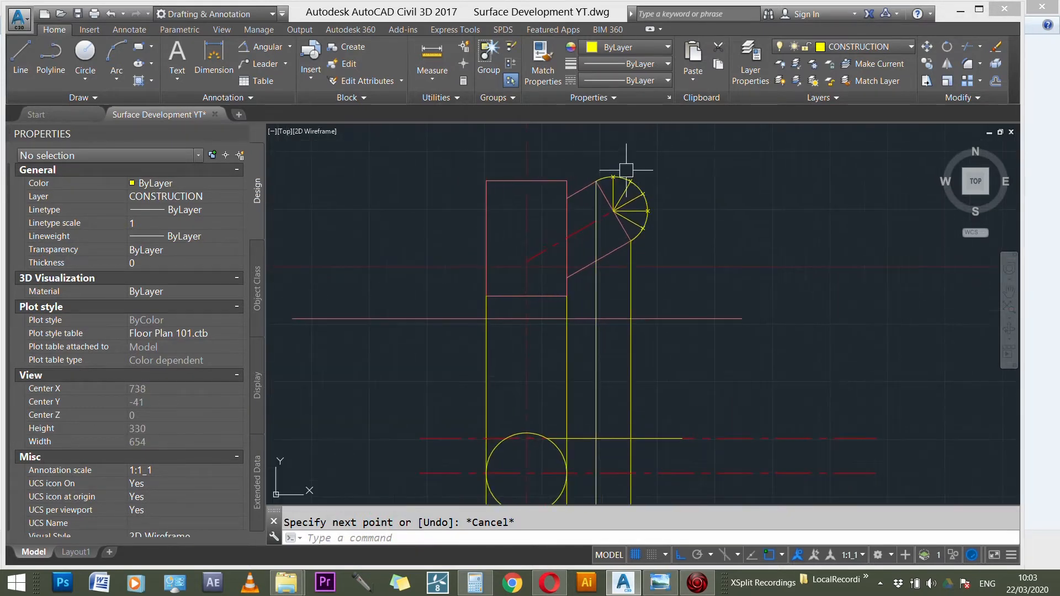
scroll(644, 201, up, 4)
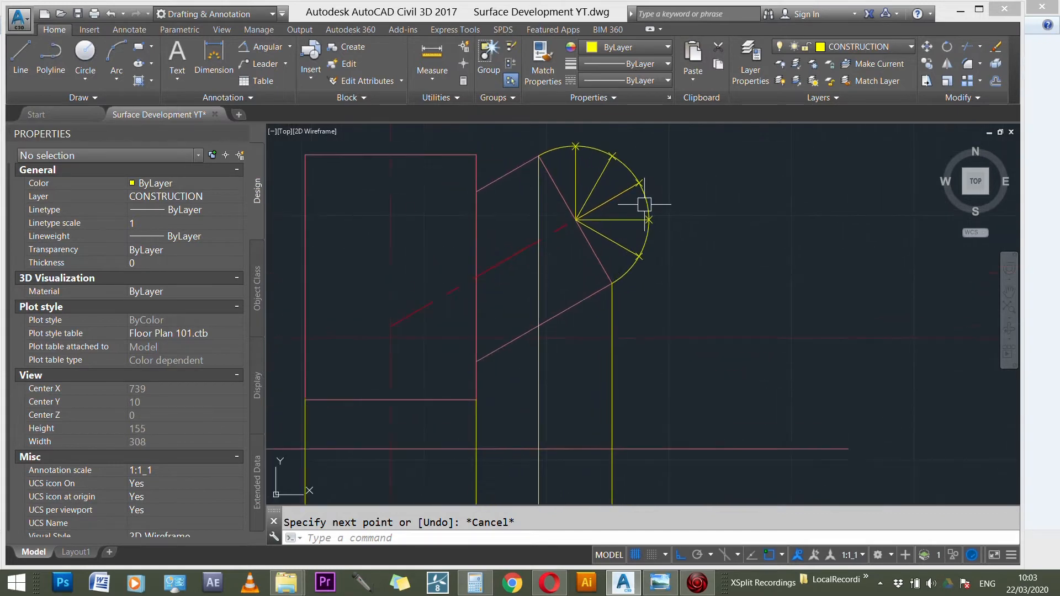
scroll(592, 147, up, 3)
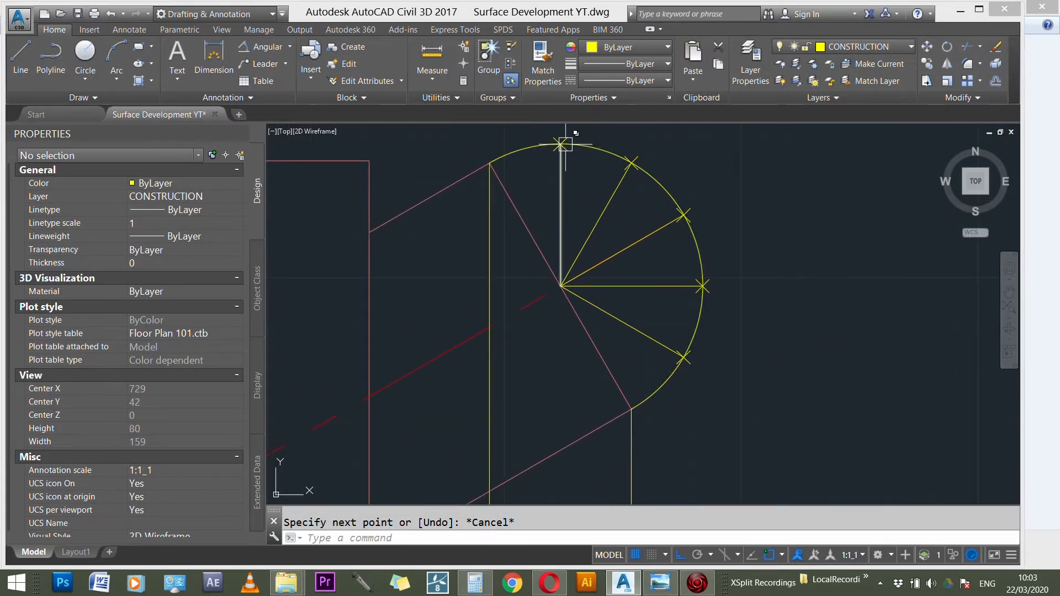
key(Return)
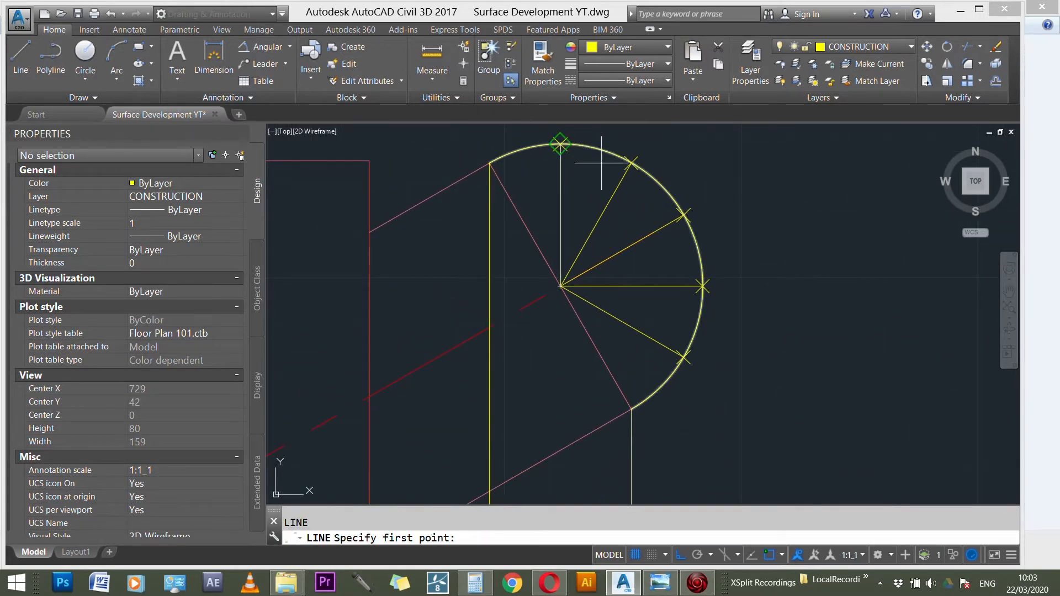
click(560, 144)
scroll(800, 204, down, 2)
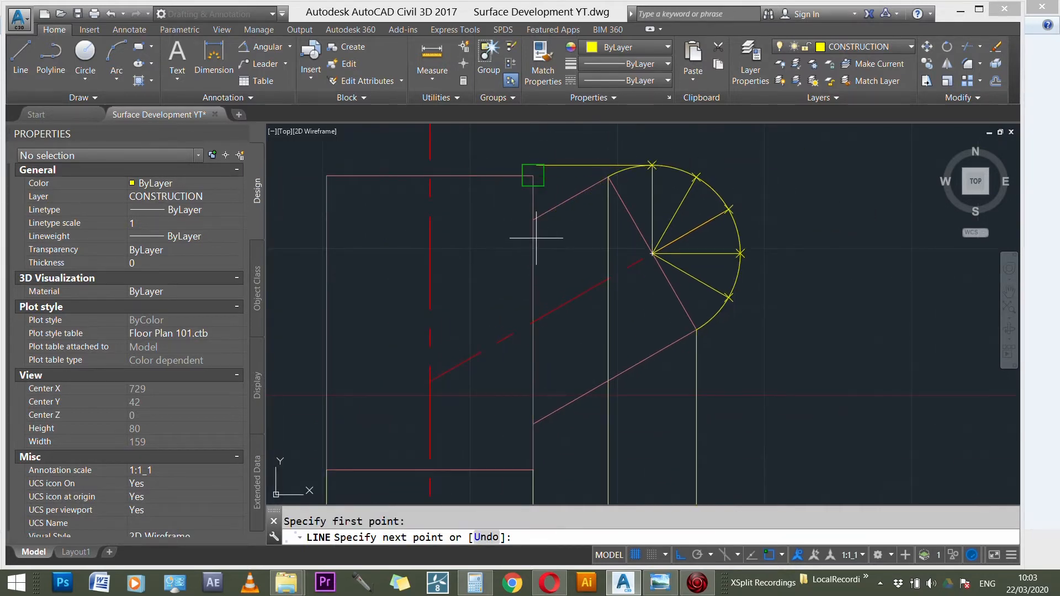
scroll(551, 217, up, 2)
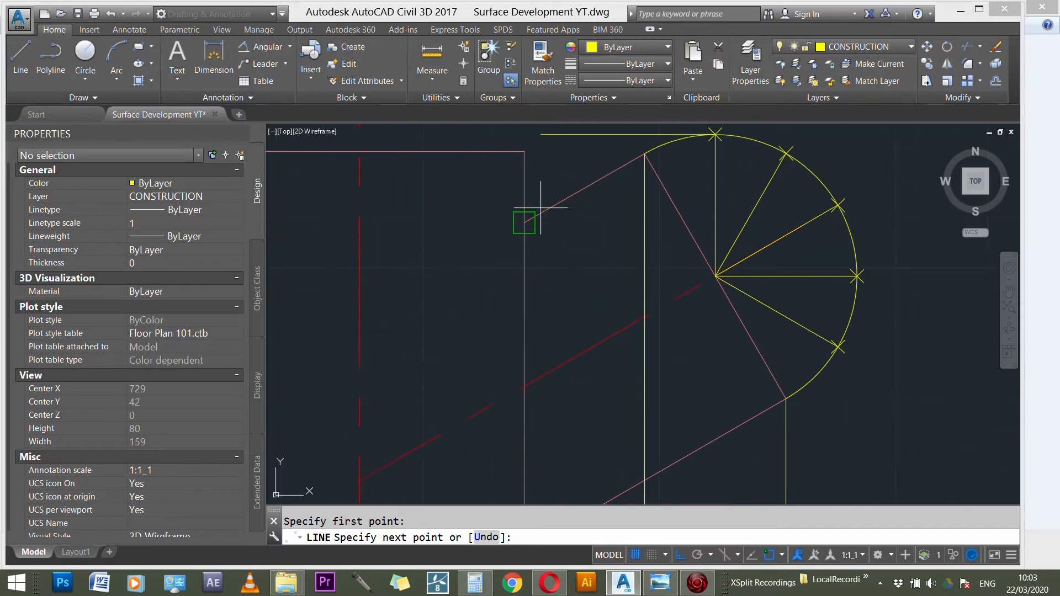
click(566, 201)
key(Escape)
click(567, 192)
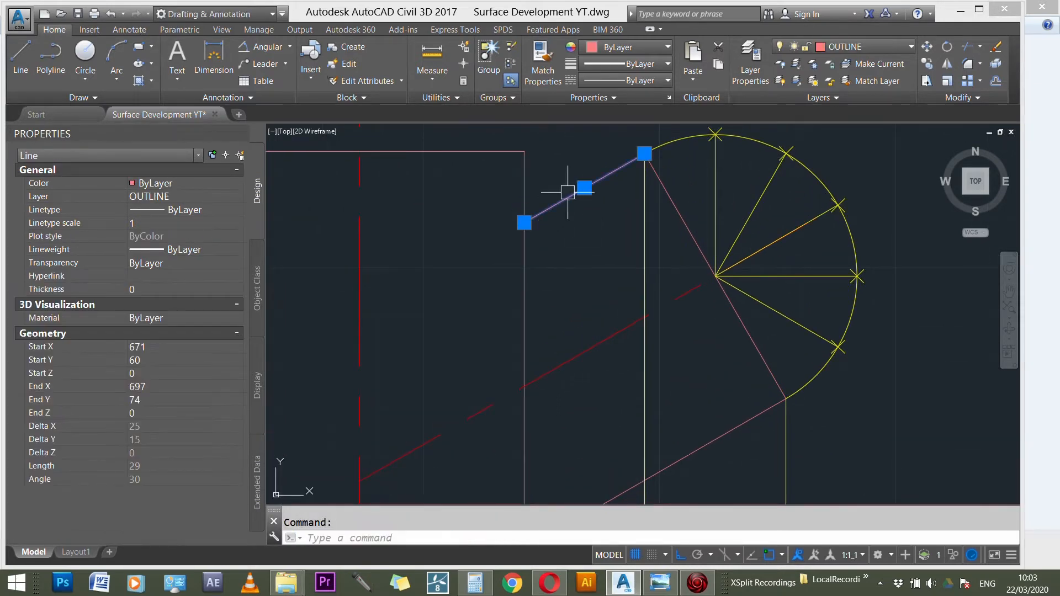
scroll(582, 187, down, 1)
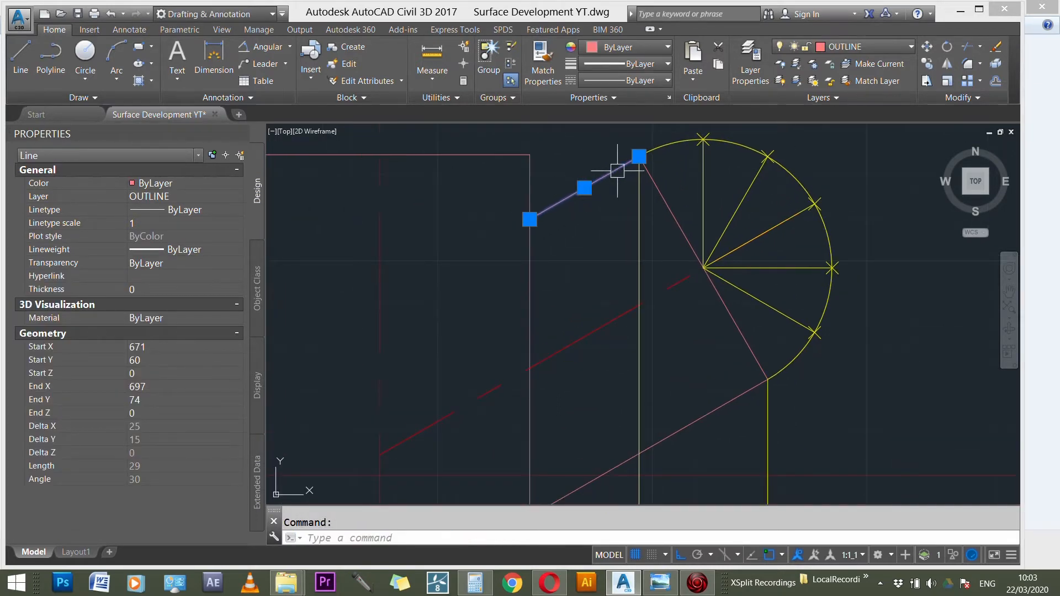
key(Escape)
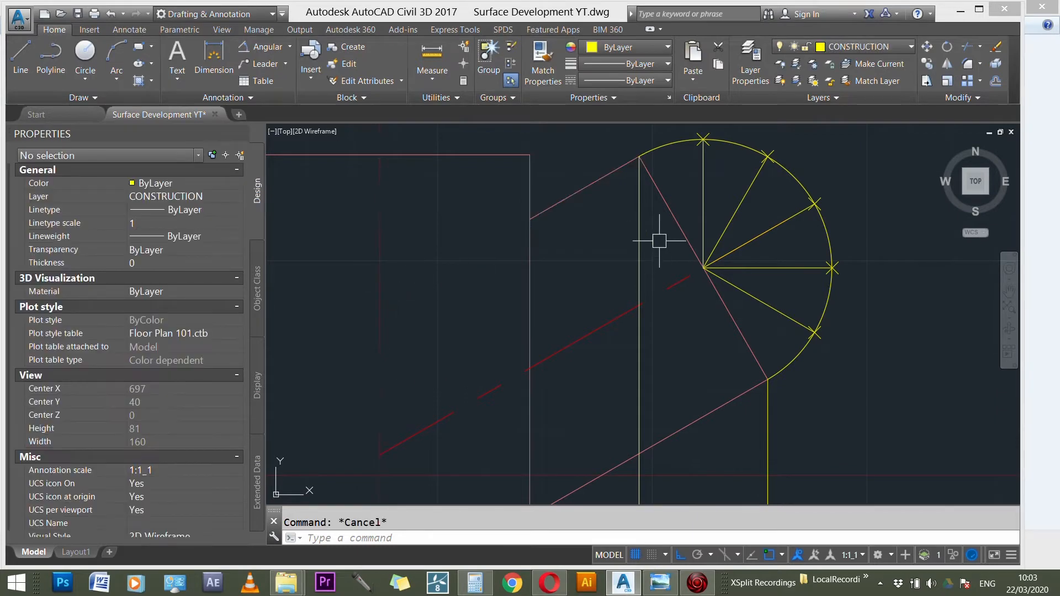
- Copy the branch's upper edge line from its outer endpoint to the first two division points of the semicircle
text(c)
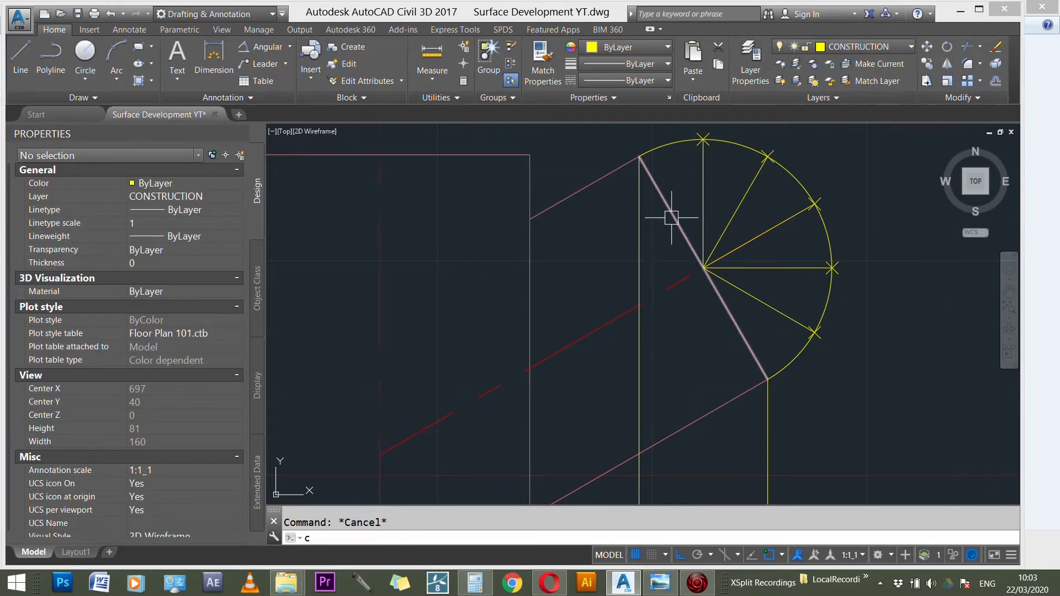
text(o)
key(Return)
click(605, 176)
key(Return)
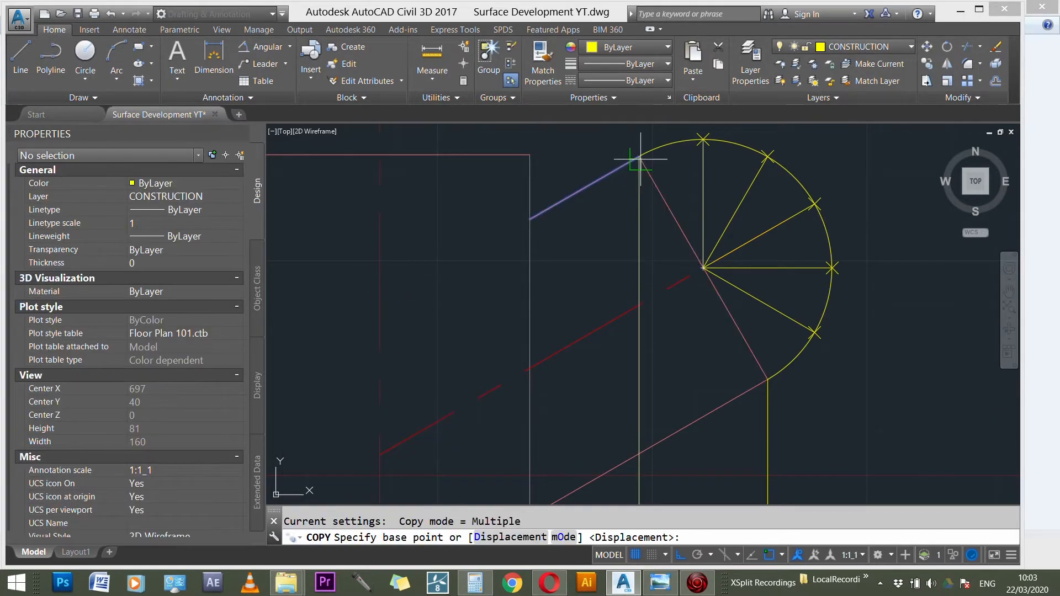
scroll(645, 132, down, 2)
scroll(654, 245, up, 7)
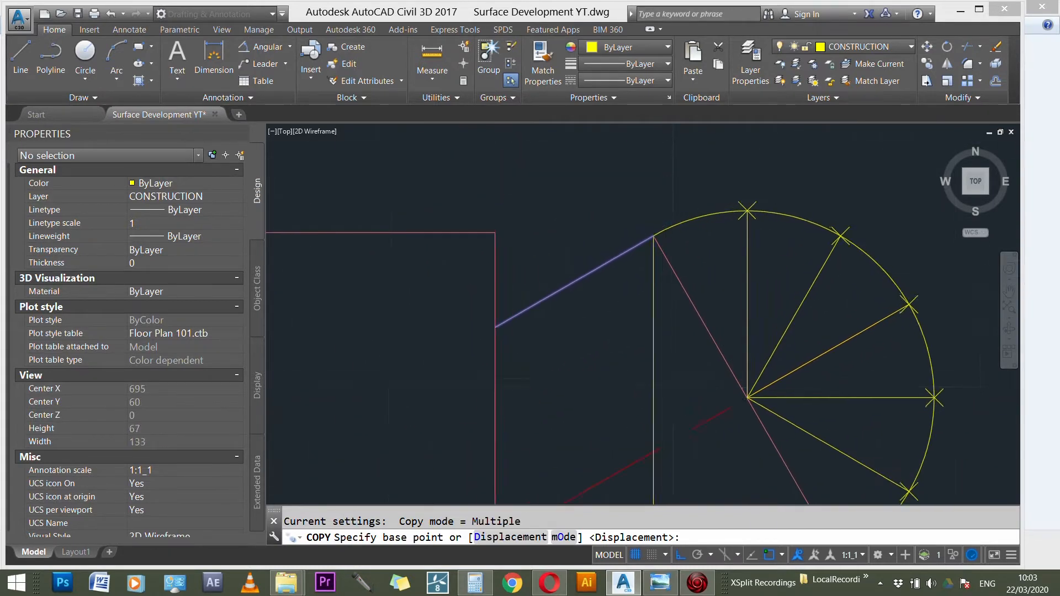
click(654, 245)
scroll(537, 182, down, 3)
scroll(726, 184, up, 4)
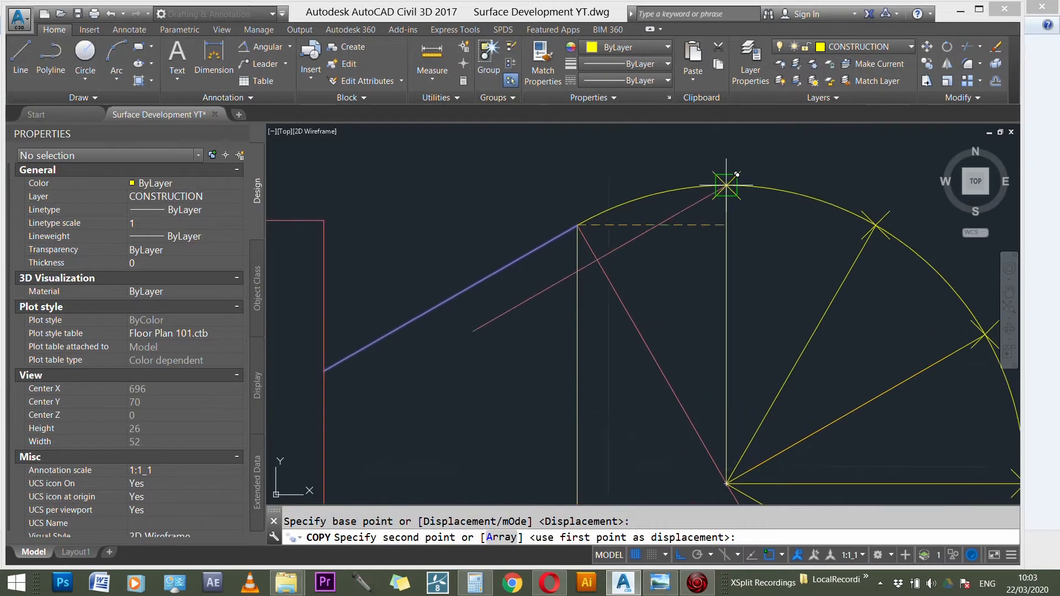
click(732, 175)
scroll(668, 174, down, 3)
scroll(806, 204, up, 4)
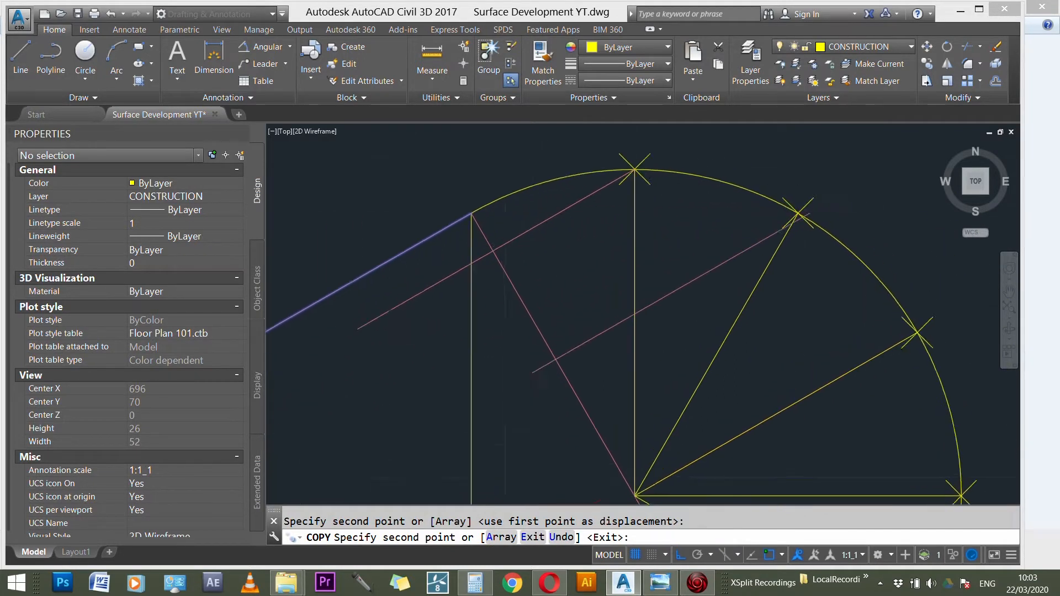
click(803, 196)
scroll(633, 155, down, 3)
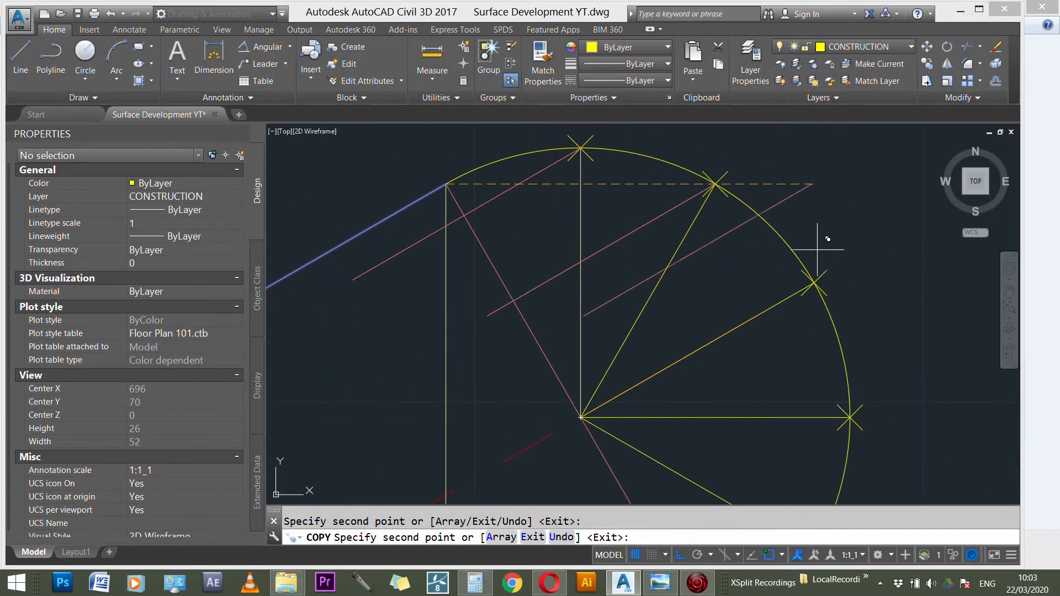
- Place further copies of the branch's upper edge line at the fourth and fifth division points of the semicircle
scroll(712, 181, down, 3)
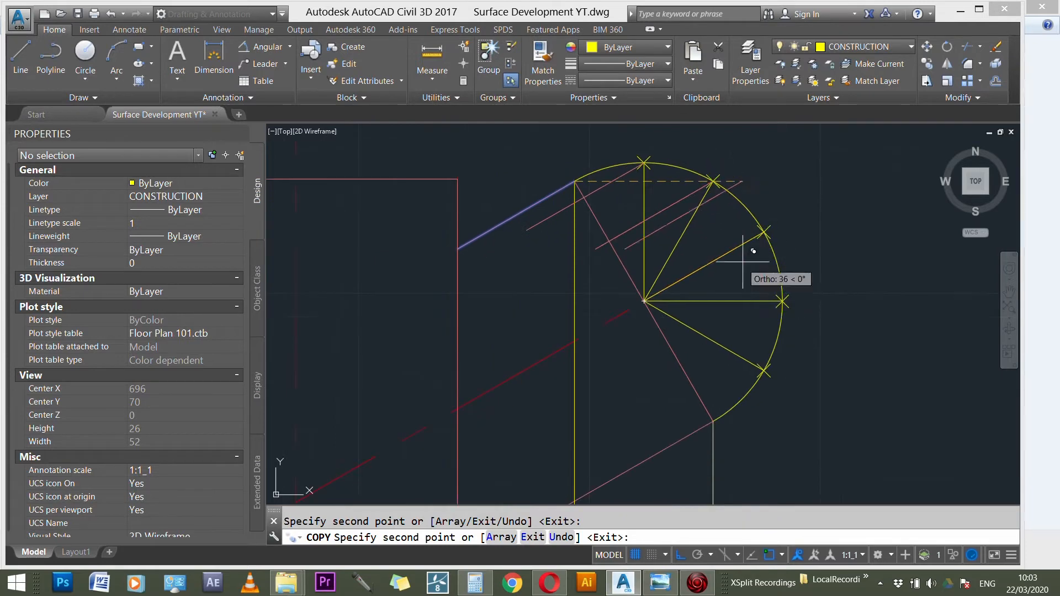
click(764, 232)
scroll(789, 305, up, 2)
scroll(782, 311, up, 1)
click(779, 296)
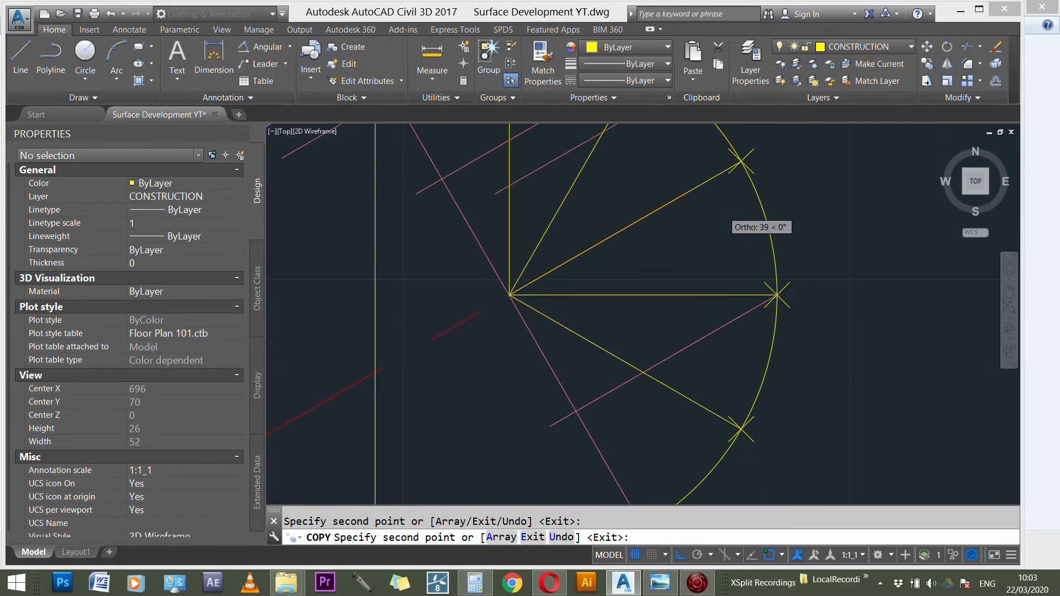
scroll(721, 221, down, 2)
scroll(746, 309, up, 3)
click(739, 301)
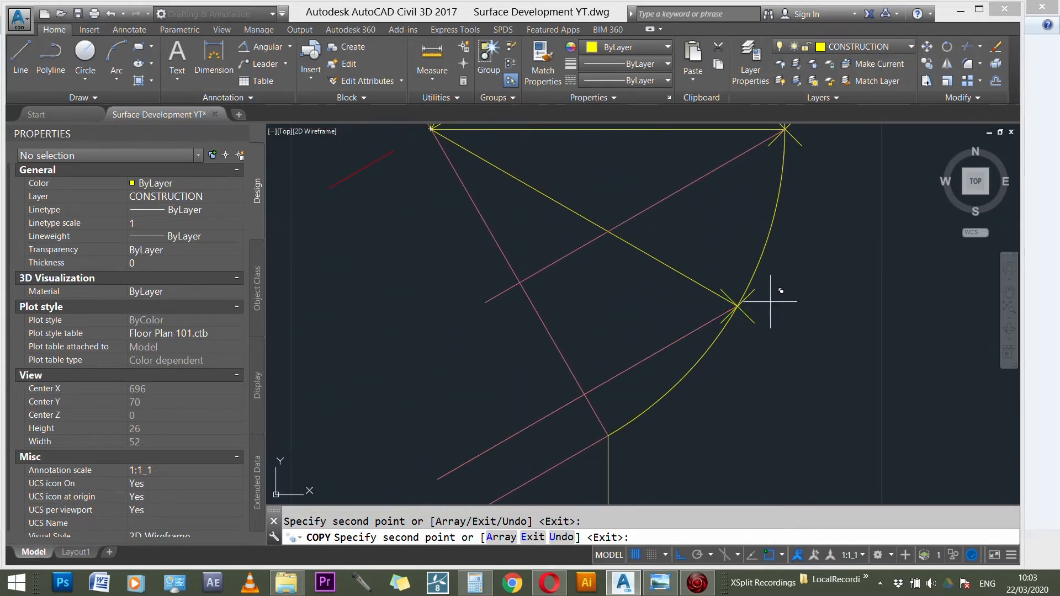
scroll(808, 330, down, 3)
scroll(808, 329, down, 8)
key(Escape)
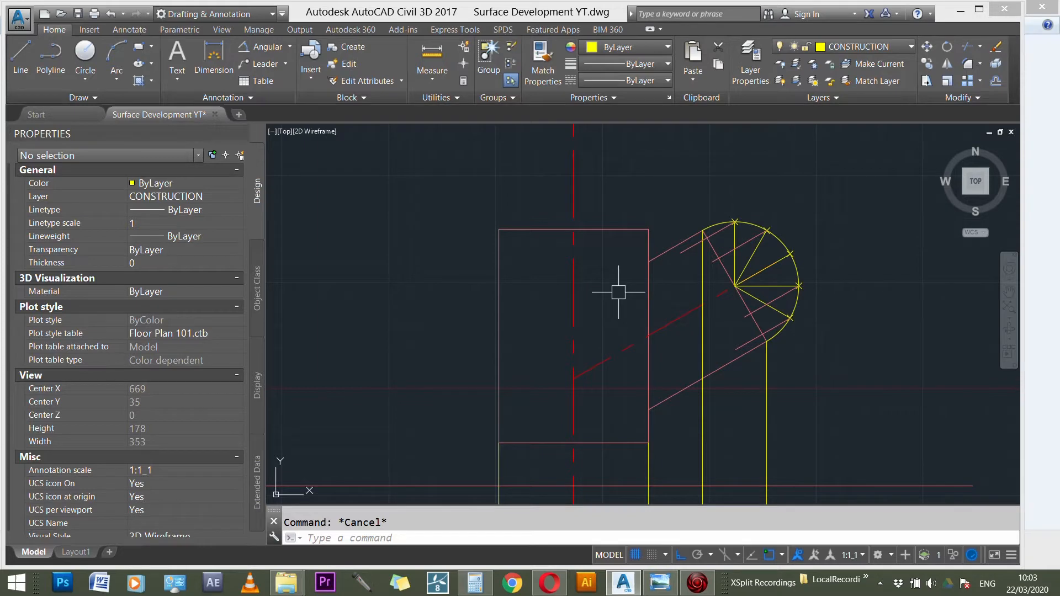
scroll(737, 246, up, 2)
click(712, 222)
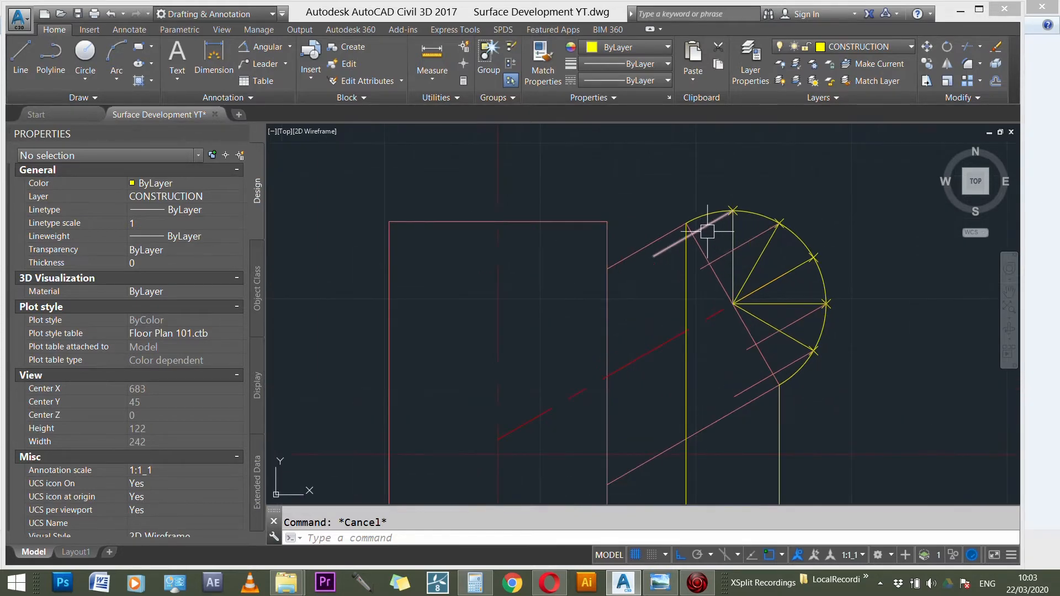
click(739, 246)
click(792, 322)
click(759, 382)
scroll(679, 260, down, 2)
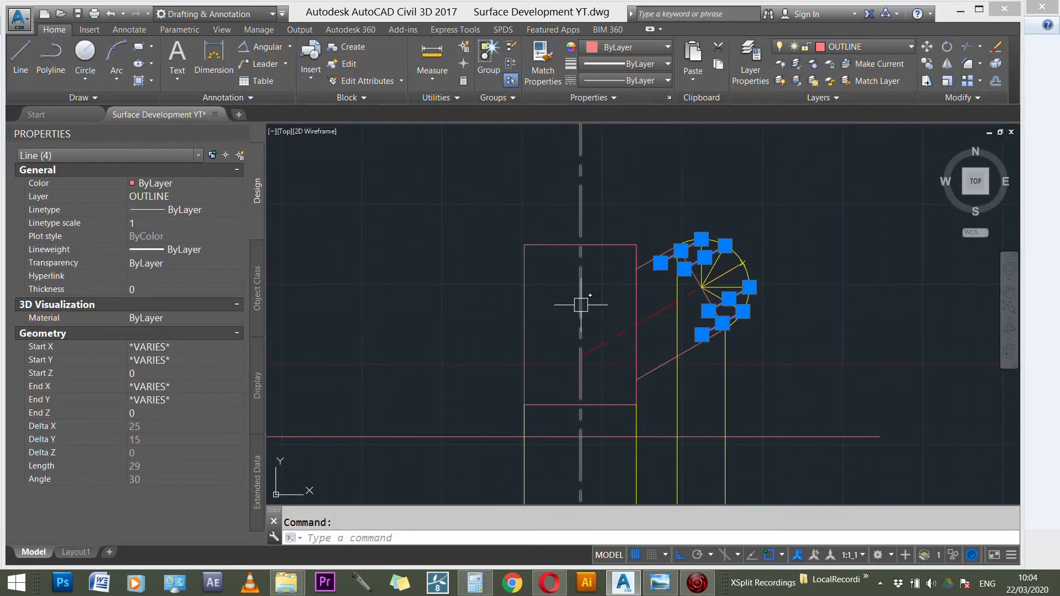
scroll(726, 324, up, 2)
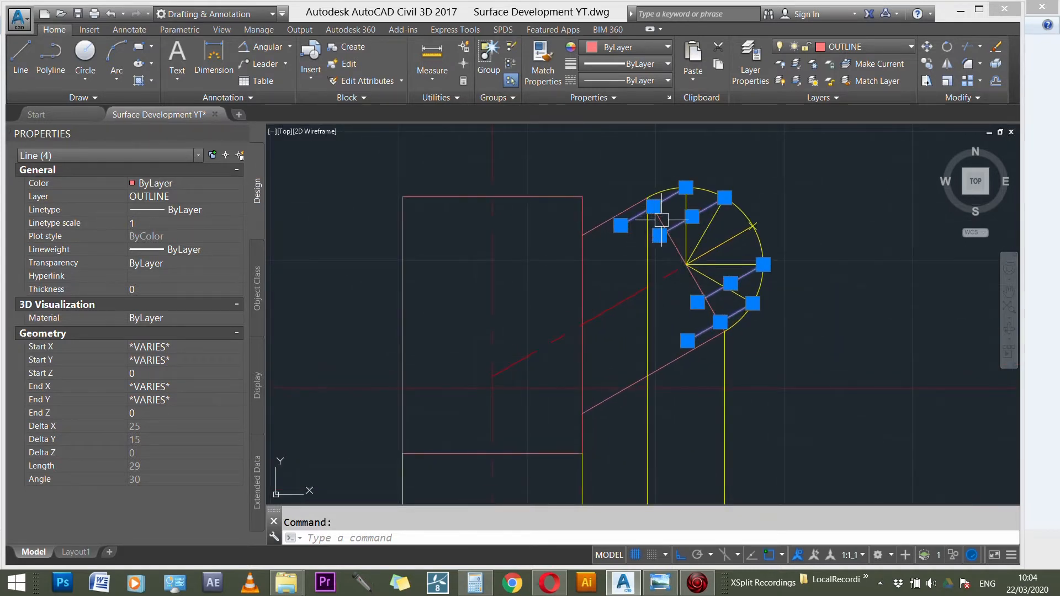
scroll(676, 244, up, 2)
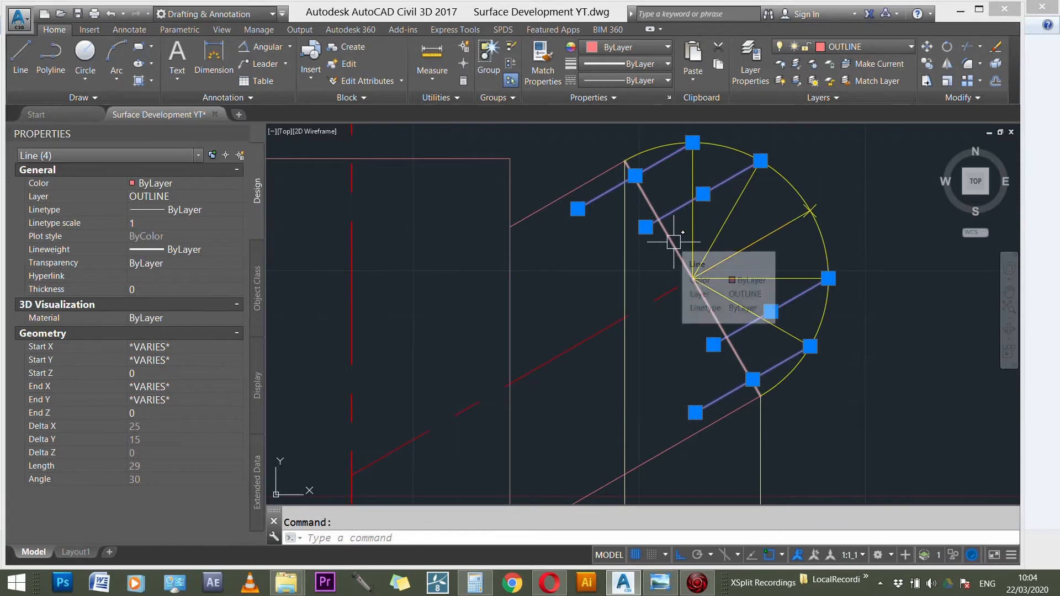
click(673, 242)
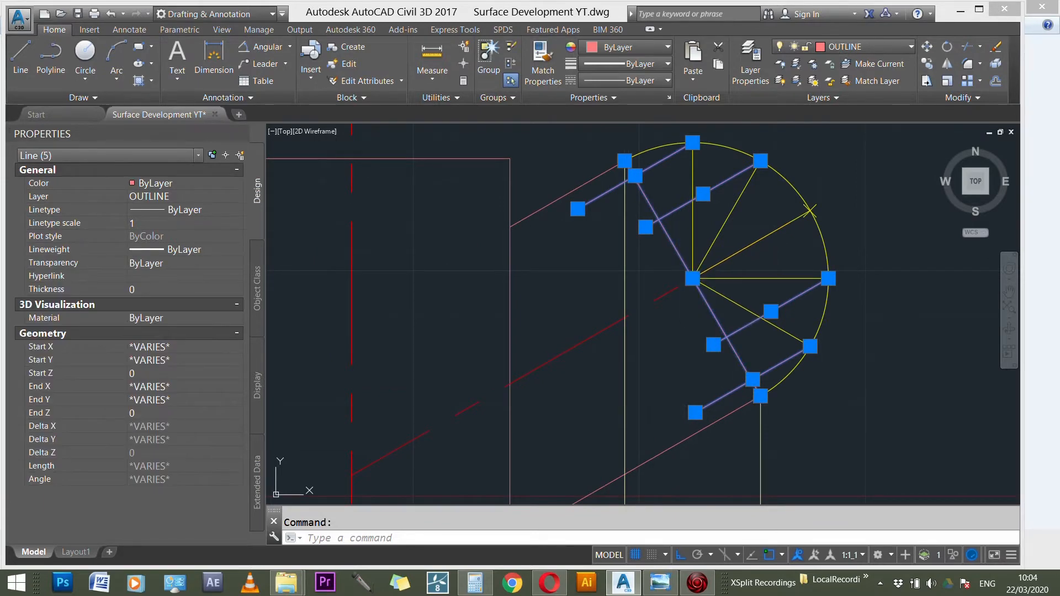
key(Escape)
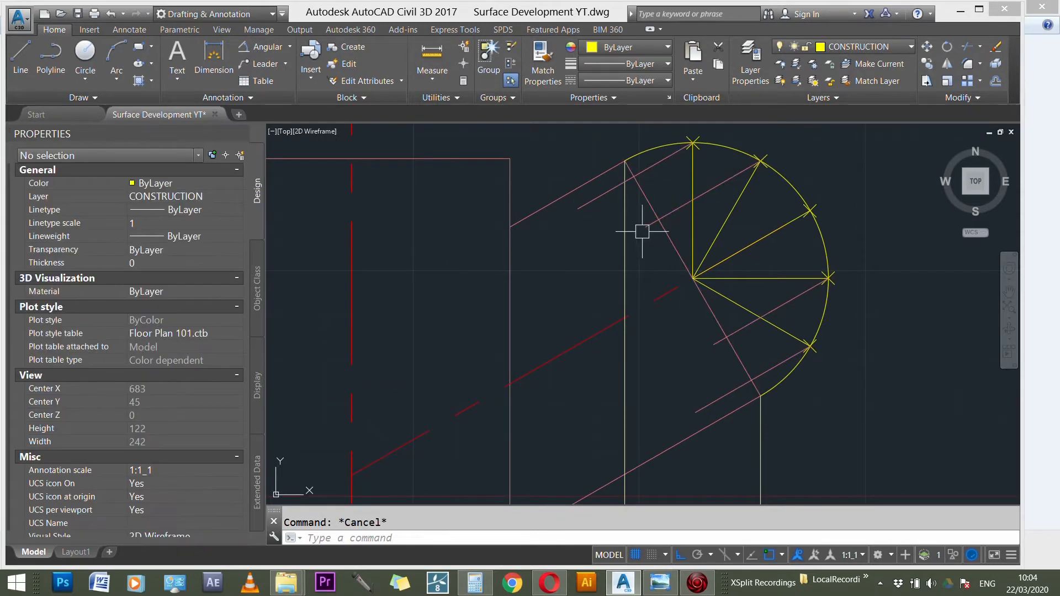
- Extend the two upper projection lines from the semicircle's division points to the main pipe's vertical centre line
scroll(667, 224, down, 2)
text(ex)
key(Return)
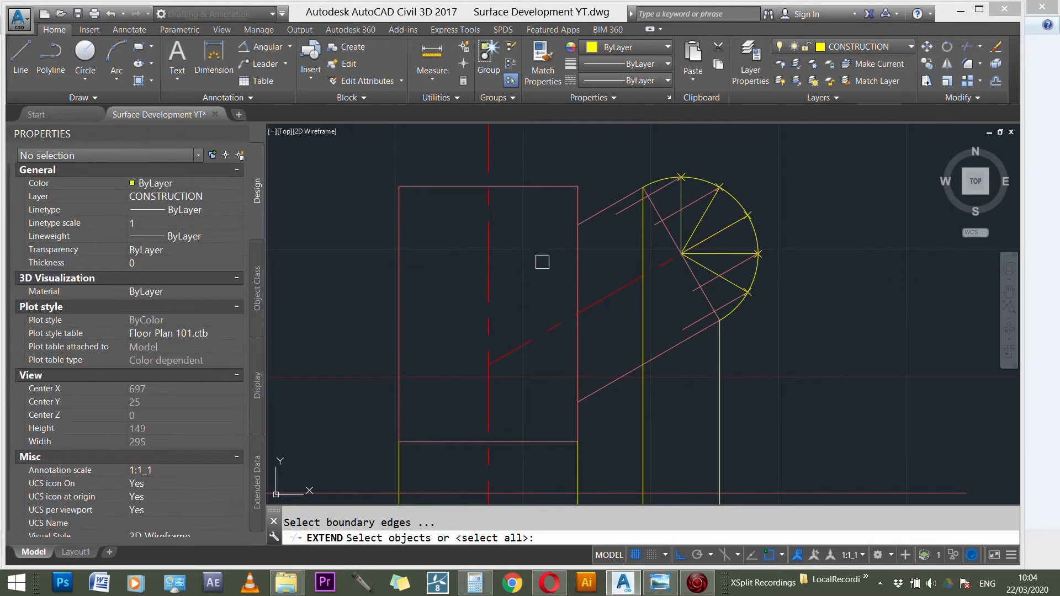
click(493, 275)
click(618, 214)
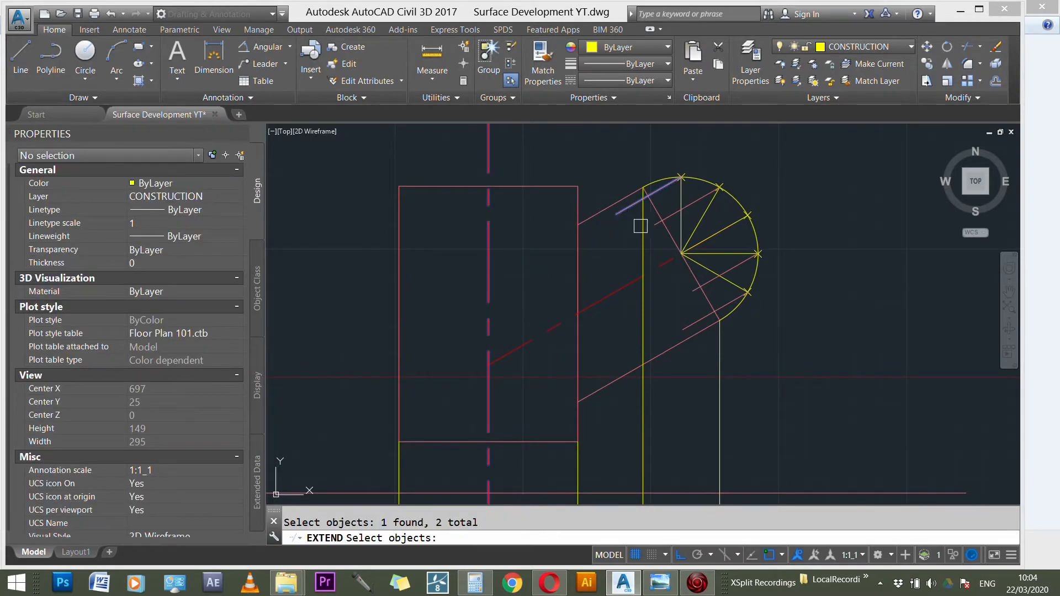
click(724, 272)
click(712, 313)
key(Return)
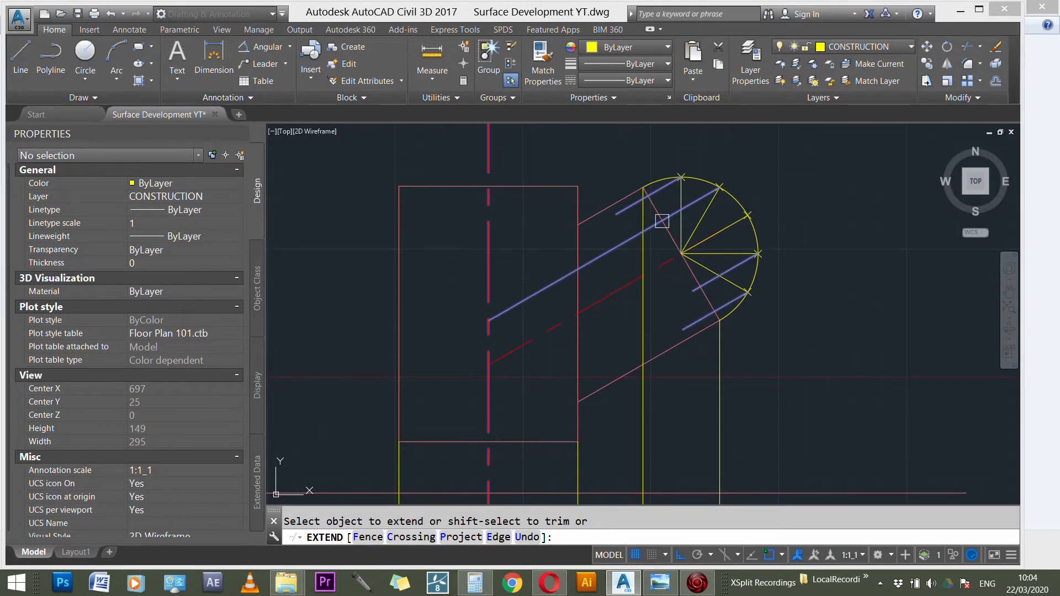
click(667, 211)
click(667, 193)
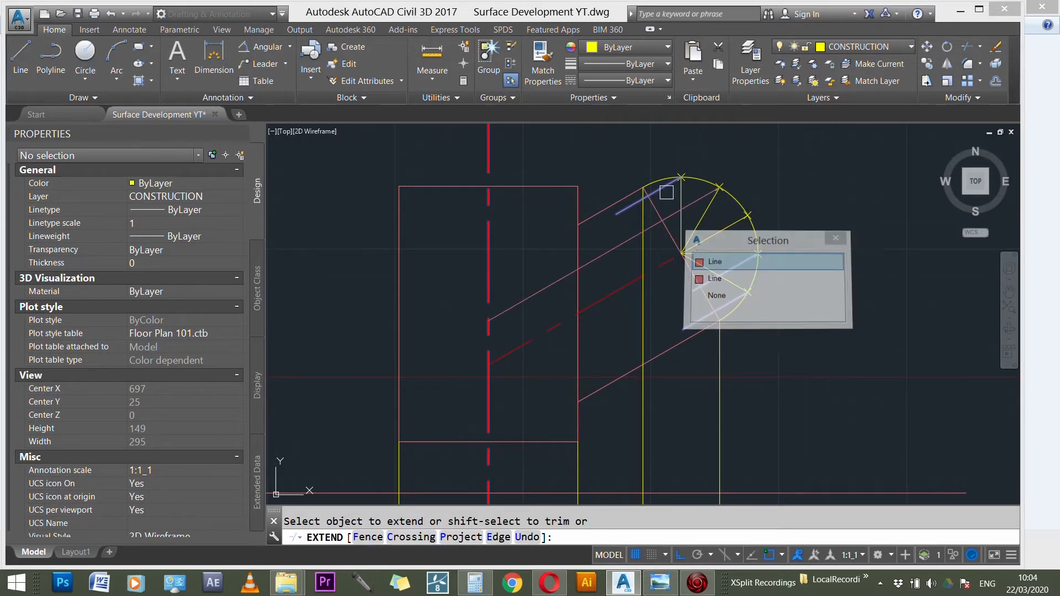
click(627, 211)
- Extend the two lower projection lines to the main pipe's vertical centre line
click(692, 289)
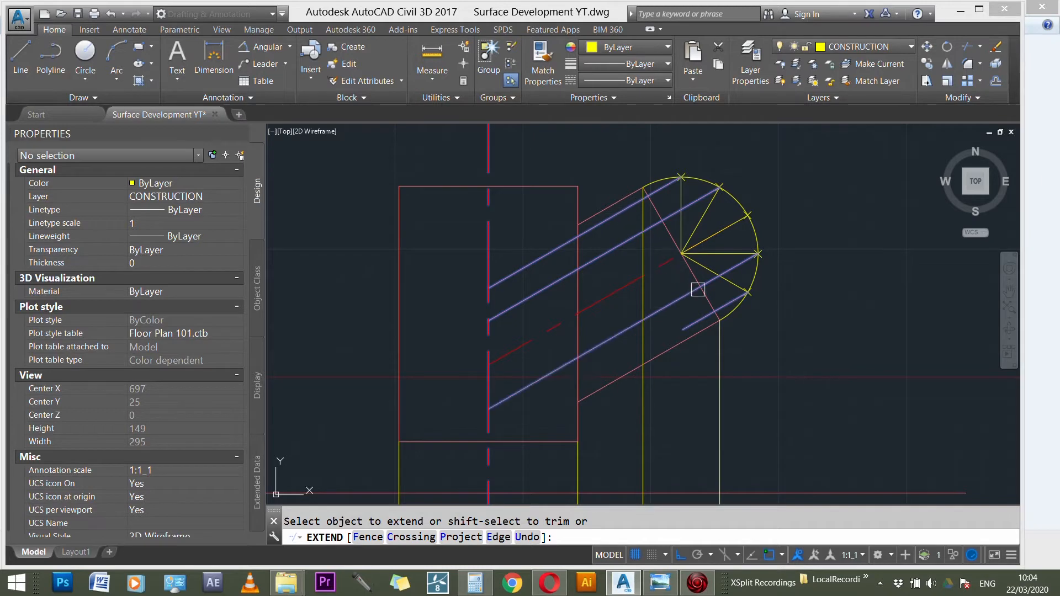
click(688, 297)
click(692, 288)
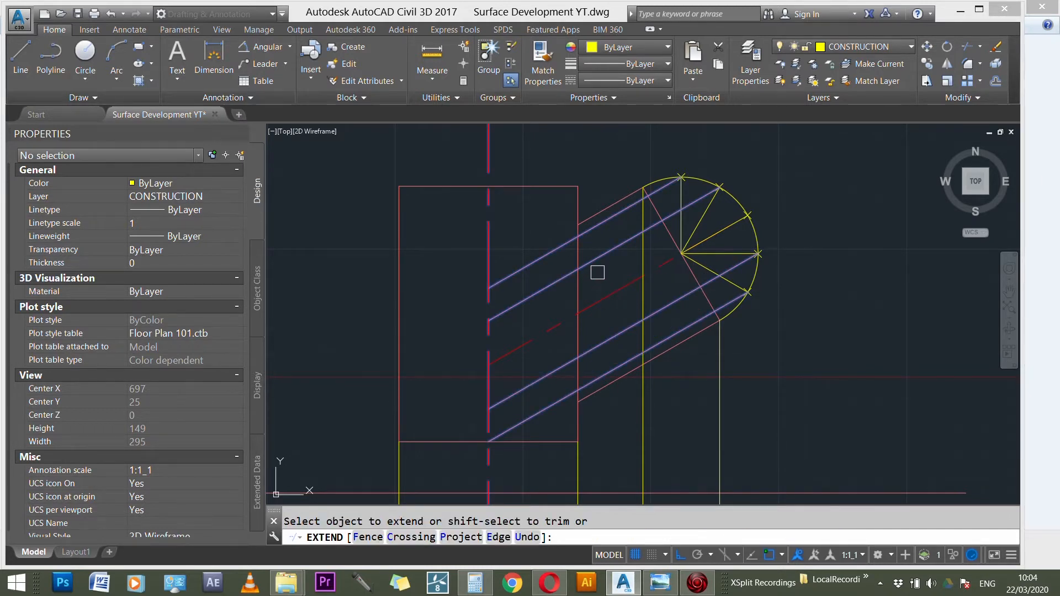
key(Escape)
- Make Defpoints the current layer
scroll(586, 165, down, 3)
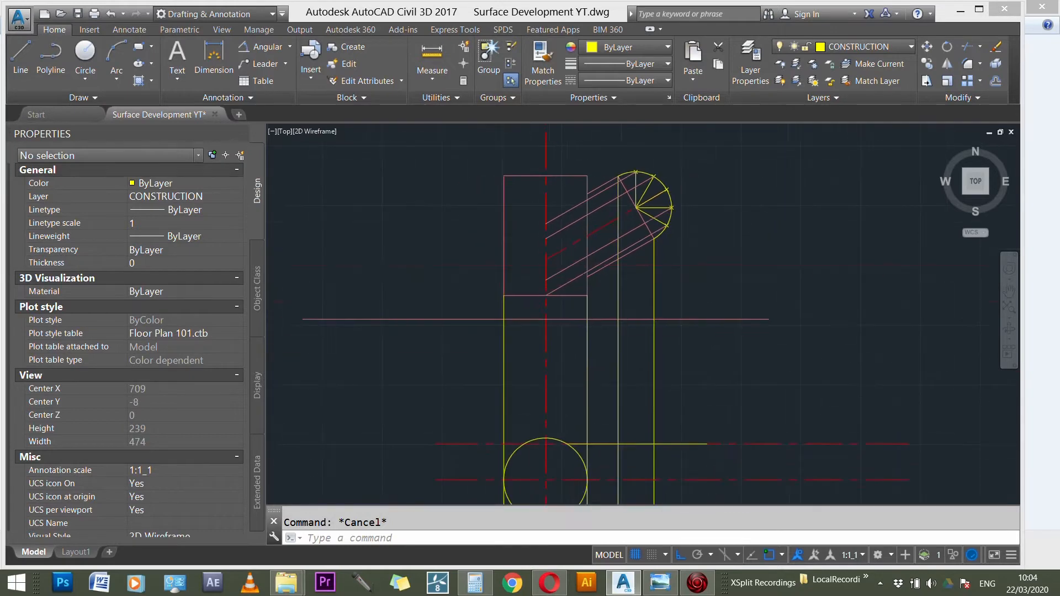
scroll(595, 150, down, 2)
scroll(567, 181, up, 3)
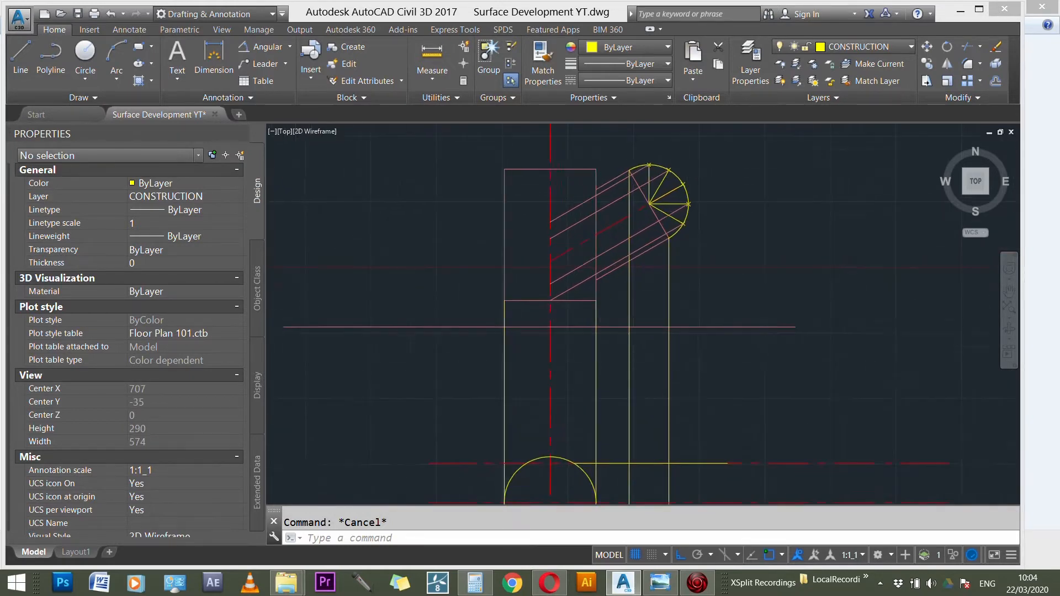
scroll(697, 176, up, 9)
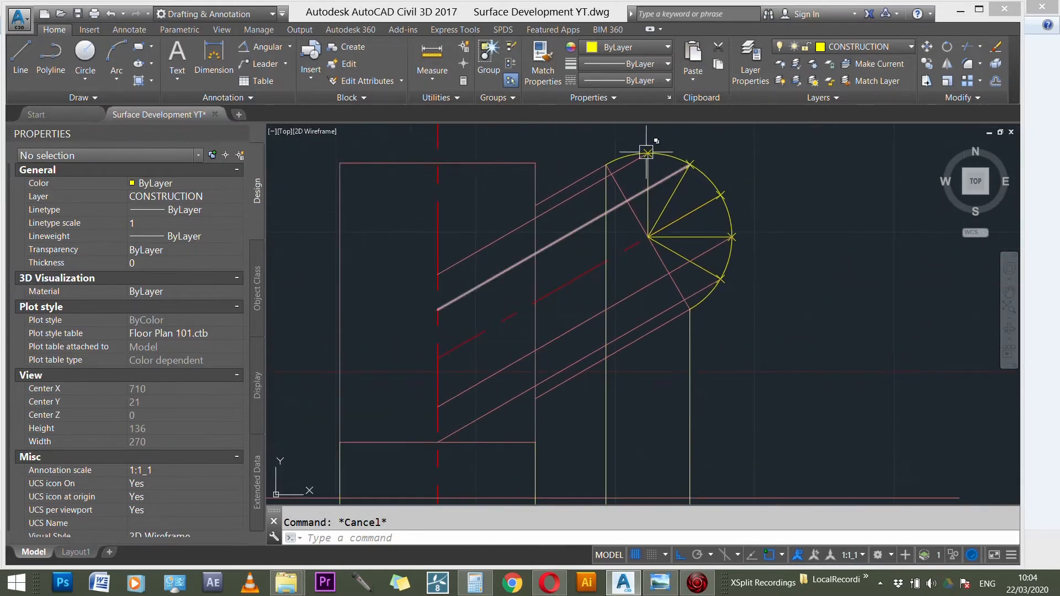
scroll(607, 175, up, 4)
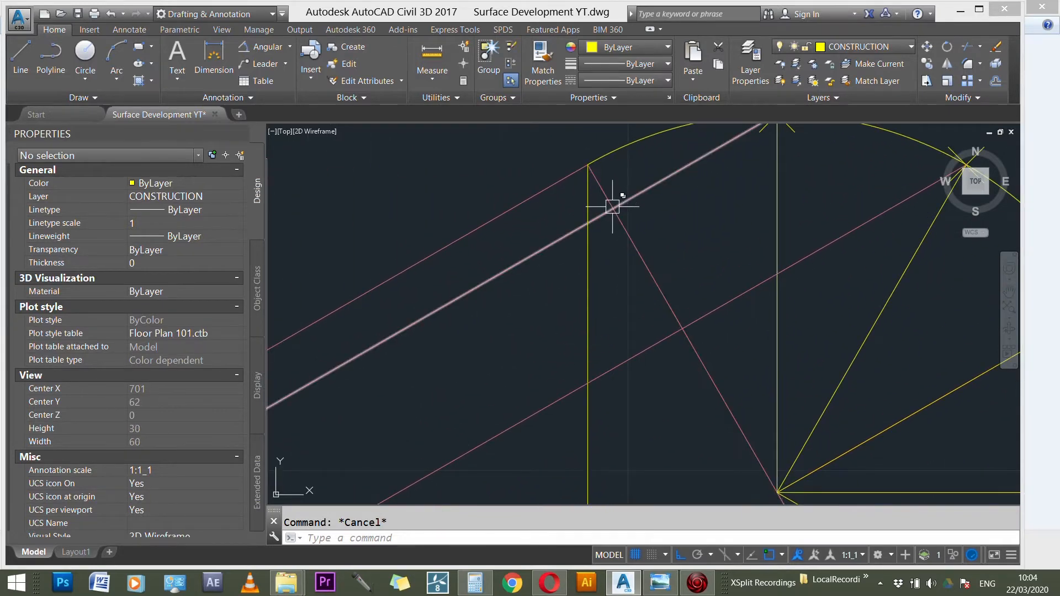
click(867, 48)
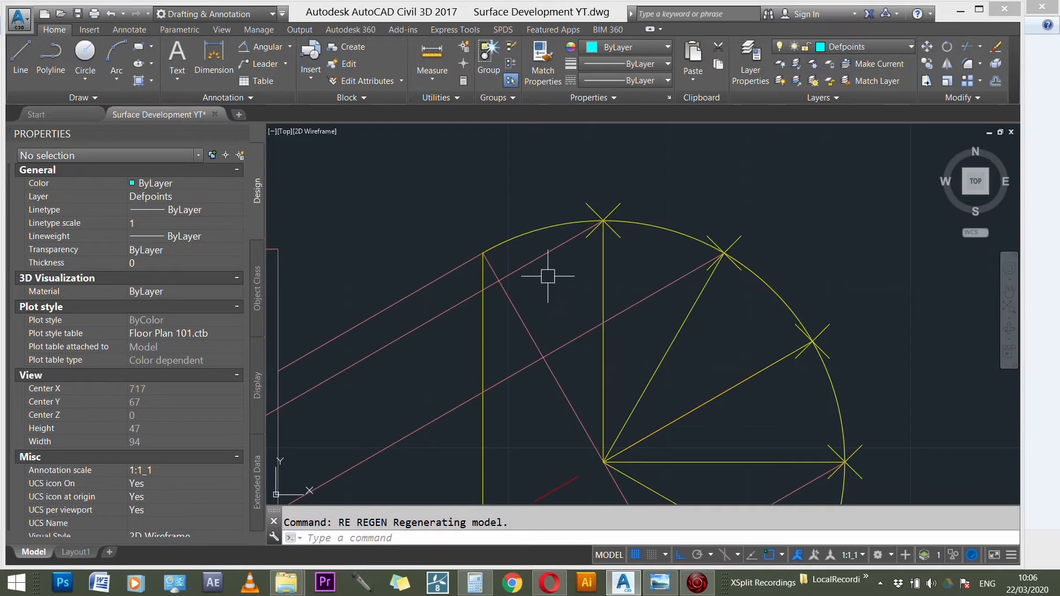
- Copy the semicircle's topmost point marker to where its projection line crosses the branch's outer end line
key(Return)
click(564, 191)
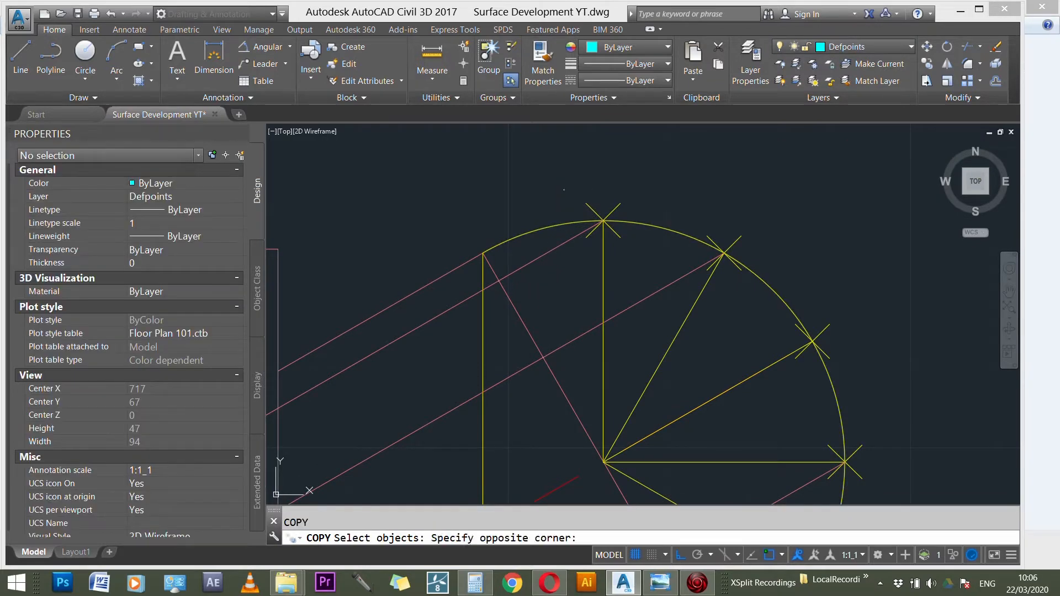
click(595, 222)
key(Return)
click(602, 221)
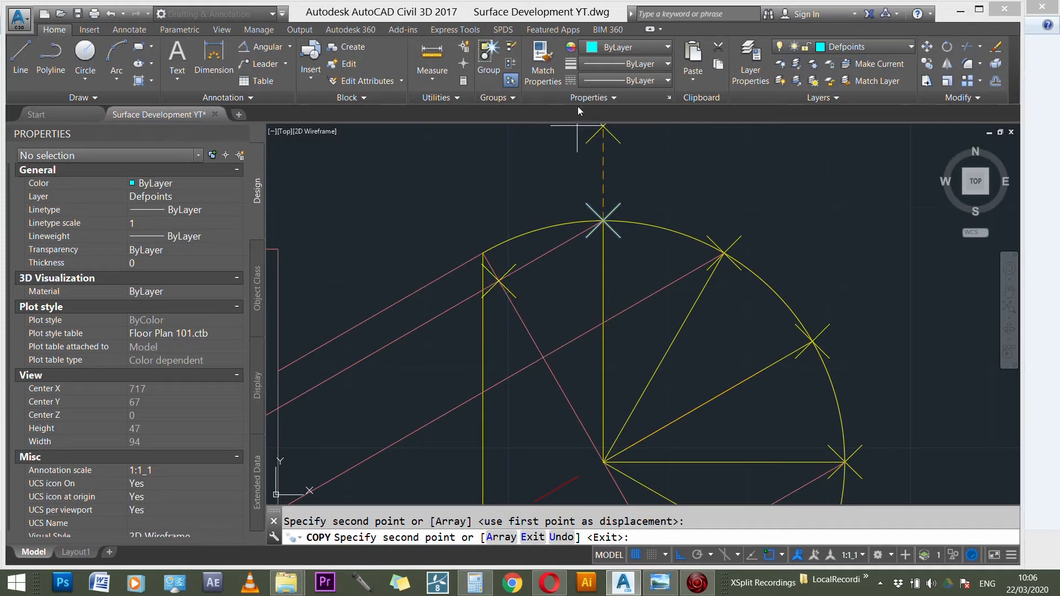
- Place further copies of the point where the other three projection lines cross the branch's outer end line
scroll(598, 149, down, 3)
scroll(551, 248, up, 3)
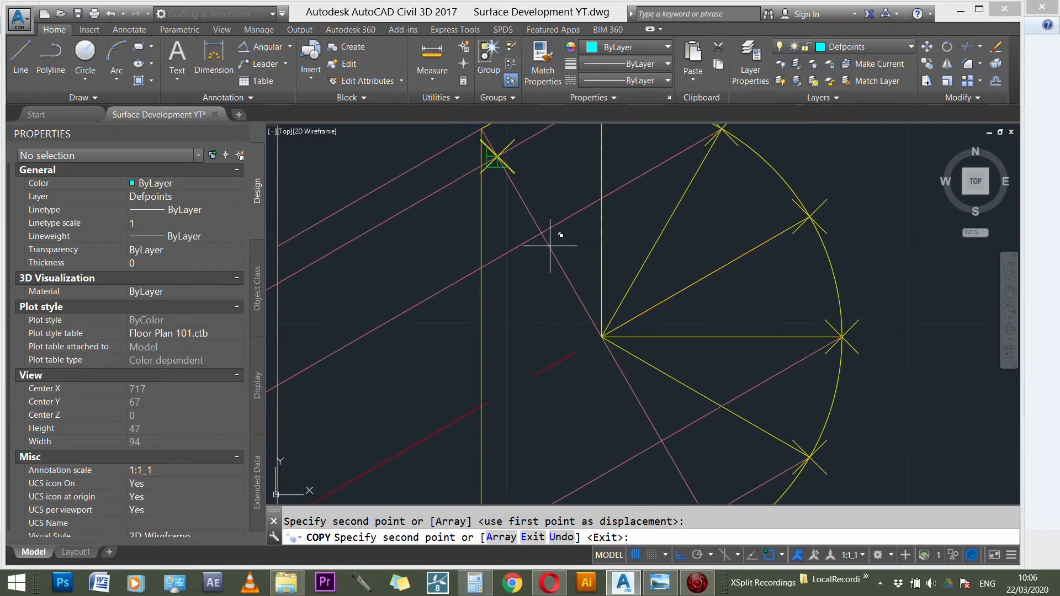
click(593, 194)
scroll(574, 182, down, 2)
scroll(617, 320, up, 1)
click(597, 319)
click(637, 387)
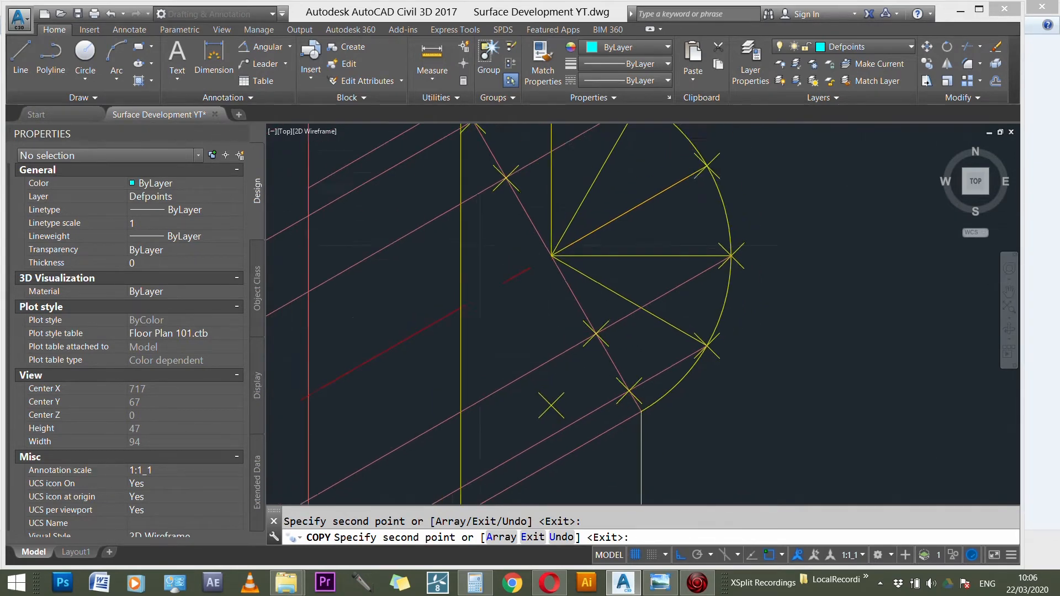
scroll(662, 331, down, 1)
key(Escape)
- Change the drawing's point style to a circle with an X through it
scroll(642, 229, up, 1)
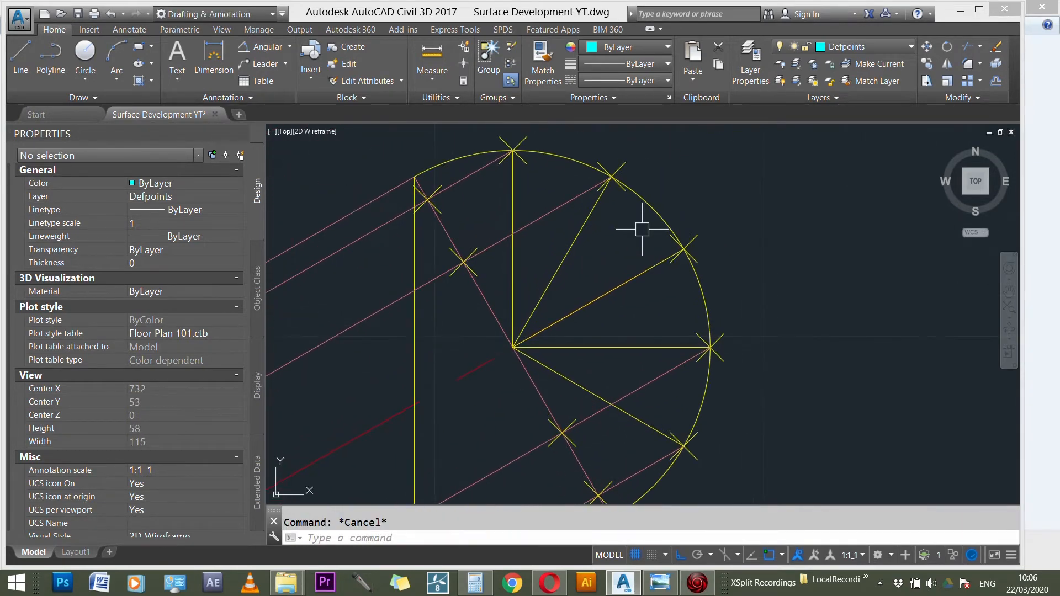
text(ddp)
key(Return)
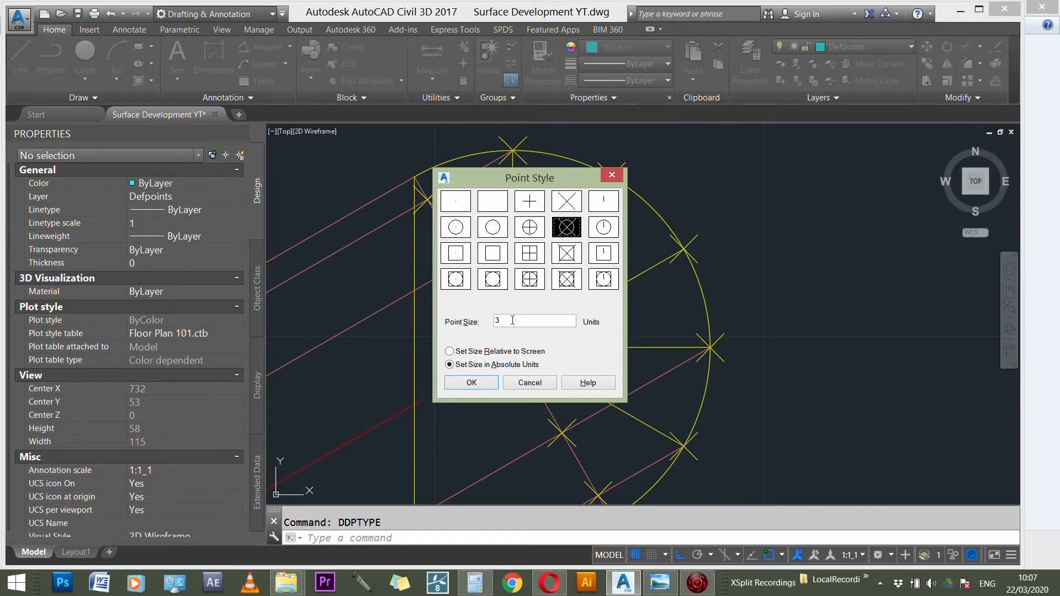
click(472, 382)
key(Escape)
scroll(549, 209, down, 2)
scroll(481, 177, up, 2)
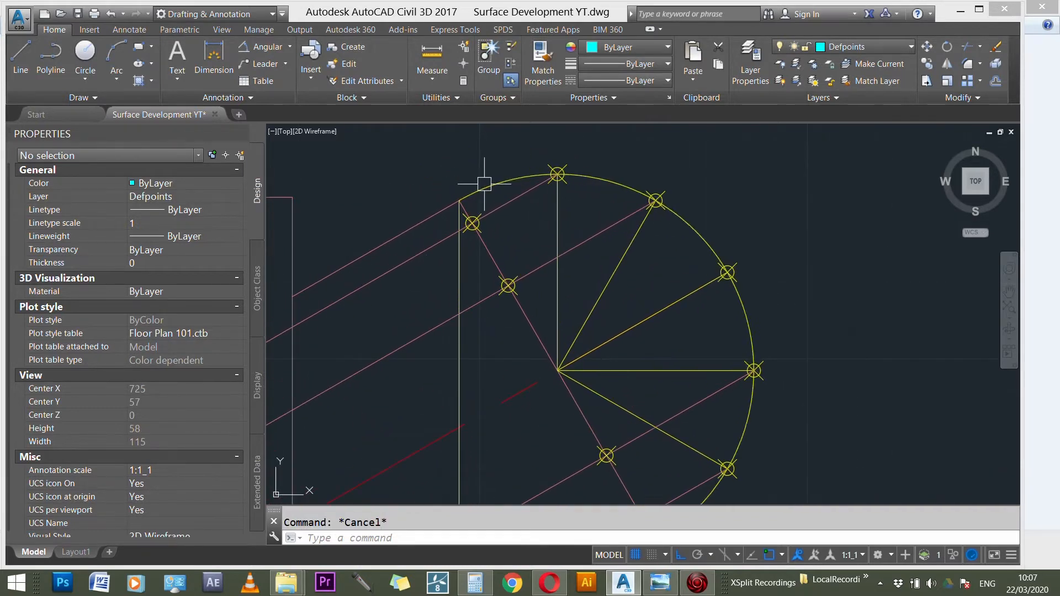
scroll(485, 231, up, 2)
click(480, 223)
click(524, 314)
scroll(522, 193, down, 2)
scroll(607, 411, up, 3)
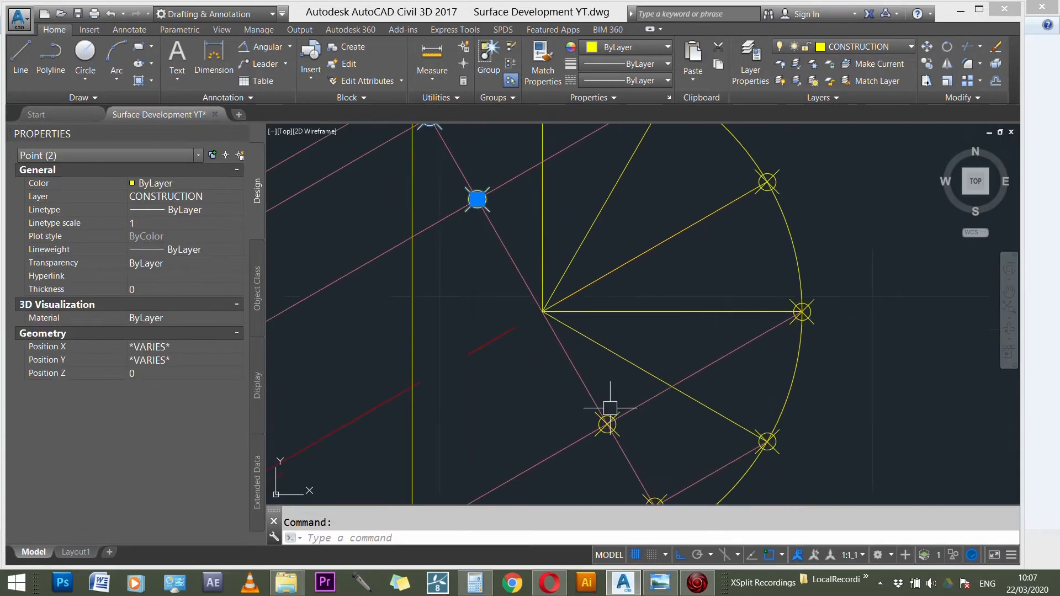
click(609, 424)
scroll(615, 310, down, 3)
scroll(645, 426, up, 3)
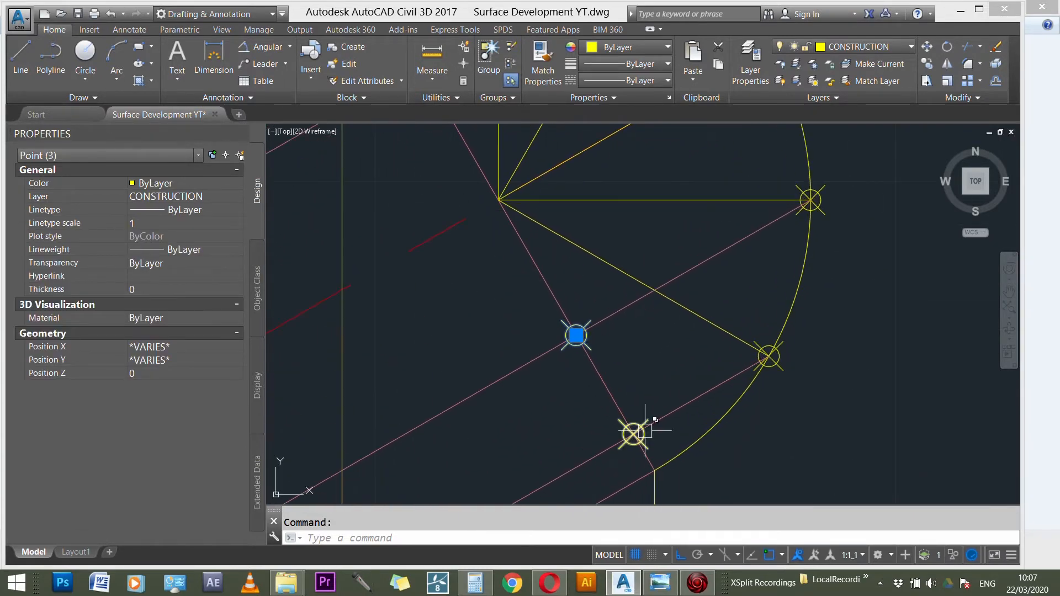
click(640, 420)
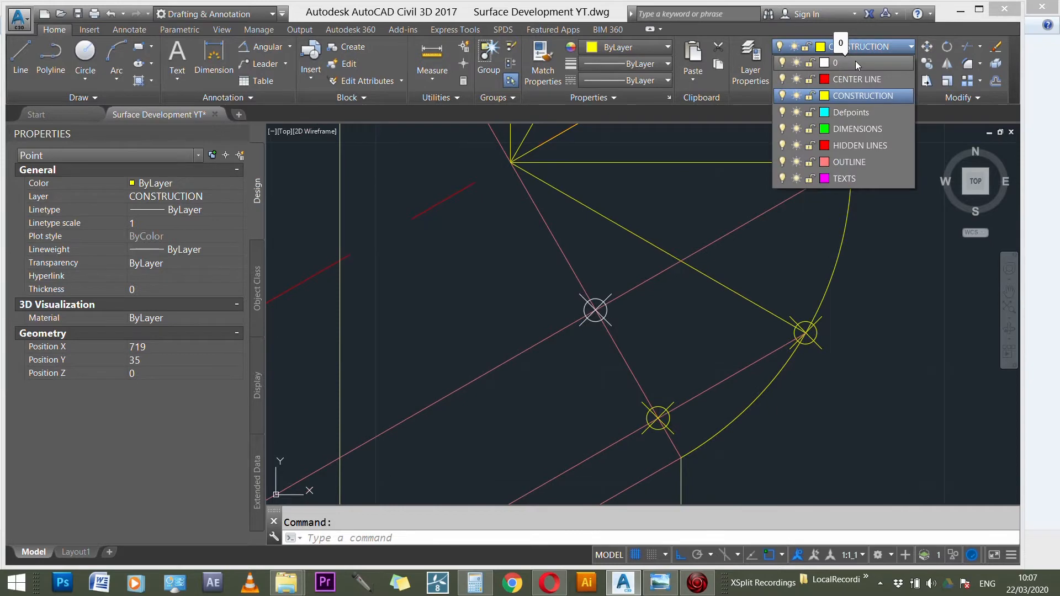
- Put the third intersection point on the branch's end line on layer 0 and match the other three intersection points to it
click(855, 61)
text(ma)
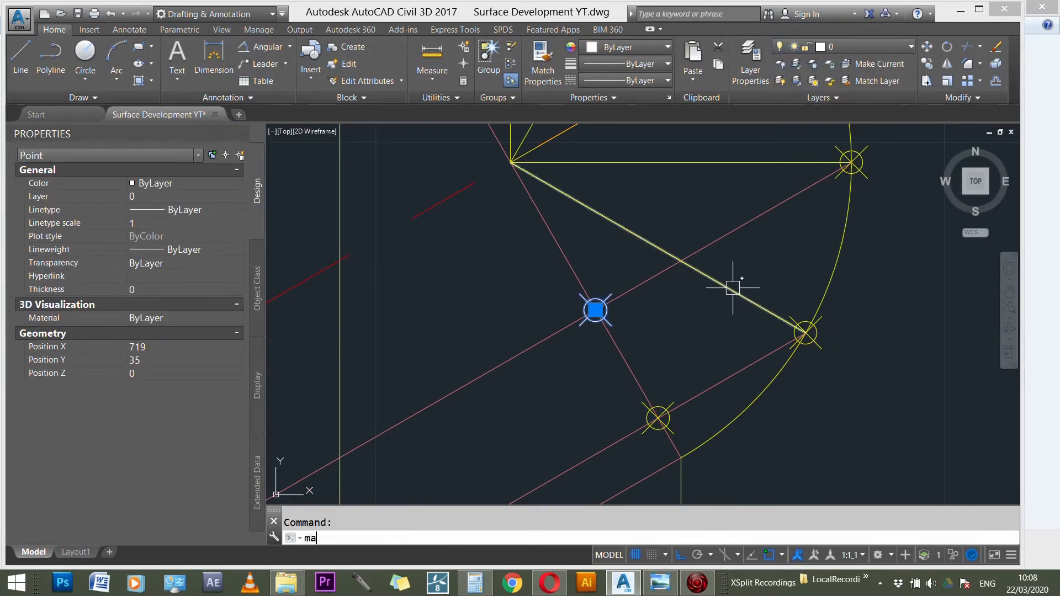
key(Return)
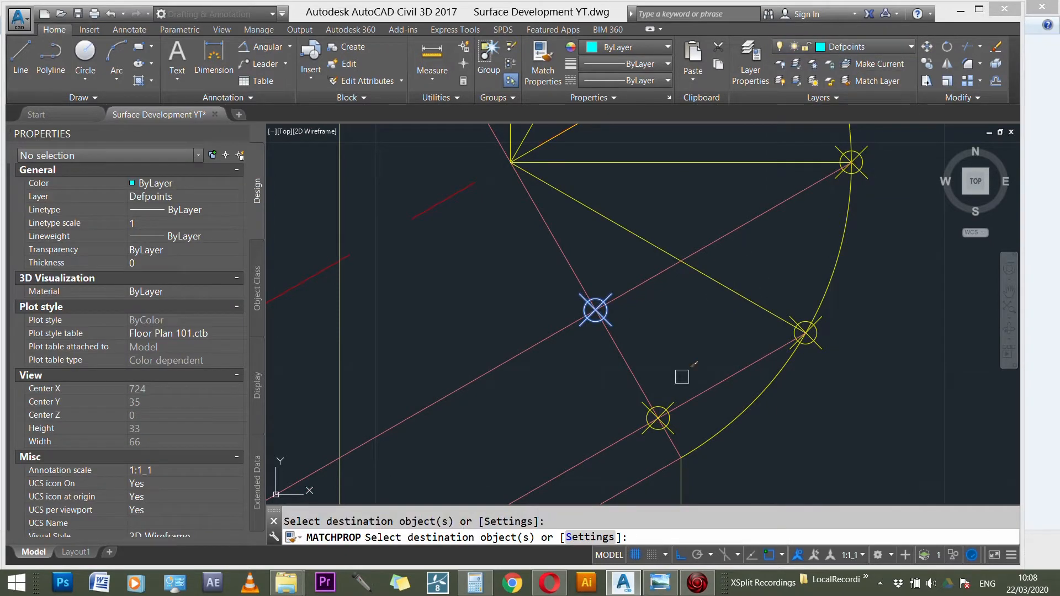
click(660, 414)
scroll(667, 389, up, 2)
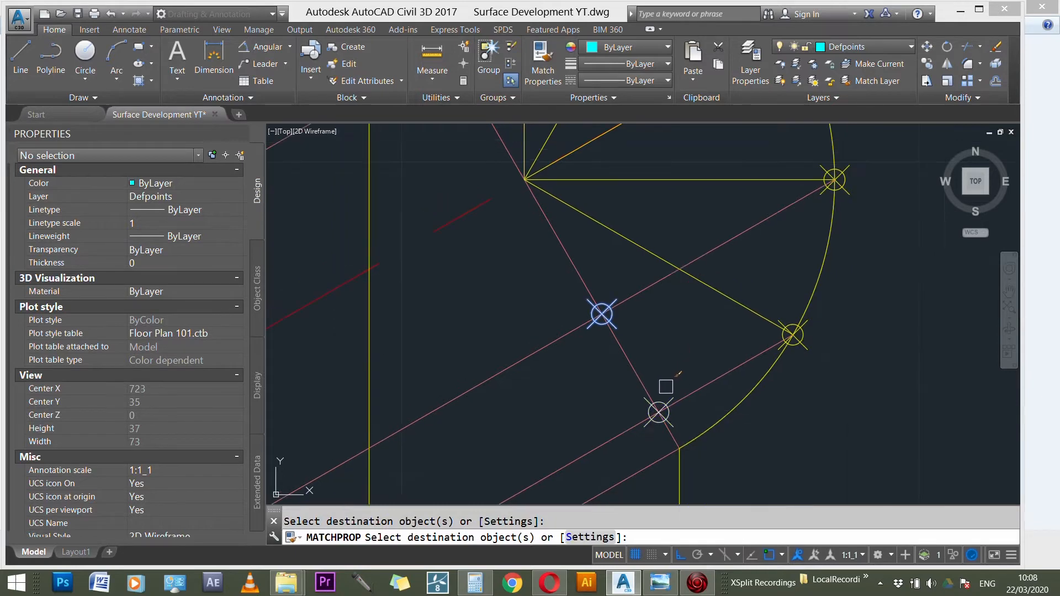
scroll(667, 389, down, 2)
scroll(545, 193, up, 3)
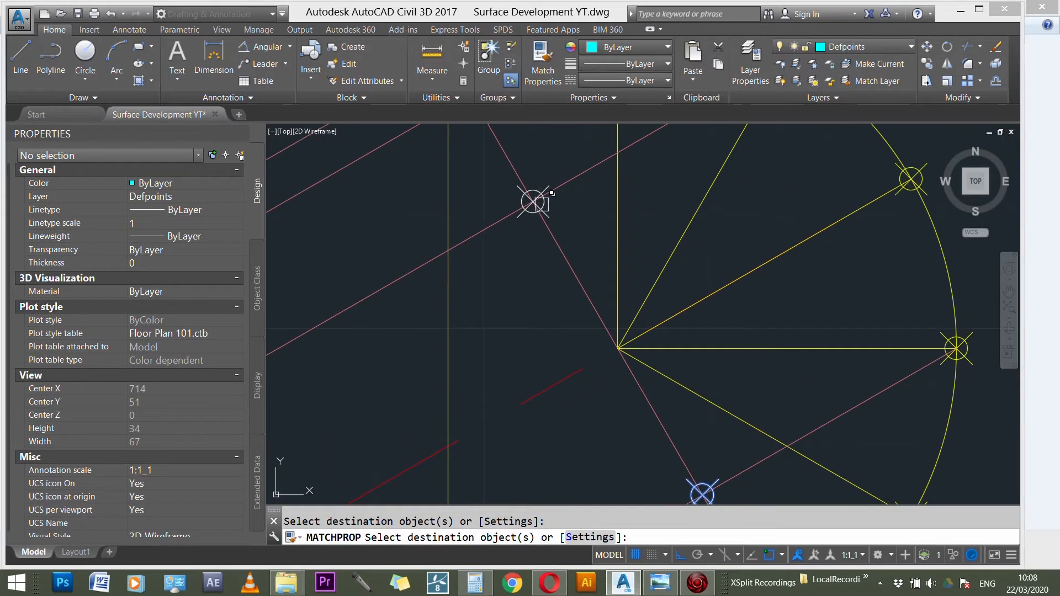
scroll(648, 302, down, 3)
scroll(608, 284, up, 3)
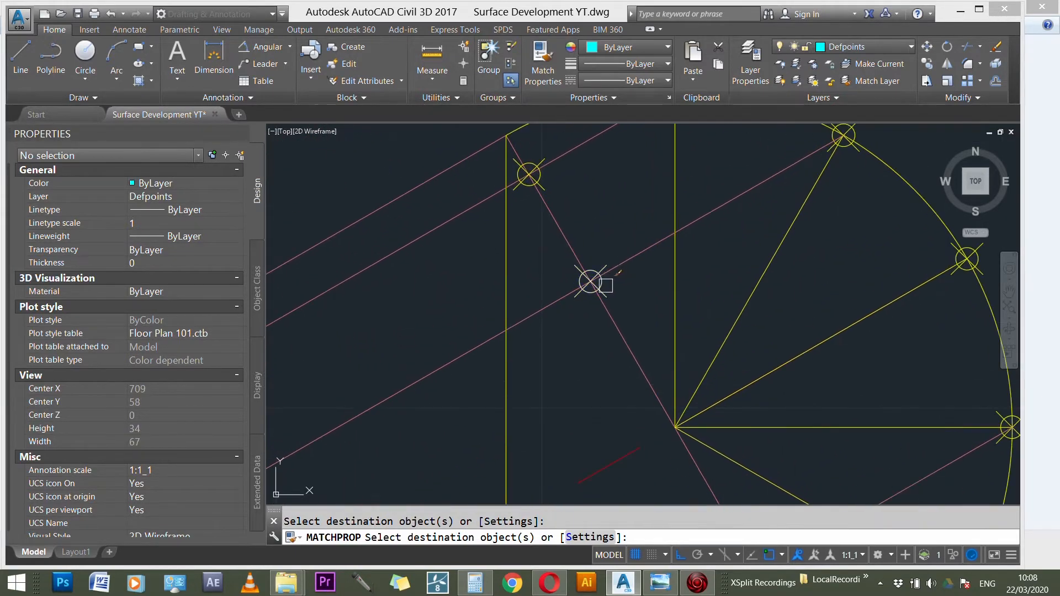
key(Escape)
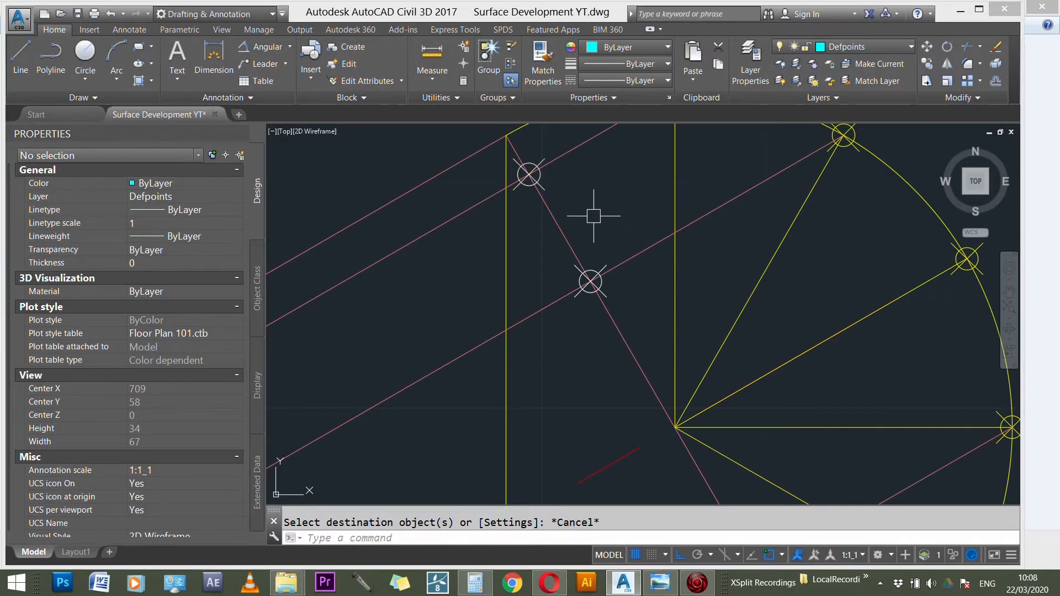
- Examine the intersection points along the branch's outer end line and where the branch's centre line crosses it
scroll(607, 210, down, 6)
scroll(632, 190, down, 2)
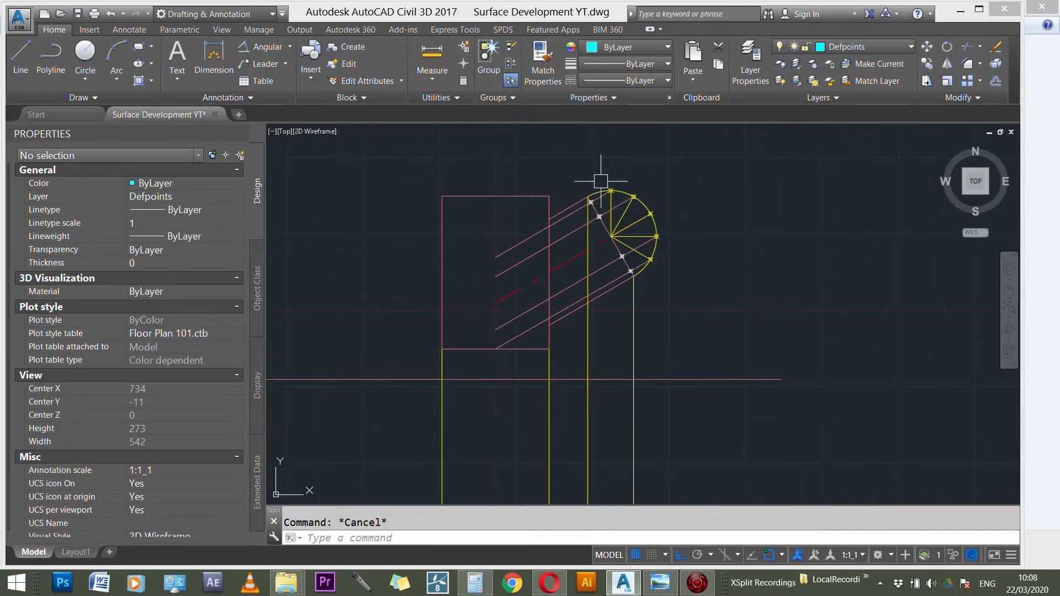
scroll(599, 166, up, 2)
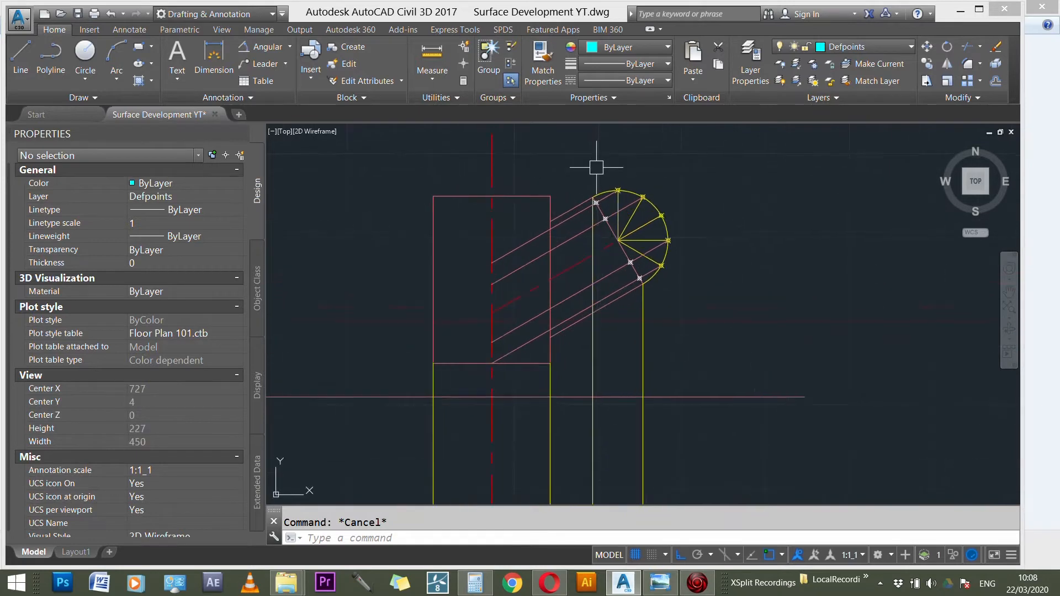
scroll(610, 240, up, 2)
mouse_move(609, 239)
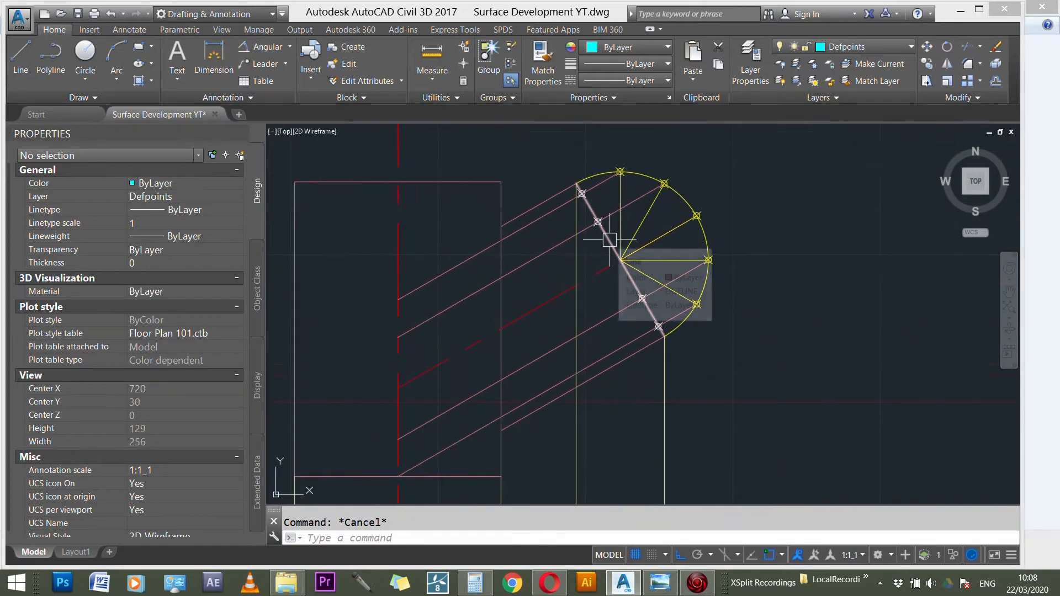
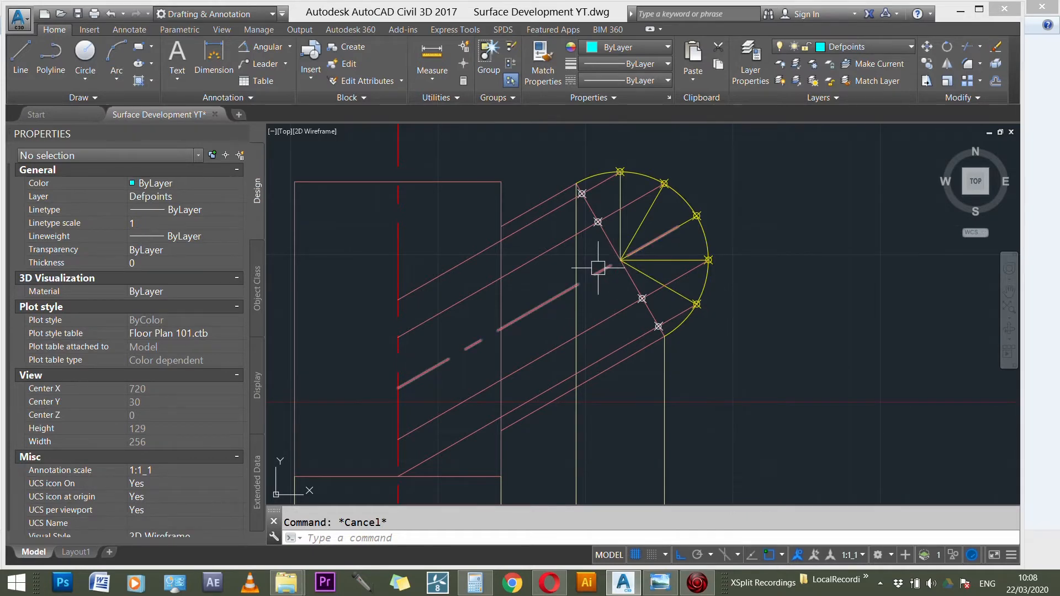
click(618, 261)
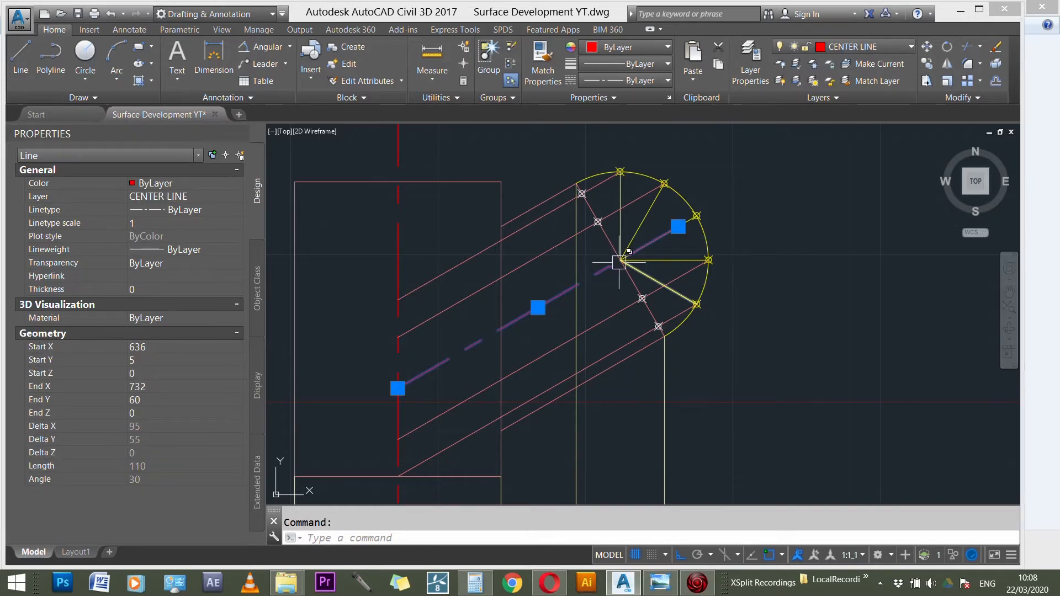
click(618, 260)
scroll(617, 262, up, 4)
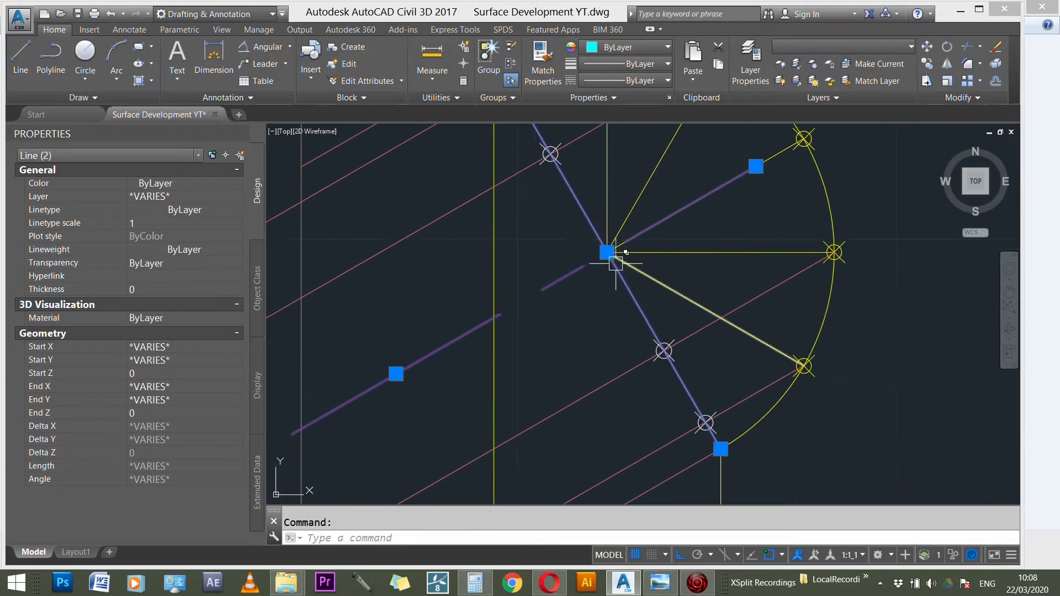
scroll(576, 276, down, 4)
scroll(601, 246, up, 3)
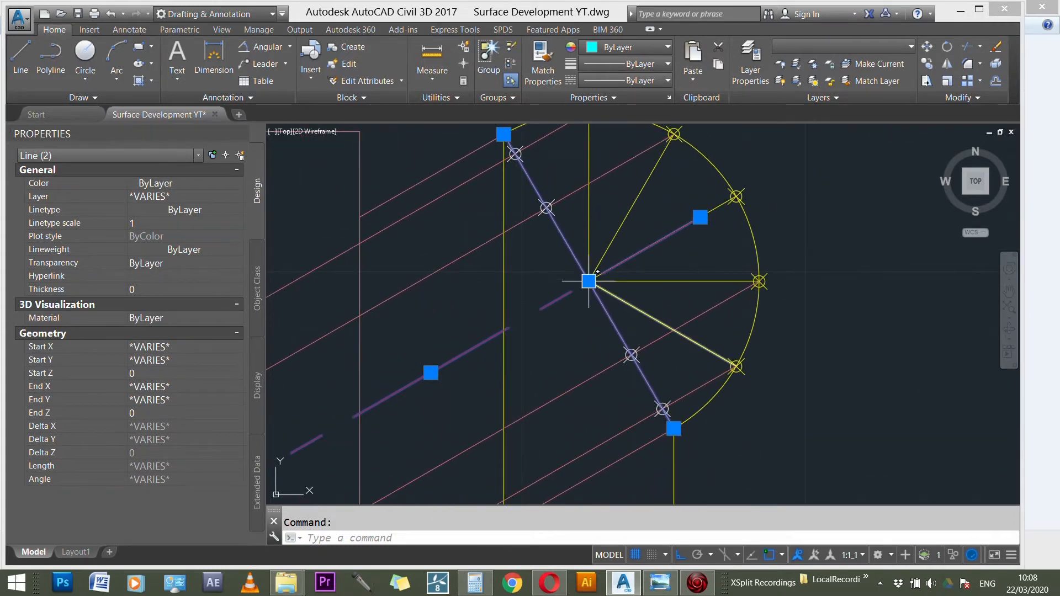
scroll(588, 282, down, 3)
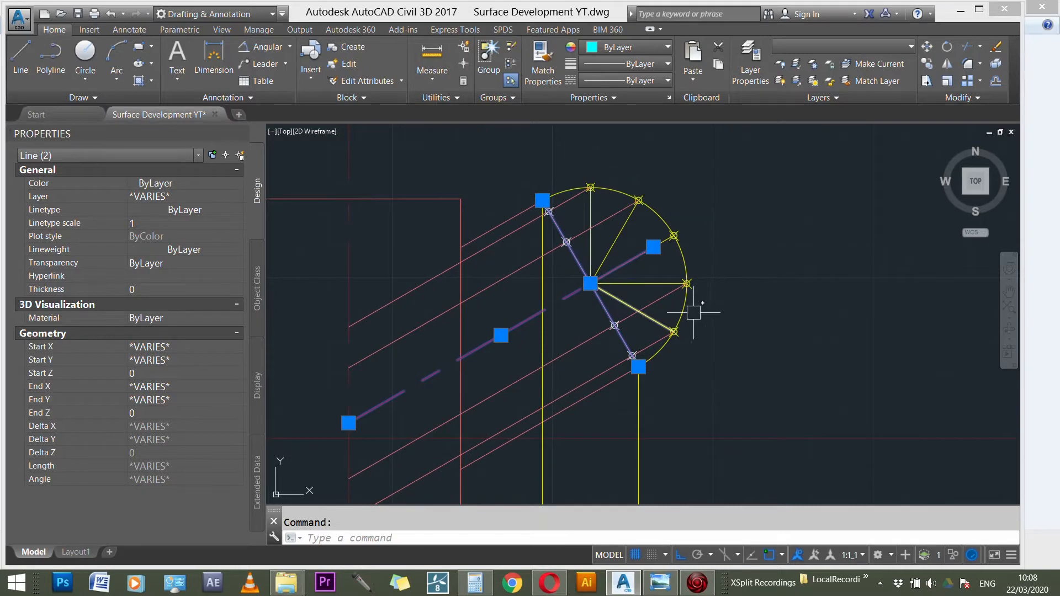
- Examine the division points on the branch's end semicircle and the radial lines joining them to the centre
click(685, 265)
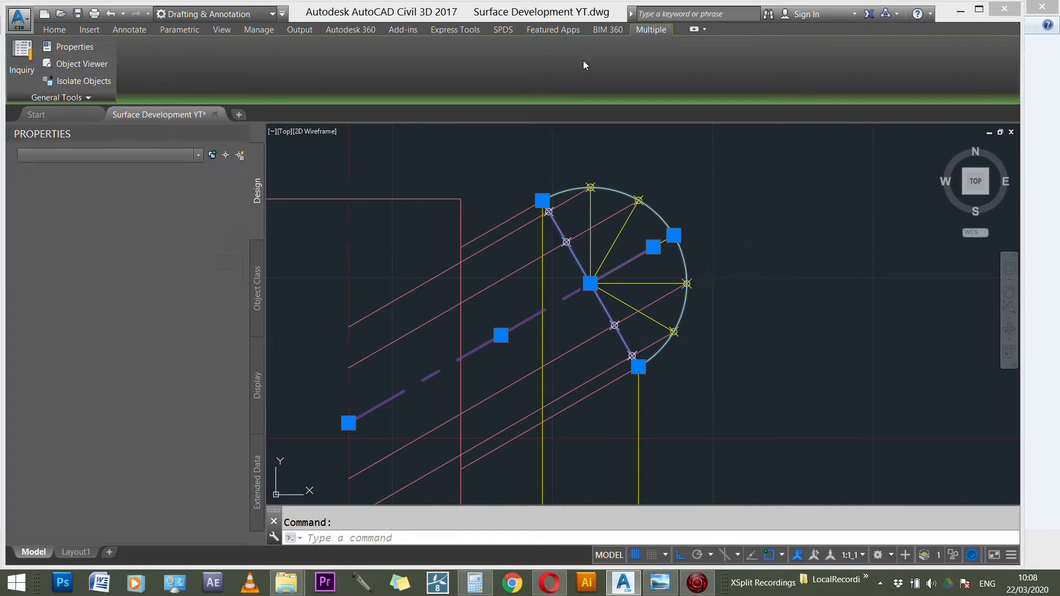
key(Escape)
scroll(671, 193, down, 3)
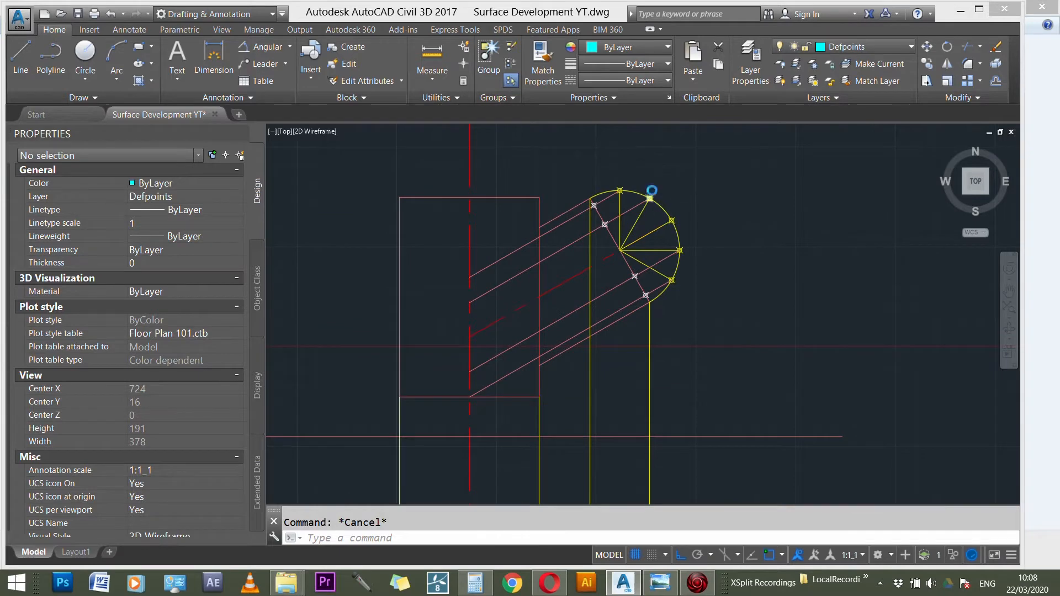
scroll(652, 191, up, 3)
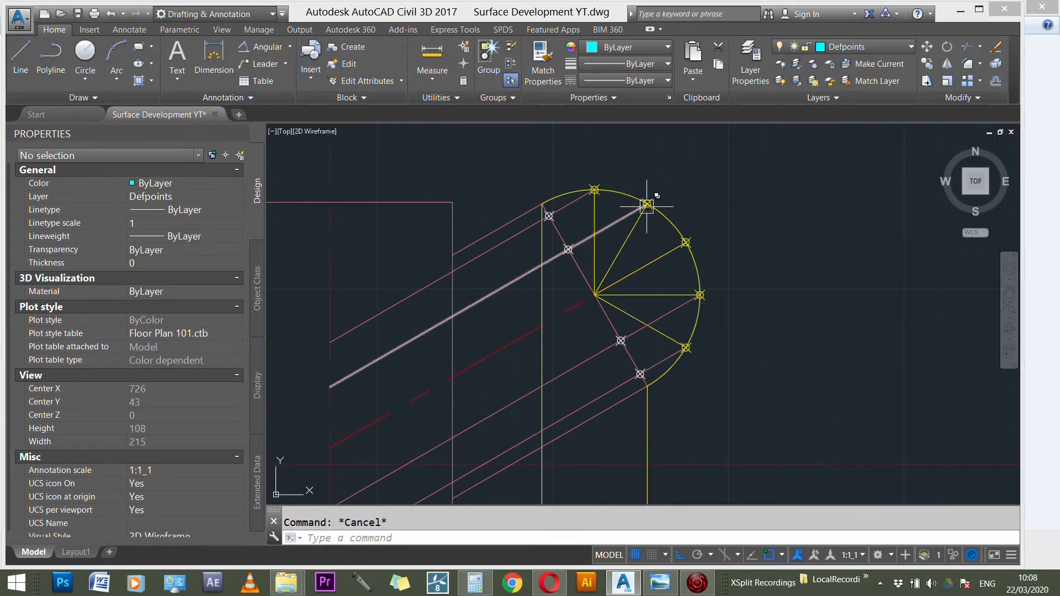
mouse_move(626, 247)
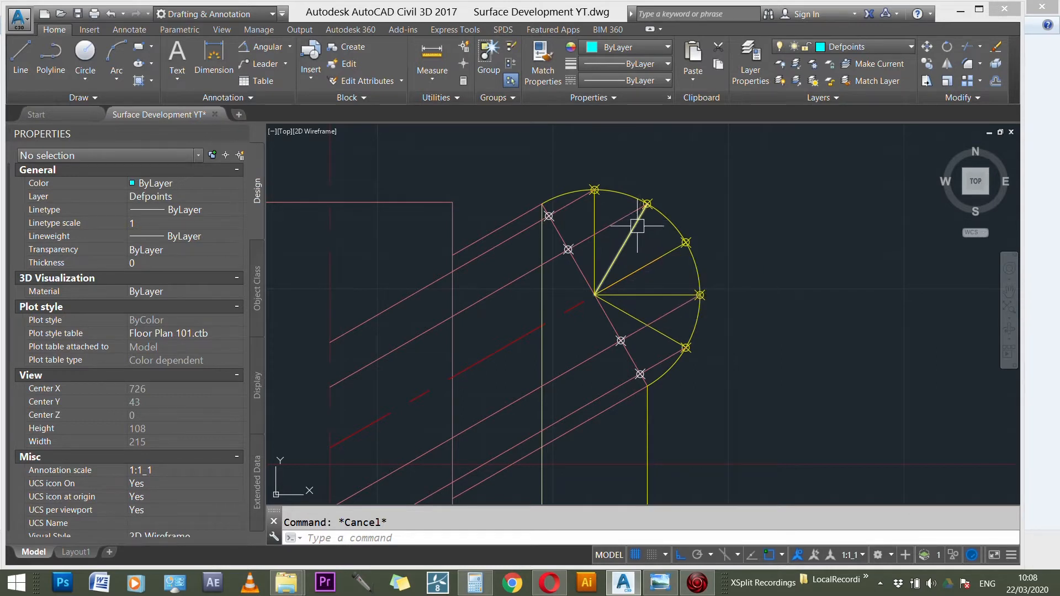
click(608, 274)
click(594, 260)
click(641, 269)
click(645, 287)
click(631, 293)
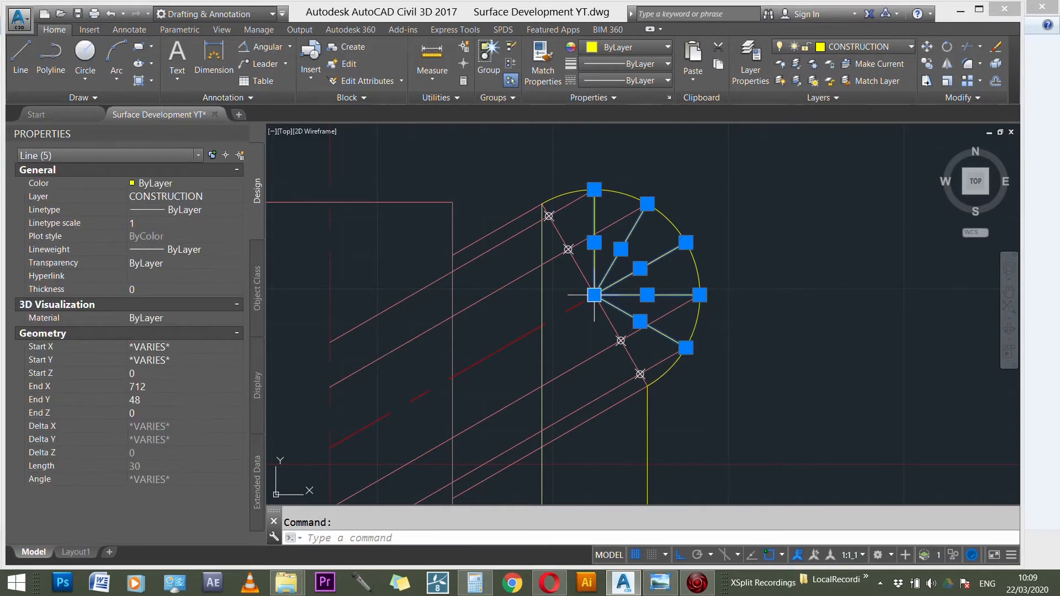
key(Escape)
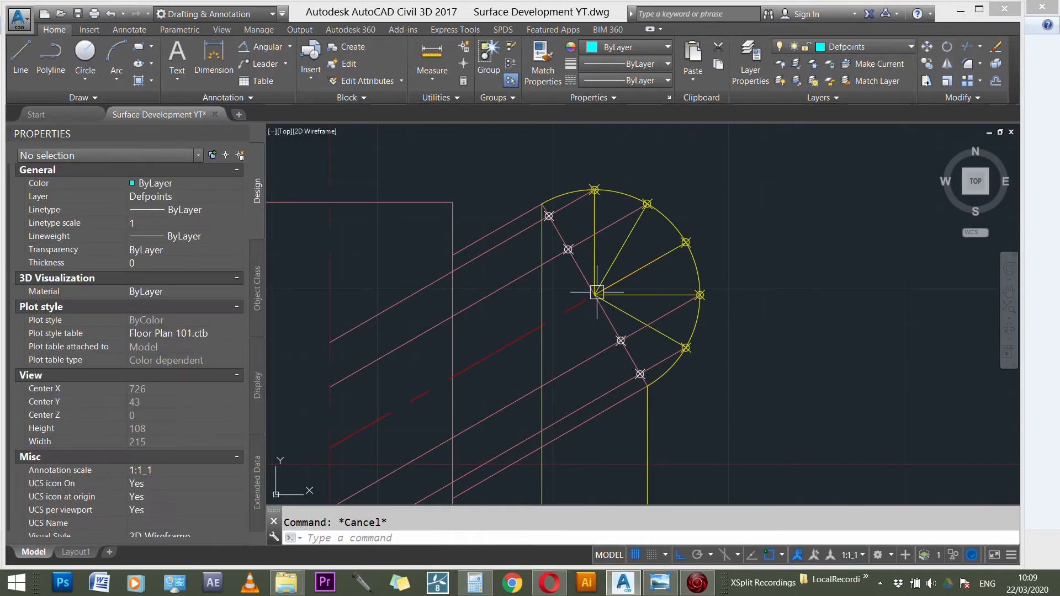
- Examine the branch's two edge lines and the four projection lines running parallel to its centre line
scroll(520, 216, up, 1)
click(514, 217)
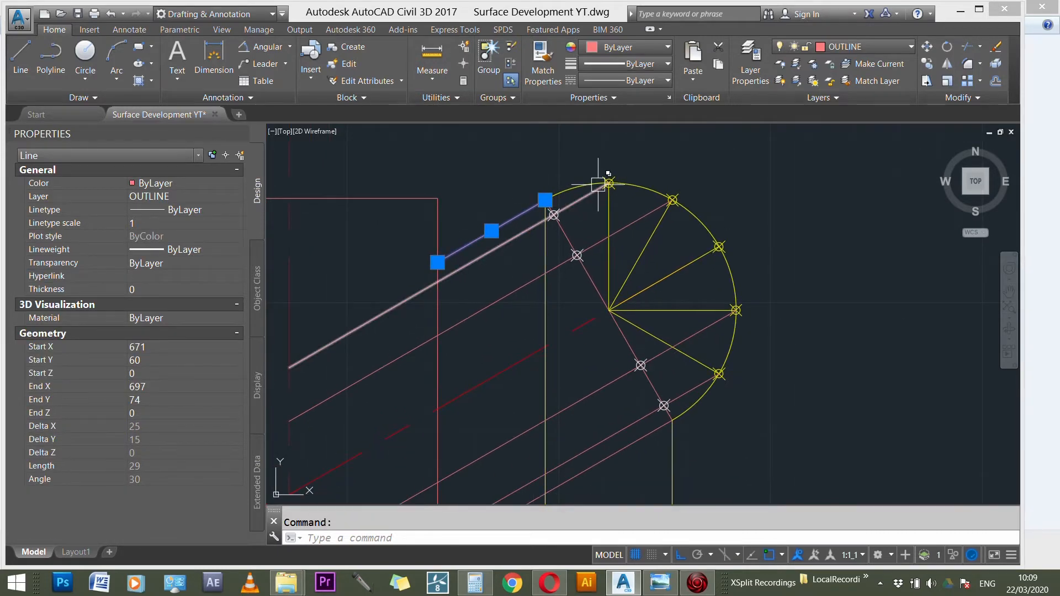
scroll(598, 184, down, 2)
scroll(598, 184, down, 1)
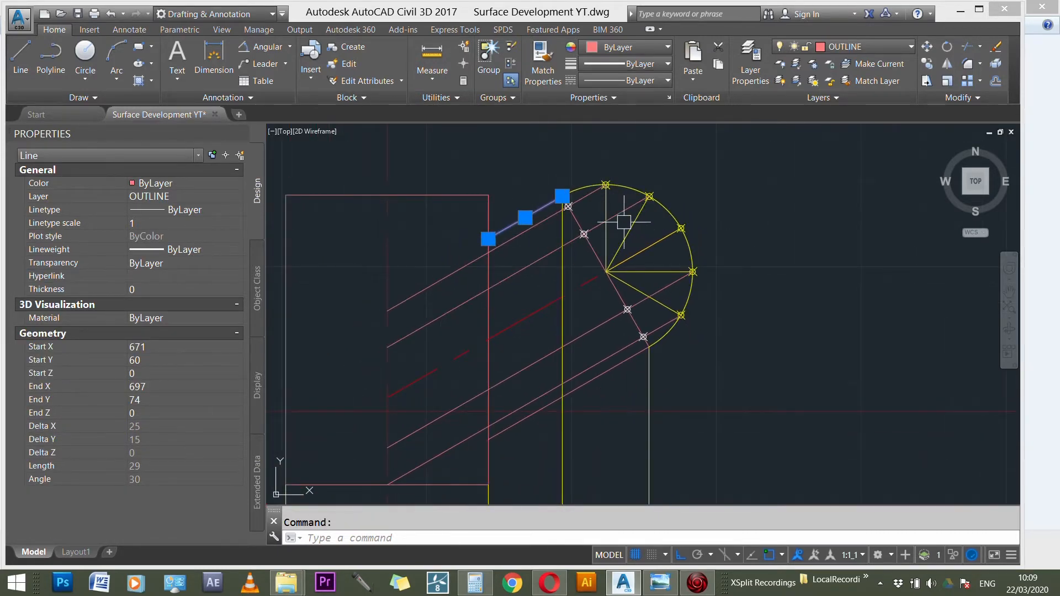
click(588, 199)
click(545, 256)
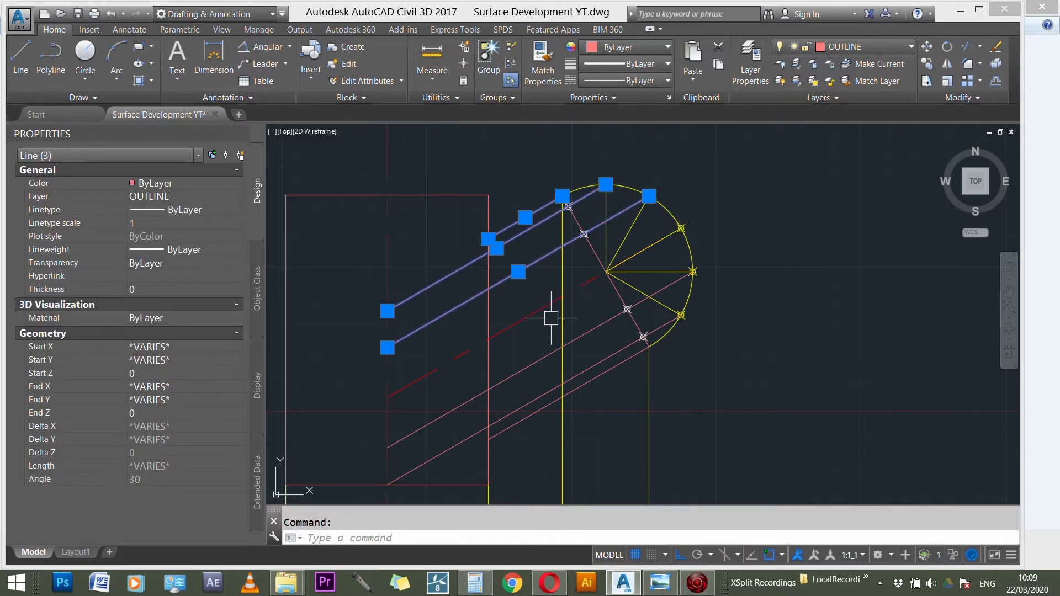
click(577, 337)
click(596, 366)
click(597, 379)
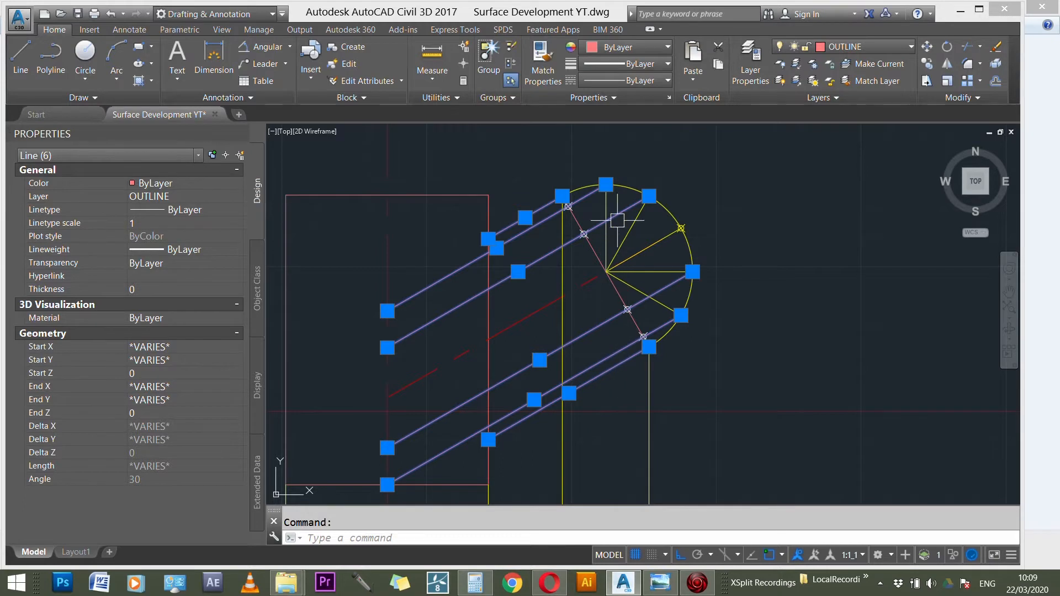
key(Escape)
- Examine the marked points where the projection lines cross the branch's outer end line
scroll(618, 201, up, 3)
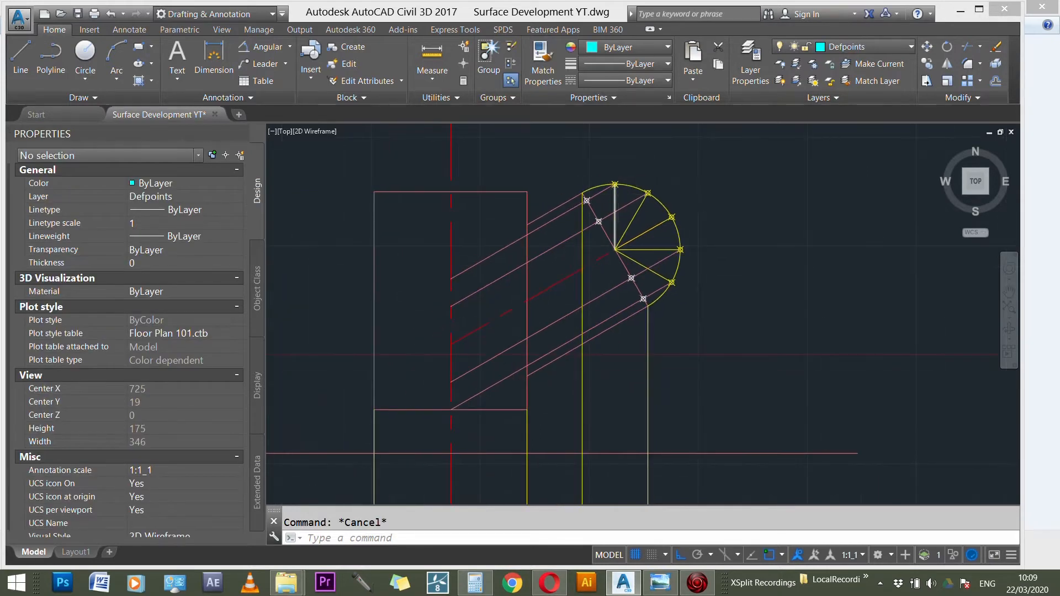
scroll(552, 195, up, 5)
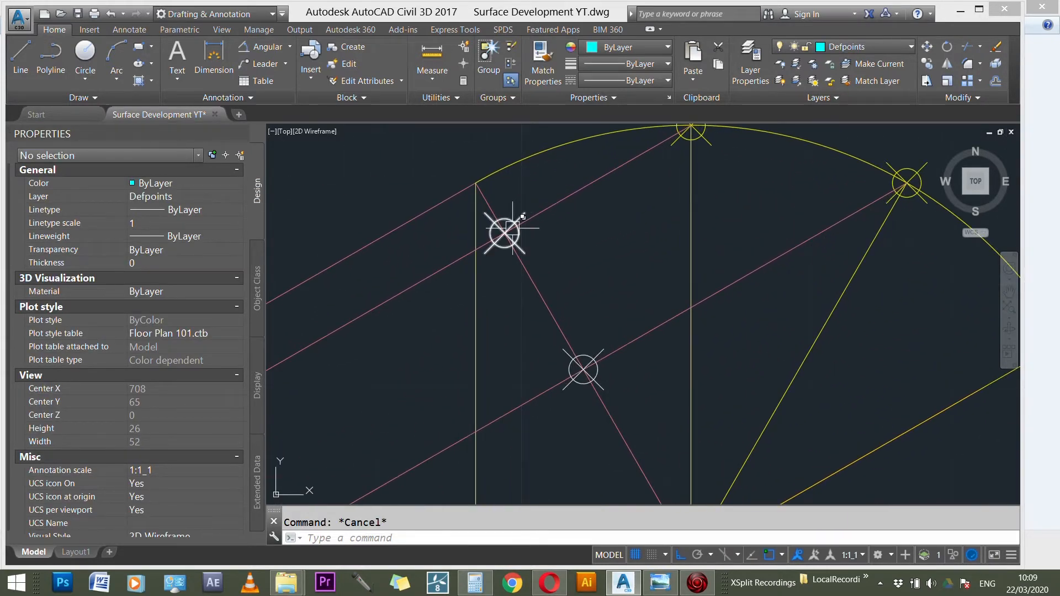
scroll(507, 206, down, 2)
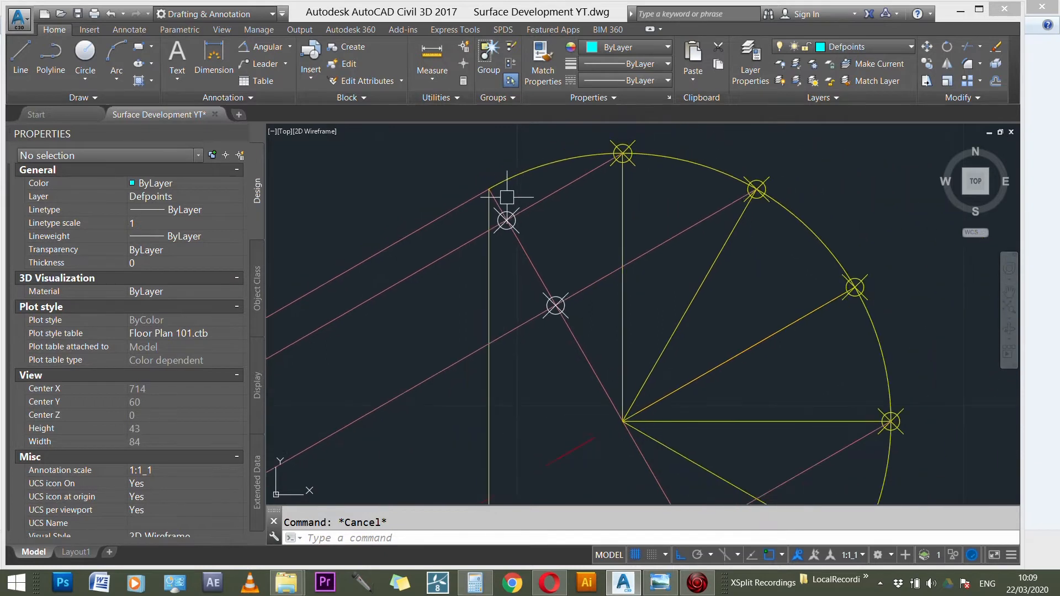
click(555, 188)
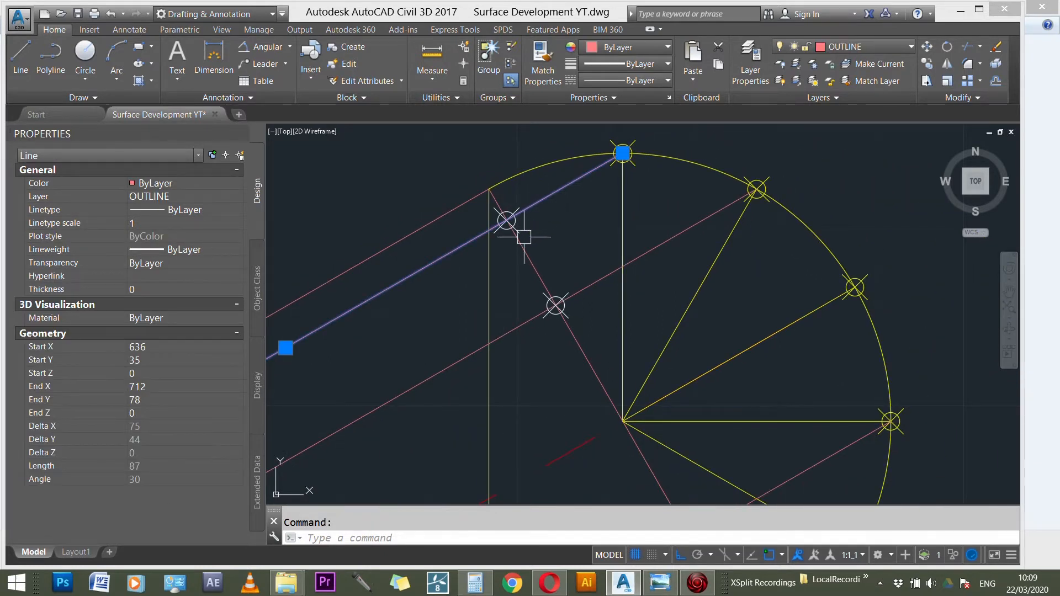
scroll(570, 199, down, 1)
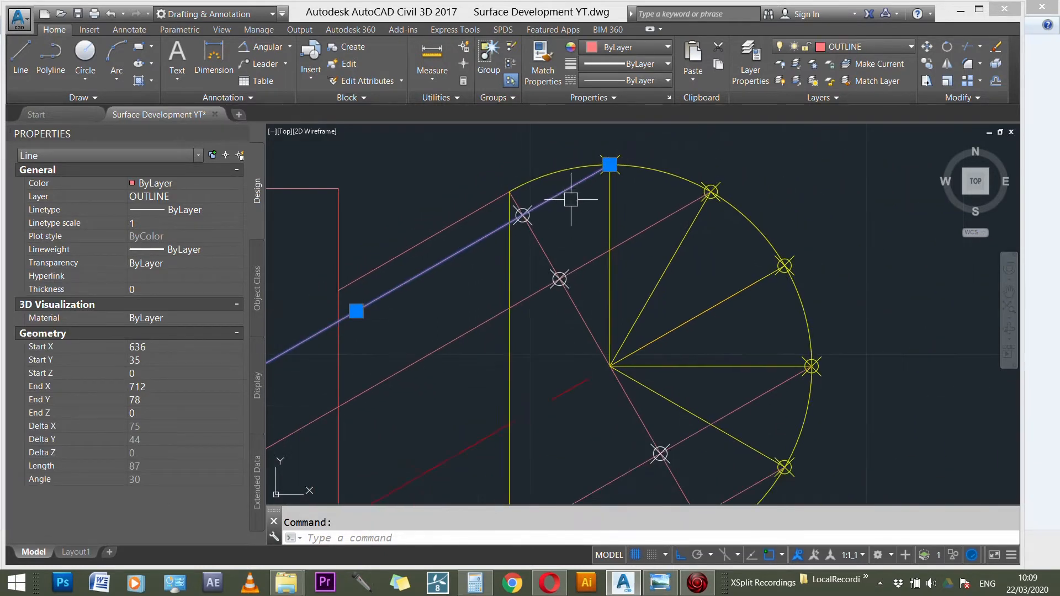
click(540, 233)
scroll(568, 172, down, 2)
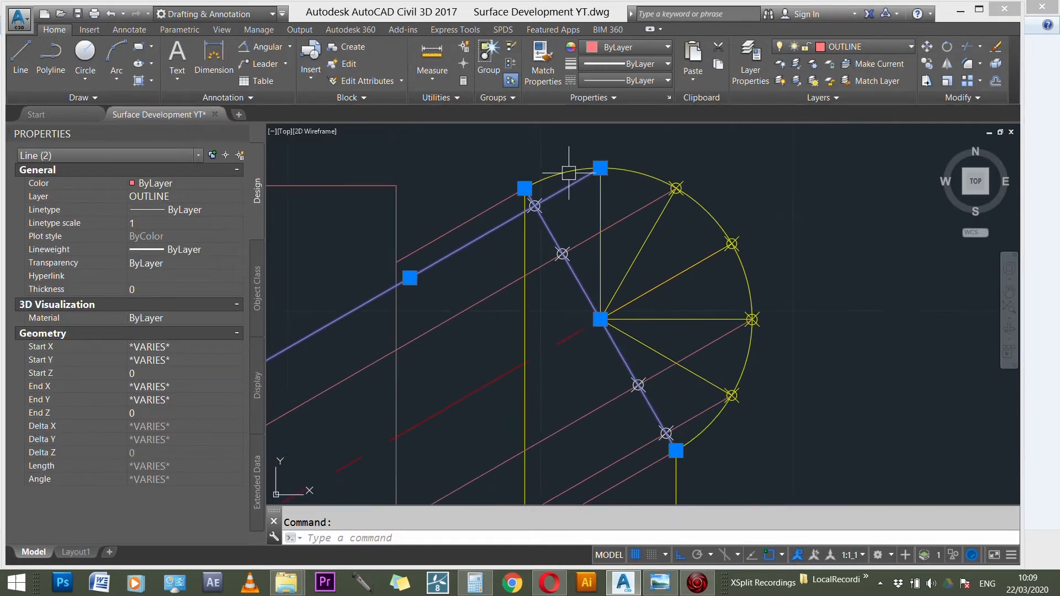
scroll(565, 174, up, 3)
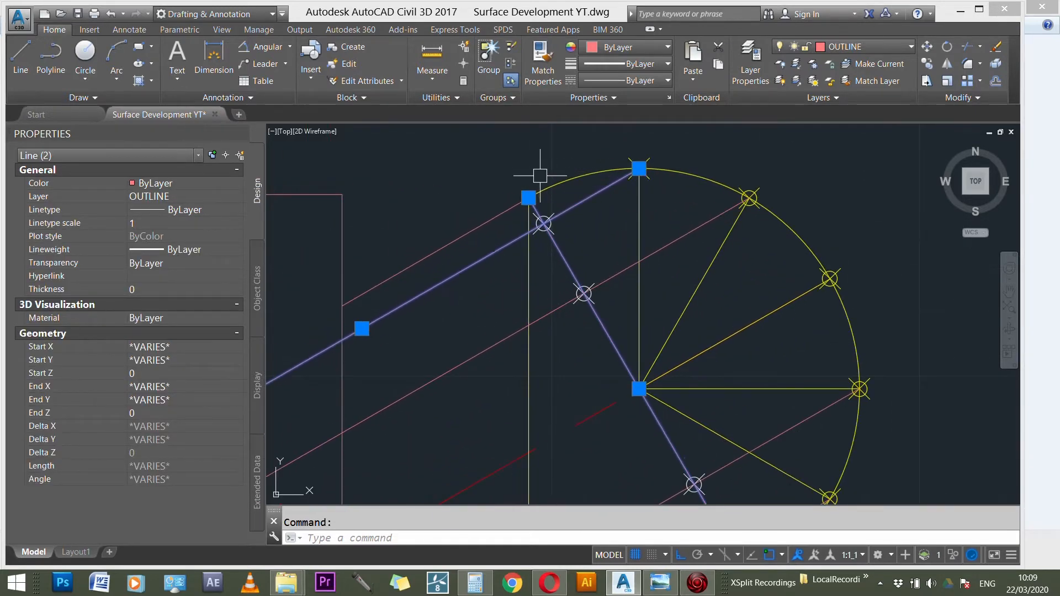
scroll(586, 317, up, 2)
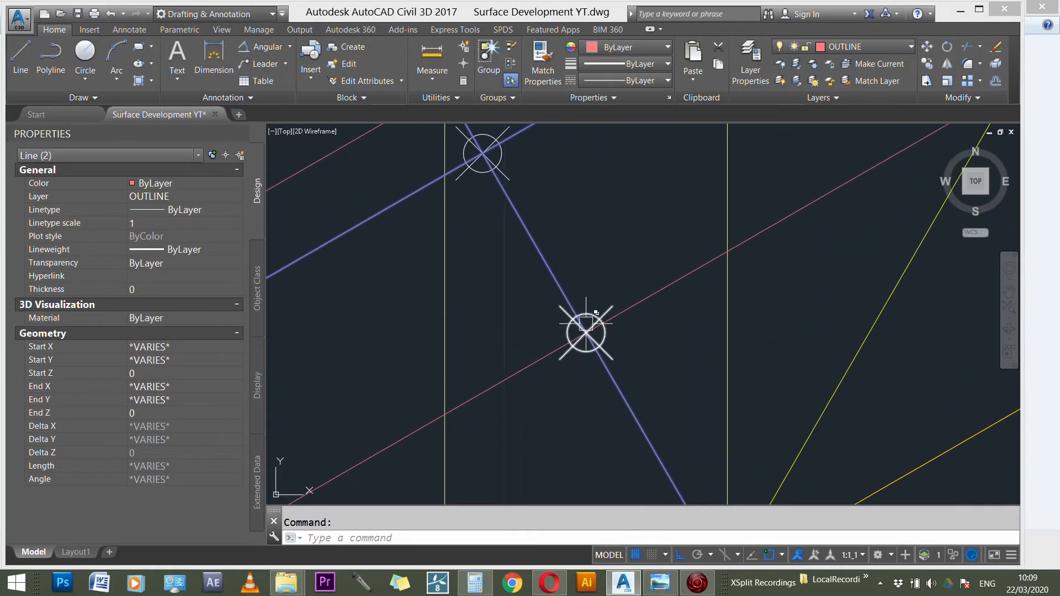
scroll(558, 319, down, 4)
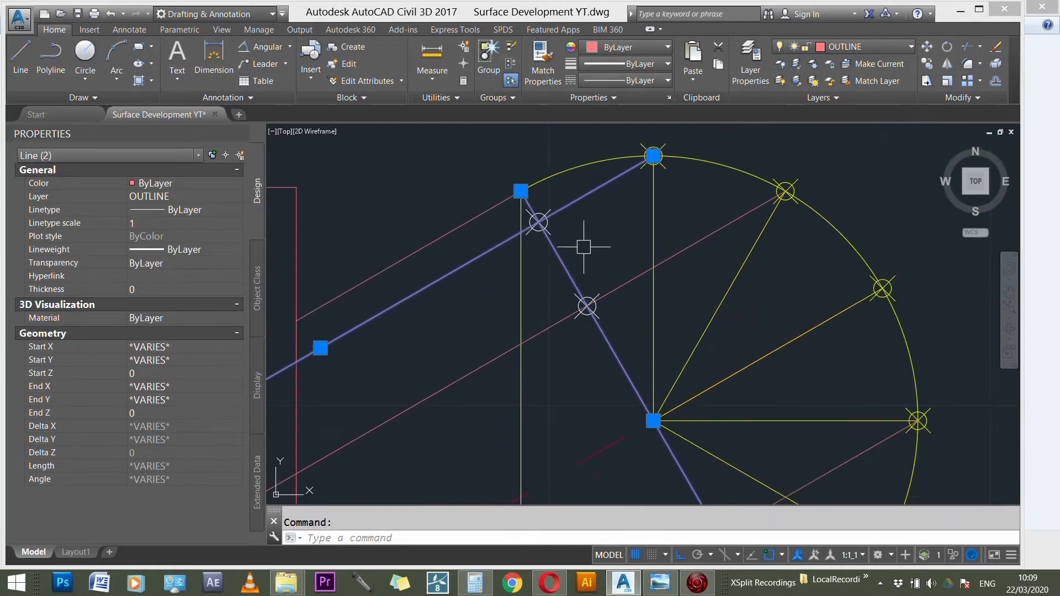
key(Escape)
scroll(563, 204, down, 4)
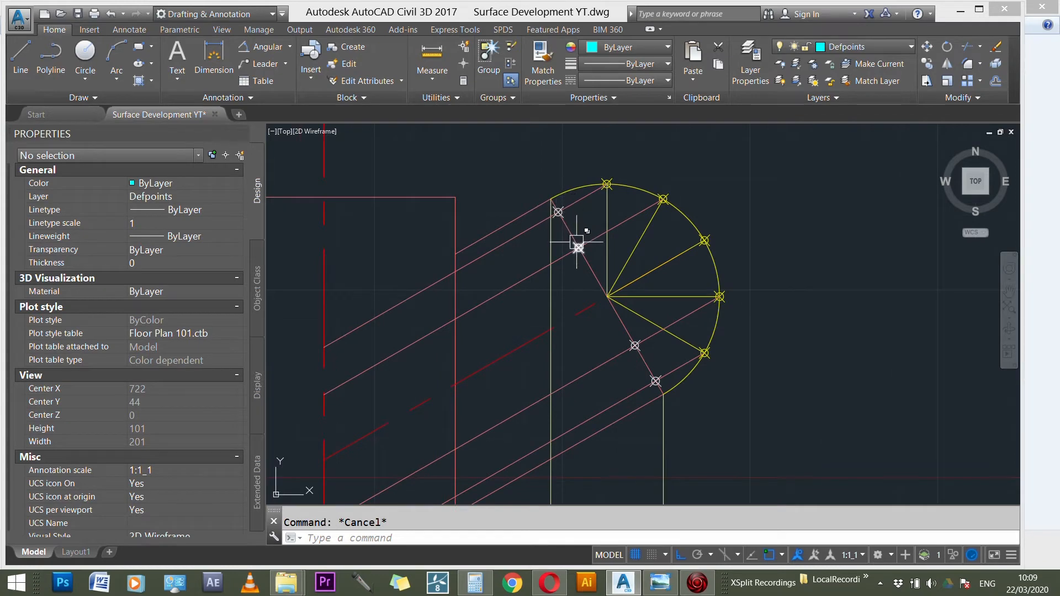
scroll(640, 347, up, 3)
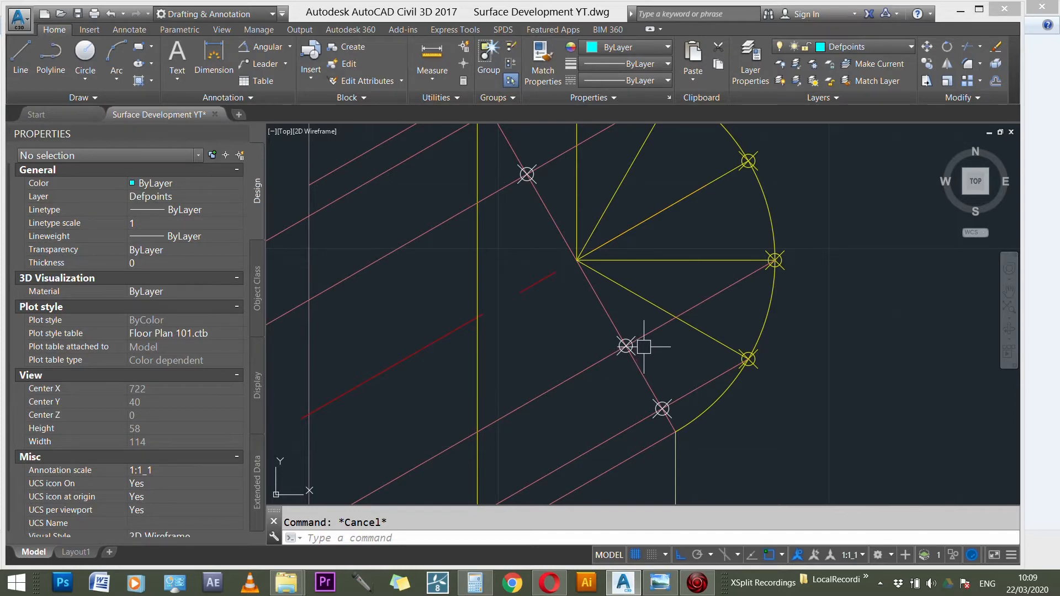
scroll(629, 342, down, 2)
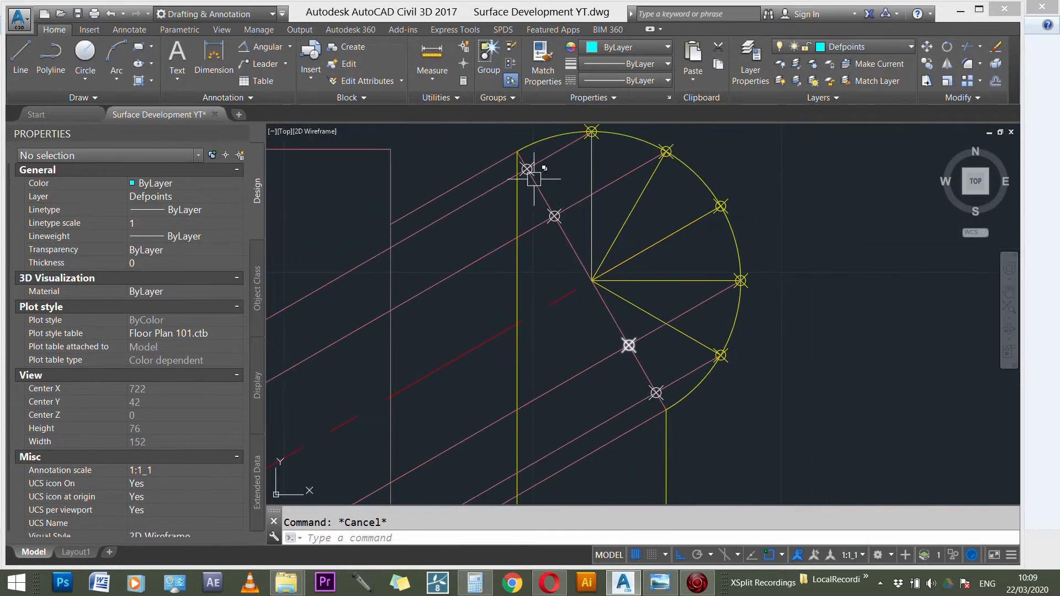
- Copy the vertical construction line at the end line's upper corner to the first intersection point
scroll(515, 166, up, 1)
text(o)
key(Return)
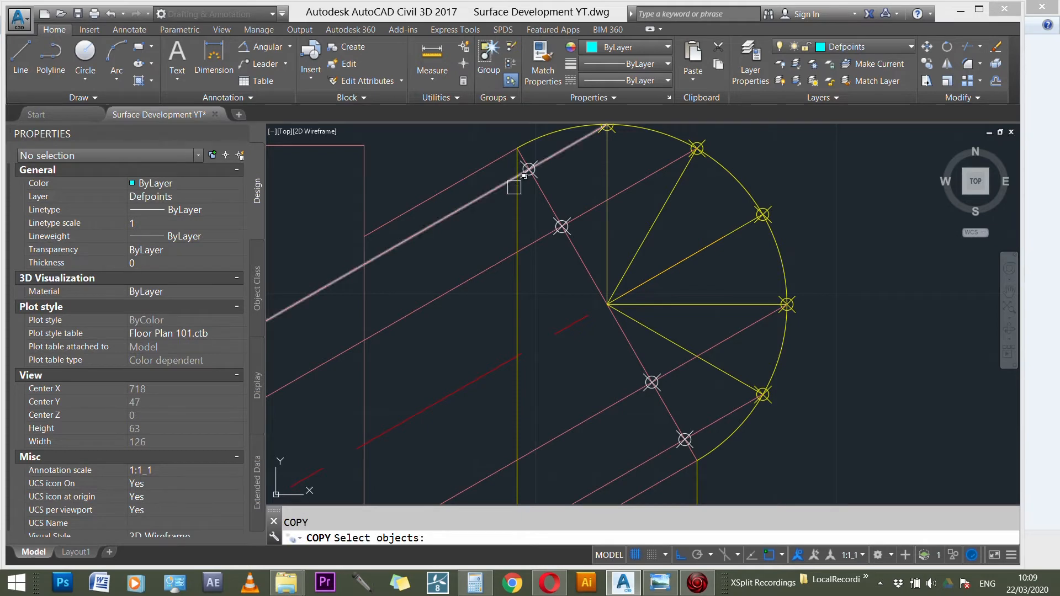
click(518, 158)
key(Return)
click(529, 170)
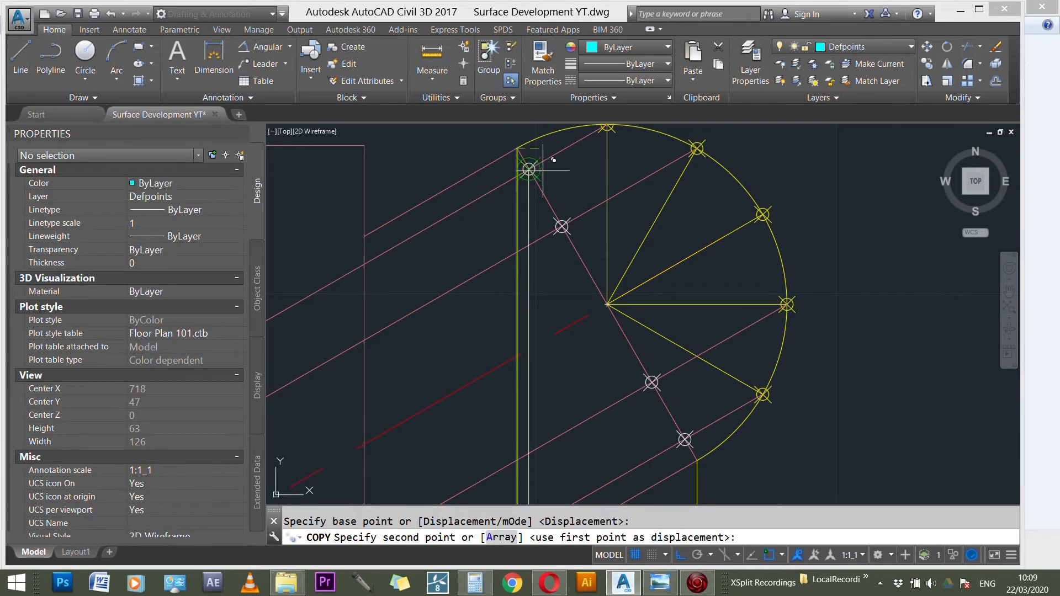
scroll(532, 168, up, 3)
click(529, 170)
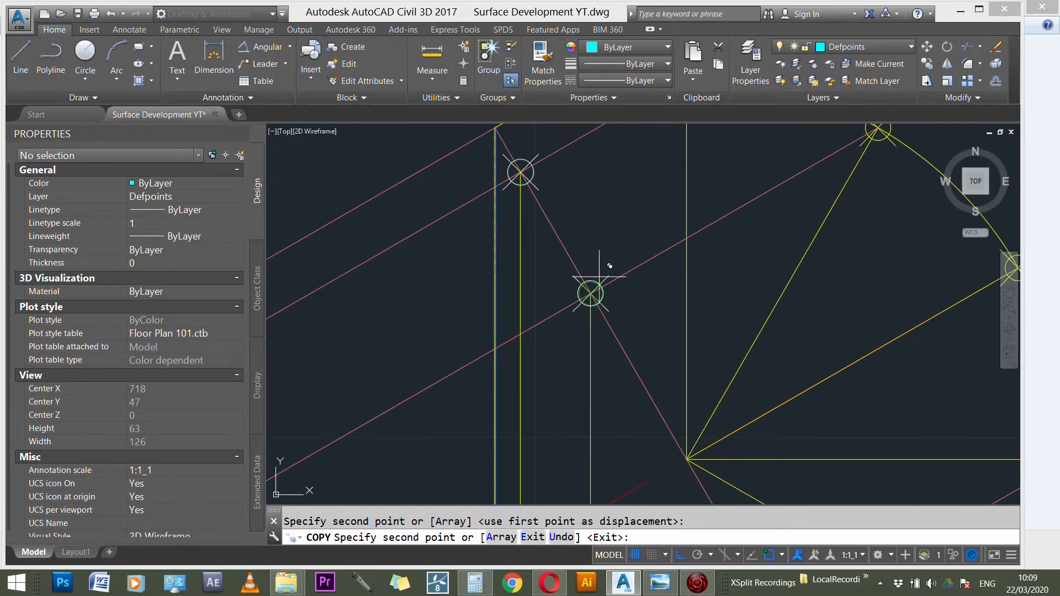
- Place further copies of the vertical construction line at the other three intersection points and at the end semicircle's centre
scroll(555, 166, down, 3)
click(622, 317)
scroll(575, 154, down, 1)
scroll(653, 339, up, 3)
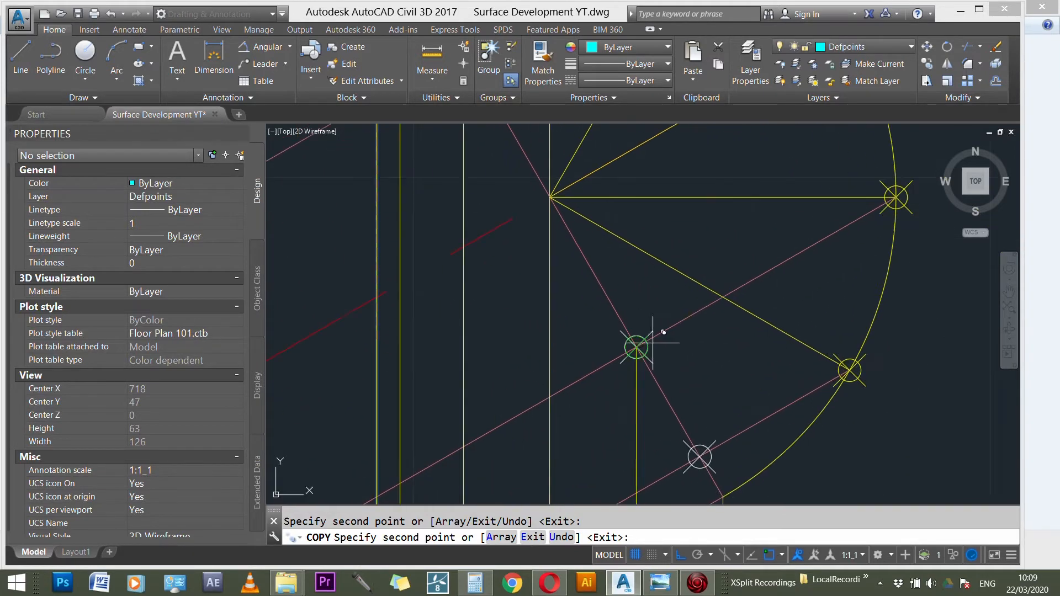
scroll(622, 253, down, 2)
click(657, 355)
scroll(665, 281, down, 2)
scroll(629, 226, down, 7)
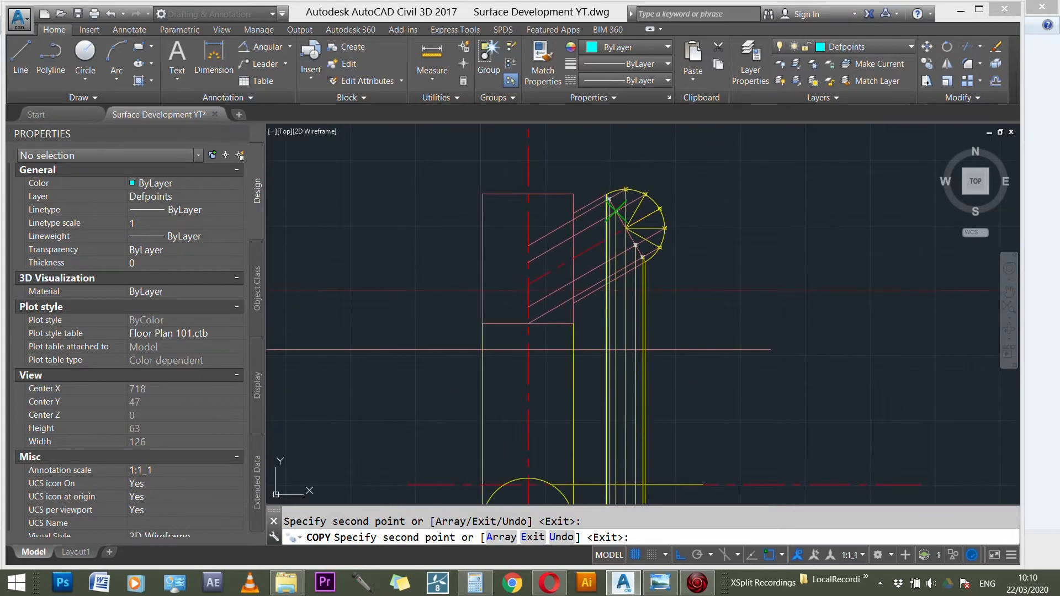
key(Escape)
scroll(627, 257, up, 3)
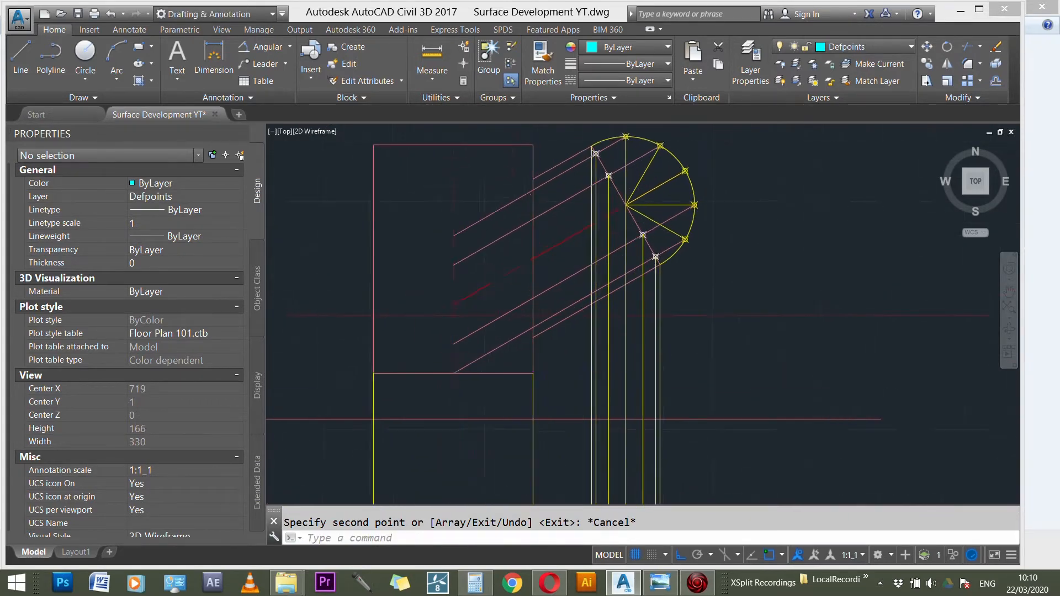
- Move the vertical line through the end semicircle's centre to the CENTER LINE layer
click(625, 332)
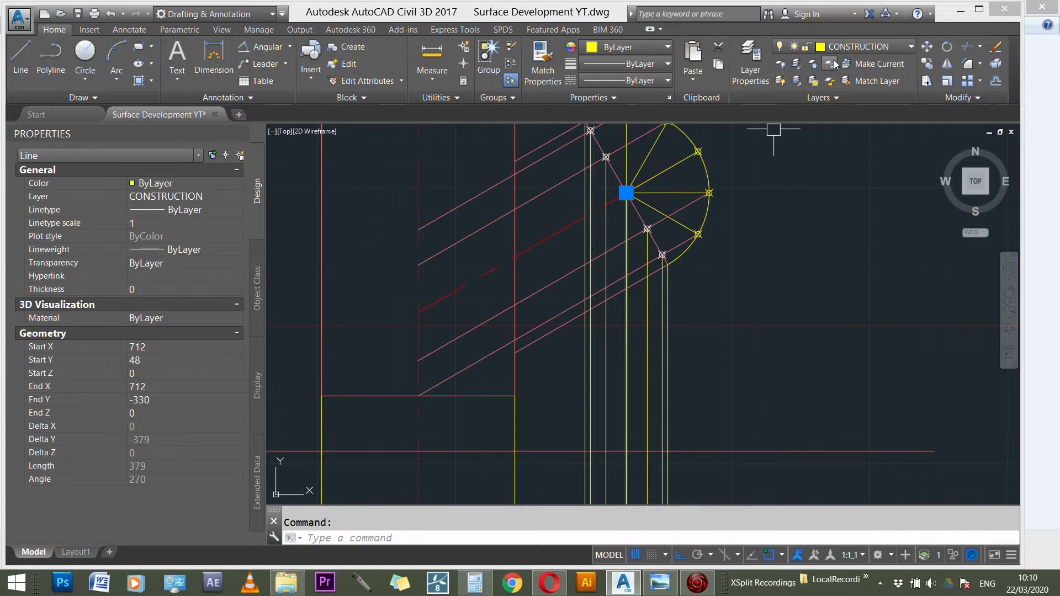
click(839, 48)
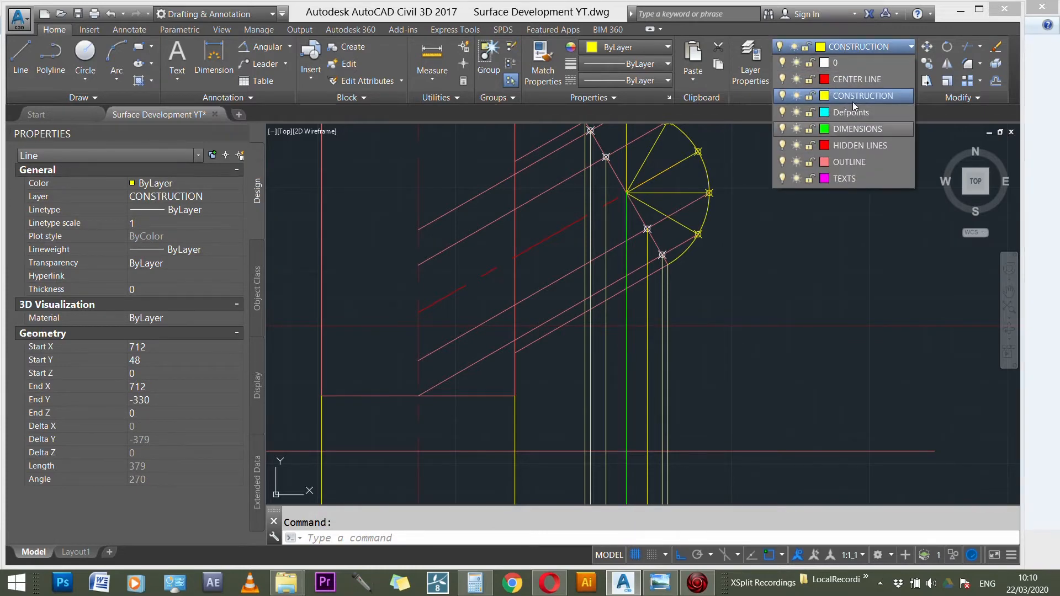
click(859, 80)
key(Escape)
- Examine where the vertical projection lines cross the branch's horizontal edge and centre lines beside the main pipe's circle
scroll(733, 196, down, 2)
scroll(716, 168, down, 2)
scroll(677, 462, up, 3)
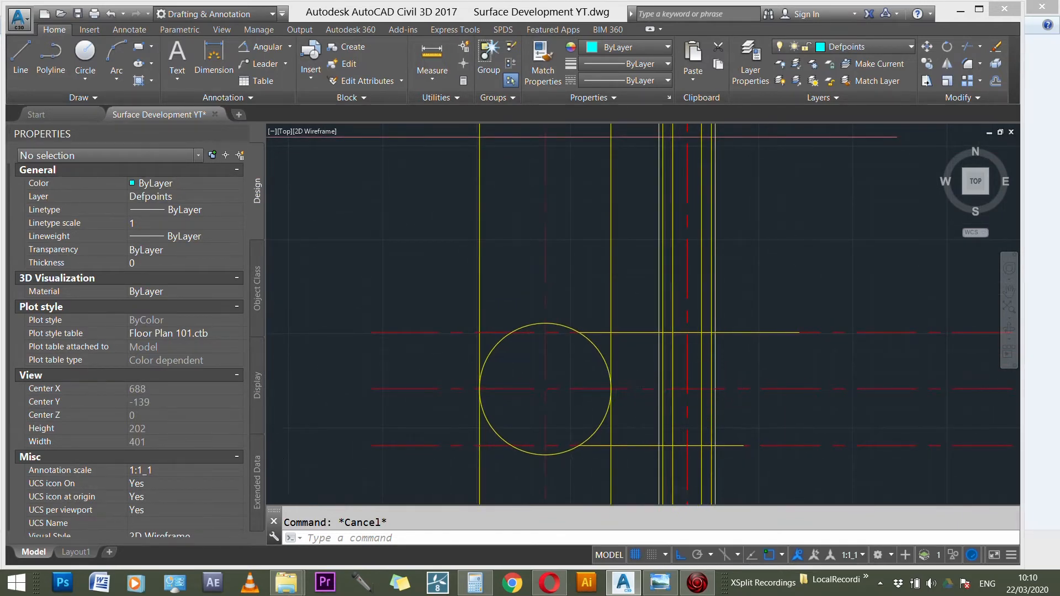
scroll(634, 371, down, 5)
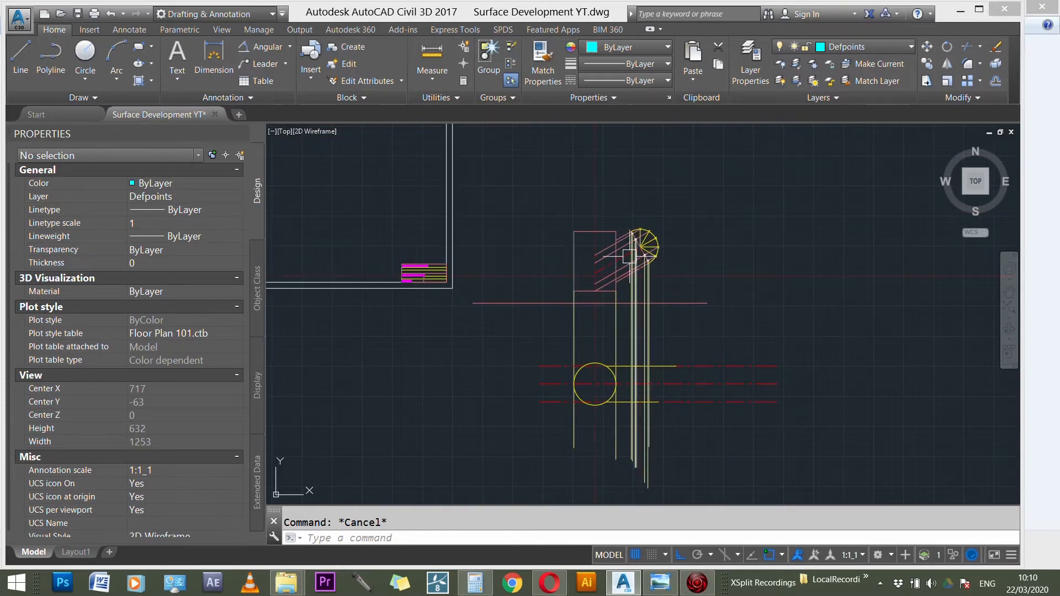
scroll(650, 354, up, 2)
scroll(636, 418, up, 4)
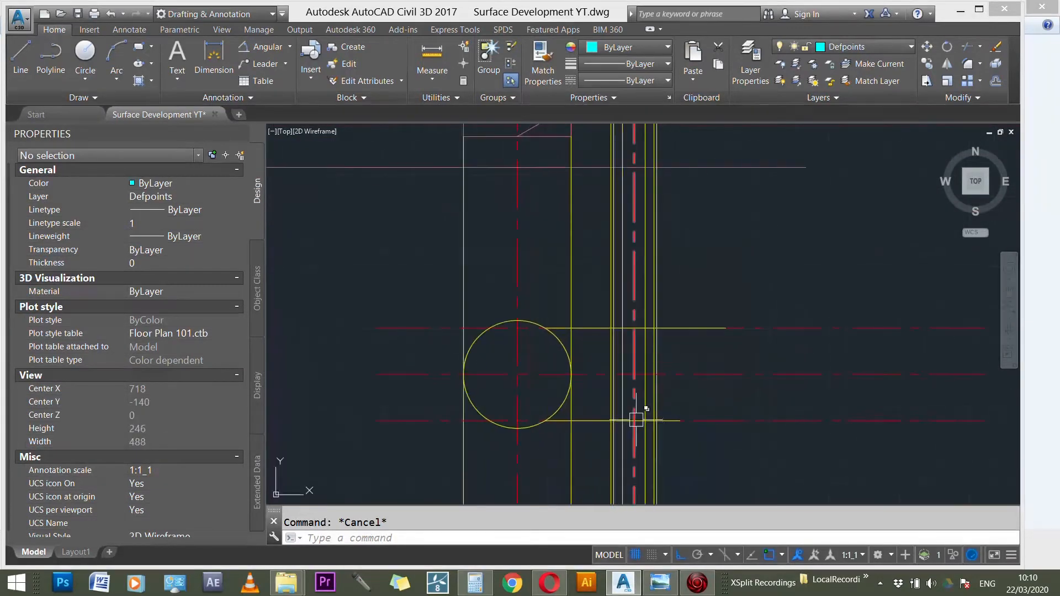
scroll(629, 432, up, 2)
scroll(635, 432, down, 2)
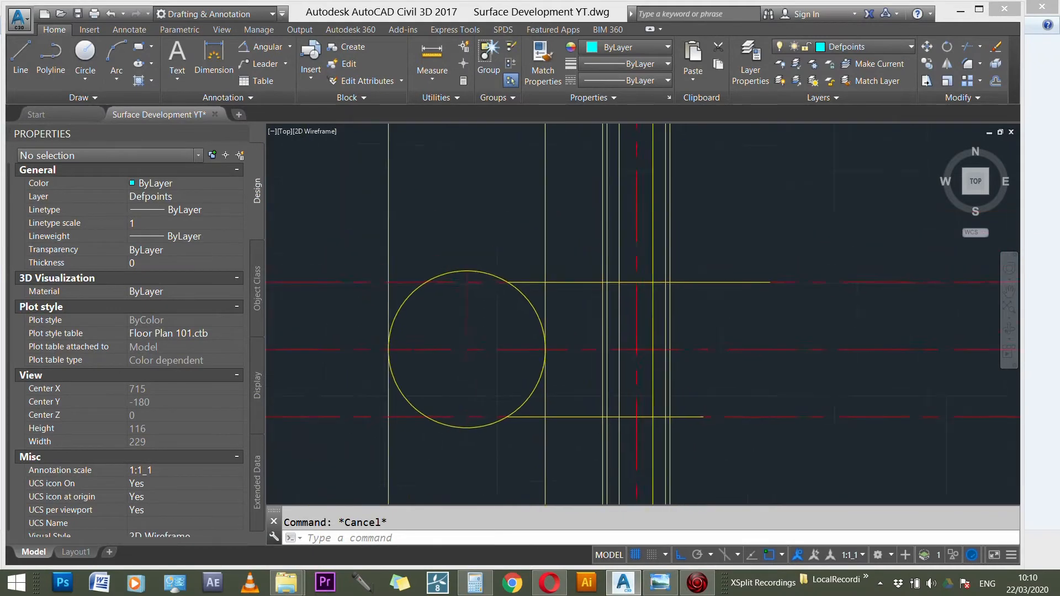
scroll(647, 425, down, 2)
scroll(586, 366, up, 4)
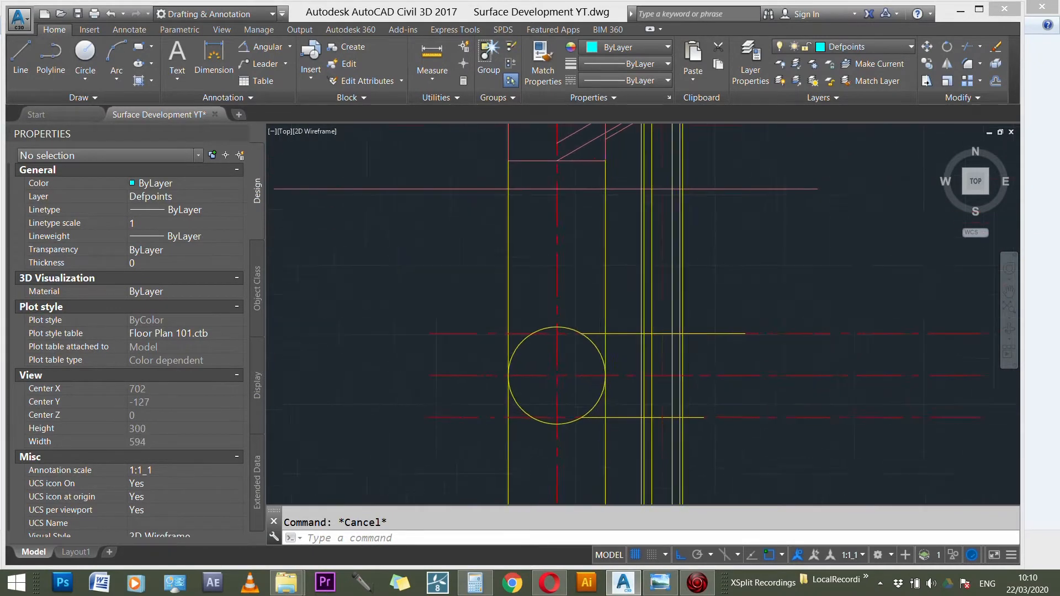
- Try to divide the main pipe's plan-view circle into 12 equal segments
mouse_move(591, 293)
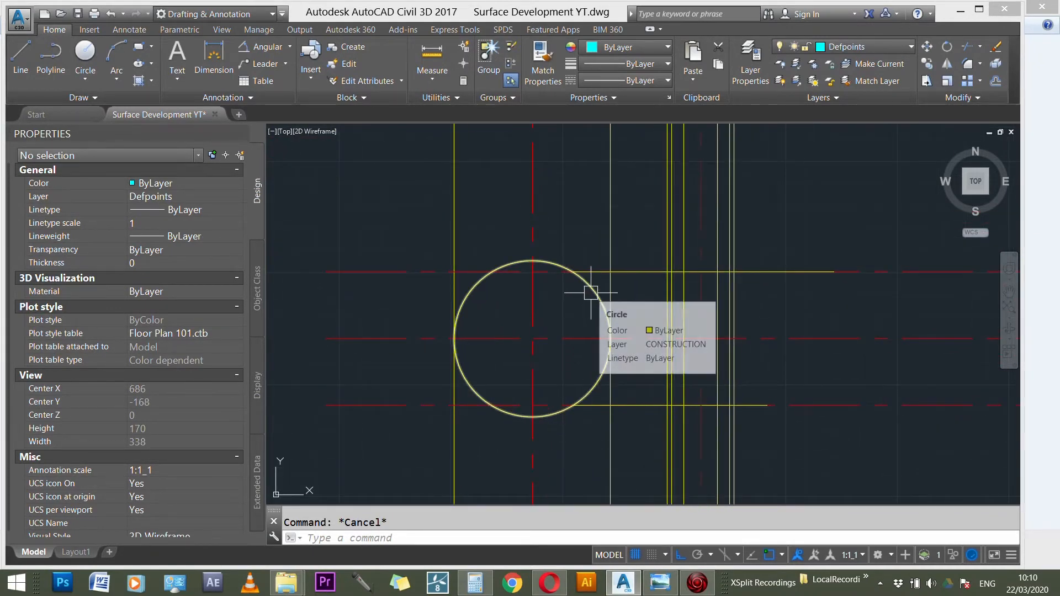
click(591, 292)
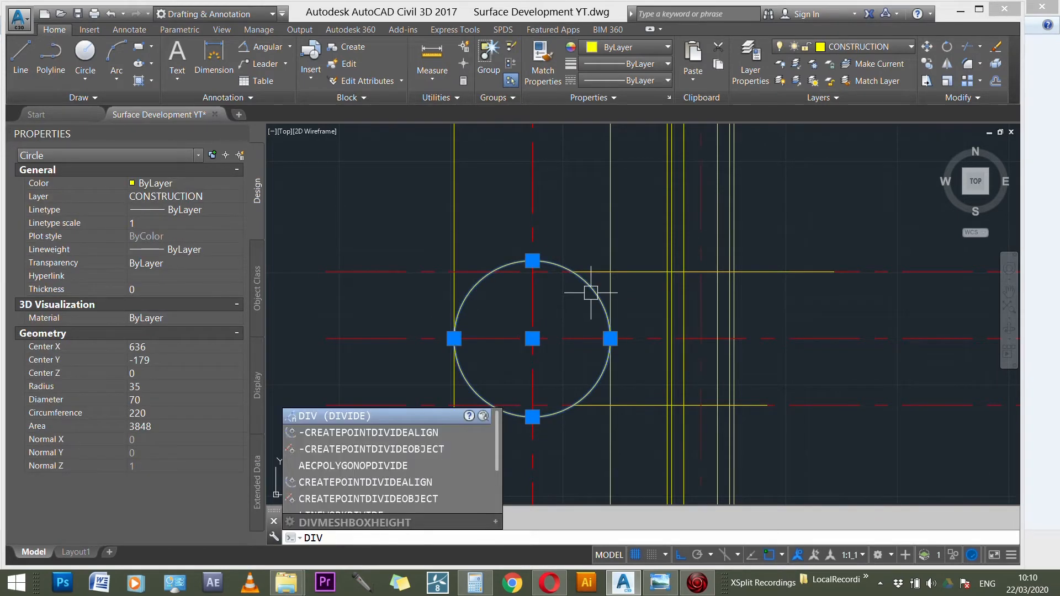
key(Return)
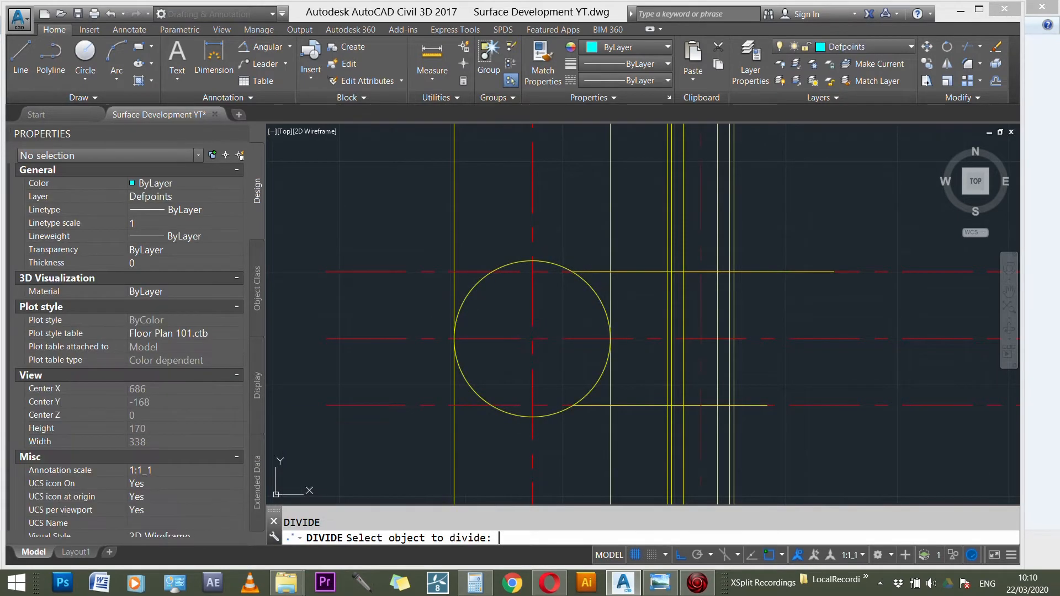
click(591, 292)
text(12)
key(Return)
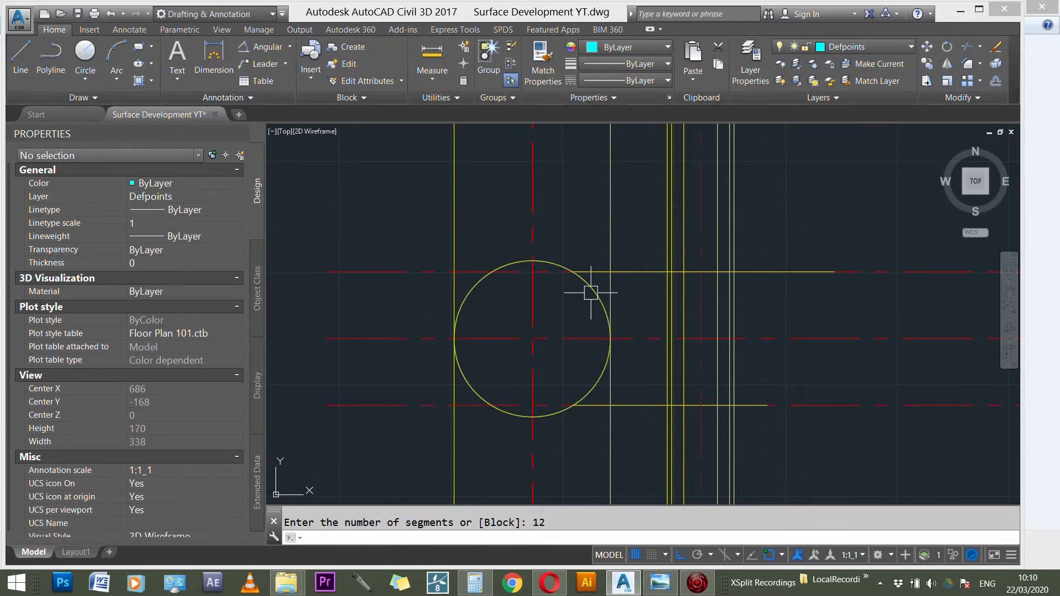
scroll(578, 297, up, 3)
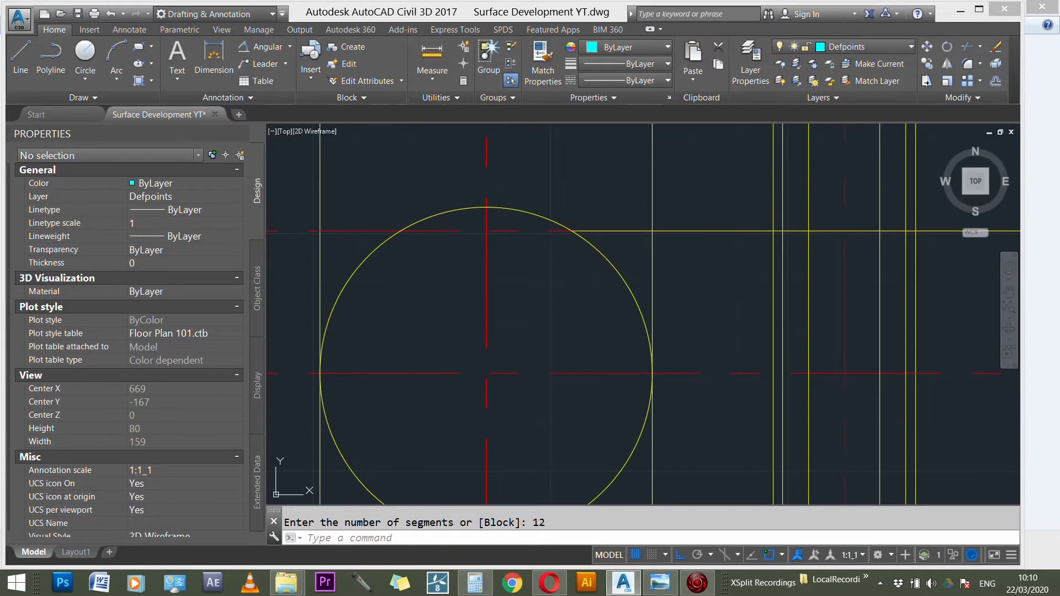
key(Escape)
- Make CONSTRUCTION the current layer and divide the main pipe's plan-view circle into 12 equal segments
click(890, 41)
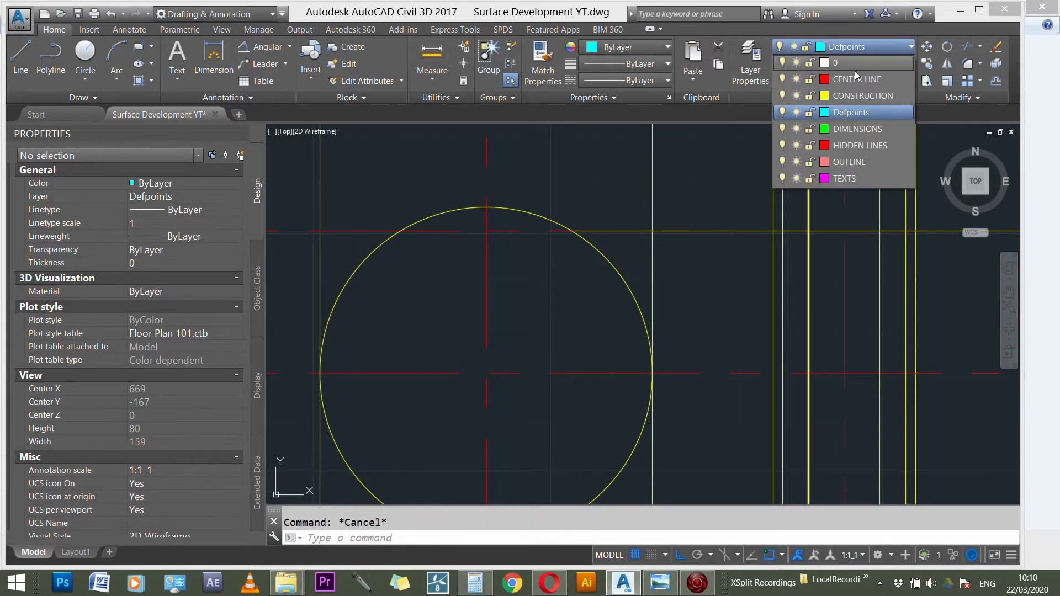
click(849, 95)
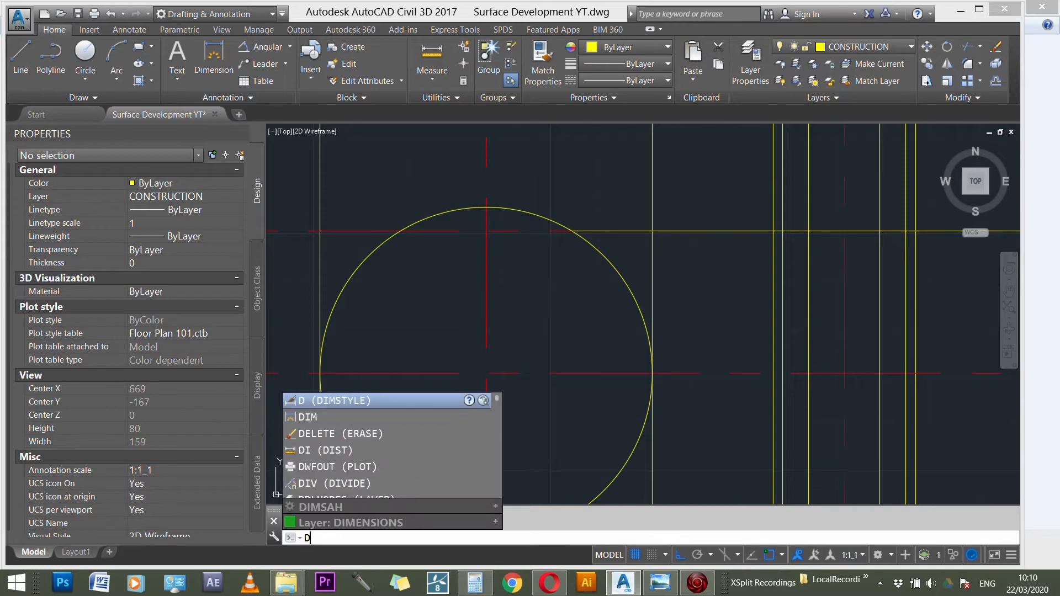
text(v)
key(Return)
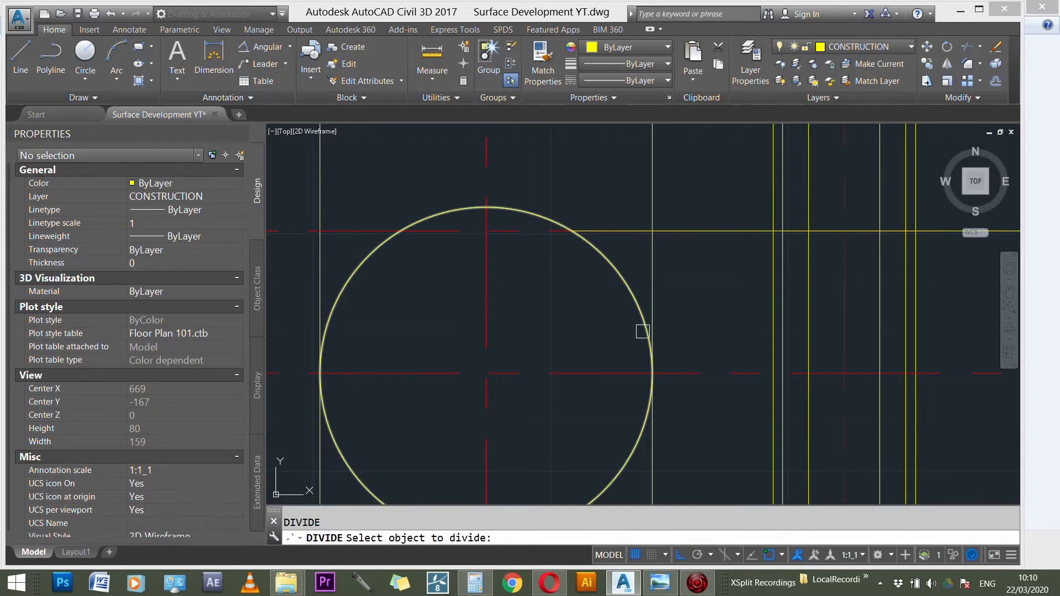
click(628, 283)
text(12)
key(Return)
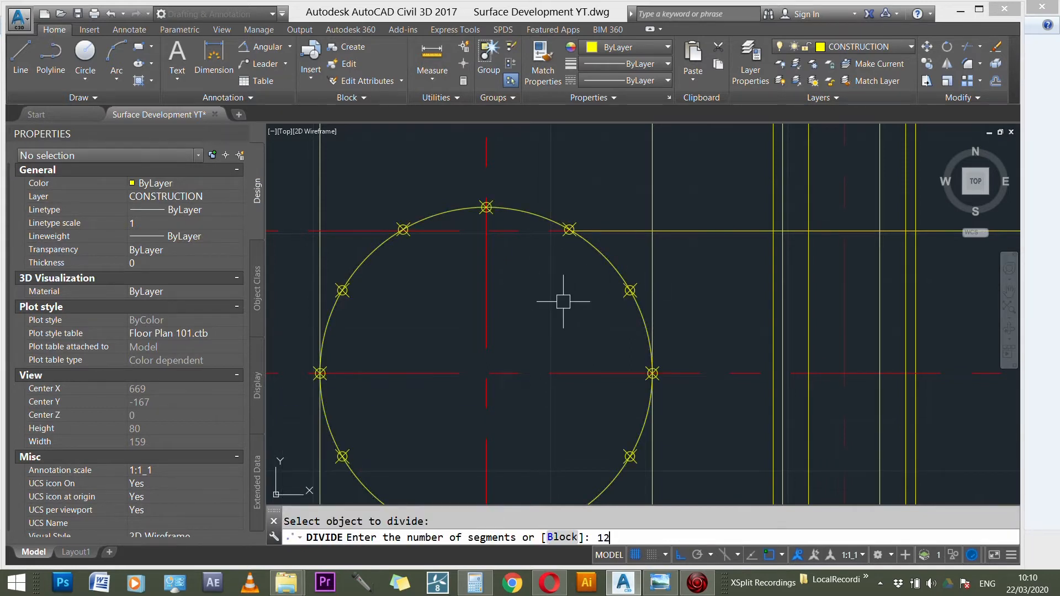
key(Escape)
scroll(571, 286, down, 3)
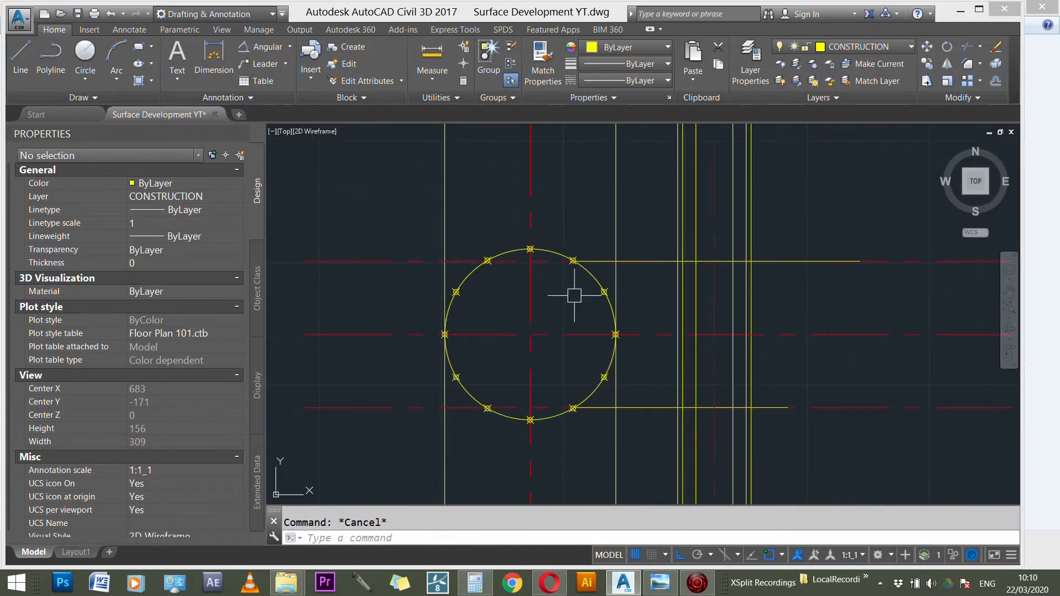
- Draw a line through the circle's centre from the 1 o'clock division point to the 7 o'clock division point
scroll(546, 240, up, 1)
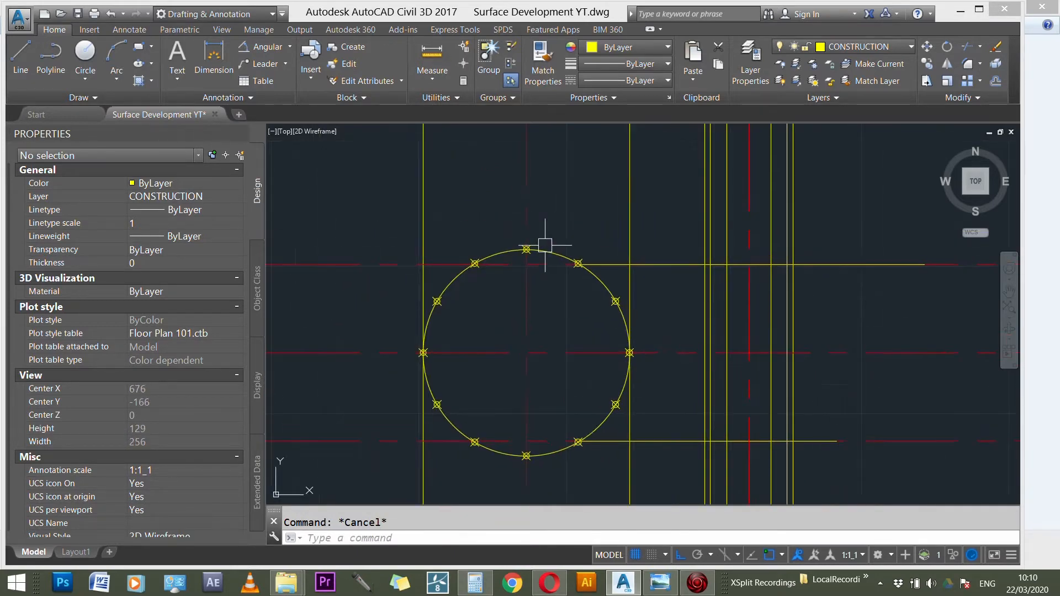
text(l)
key(Return)
click(576, 263)
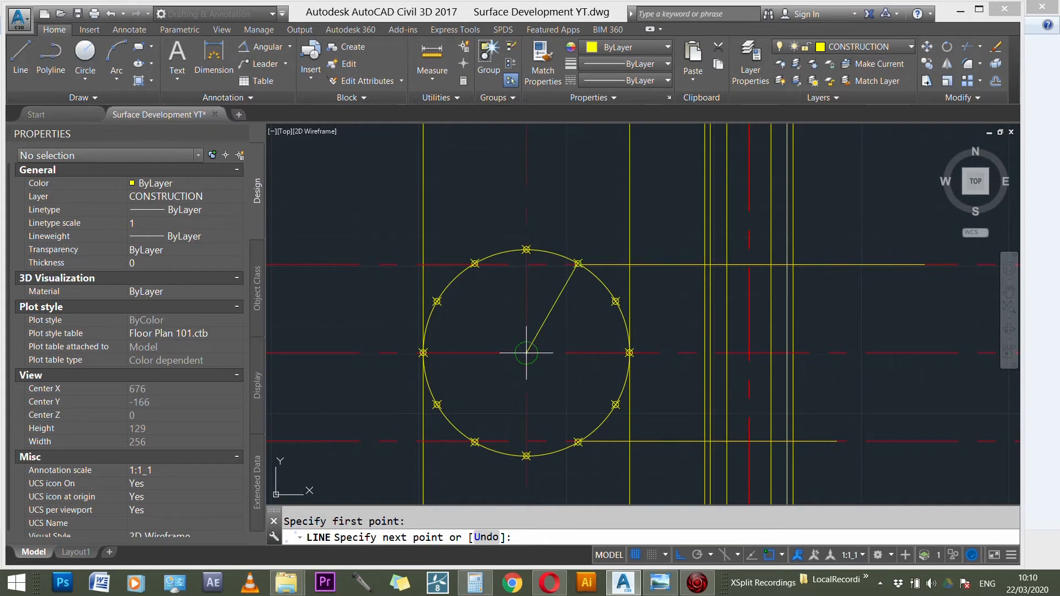
click(474, 442)
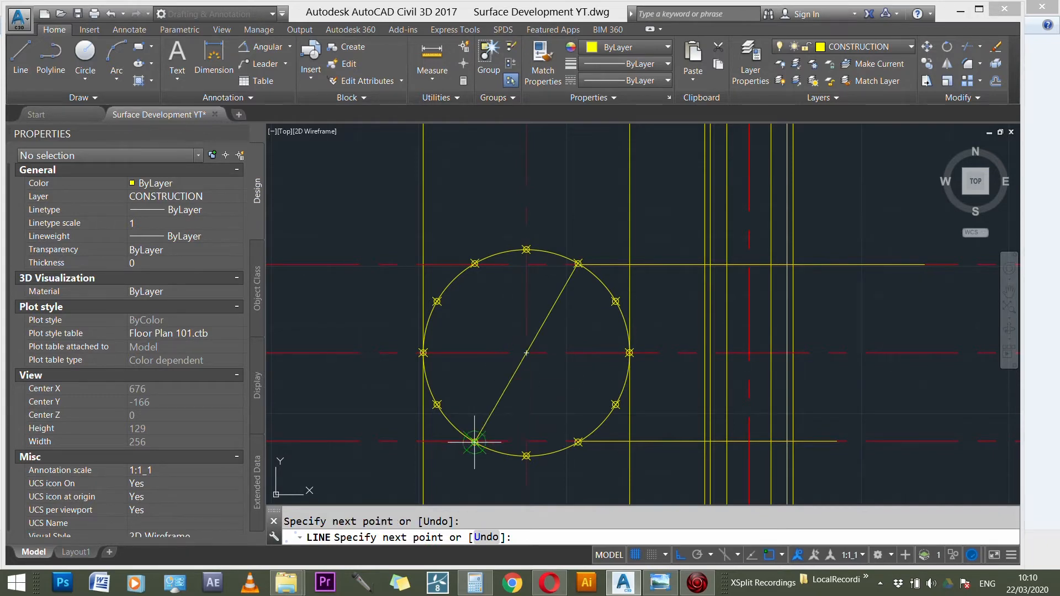
scroll(485, 441, up, 3)
click(461, 442)
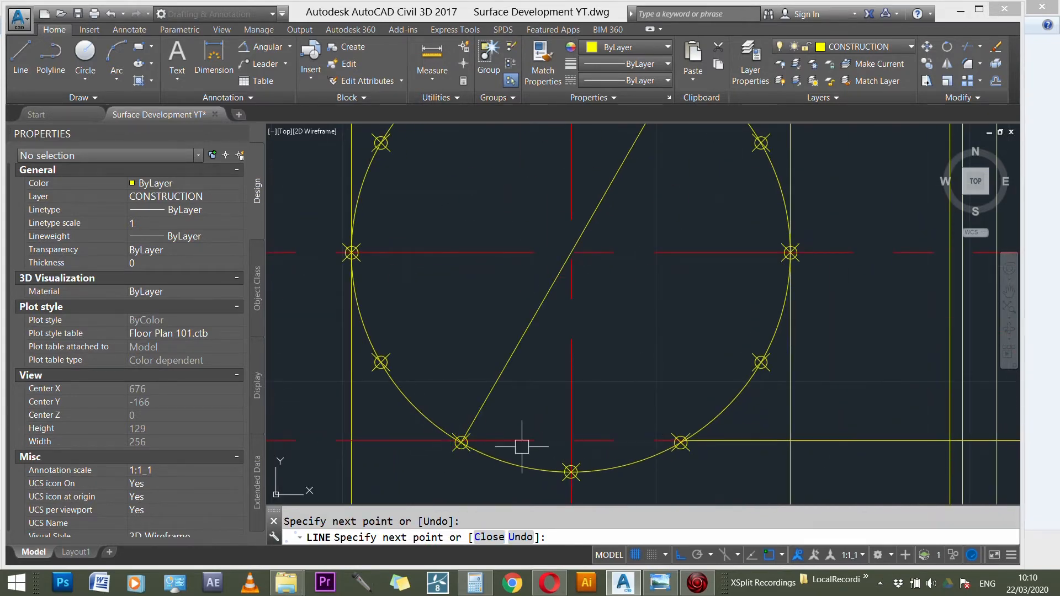
key(Escape)
- Draw a line across the circle from the 5 o'clock division point to the 11 o'clock division point
key(Return)
click(680, 442)
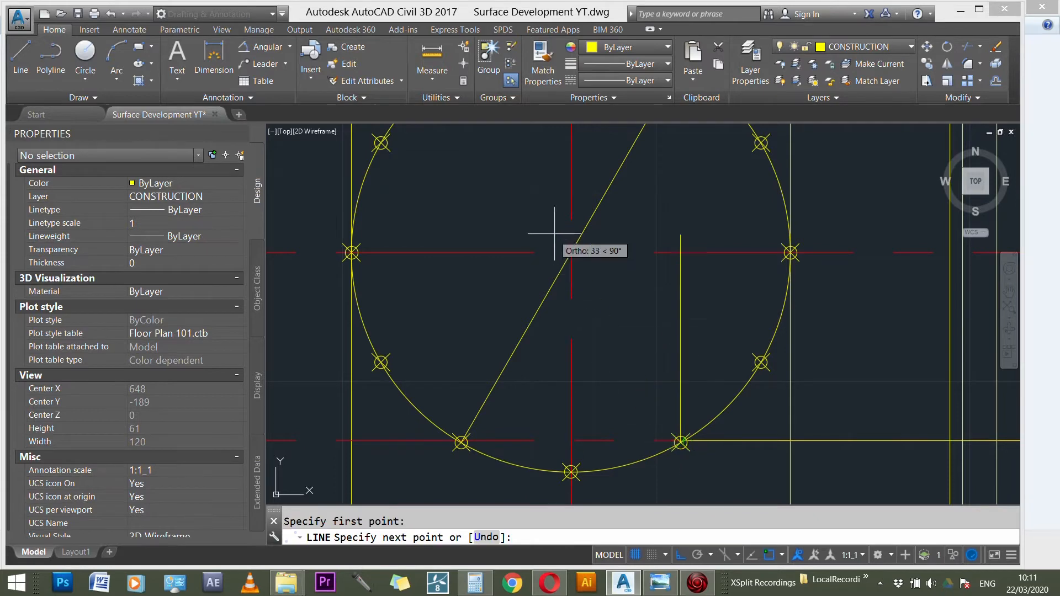
scroll(660, 378, down, 2)
scroll(534, 182, up, 3)
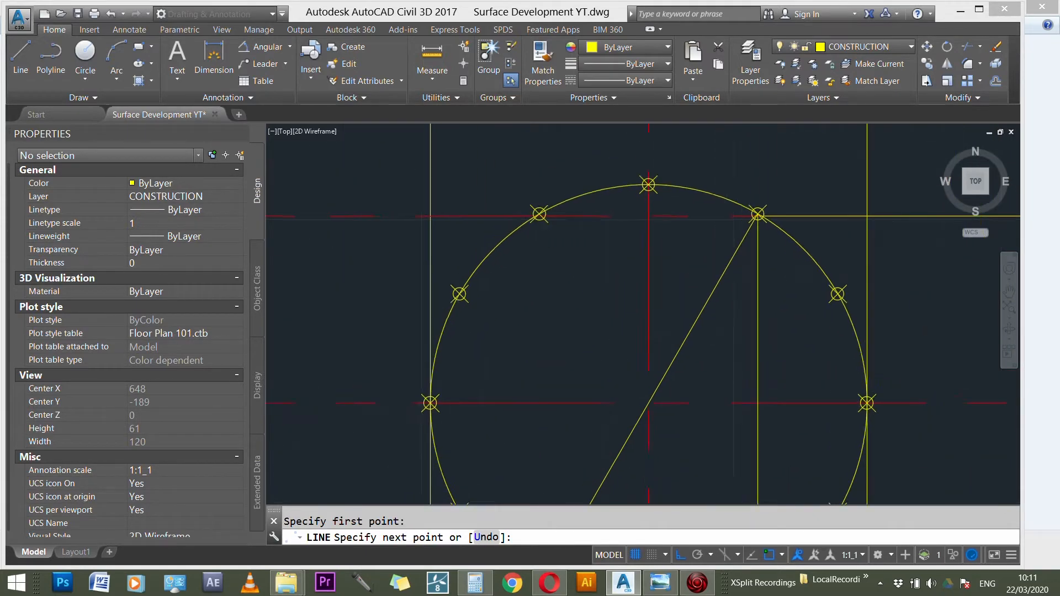
click(533, 213)
key(Escape)
scroll(744, 183, down, 2)
- Draw a line across the circle from the 2 o'clock division point to the 8 o'clock division point
key(Return)
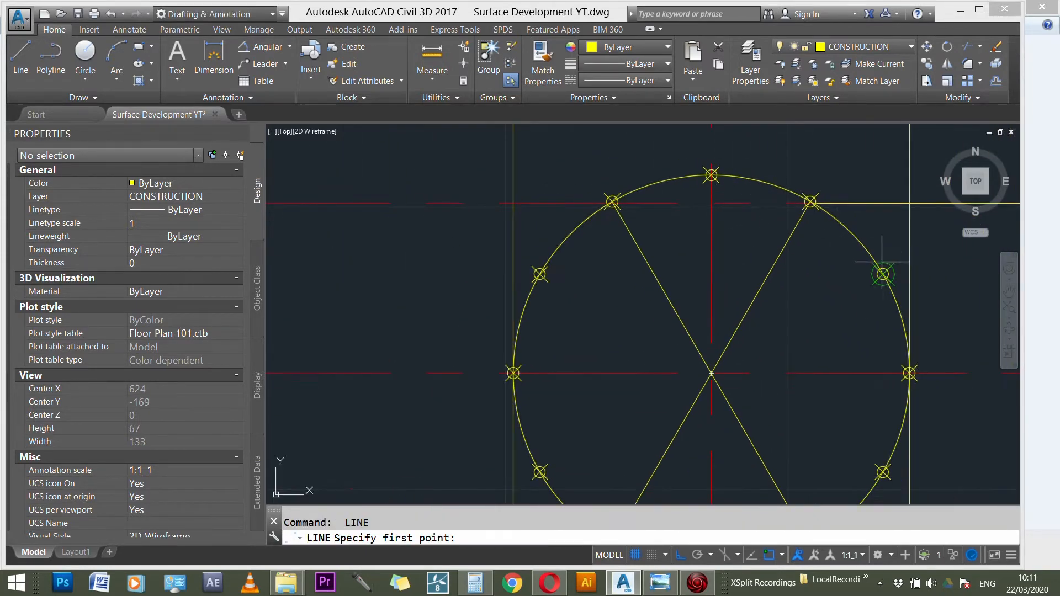
click(883, 274)
scroll(873, 265, down, 2)
scroll(635, 359, up, 3)
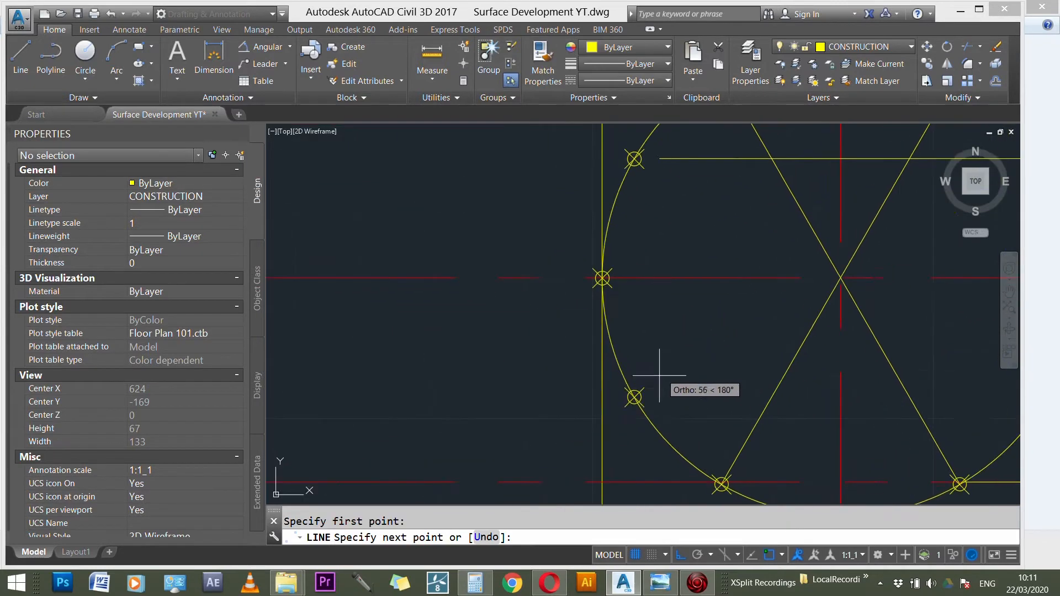
click(634, 397)
key(Escape)
- Draw the circle's horizontal diameter line from the 9 o'clock to the 3 o'clock division point
key(Return)
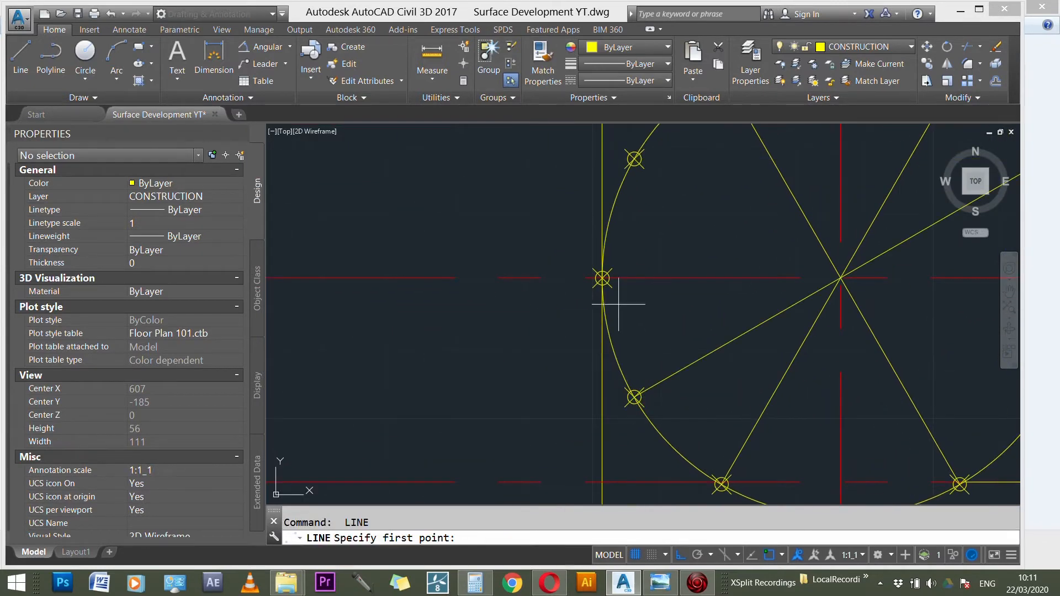
click(602, 278)
scroll(602, 278, down, 2)
scroll(712, 253, up, 2)
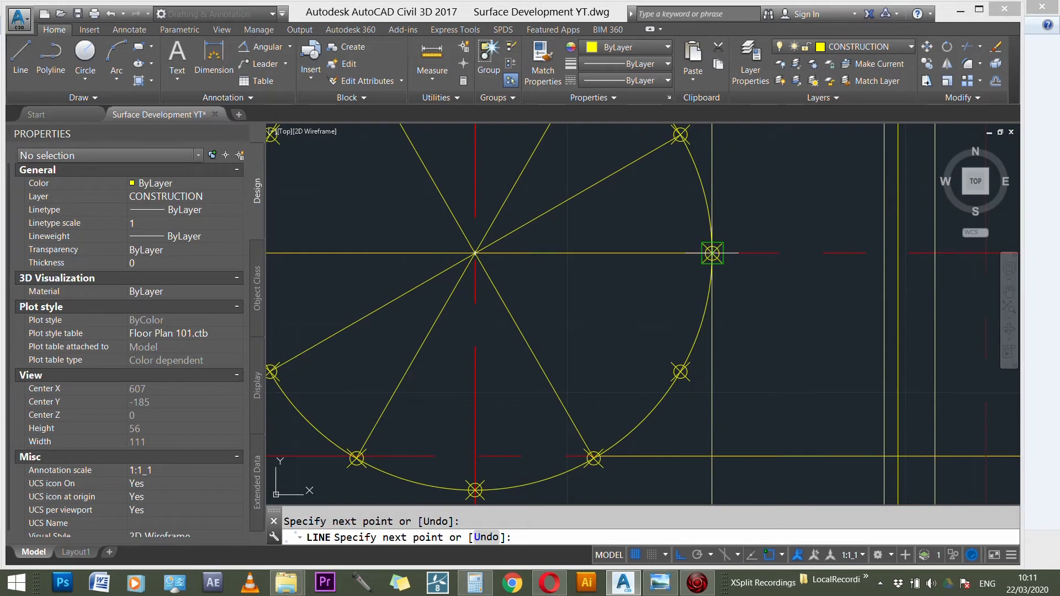
click(712, 253)
key(Escape)
- Draw a line across the circle from the 4 o'clock division point to the 10 o'clock division point
key(Return)
click(681, 372)
scroll(718, 387, down, 3)
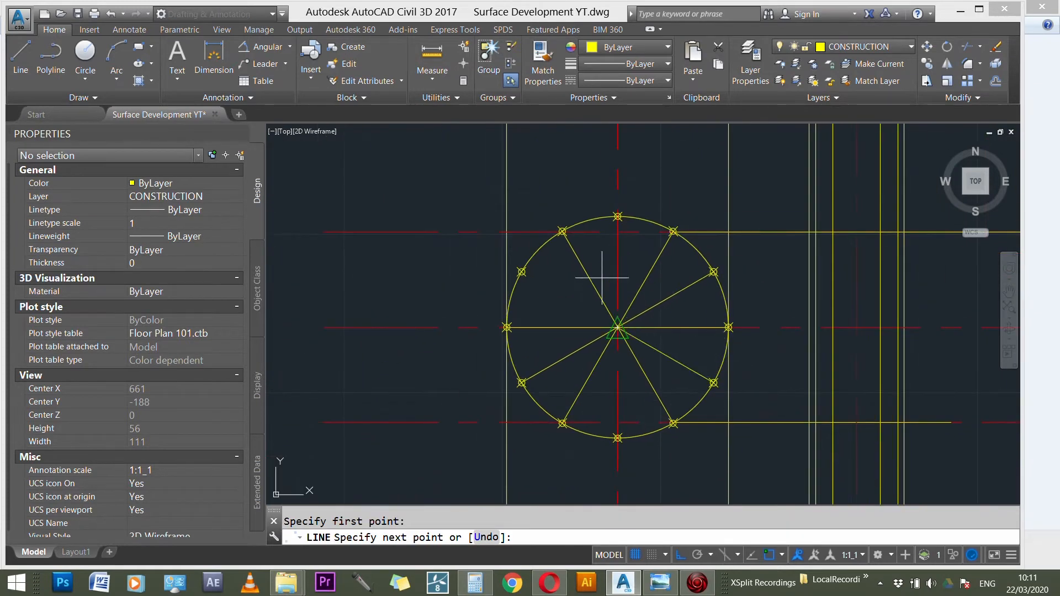
scroll(527, 274, up, 4)
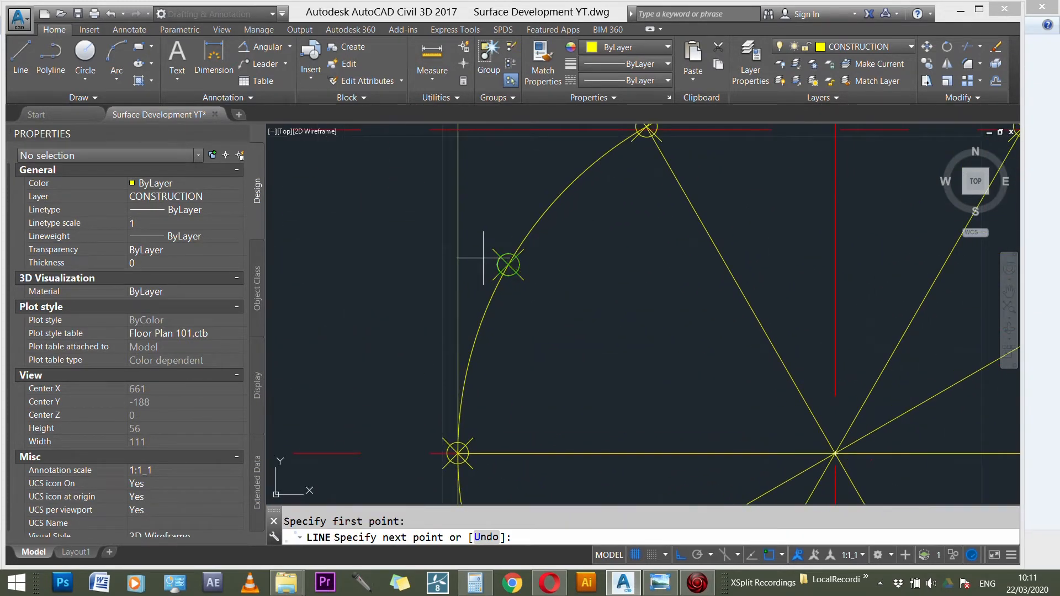
click(507, 264)
scroll(500, 245, down, 3)
key(Escape)
- Draw the circle's vertical diameter line from the 12 o'clock to the 6 o'clock division point
key(Return)
click(592, 300)
scroll(617, 381, up, 4)
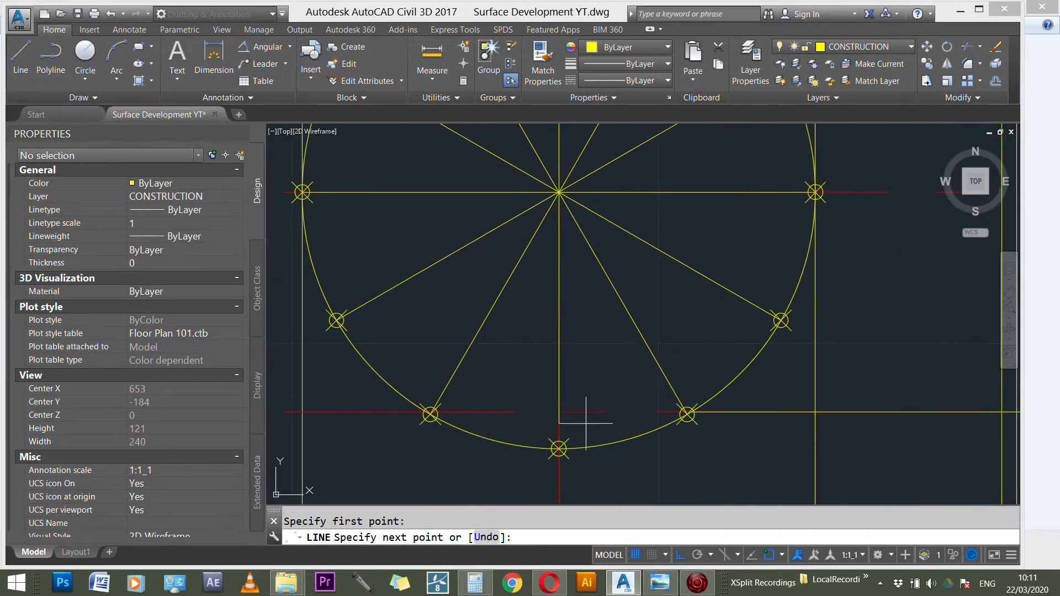
click(559, 448)
key(Escape)
scroll(610, 419, down, 3)
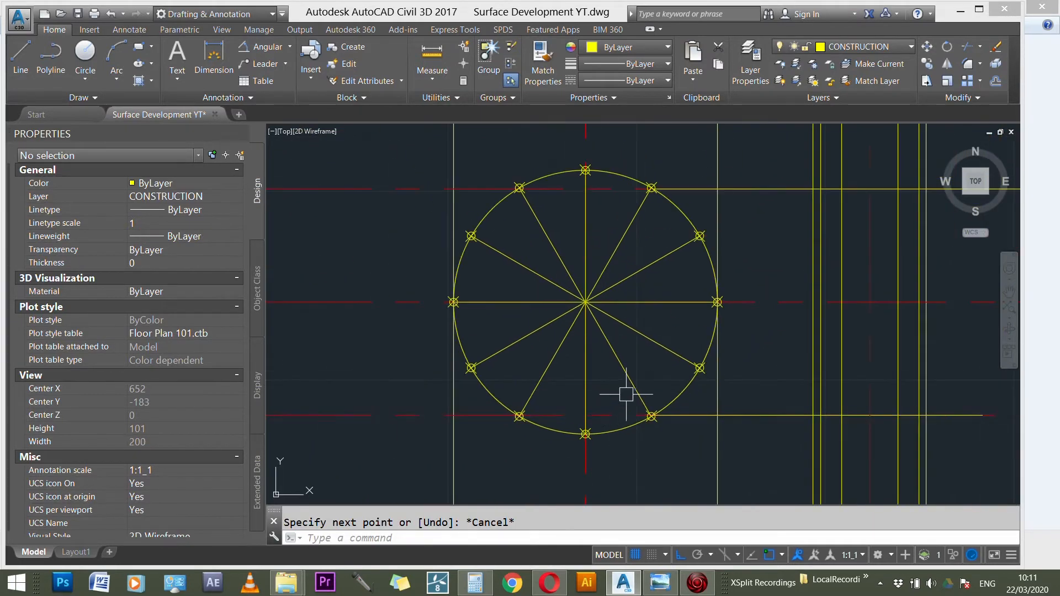
scroll(449, 282, down, 3)
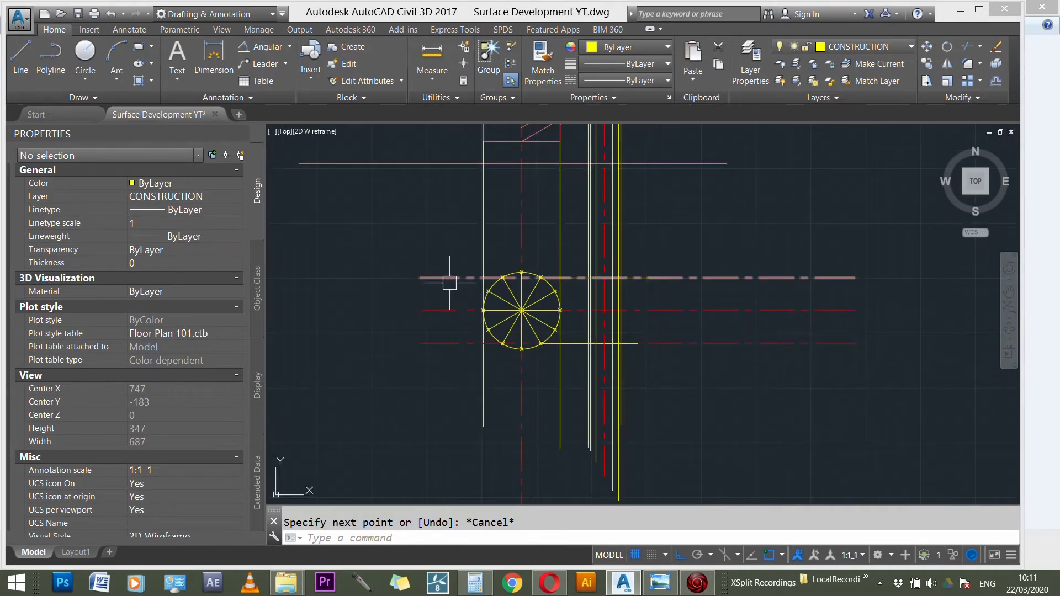
scroll(442, 285, up, 3)
scroll(652, 270, up, 7)
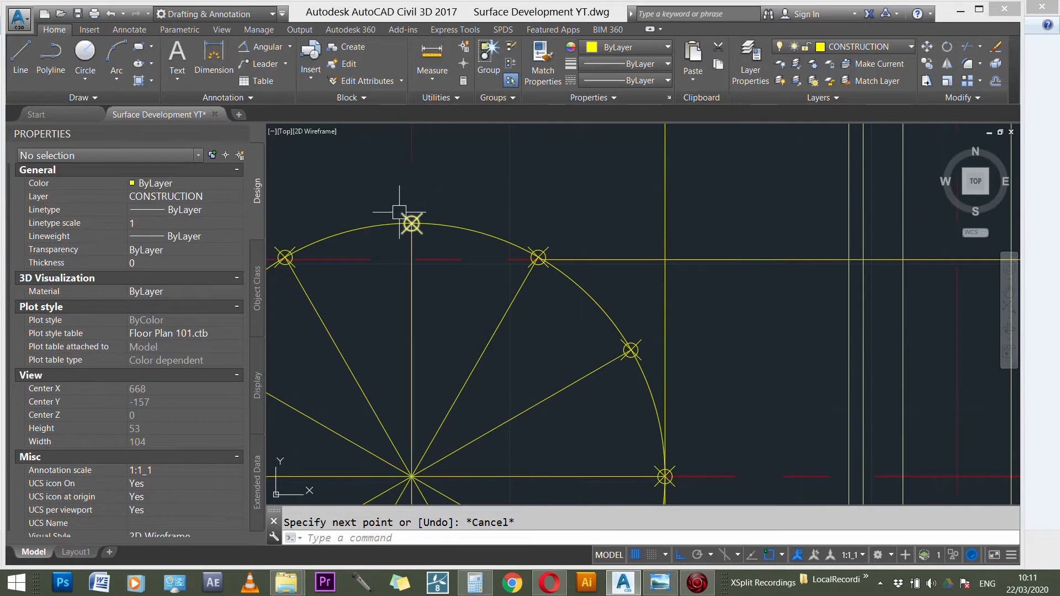
scroll(399, 212, up, 2)
text(l)
key(Return)
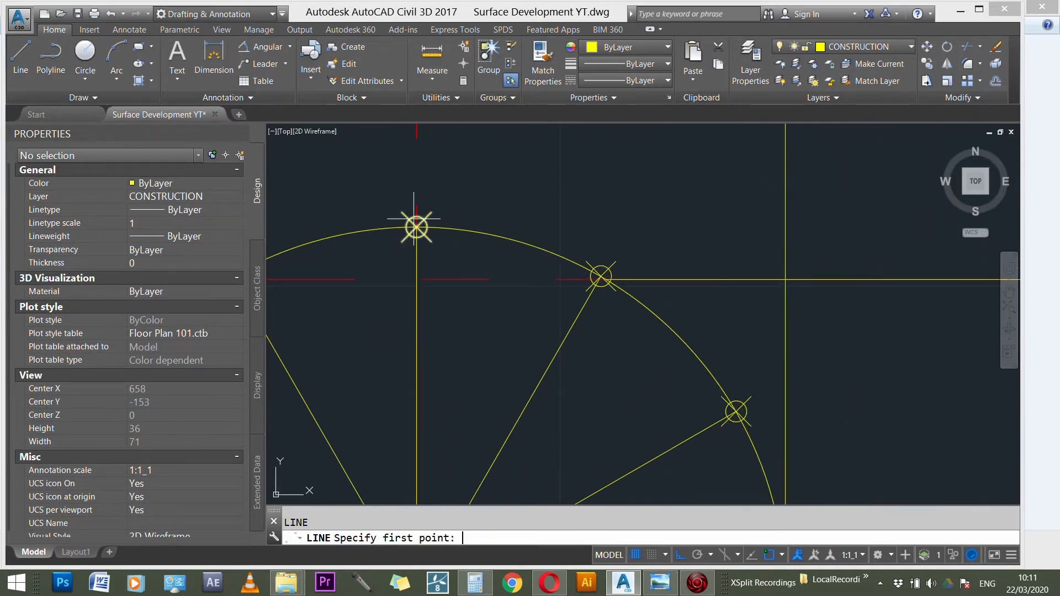
click(416, 227)
scroll(621, 237, down, 7)
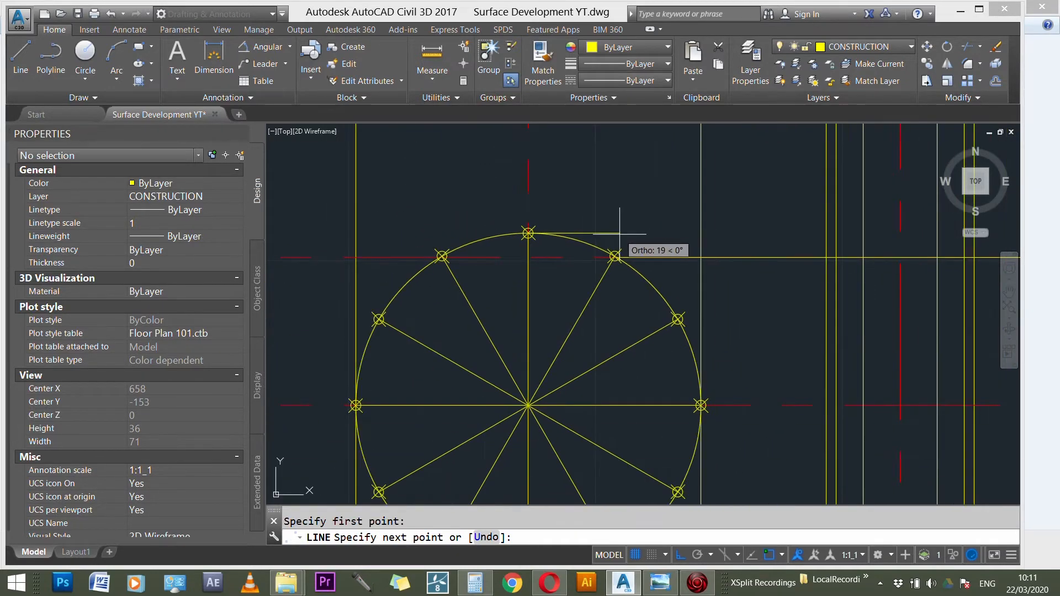
key(Escape)
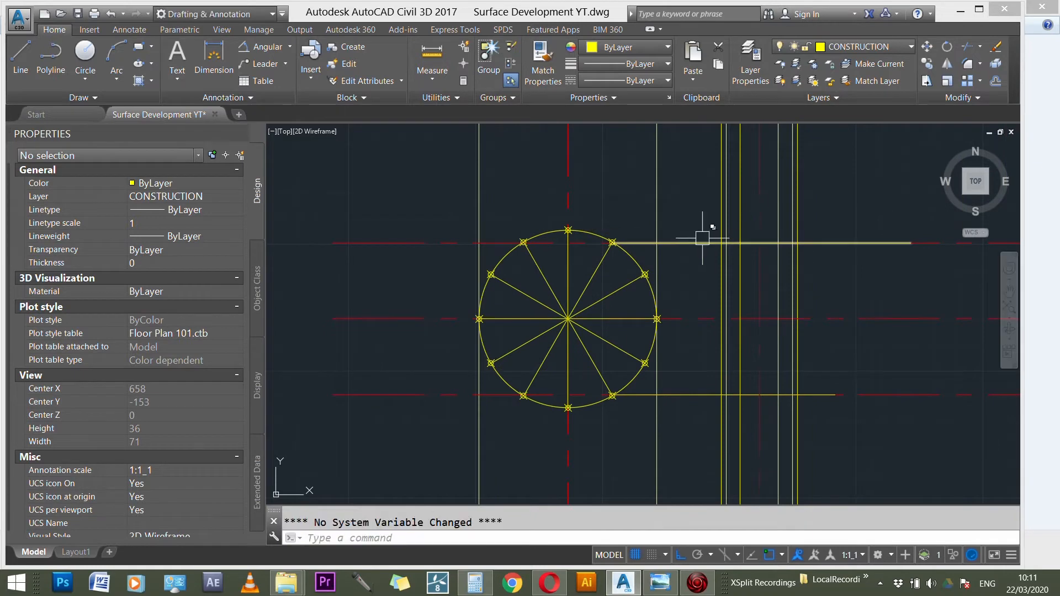
- Select the two yellow horizontal construction lines running from the circle along the branch's upper and lower edge lines
scroll(673, 244, down, 6)
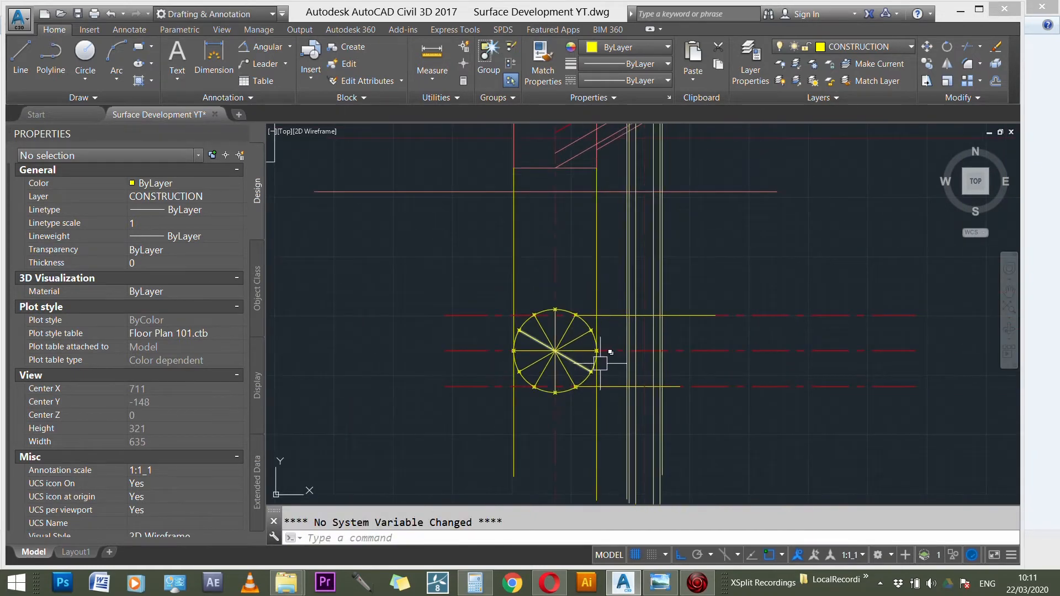
scroll(611, 371, up, 3)
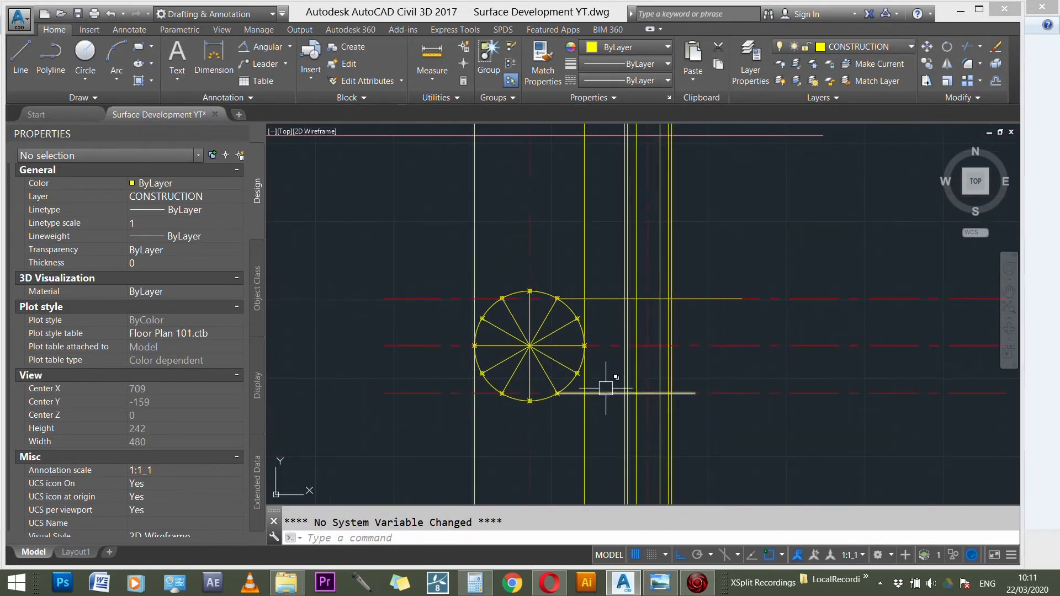
click(610, 392)
click(608, 299)
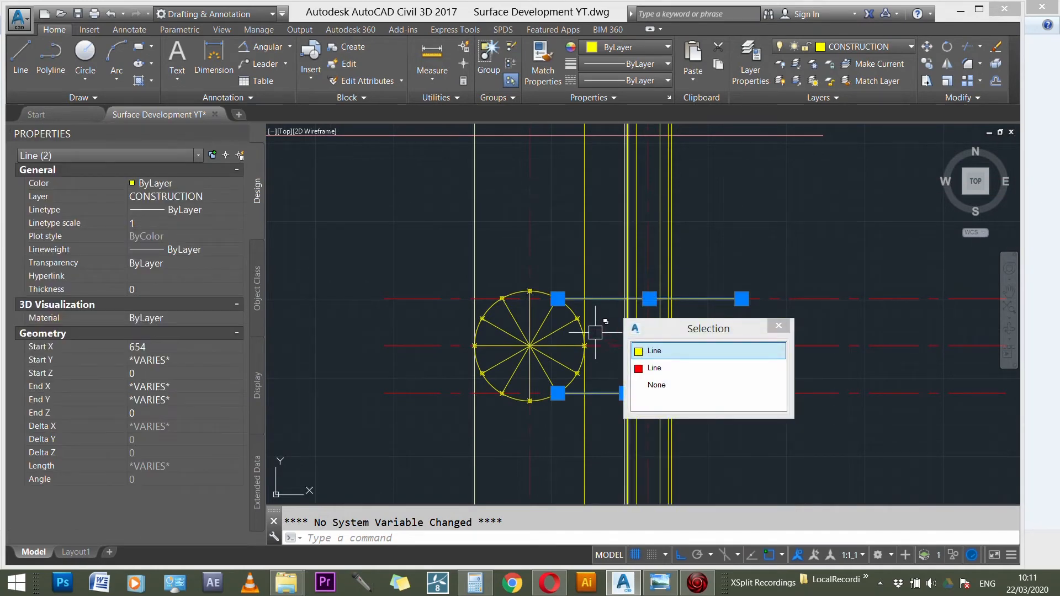
scroll(603, 327, down, 1)
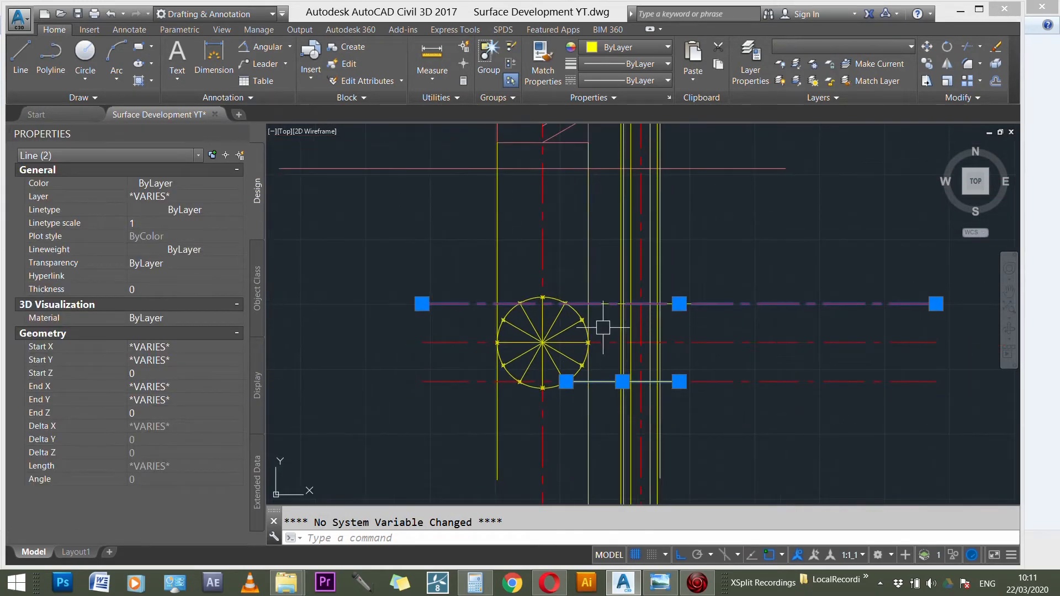
key(Escape)
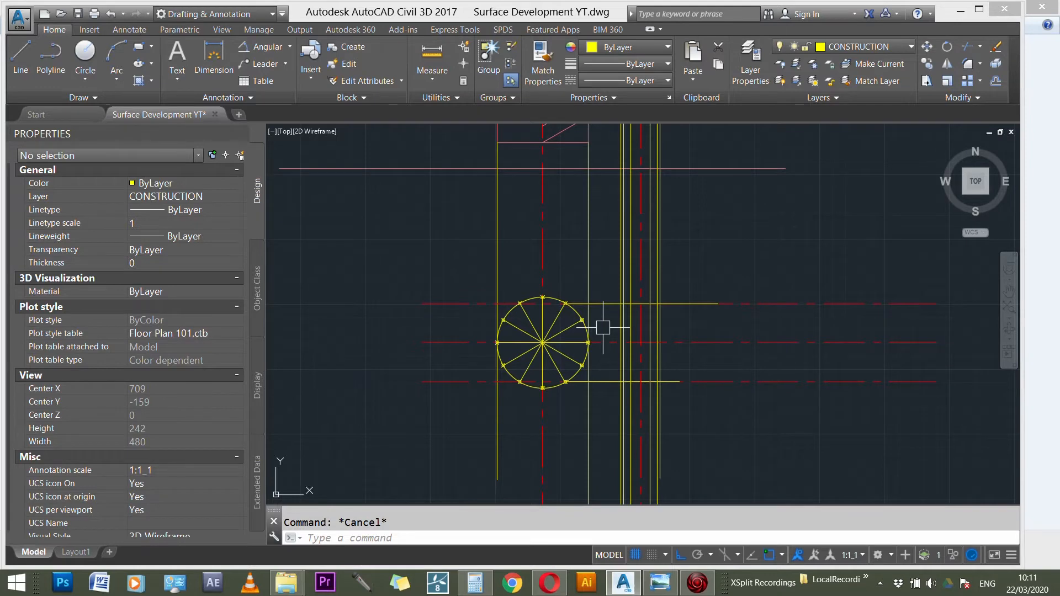
click(683, 304)
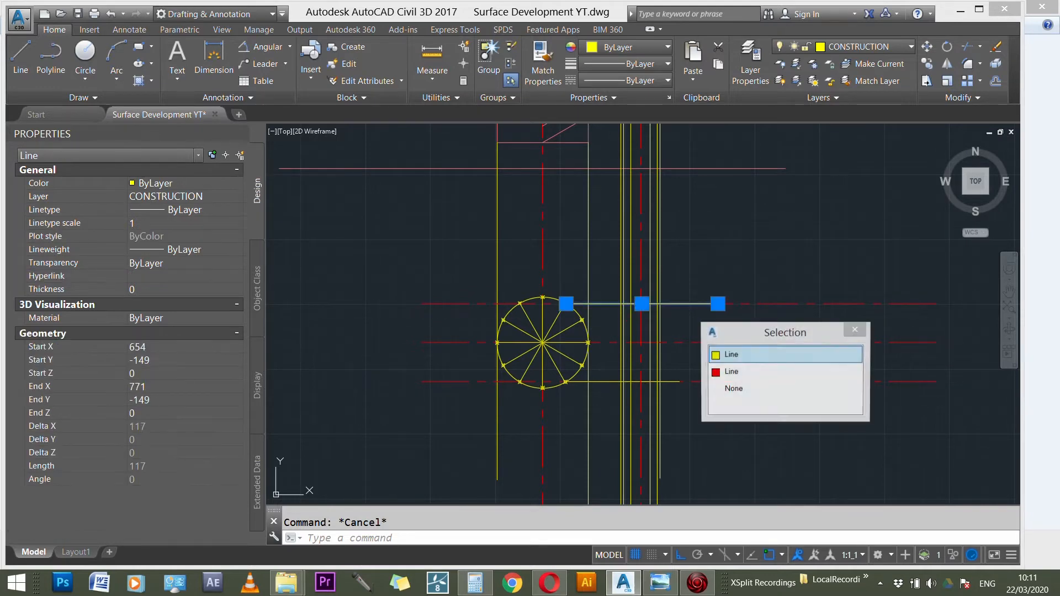
click(679, 381)
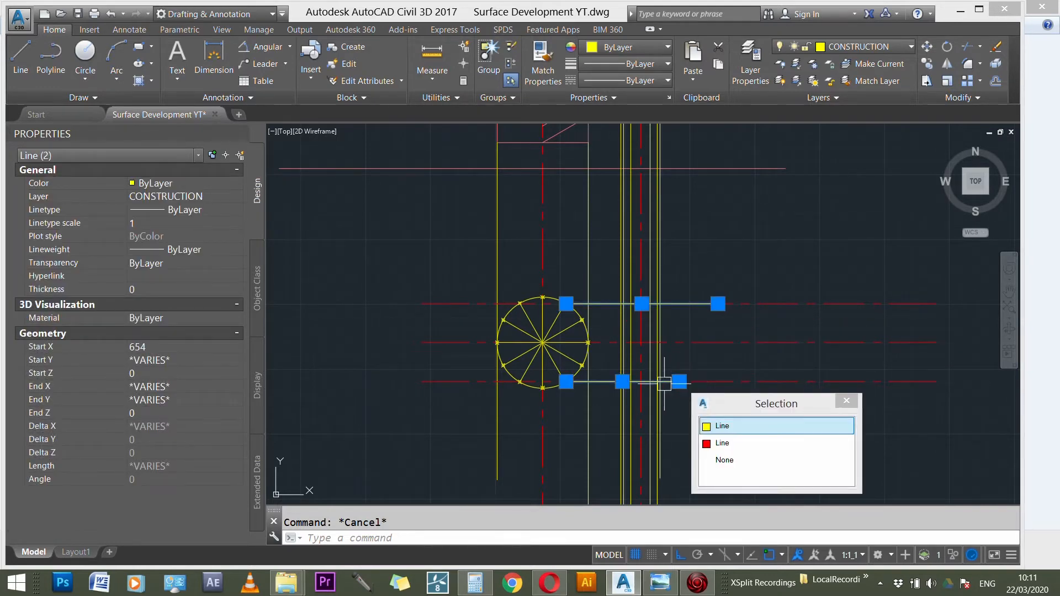
scroll(613, 333, up, 3)
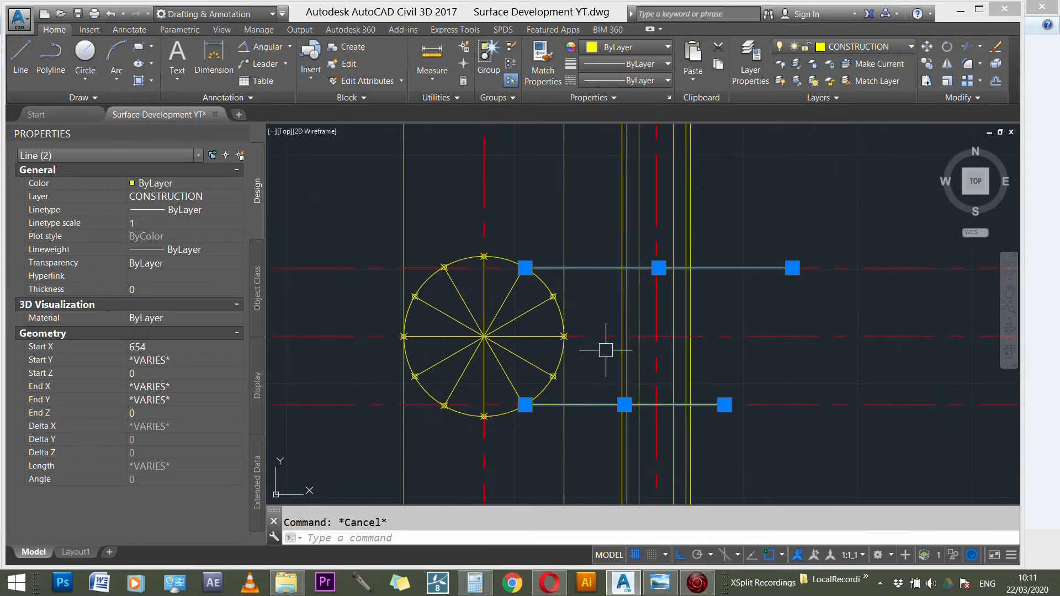
scroll(602, 344, up, 2)
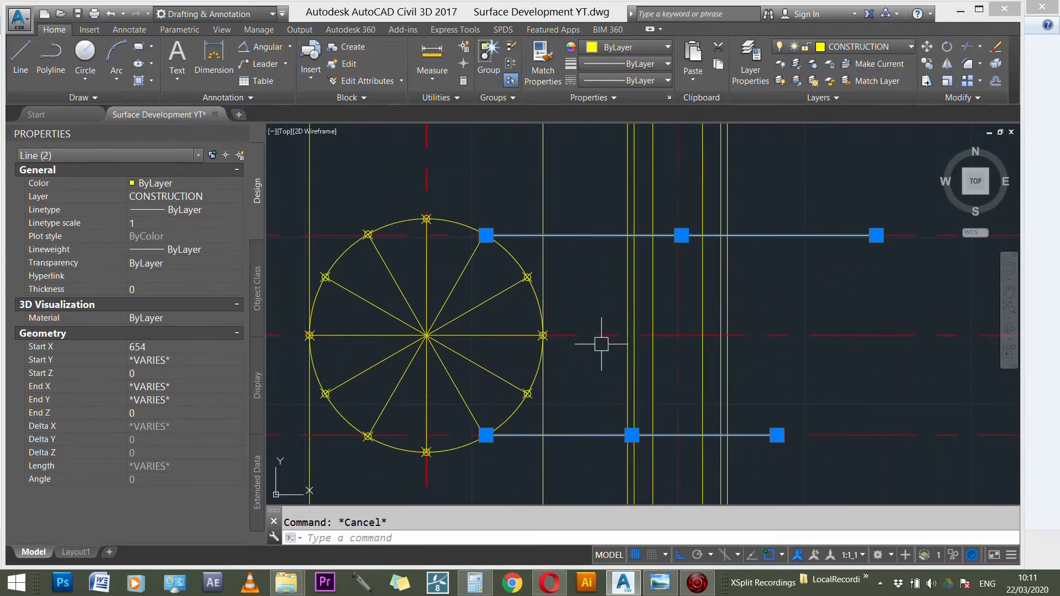
key(Escape)
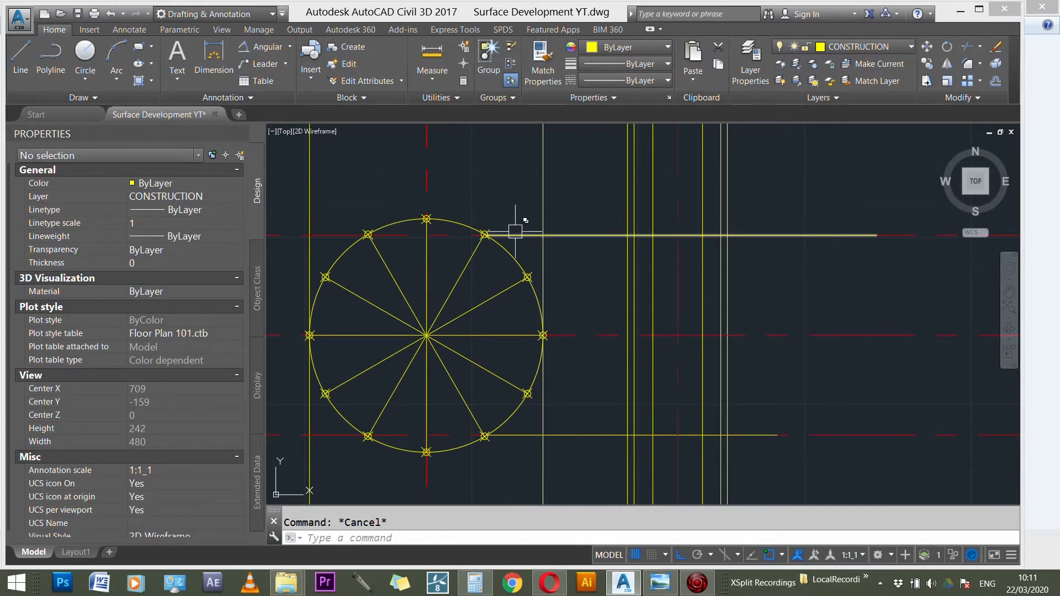
- Copy the upper yellow projection line from its circle end to the circle's upper-right division point just above the horizontal centre line
click(540, 234)
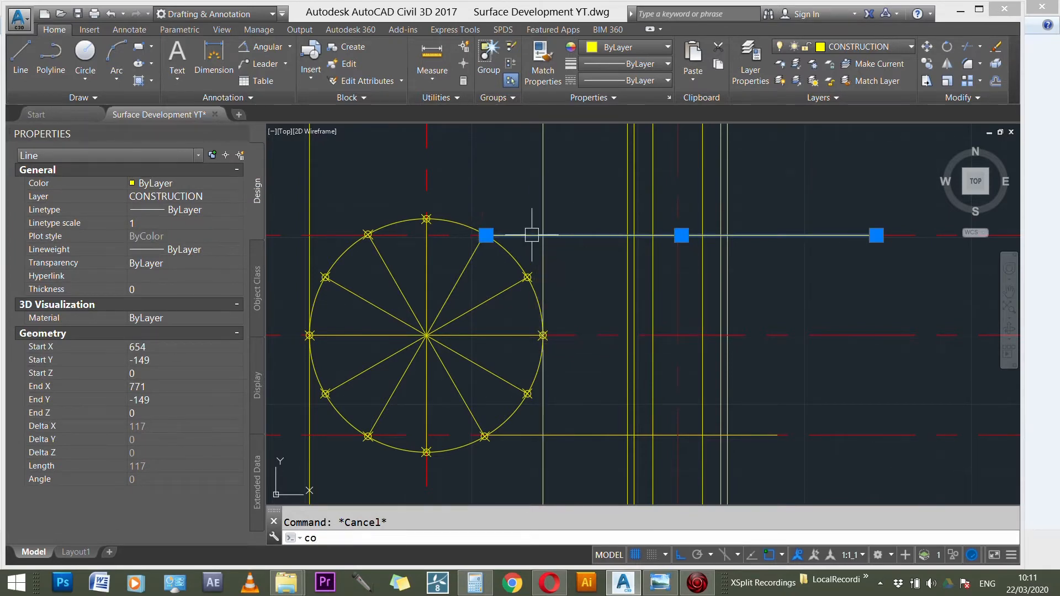
key(Return)
scroll(485, 233, up, 6)
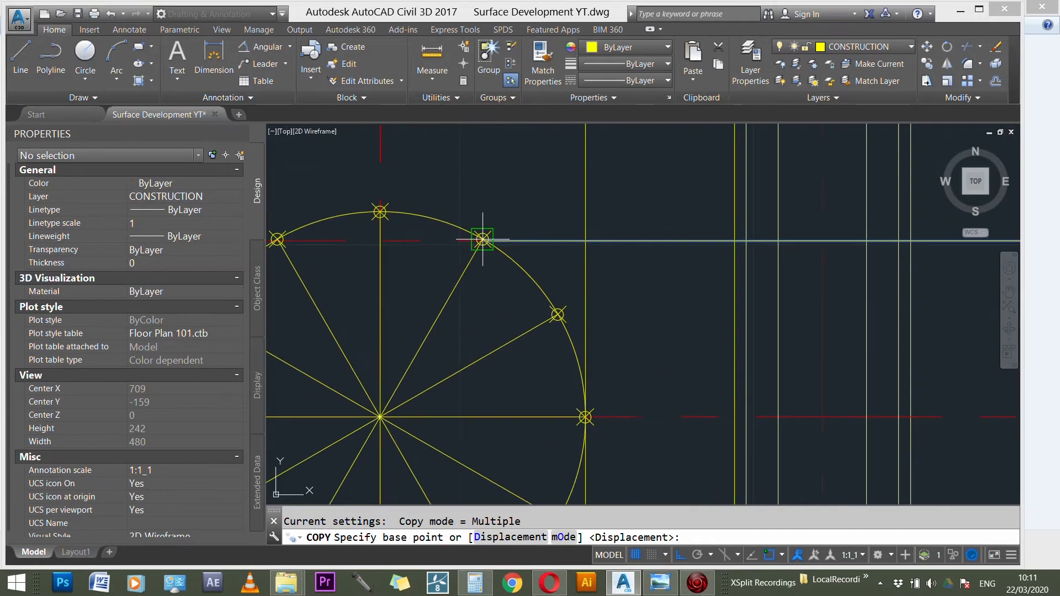
scroll(484, 232, up, 3)
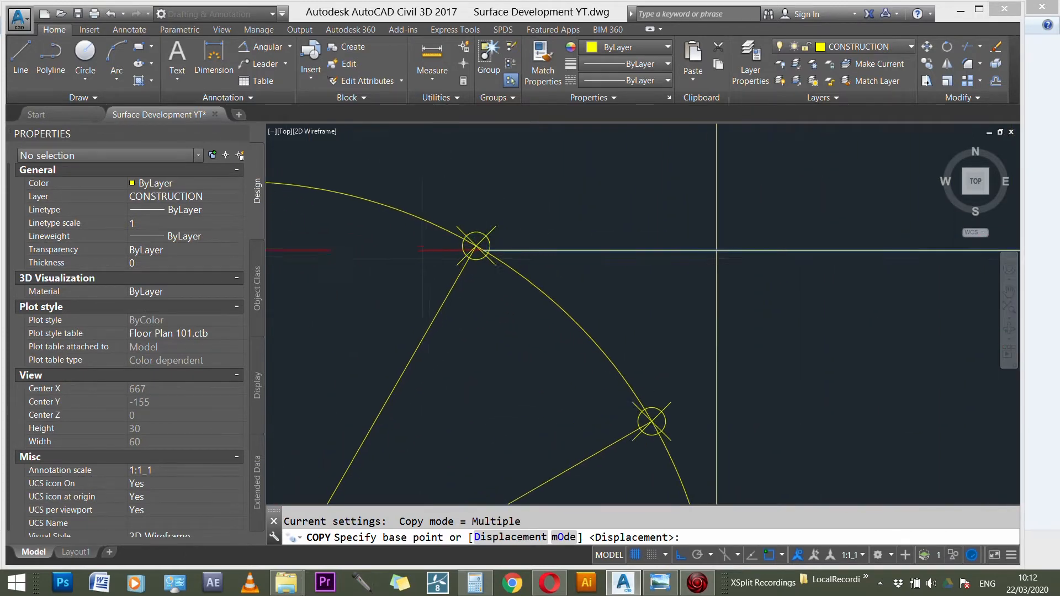
scroll(483, 232, down, 3)
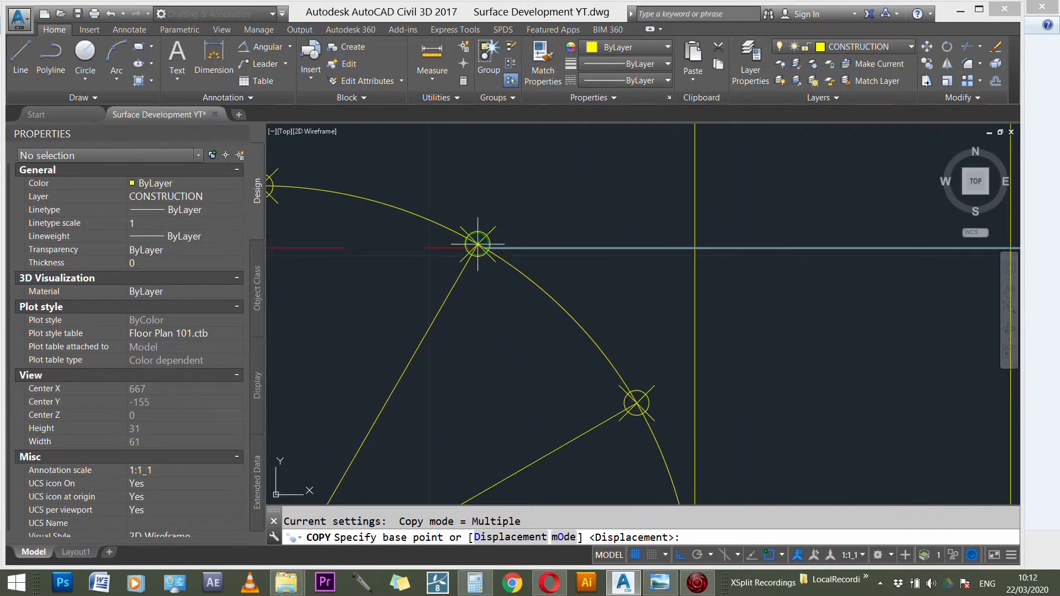
scroll(484, 248, up, 3)
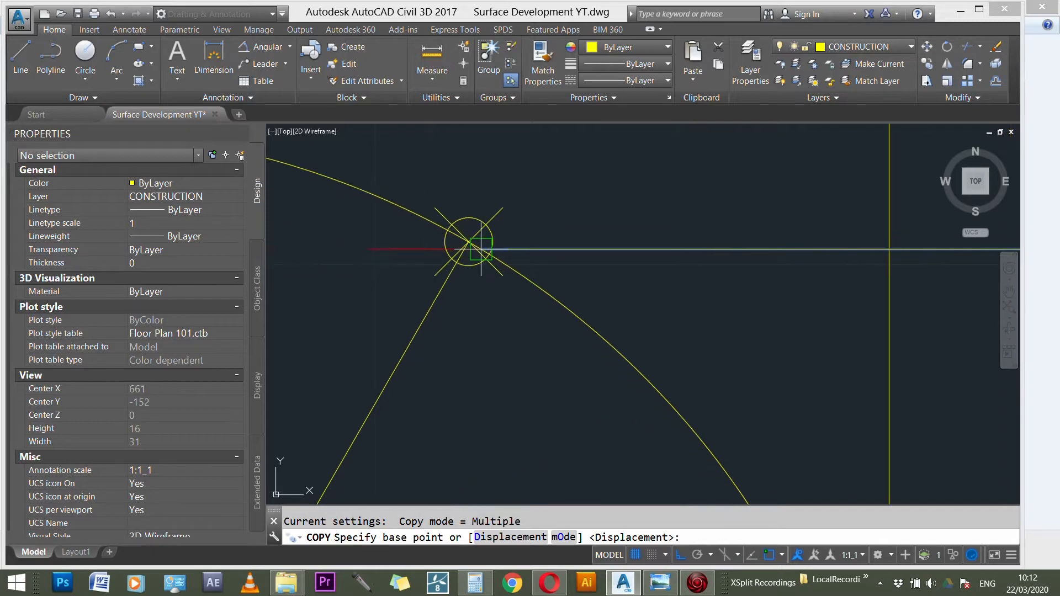
click(481, 249)
scroll(607, 182, down, 3)
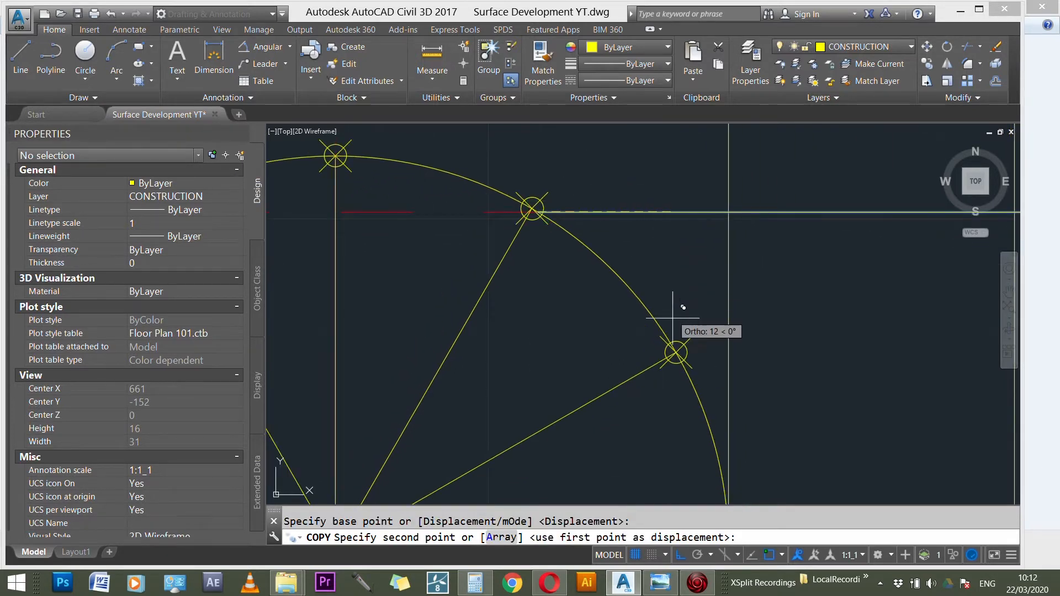
scroll(676, 351, up, 3)
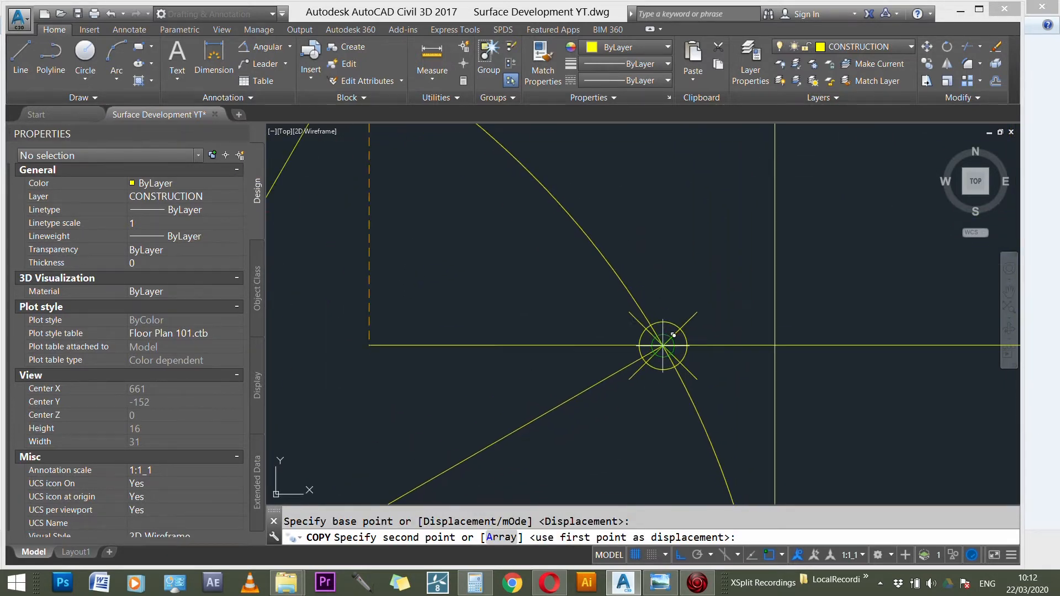
click(674, 335)
scroll(629, 230, down, 5)
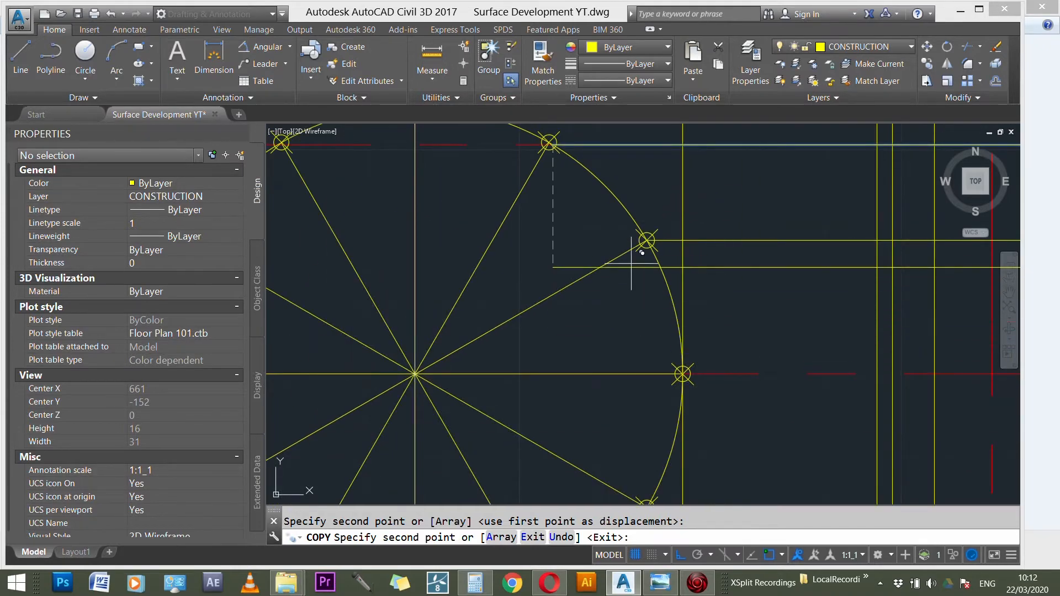
- Place another copy of the projection line at the circle's lower-right division point just below the centre line and finish copying
scroll(643, 265, down, 3)
scroll(634, 325, up, 8)
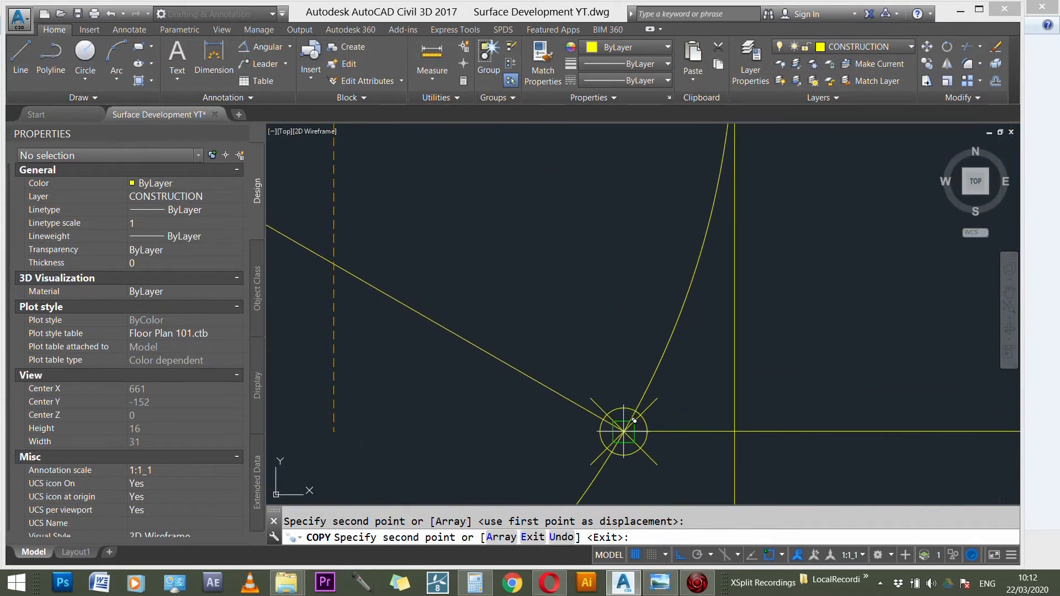
click(634, 421)
scroll(629, 387, down, 5)
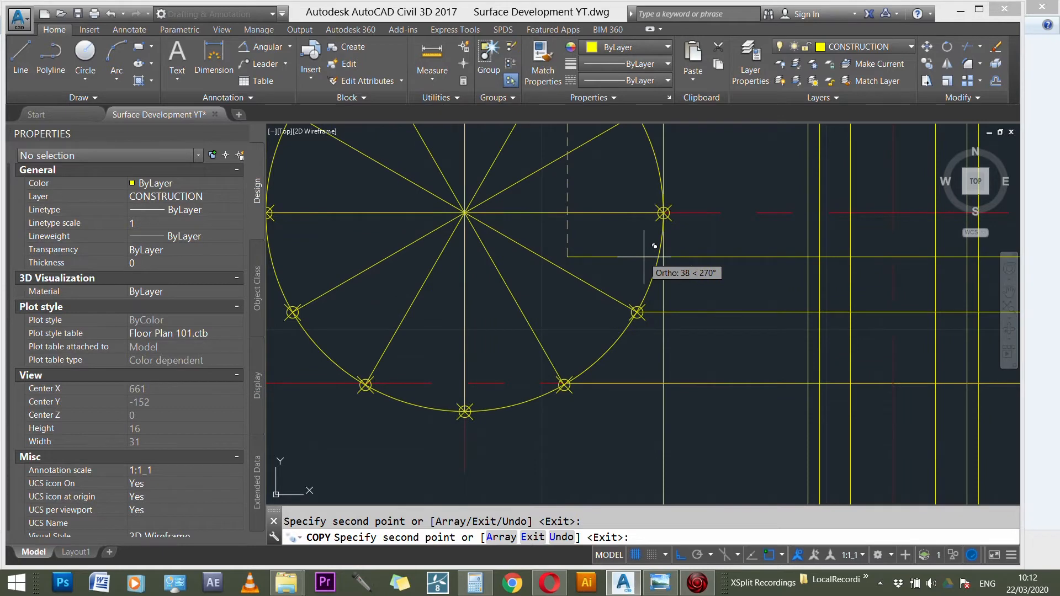
scroll(604, 313, up, 3)
scroll(579, 397, down, 5)
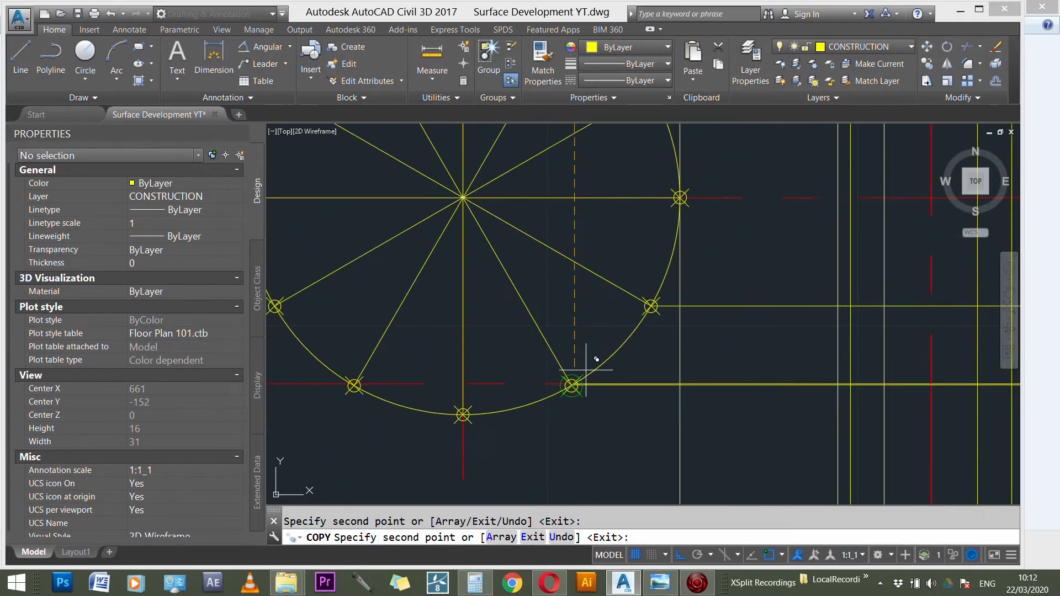
scroll(586, 298, down, 4)
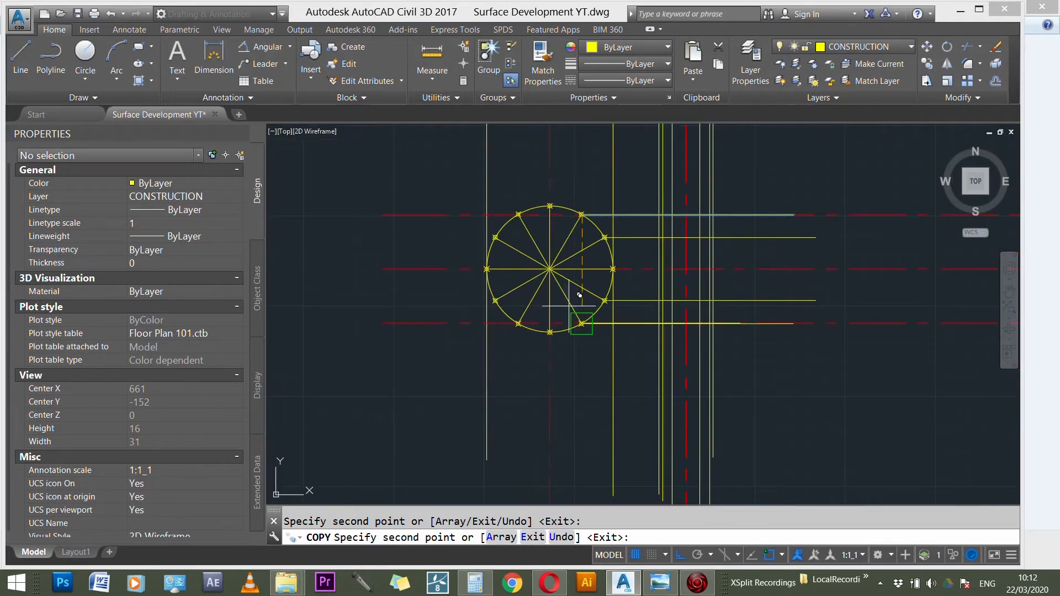
key(Escape)
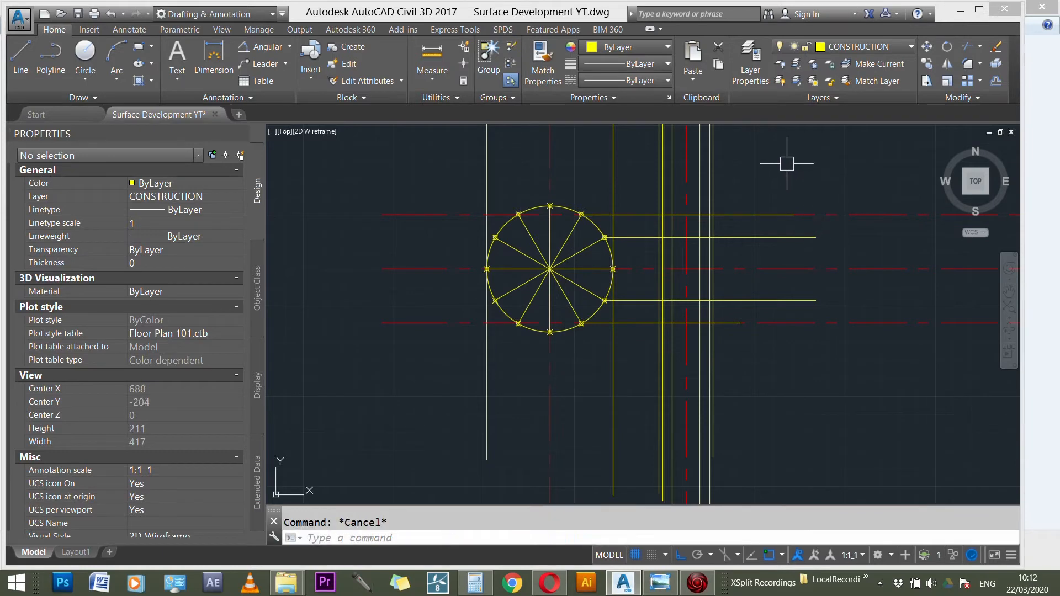
- Place points where the circle's horizontal centre line crosses the outermost right and left vertical projectors of the branch
scroll(787, 164, up, 2)
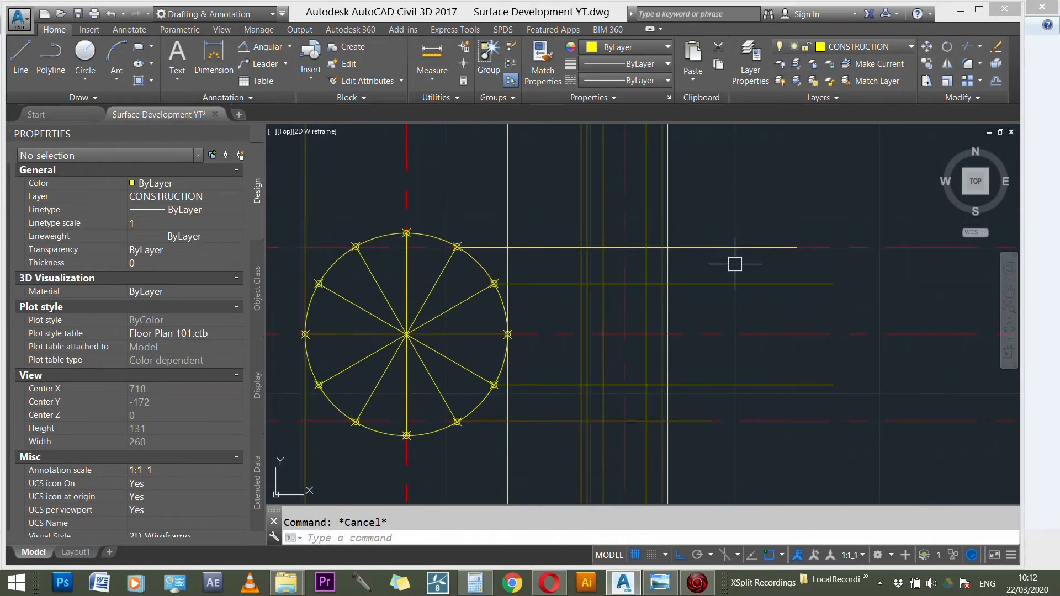
scroll(684, 326, up, 2)
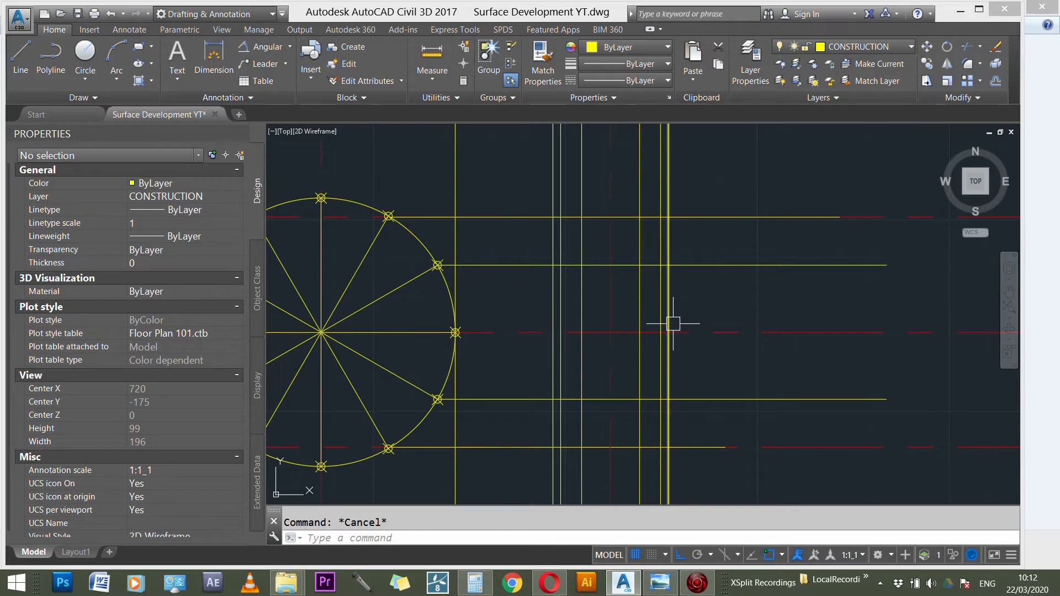
key(Return)
click(670, 331)
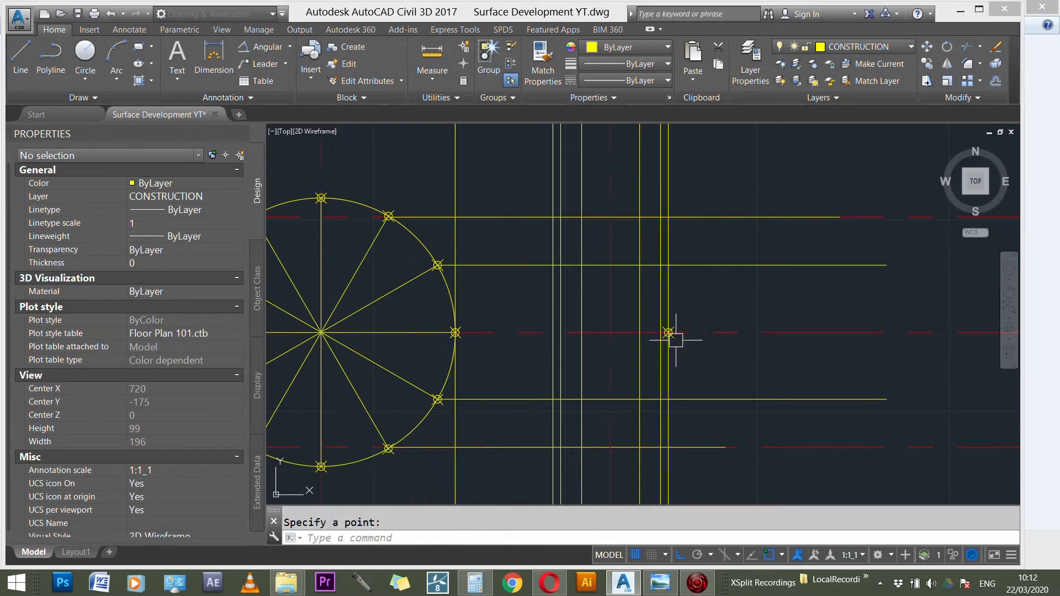
key(Return)
click(553, 333)
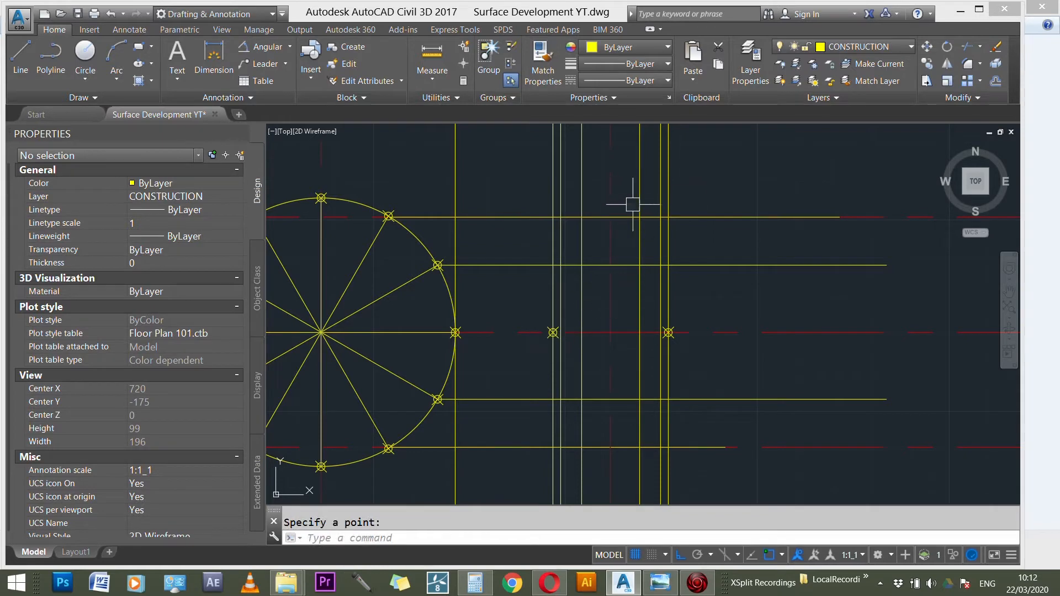
- Place points where the branch's vertical centre line crosses the uppermost and lowermost horizontal projection lines
key(Return)
click(610, 217)
scroll(624, 183, down, 2)
scroll(613, 354, up, 2)
key(Return)
click(612, 367)
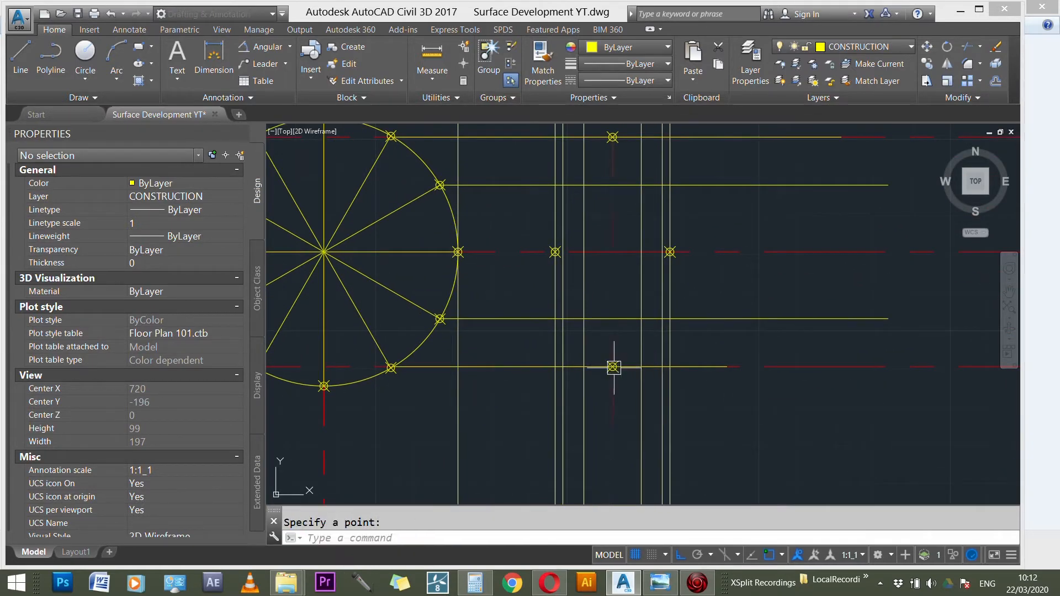
- Place points where the upper copied projection line crosses the branch's second vertical projector in from each side
scroll(669, 251, up, 2)
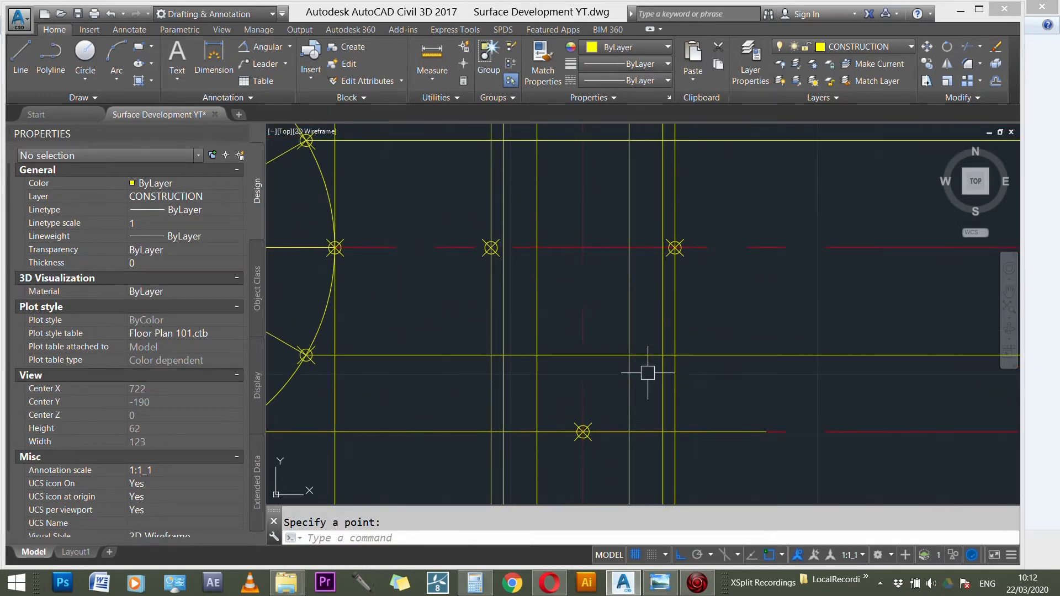
scroll(650, 387, down, 4)
scroll(652, 410, down, 5)
scroll(648, 216, up, 2)
scroll(647, 229, up, 6)
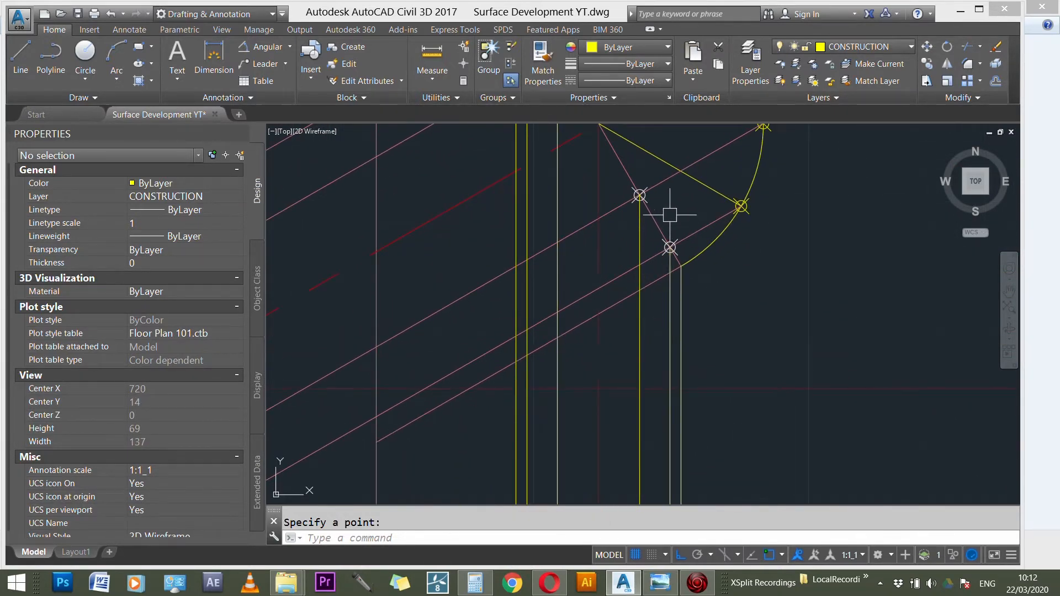
scroll(670, 215, down, 7)
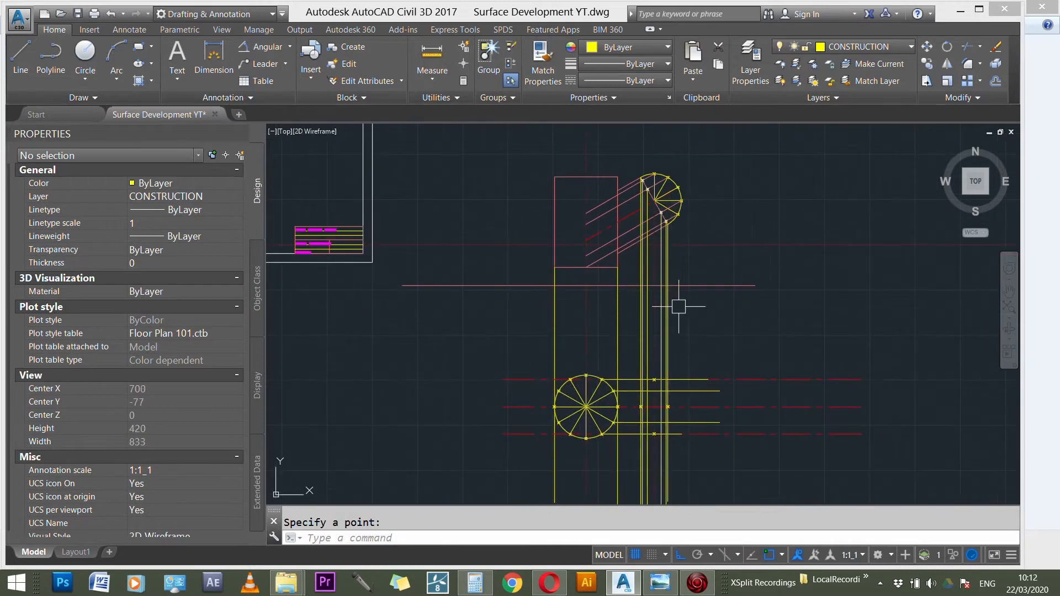
scroll(668, 403, up, 6)
scroll(665, 412, up, 3)
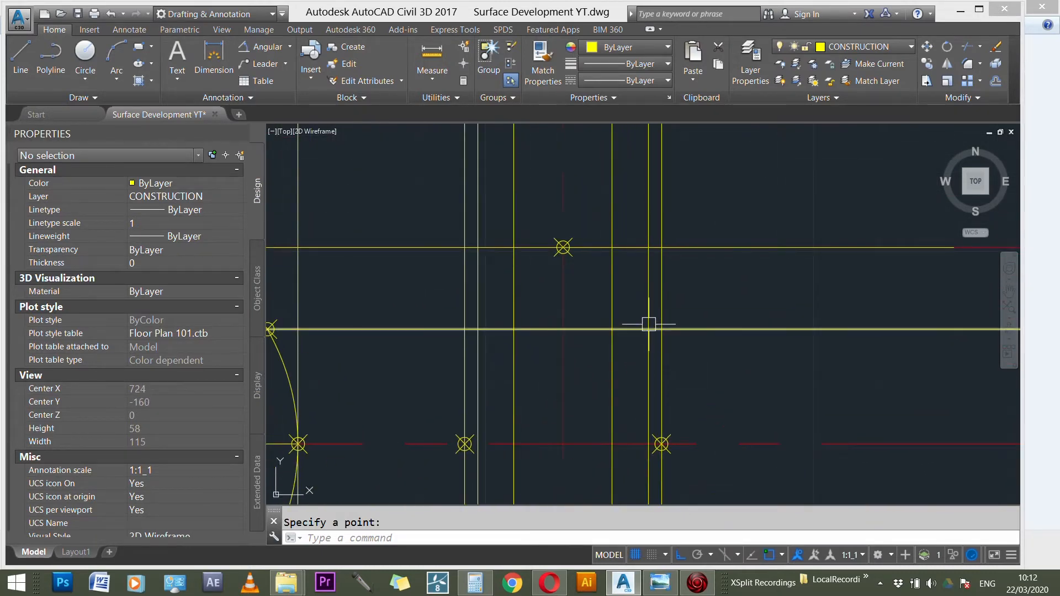
click(648, 329)
click(477, 330)
- Place points where the lower copied projection line crosses the branch's second vertical projector in from each side
scroll(568, 220, down, 3)
scroll(528, 396, up, 2)
key(Return)
click(511, 394)
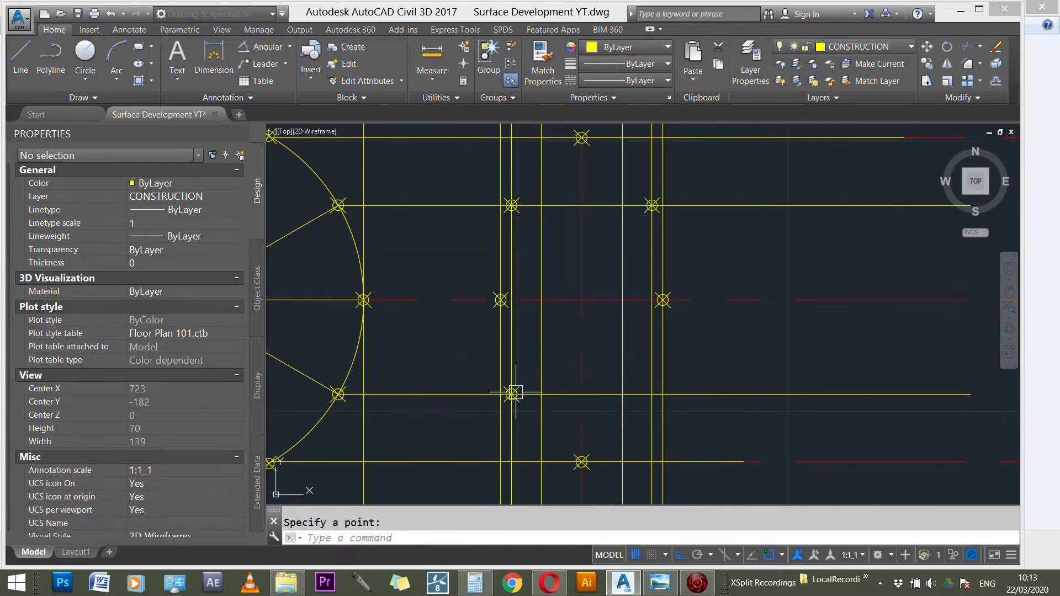
key(Return)
click(652, 394)
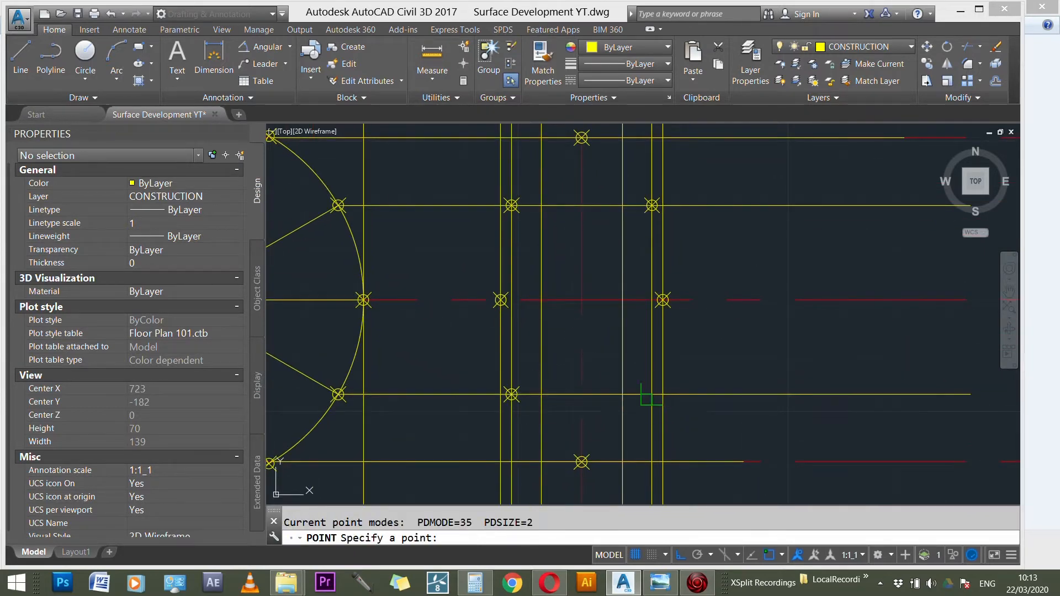
scroll(638, 360, down, 2)
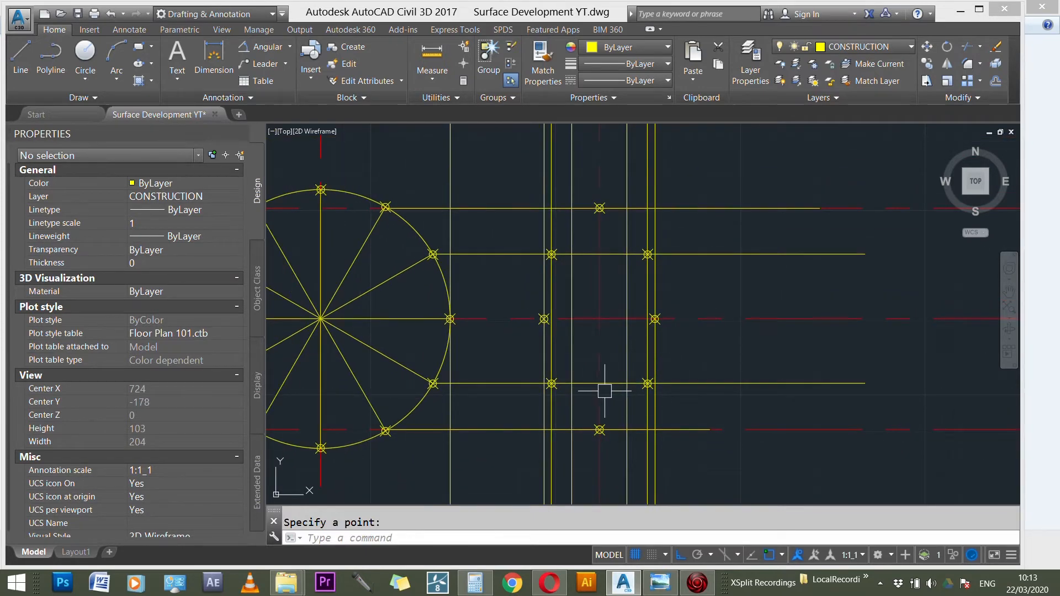
scroll(641, 397, down, 2)
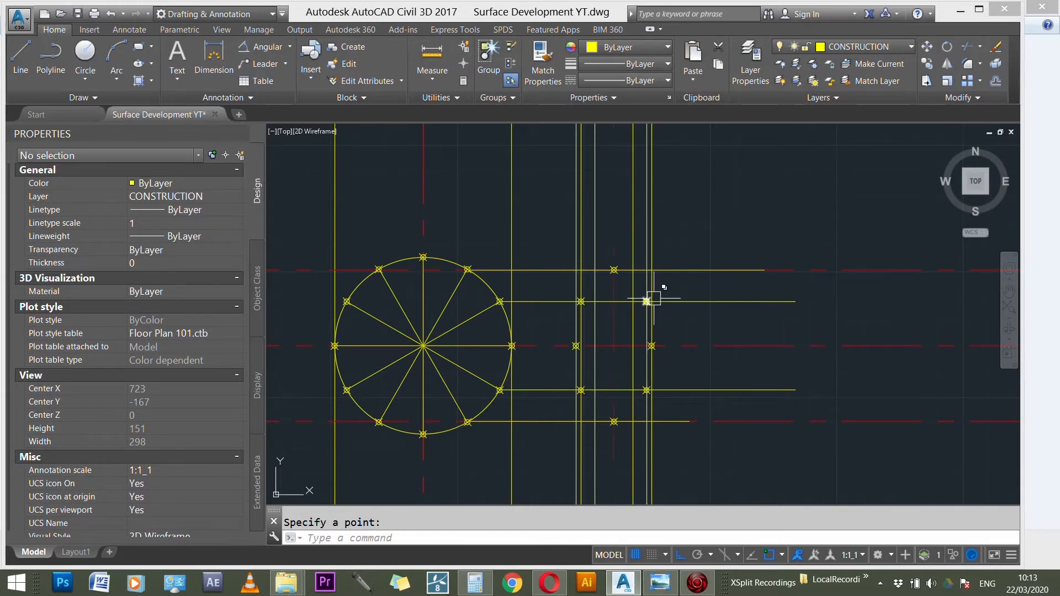
scroll(626, 411, down, 2)
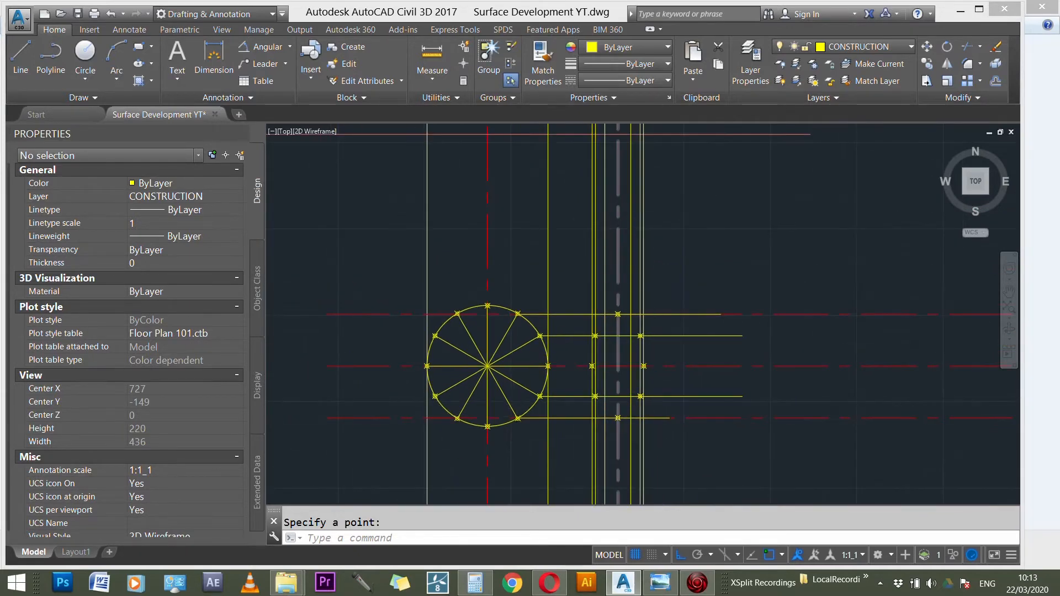
scroll(627, 385, down, 3)
scroll(644, 217, down, 2)
scroll(635, 236, up, 3)
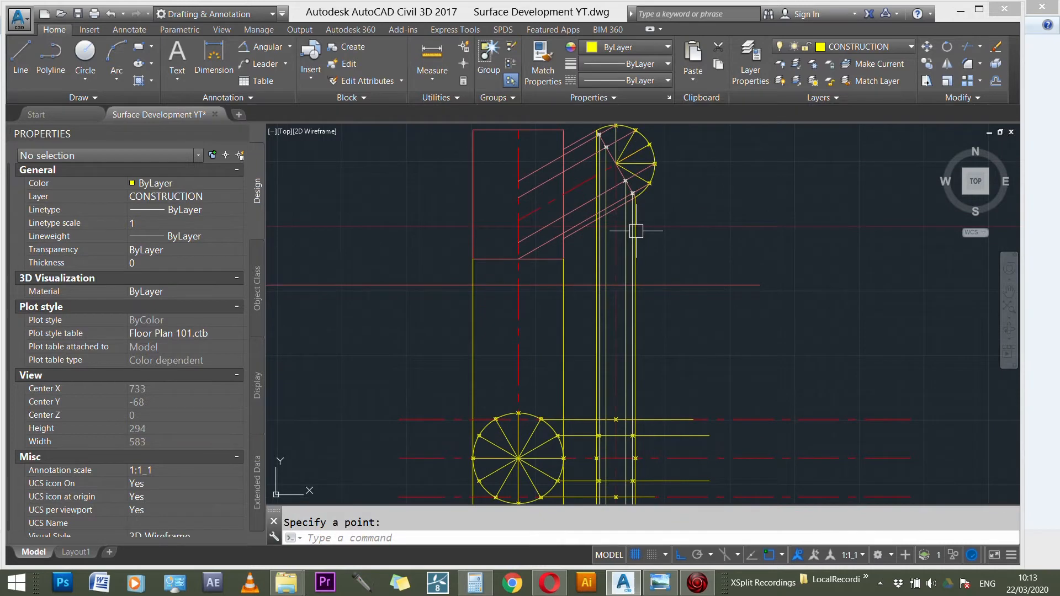
- Trace the two inner vertical projectors between the branch's end circle and the plan view to check which division points they carry
scroll(614, 386, up, 4)
key(Escape)
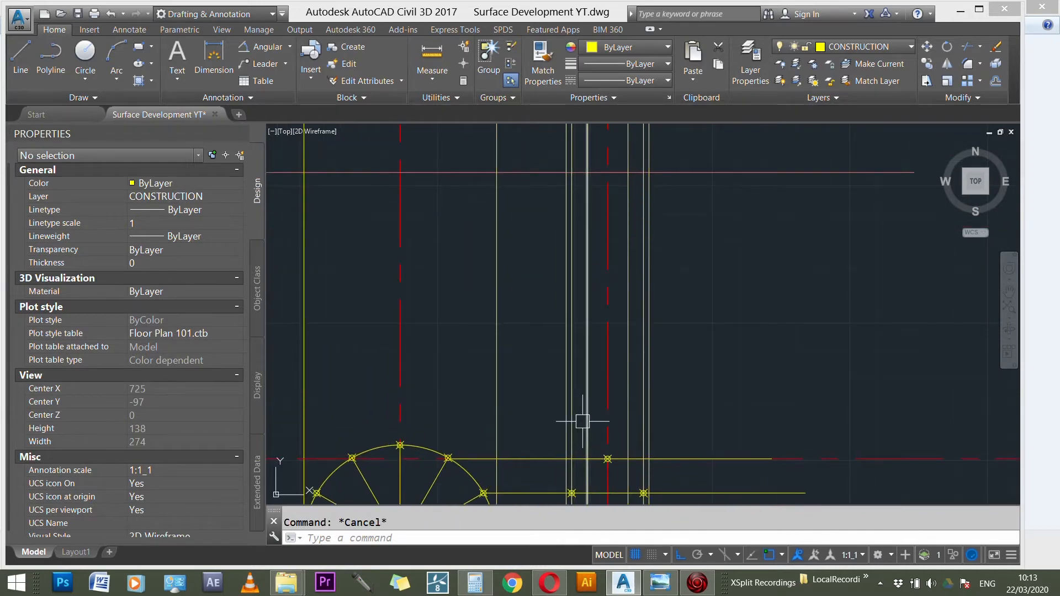
click(586, 464)
scroll(608, 411, down, 2)
scroll(613, 191, up, 6)
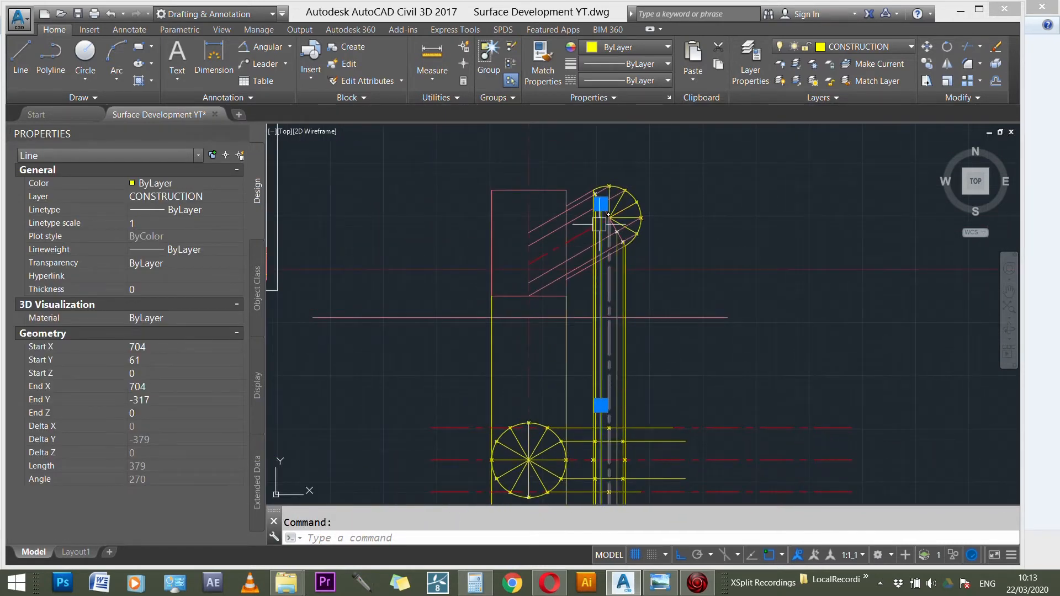
scroll(552, 204, up, 2)
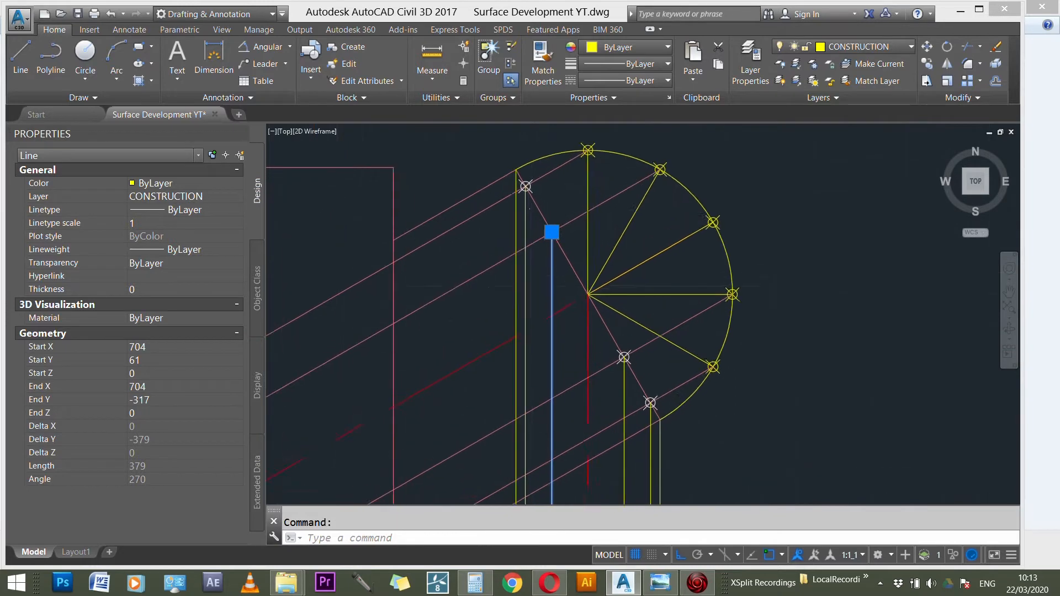
scroll(558, 208, down, 3)
scroll(574, 202, down, 2)
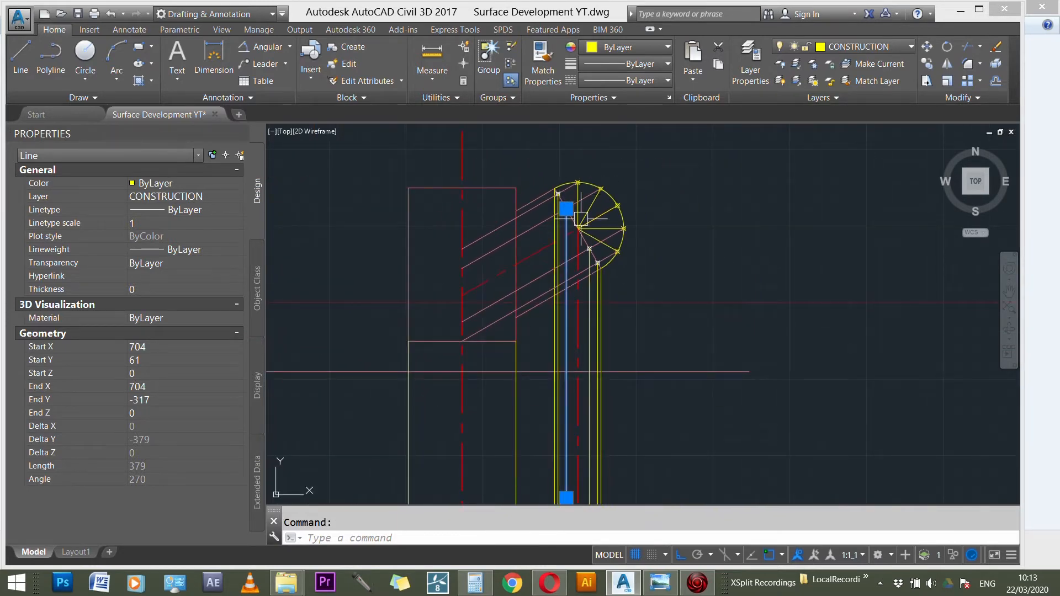
scroll(596, 431, up, 3)
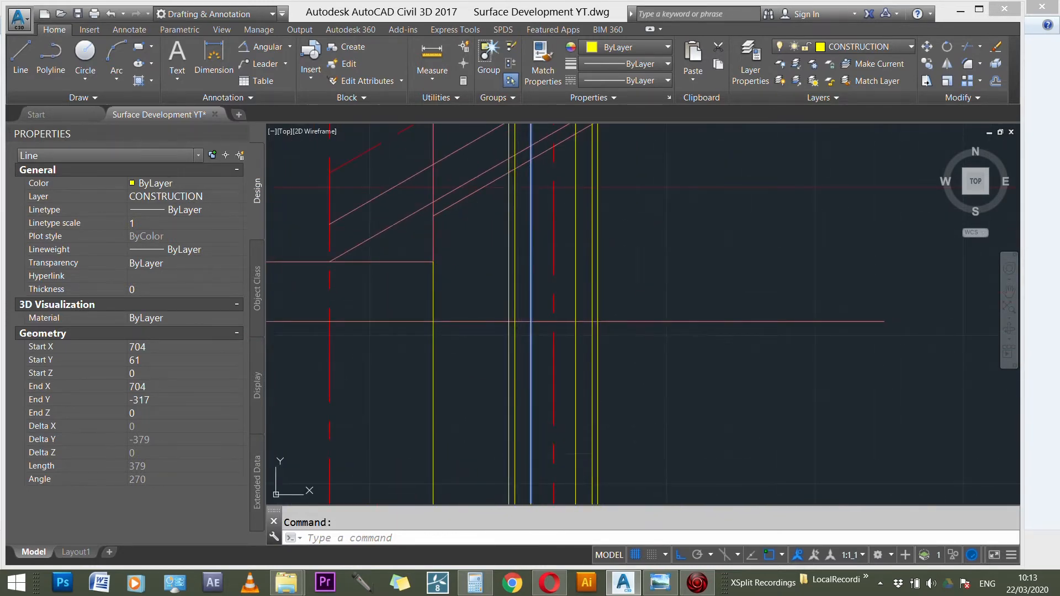
click(576, 414)
scroll(586, 412, down, 3)
scroll(586, 253, up, 3)
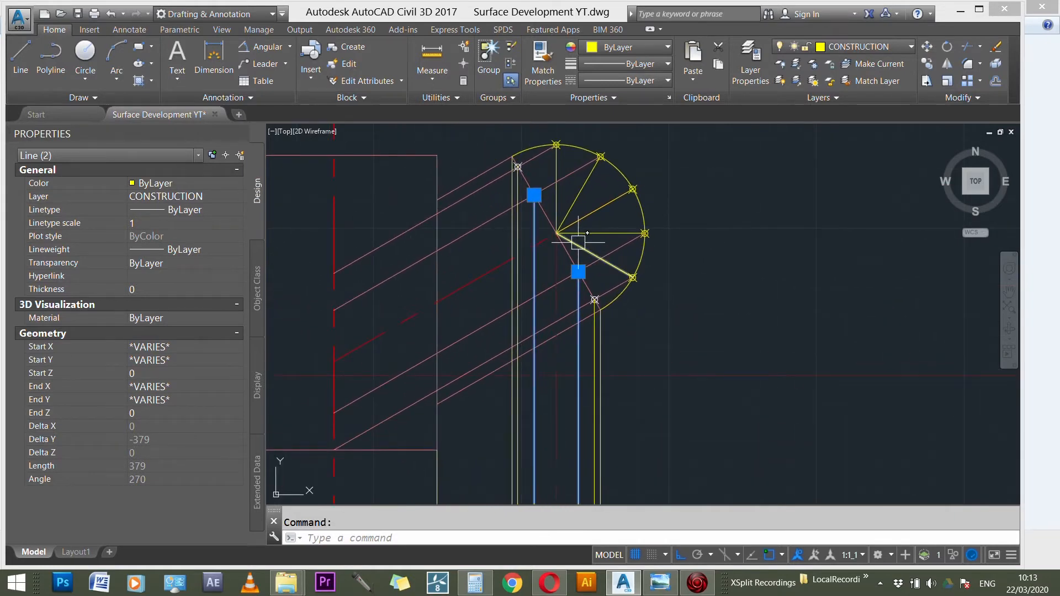
scroll(587, 233, up, 3)
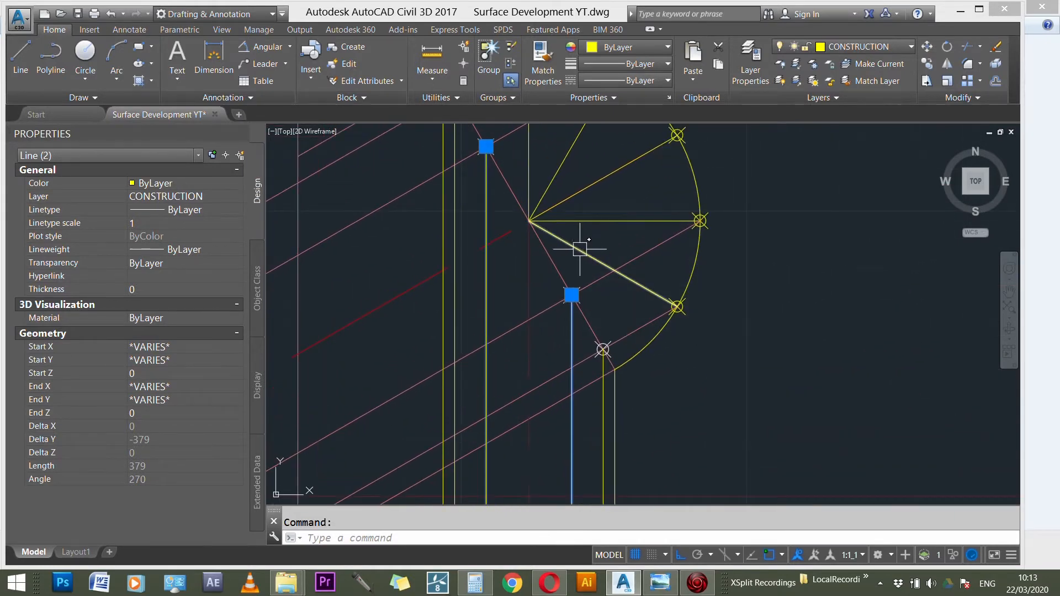
scroll(628, 205, down, 4)
scroll(641, 192, down, 3)
scroll(621, 389, up, 4)
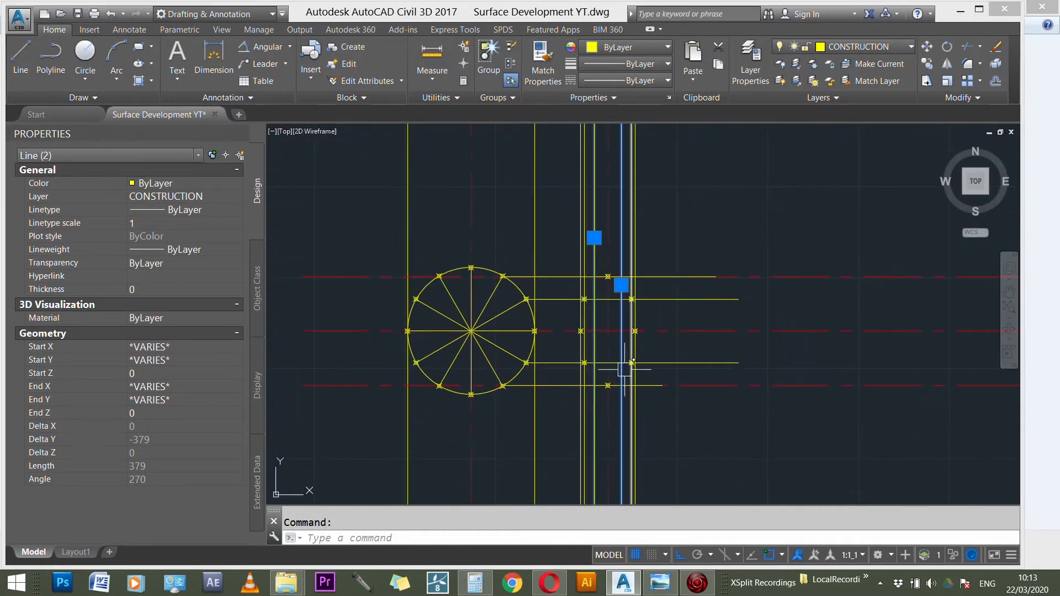
scroll(620, 339, up, 3)
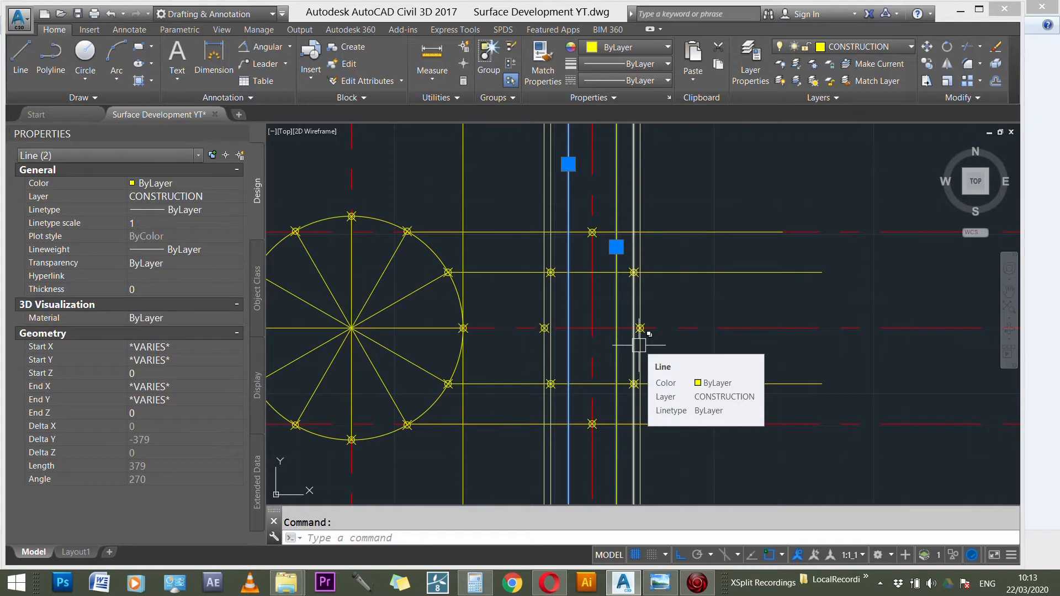
key(Escape)
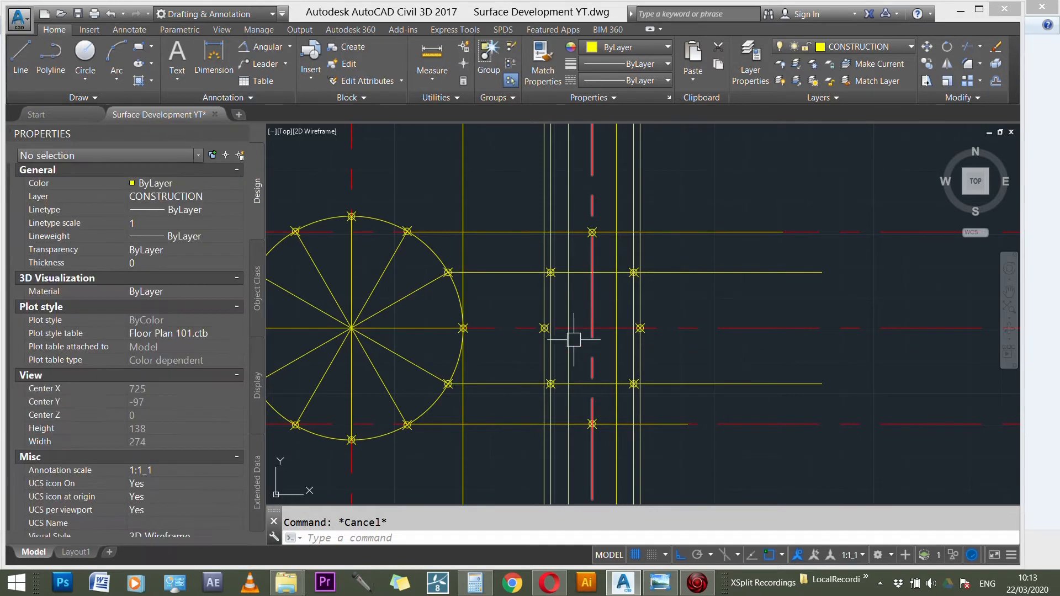
- On the OUTLINE layer, start a spline at the branch's uppermost plan point and pass it through the upper right and rightmost points
scroll(571, 379, up, 3)
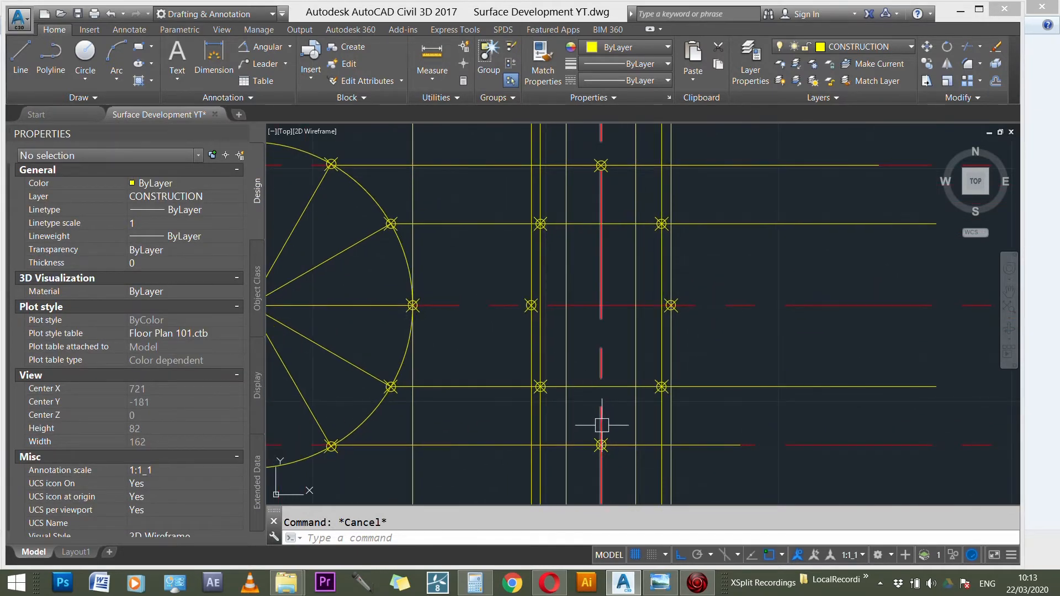
scroll(601, 425, down, 1)
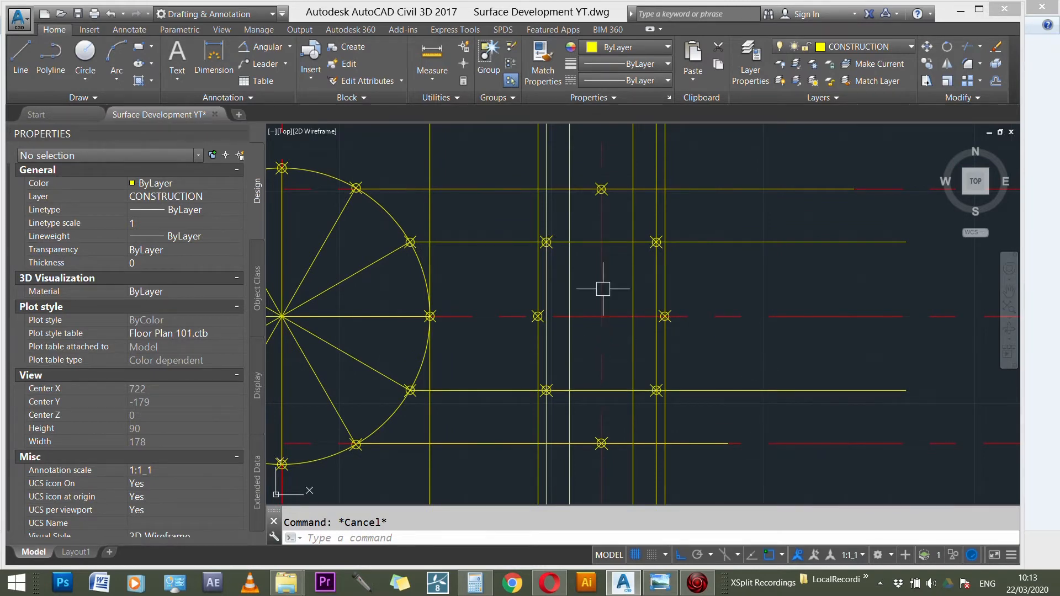
click(854, 44)
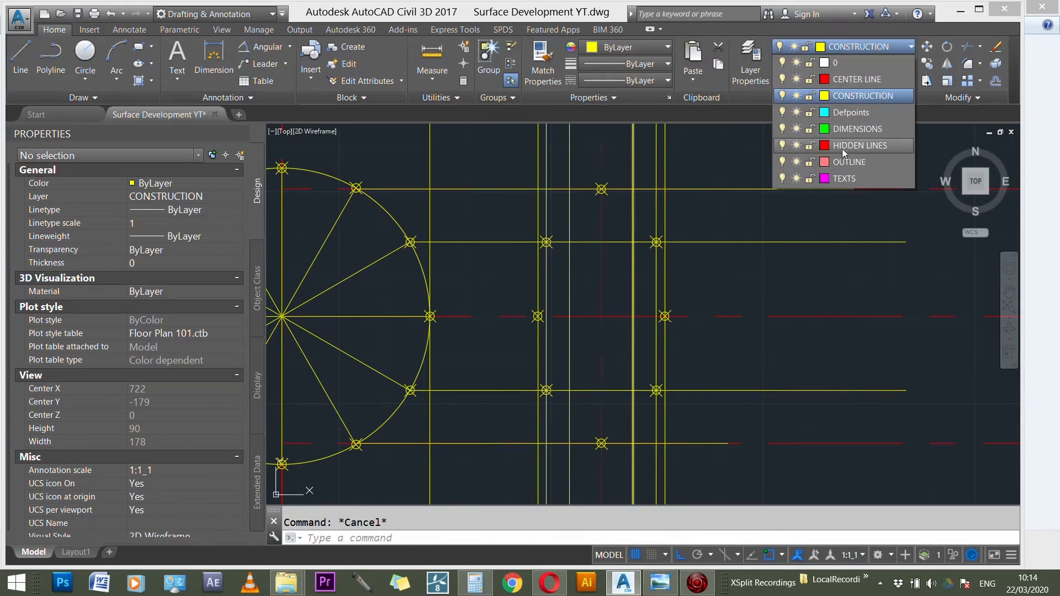
click(845, 161)
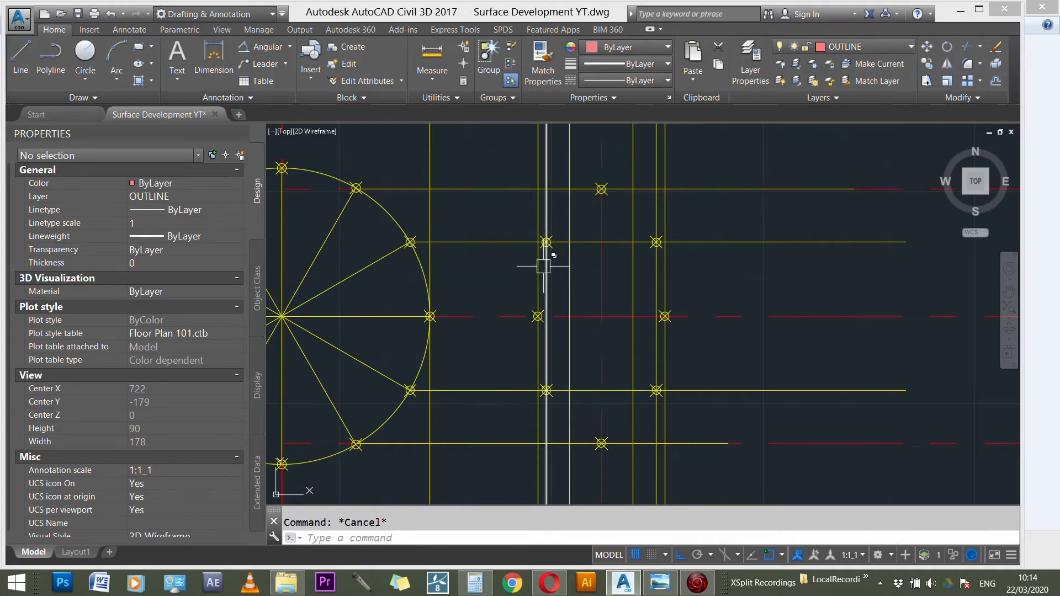
text(s)
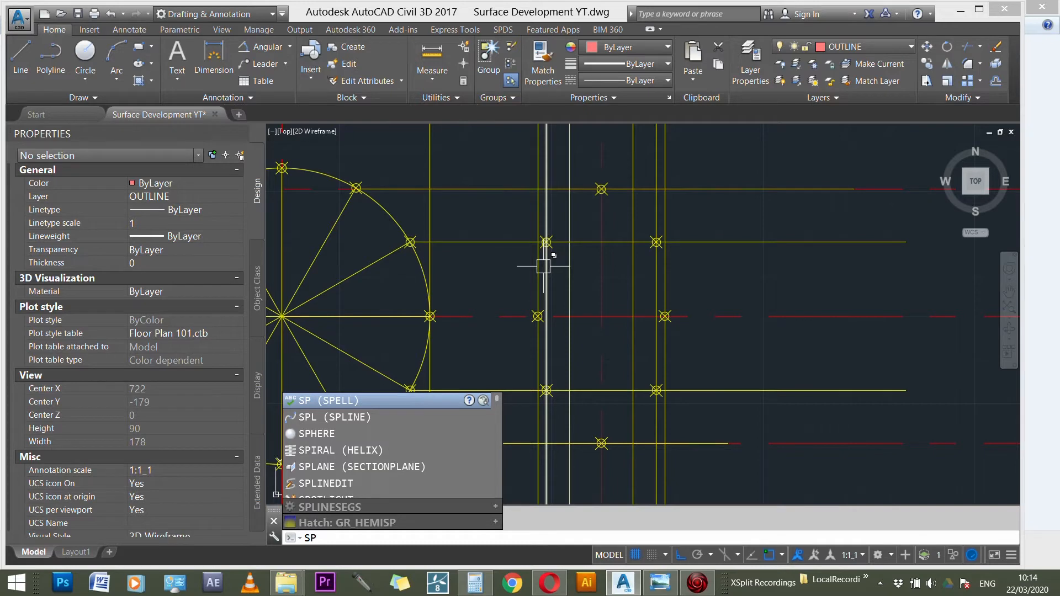
key(Return)
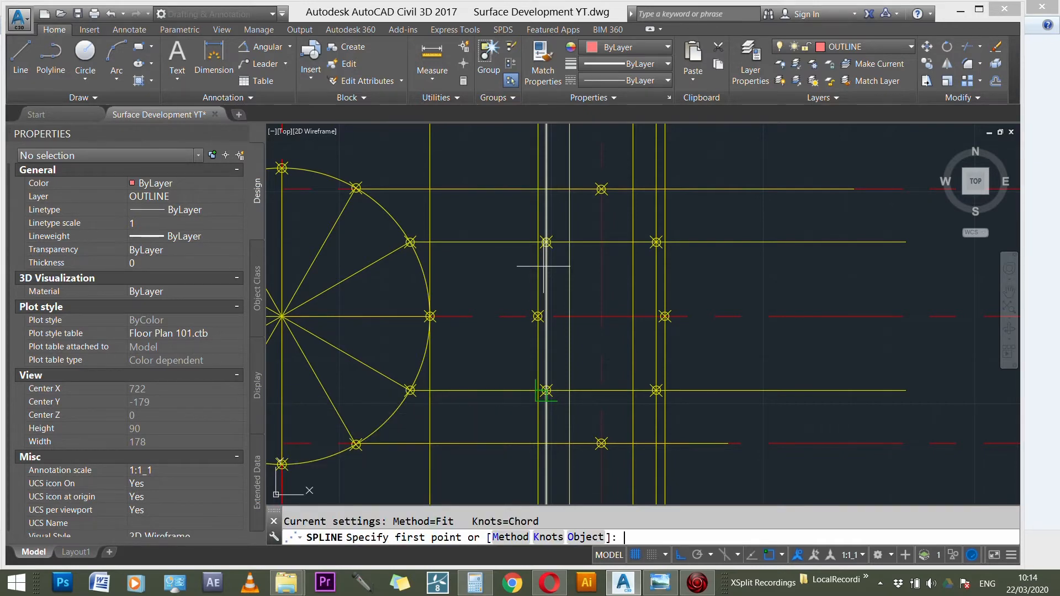
click(602, 189)
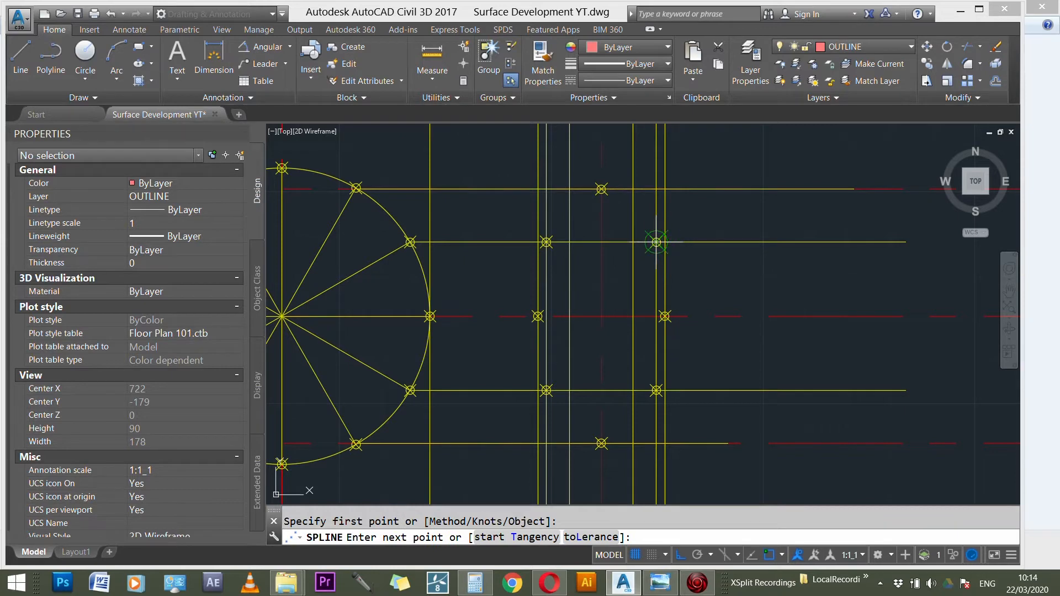
scroll(656, 242, up, 2)
click(658, 243)
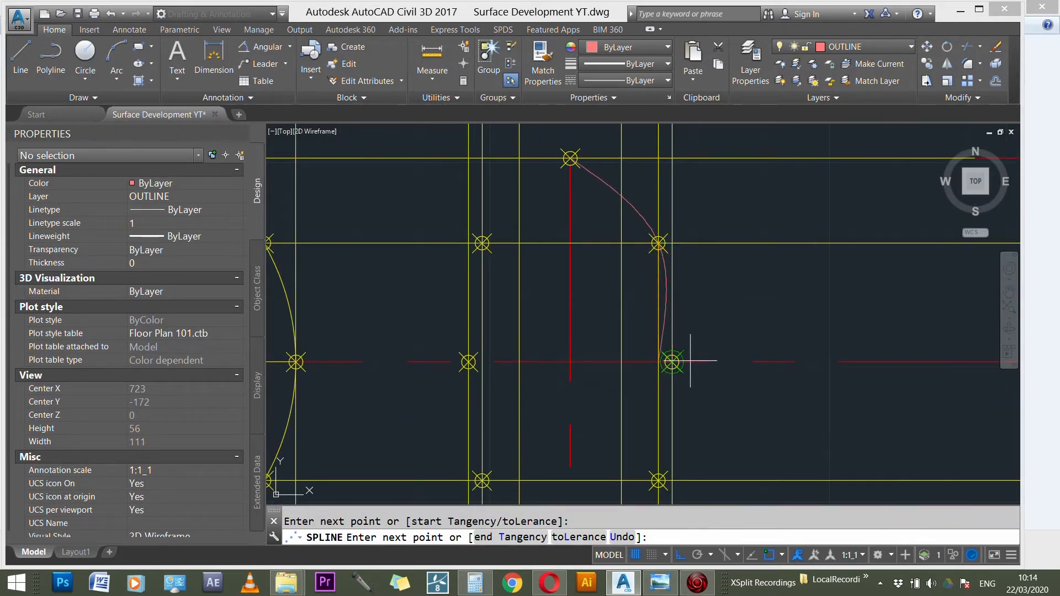
click(672, 362)
- Continue the spline clockwise through the remaining five branch points in plan and finish it back at the uppermost point
scroll(671, 361, down, 3)
scroll(665, 387, up, 3)
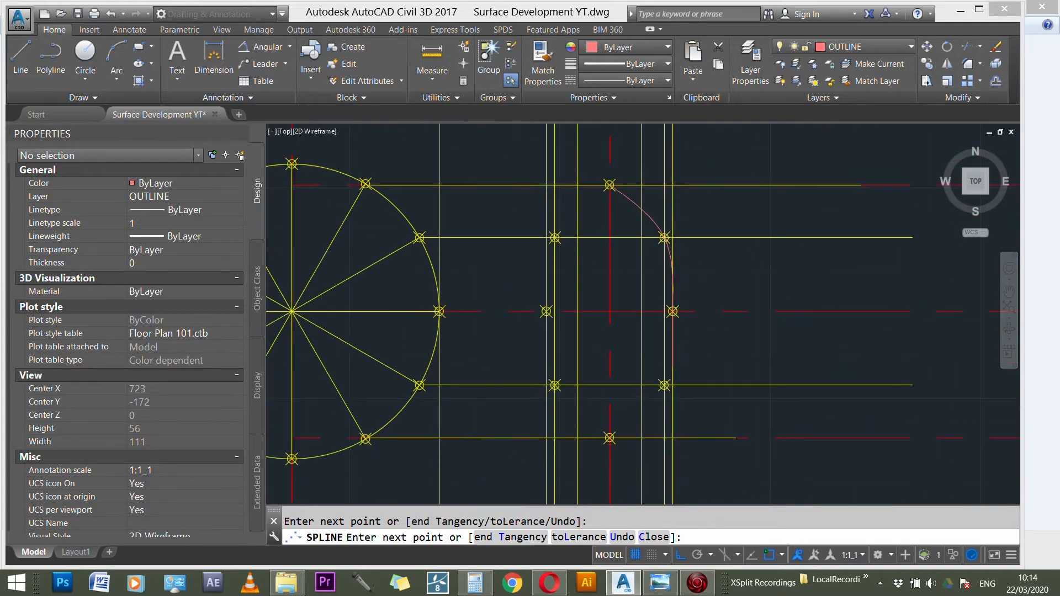
click(664, 394)
click(584, 470)
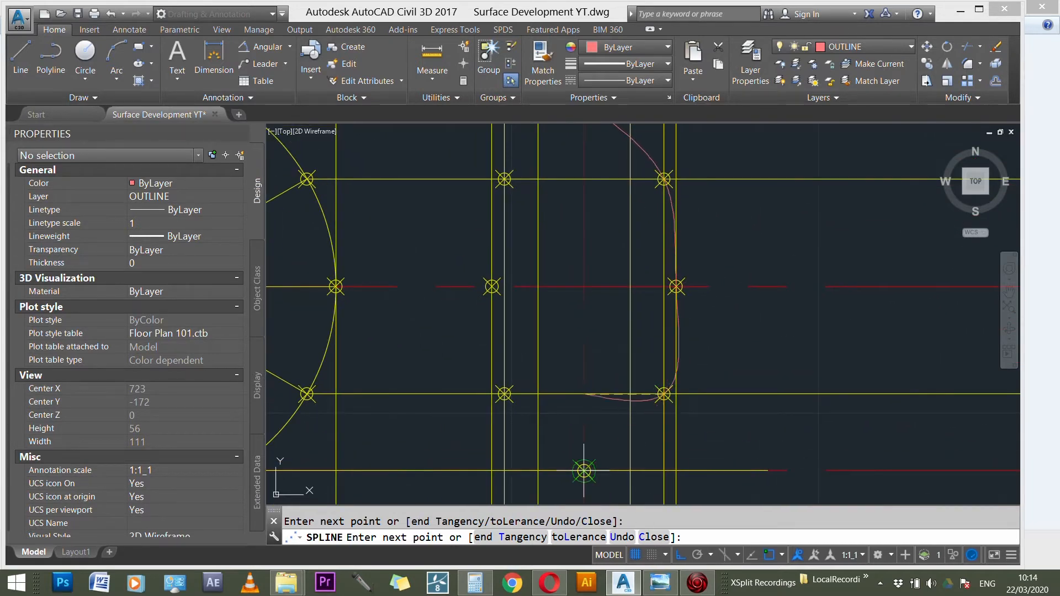
click(504, 394)
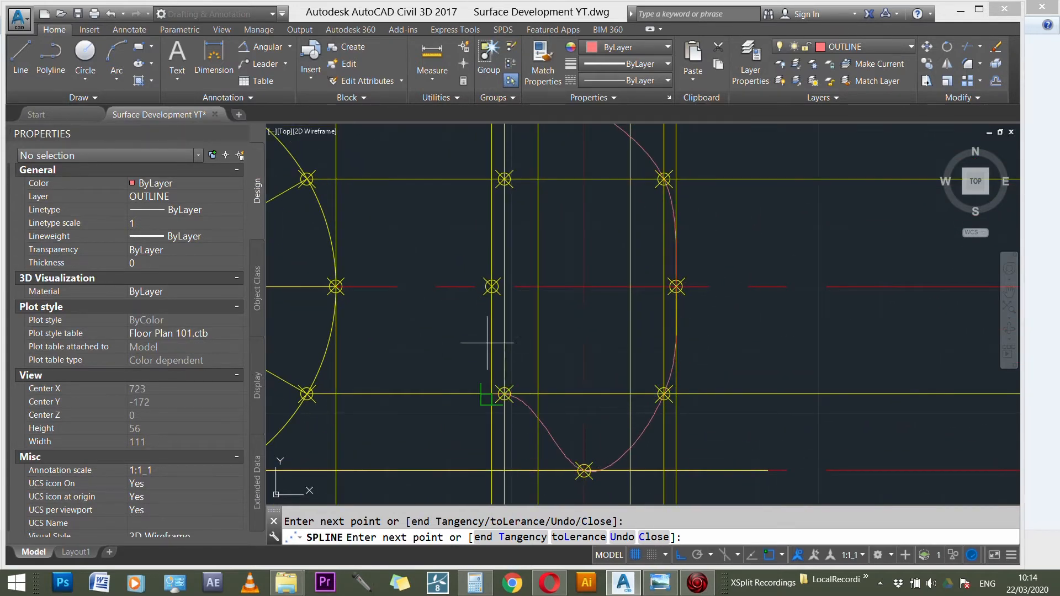
click(491, 287)
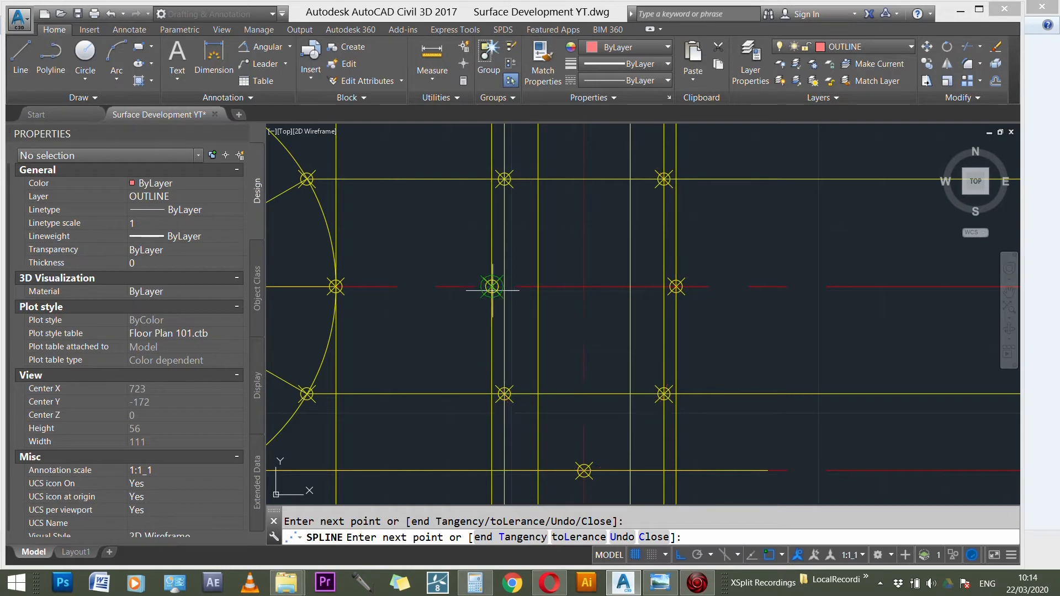
click(504, 178)
scroll(532, 289, down, 3)
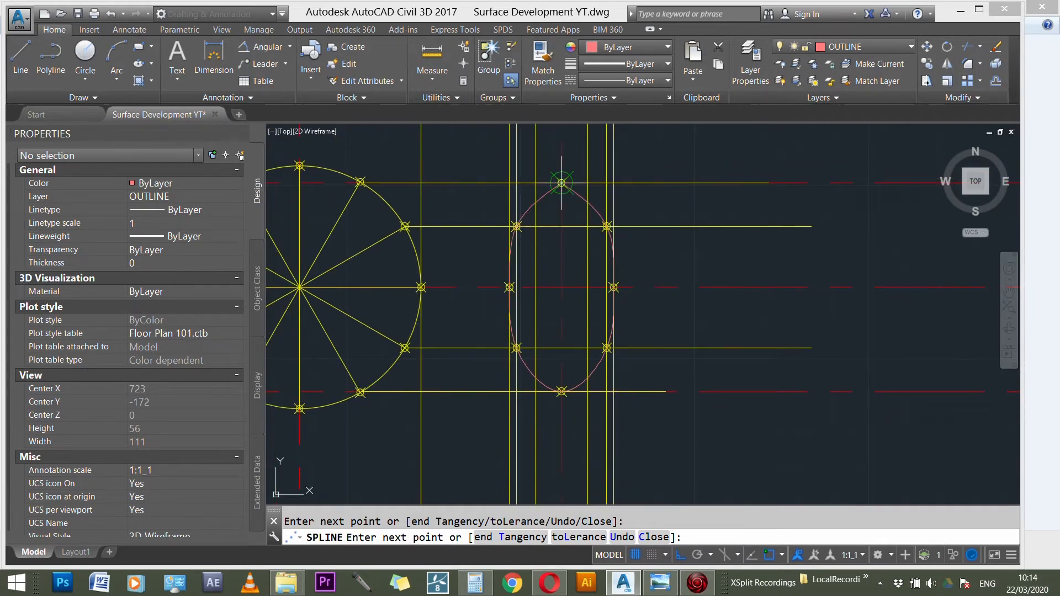
scroll(563, 179, up, 3)
click(556, 194)
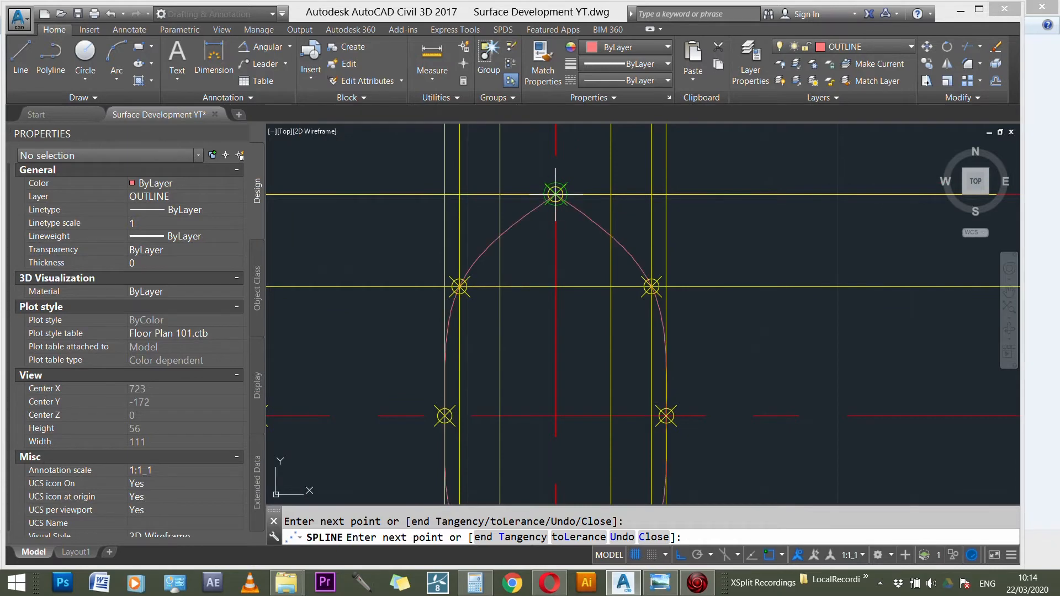
key(Return)
scroll(532, 177, down, 3)
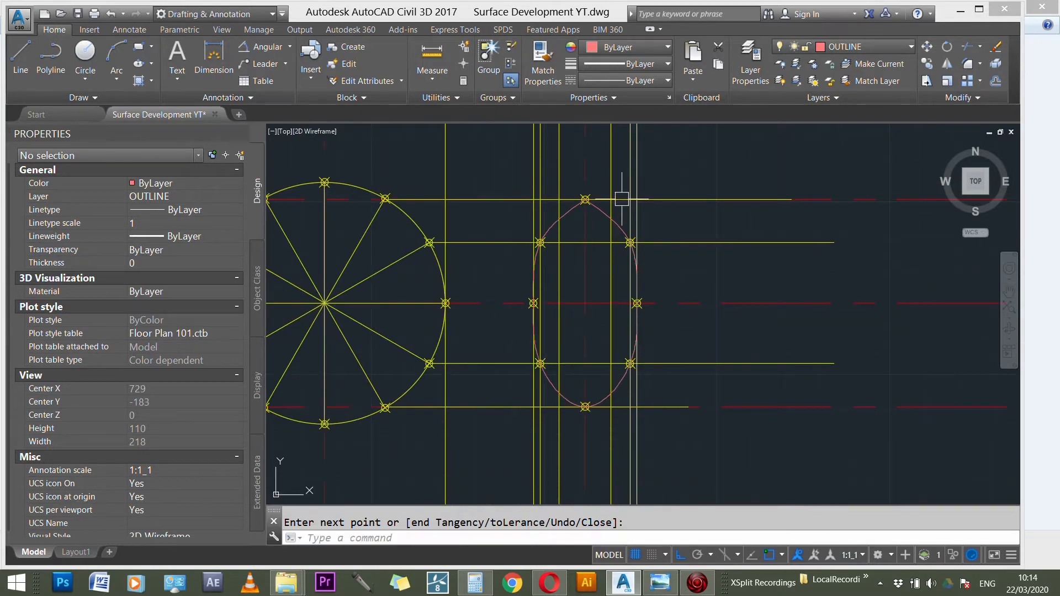
key(Escape)
- Move the divided circle of the vertical cylinder in plan to the OUTLINE layer
scroll(733, 270, down, 2)
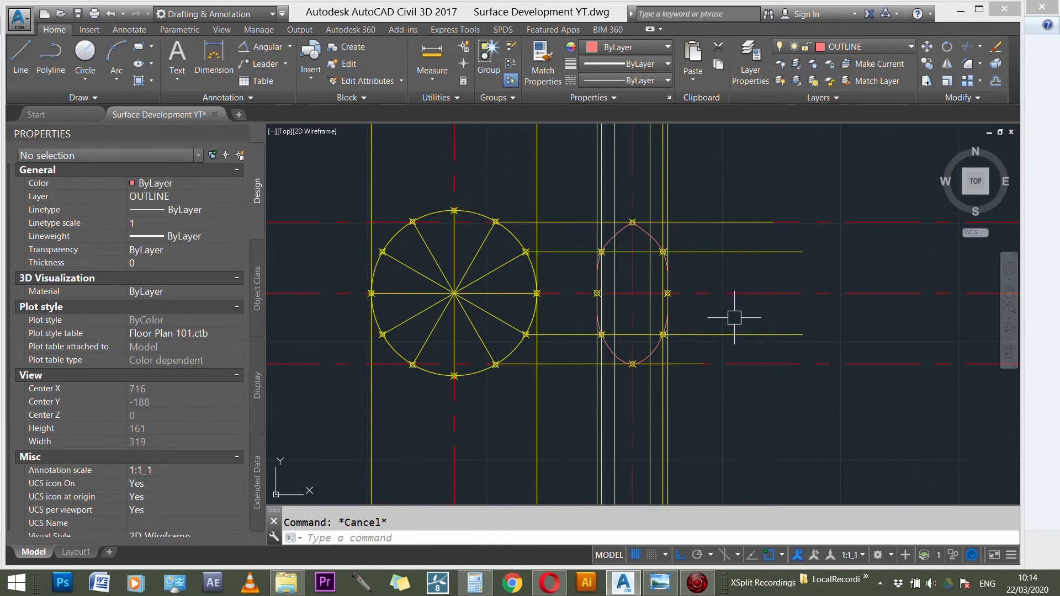
scroll(735, 311, down, 1)
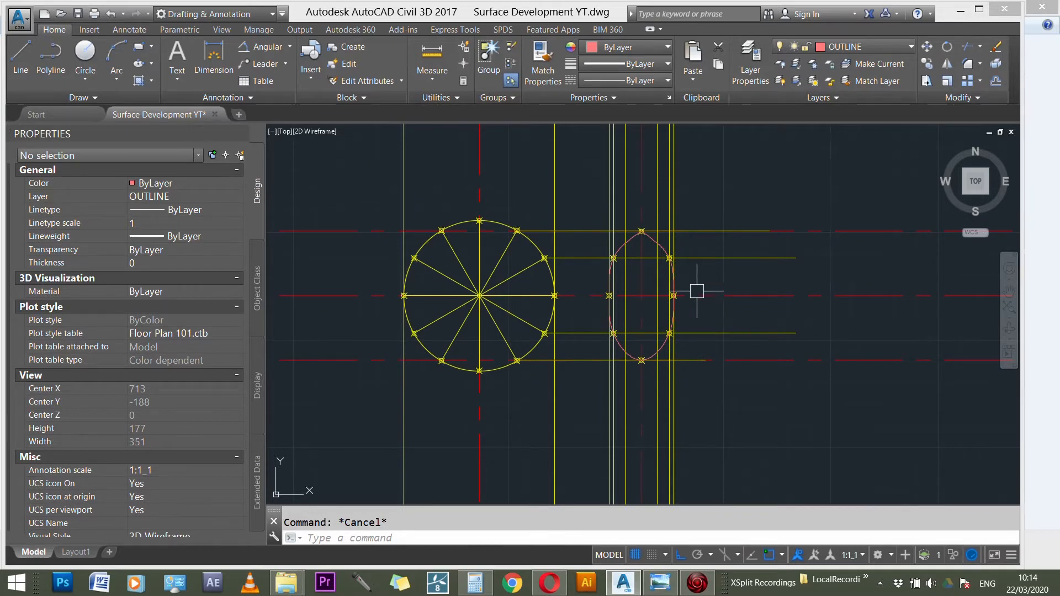
scroll(576, 265, down, 1)
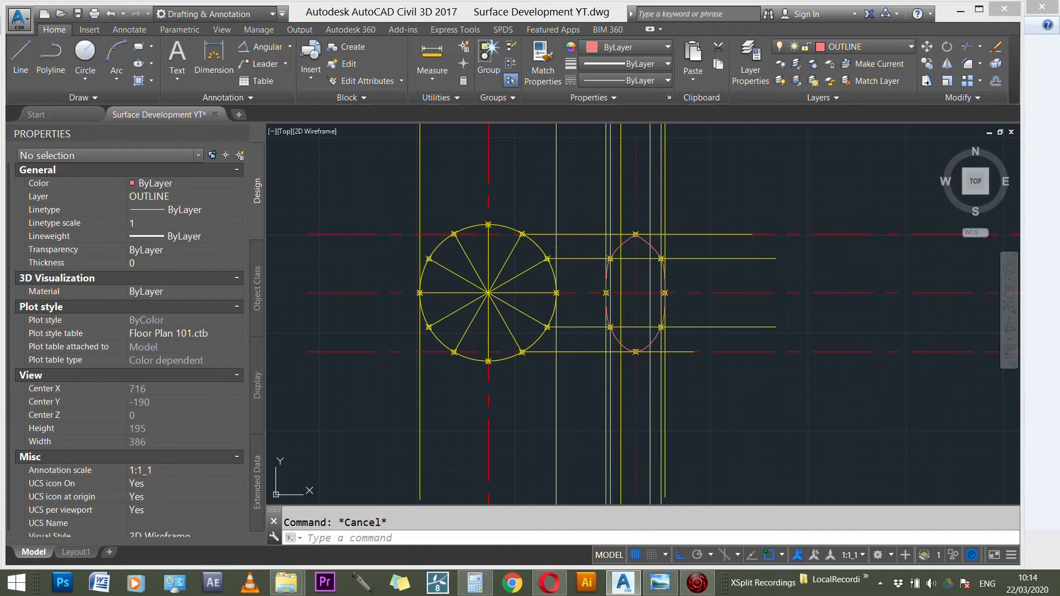
click(534, 247)
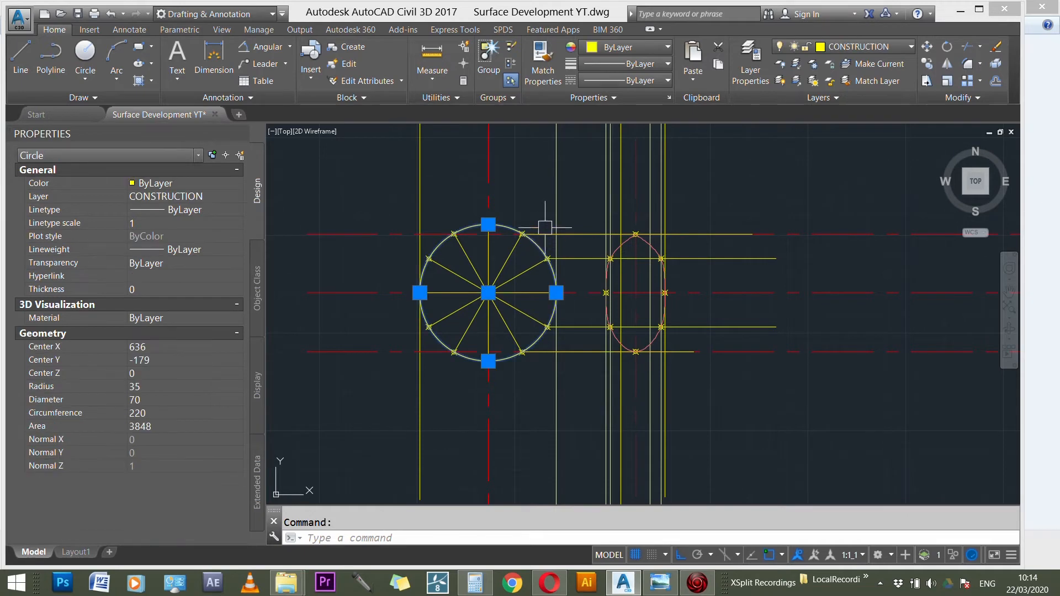
click(854, 47)
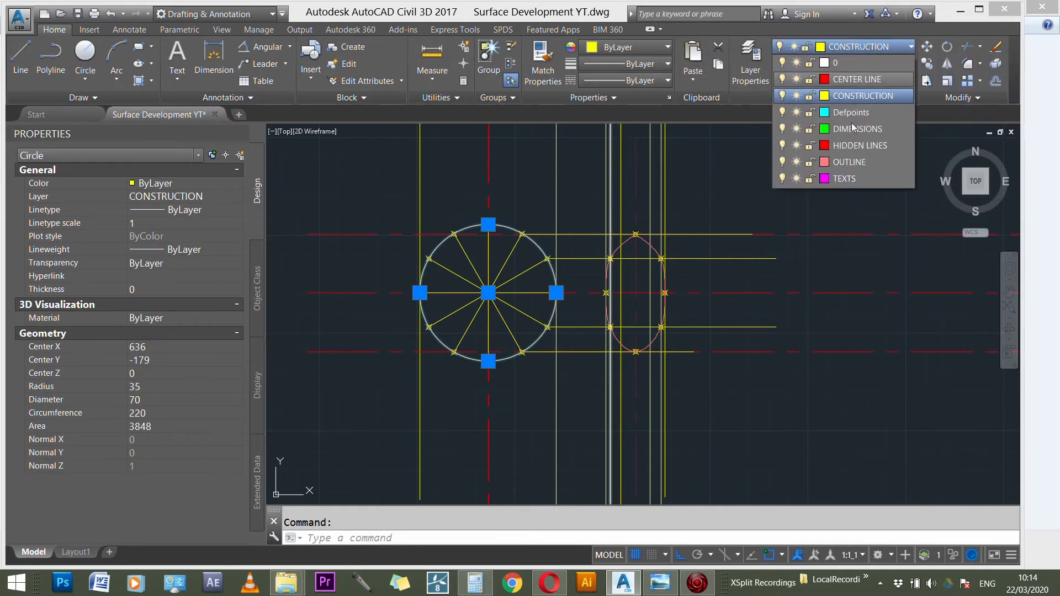
click(853, 165)
- Move the uppermost and lowermost yellow horizontal projection lines between the circle and the branch end to the OUTLINE layer
scroll(576, 233, up, 7)
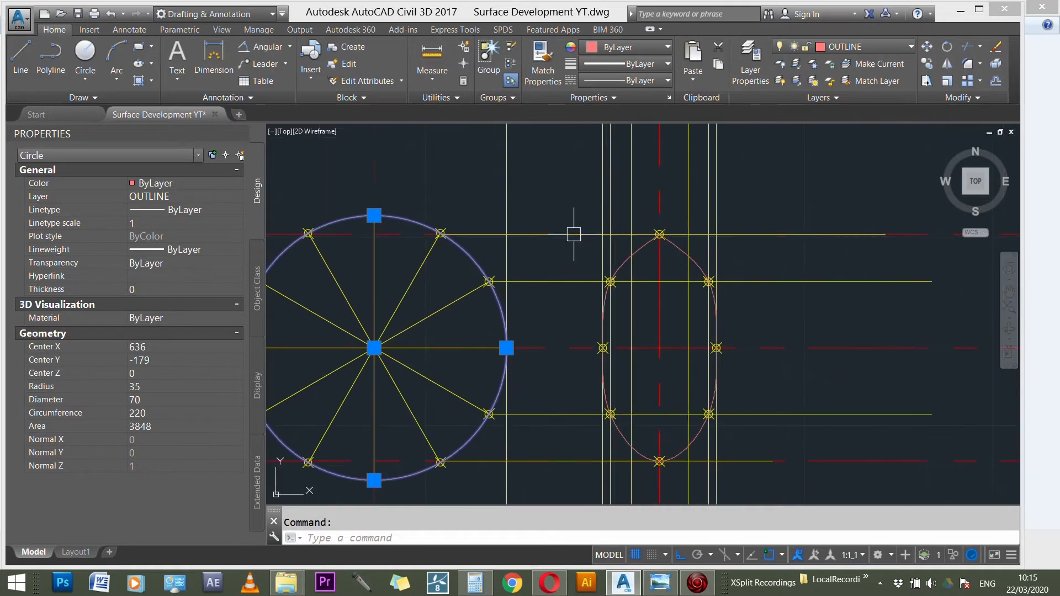
click(576, 233)
click(624, 283)
scroll(590, 182, down, 2)
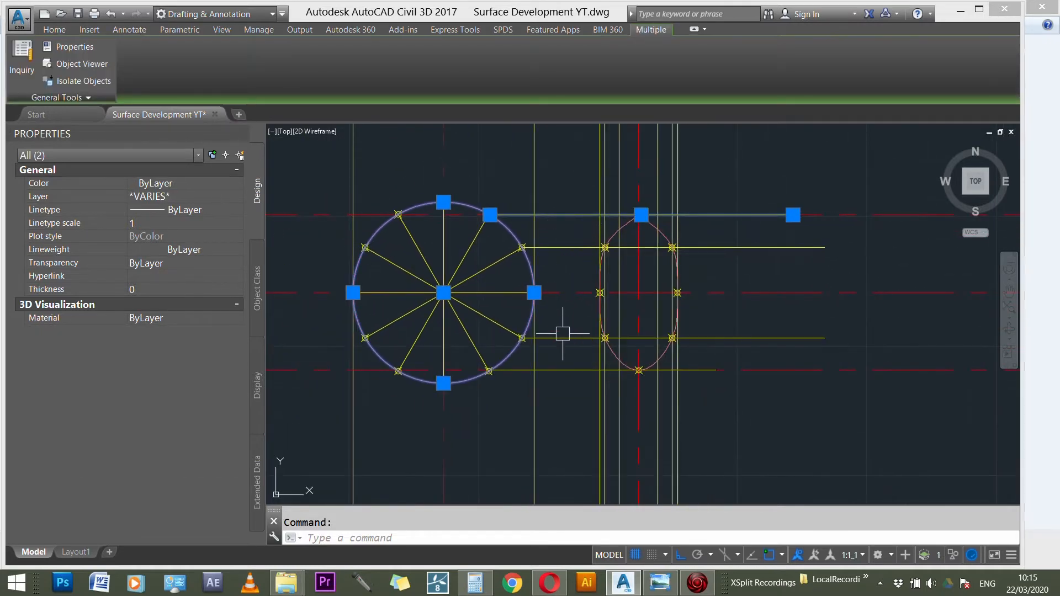
click(565, 361)
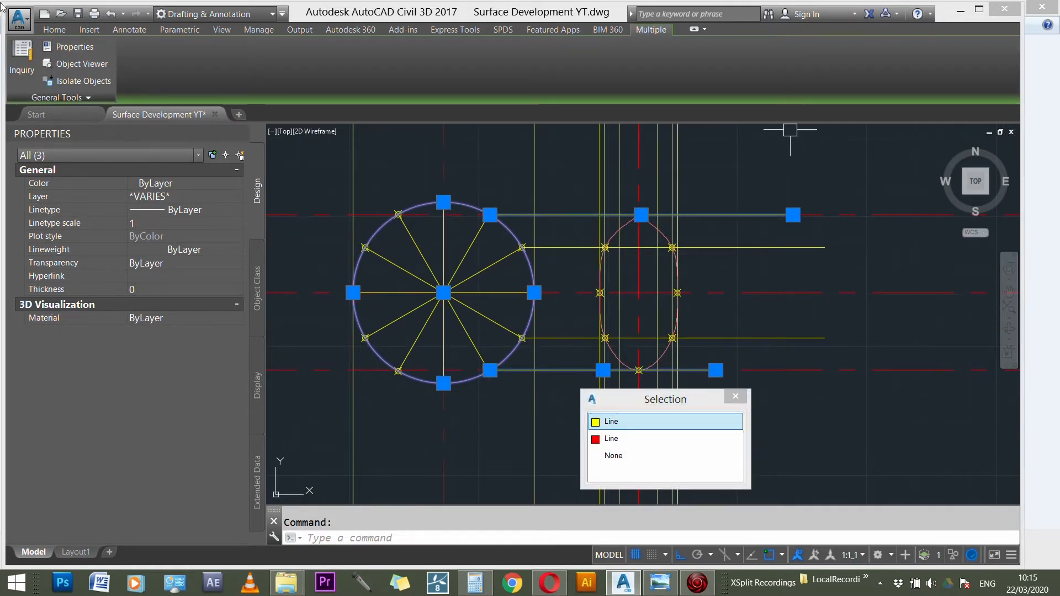
click(55, 29)
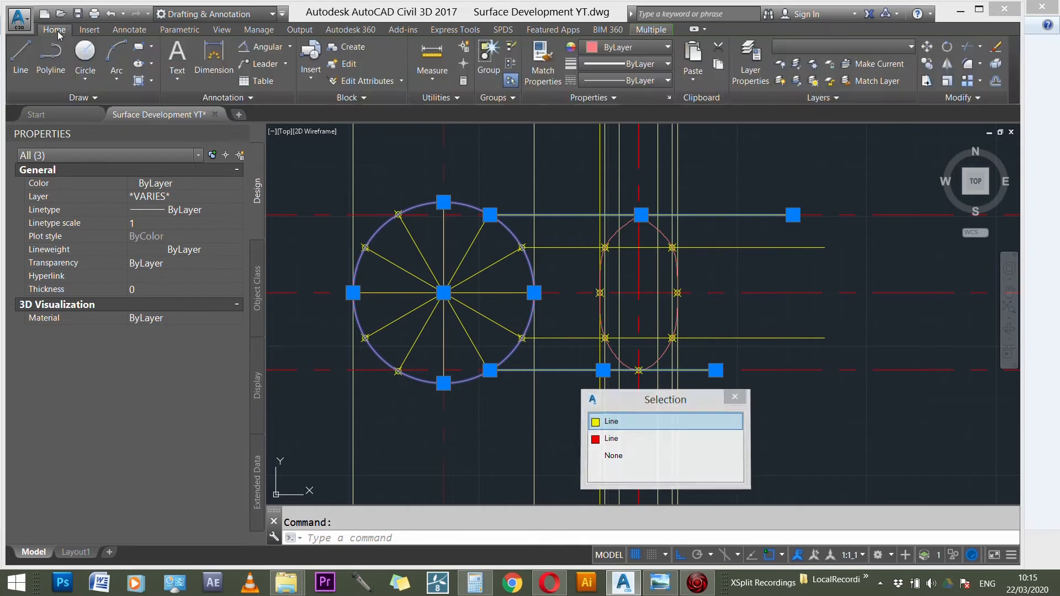
click(843, 47)
click(856, 157)
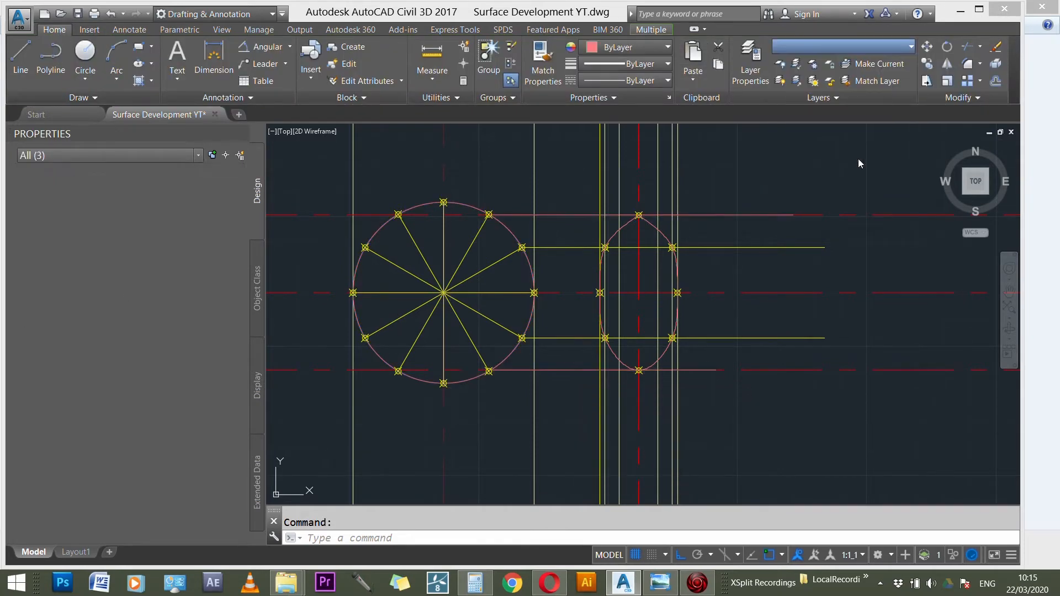
- Shorten the upper horizontal outline line in plan so it ends at the branch's uppermost point
key(Escape)
click(793, 215)
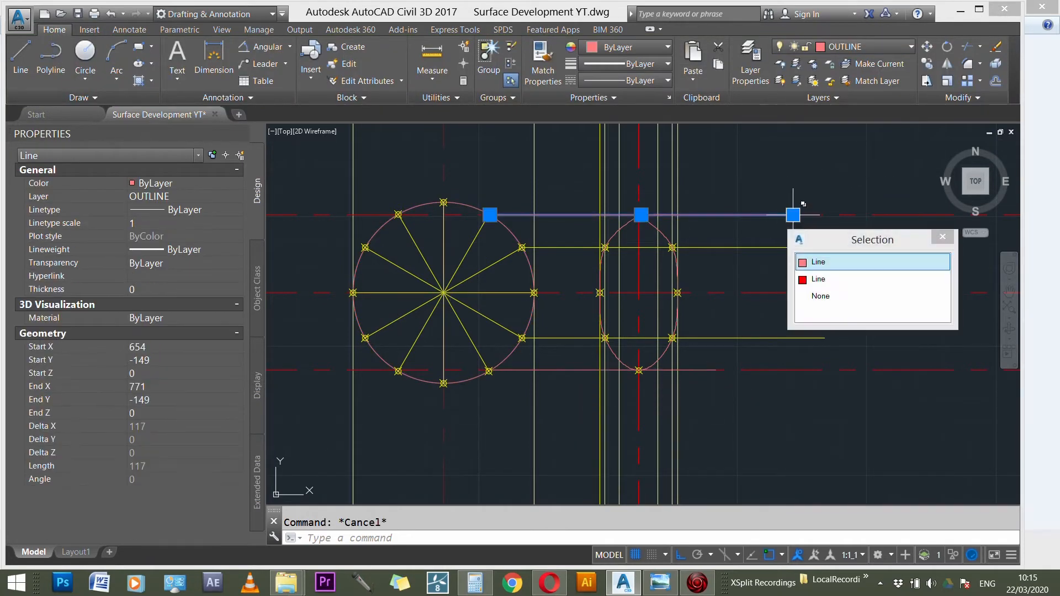
click(793, 214)
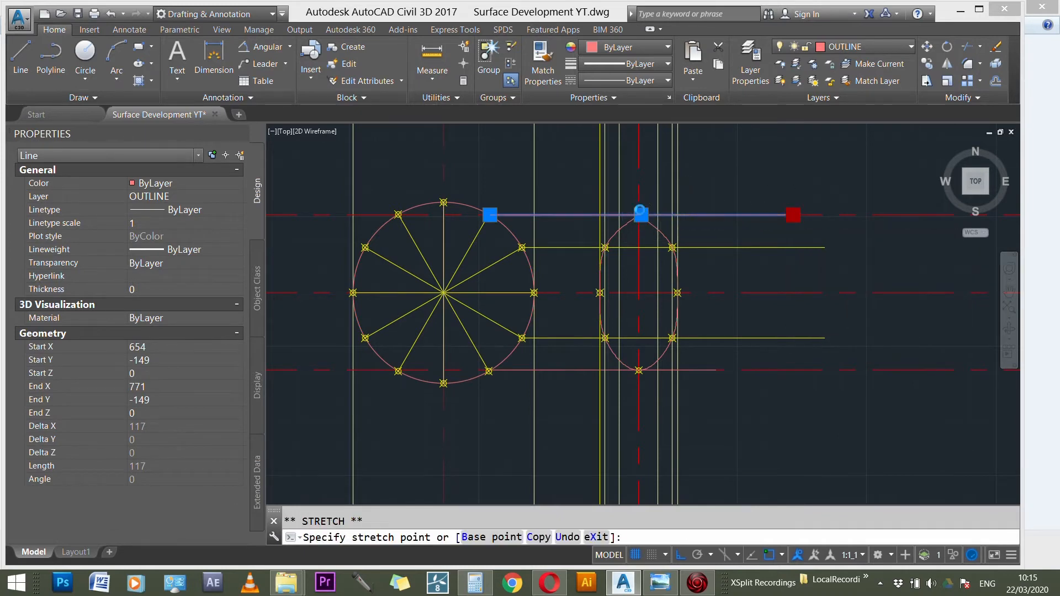
scroll(640, 211, up, 4)
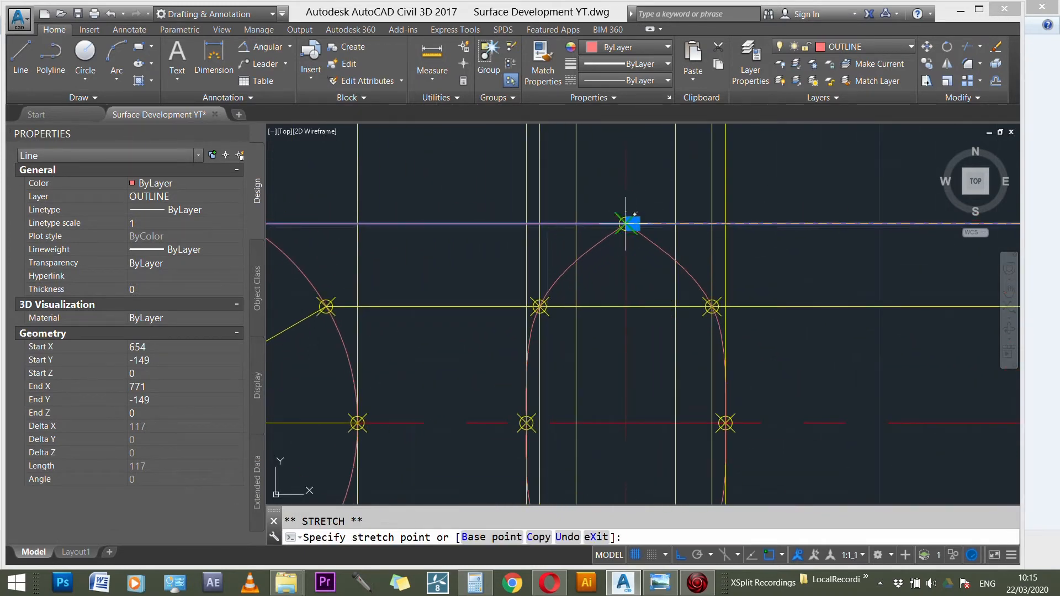
key(Escape)
scroll(608, 234, down, 5)
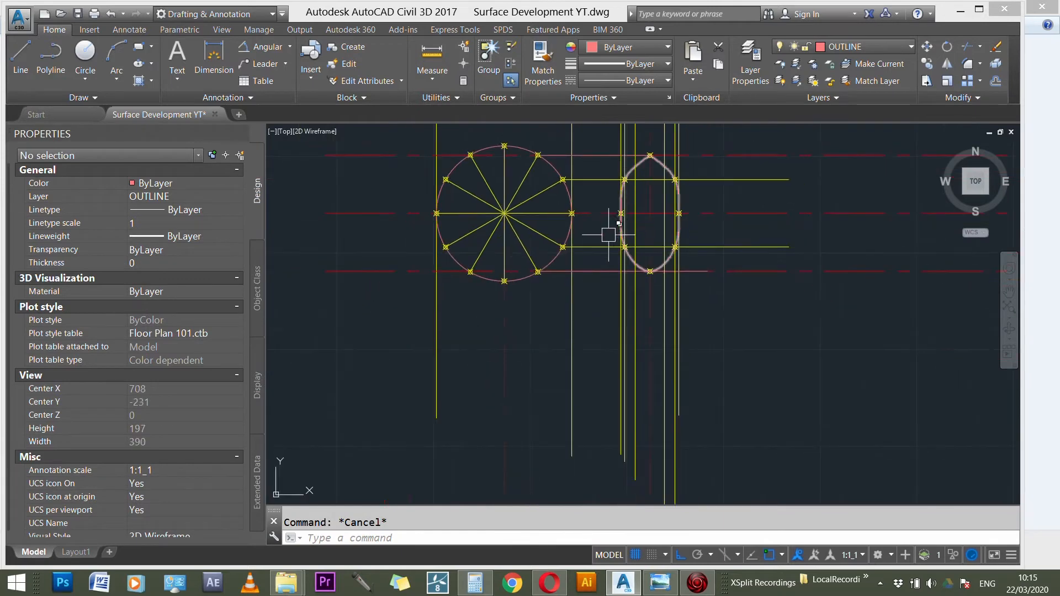
- Shorten the lower horizontal outline line in plan so it ends at the branch's lowermost point
click(685, 277)
click(707, 271)
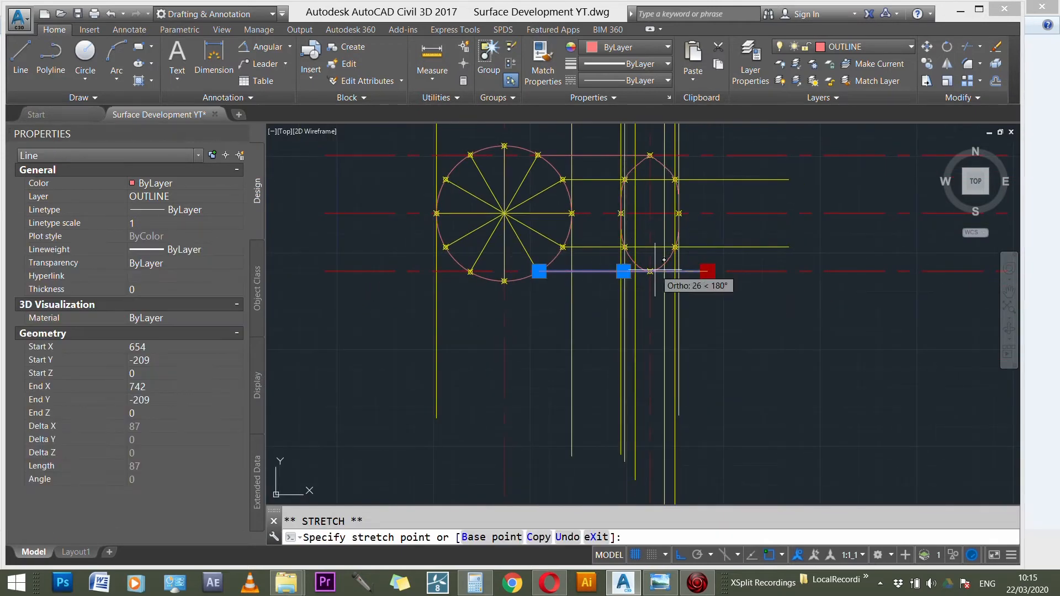
scroll(649, 272, up, 3)
scroll(645, 274, up, 1)
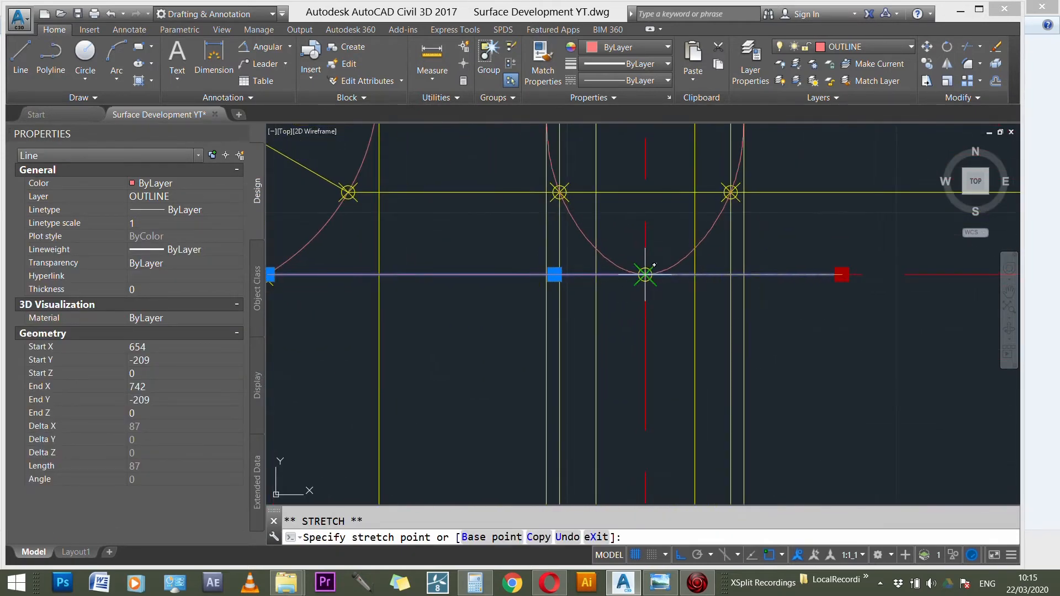
key(Escape)
scroll(690, 279, down, 4)
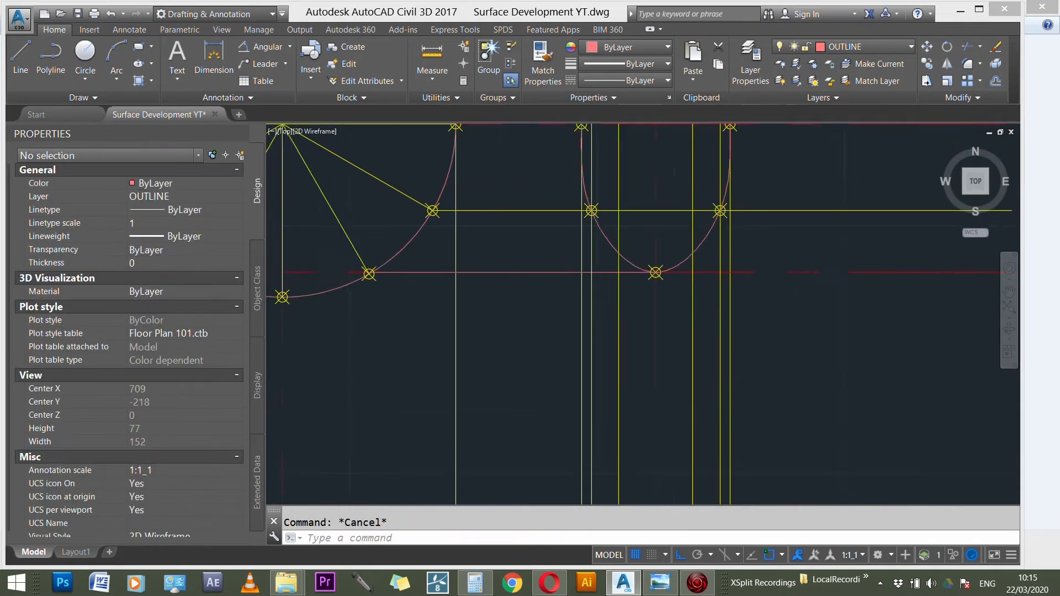
- Turn off the CONSTRUCTION layer to leave only the outlines and centre lines of the plan view
scroll(690, 270, down, 4)
scroll(671, 245, down, 3)
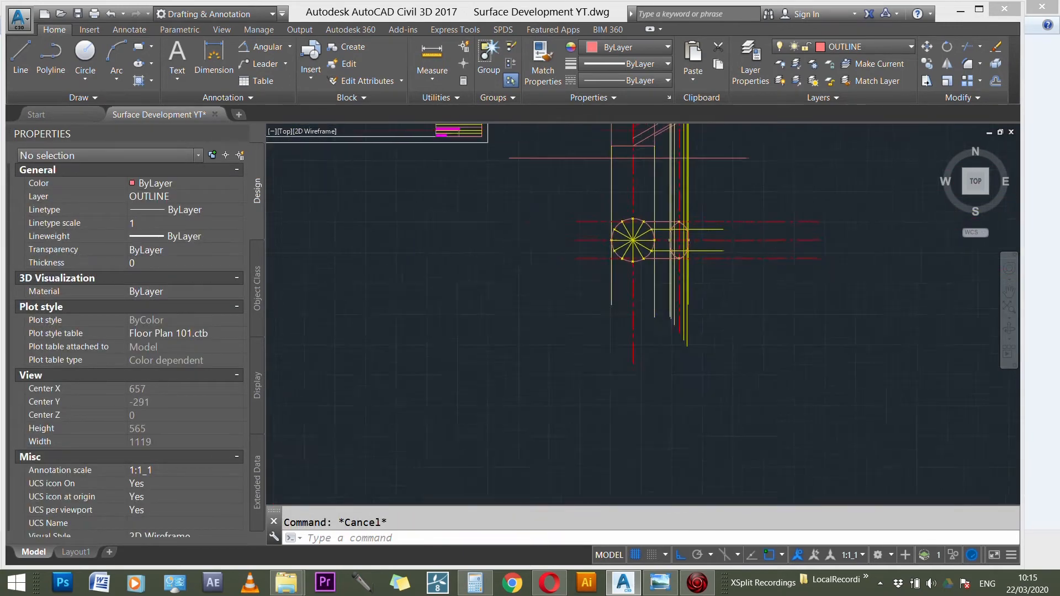
scroll(665, 195, up, 4)
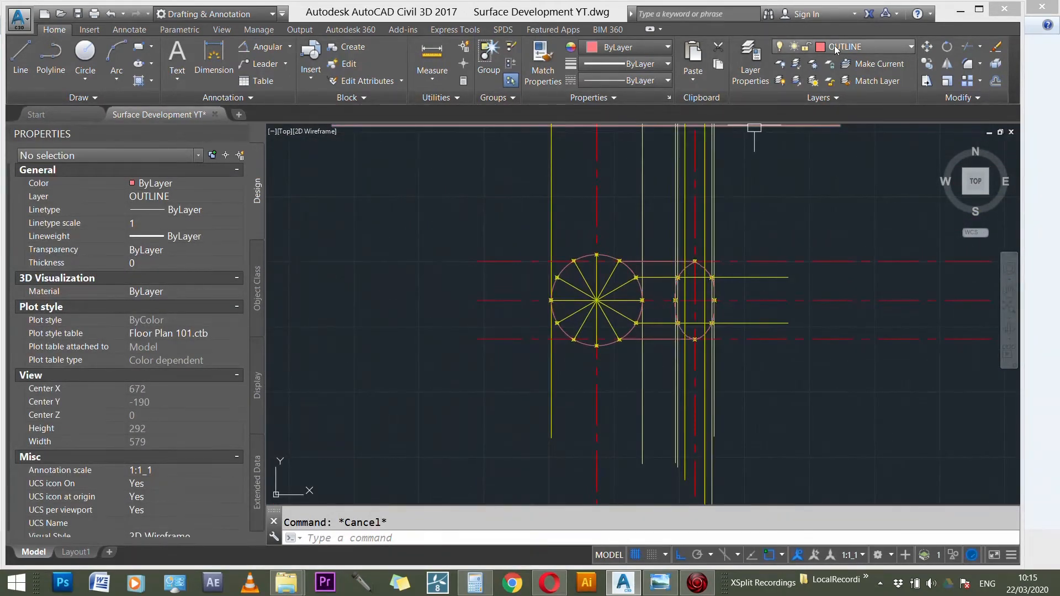
click(833, 46)
click(783, 96)
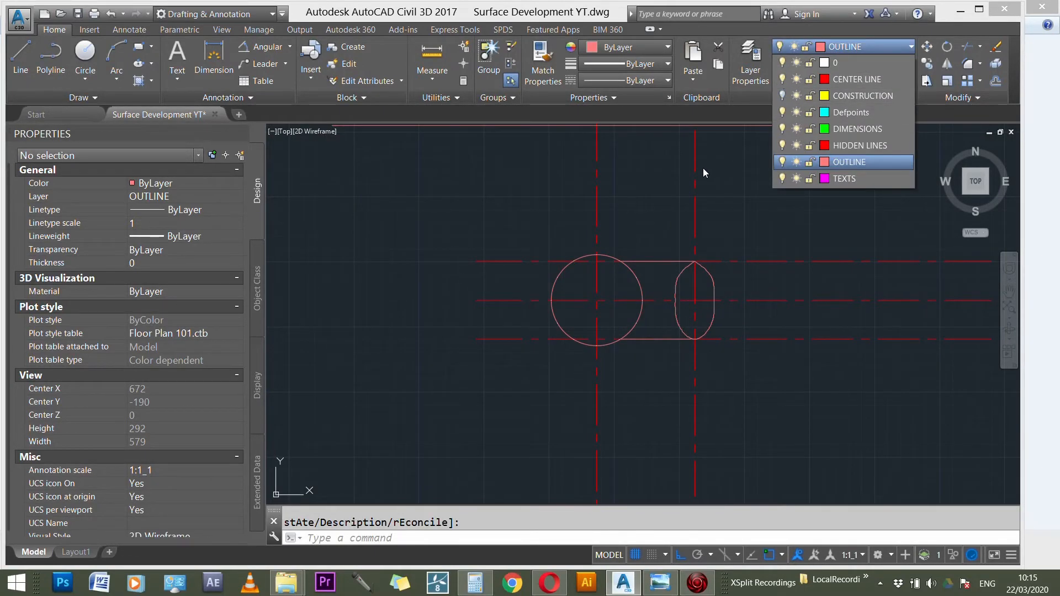
scroll(652, 254, up, 4)
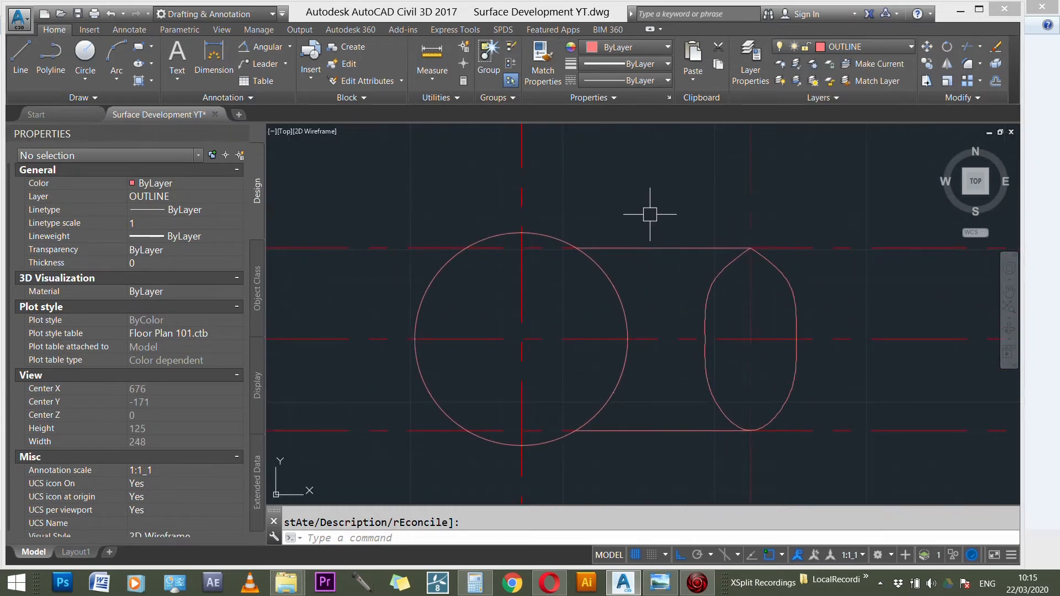
click(750, 248)
scroll(755, 253, up, 4)
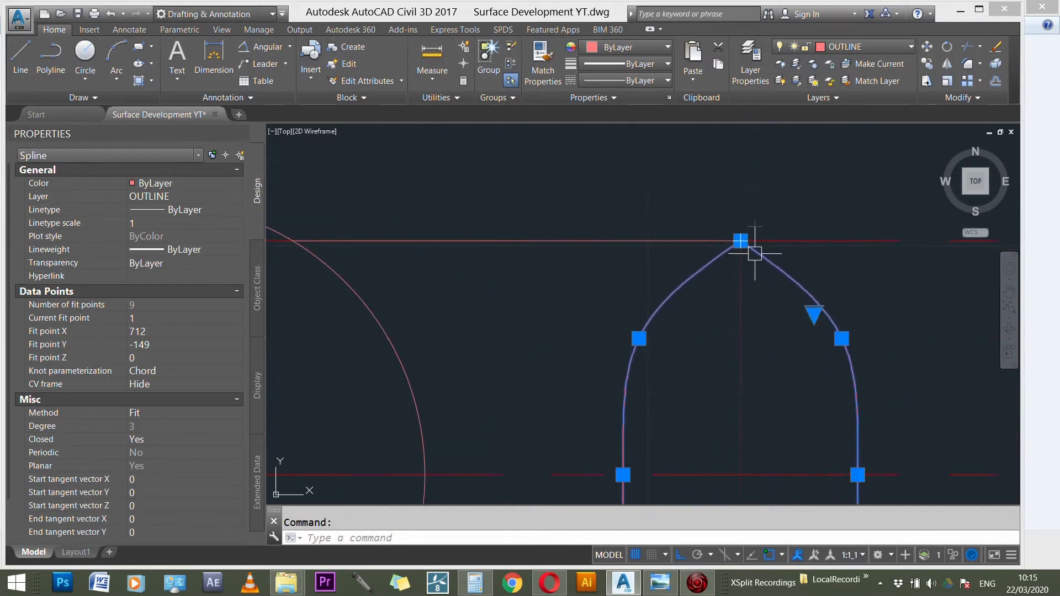
mouse_move(806, 304)
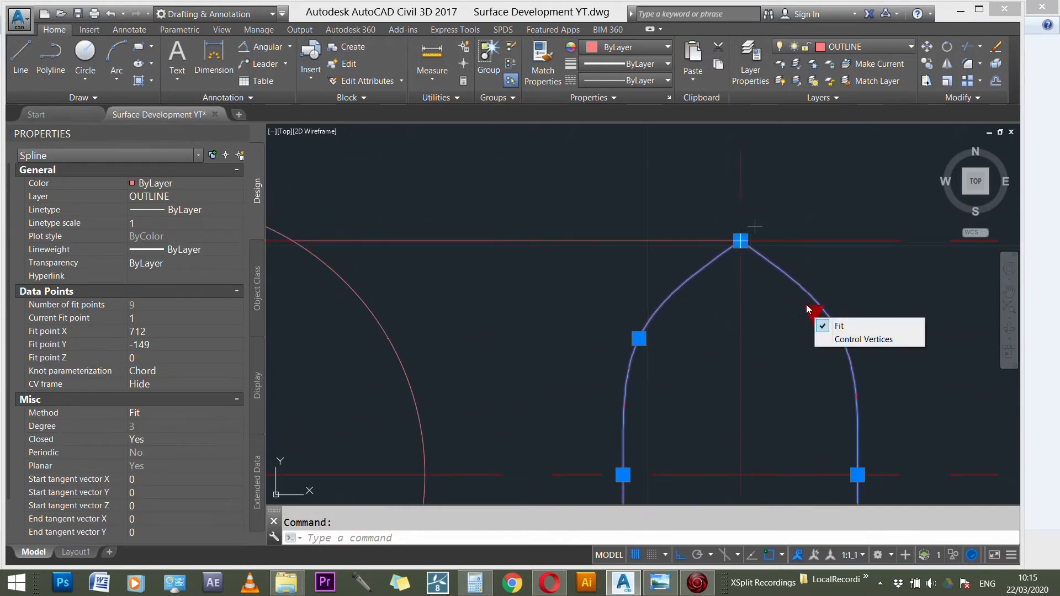
click(741, 241)
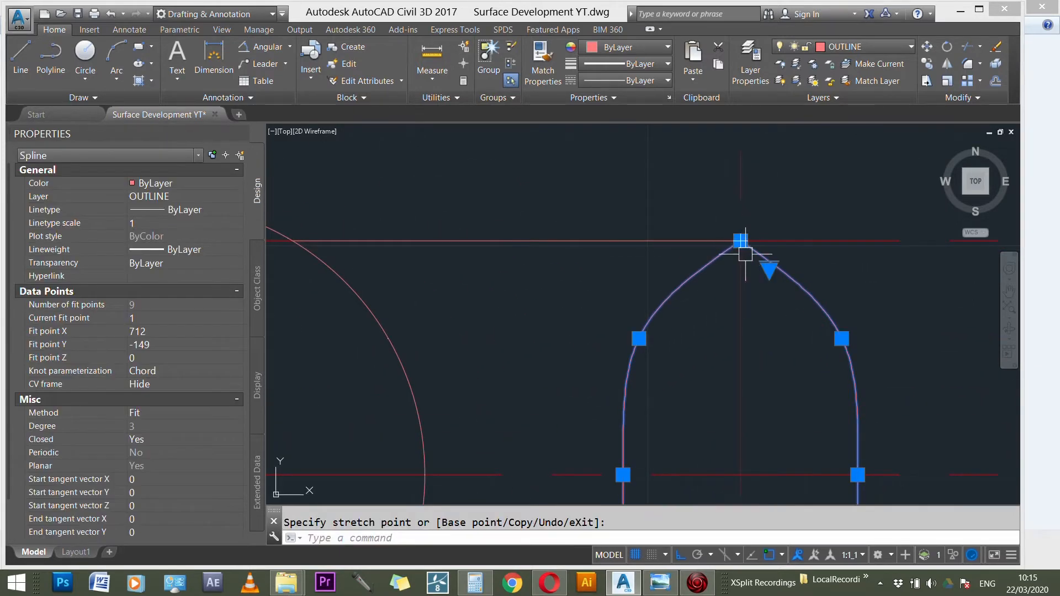
key(Escape)
key(Escape)
scroll(718, 202, down, 3)
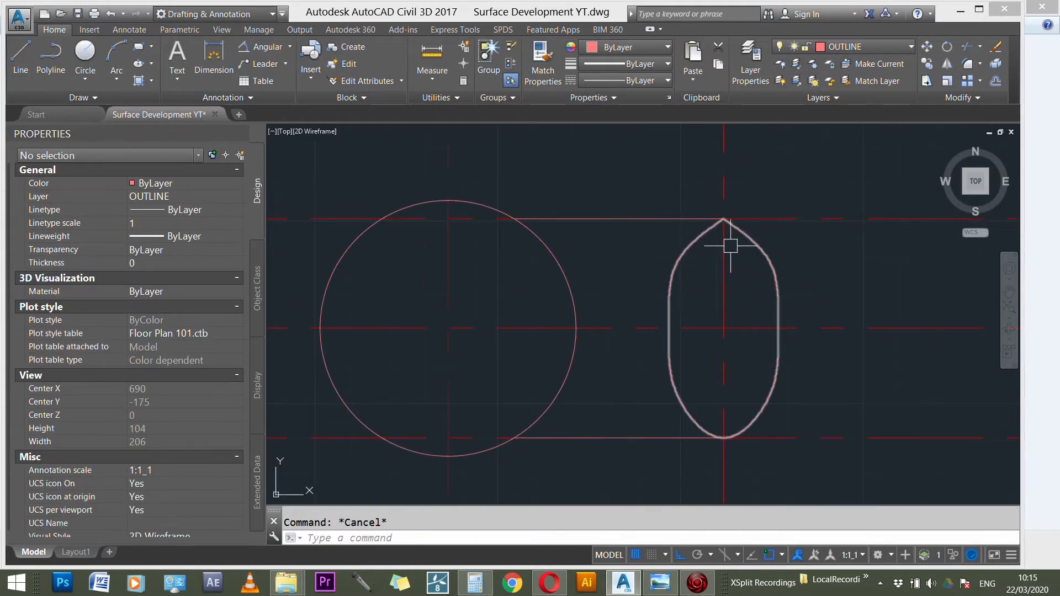
- Turn the CONSTRUCTION layer back on
click(890, 45)
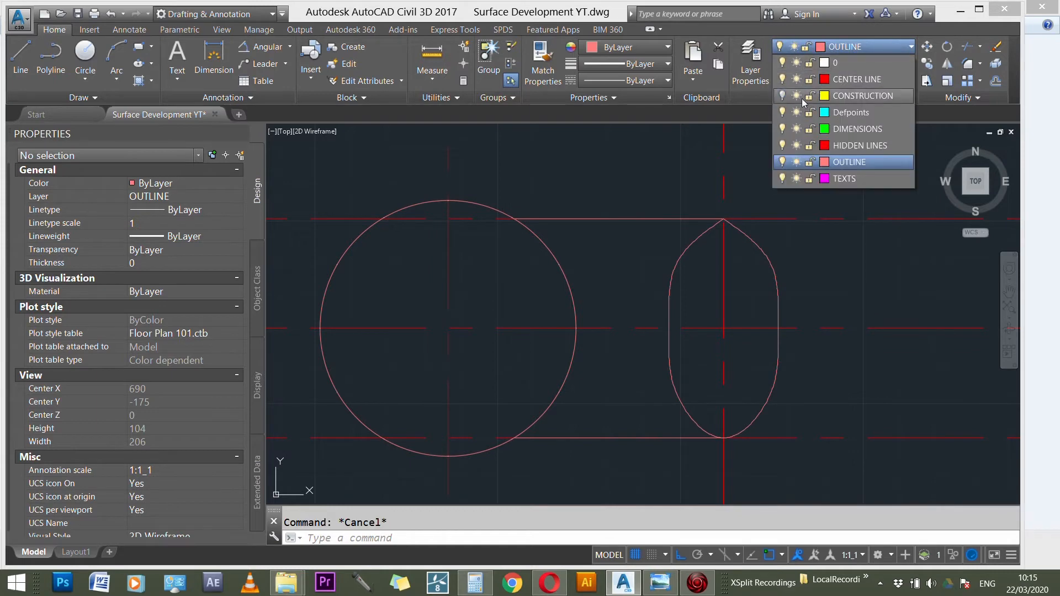
click(782, 95)
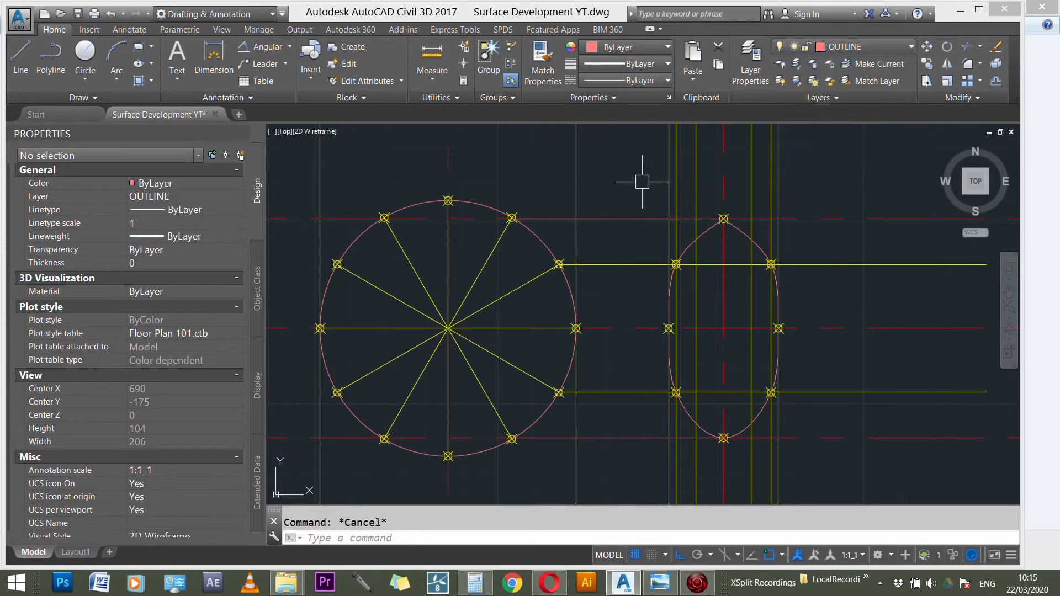
scroll(688, 276, down, 2)
scroll(647, 281, down, 9)
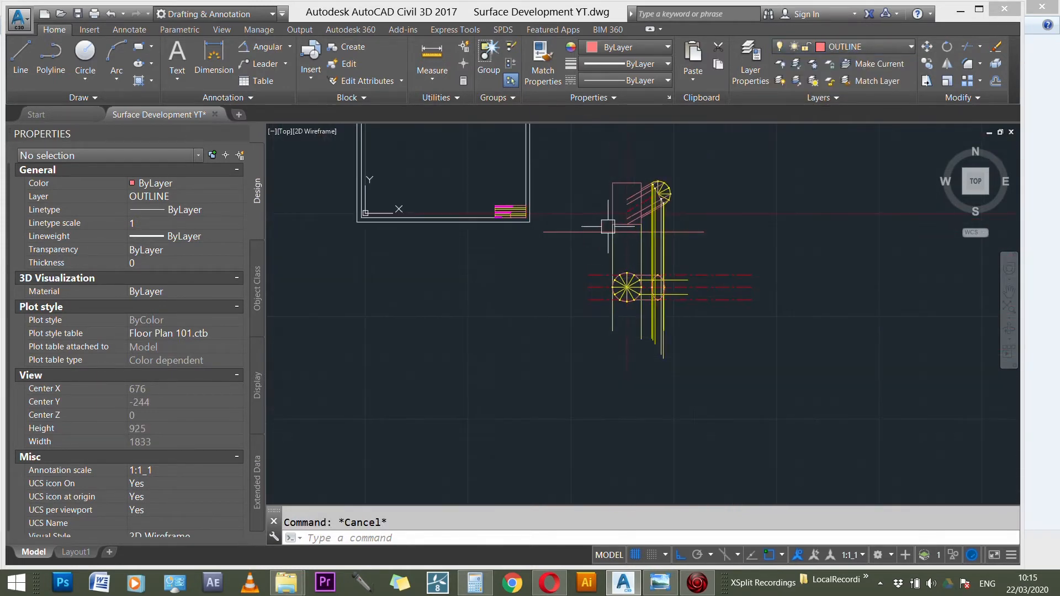
- Compare the elevation and plan with Figure 7.9 in Windows Photo Viewer, examining the pipe junction and projection lines, and return to AutoCAD
scroll(660, 160, up, 3)
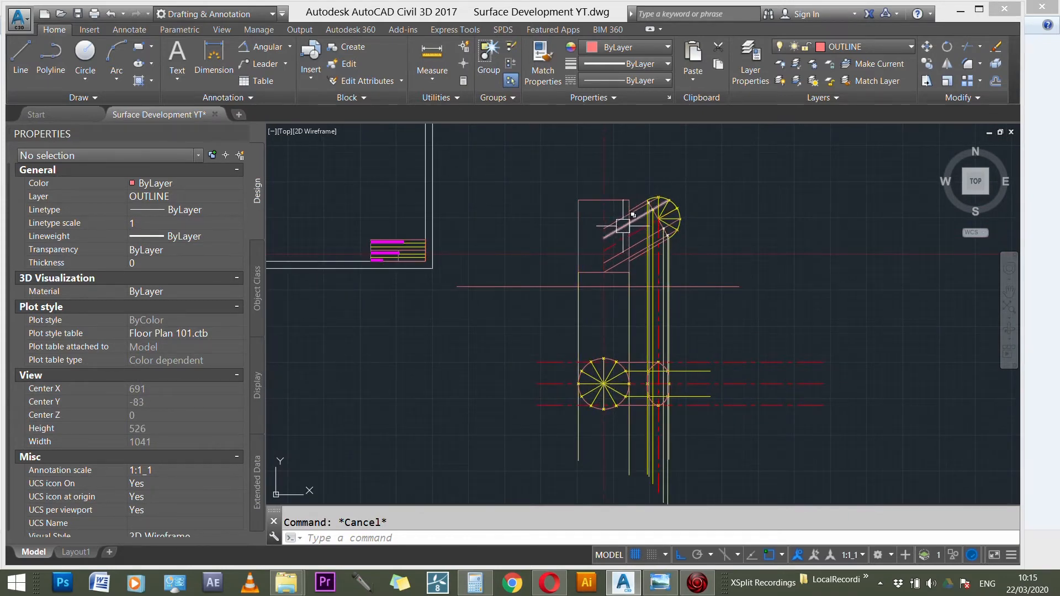
scroll(621, 205, up, 1)
scroll(620, 205, up, 5)
scroll(548, 260, down, 5)
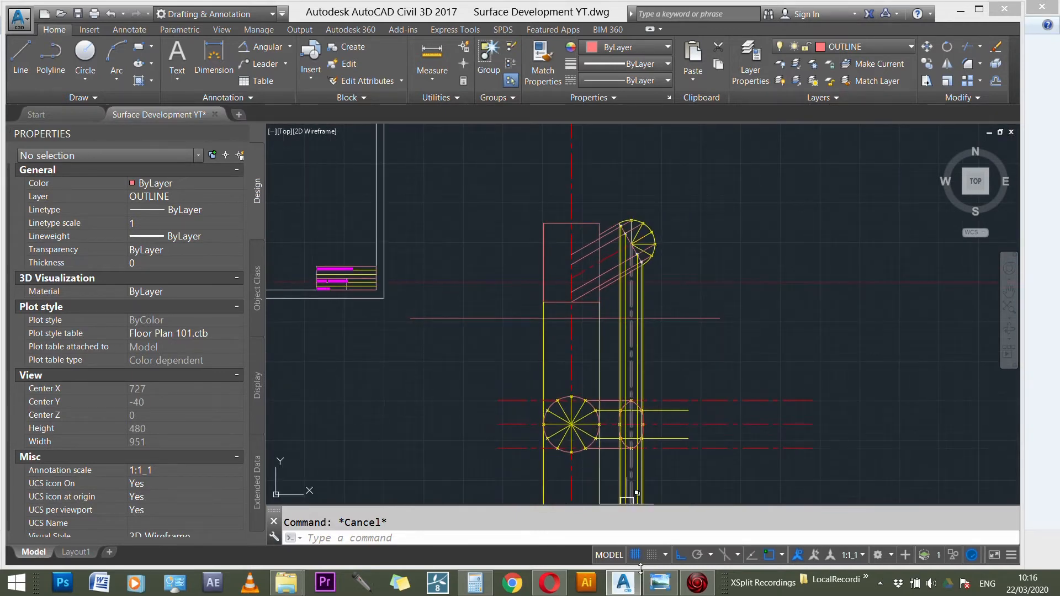
click(656, 590)
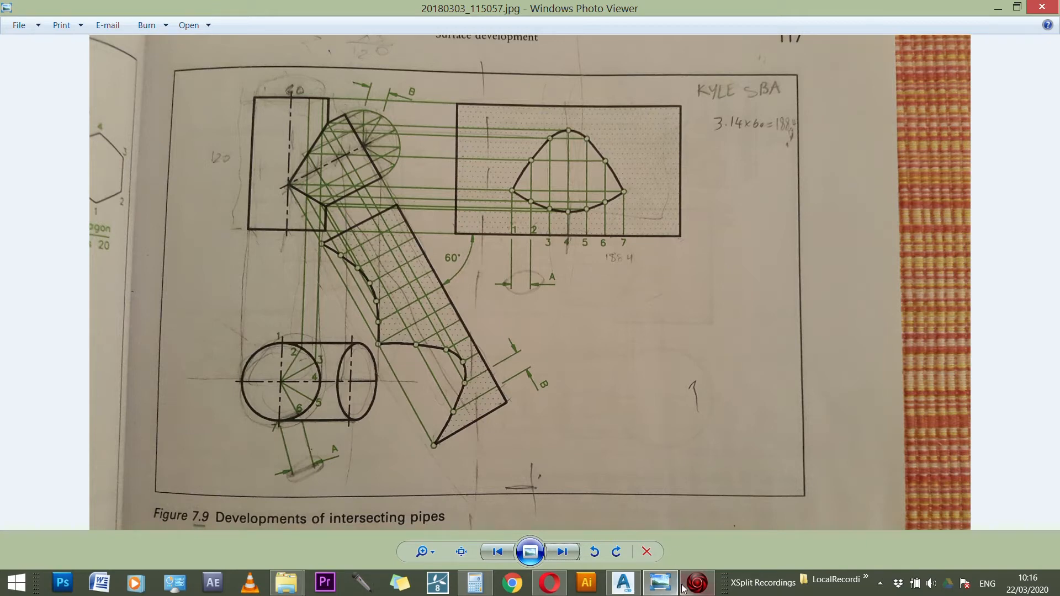
click(624, 582)
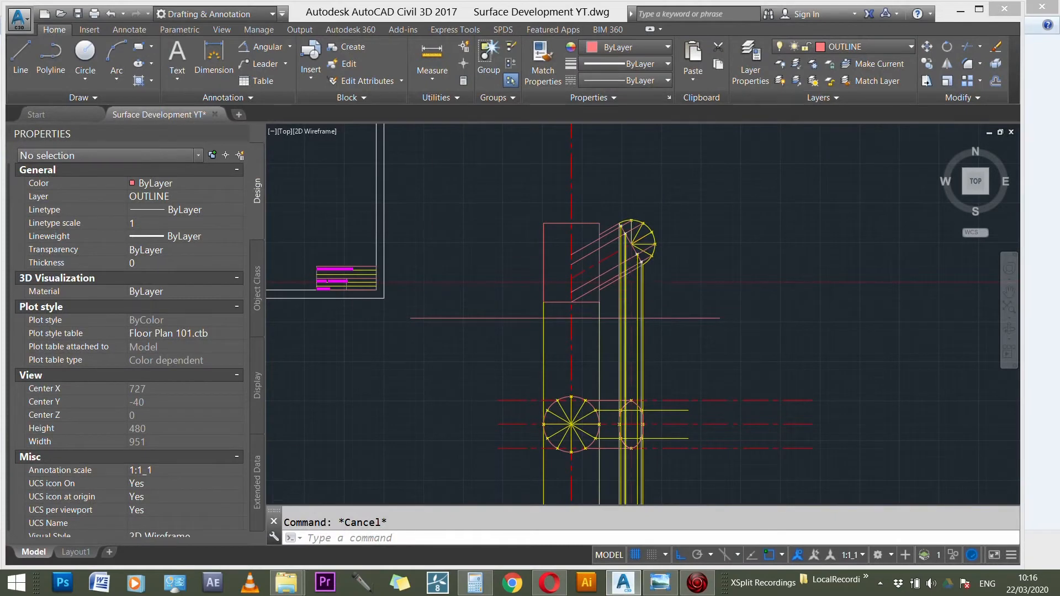
scroll(574, 392, up, 4)
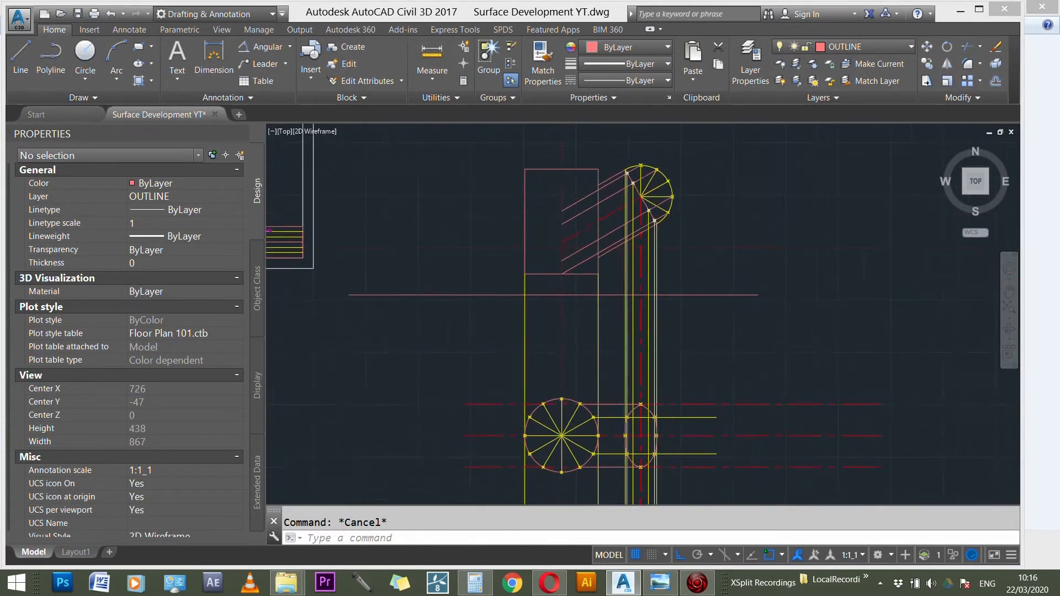
scroll(580, 414, down, 3)
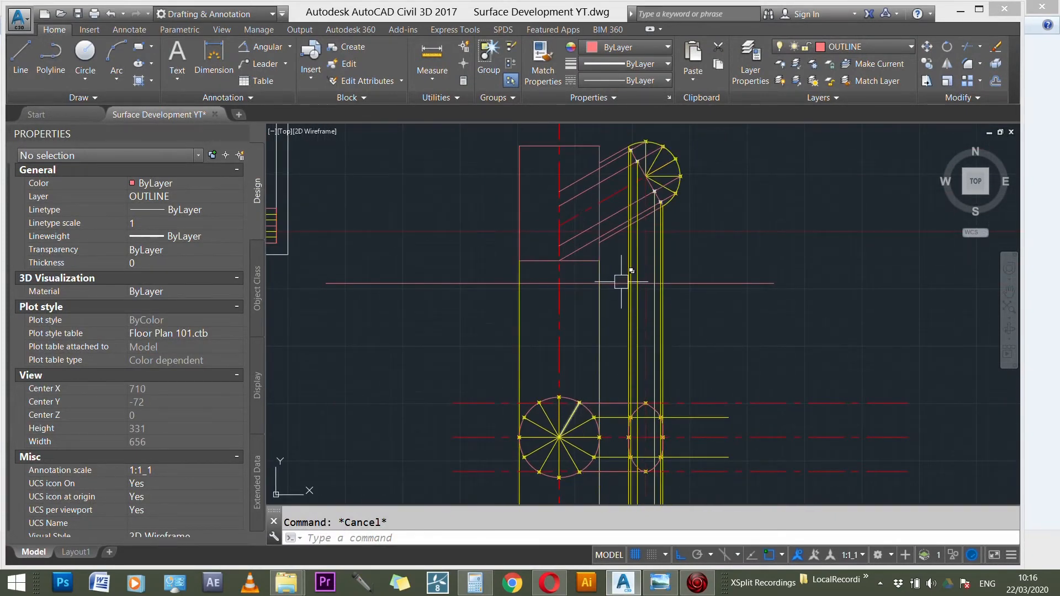
scroll(596, 160, up, 3)
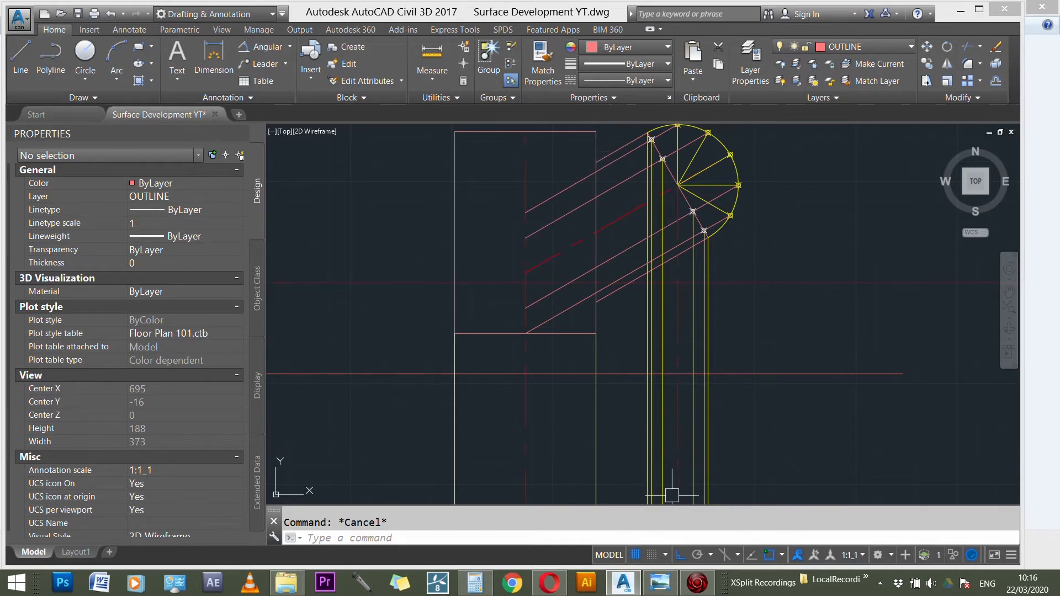
click(660, 583)
scroll(295, 117, up, 3)
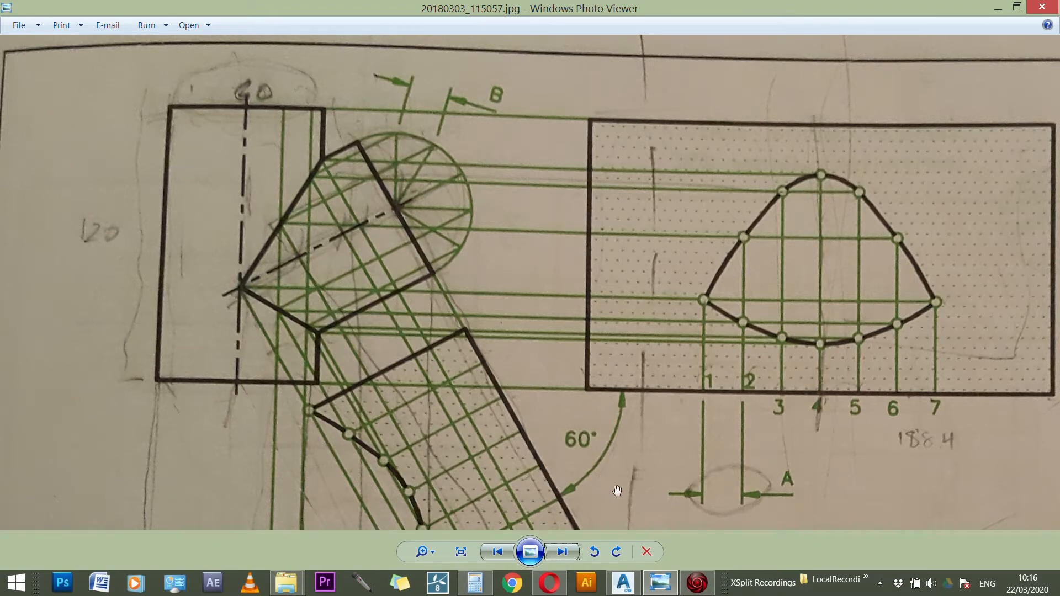
click(624, 582)
scroll(613, 395, down, 3)
scroll(606, 395, up, 7)
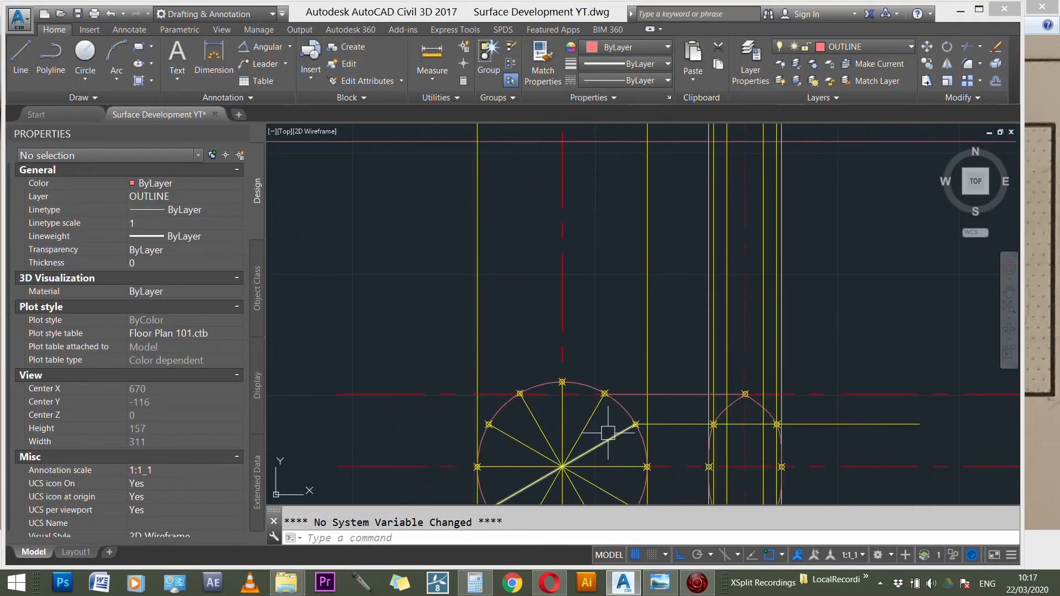
scroll(487, 393, down, 2)
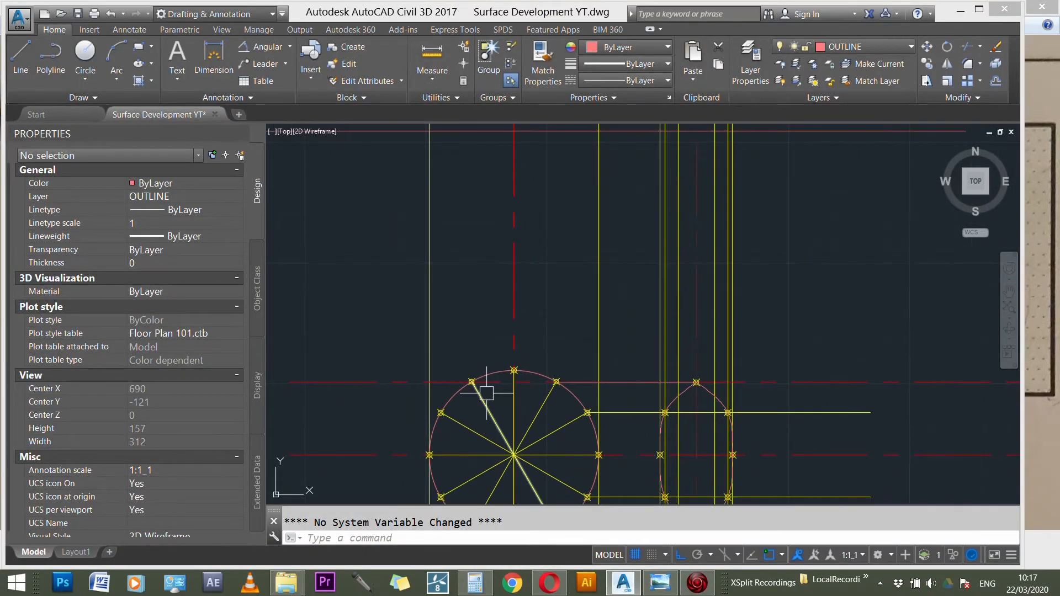
text(l)
key(Return)
scroll(552, 379, up, 3)
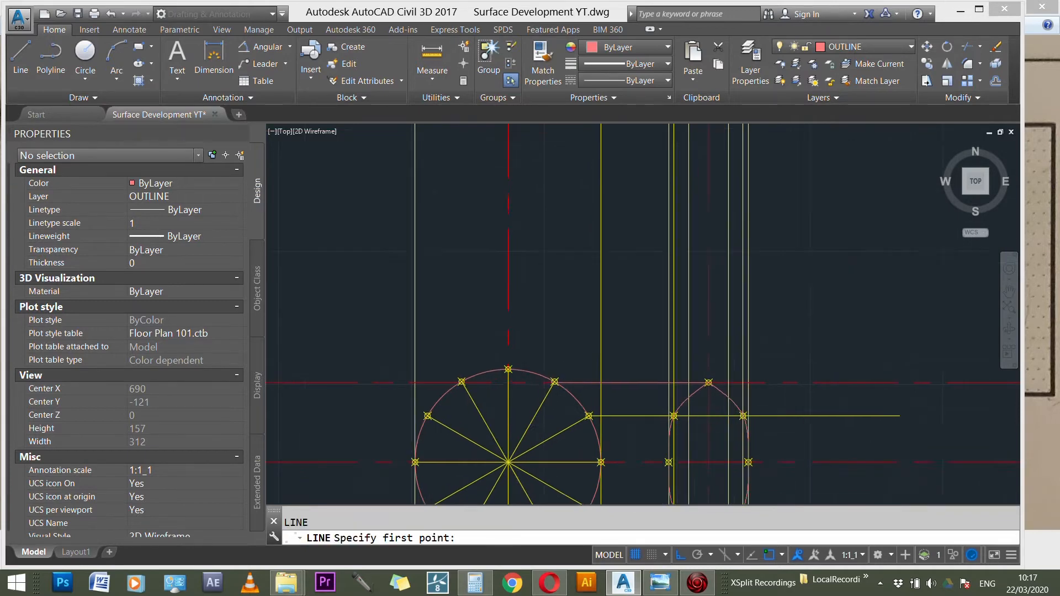
scroll(574, 331, down, 1)
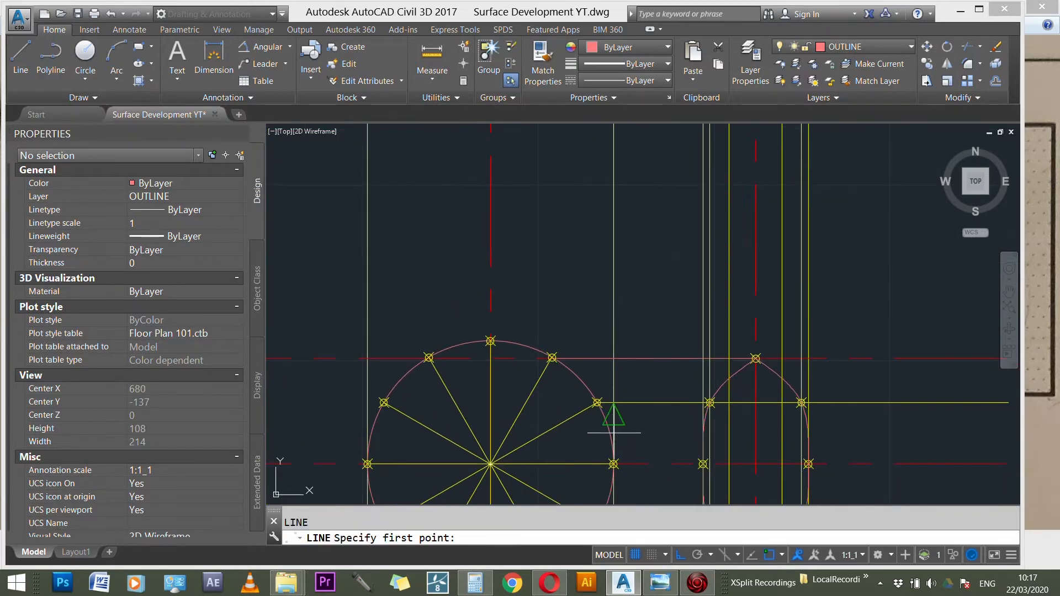
key(Escape)
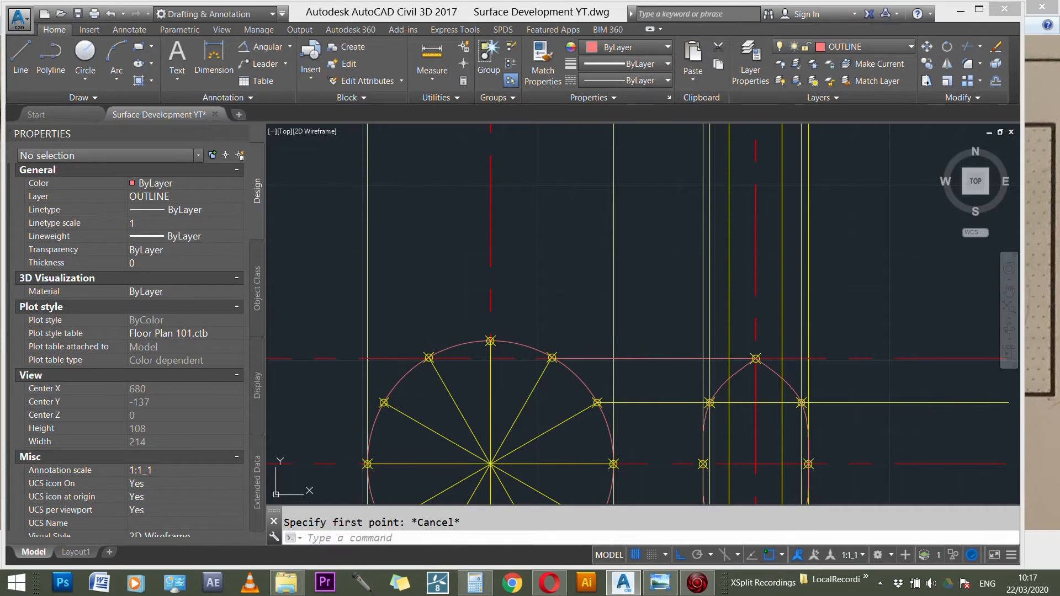
click(613, 303)
click(367, 279)
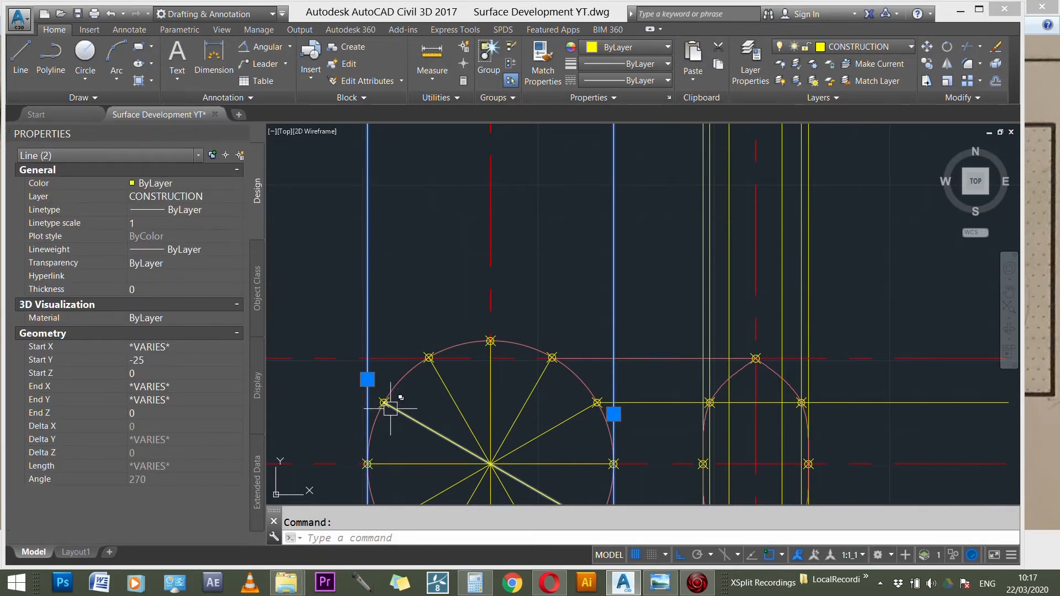
click(389, 408)
click(572, 413)
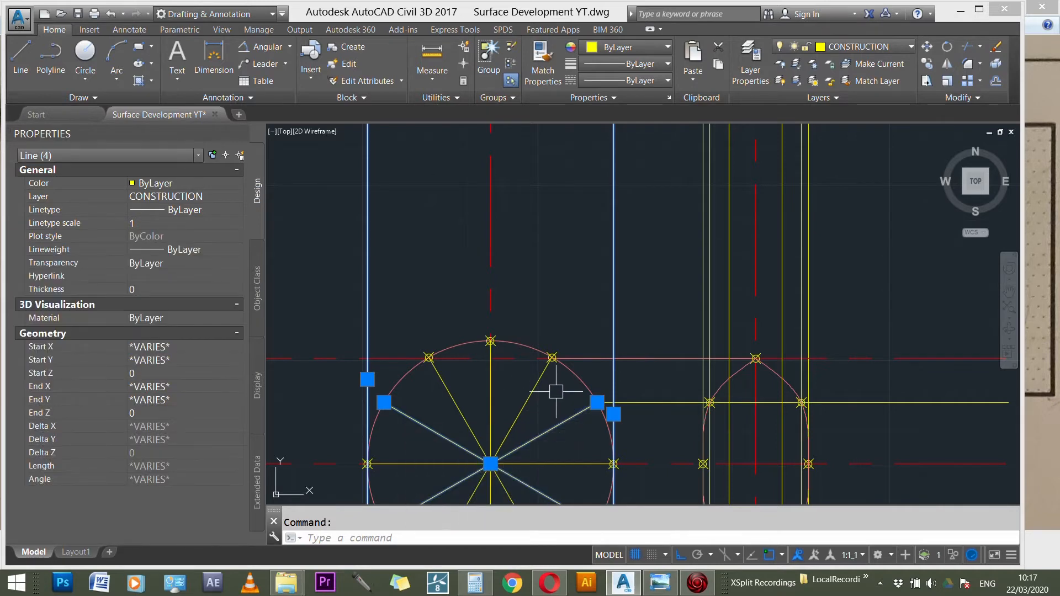
click(538, 387)
click(448, 381)
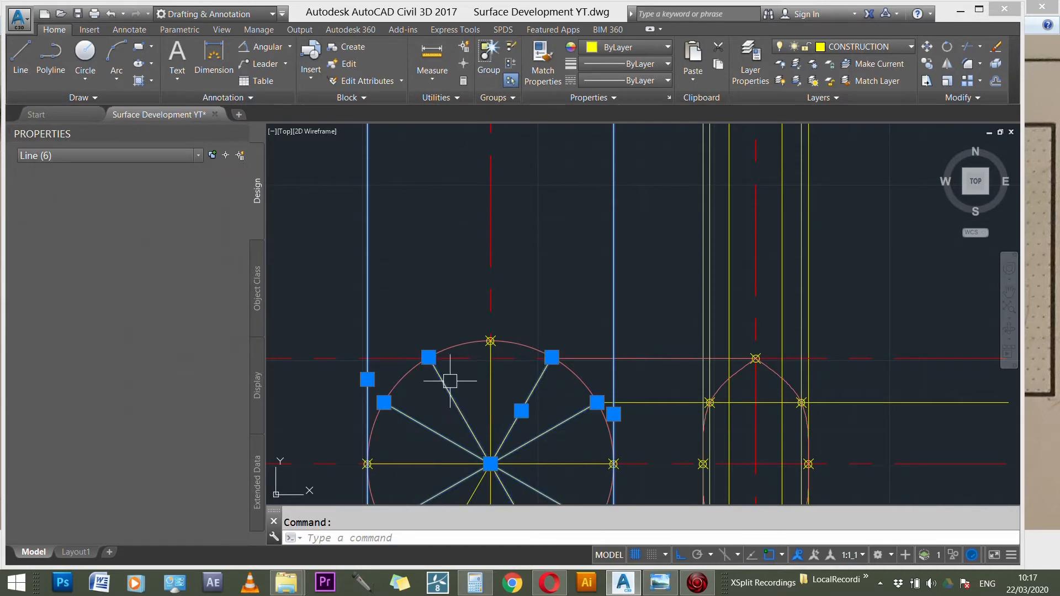
click(490, 359)
key(Escape)
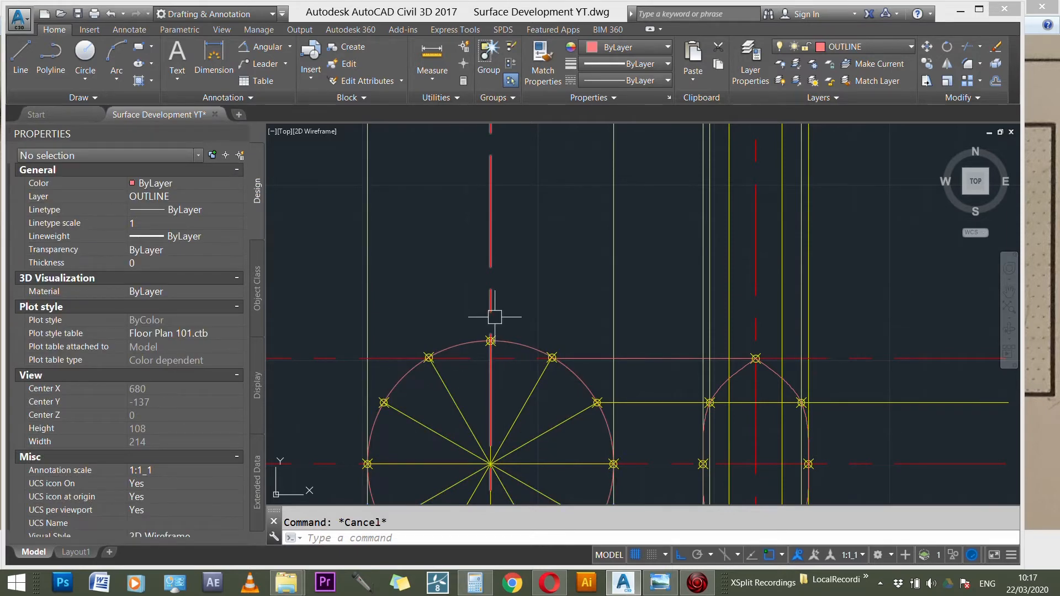
- Draw a vertical projection line on the CONSTRUCTION layer from the plan circle's upper-left 30° division point up past the elevation
text(l)
key(Return)
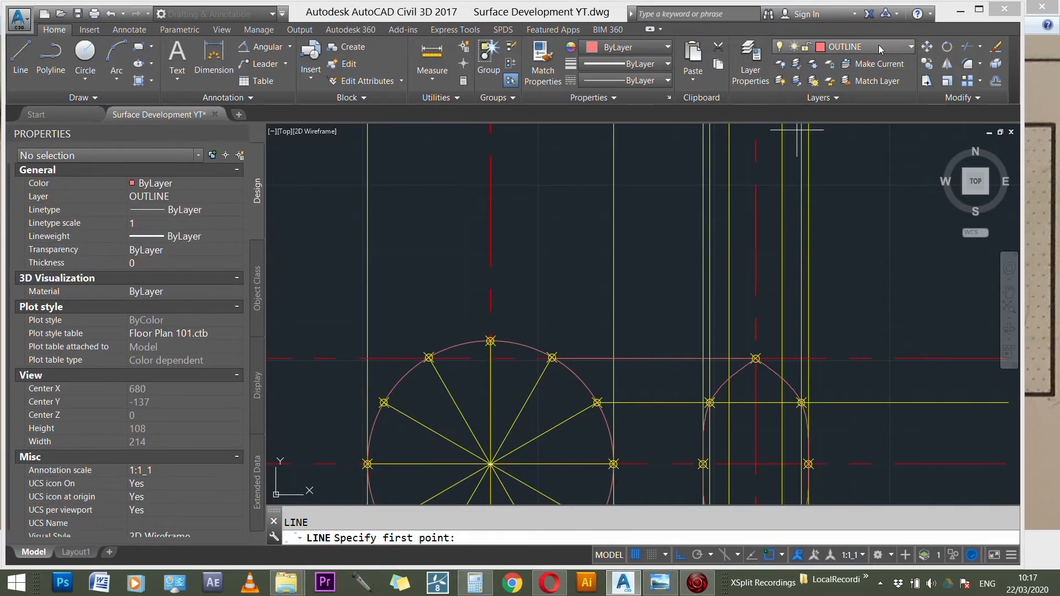
click(878, 44)
click(852, 98)
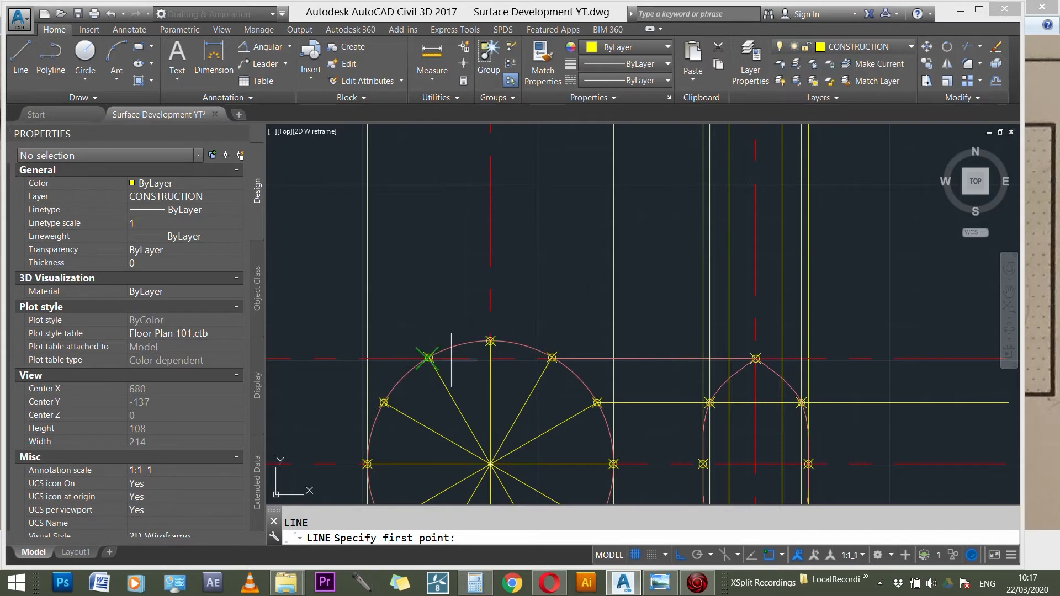
click(384, 403)
scroll(410, 497, down, 3)
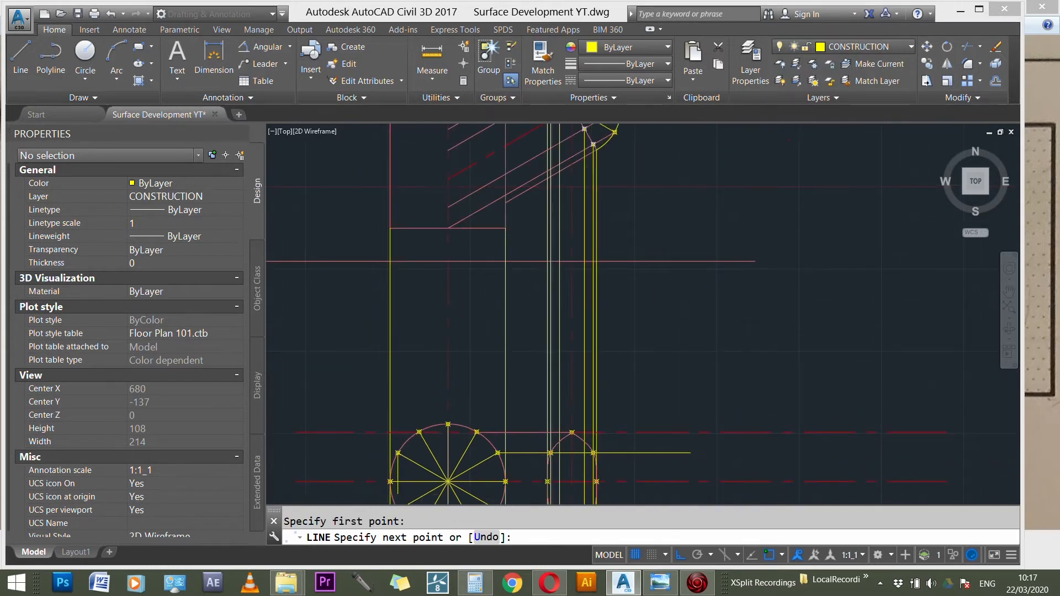
scroll(415, 493, down, 2)
key(Escape)
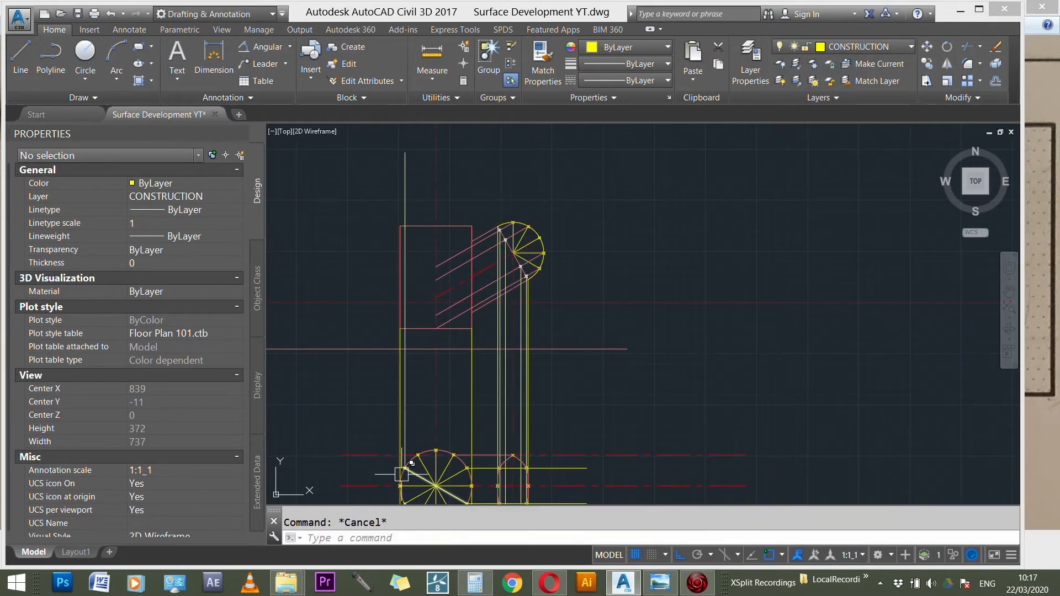
- Copy the new vertical projection line from its division point to the next division point up on the plan circle's left side
scroll(402, 473, up, 10)
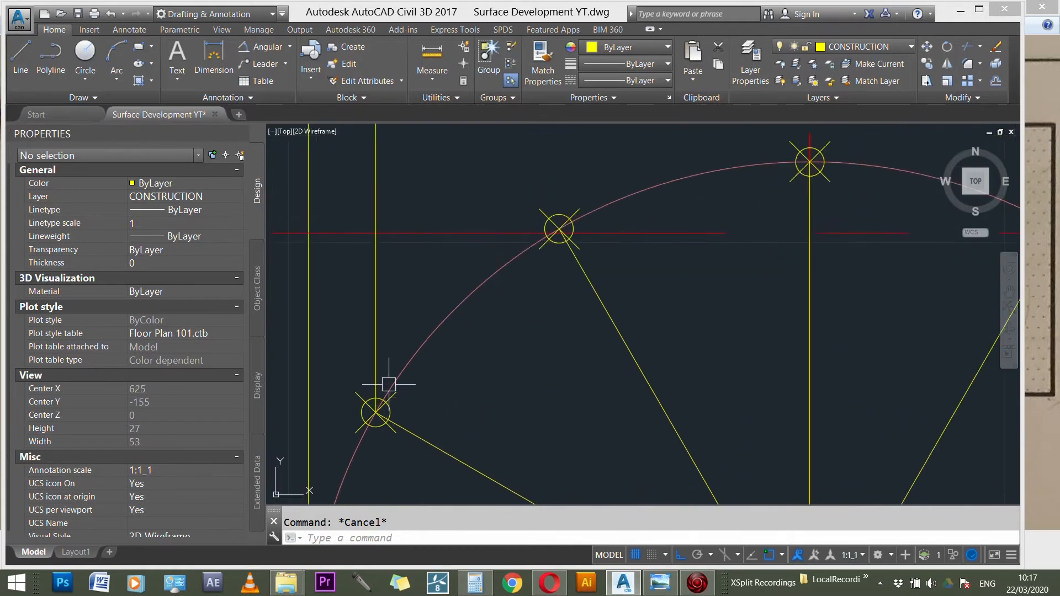
click(377, 357)
text(co)
key(Return)
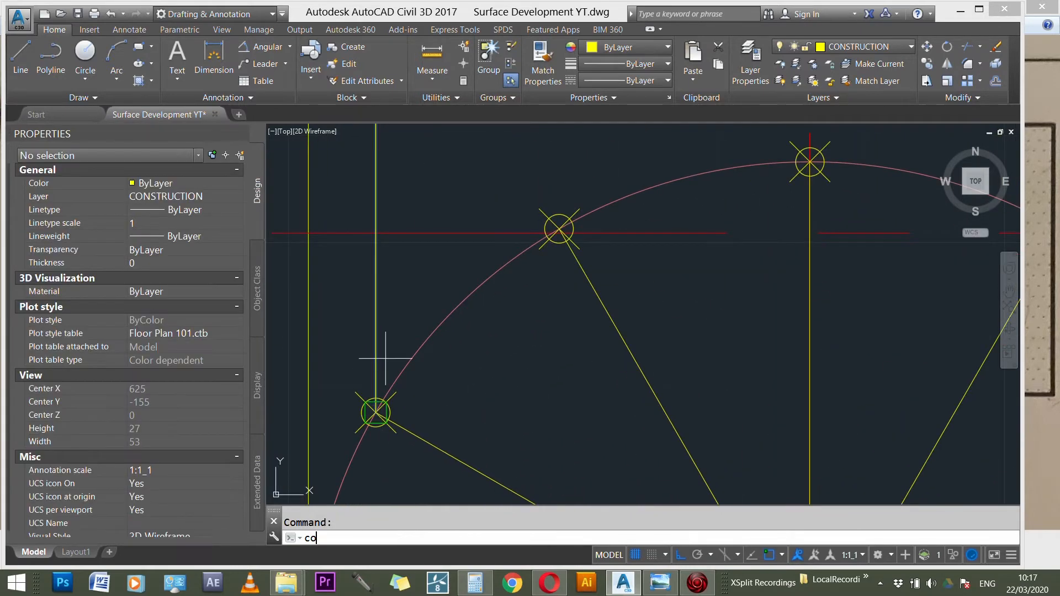
click(376, 413)
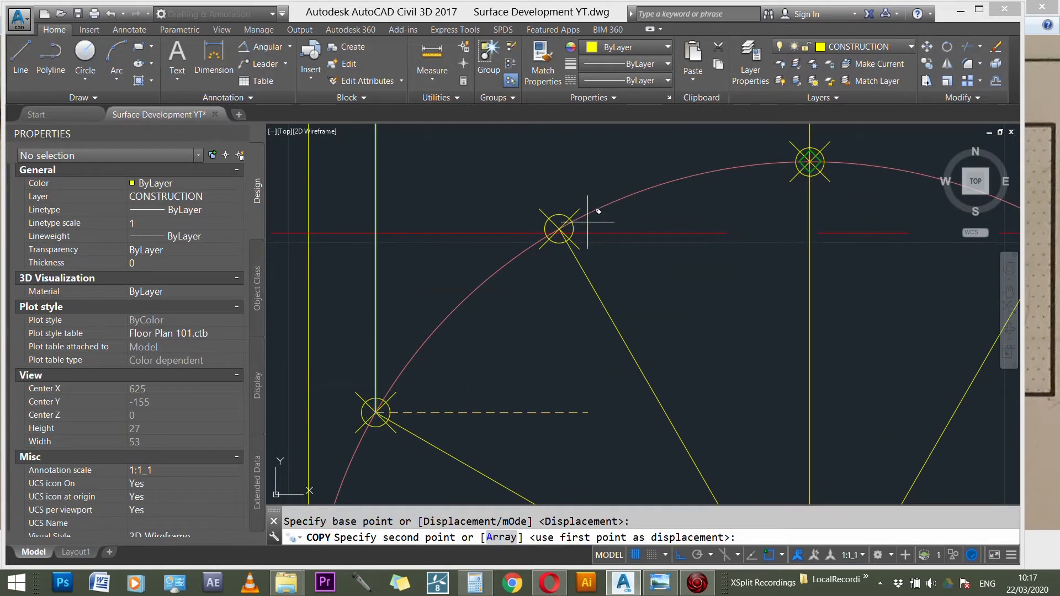
click(558, 228)
scroll(439, 403, down, 3)
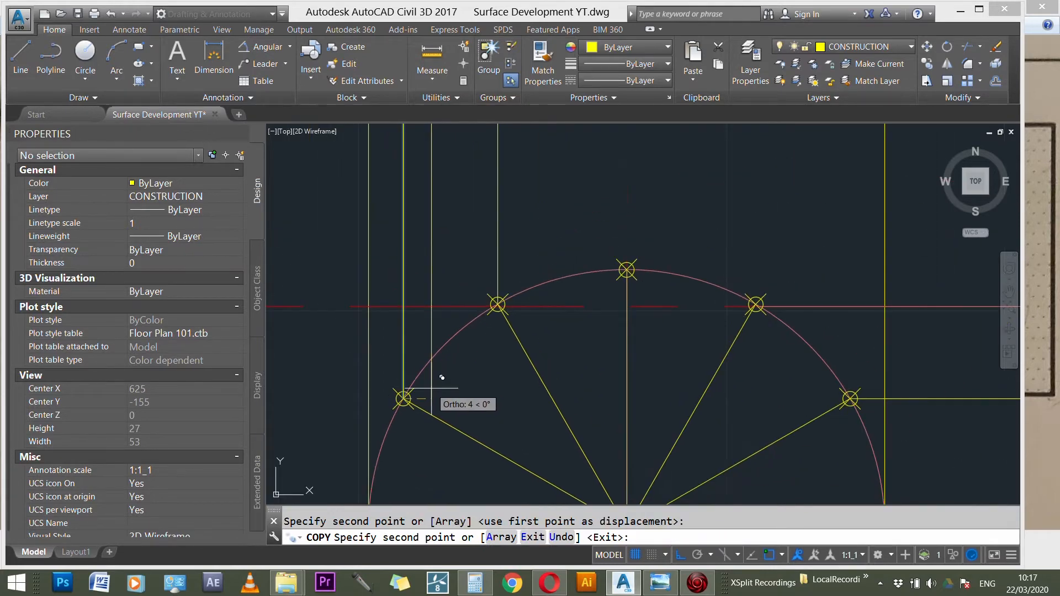
- Place two more copies of the projection line at the two upper division points on the plan circle's right side
scroll(755, 303, up, 5)
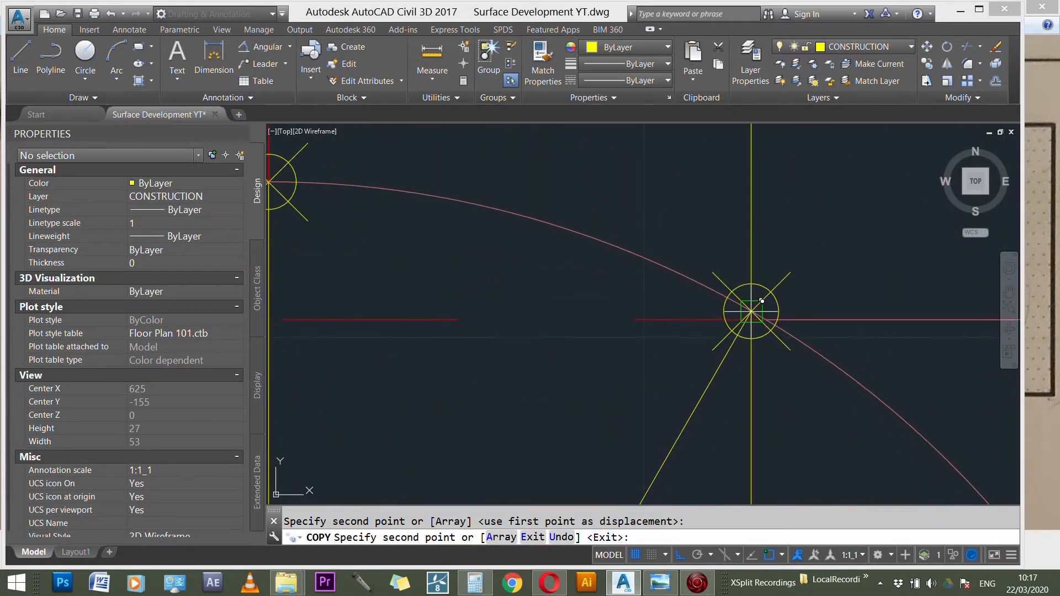
click(750, 312)
scroll(461, 342, down, 3)
scroll(679, 437, up, 5)
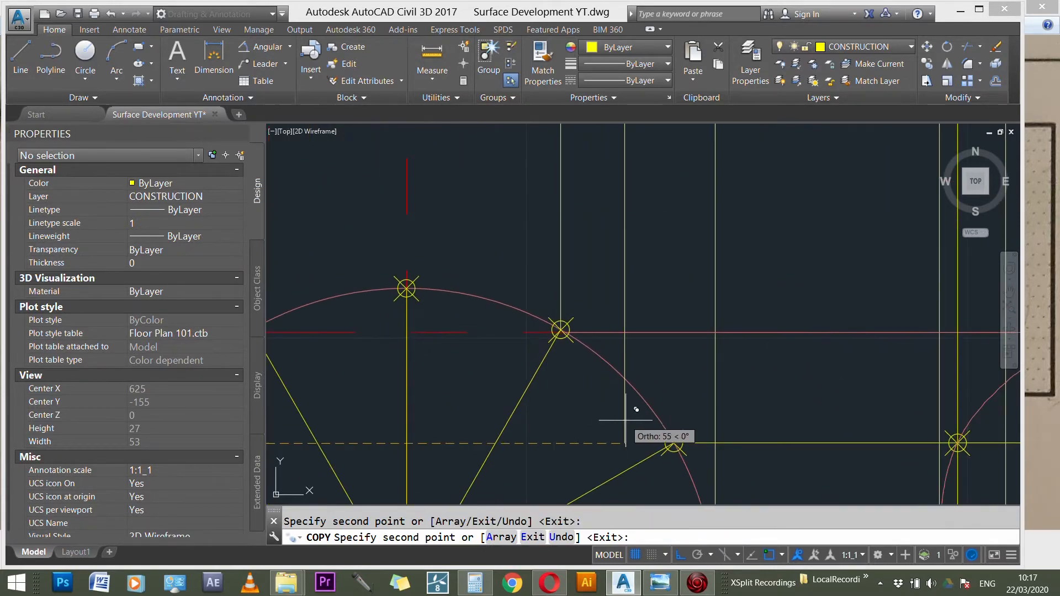
click(688, 431)
scroll(690, 436, down, 5)
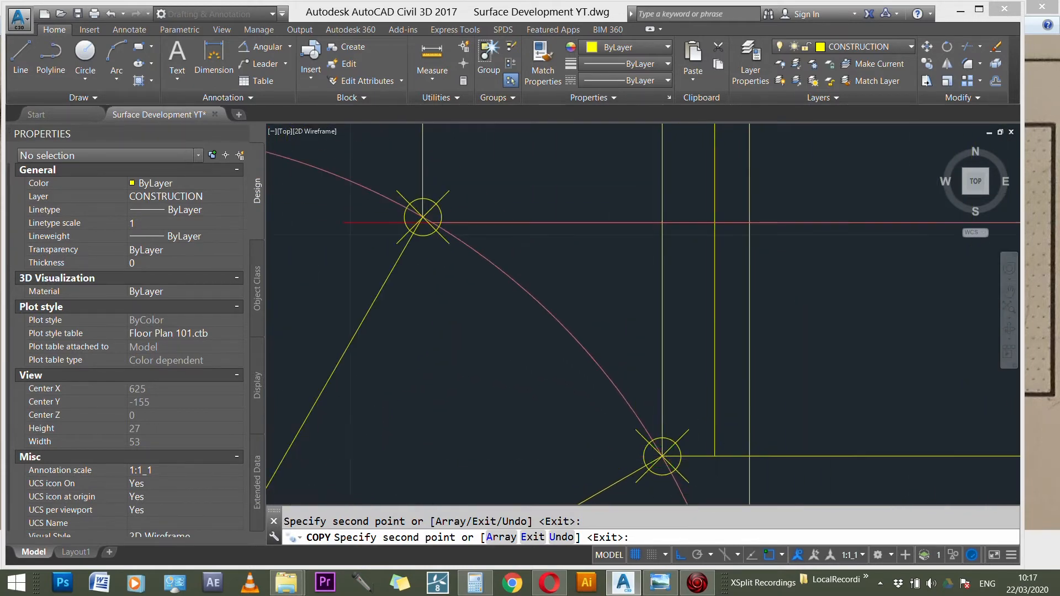
scroll(674, 445, down, 5)
scroll(579, 386, up, 5)
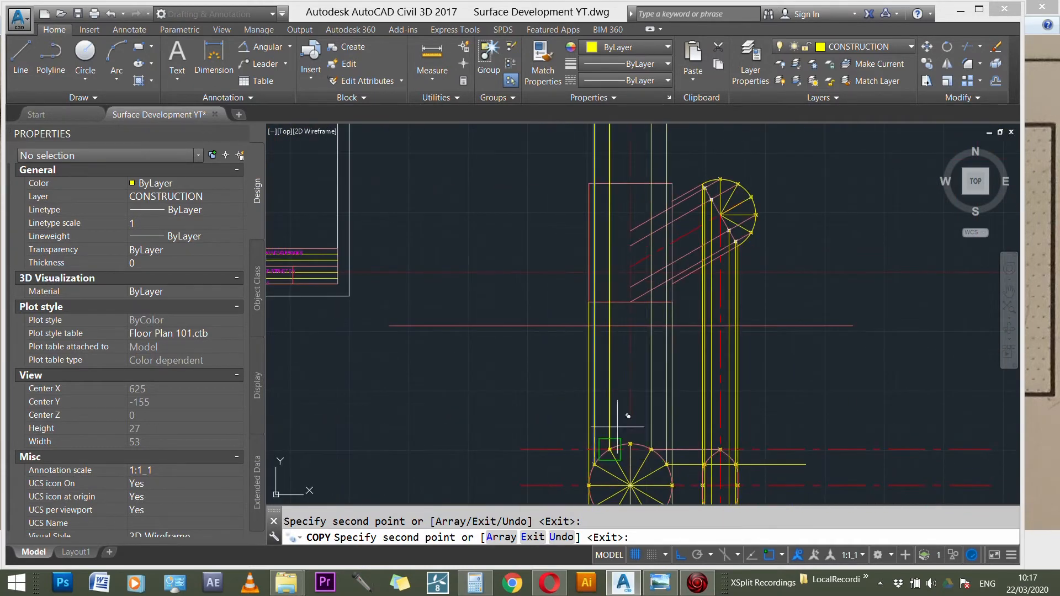
scroll(657, 220, down, 2)
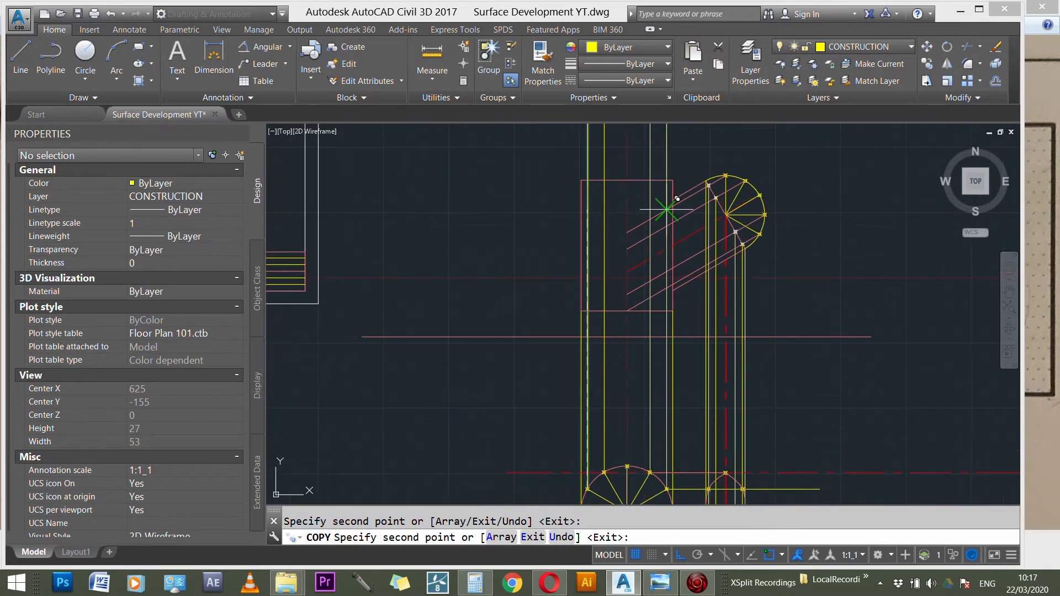
scroll(673, 200, up, 2)
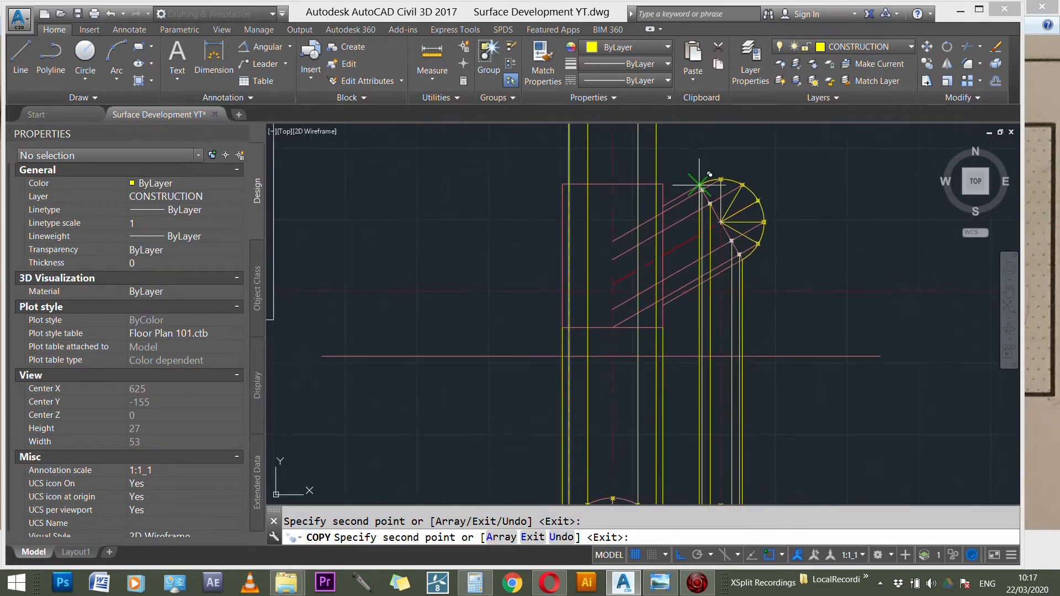
scroll(671, 193, up, 2)
key(Escape)
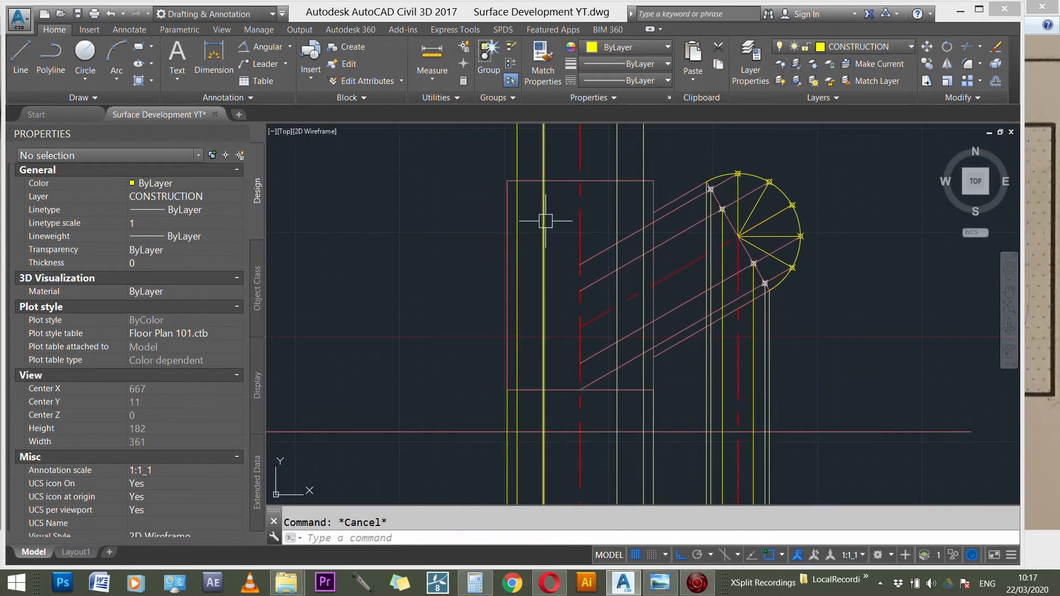
- Delete the two projection lines left of the main cylinder's centre line
click(544, 221)
click(517, 226)
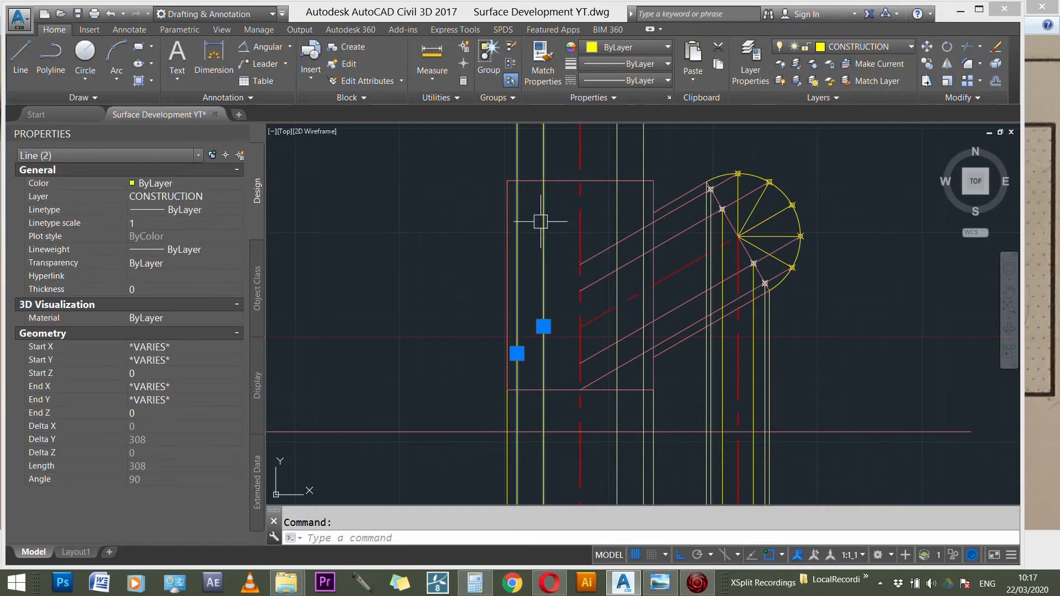
key(Delete)
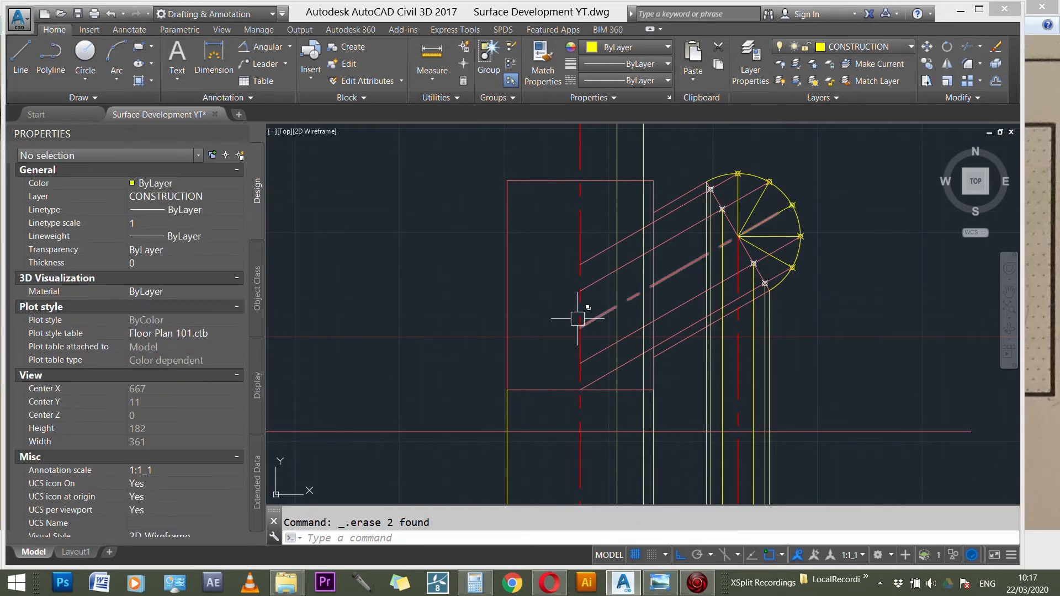
- Trace the right-hand projection lines and vertical centre line from the plan circle's division points up to the branch's generator lines in the elevation
scroll(579, 312, up, 3)
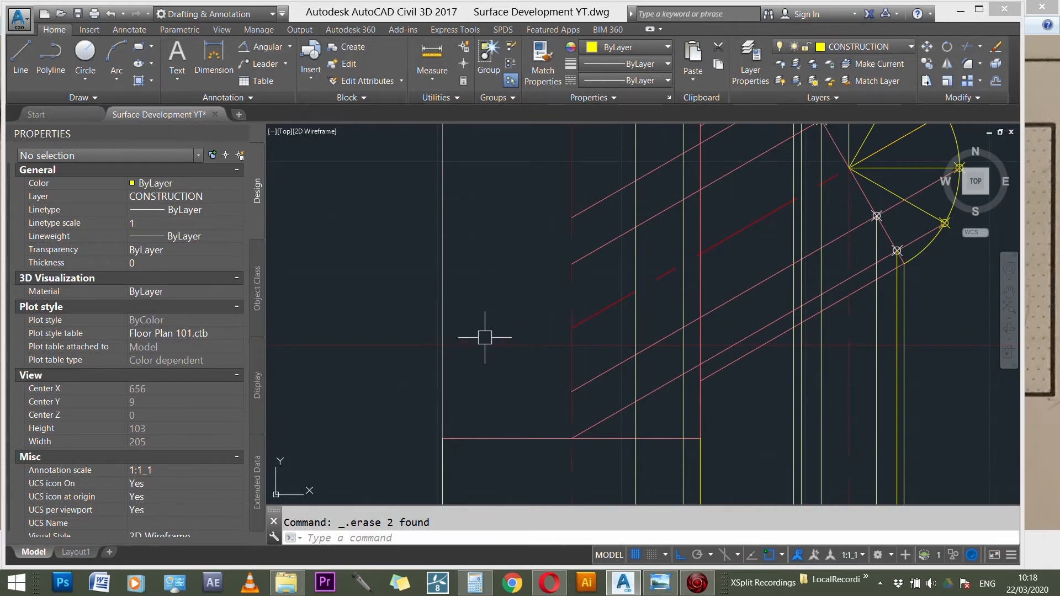
scroll(491, 337, down, 3)
scroll(574, 214, down, 2)
scroll(567, 468, up, 3)
scroll(593, 450, up, 2)
scroll(607, 358, down, 1)
click(603, 306)
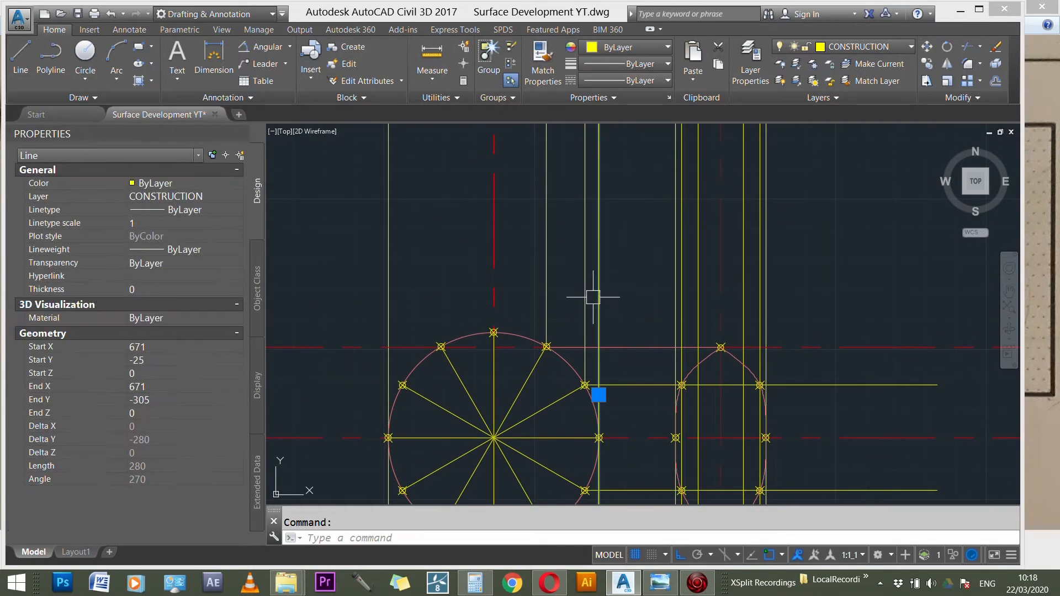
click(586, 289)
click(546, 254)
click(494, 236)
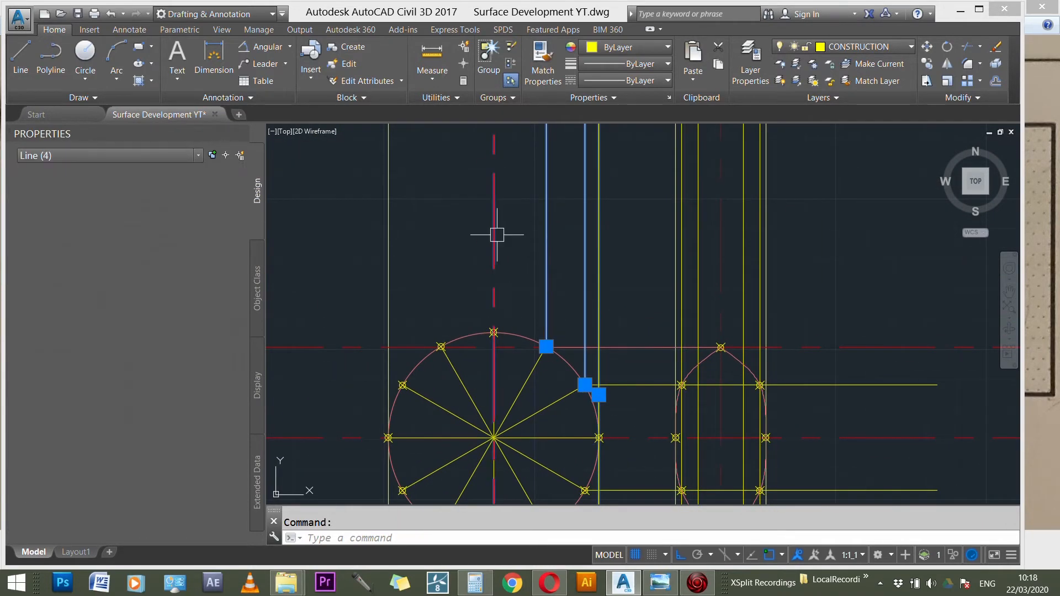
scroll(572, 430, down, 7)
scroll(575, 253, up, 4)
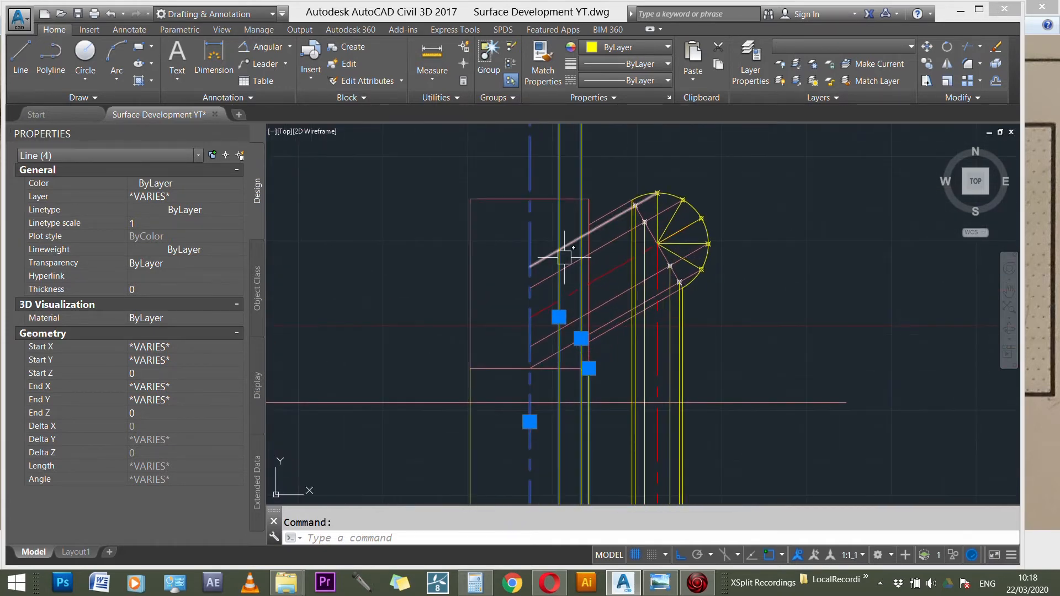
scroll(540, 297, up, 1)
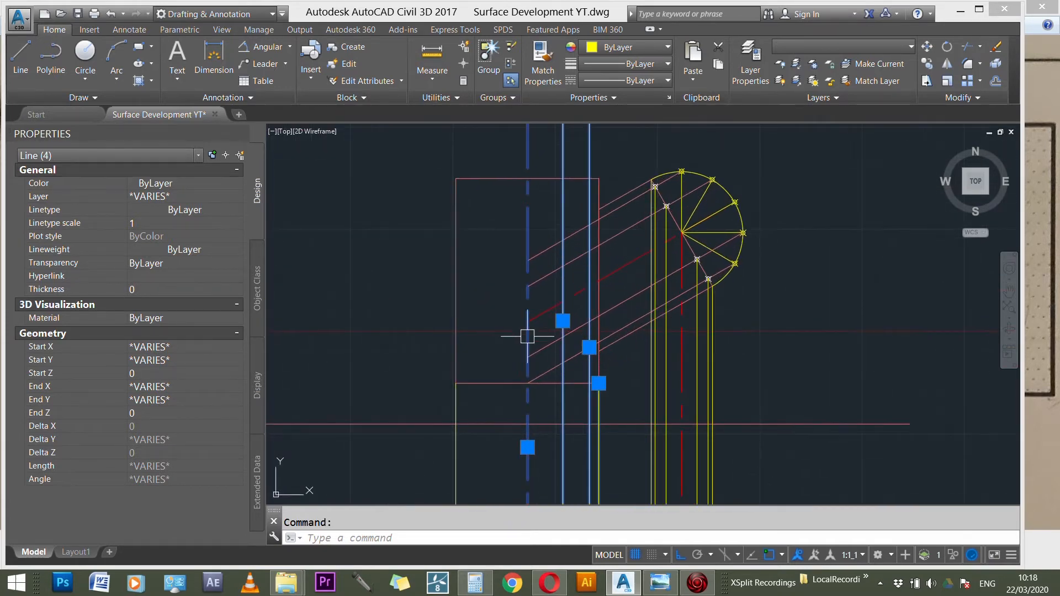
key(Escape)
- Place points where the branch's upper and lower outlines meet the main cylinder's right edge in the elevation
scroll(617, 207, up, 3)
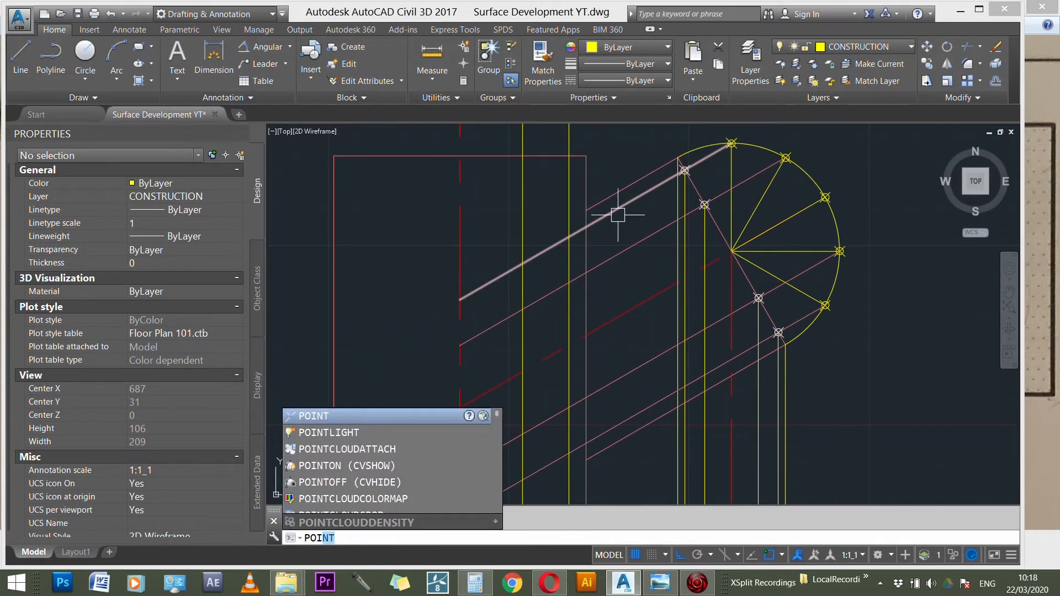
key(Return)
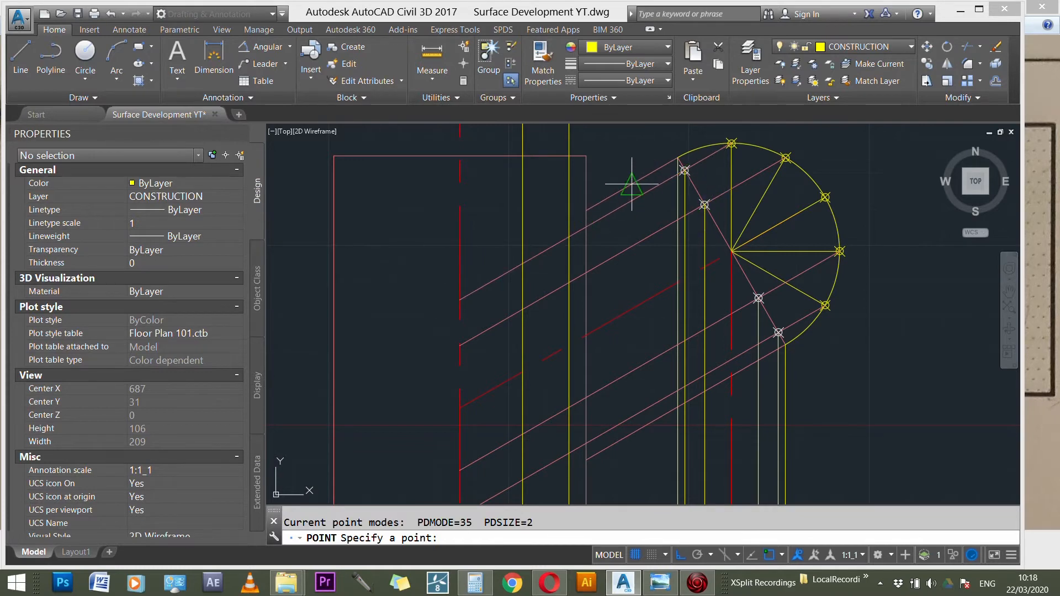
scroll(631, 184, up, 3)
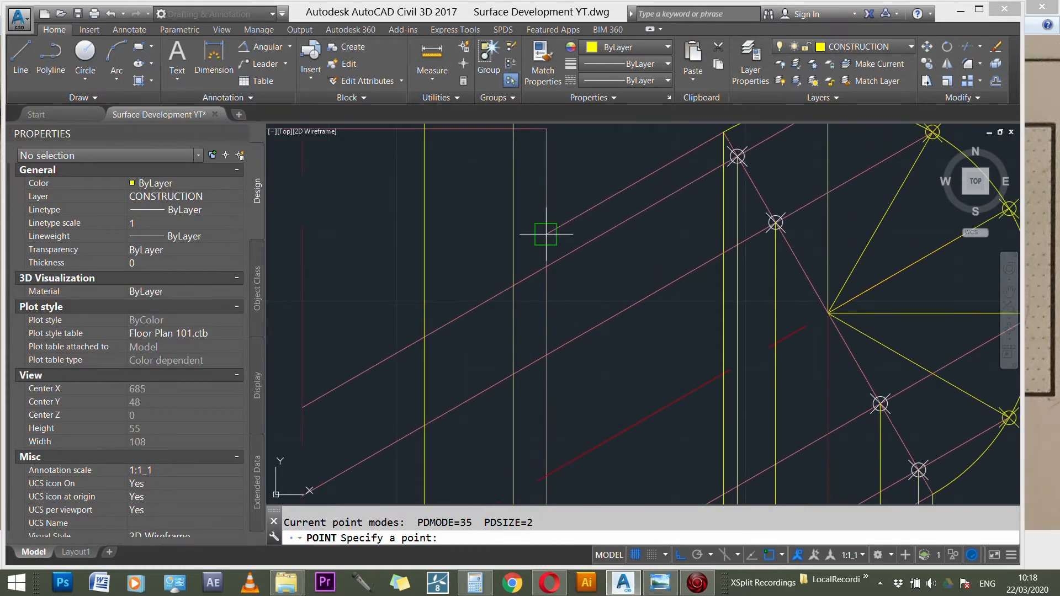
click(546, 234)
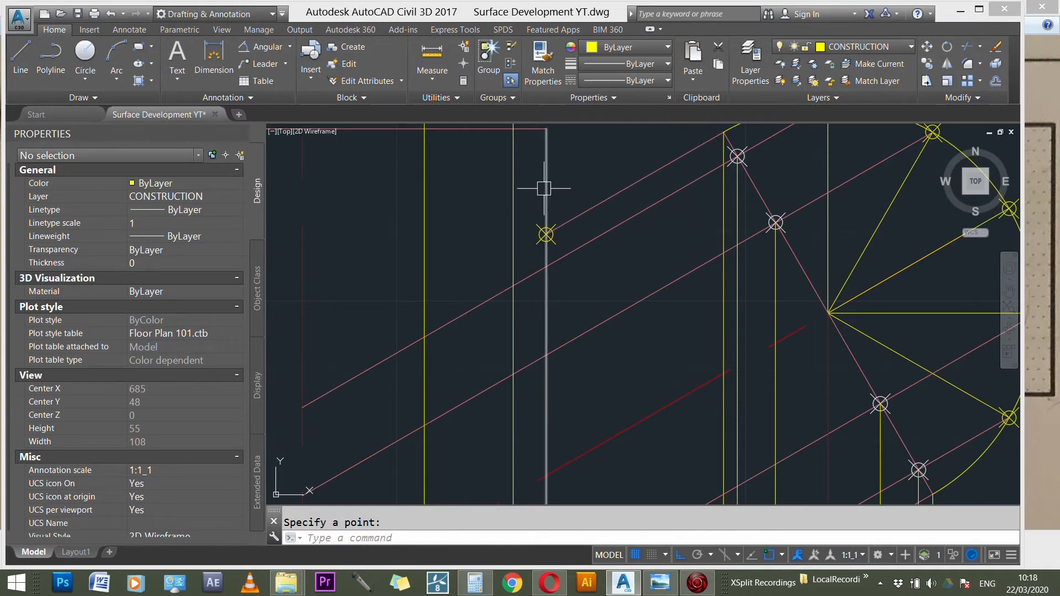
scroll(539, 237, down, 3)
scroll(555, 475, up, 3)
key(Return)
click(539, 476)
scroll(635, 428, down, 3)
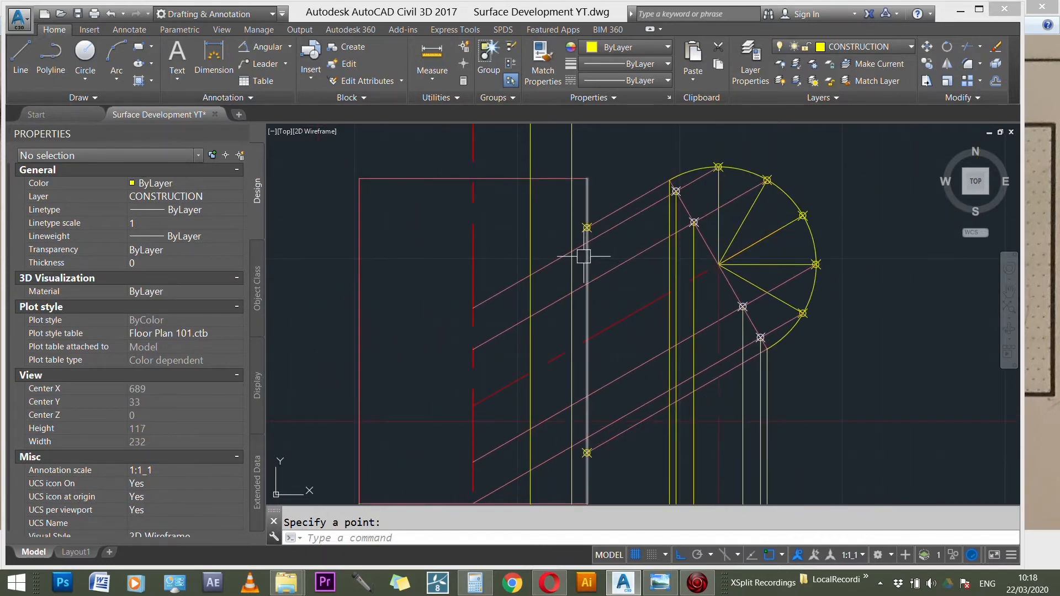
- Place points where the outer projection line crosses the generators nearest the branch's upper and lower outlines
scroll(584, 256, up, 1)
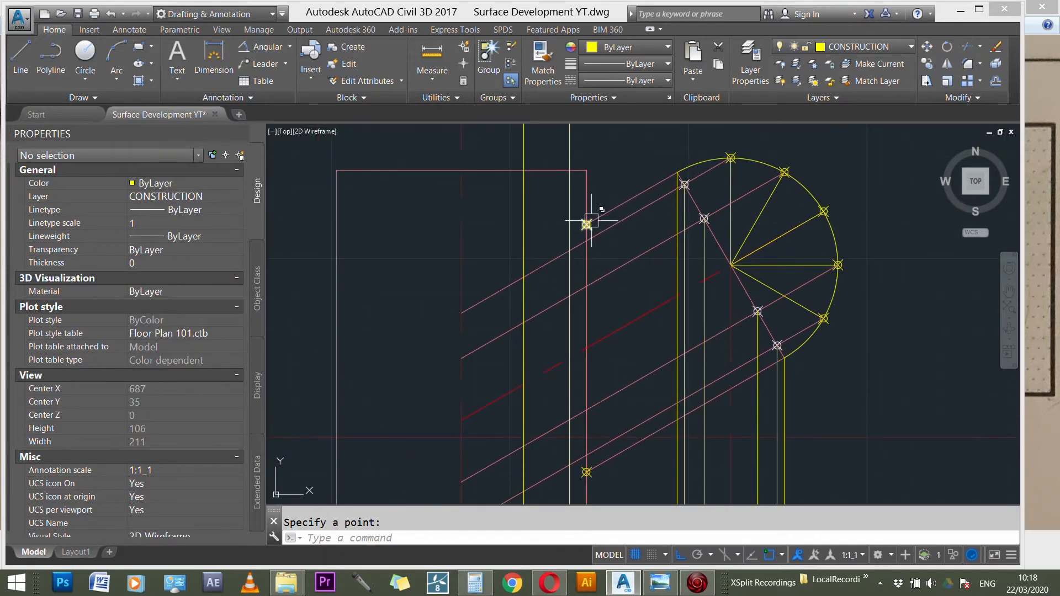
scroll(588, 222, up, 4)
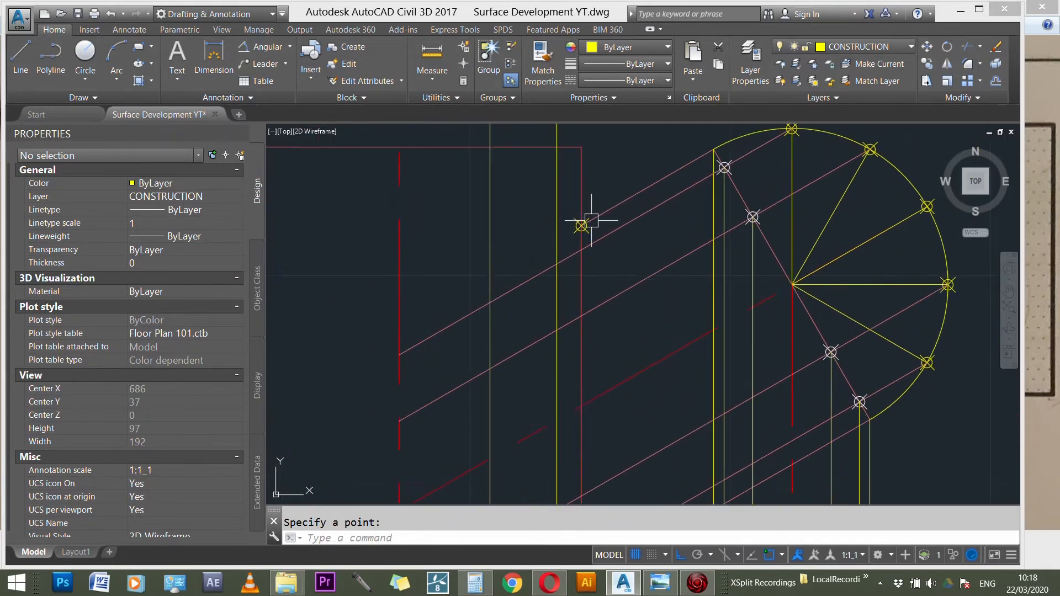
click(556, 260)
key(Return)
scroll(557, 193, down, 4)
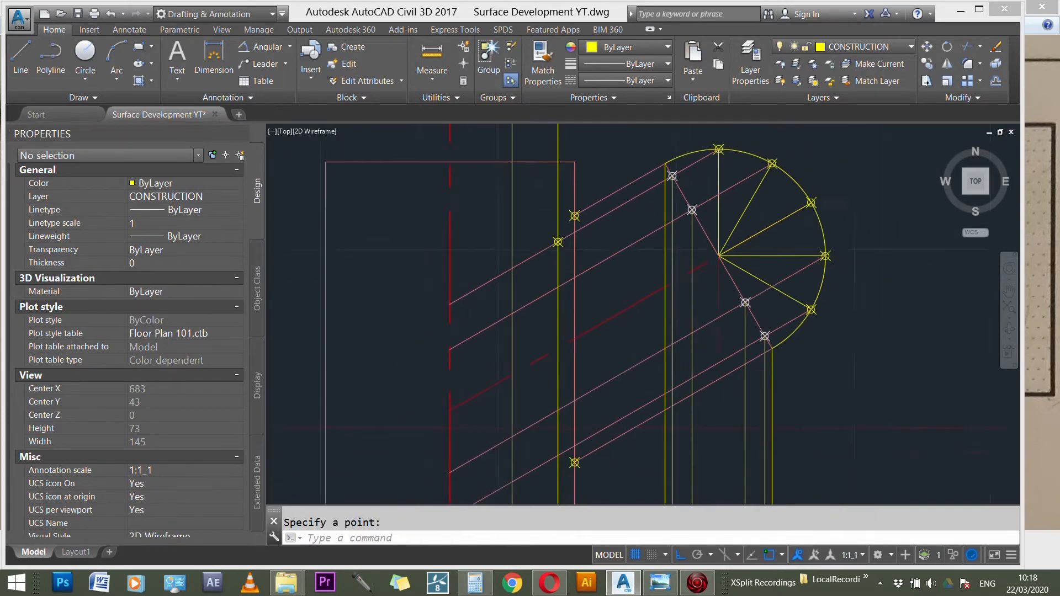
scroll(568, 434, up, 4)
key(Return)
click(539, 423)
scroll(584, 394, down, 2)
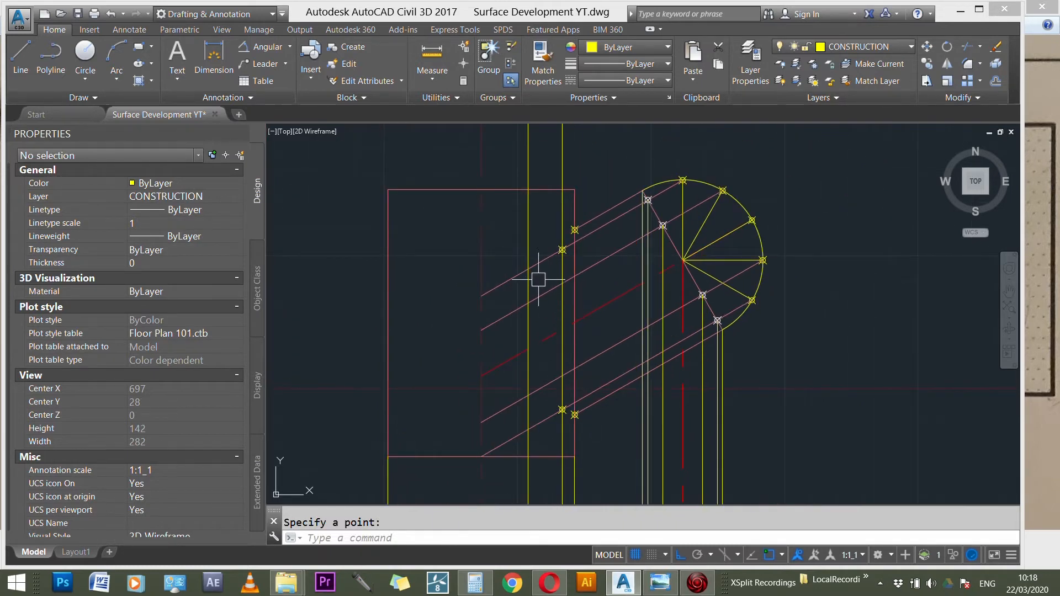
- Place points where the inner projection line crosses the generators beside the branch's centre line, and where that centre line meets the main cylinder's axis
scroll(539, 287, up, 2)
click(523, 308)
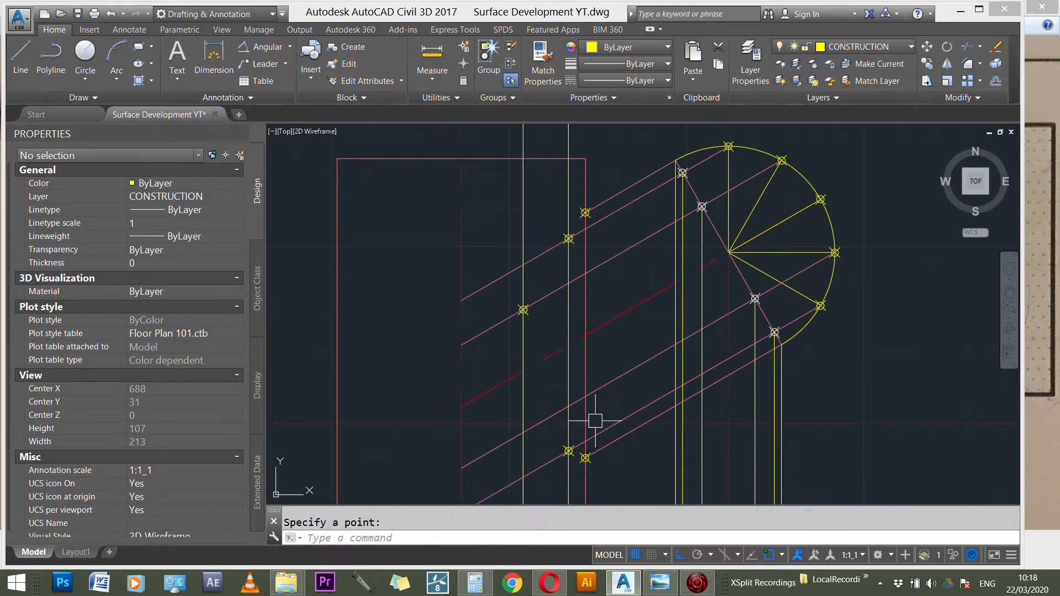
click(524, 432)
key(Return)
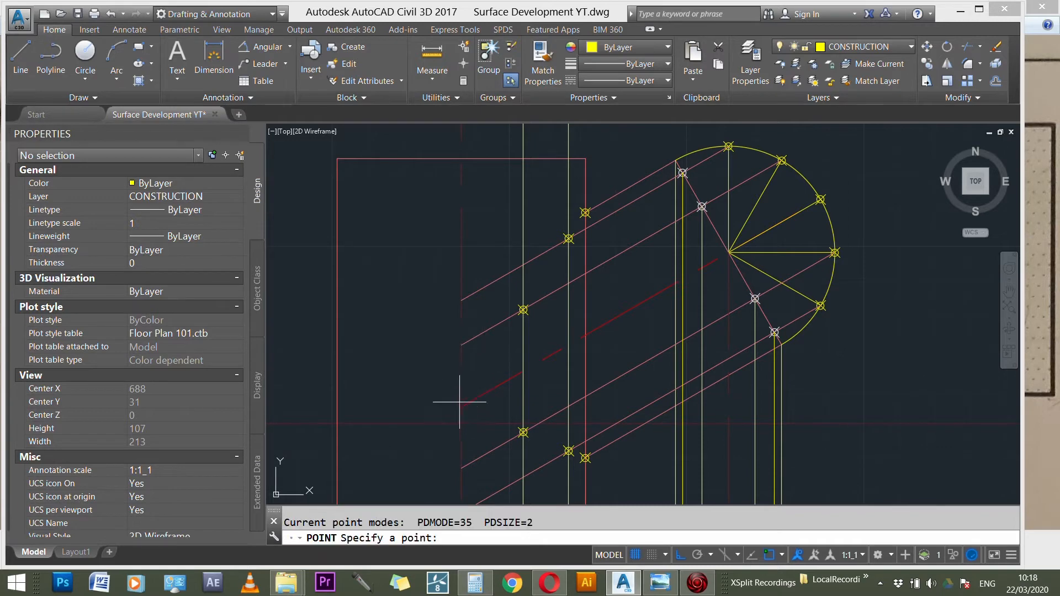
click(461, 406)
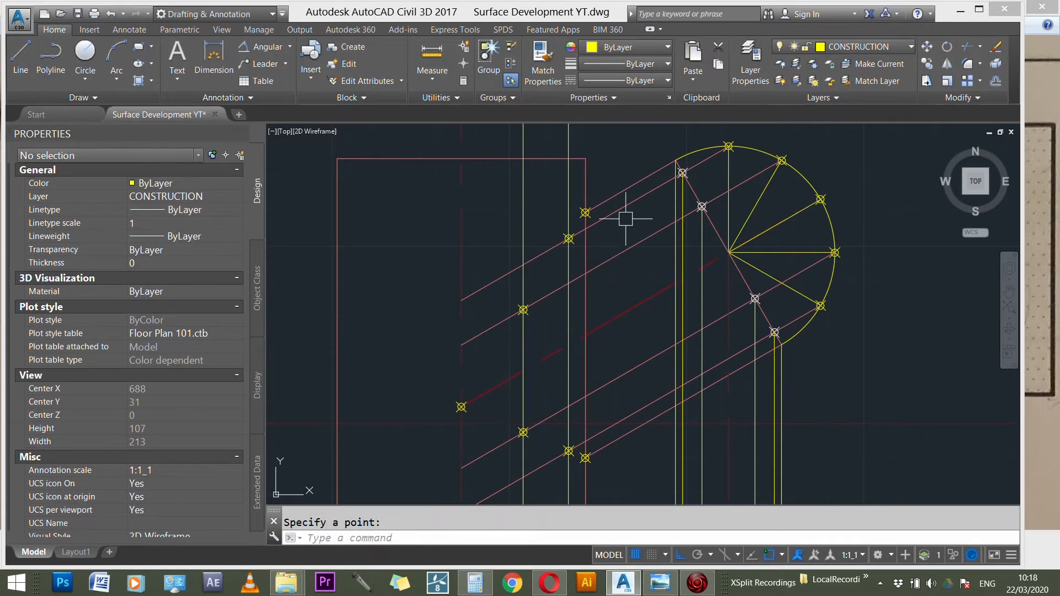
scroll(625, 221, down, 3)
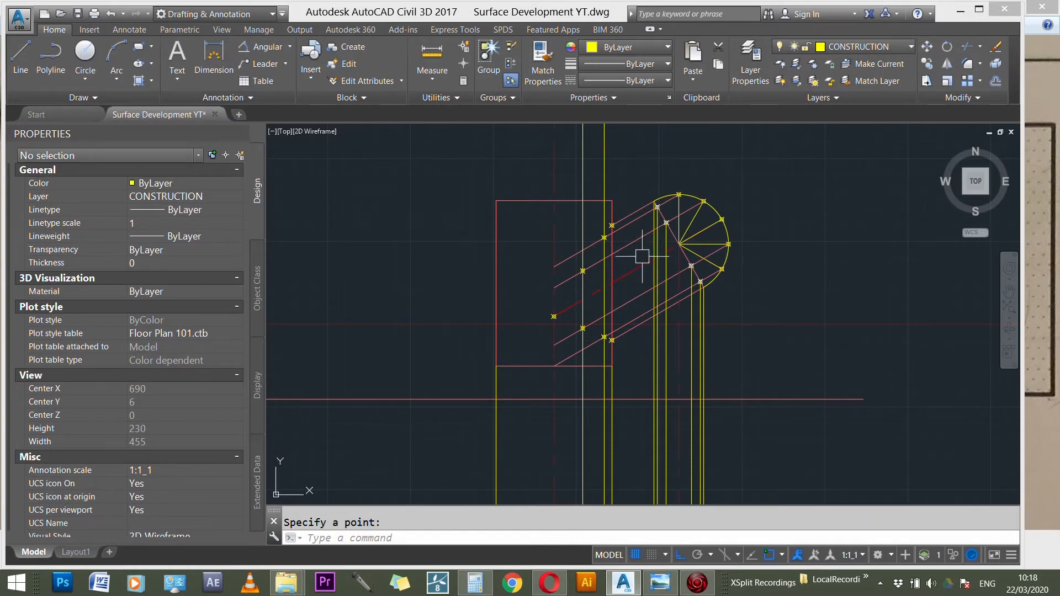
- Make OUTLINE the current layer
scroll(611, 291, up, 2)
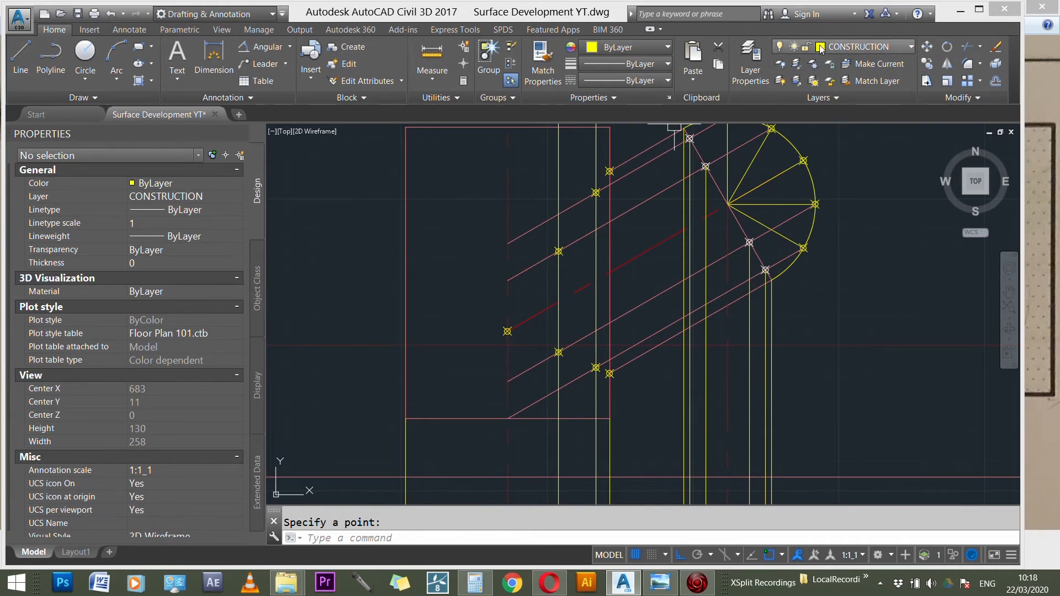
click(867, 46)
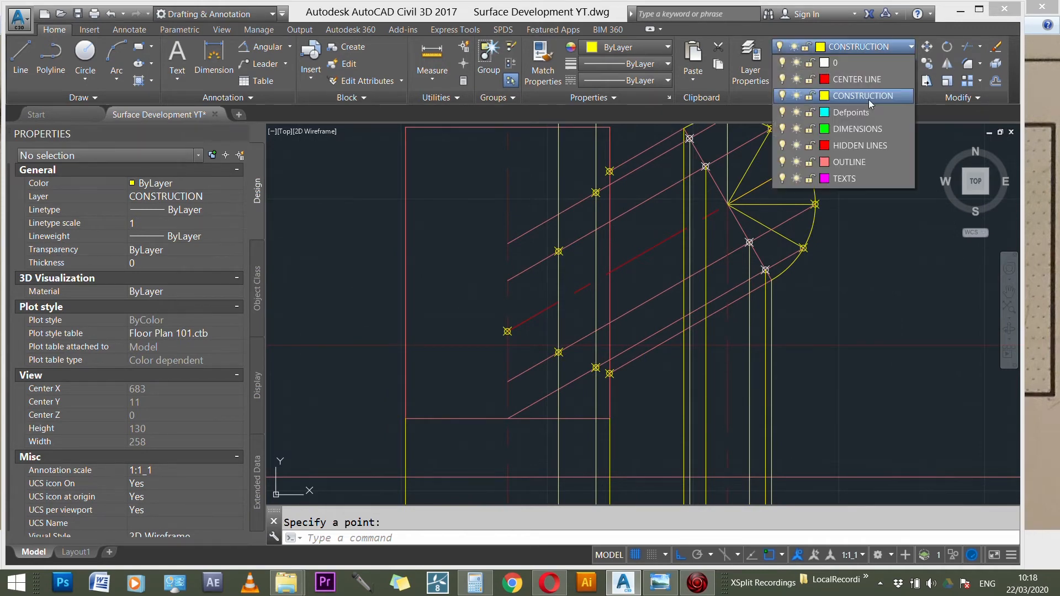
click(853, 162)
- Draw a fit spline through the seven branch-to-cylinder intersection points, from the upper outline point round to the lower outline point
text(SPL)
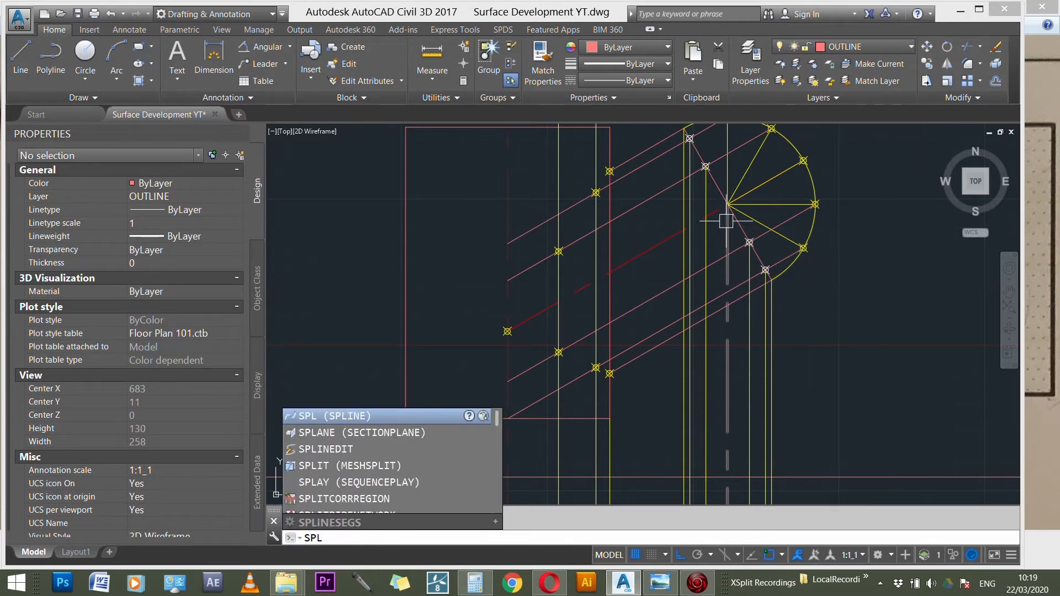
key(Return)
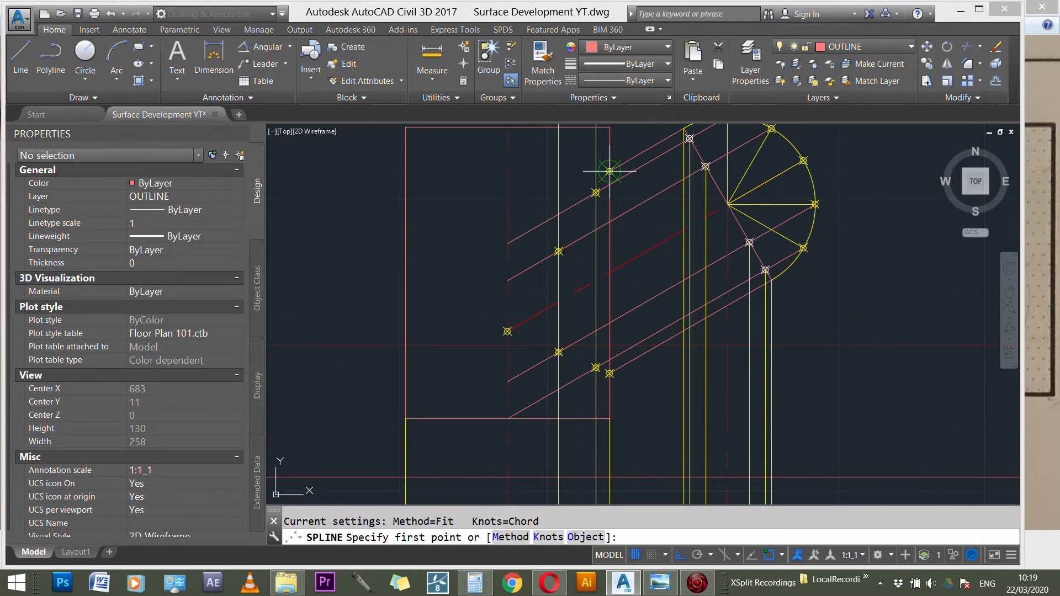
click(609, 164)
scroll(602, 176, up, 3)
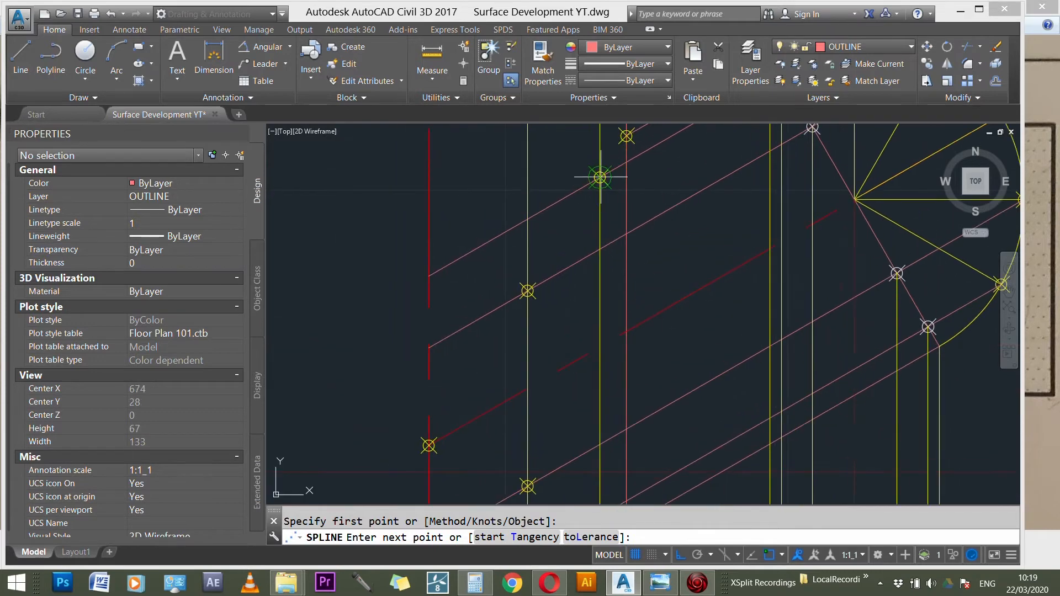
click(600, 176)
click(528, 291)
click(429, 445)
scroll(398, 289, down, 2)
scroll(430, 331, up, 2)
click(452, 381)
click(532, 412)
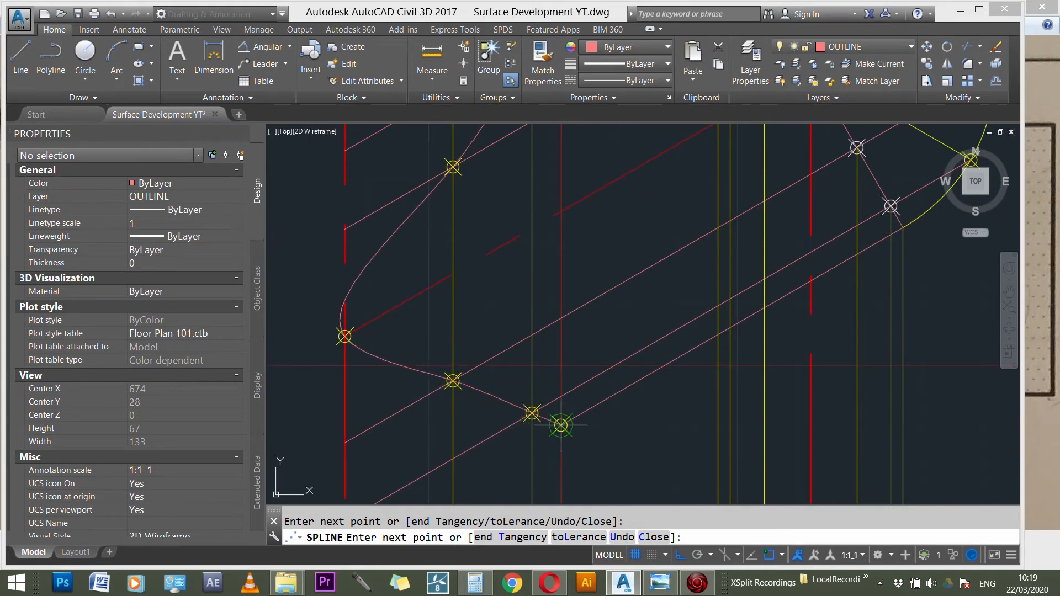
click(561, 425)
key(Return)
scroll(601, 454, down, 3)
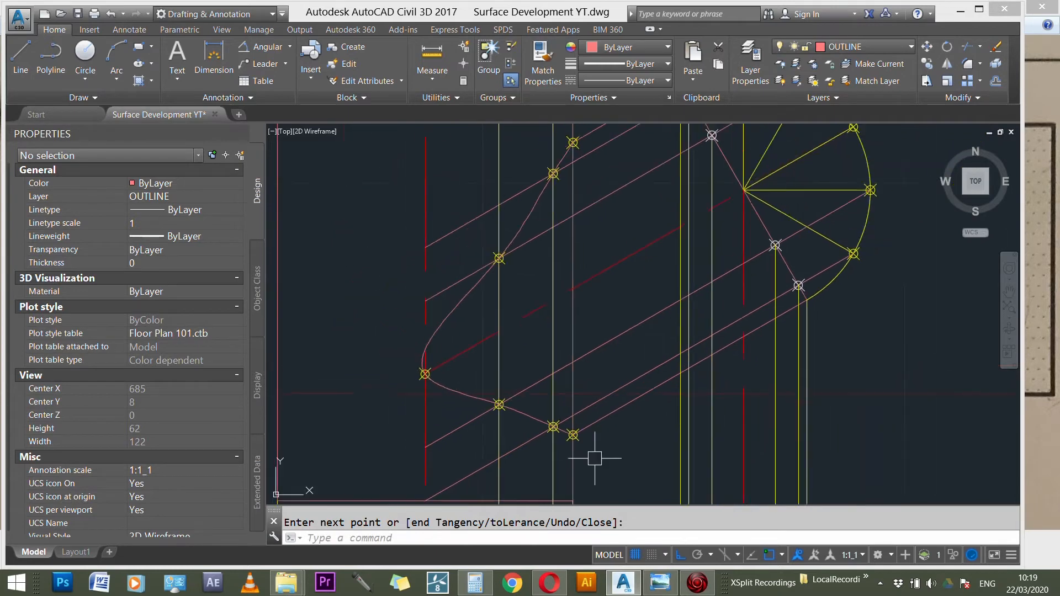
- Erase the spline running through the intersection points
scroll(641, 348, down, 1)
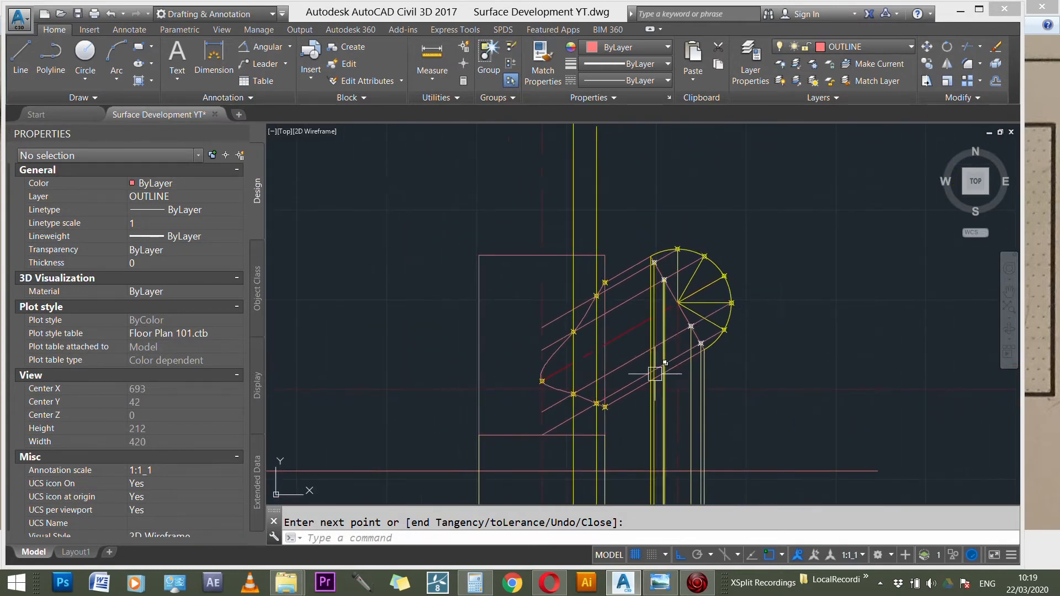
scroll(631, 428, up, 2)
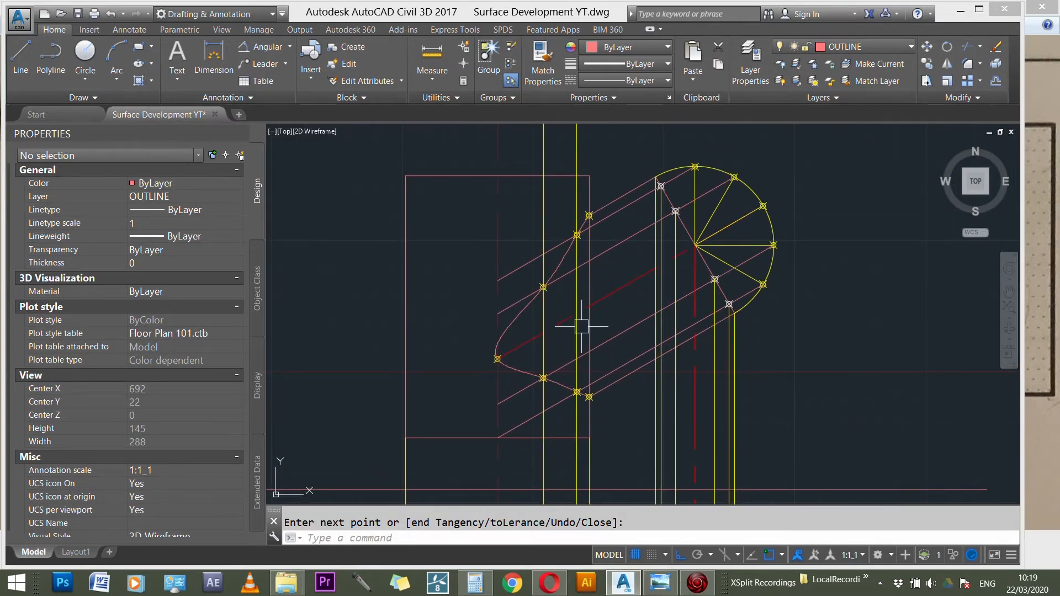
scroll(562, 256, up, 2)
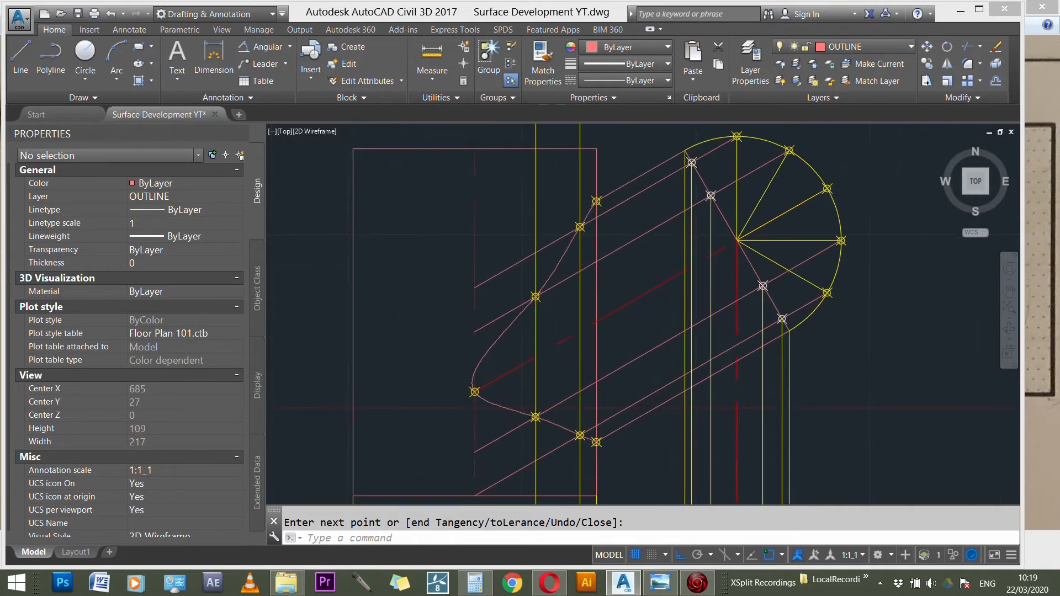
click(560, 255)
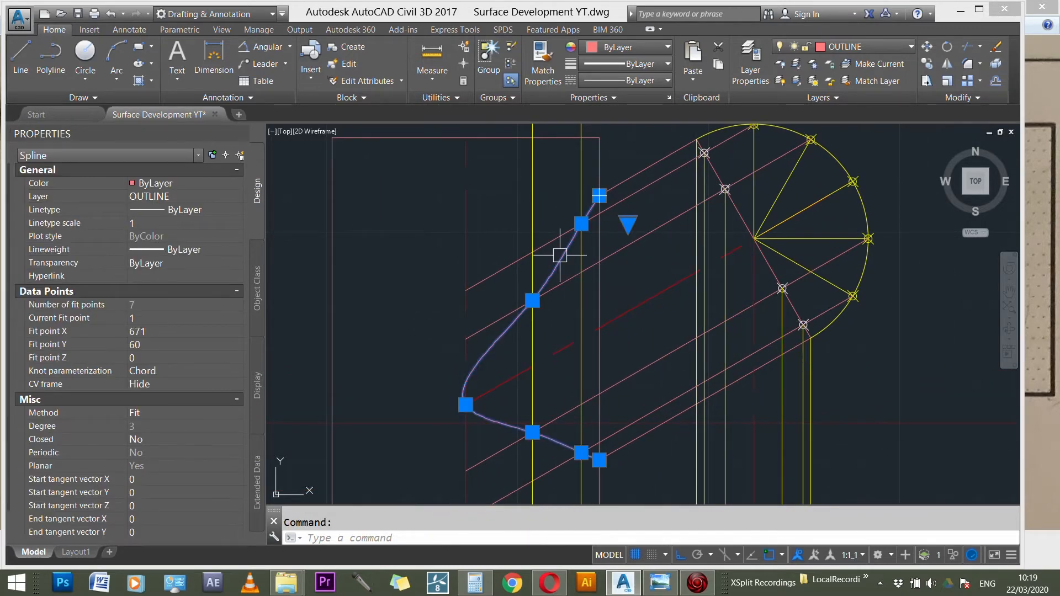
key(Delete)
- Join the seven intersection points with connected straight lines from the branch's upper outline, via the main cylinder's axis, to the lower outline
key(Return)
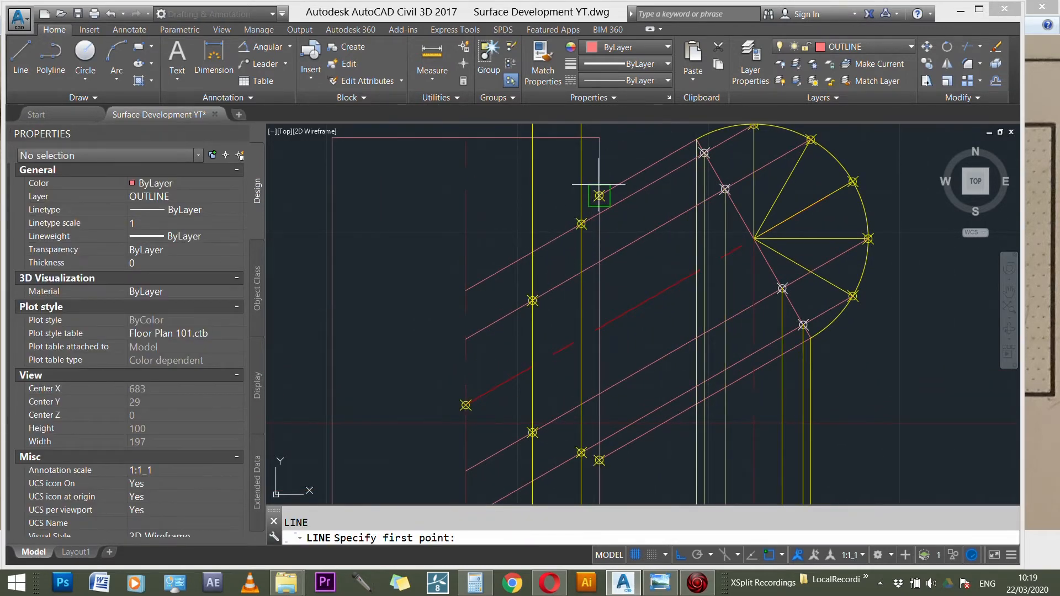
click(599, 196)
click(581, 223)
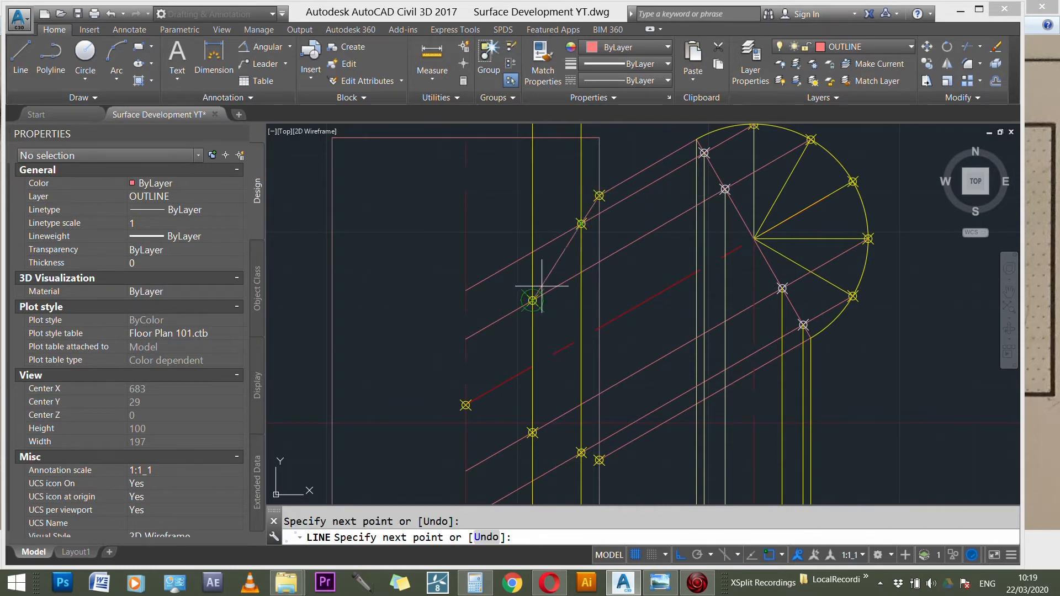
click(532, 301)
click(466, 405)
click(532, 405)
click(532, 432)
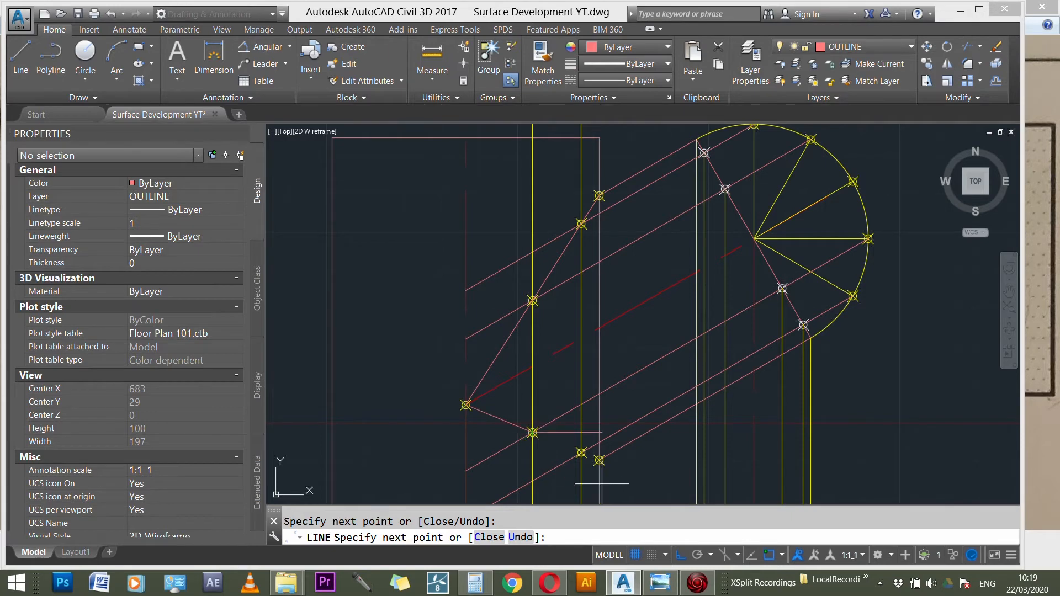
scroll(607, 475, up, 3)
click(542, 432)
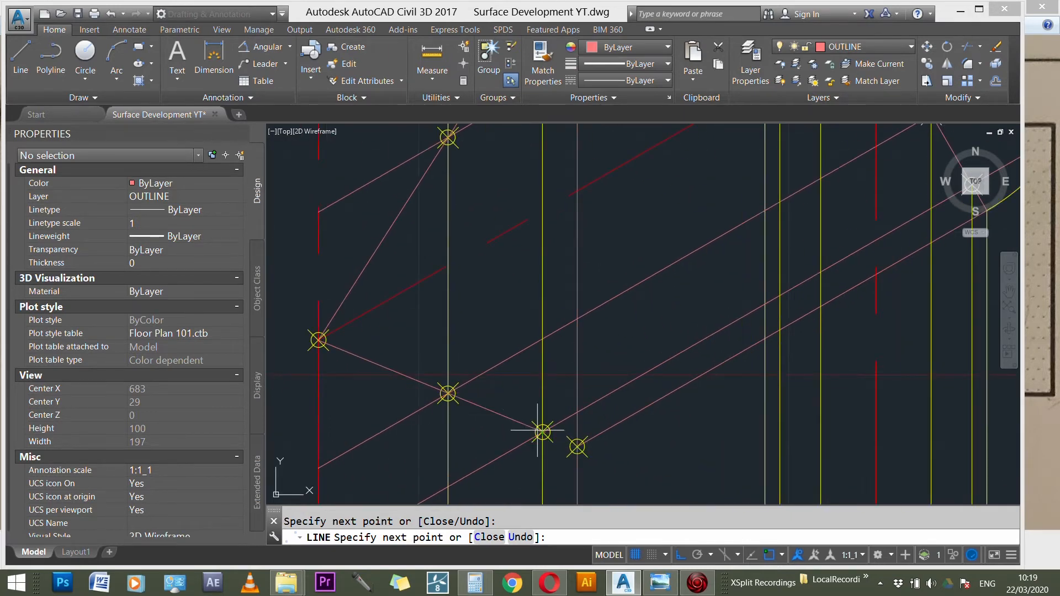
click(577, 446)
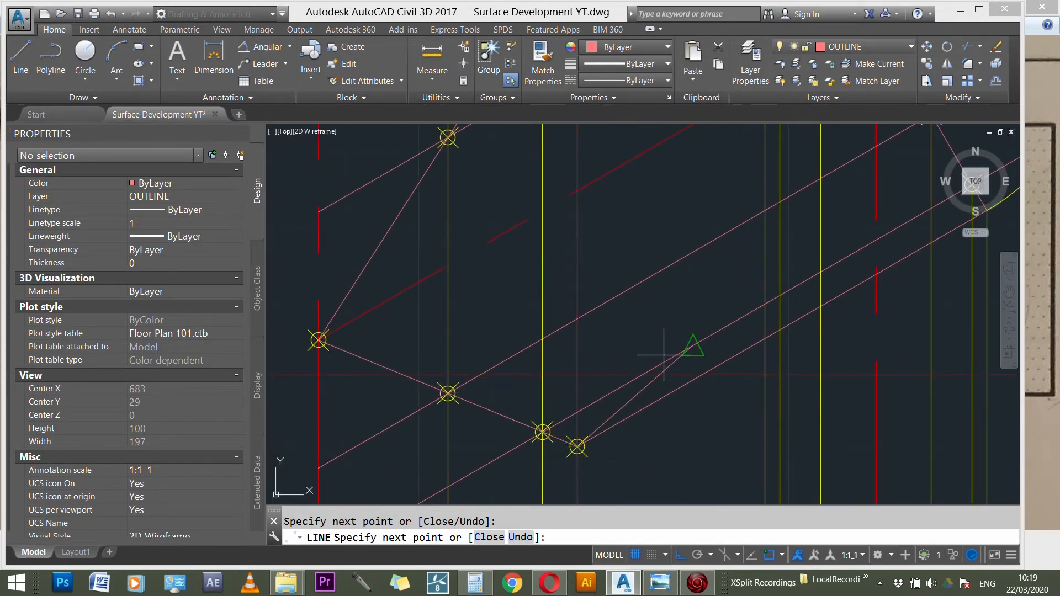
scroll(672, 374, down, 4)
key(Return)
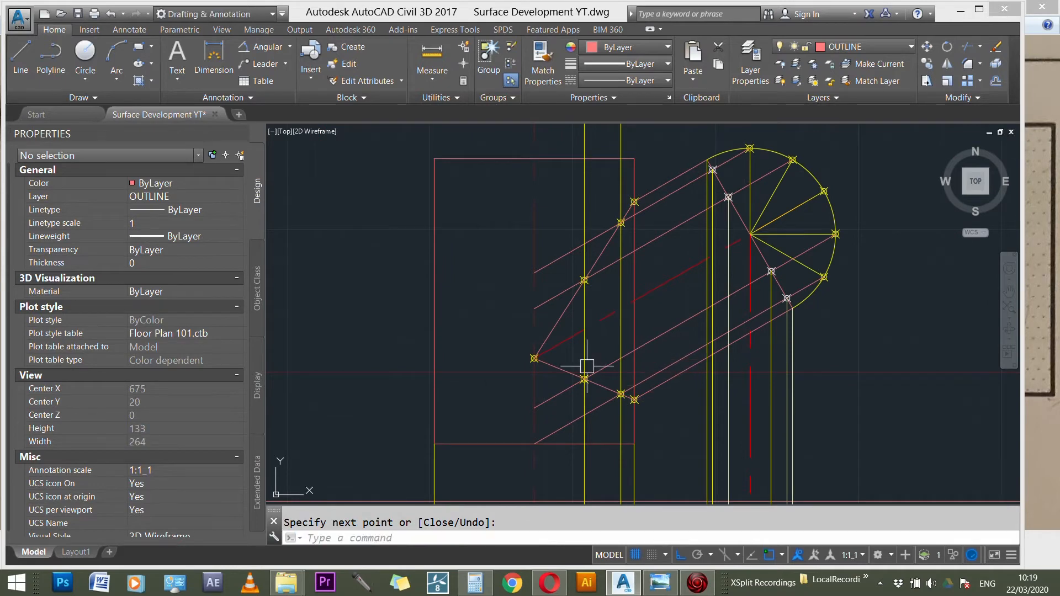
- Move the branch's four intermediate generator lines to the CONSTRUCTION layer
scroll(552, 356, down, 3)
scroll(635, 356, up, 2)
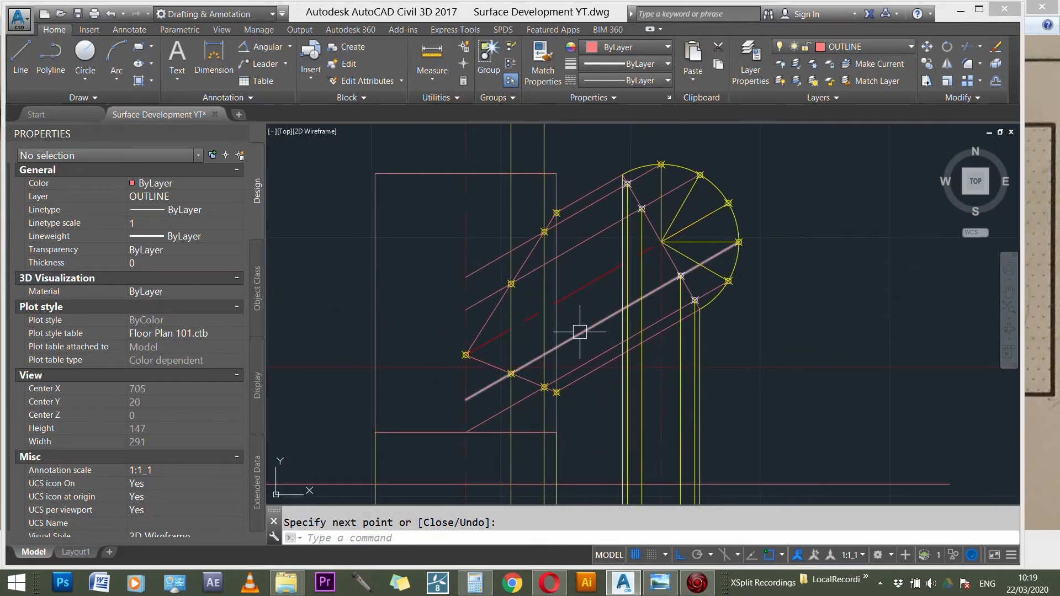
click(584, 328)
click(583, 244)
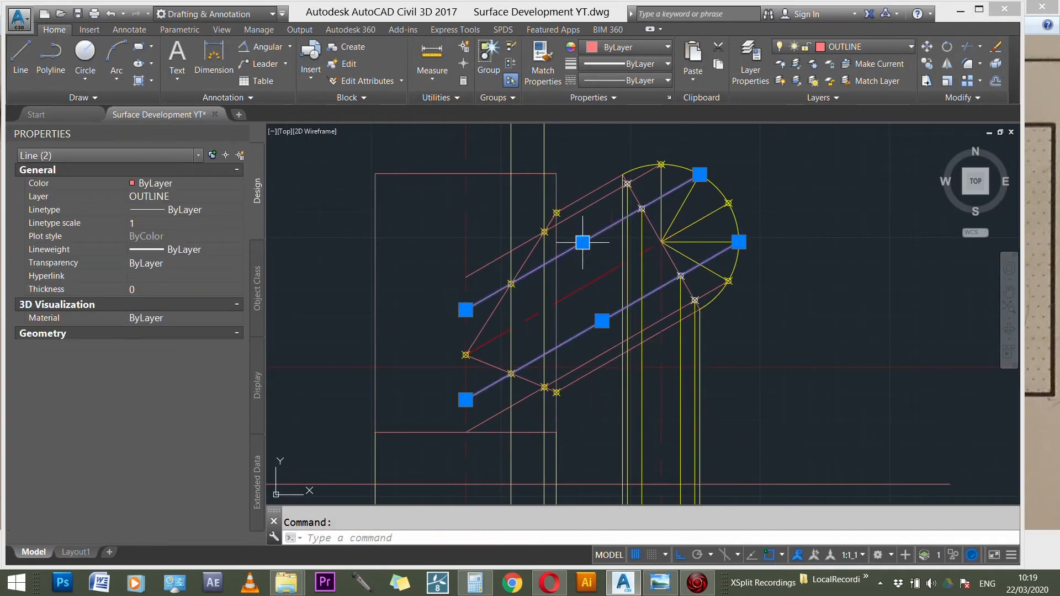
click(606, 351)
click(656, 167)
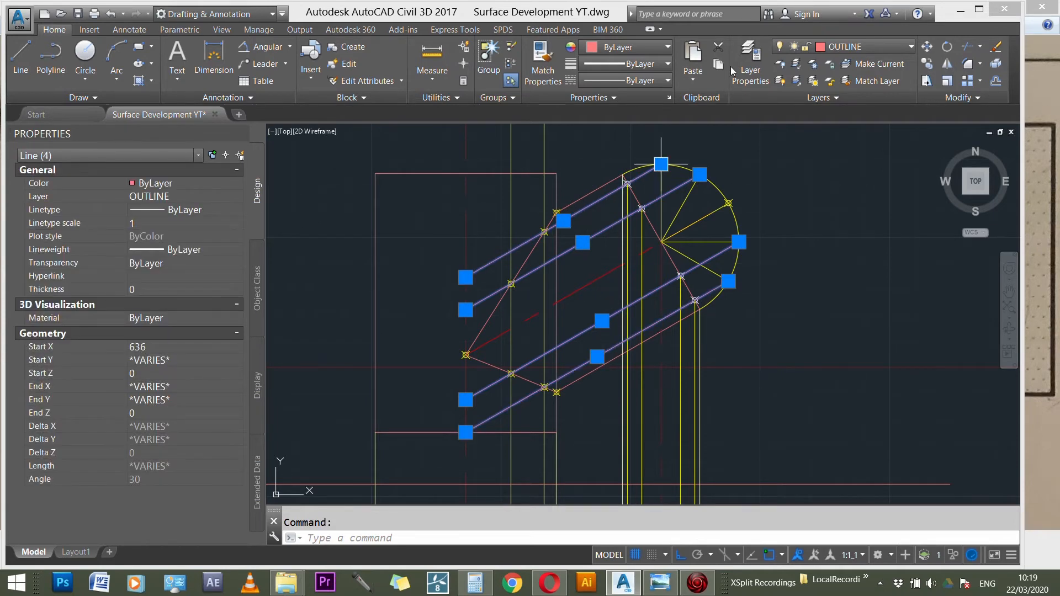
click(856, 47)
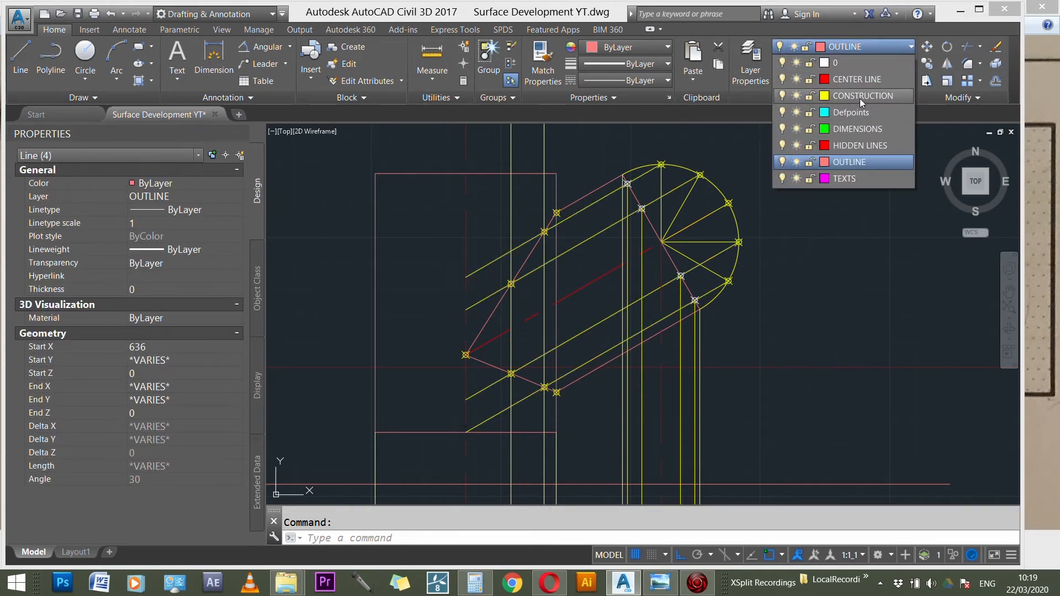
click(859, 98)
key(Escape)
scroll(664, 269, down, 3)
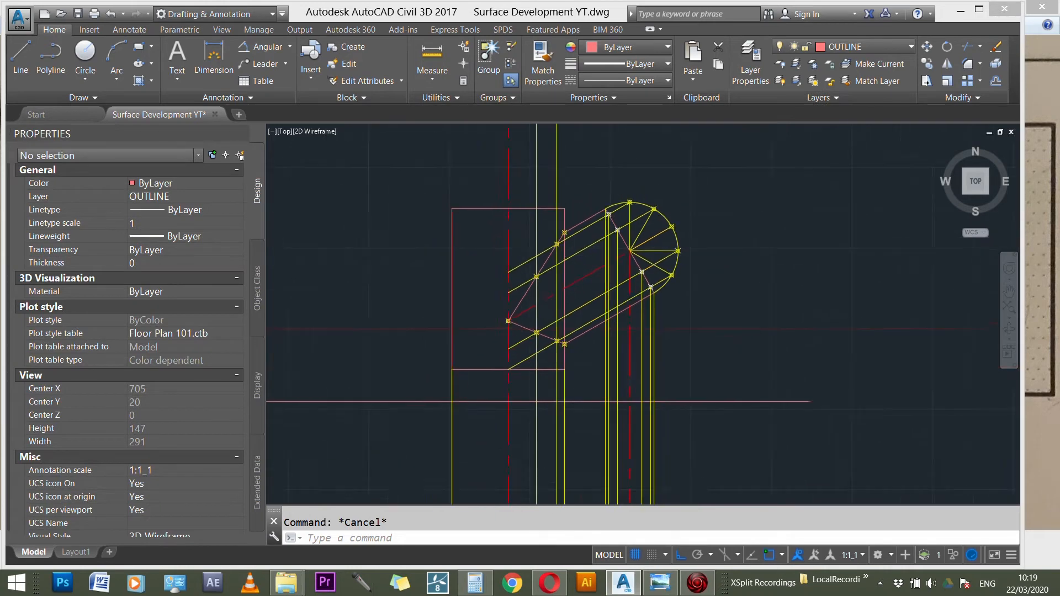
- Trim the four branch generator lines where they extend past the intersection line inside the main cylinder
scroll(554, 285, up, 4)
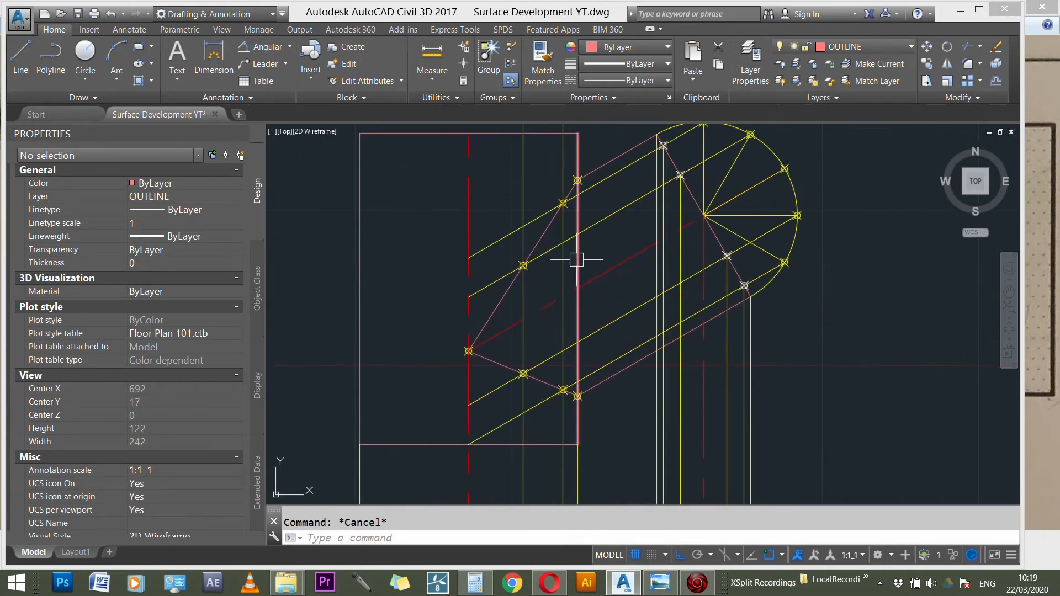
key(Return)
scroll(623, 249, down, 4)
click(831, 162)
click(426, 433)
scroll(578, 265, up, 7)
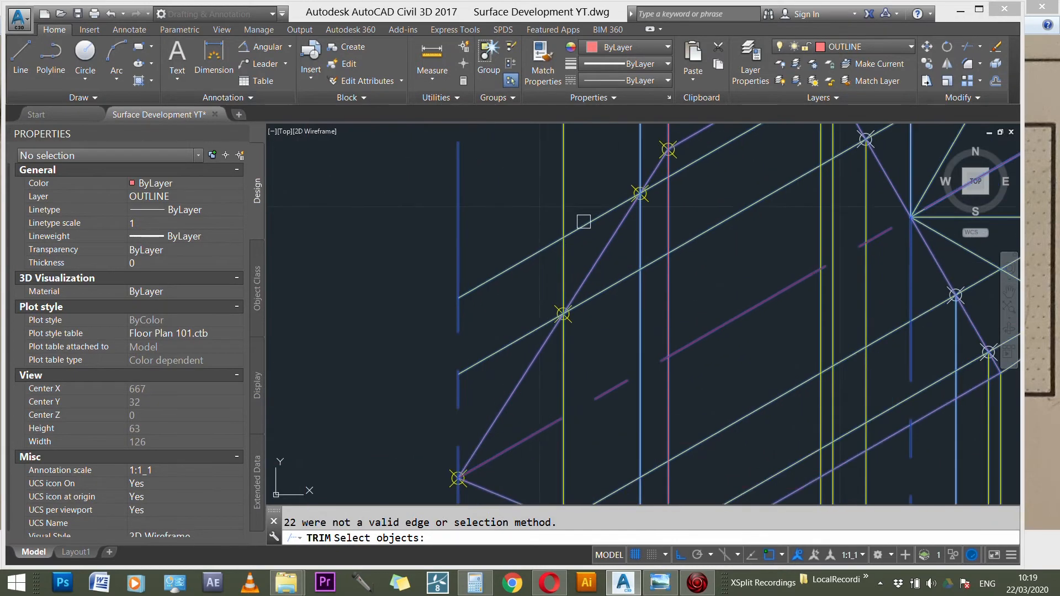
key(Return)
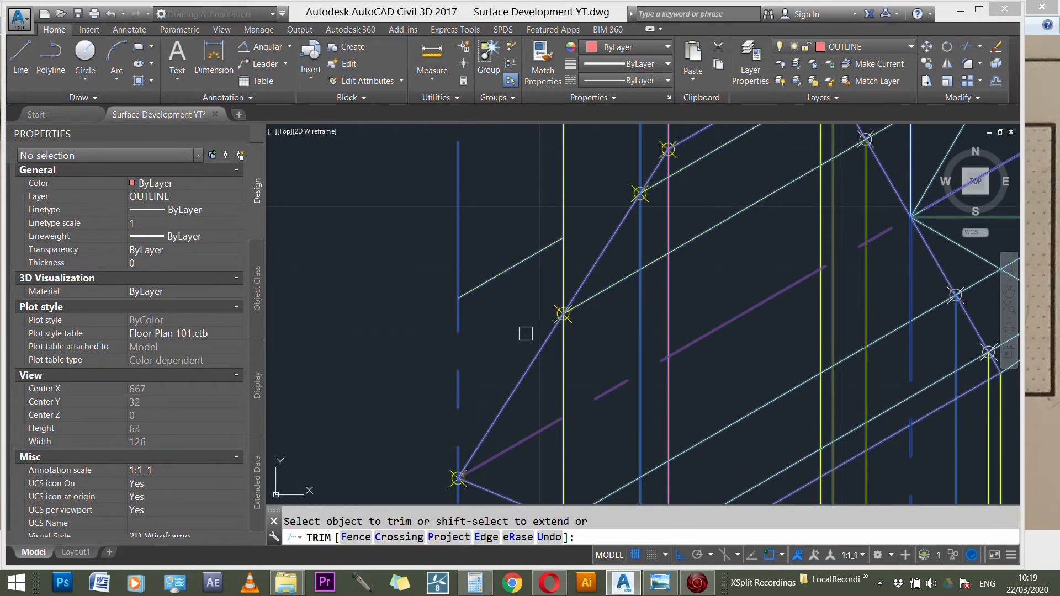
scroll(544, 227, down, 1)
scroll(538, 227, down, 3)
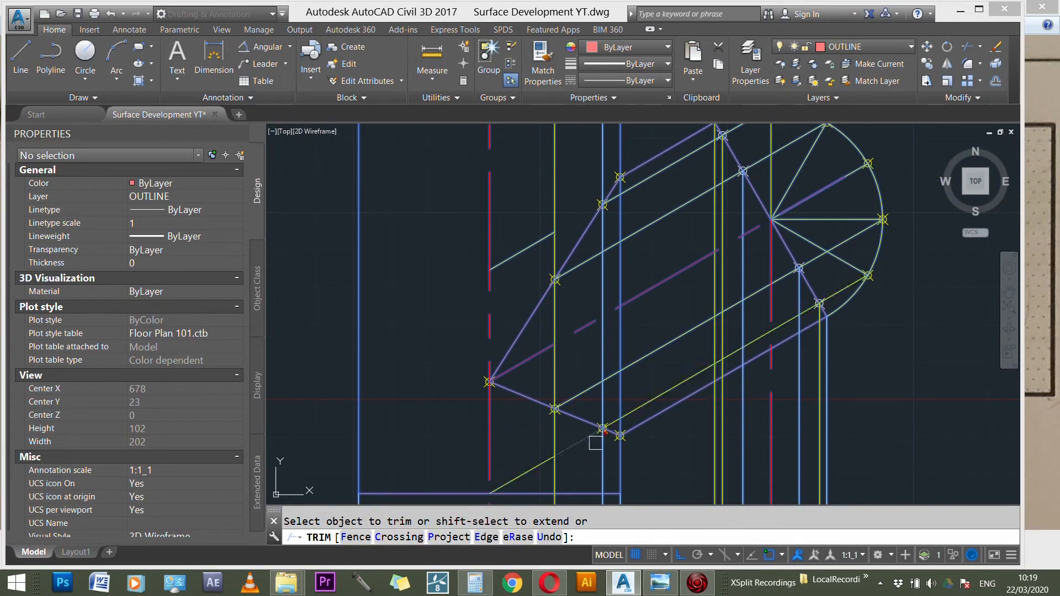
click(575, 443)
key(Escape)
- Erase the two leftover generator pieces inside the main cylinder beside its axis
click(505, 261)
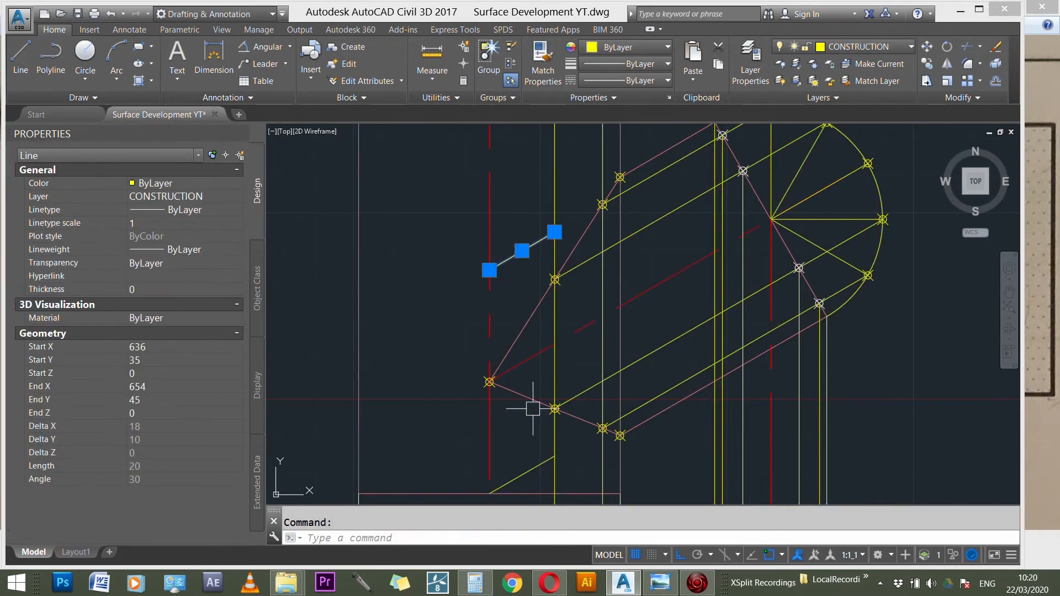
shift+click(522, 472)
key(Delete)
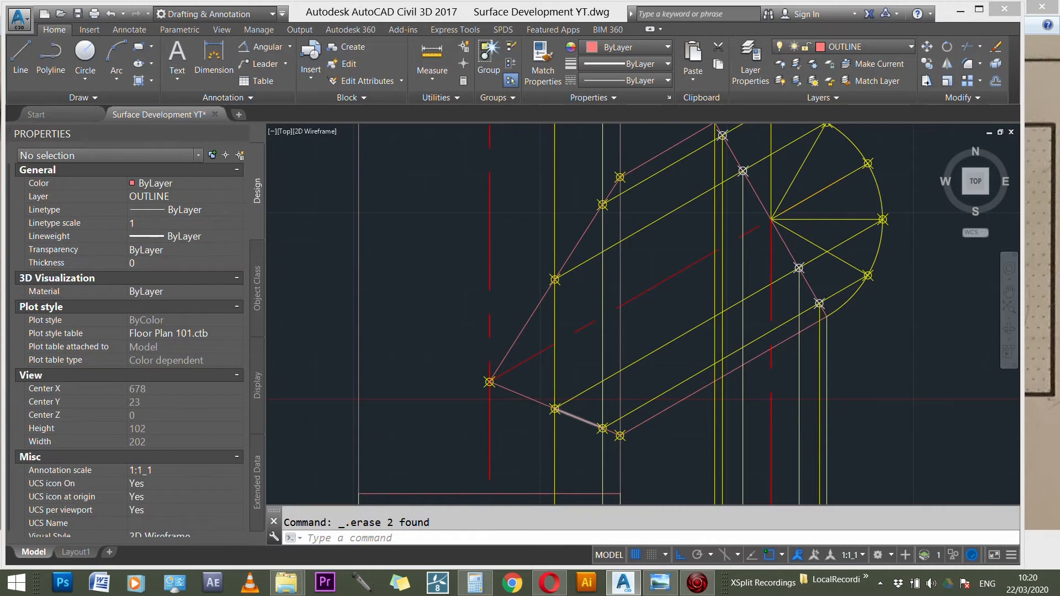
- Trim the two vertical projection lines between the intersection line and the main cylinder's top edge
scroll(577, 418, down, 1)
scroll(610, 387, down, 1)
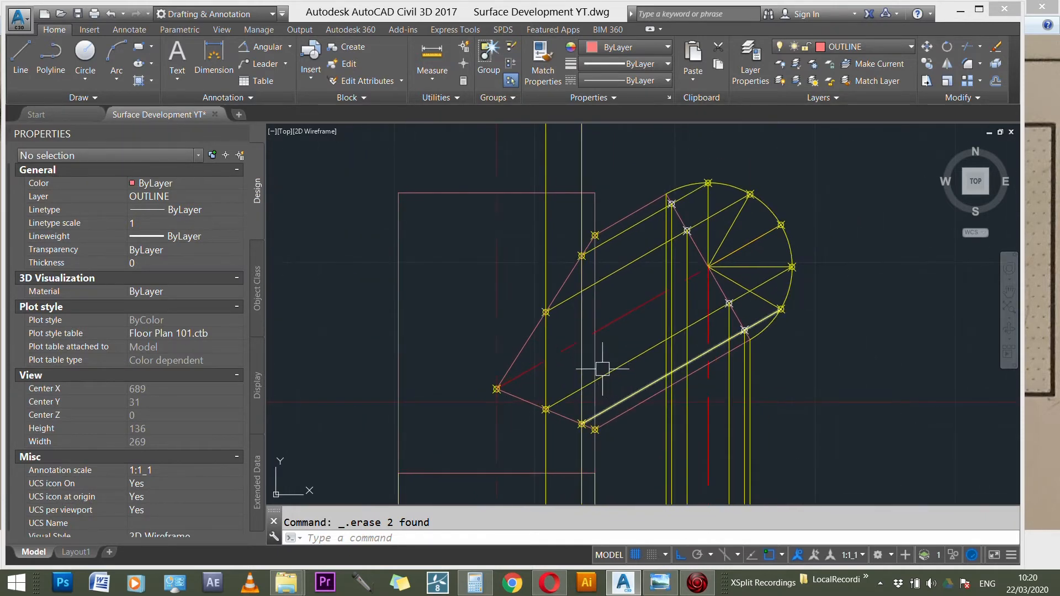
text(tr)
key(Return)
click(848, 444)
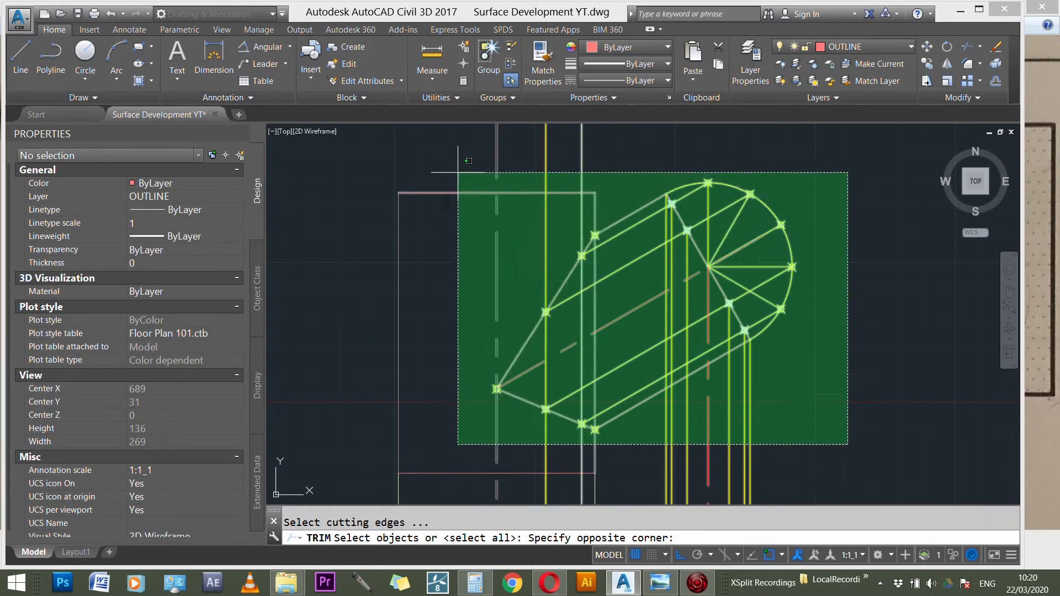
click(458, 172)
key(Return)
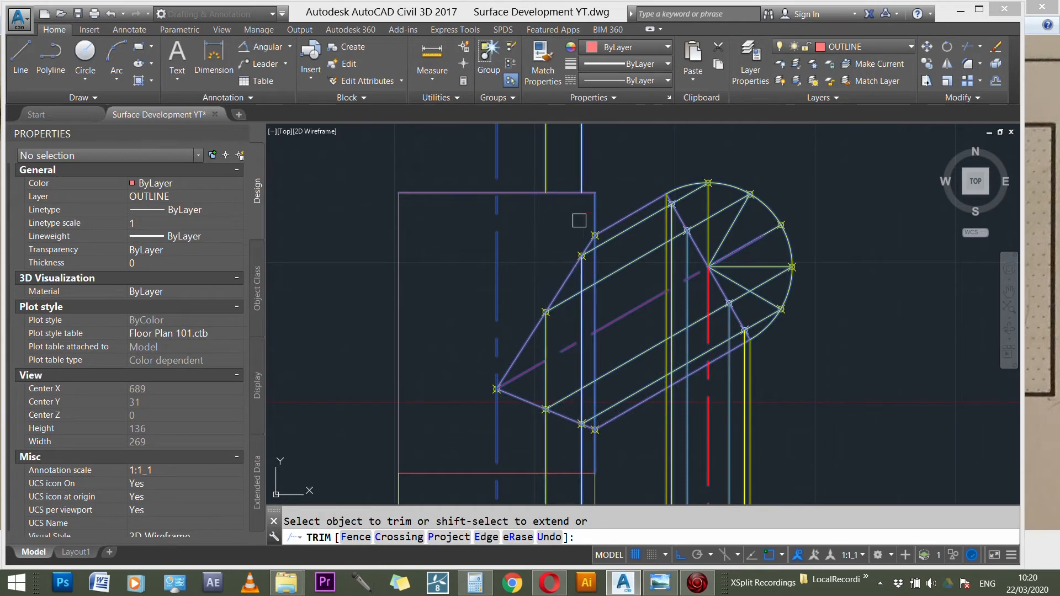
key(Escape)
- Erase the two leftover projection line pieces above the main cylinder's top edge
click(589, 161)
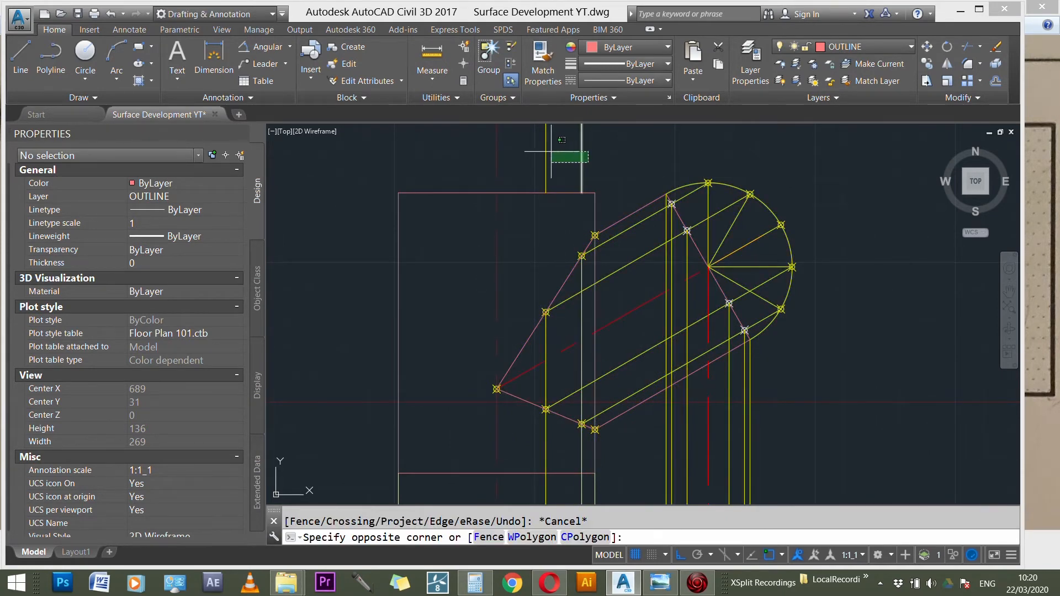
click(551, 150)
key(Delete)
scroll(595, 163, down, 2)
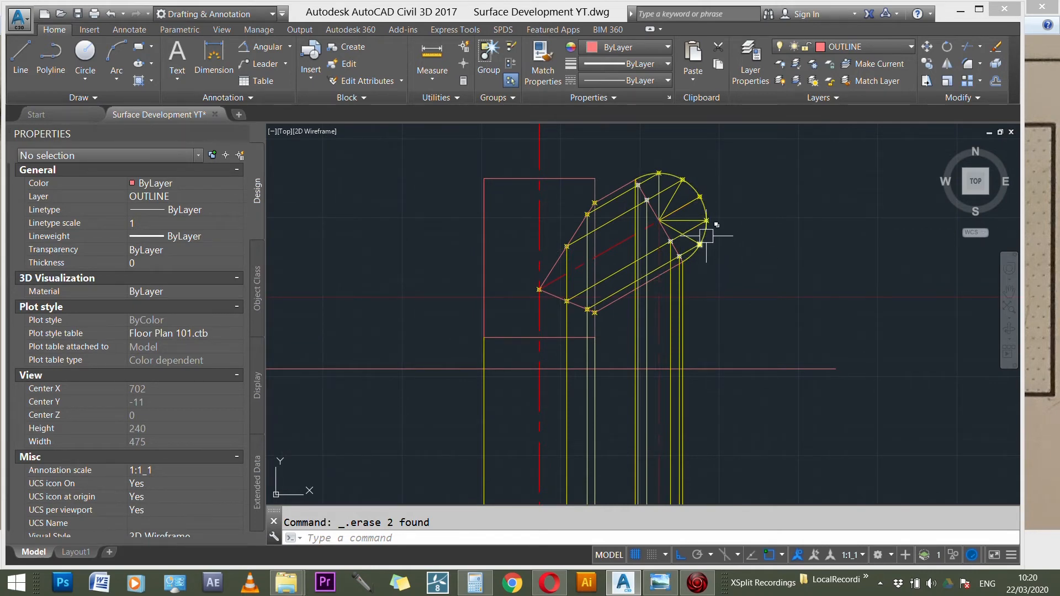
scroll(611, 217, up, 2)
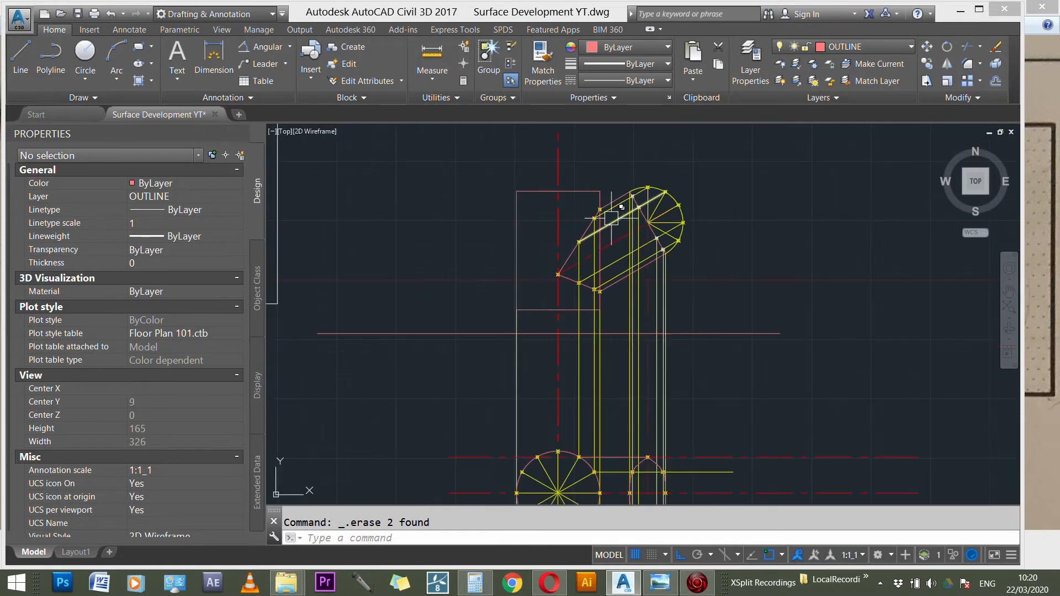
scroll(613, 218, down, 1)
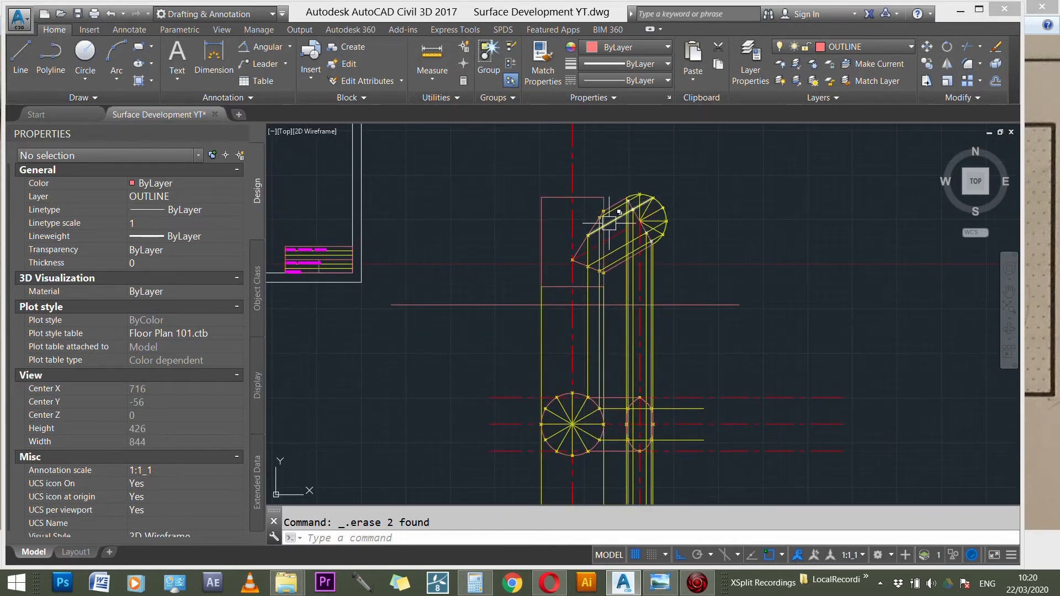
scroll(596, 189, up, 2)
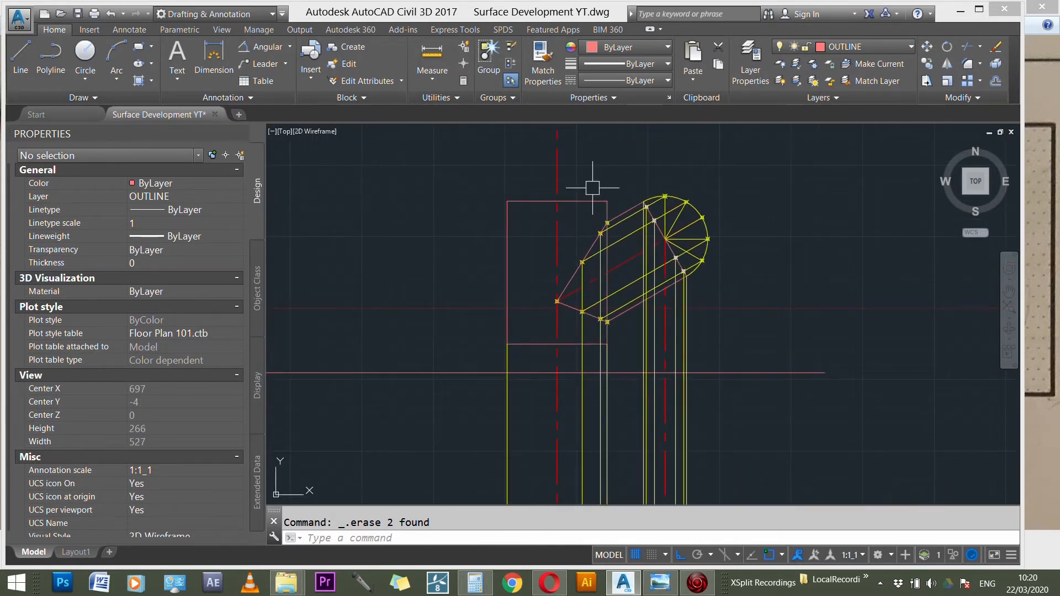
scroll(599, 184, up, 1)
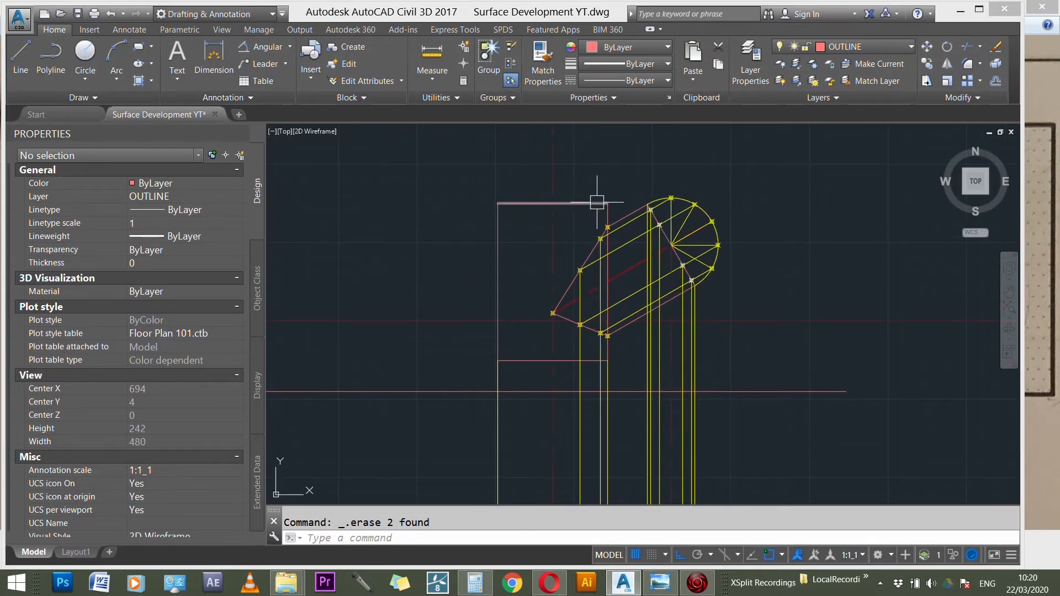
scroll(596, 203, down, 2)
scroll(580, 214, down, 2)
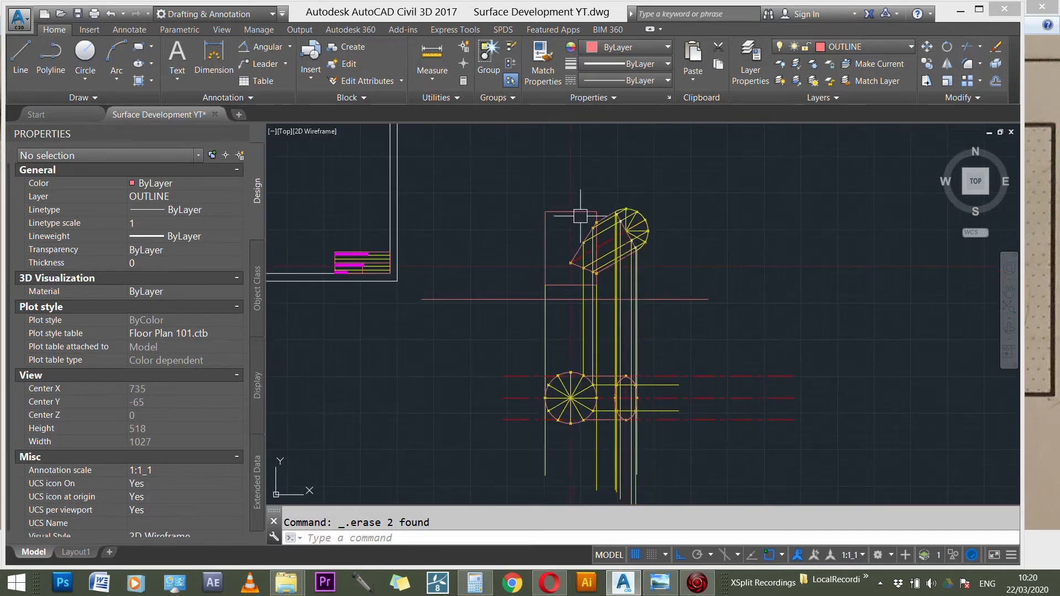
scroll(695, 217, up, 3)
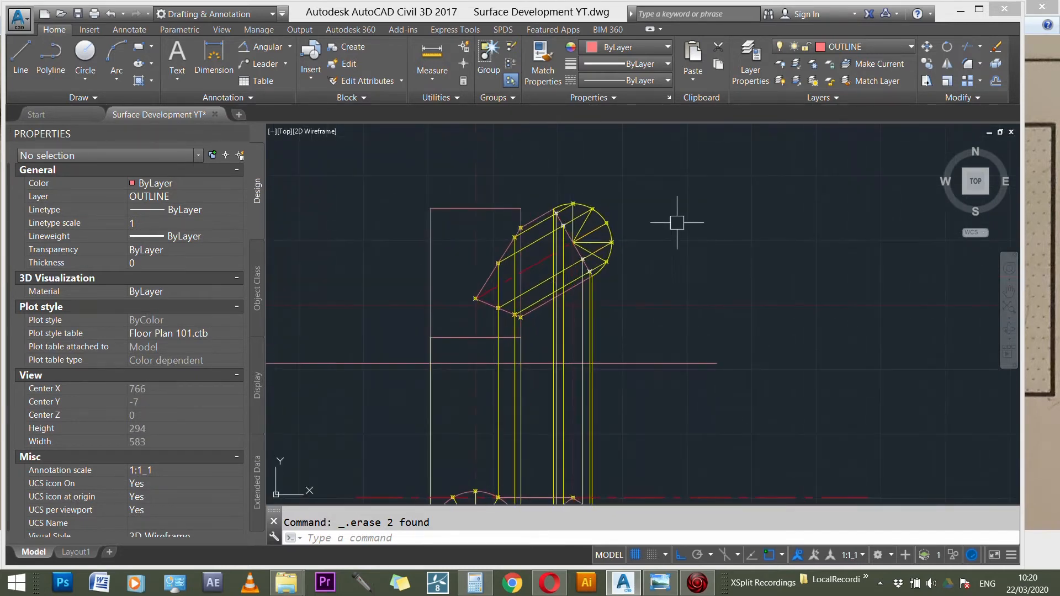
scroll(466, 356, down, 2)
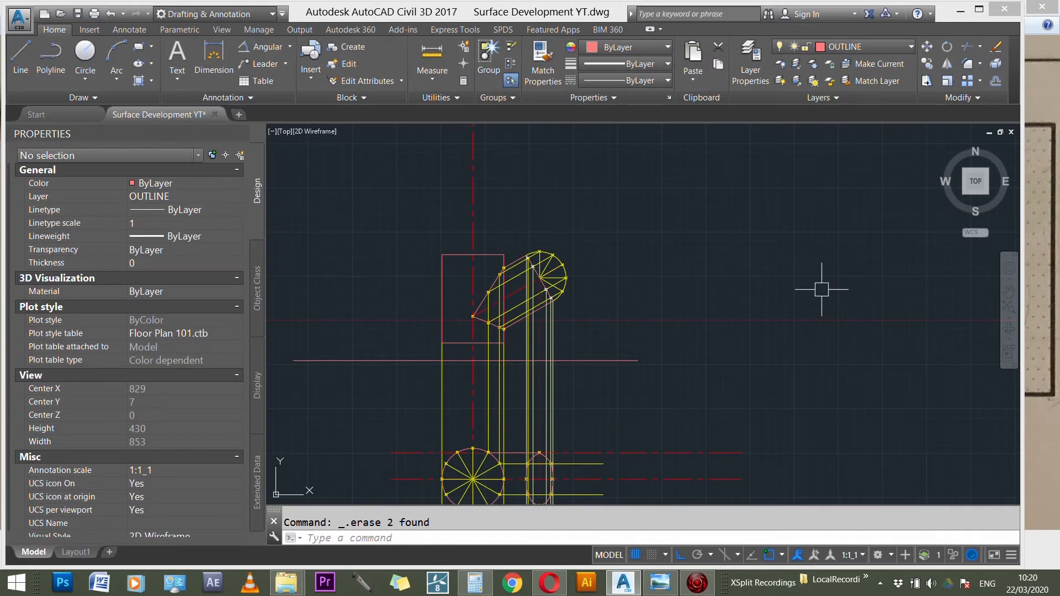
scroll(681, 262, up, 2)
key(Escape)
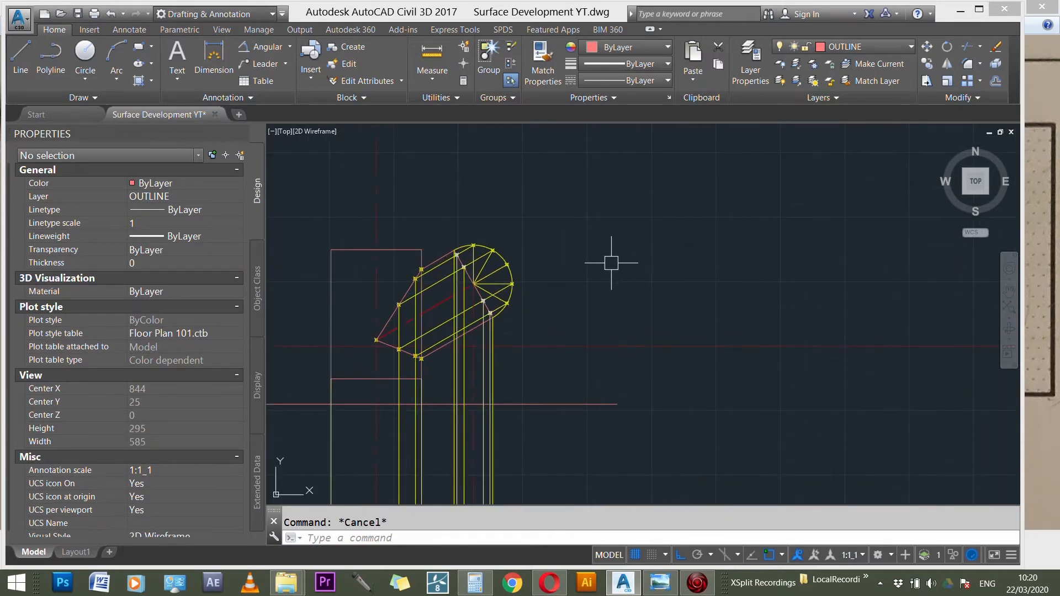
- On the CONSTRUCTION layer, draw two long horizontal lines extending from the top and bottom edges of the main cylinder elevation, past the branch
text(l)
key(Return)
click(847, 47)
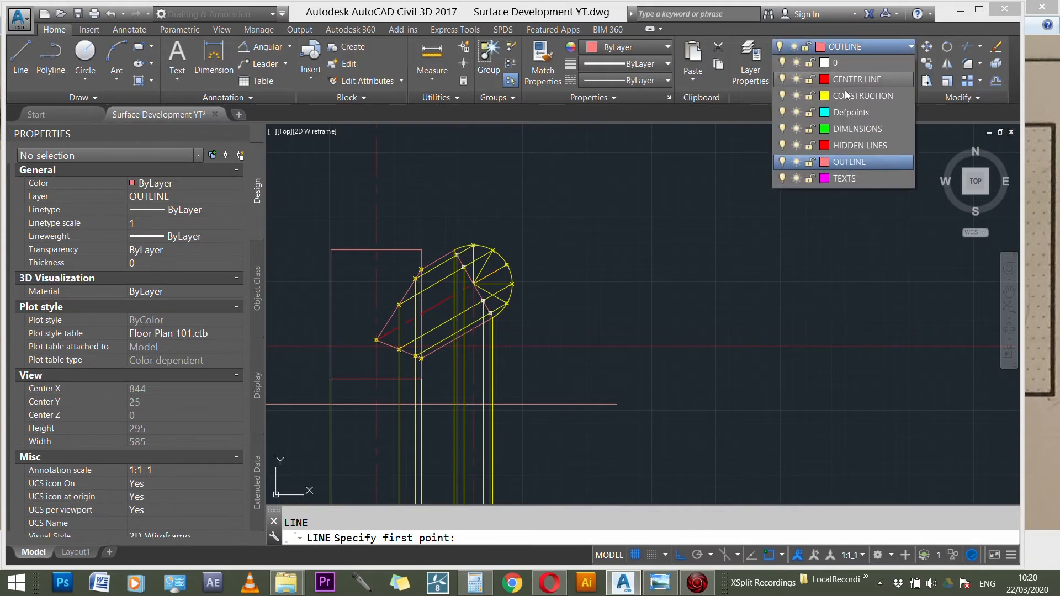
click(846, 95)
click(421, 249)
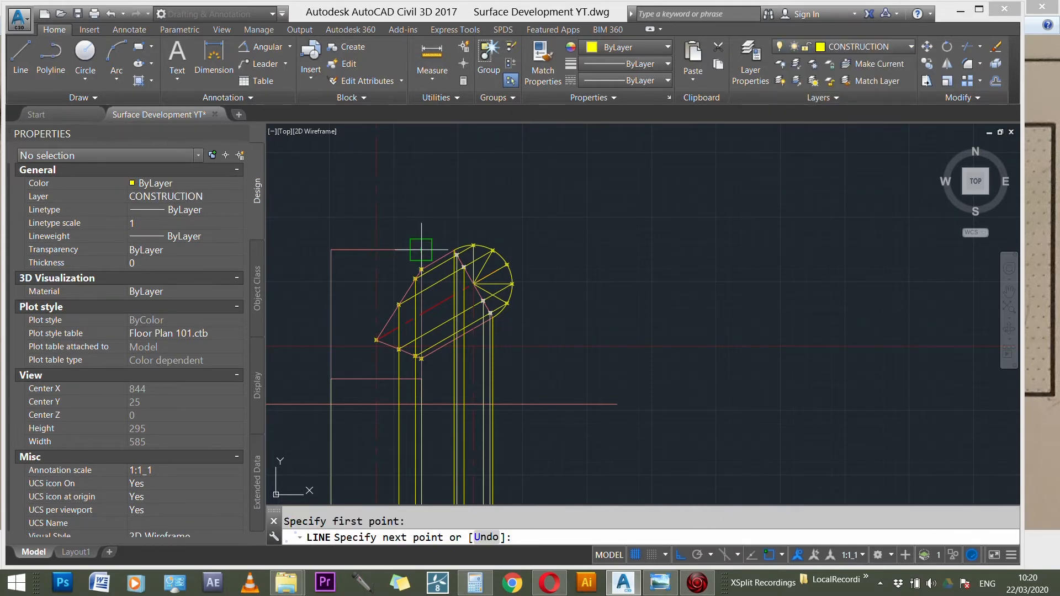
scroll(356, 255, down, 2)
click(829, 238)
key(Escape)
key(Return)
click(407, 340)
click(849, 339)
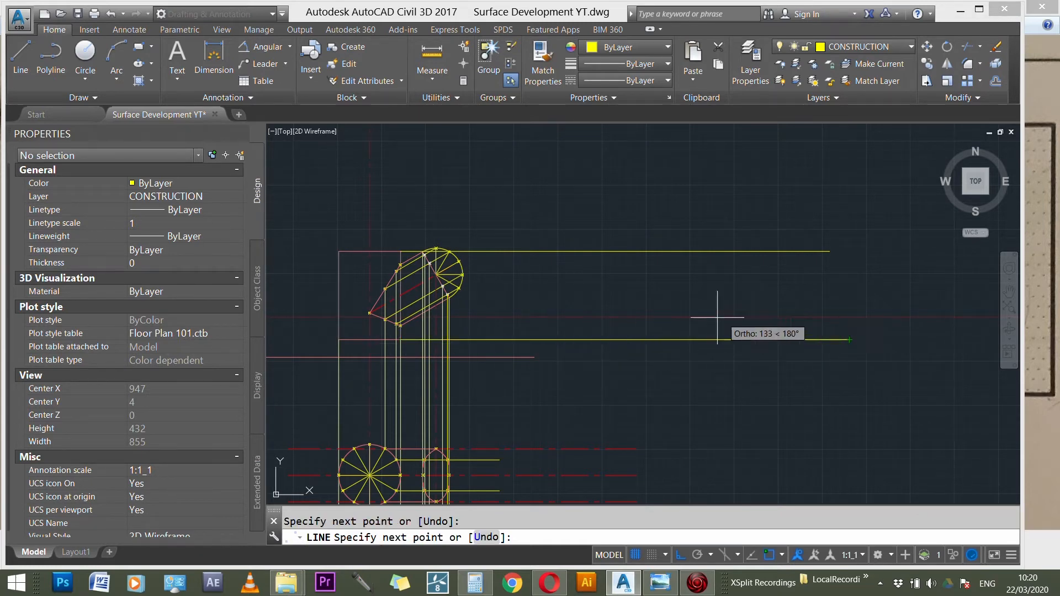
key(Escape)
- Draw a vertical construction line about 261 units long crossing both horizontal lines, just beyond the branch
text(l)
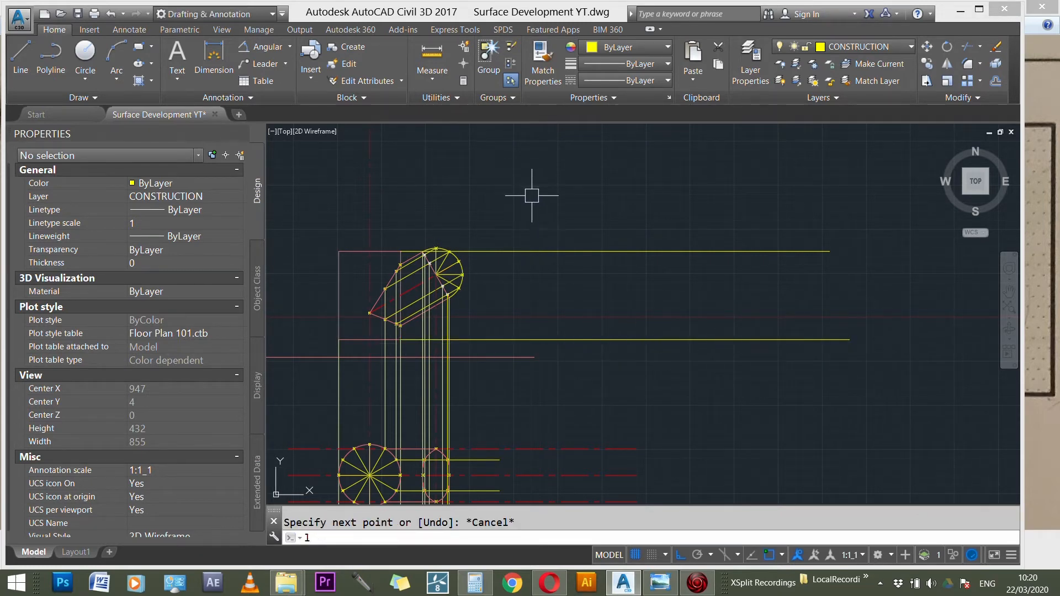
key(Return)
click(542, 182)
click(541, 411)
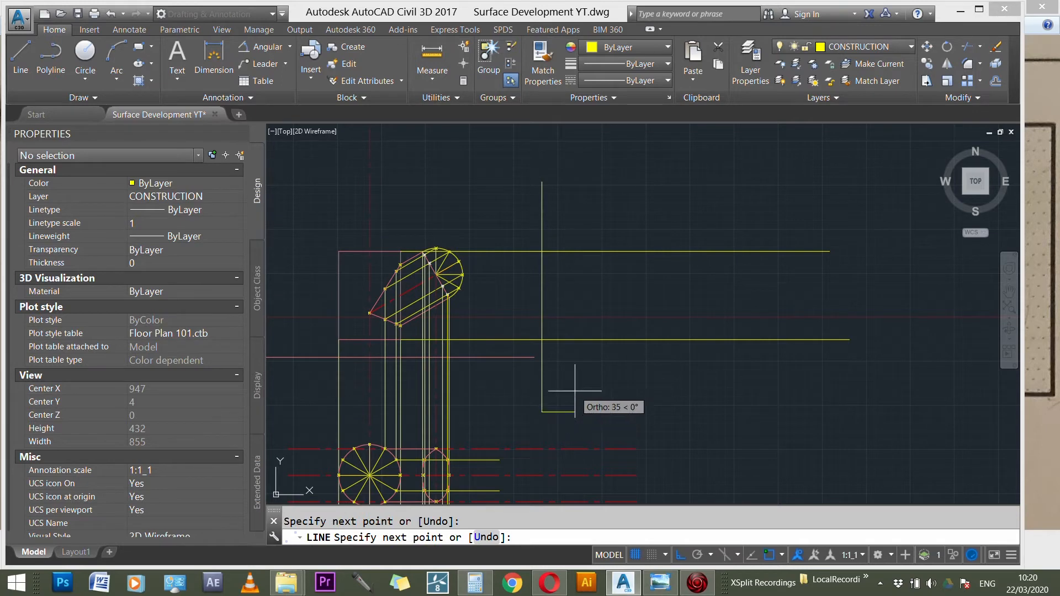
key(Escape)
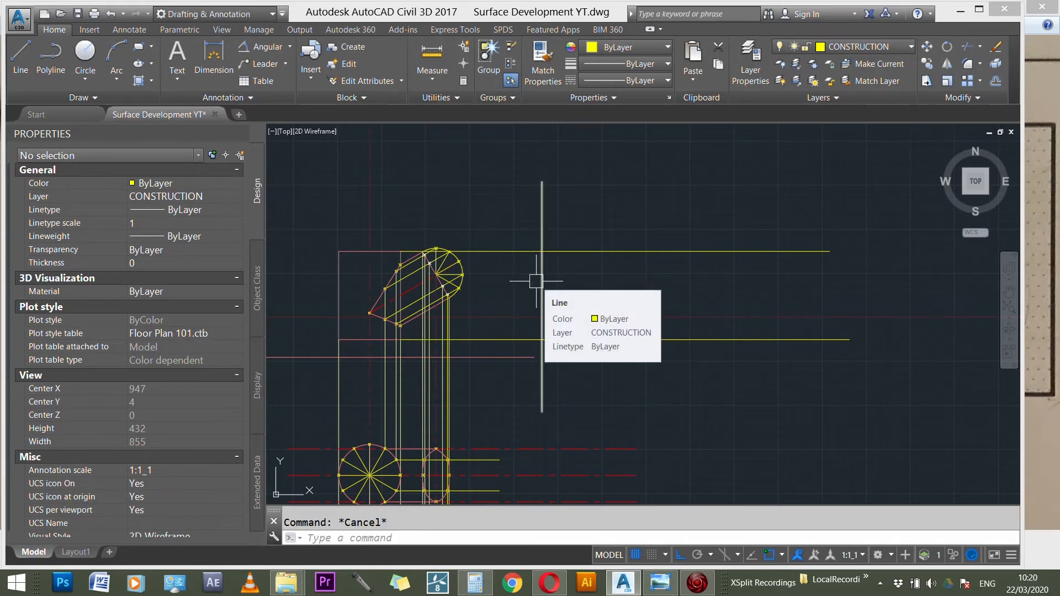
- Check the main cylinder's diameter from its top edge and the dimensioned reference view
scroll(343, 251, up, 3)
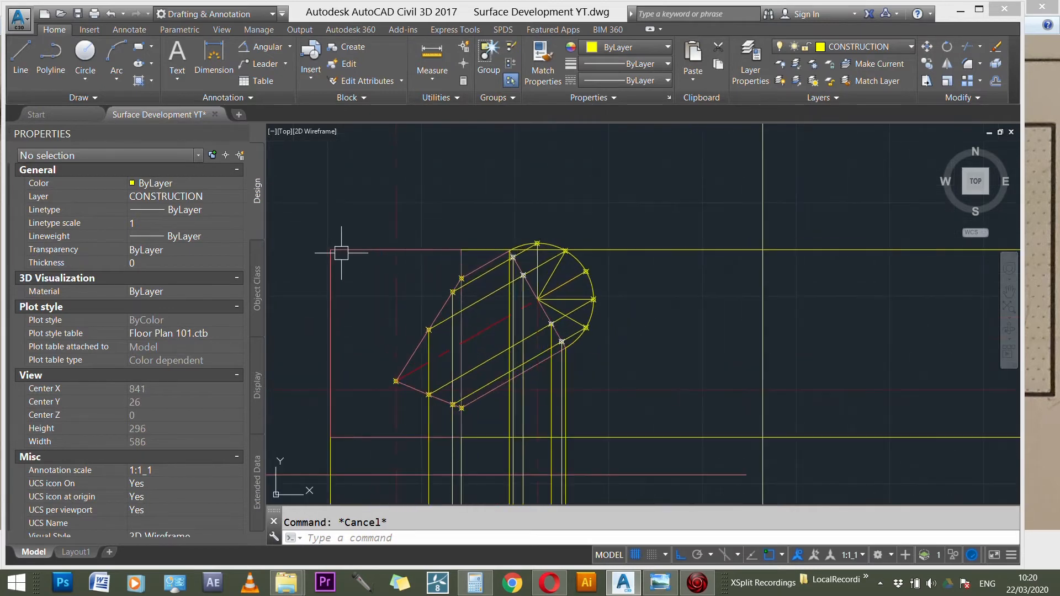
click(423, 254)
scroll(716, 365, down, 6)
scroll(633, 174, up, 6)
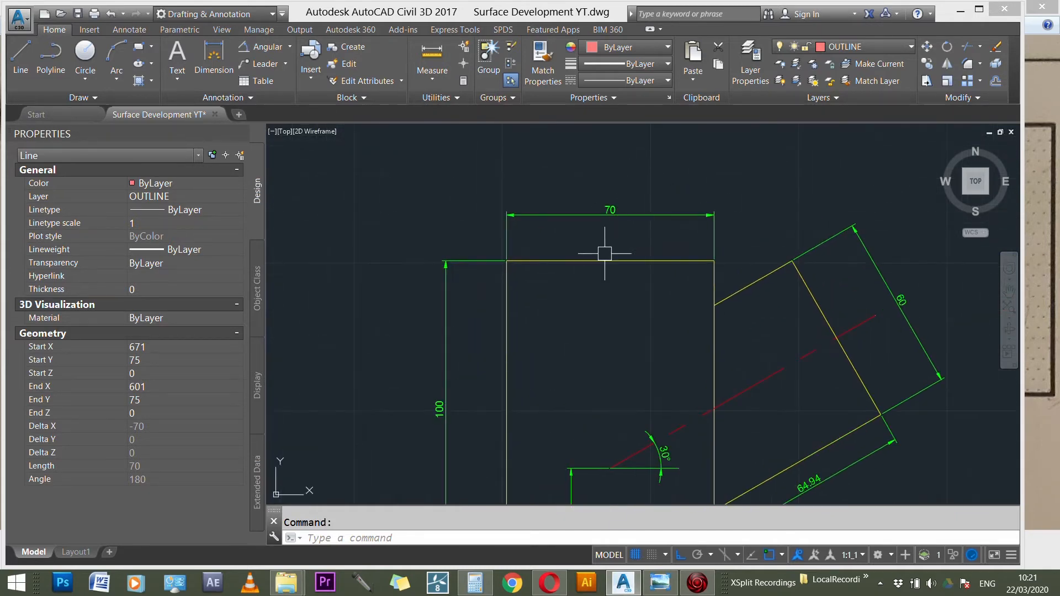
scroll(605, 252, up, 2)
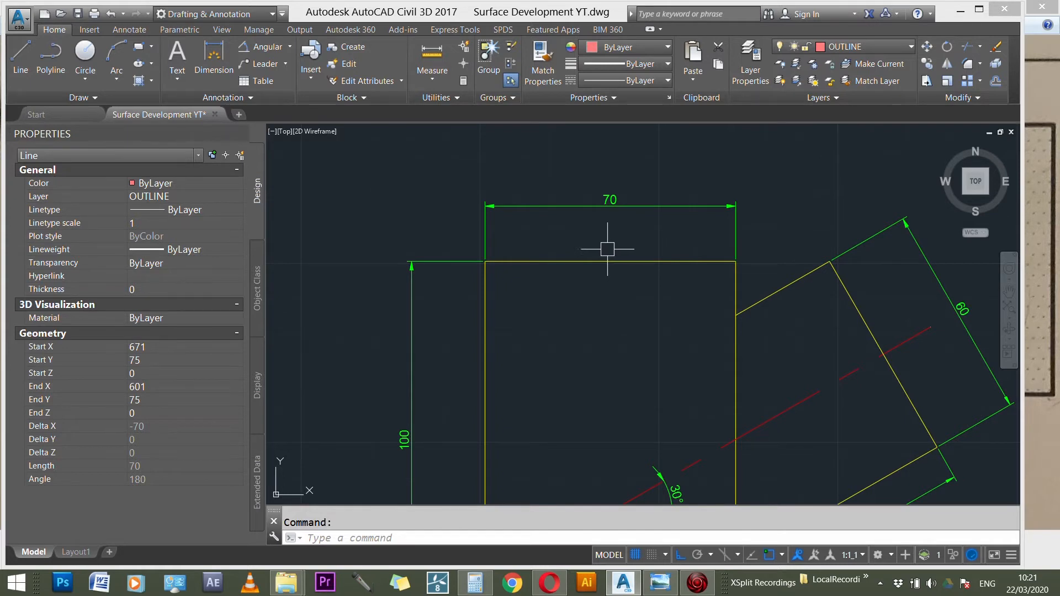
scroll(612, 247, down, 3)
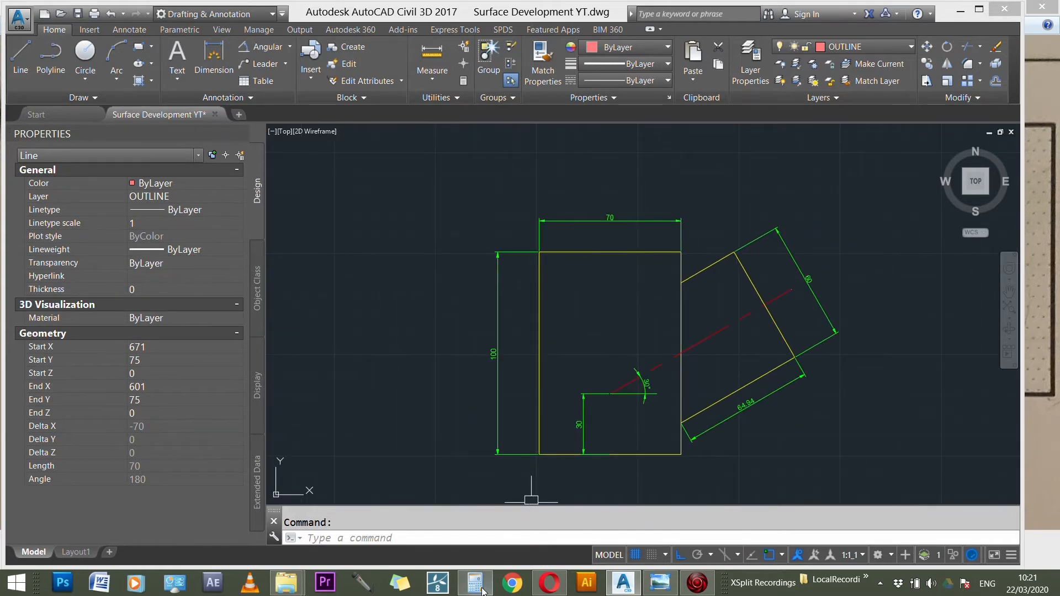
- Switch to Calculator and multiply 70 by 3.142 to find the main cylinder's circumference
click(476, 584)
click(872, 318)
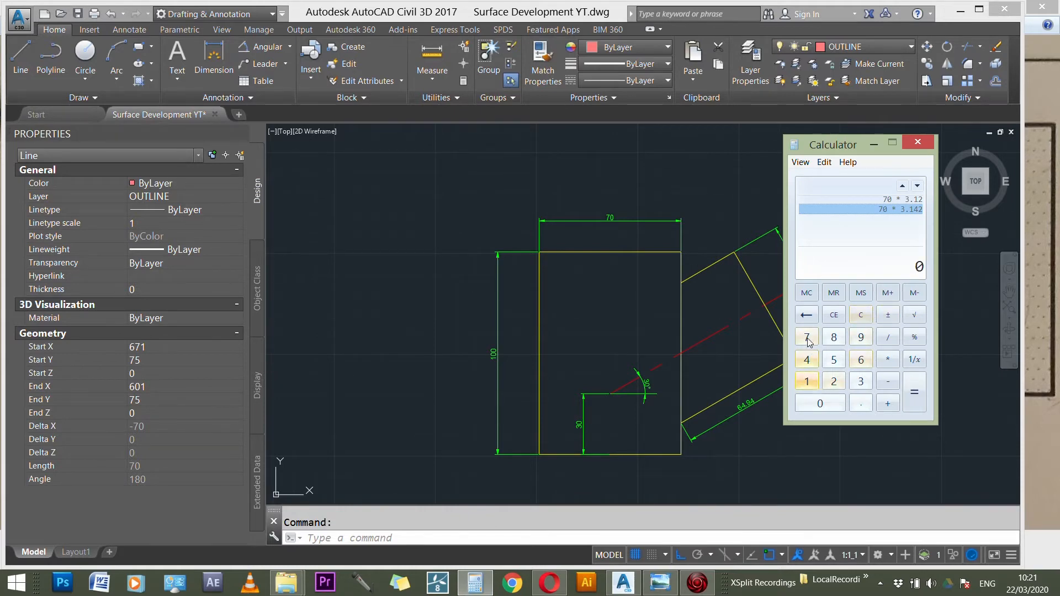
click(813, 402)
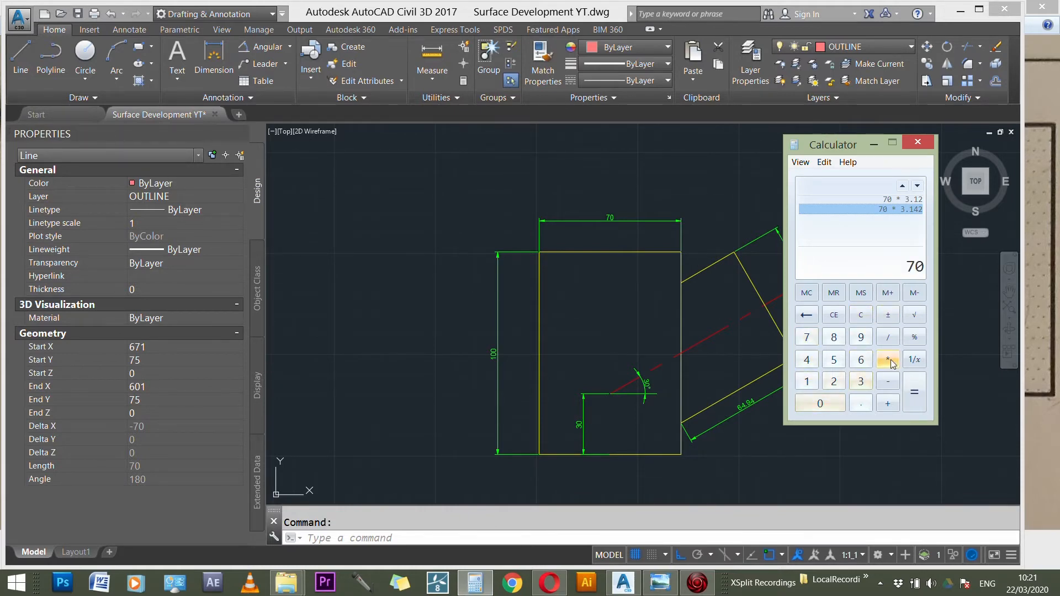
click(863, 385)
click(860, 403)
click(807, 380)
click(810, 362)
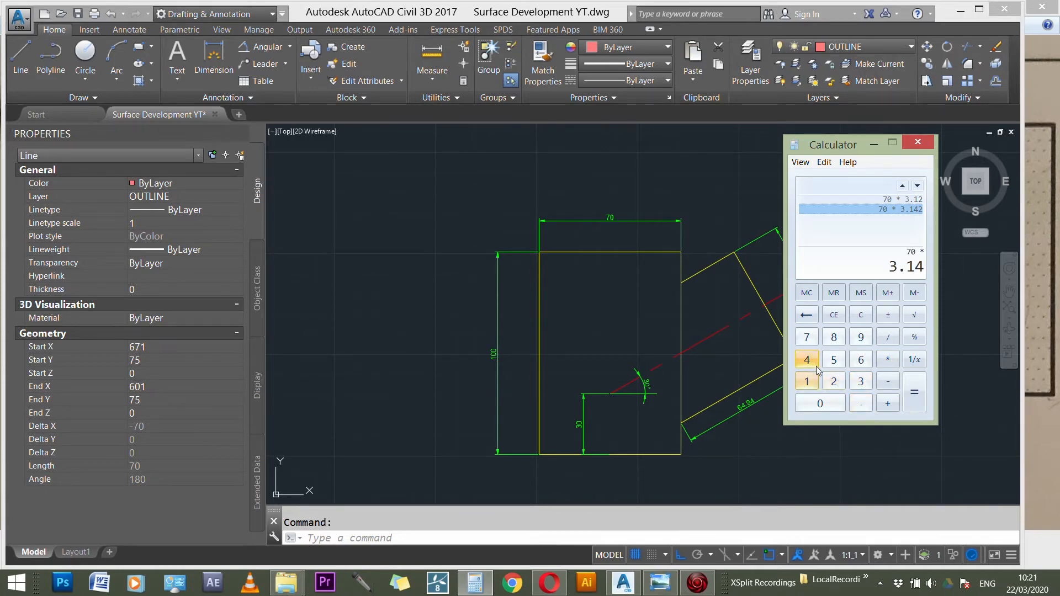
click(911, 401)
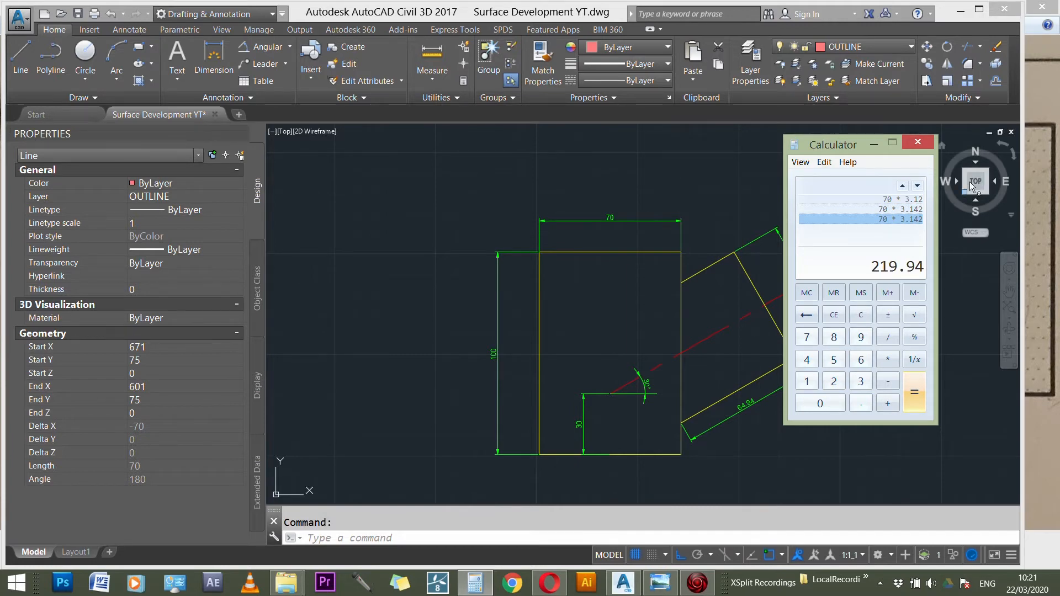
click(929, 143)
- Offset the vertical construction line by 219.9 away from the elevation to mark the development's far end
scroll(464, 354, down, 5)
scroll(469, 359, down, 2)
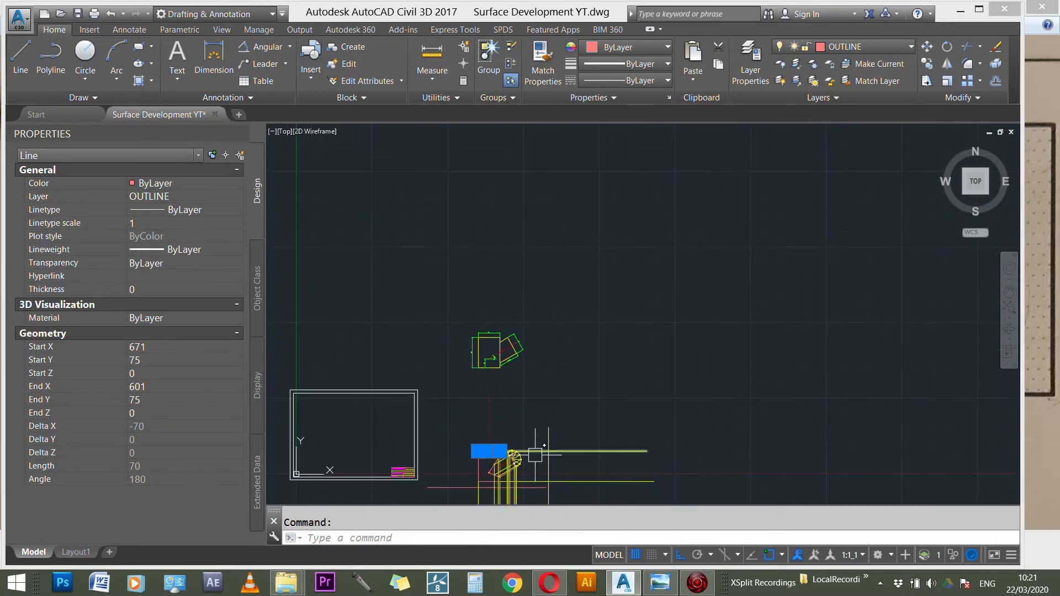
scroll(538, 454, up, 3)
scroll(564, 293, down, 3)
key(Escape)
scroll(556, 414, up, 3)
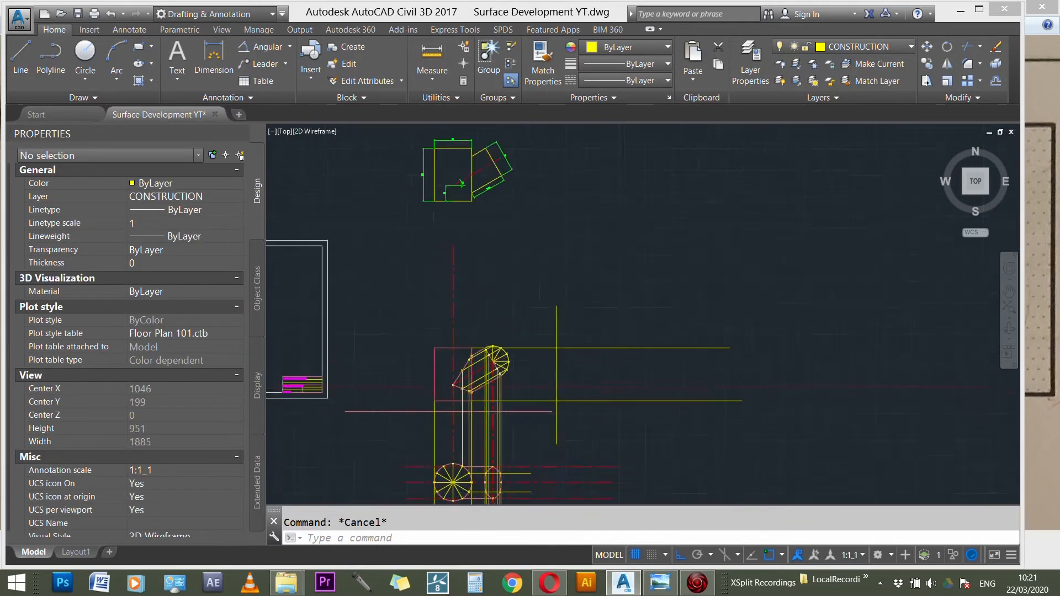
click(553, 429)
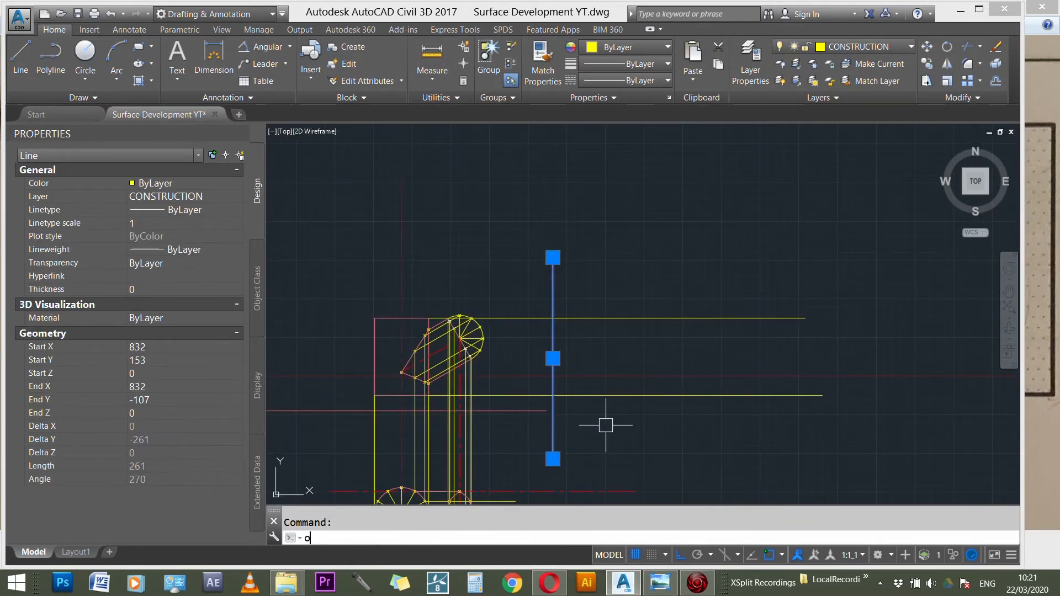
key(Return)
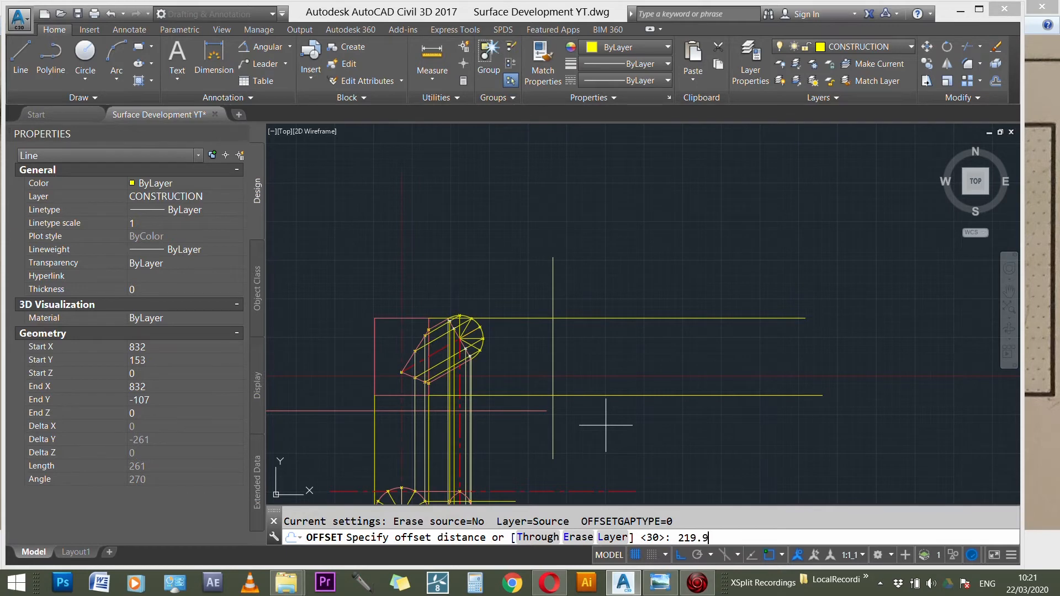
text(219.9)
key(Return)
click(739, 336)
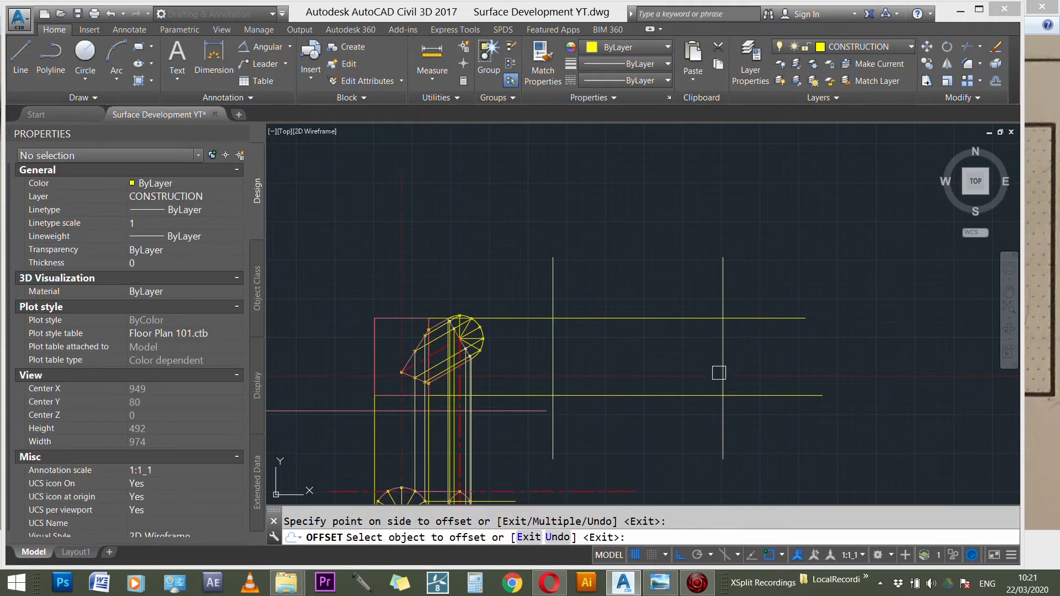
scroll(544, 381, up, 2)
key(Escape)
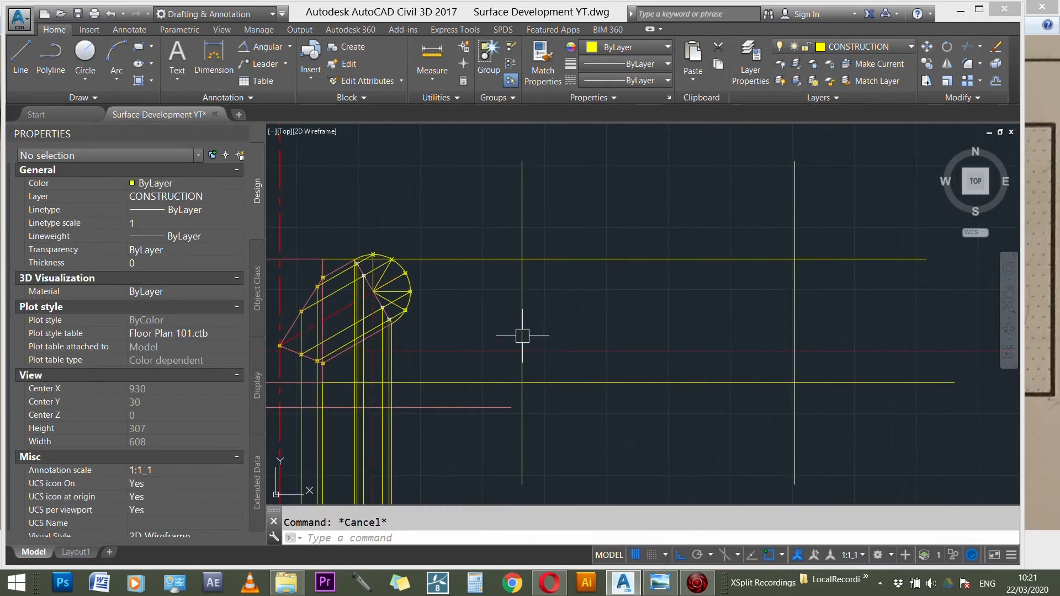
click(522, 323)
click(794, 298)
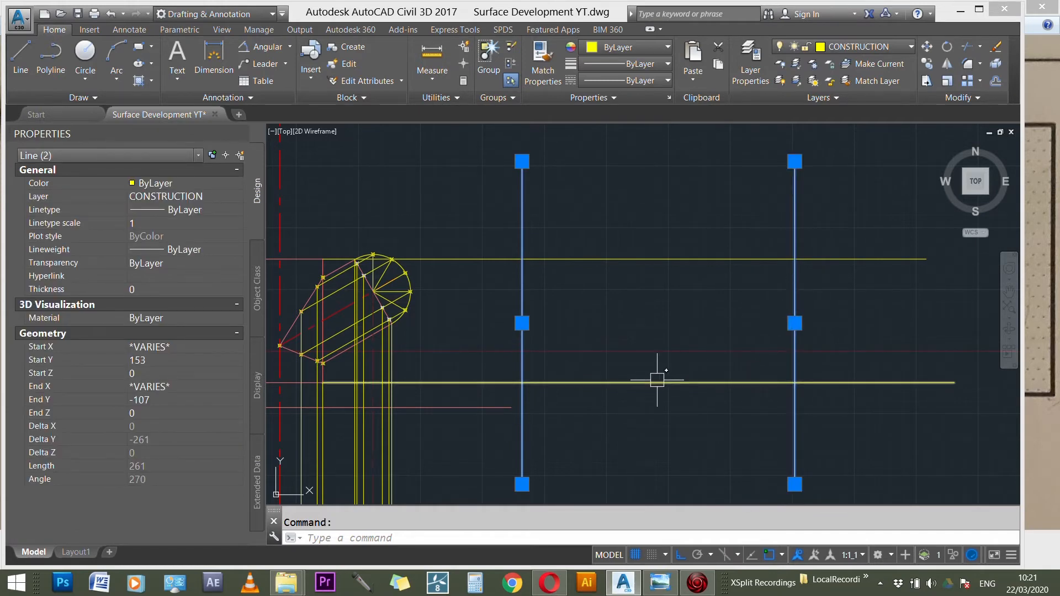
key(Escape)
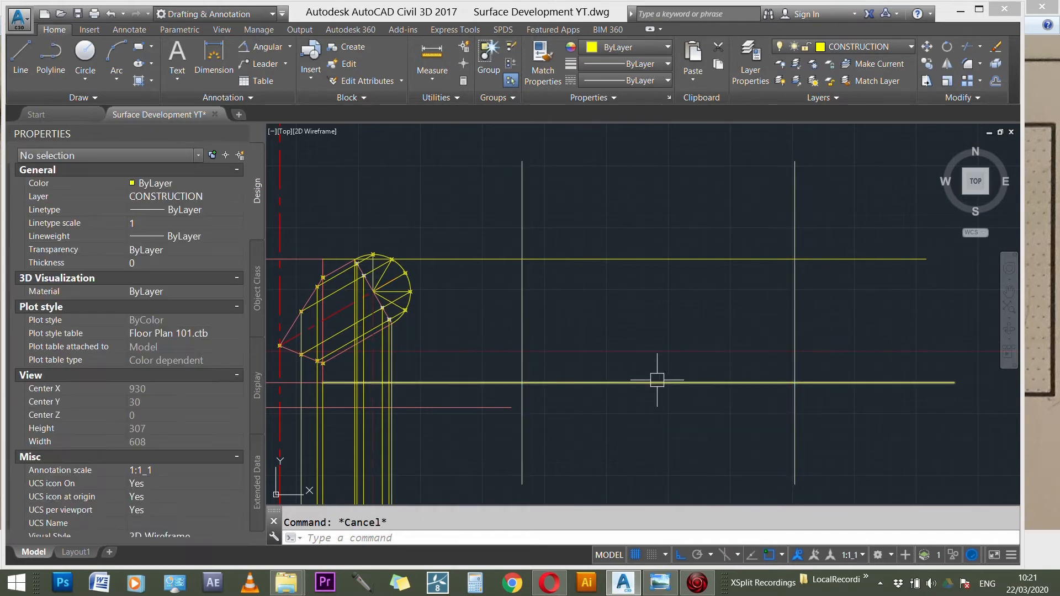
text(f)
key(Return)
click(595, 259)
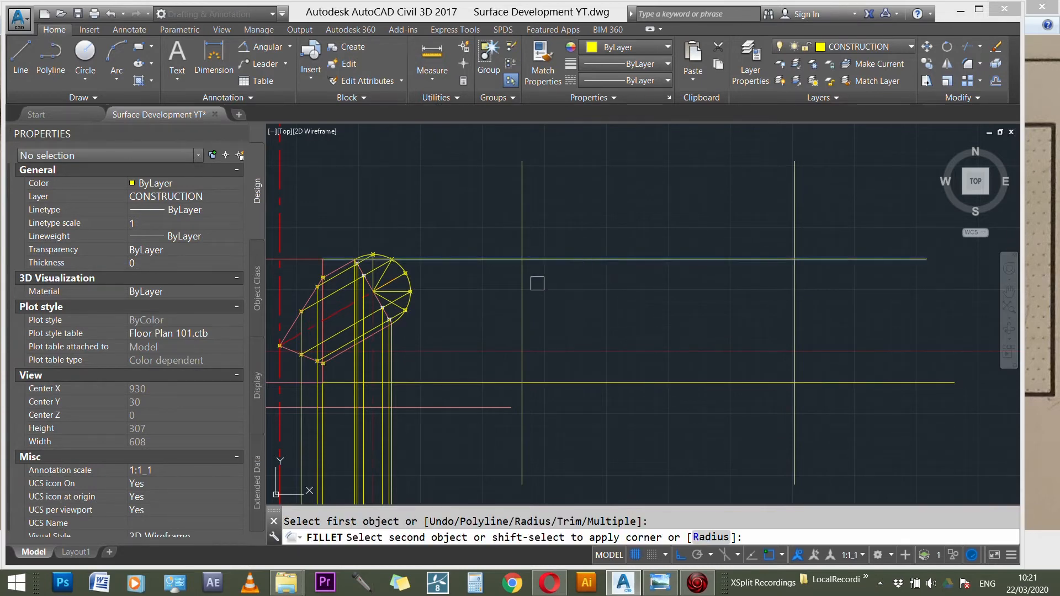
key(Escape)
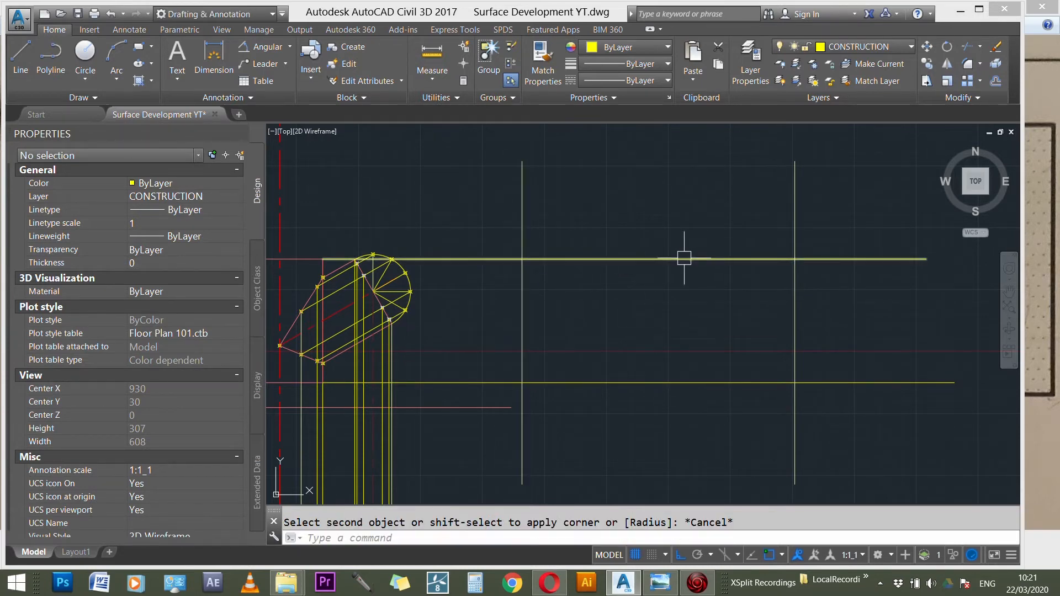
- Trim both vertical construction lines where they extend above the upper horizontal line
text(tr)
key(Return)
scroll(685, 271, down, 1)
click(821, 414)
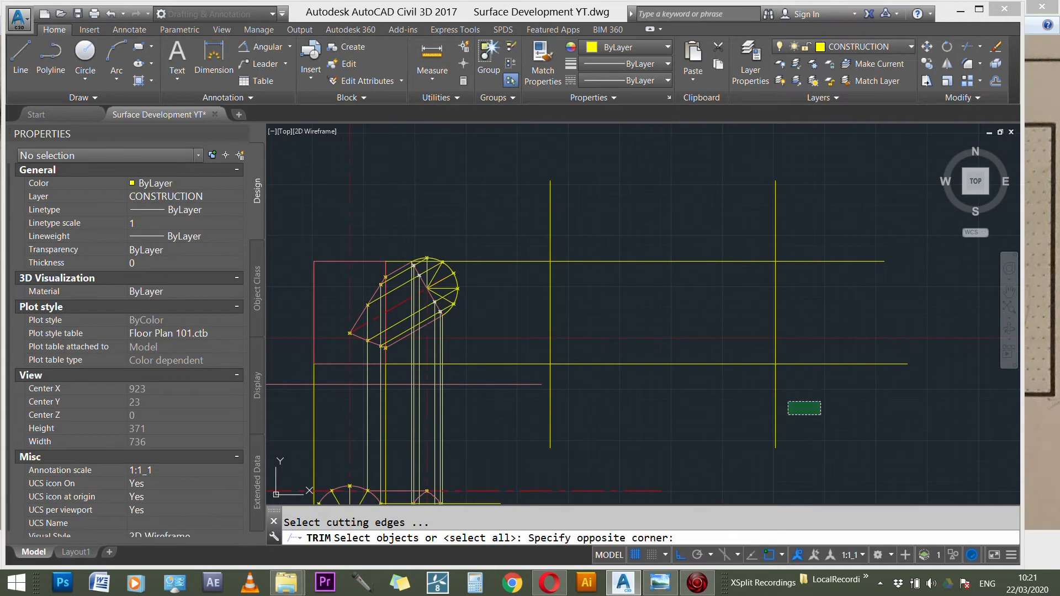
click(550, 197)
click(800, 221)
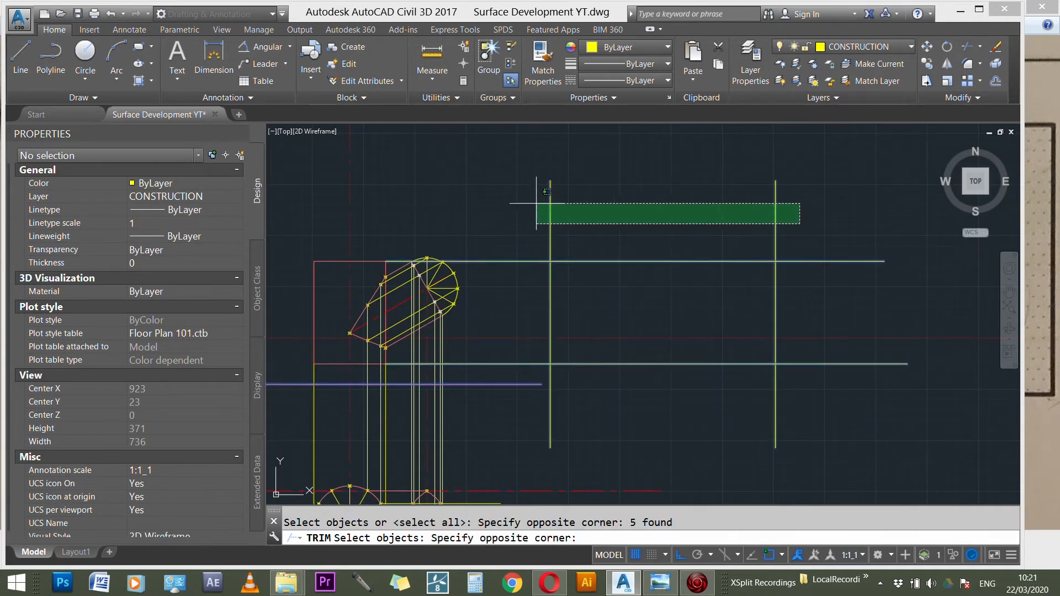
click(531, 201)
key(Return)
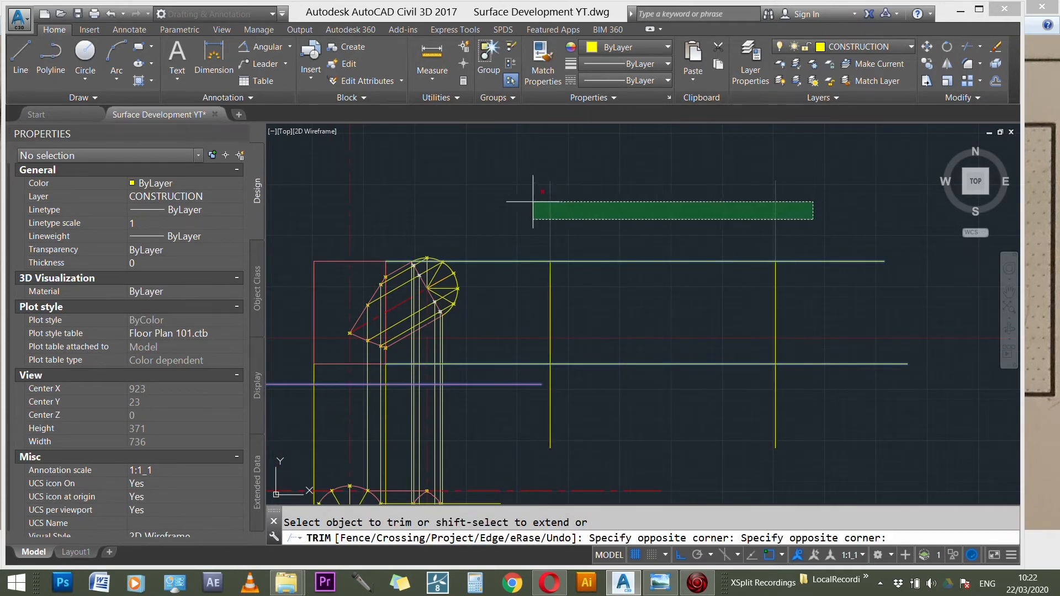
click(531, 202)
- Trim the horizontal lines beyond the far vertical line and the vertical lines below the lower horizontal line, closing the development rectangle
click(855, 221)
click(823, 417)
click(525, 419)
scroll(498, 351, up, 5)
key(Escape)
key(Escape)
scroll(436, 321, down, 4)
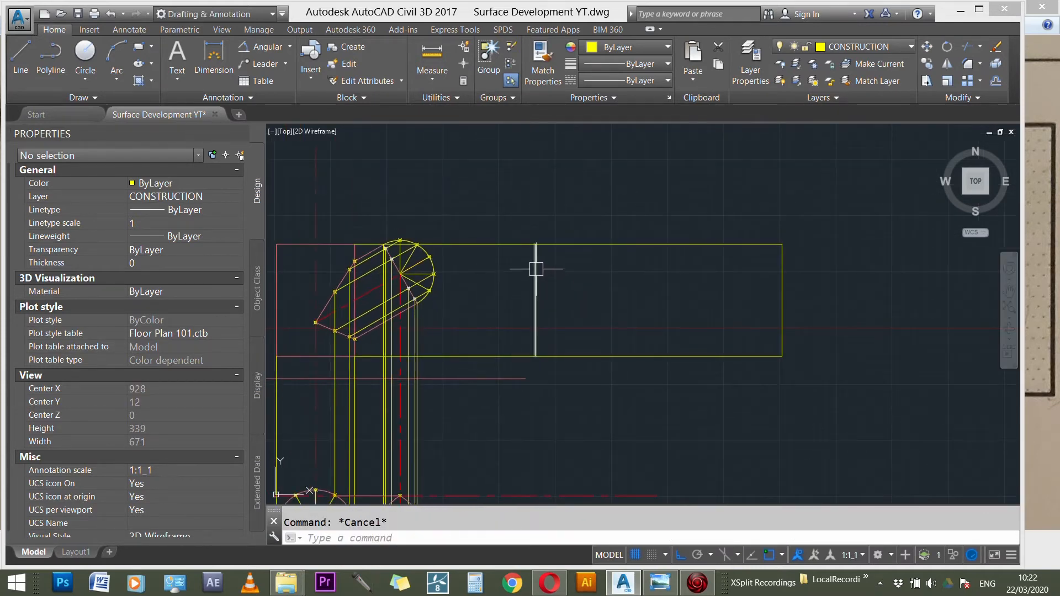
scroll(267, 219, up, 1)
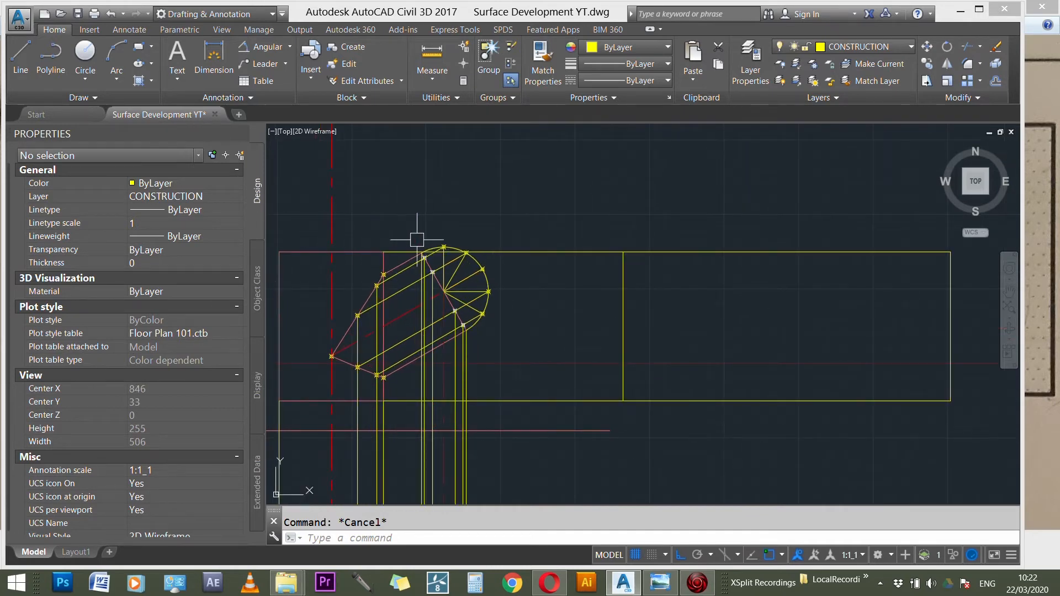
- Draw a horizontal construction line about 440 long from the uppermost branch intersection point in the elevation across and past the development rectangle
scroll(750, 230, down, 2)
scroll(420, 273, up, 1)
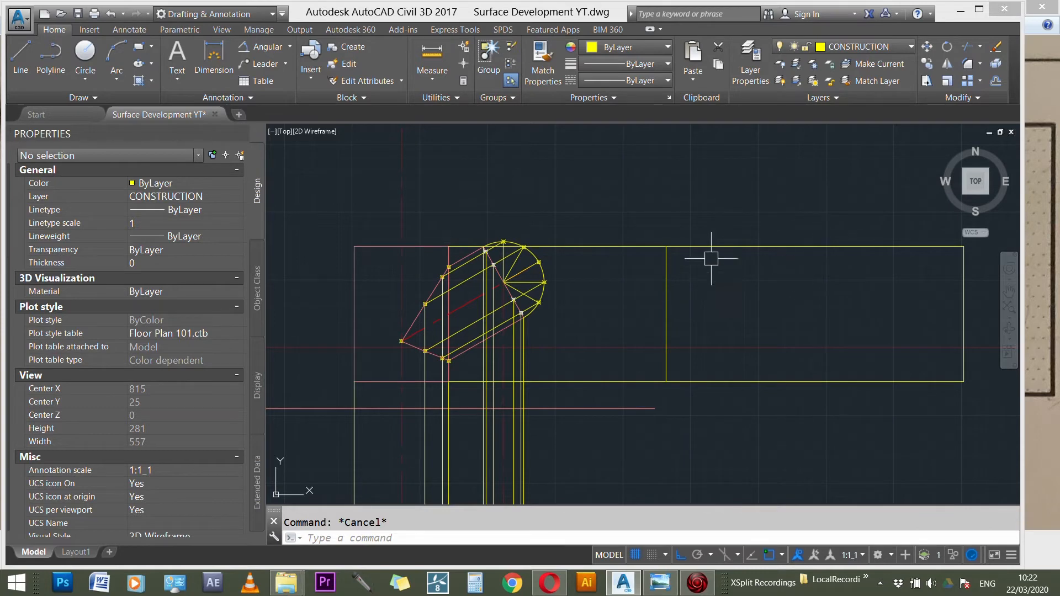
scroll(436, 268, up, 3)
scroll(449, 263, up, 1)
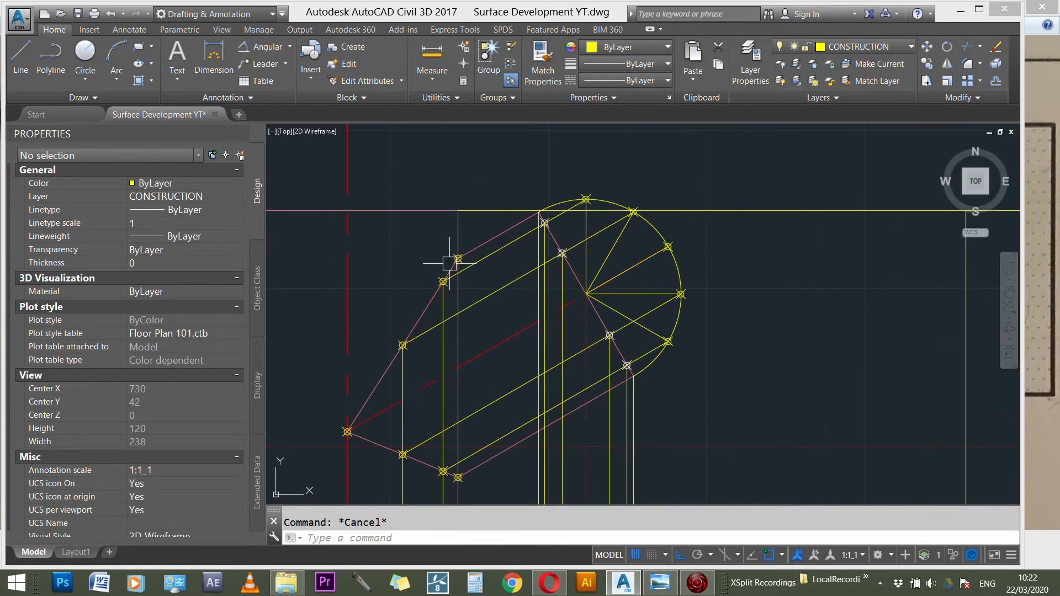
text(l)
key(Return)
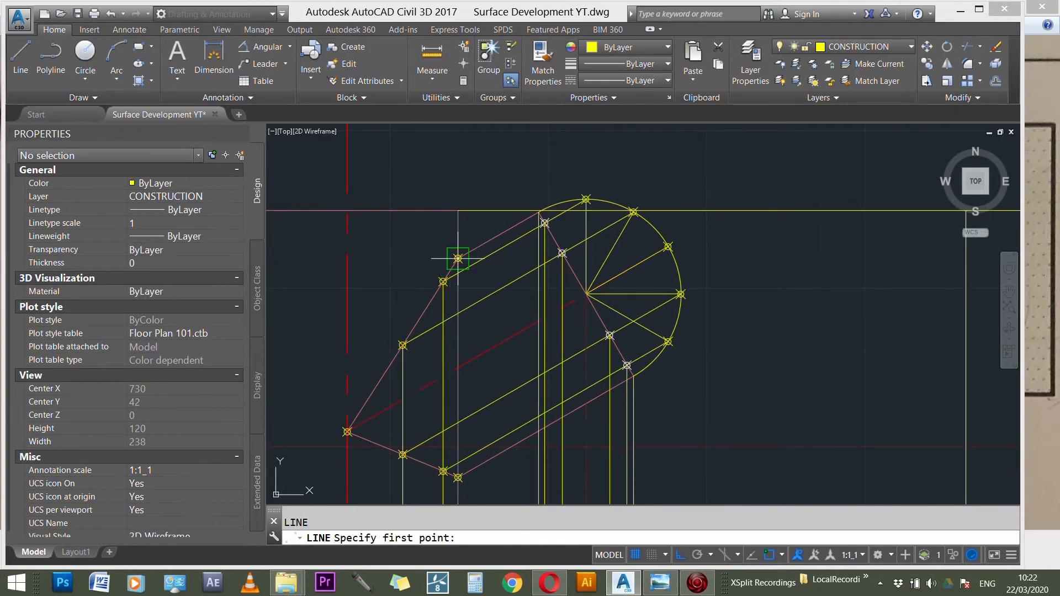
scroll(453, 260, up, 3)
click(446, 264)
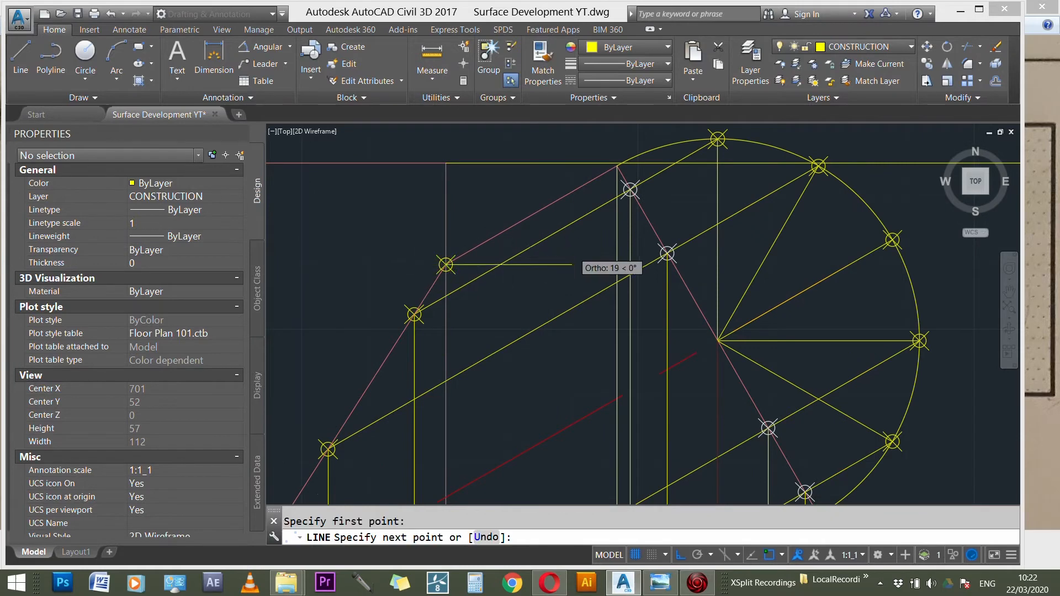
scroll(508, 261, down, 5)
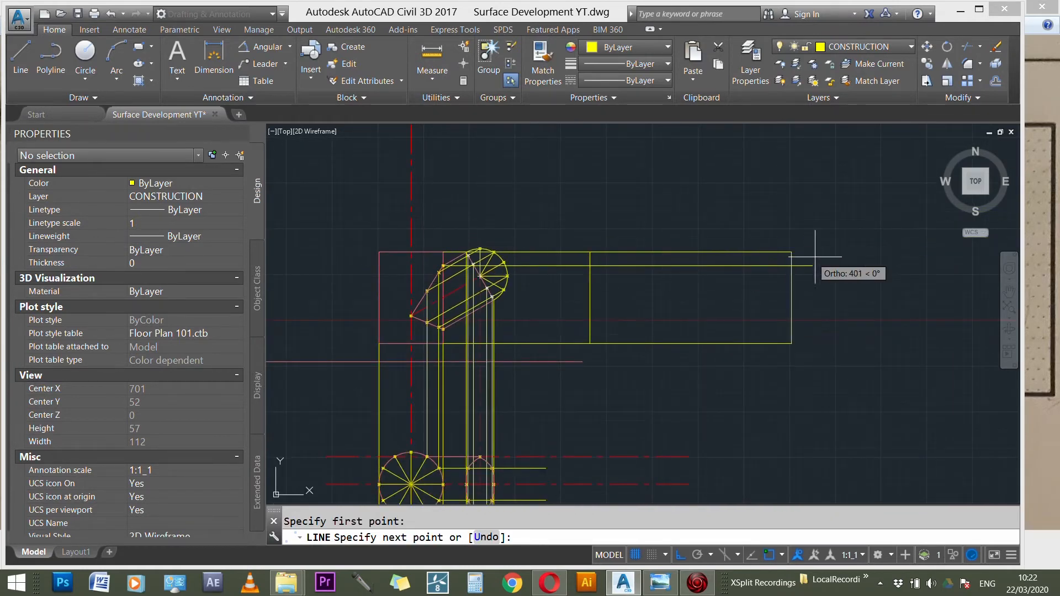
click(838, 233)
scroll(436, 253, up, 4)
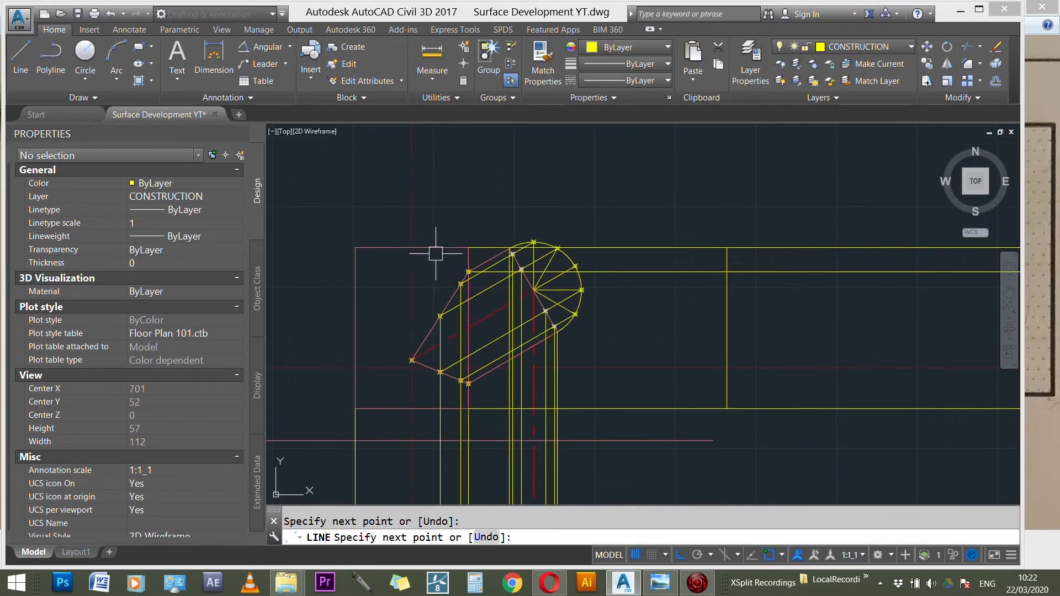
key(Escape)
- Copy the horizontal projection line from the uppermost intersection point to the next two points down the upper intersection line
scroll(436, 253, up, 3)
click(540, 285)
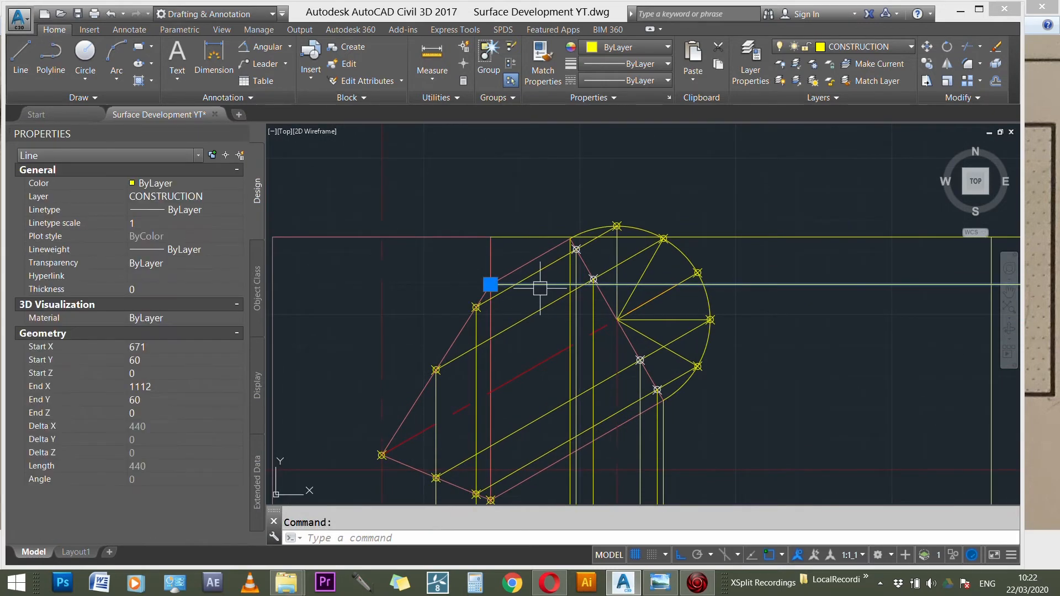
scroll(491, 285, up, 3)
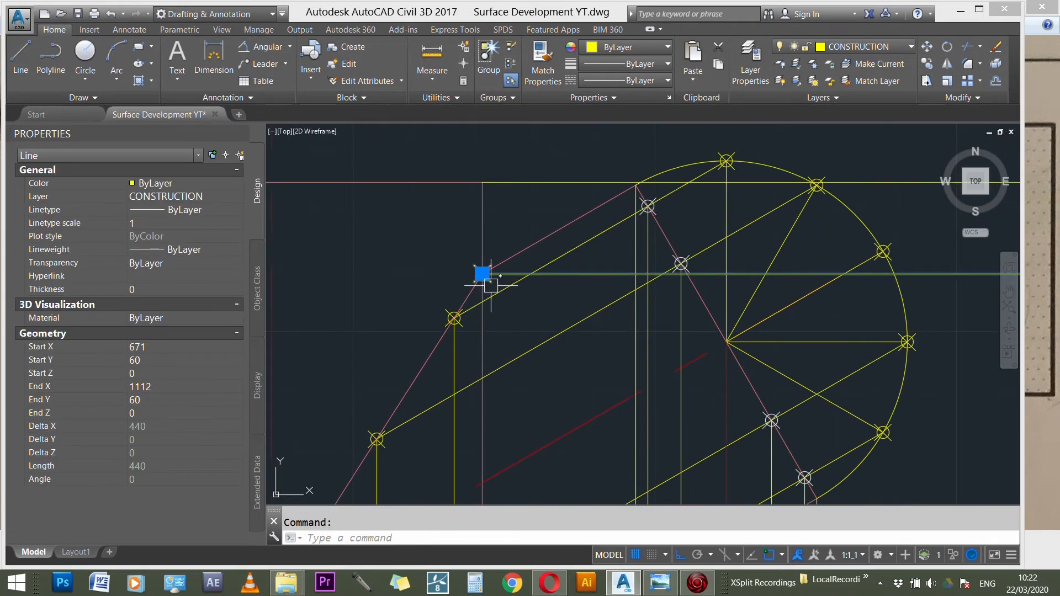
text(co)
key(Return)
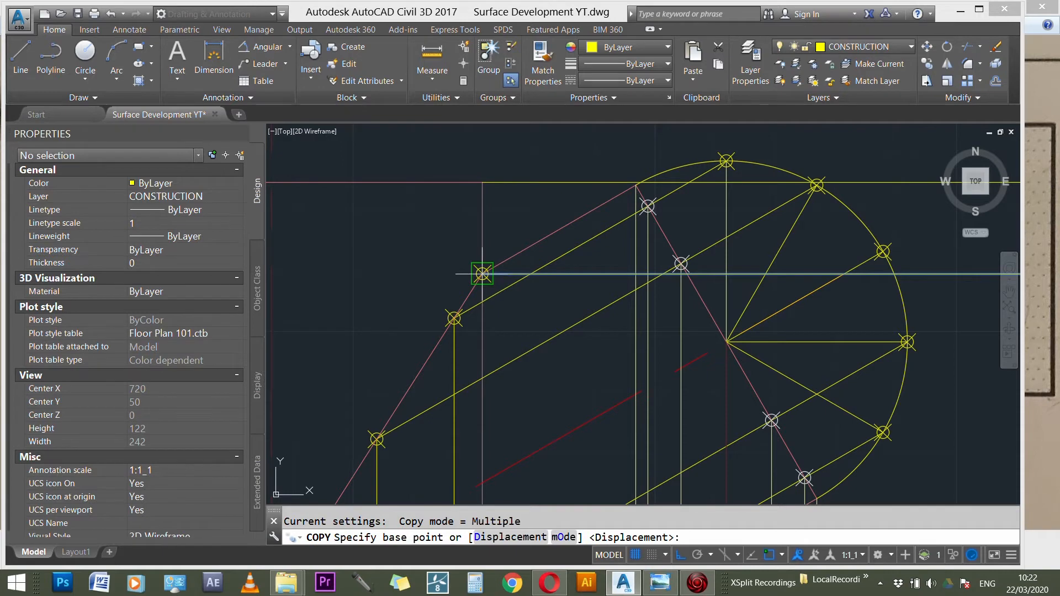
scroll(485, 273, up, 3)
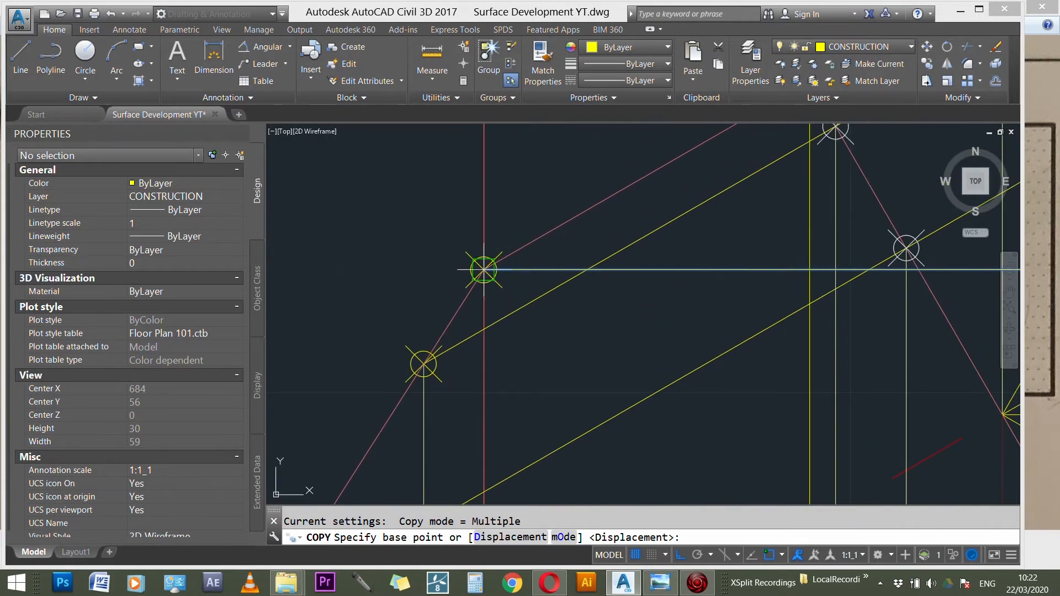
click(483, 270)
scroll(497, 292, down, 2)
scroll(496, 299, up, 4)
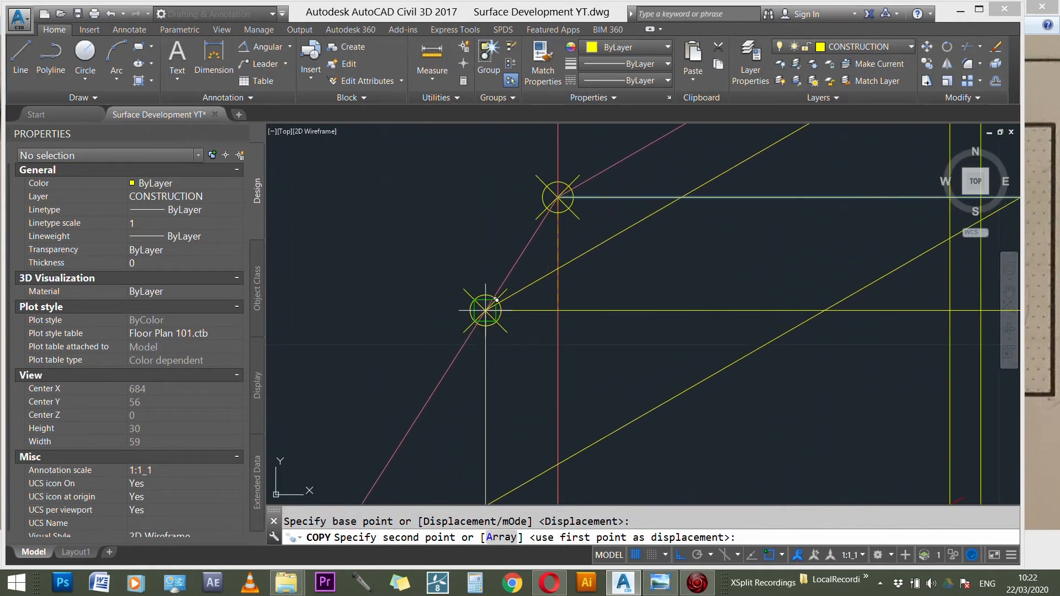
click(485, 310)
scroll(717, 207, down, 3)
scroll(507, 427, up, 3)
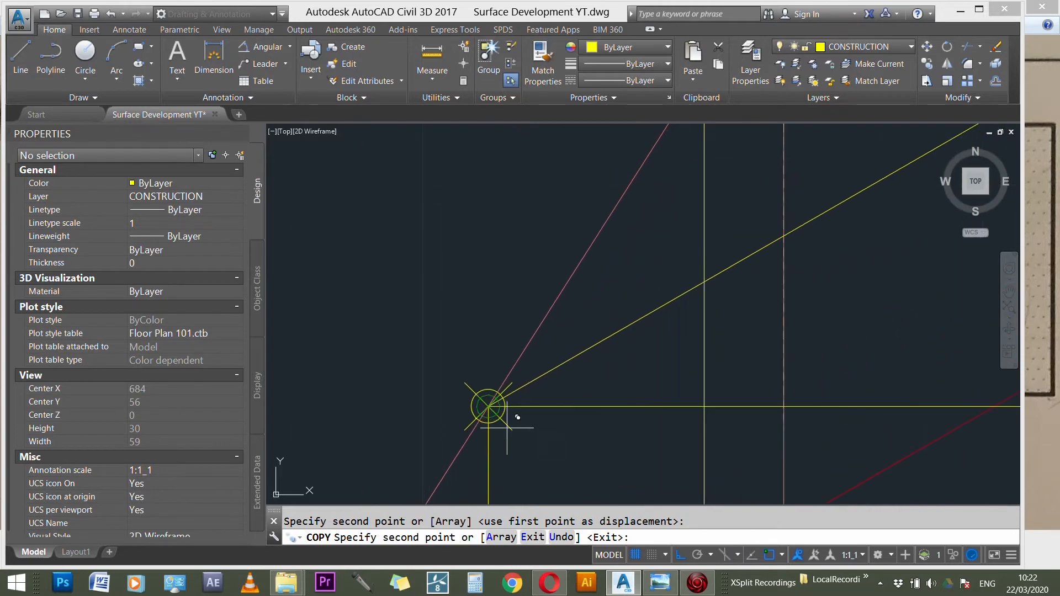
click(488, 406)
scroll(547, 331, down, 3)
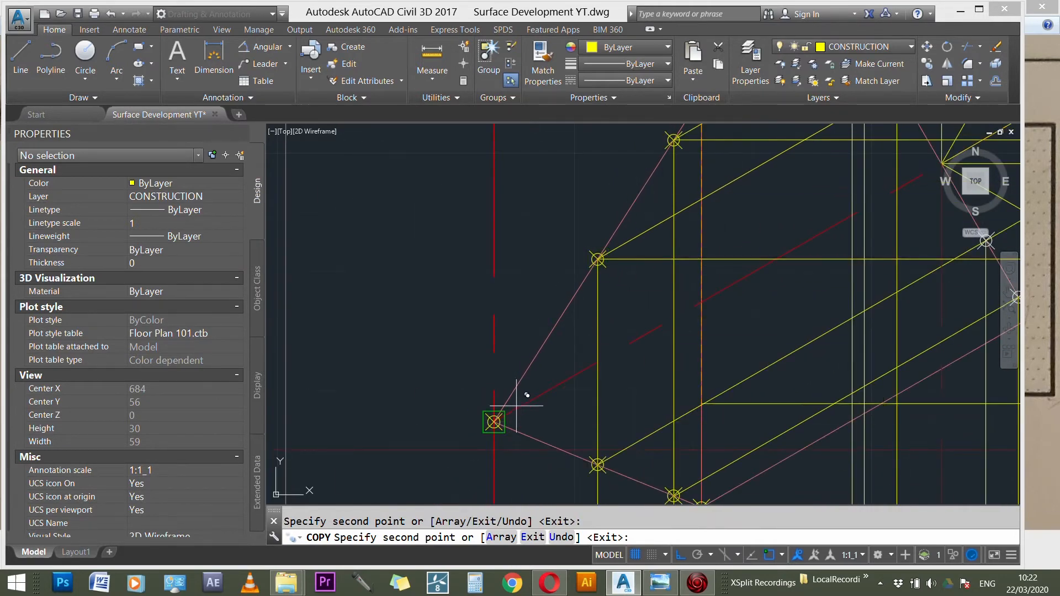
- Place further copies of the projection line at the intersection's apex on the main axis and at the three points below it
click(504, 411)
scroll(563, 246, up, 3)
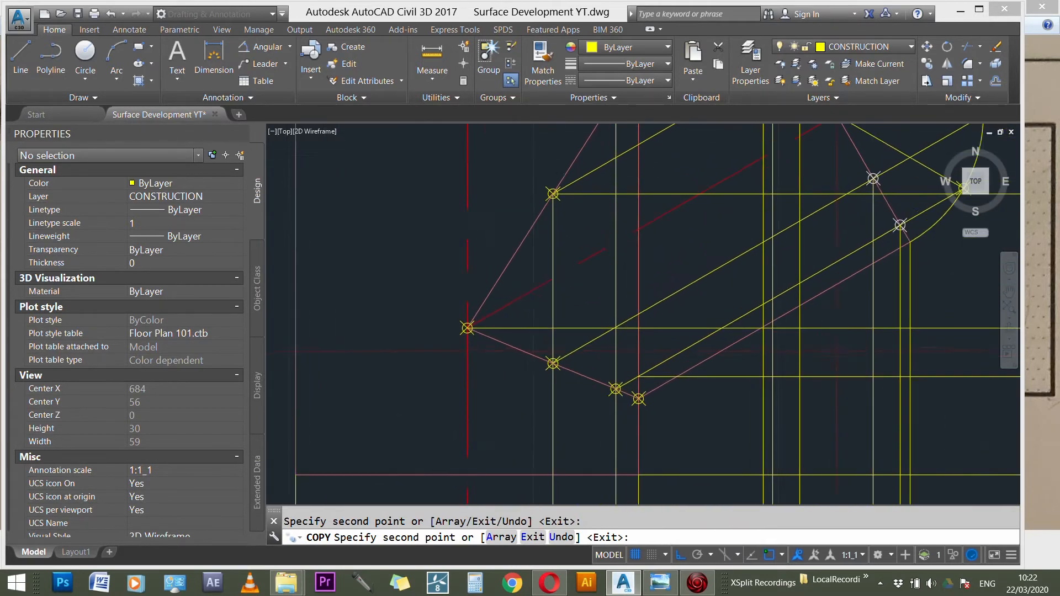
click(539, 354)
click(650, 399)
click(690, 417)
scroll(627, 378, down, 5)
key(Escape)
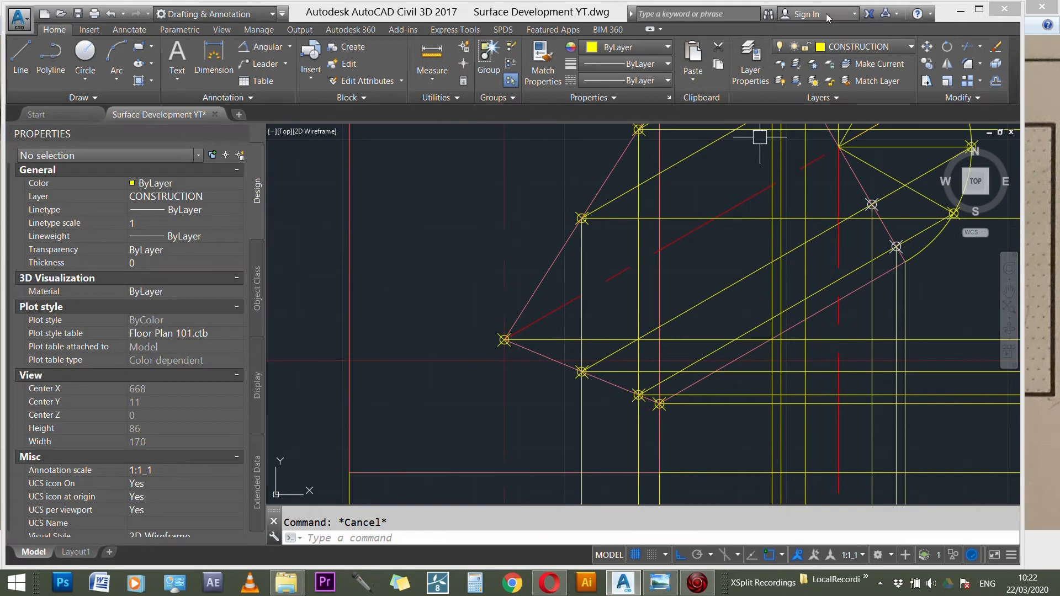
- Move the horizontal projection line through the intersection's apex to the CENTER LINE layer
click(843, 45)
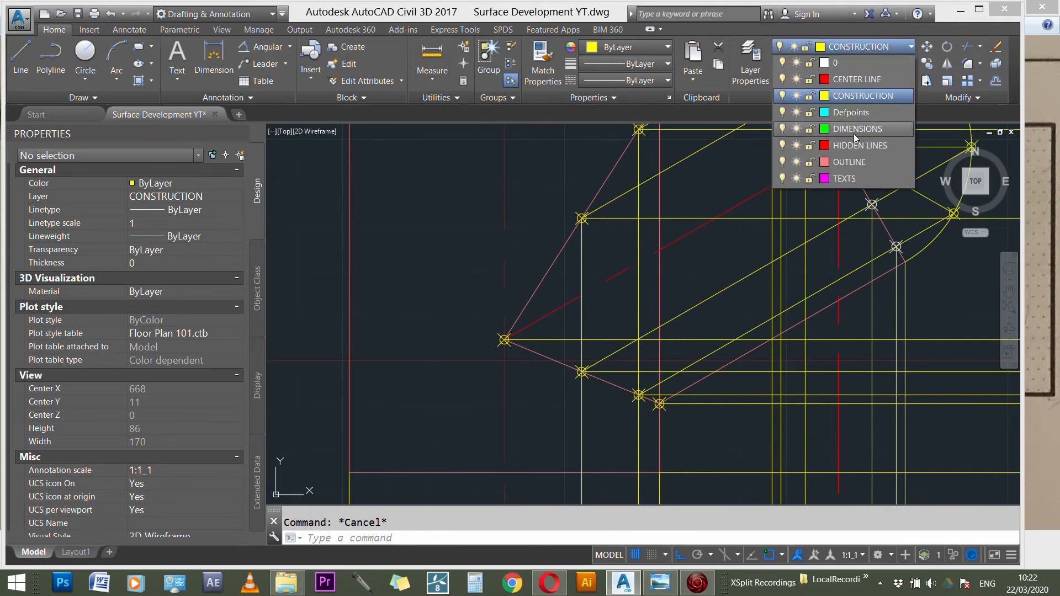
click(699, 338)
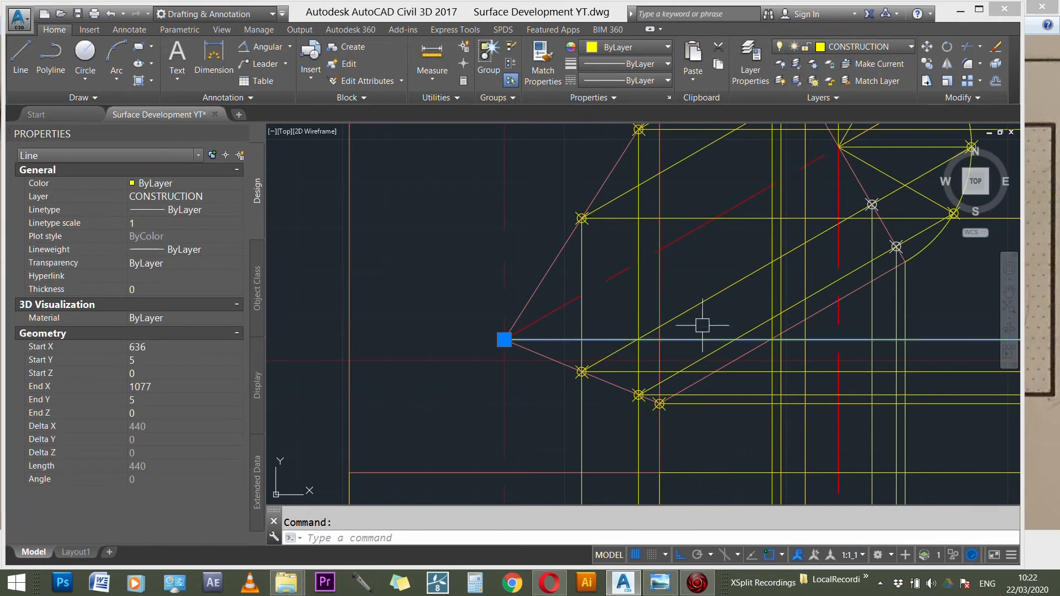
click(900, 48)
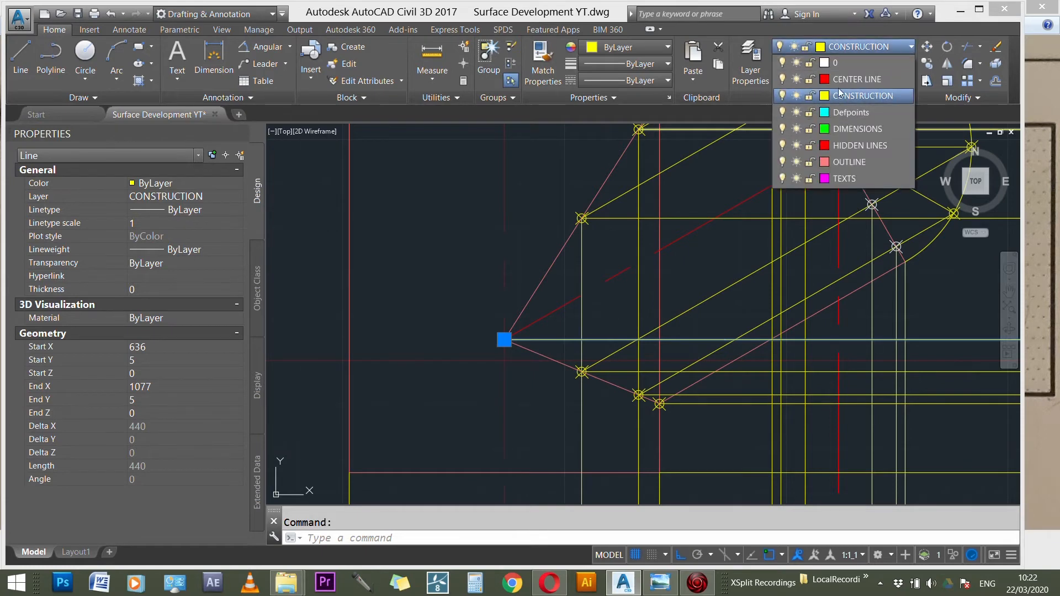
click(844, 80)
key(Escape)
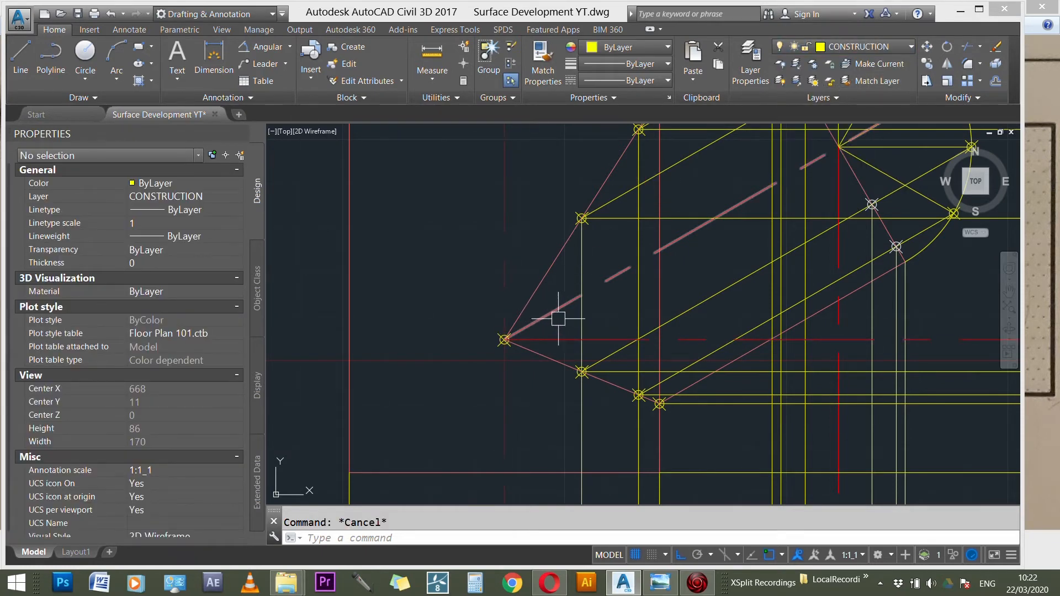
- Examine the center lines of the main cylinder, the plan, the development and the inclined branch
scroll(558, 318, down, 8)
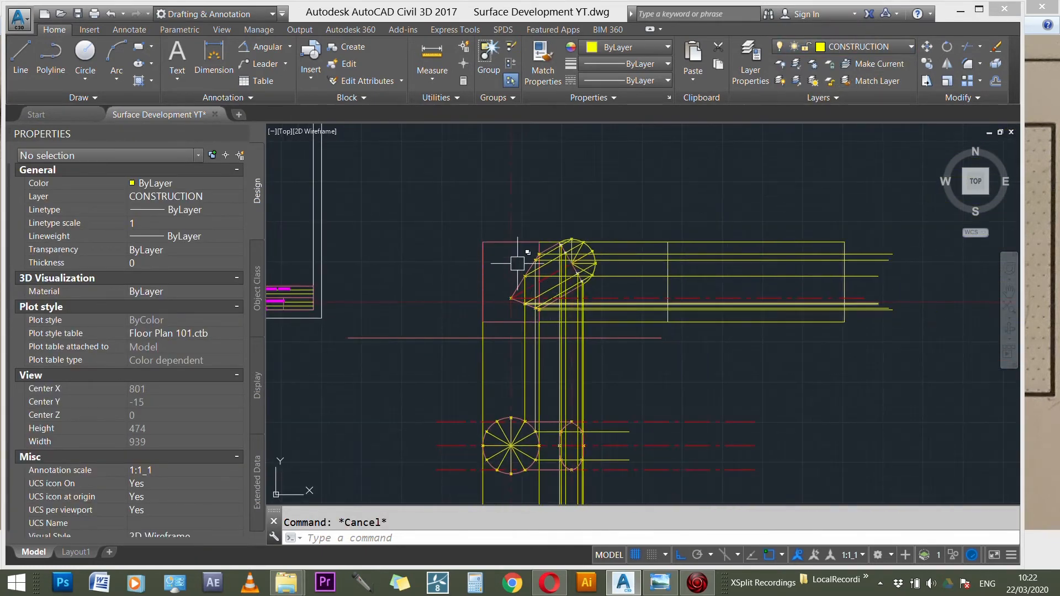
click(512, 256)
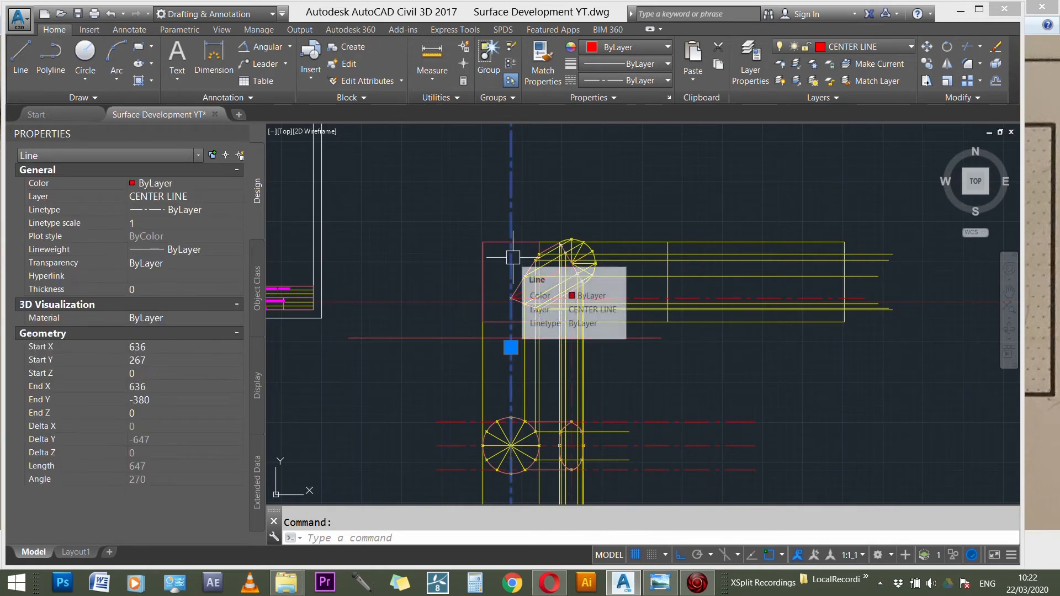
key(Escape)
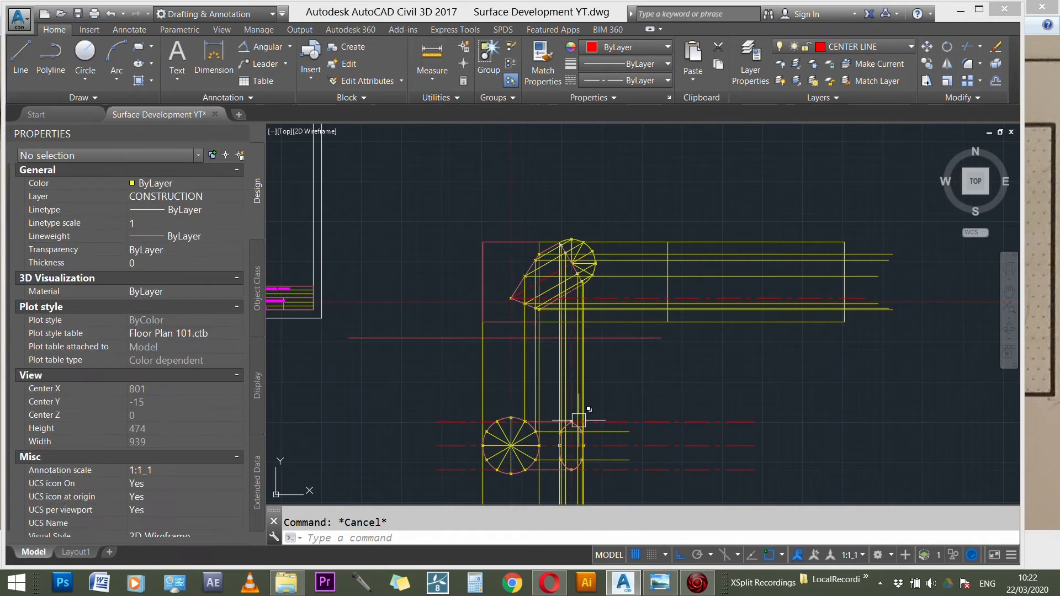
click(649, 445)
key(Escape)
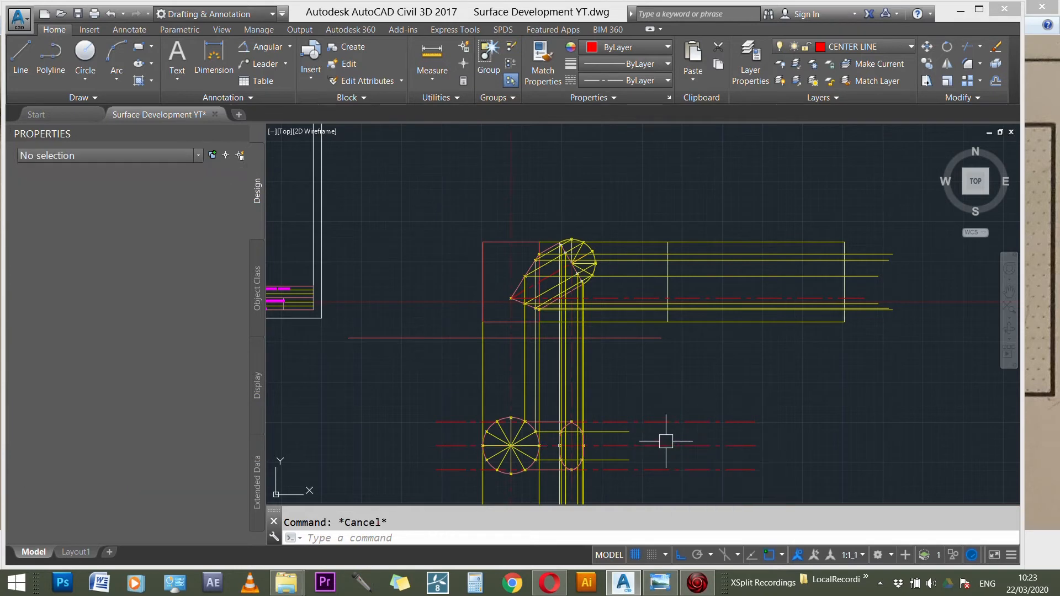
click(684, 299)
key(Escape)
scroll(552, 279, up, 4)
click(521, 288)
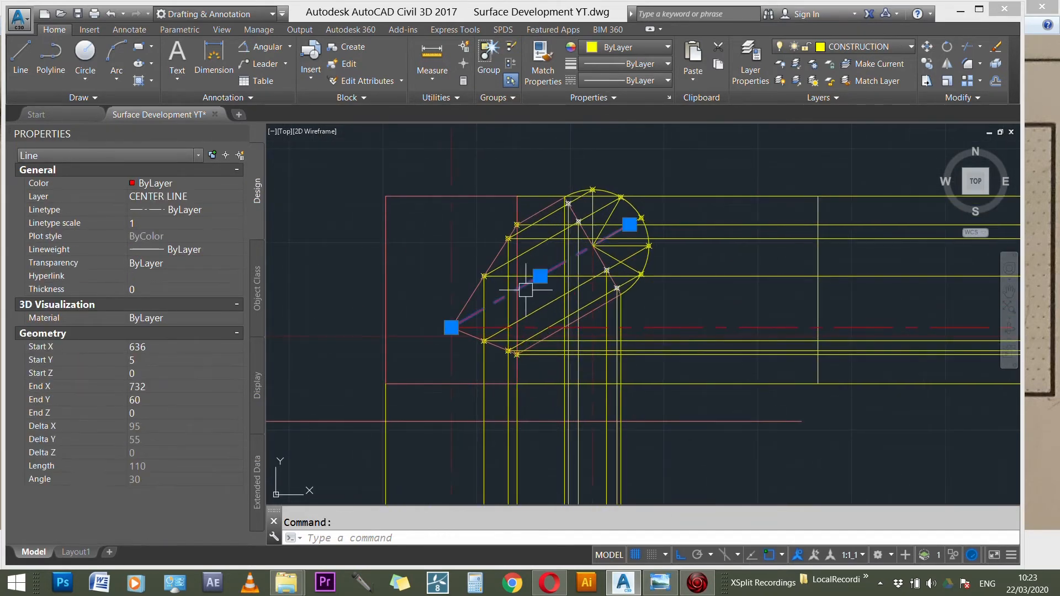
key(Escape)
scroll(533, 292, down, 4)
scroll(534, 292, down, 2)
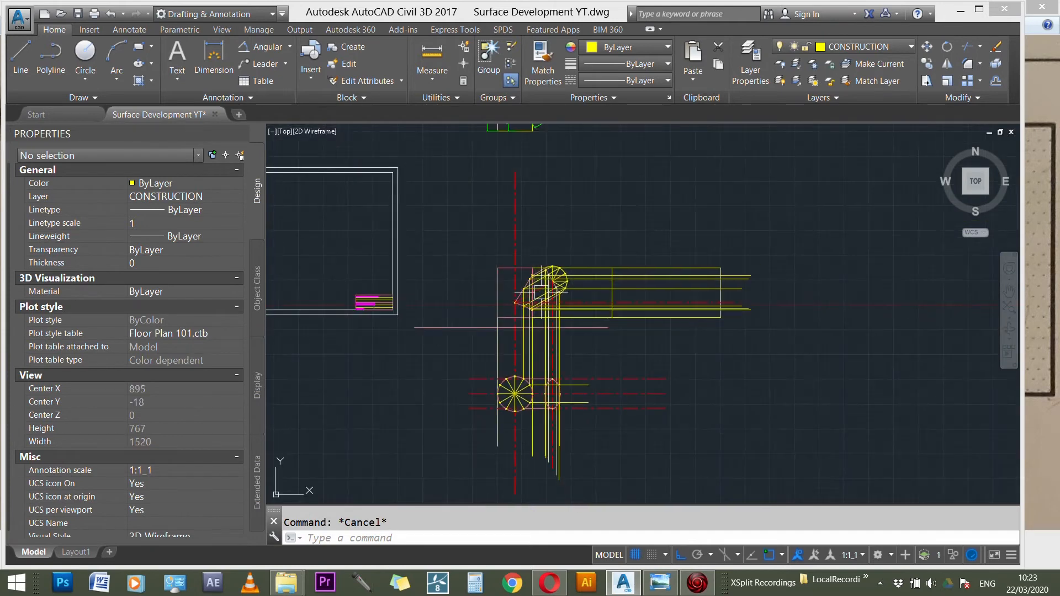
- Trim the projected horizontal lines where they extend beyond the development rectangle's far vertical edge
scroll(706, 275, up, 3)
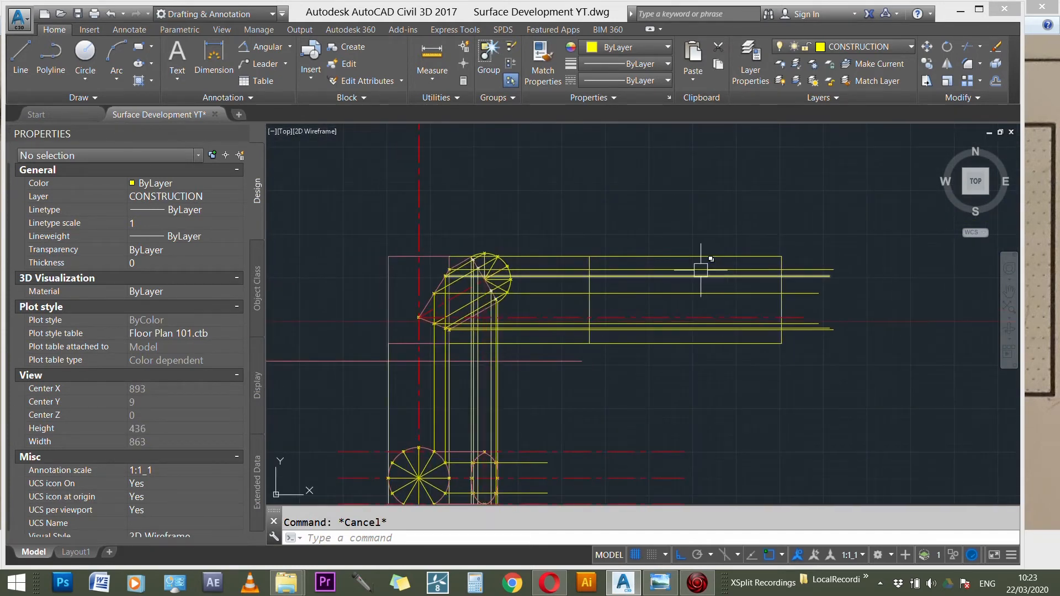
scroll(644, 330, up, 4)
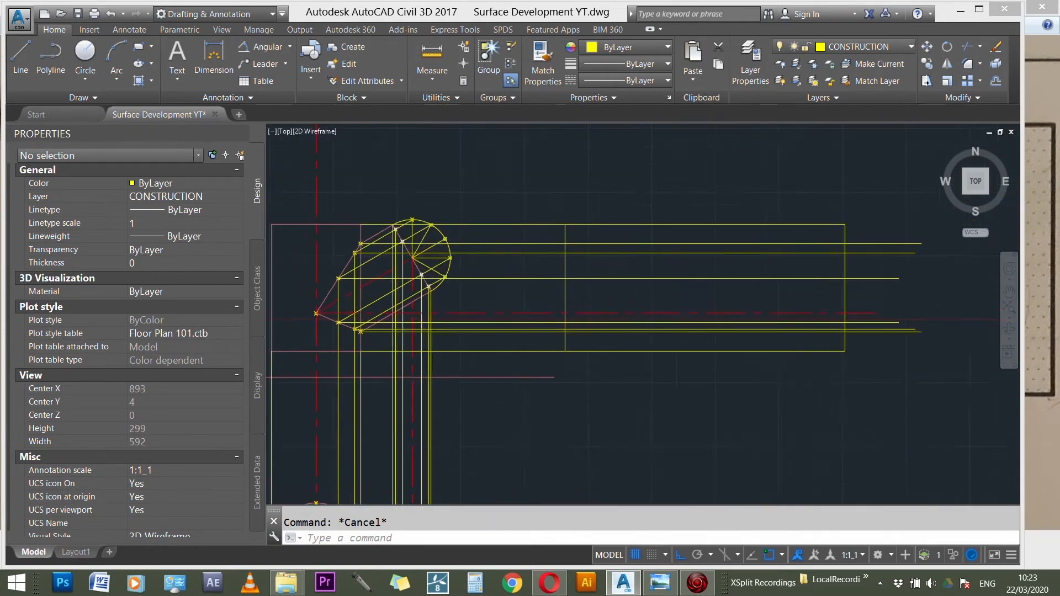
scroll(325, 307, down, 3)
scroll(334, 307, down, 1)
scroll(635, 309, up, 4)
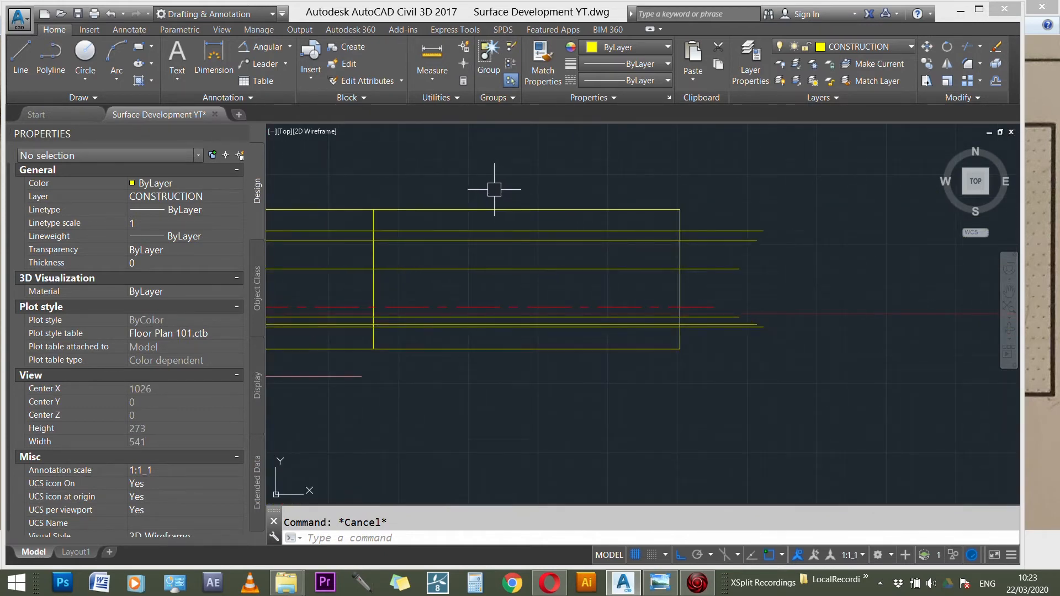
scroll(707, 183, down, 2)
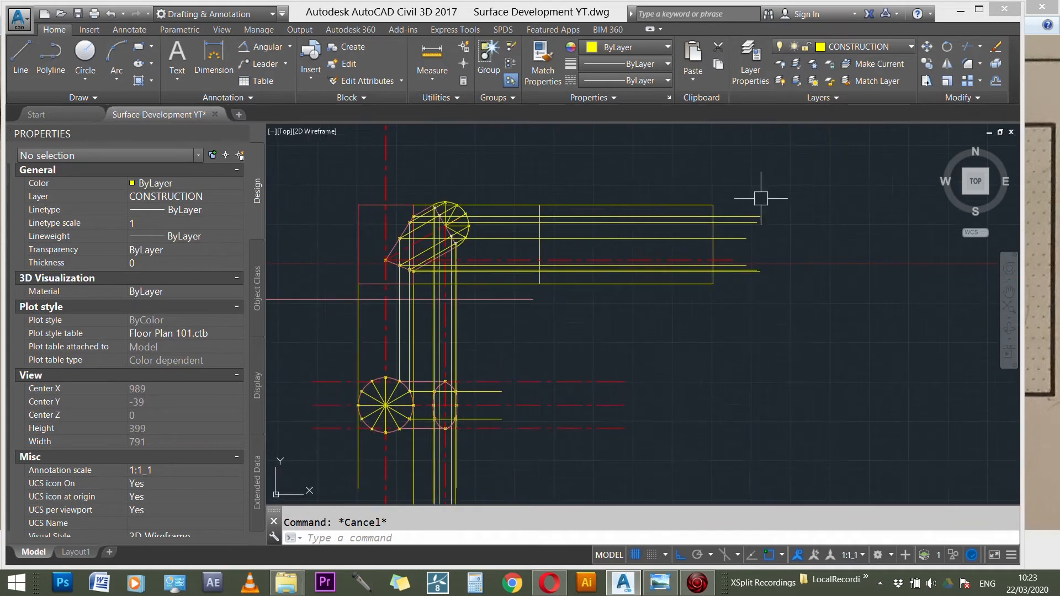
scroll(568, 184, down, 2)
text(tr)
key(Return)
click(817, 372)
click(398, 149)
key(Return)
click(774, 173)
click(719, 300)
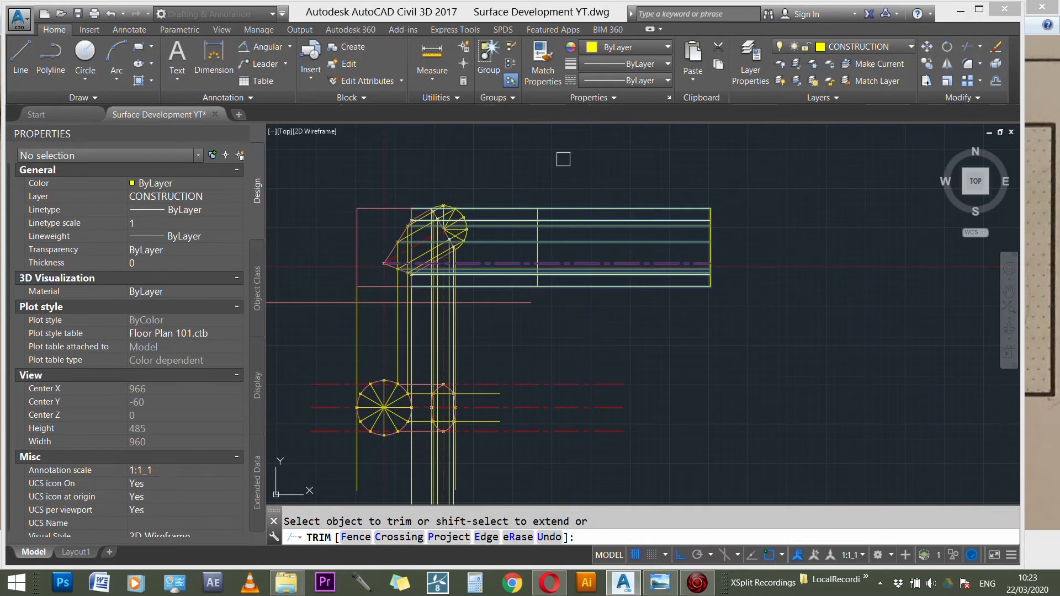
scroll(566, 166, up, 2)
key(Escape)
- Trim the upper horizontal line between the elevation and the development rectangle's near vertical edge
scroll(647, 227, up, 3)
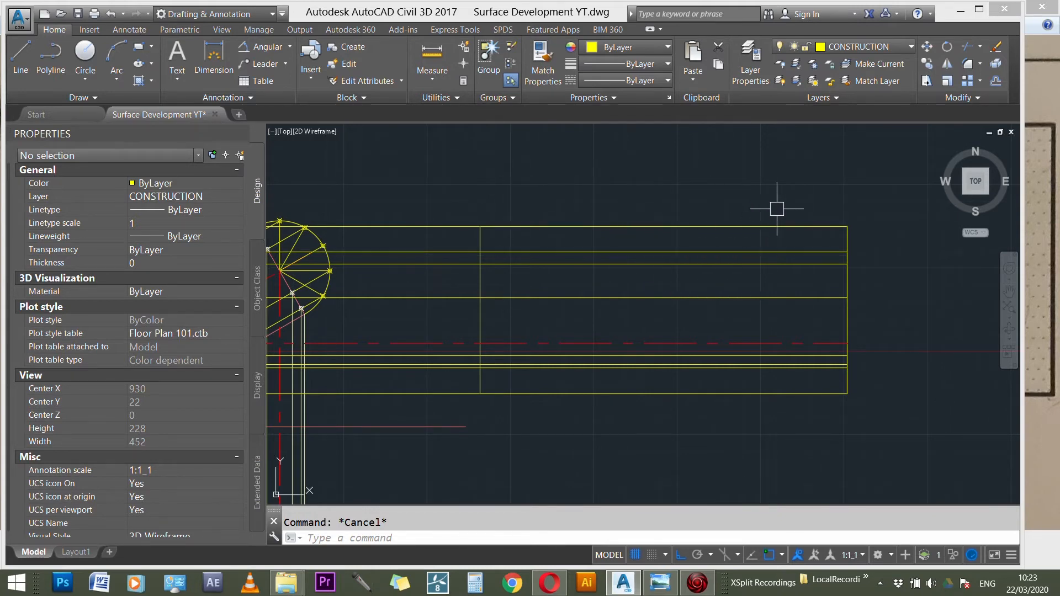
click(846, 307)
key(Escape)
click(480, 323)
key(Escape)
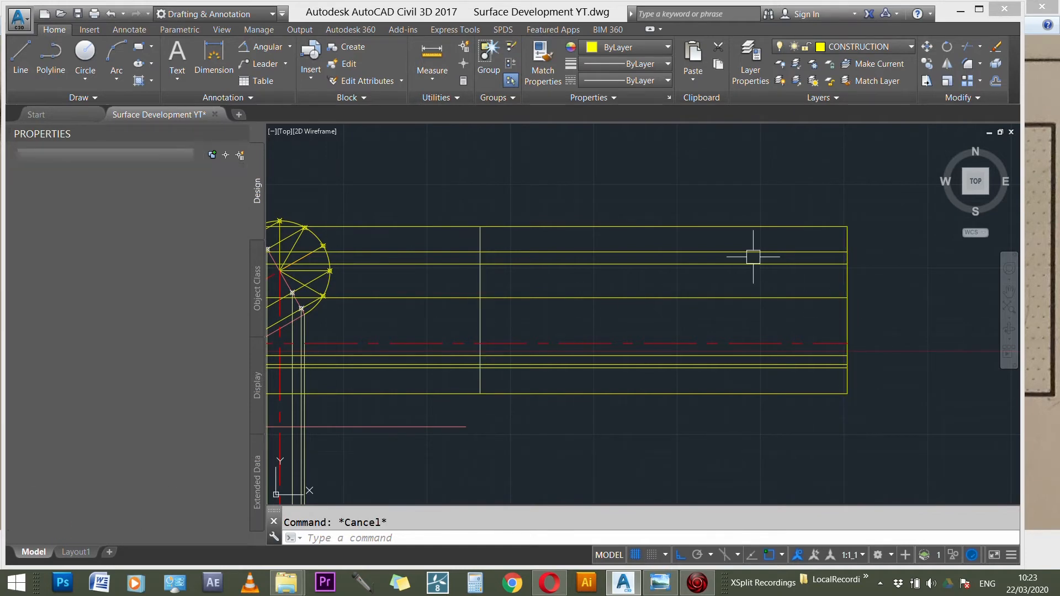
text(tr)
key(Return)
click(666, 161)
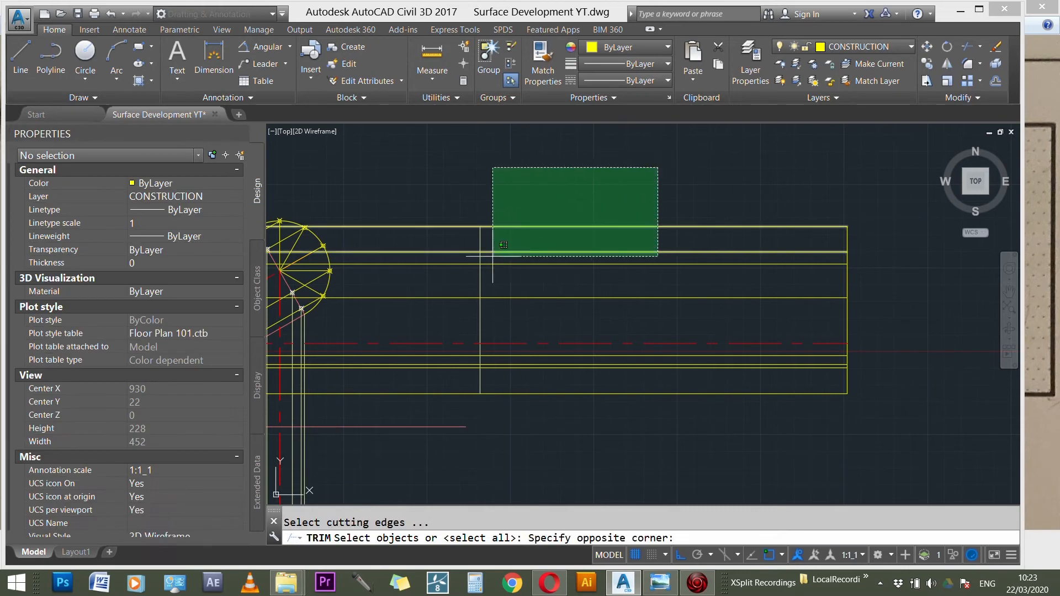
click(462, 282)
key(Return)
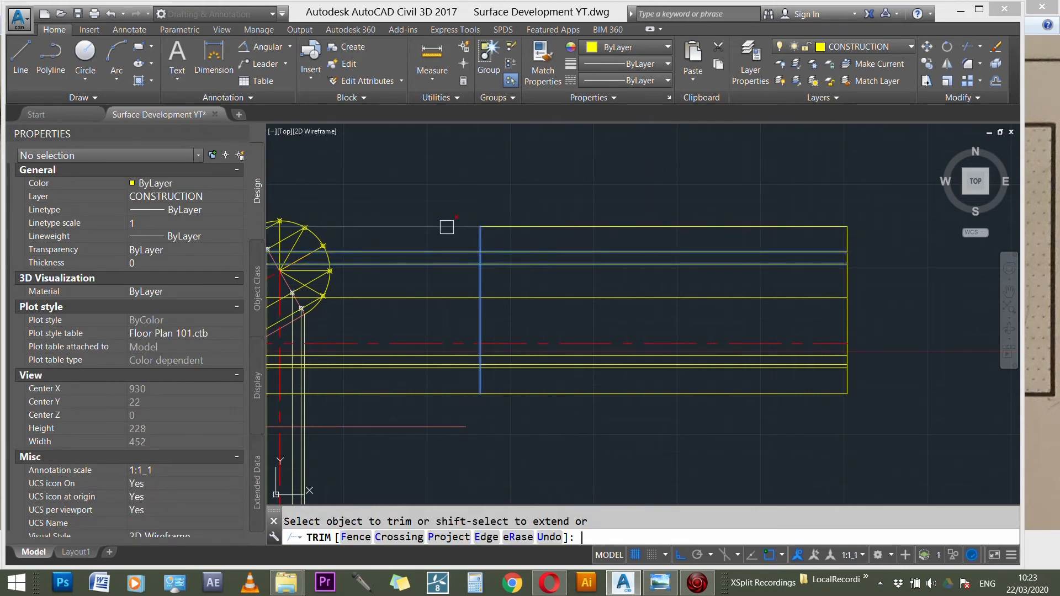
click(447, 227)
key(Escape)
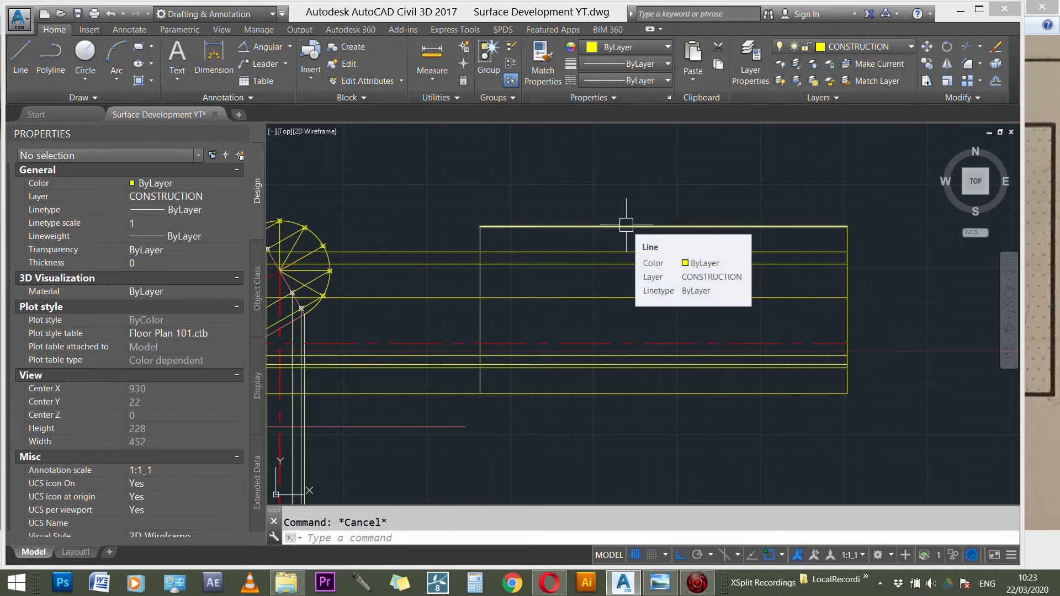
- Inspect the upper projected horizontal lines and the top edge of the development rectangle
click(562, 253)
scroll(809, 277, down, 2)
click(670, 271)
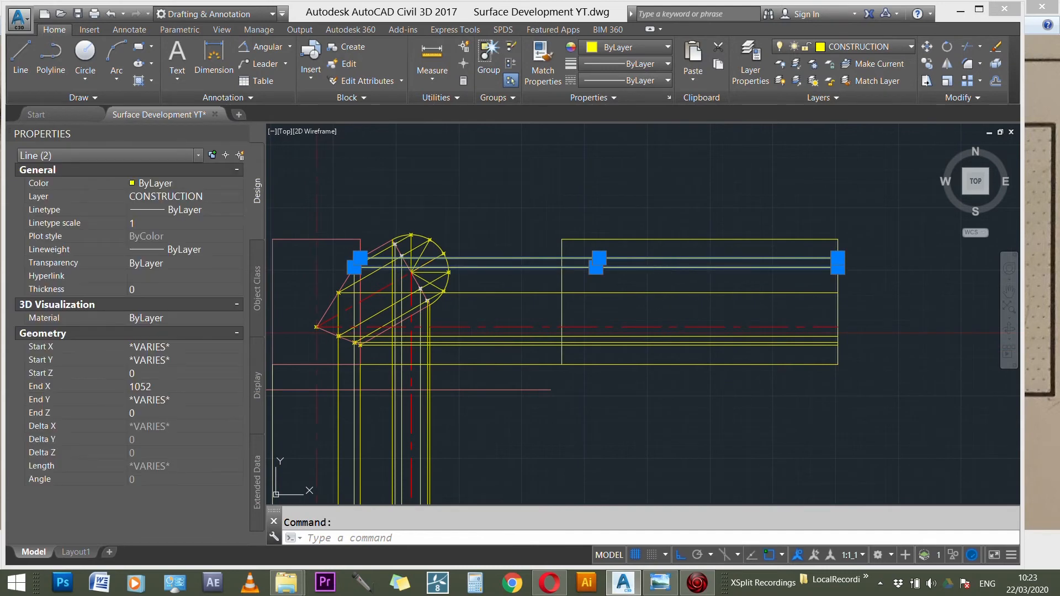
key(Escape)
click(670, 239)
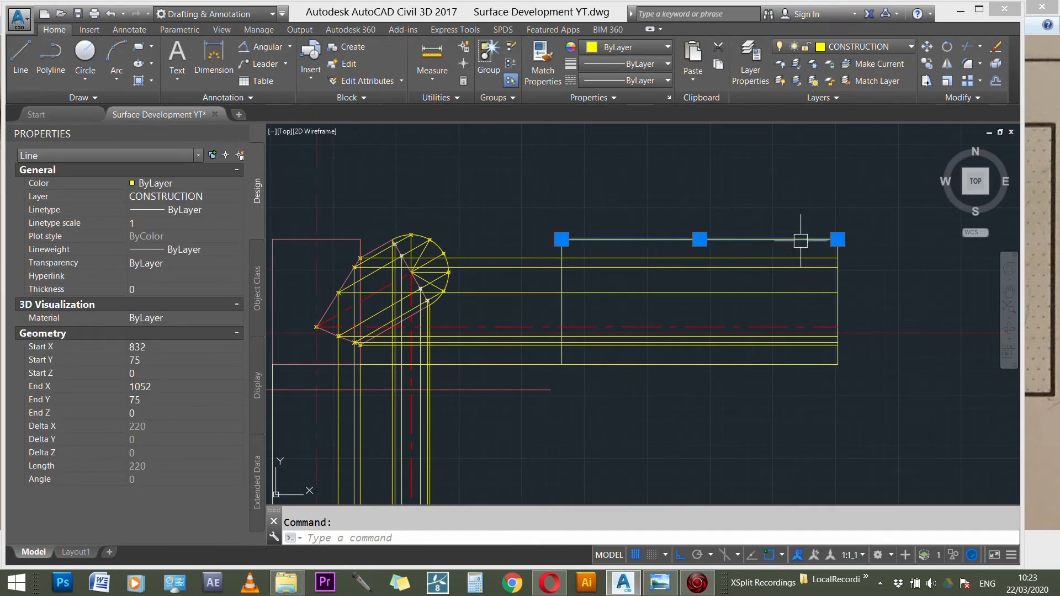
scroll(726, 243, up, 3)
scroll(640, 228, down, 1)
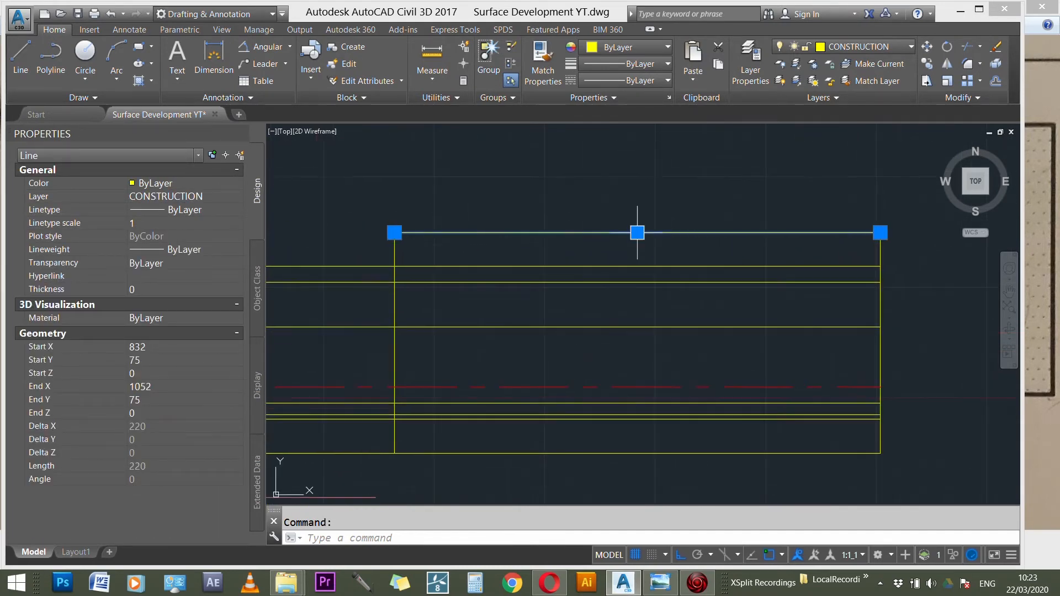
scroll(663, 214, down, 1)
key(Escape)
key(Escape)
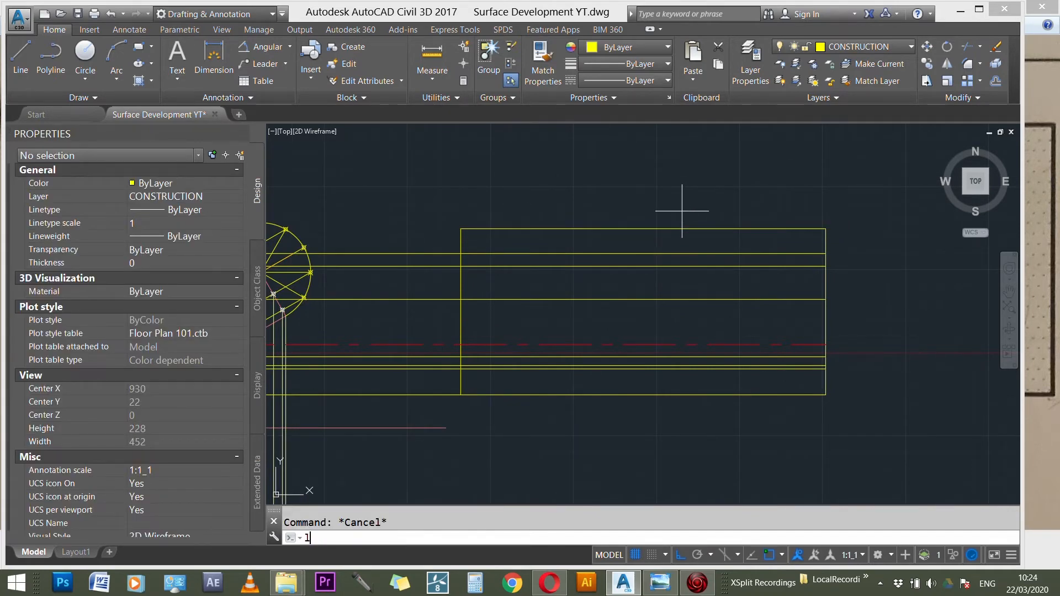
- Draw a vertical line from the midpoint of the development rectangle's top edge straight down to its bottom edge
key(Return)
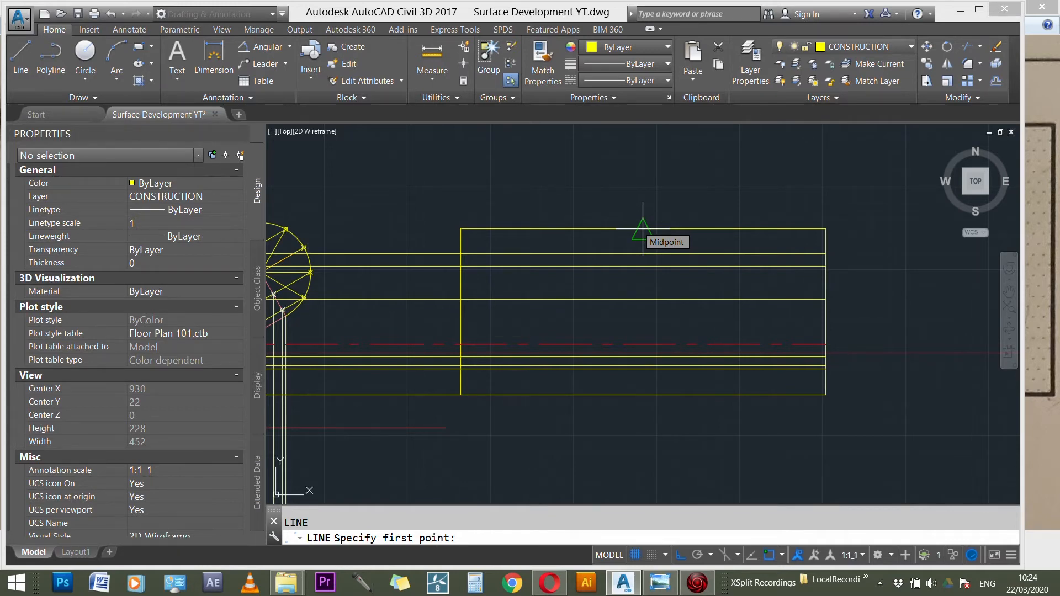
click(782, 555)
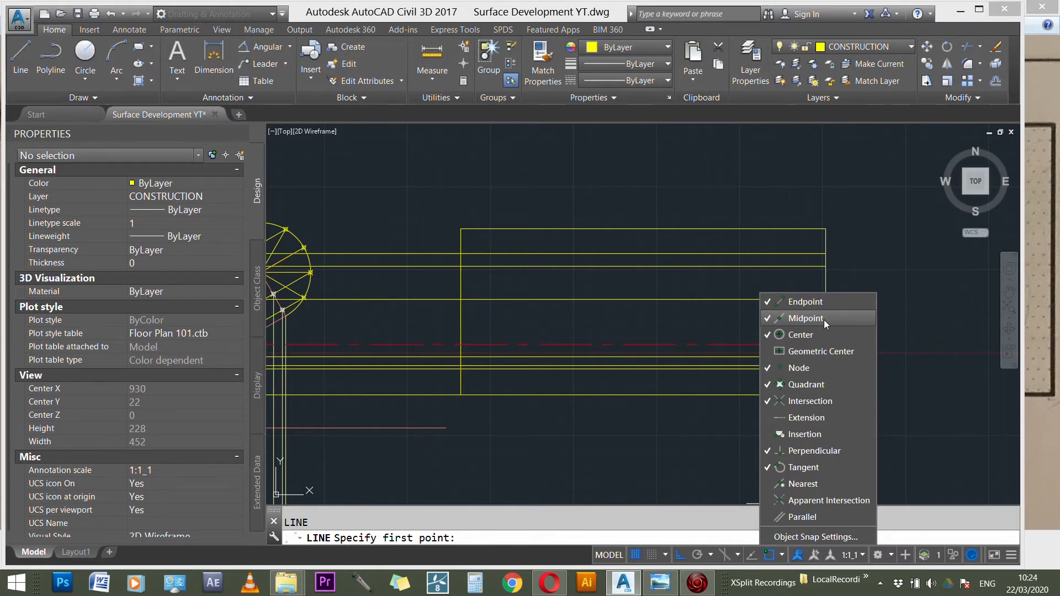
click(887, 363)
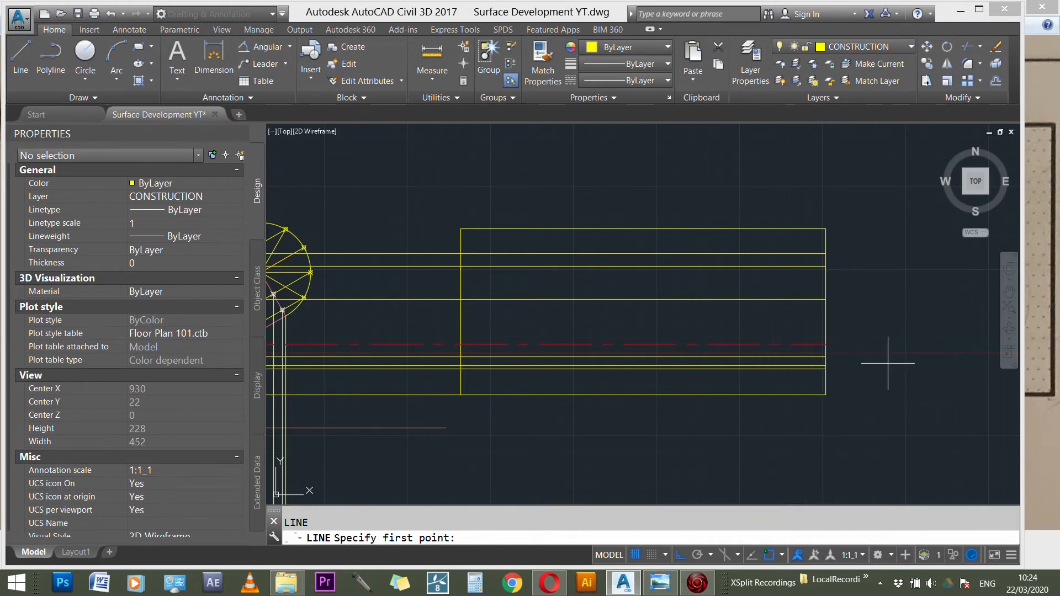
click(774, 559)
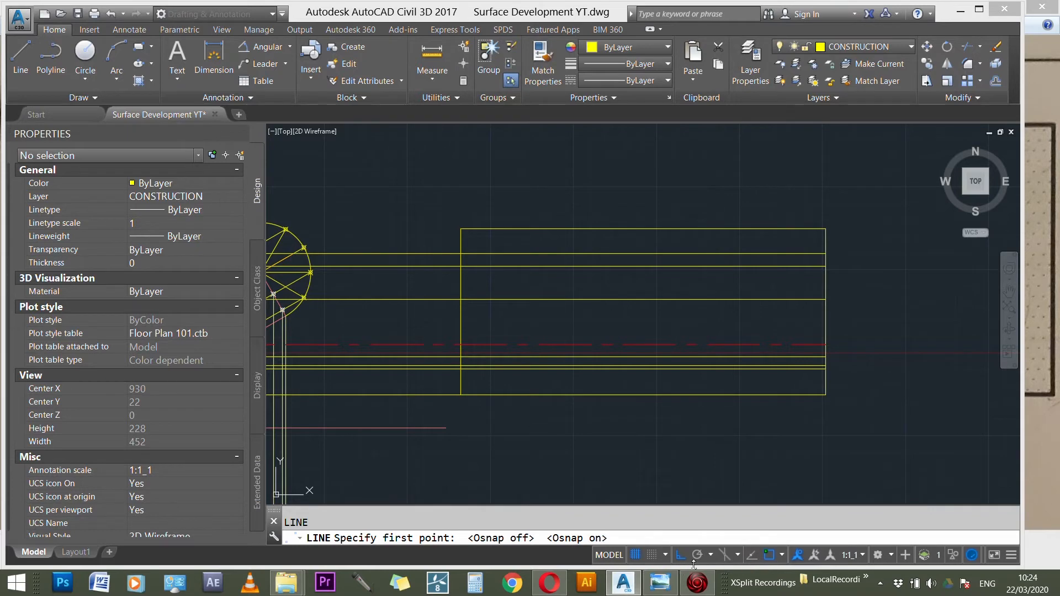
click(642, 228)
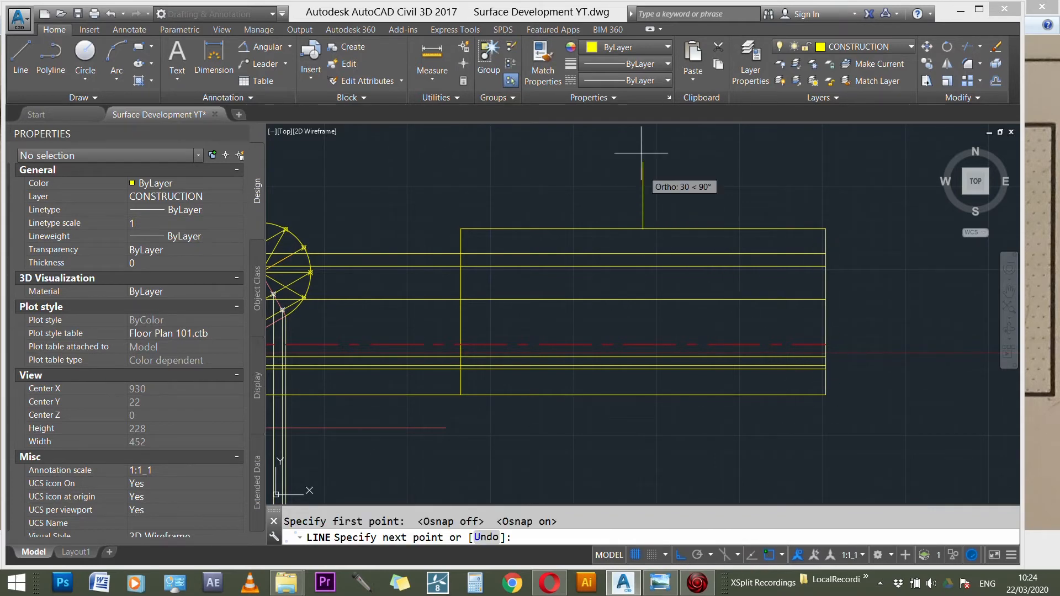
click(642, 395)
key(Escape)
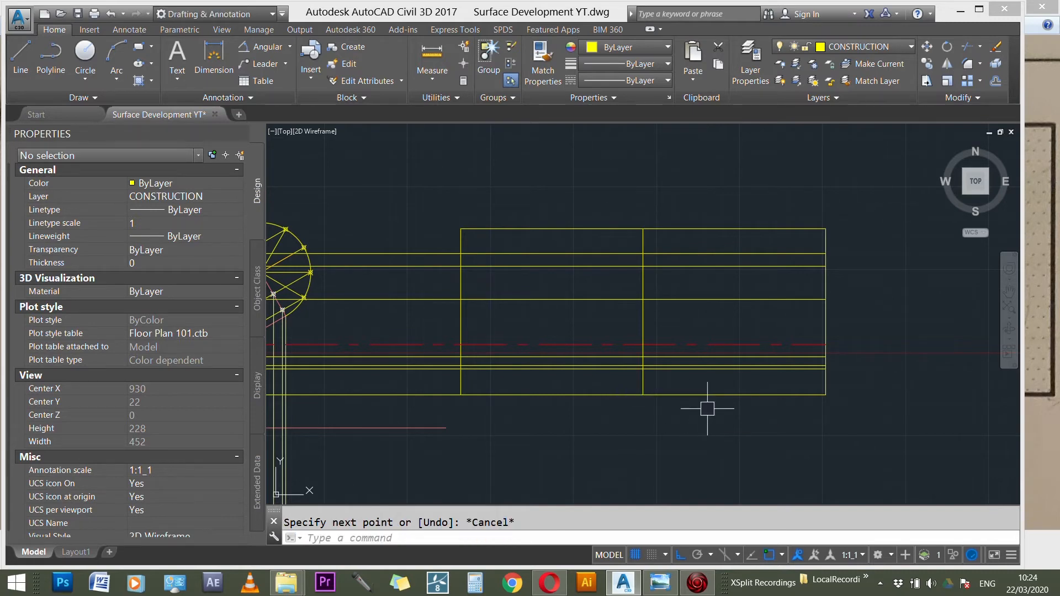
key(Escape)
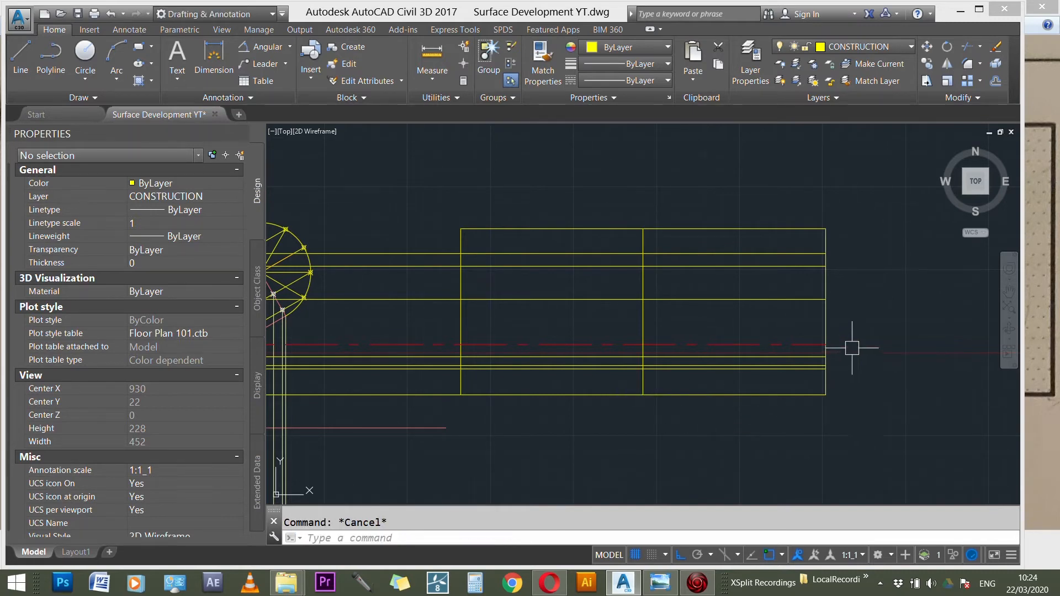
- Examine how the elevation, the plan and the halved development rectangle line up with each other
scroll(828, 348, down, 3)
scroll(858, 320, down, 1)
scroll(757, 271, down, 1)
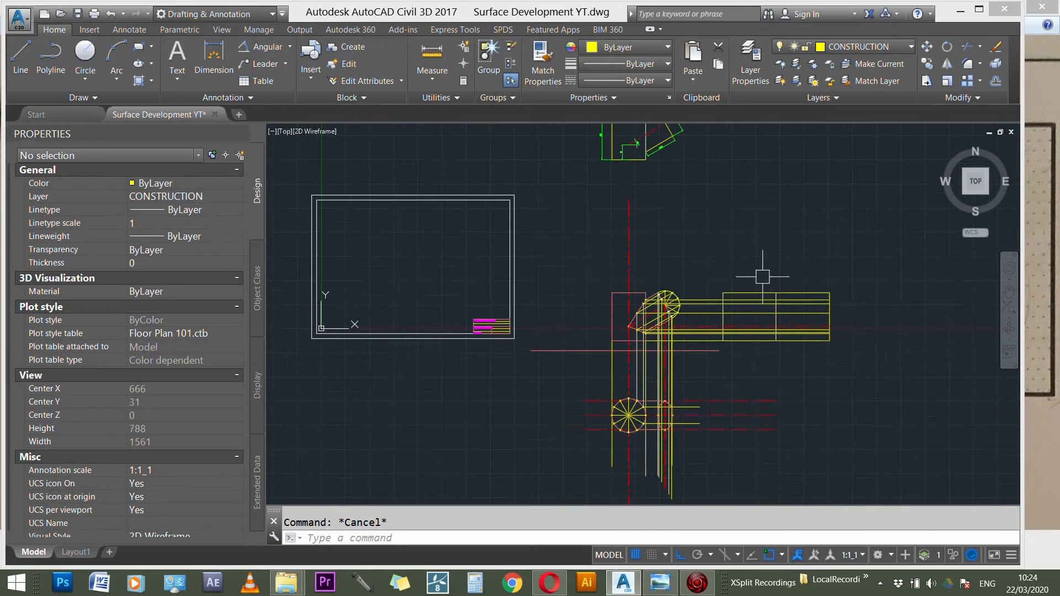
scroll(771, 342, up, 2)
scroll(623, 283, up, 2)
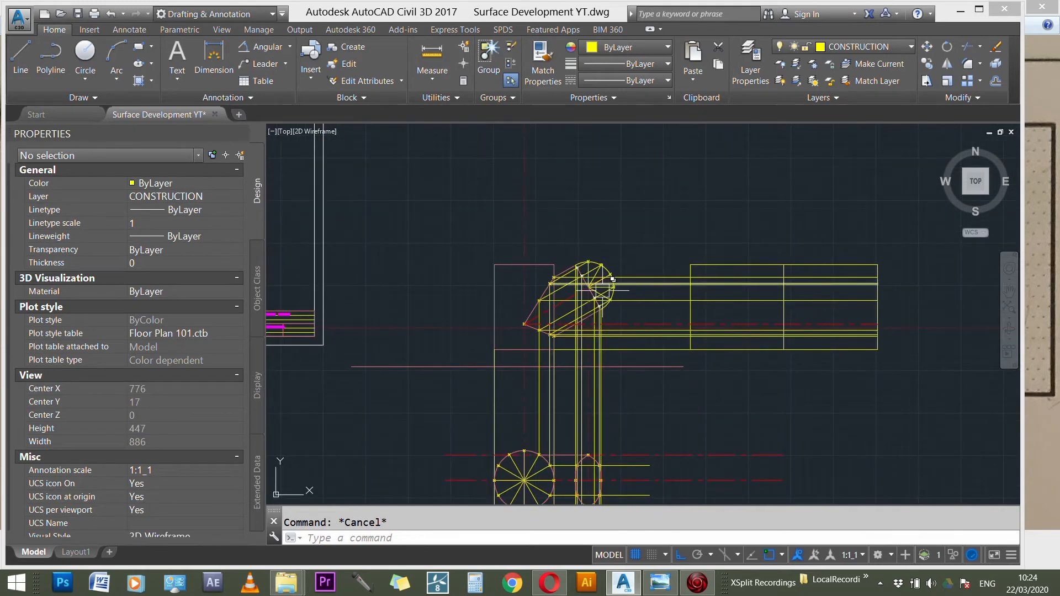
scroll(596, 237, up, 3)
scroll(449, 166, down, 1)
scroll(546, 282, down, 1)
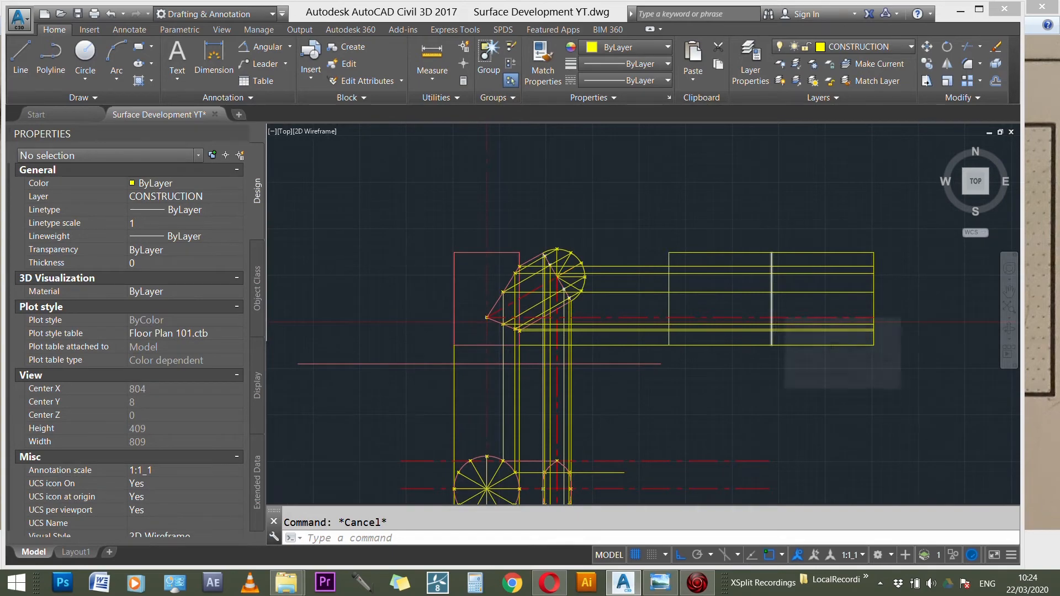
scroll(775, 307, up, 1)
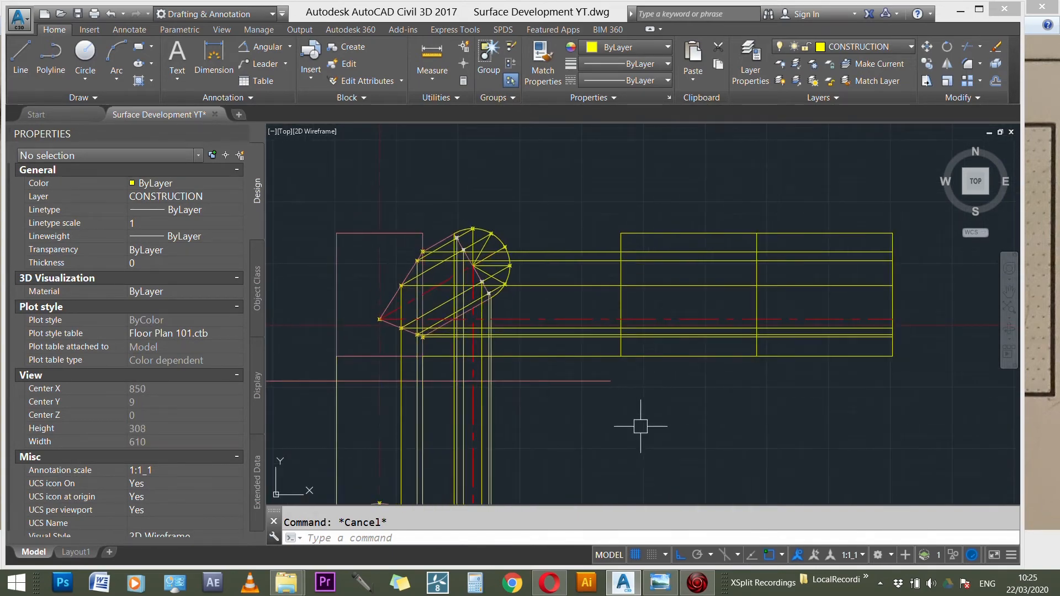
- Switch to the reference photo in Windows Photo Viewer and examine spacing A between numbered points 1 to 7 on the plan circle and development
click(660, 582)
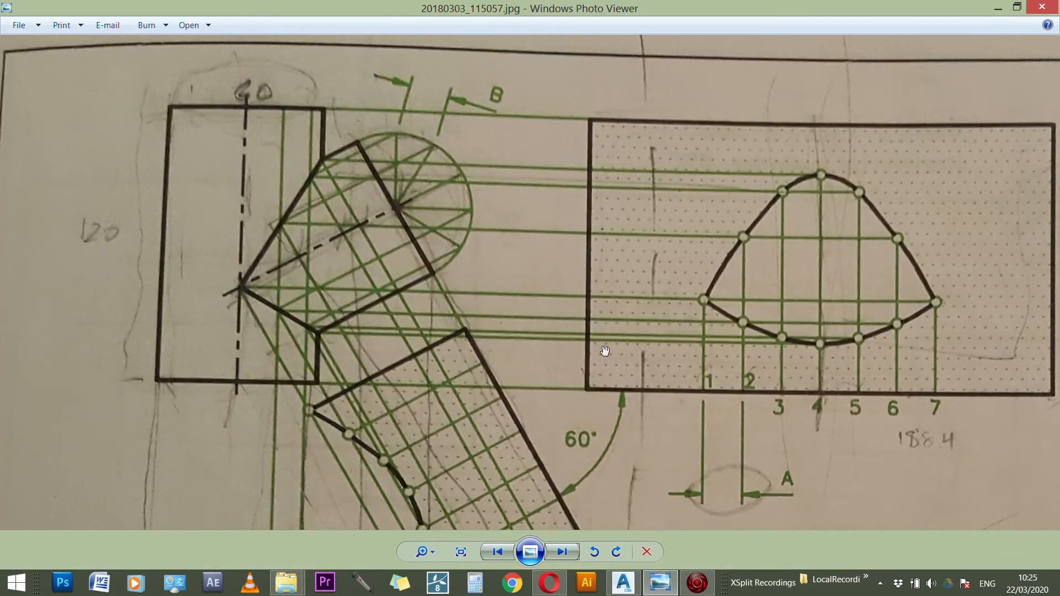
scroll(606, 353, down, 2)
scroll(650, 365, down, 2)
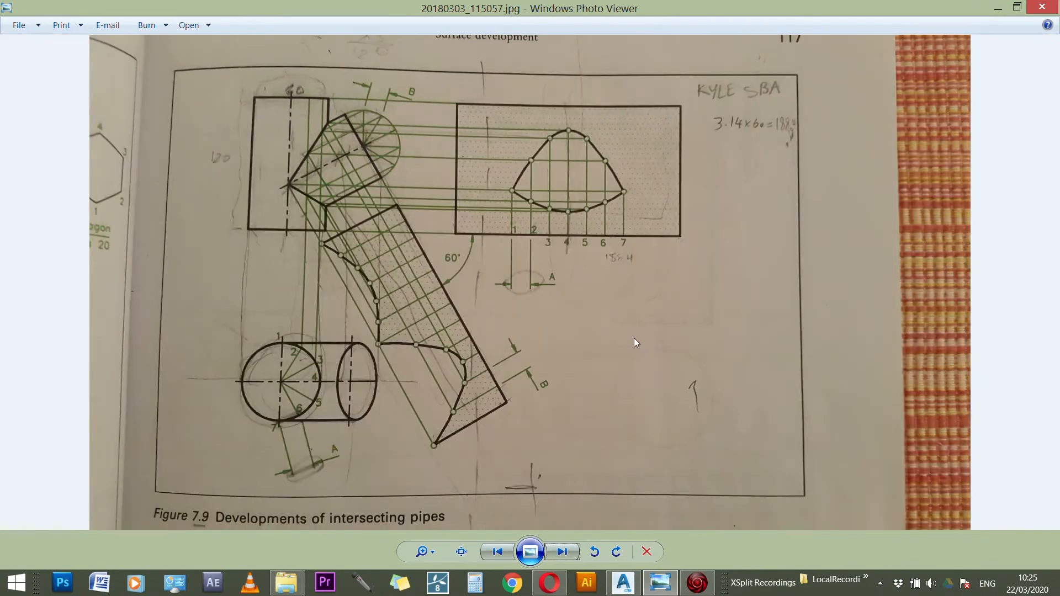
scroll(518, 266, up, 2)
scroll(528, 216, up, 2)
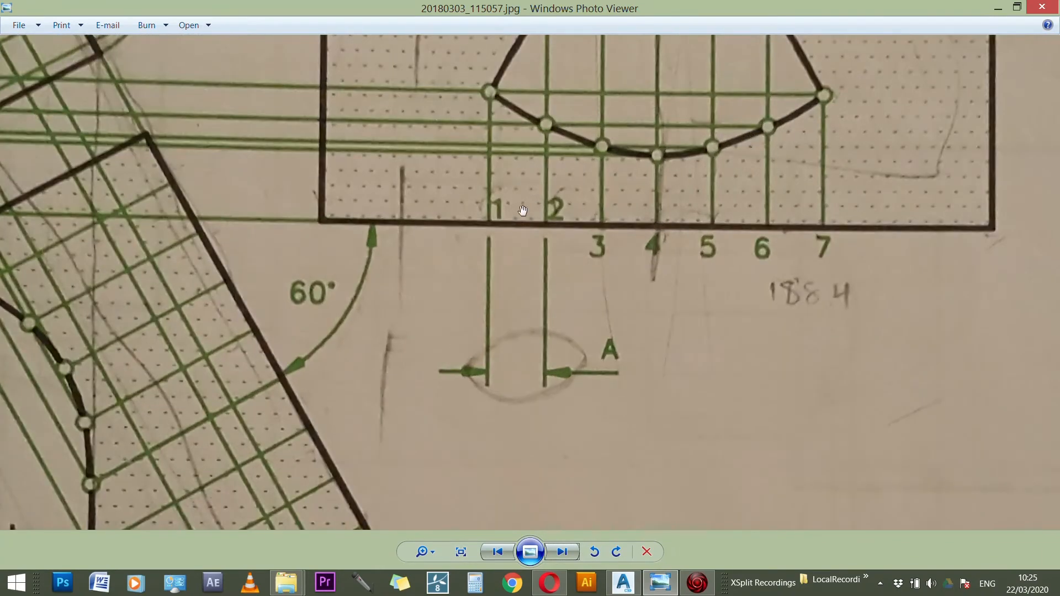
scroll(503, 225, down, 1)
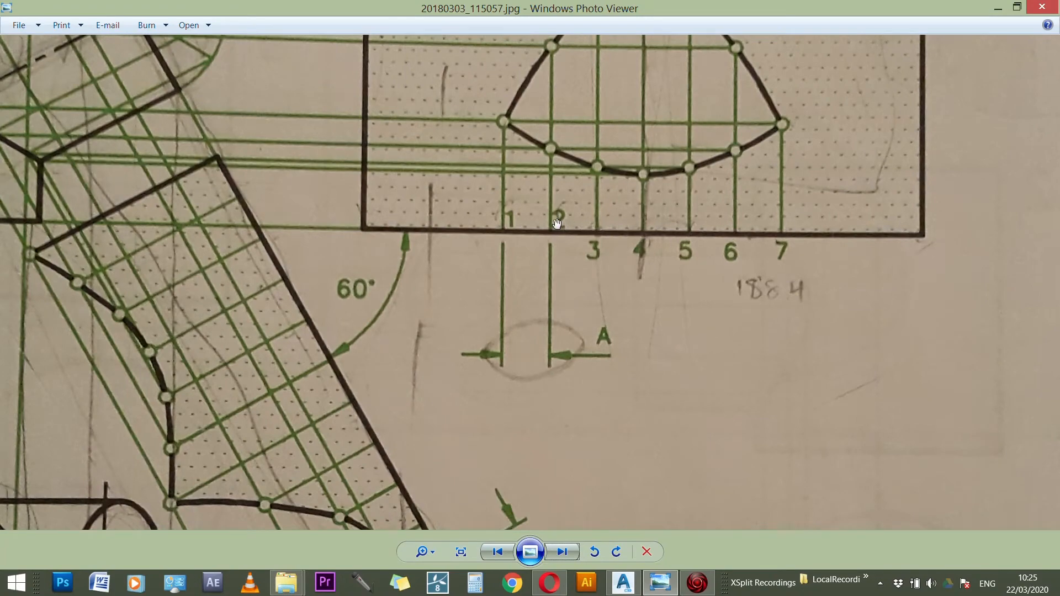
scroll(711, 210, down, 3)
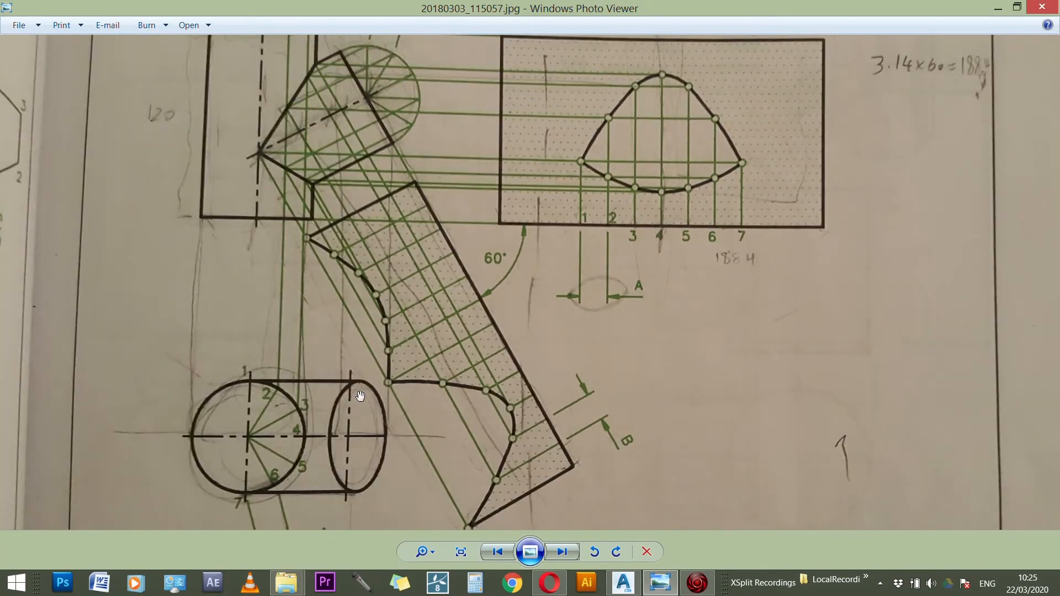
scroll(305, 450, up, 2)
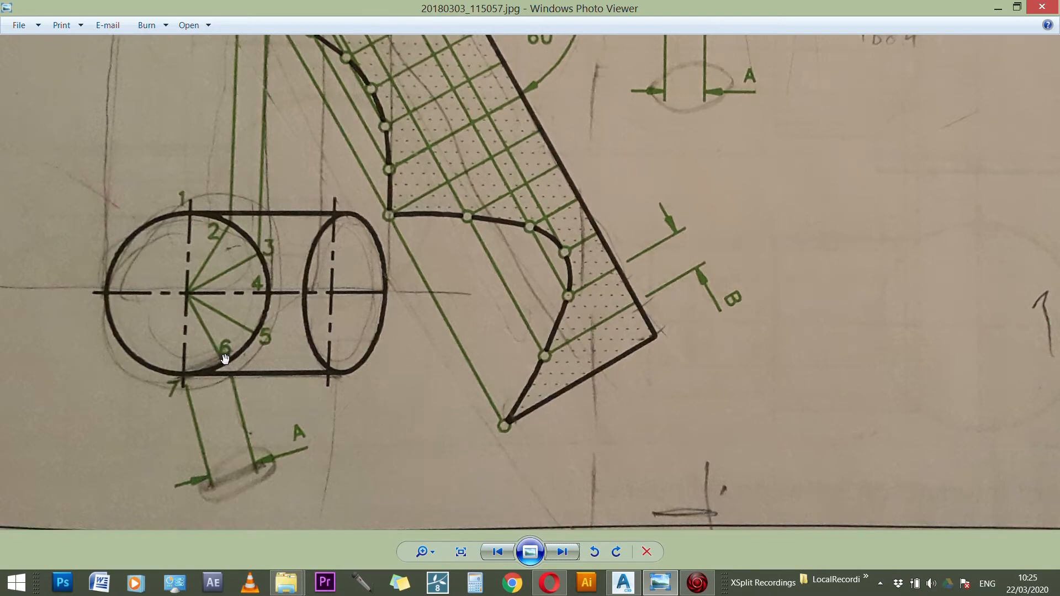
scroll(240, 374, down, 4)
scroll(552, 221, up, 3)
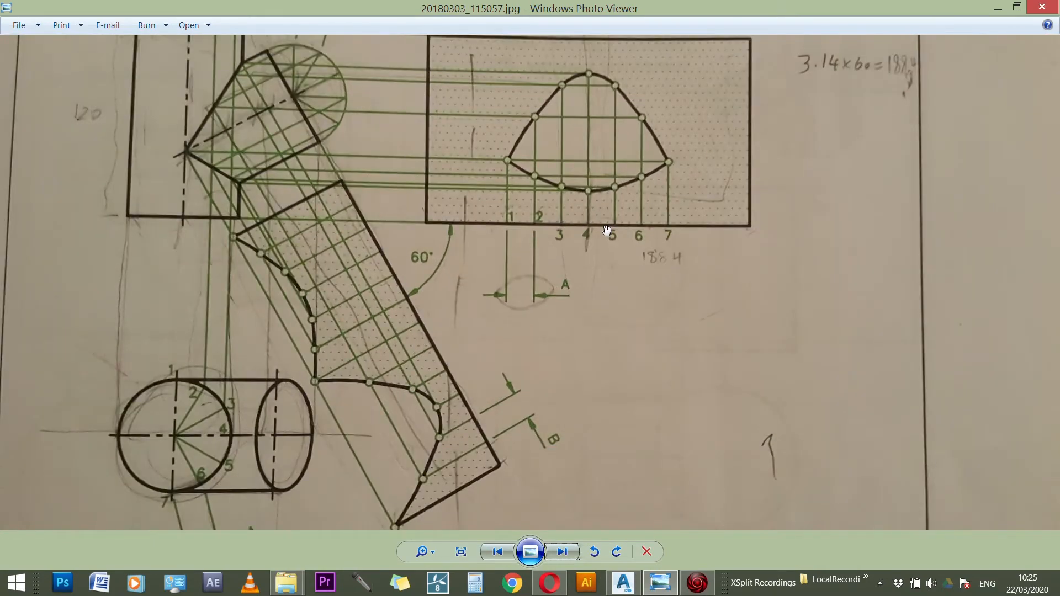
- Return to the AutoCAD drawing and measure the distance from the plan circle's lowest division point to its neighbour on the branch side
click(633, 590)
scroll(539, 237, up, 2)
scroll(428, 469, up, 6)
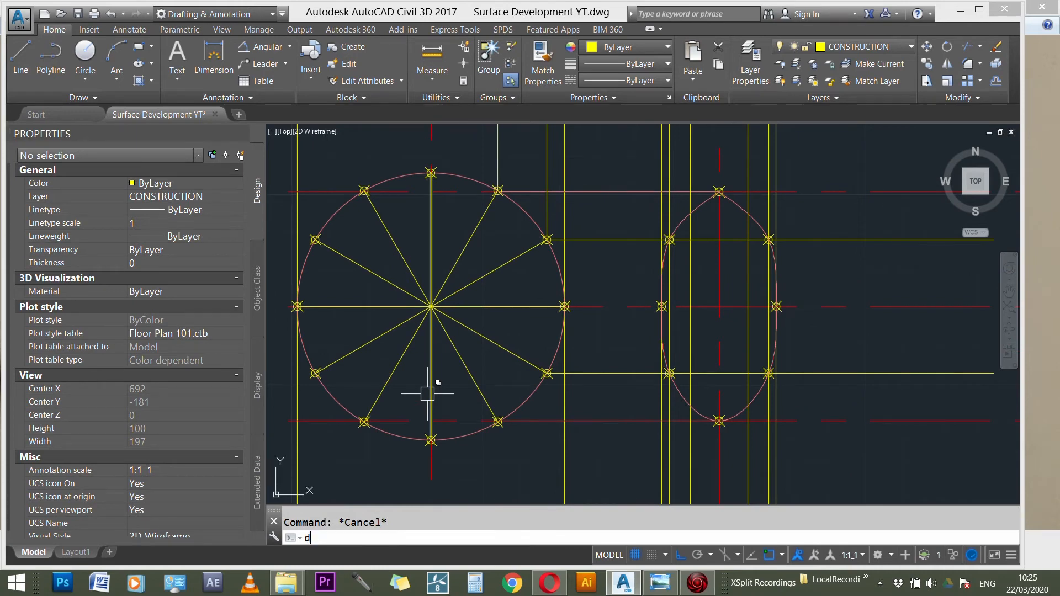
text(i)
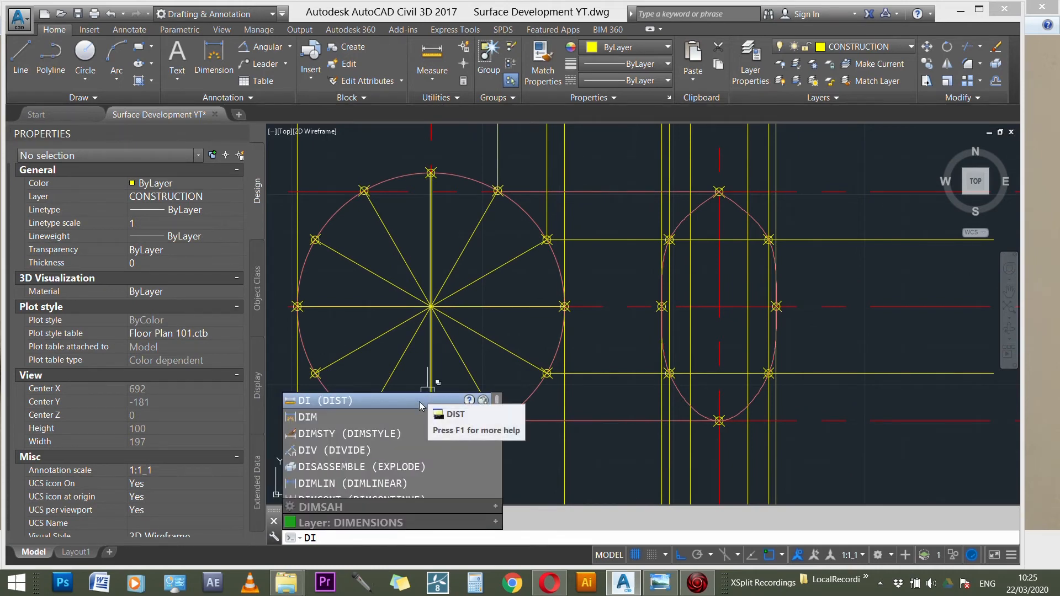
key(Return)
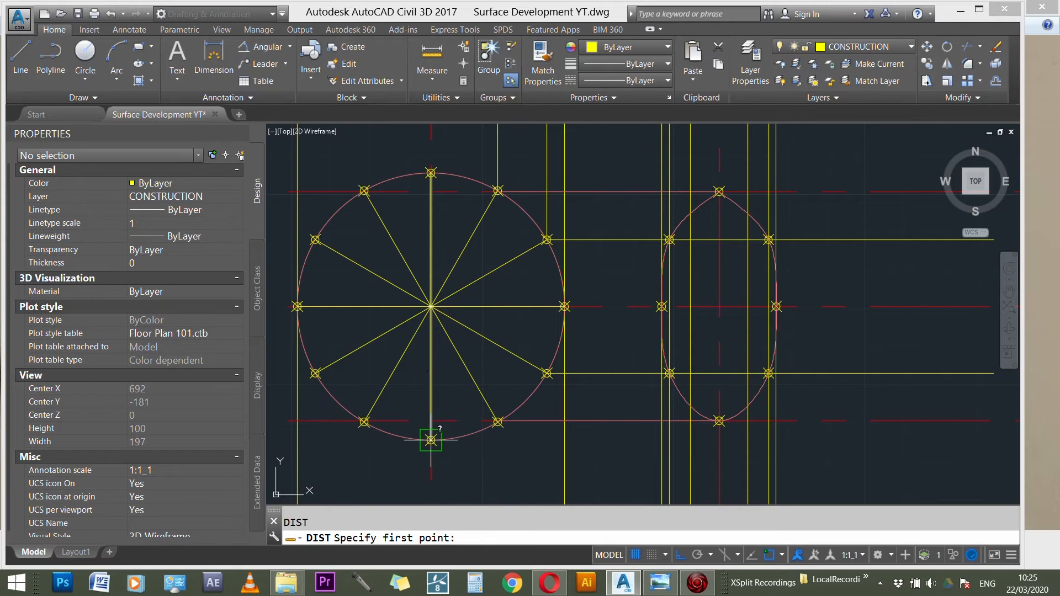
scroll(431, 440, up, 4)
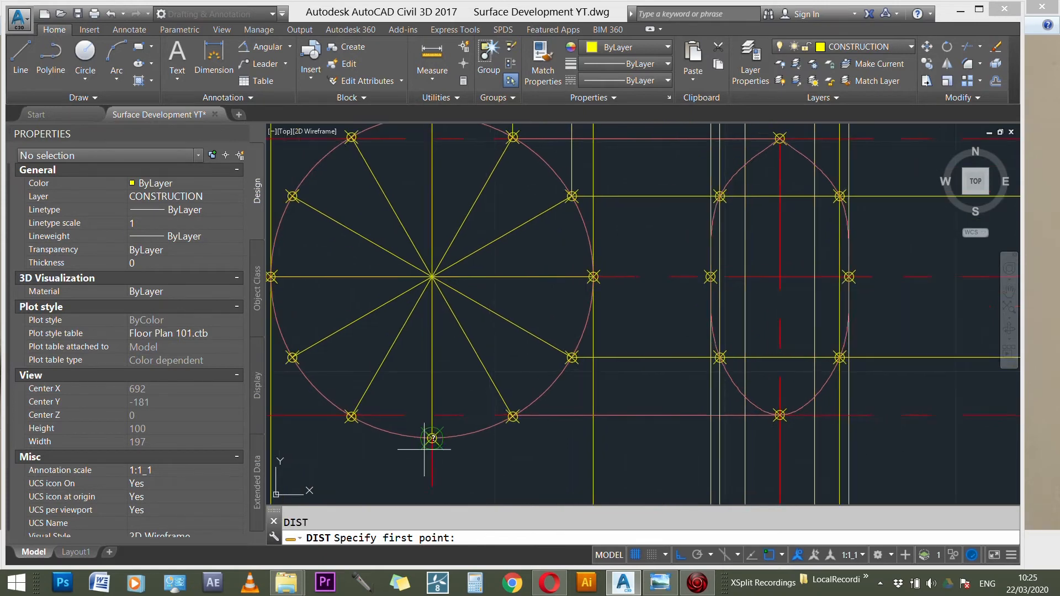
click(444, 429)
click(610, 380)
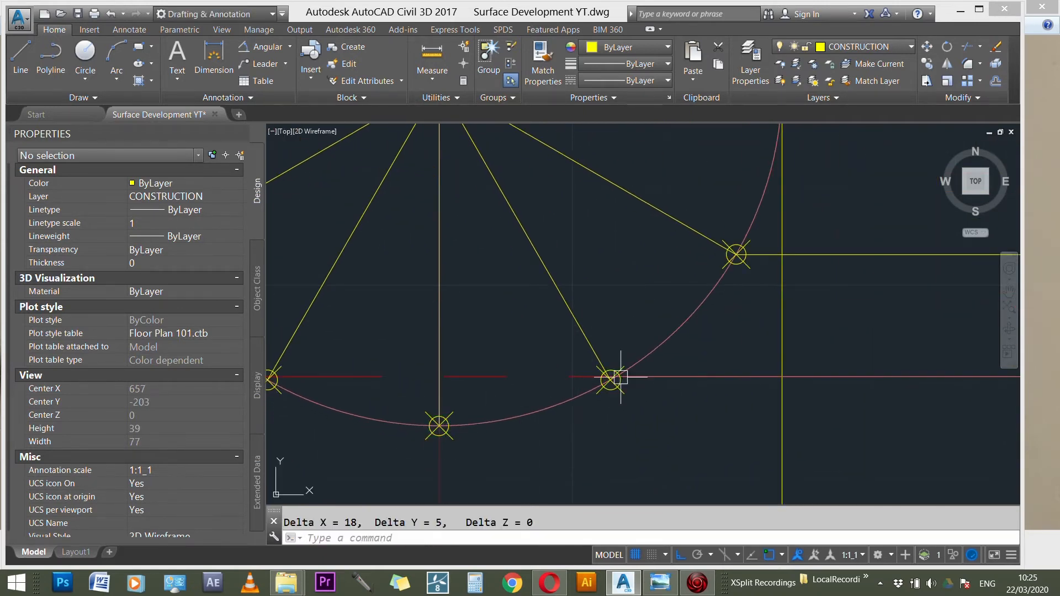
key(Escape)
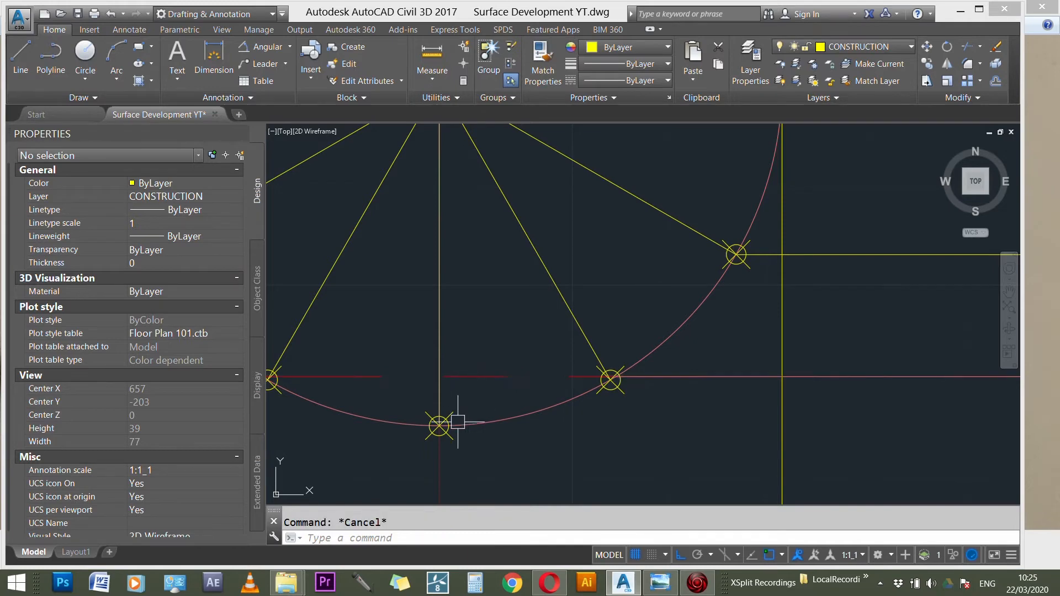
- Measure the distance from the plan circle's lowest division point to its neighbour on the side away from the branch
key(Return)
click(439, 425)
scroll(527, 422, down, 1)
scroll(516, 390, down, 1)
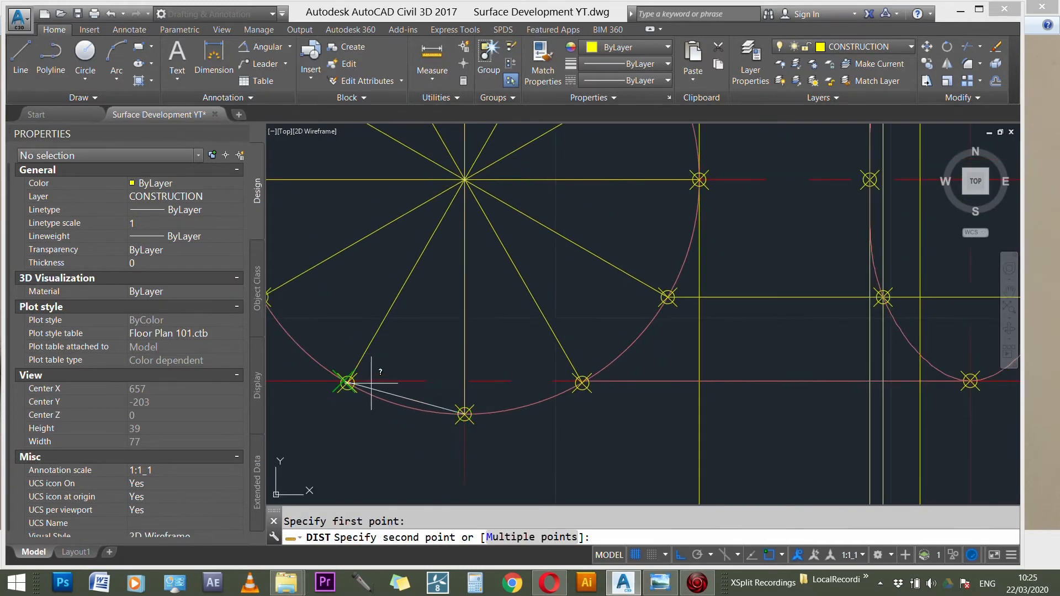
scroll(349, 381, up, 2)
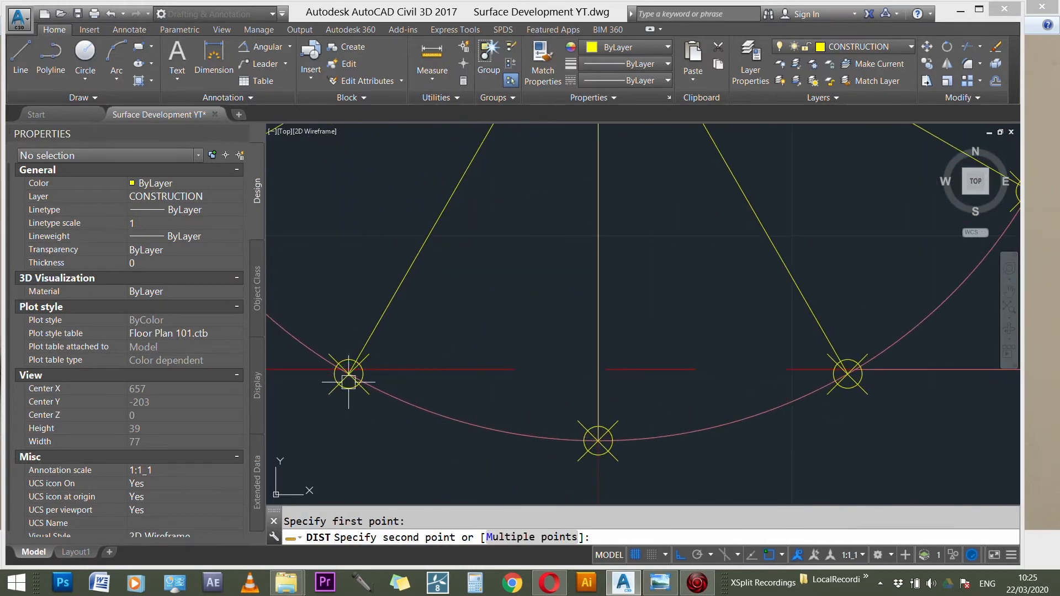
click(348, 381)
scroll(431, 406, down, 1)
scroll(433, 403, down, 5)
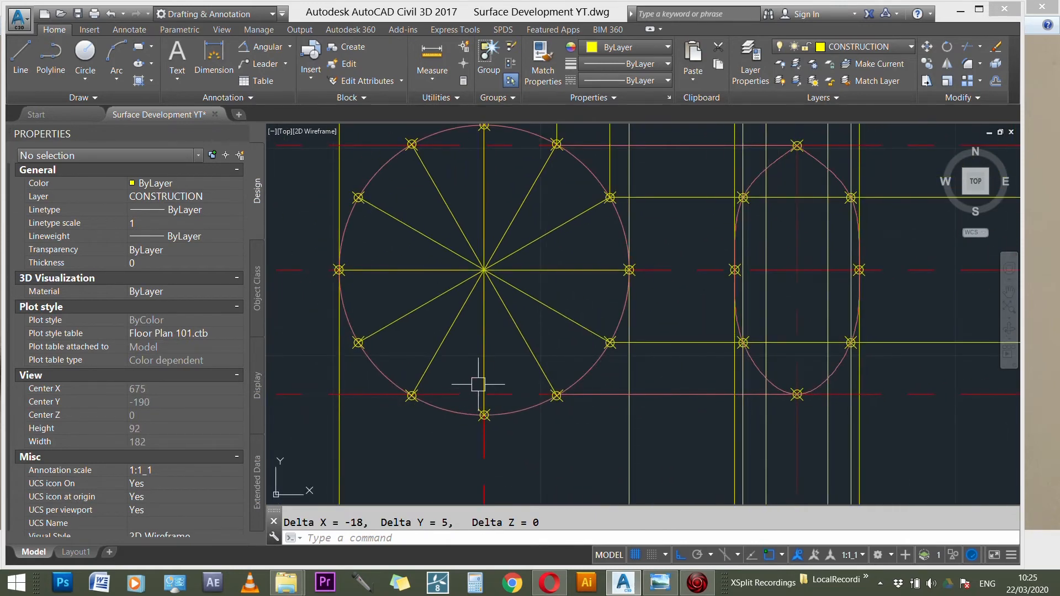
key(Escape)
scroll(418, 388, down, 8)
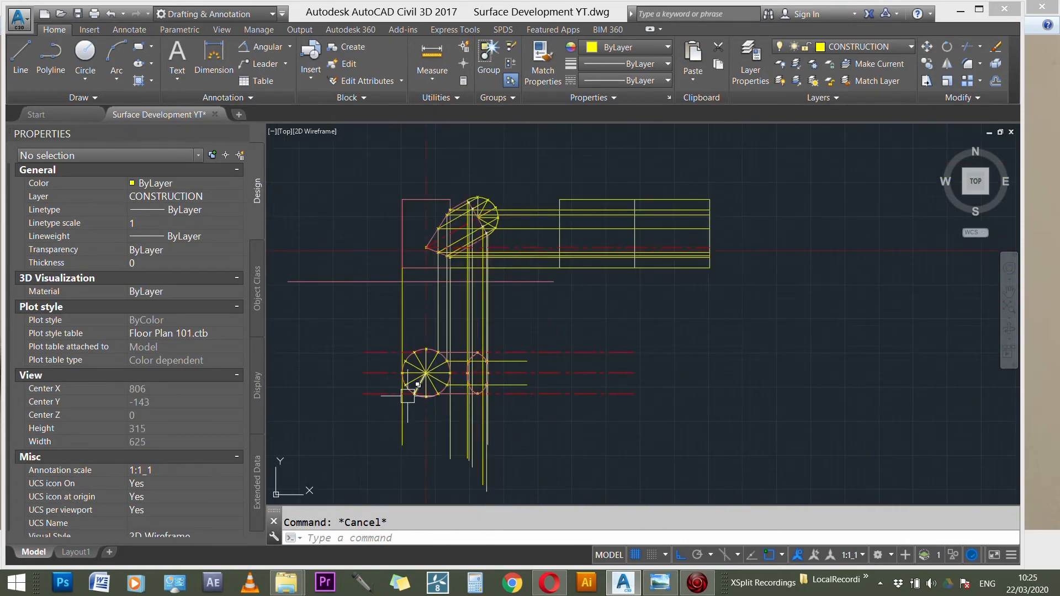
scroll(629, 238, up, 3)
scroll(638, 228, up, 2)
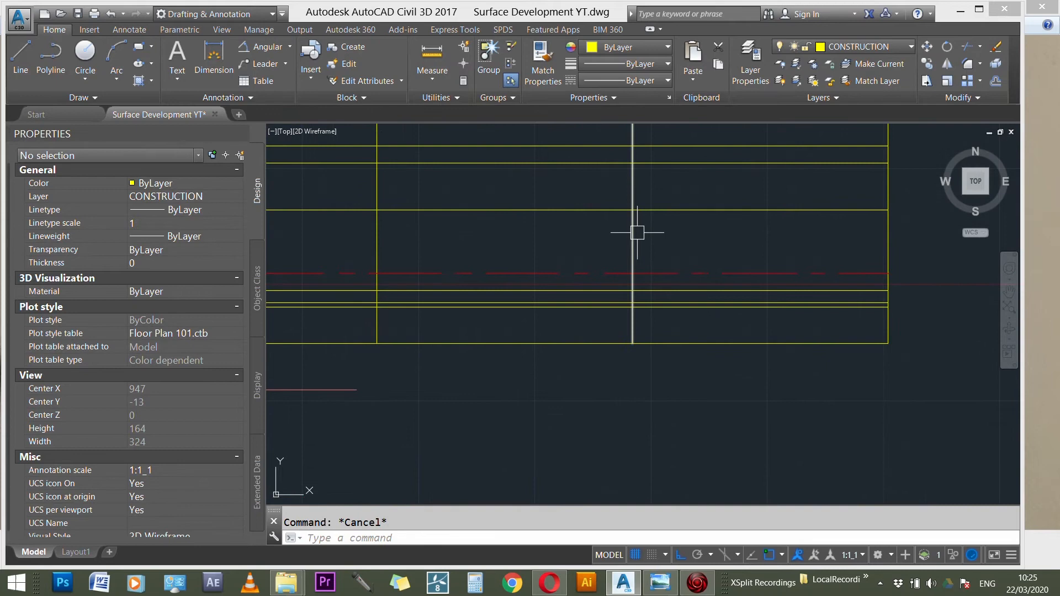
click(635, 234)
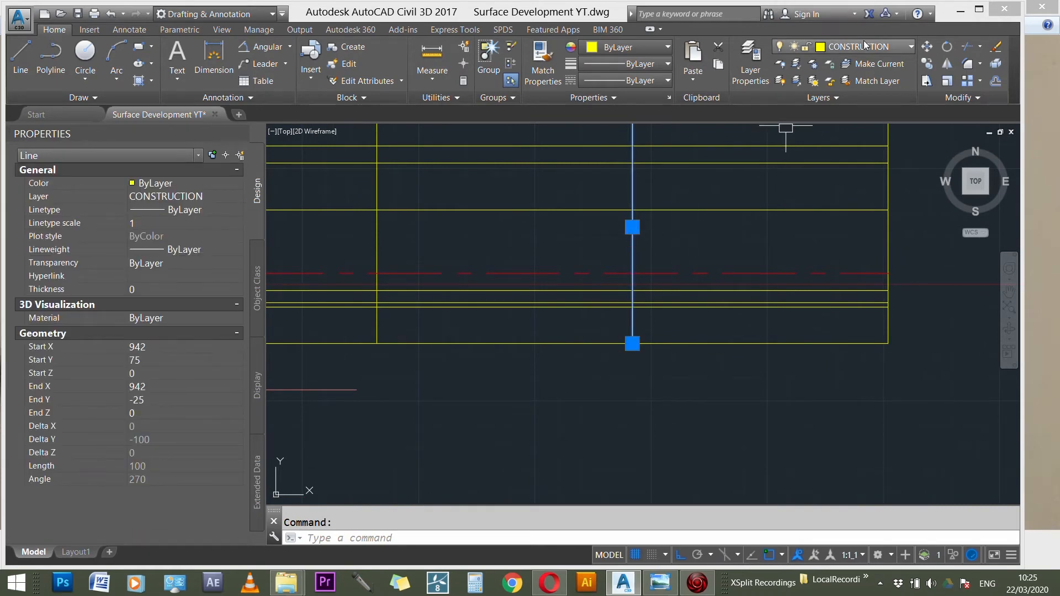
key(Escape)
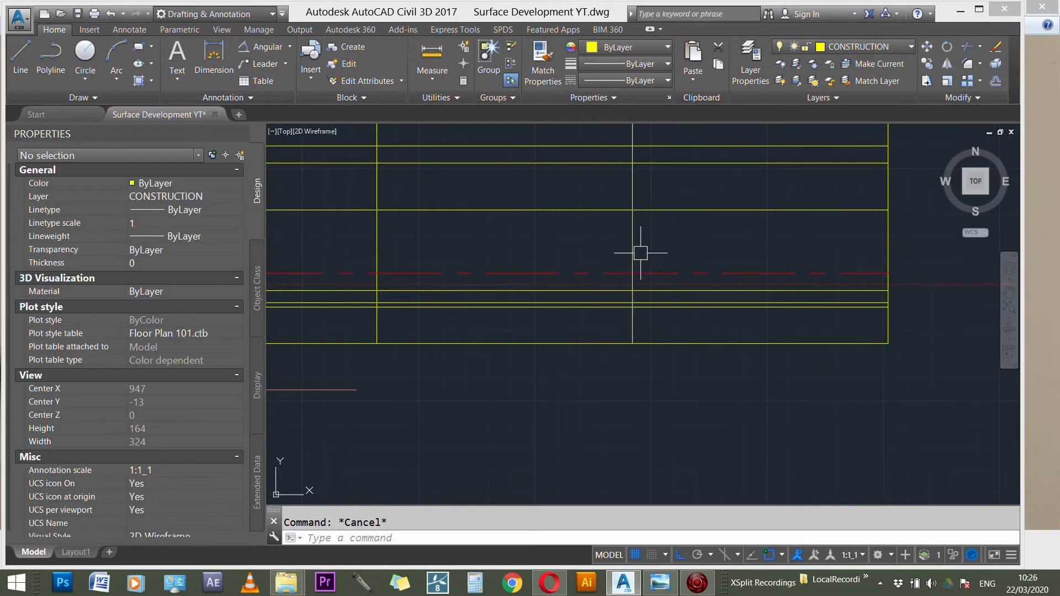
- Check the reference photo in Windows Photo Viewer and offset the development's middle line into three division lines spaced 18 apart, away from the elevation
text(o)
key(Return)
text(18)
key(Return)
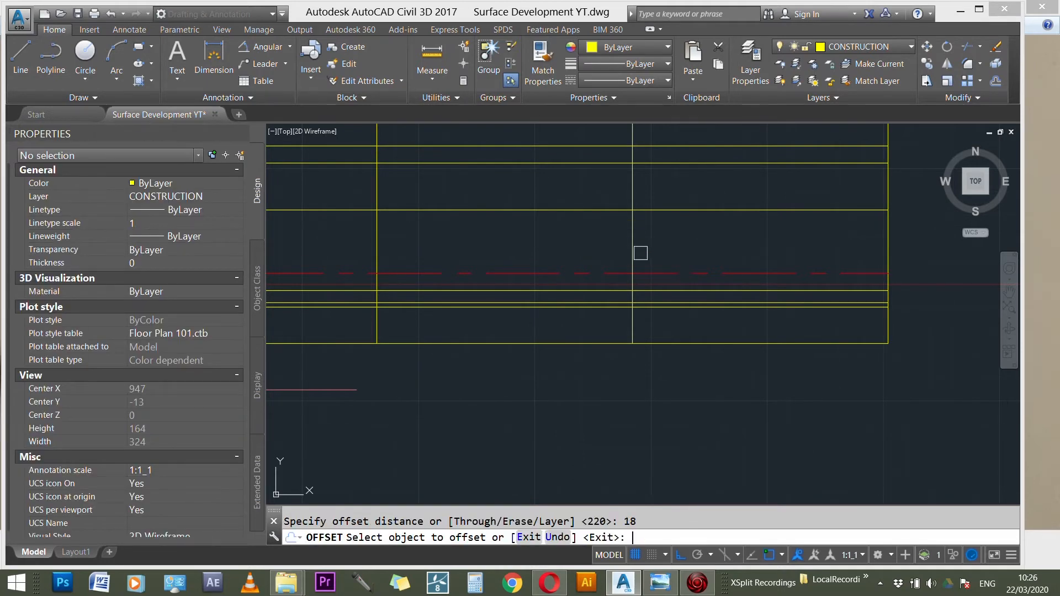
click(660, 589)
scroll(574, 102, up, 3)
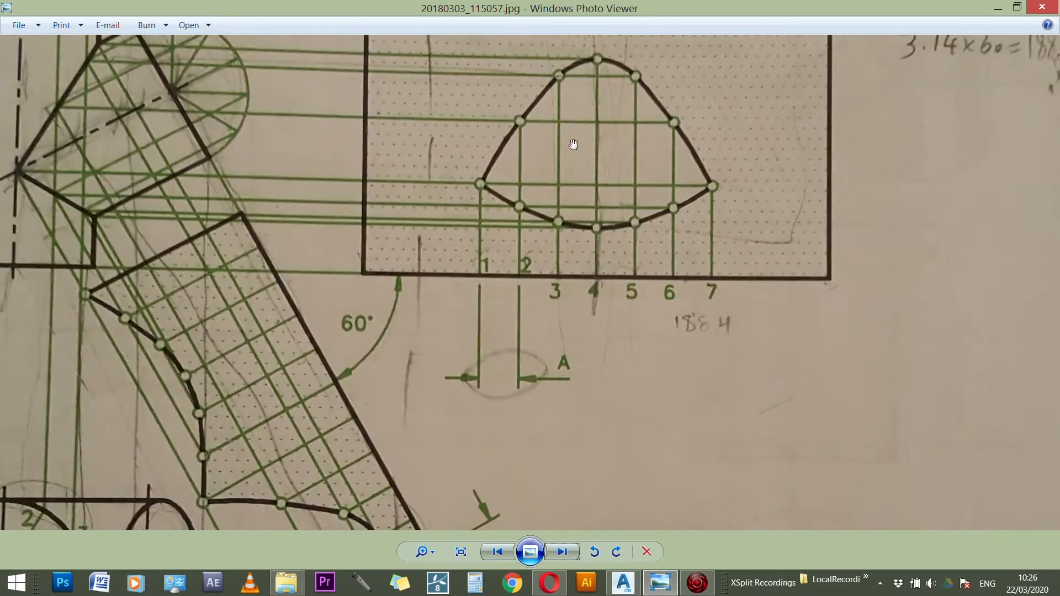
scroll(593, 304, down, 2)
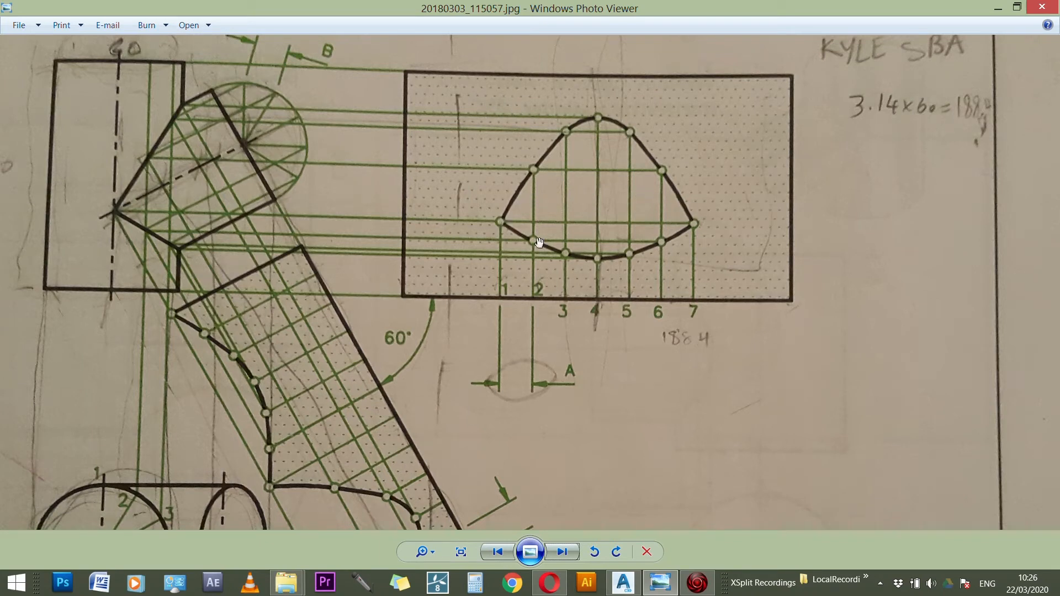
click(623, 584)
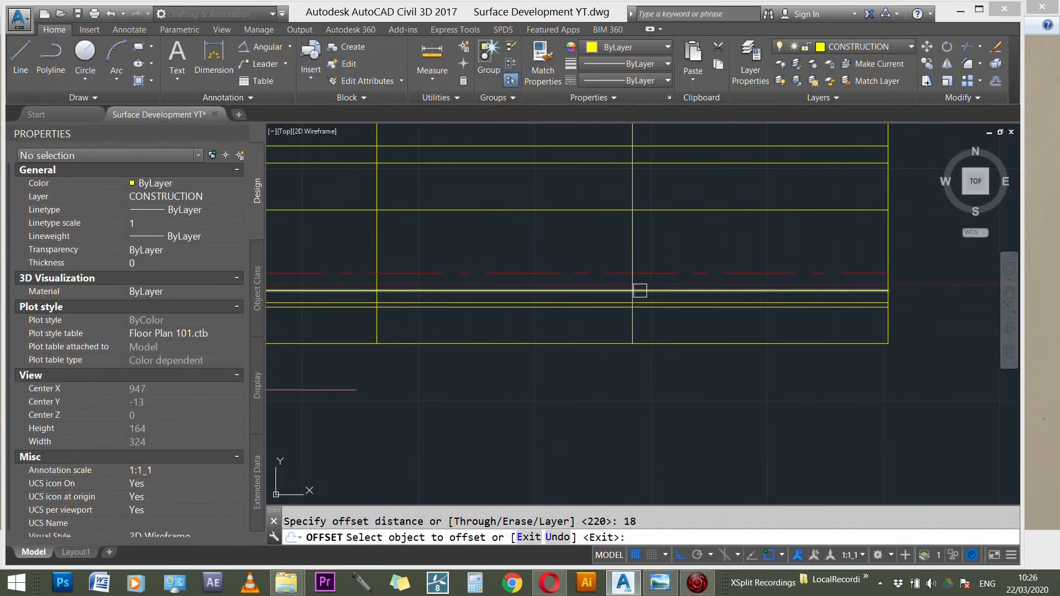
click(633, 245)
click(695, 244)
click(675, 244)
click(712, 245)
click(765, 242)
click(717, 244)
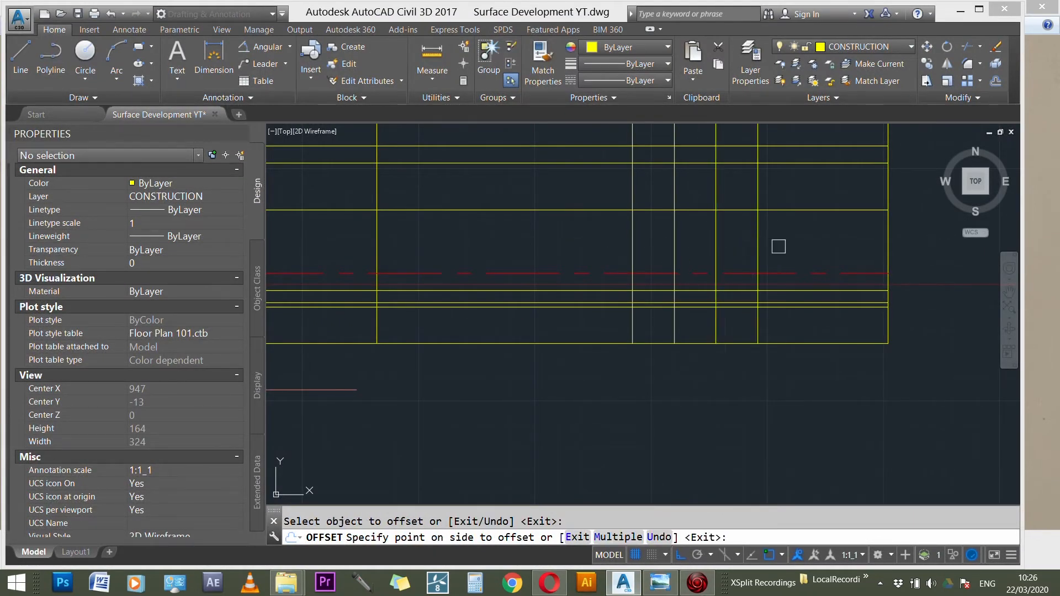
click(779, 244)
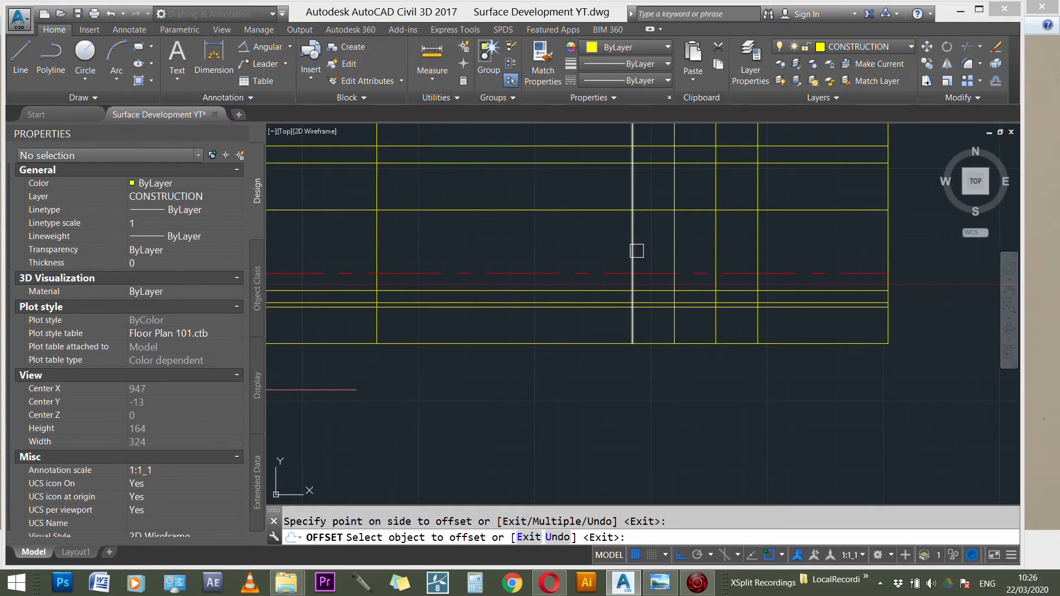
- Offset the development's middle line into three more division lines spaced 18 apart on the side facing the elevation
click(633, 251)
click(579, 244)
click(590, 248)
click(551, 244)
click(549, 246)
click(489, 260)
scroll(563, 374, down, 3)
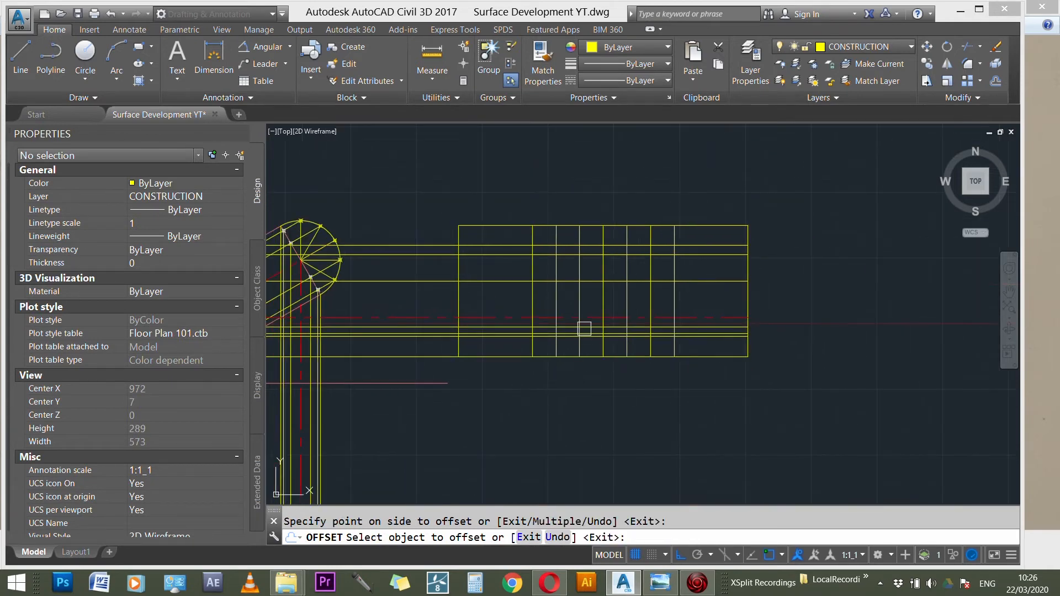
scroll(598, 301, up, 2)
key(Escape)
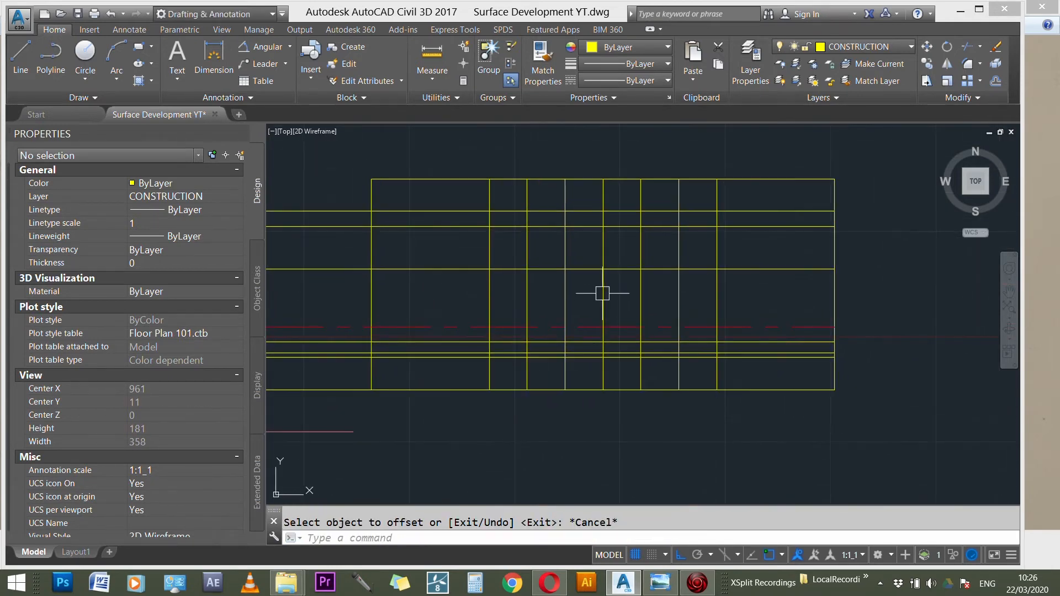
- Extend the development's middle line about 21 above and 23 below the rectangle and assign it to the CENTERLINE layer
click(603, 293)
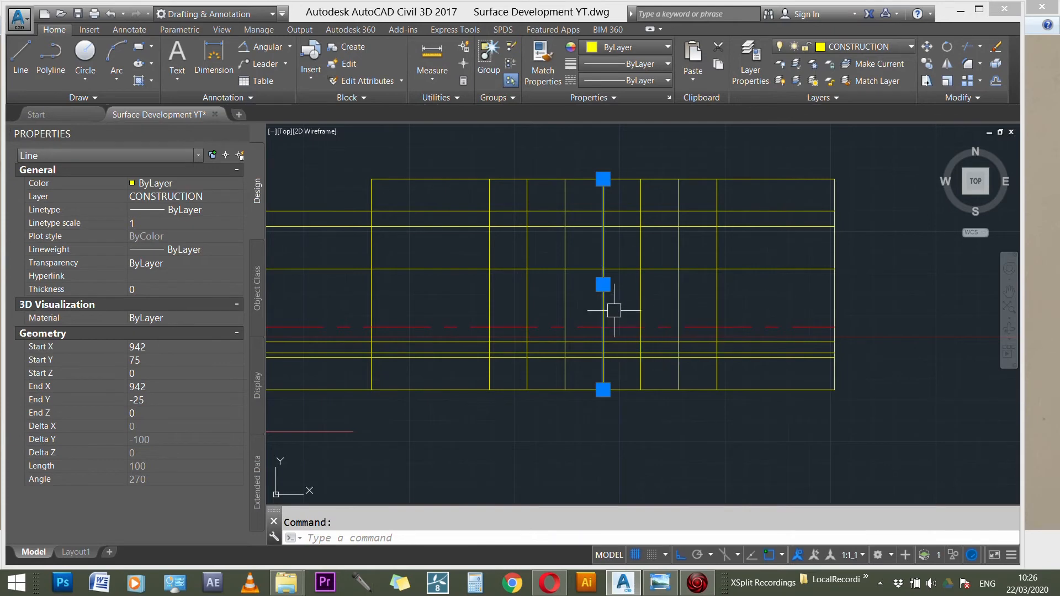
click(603, 178)
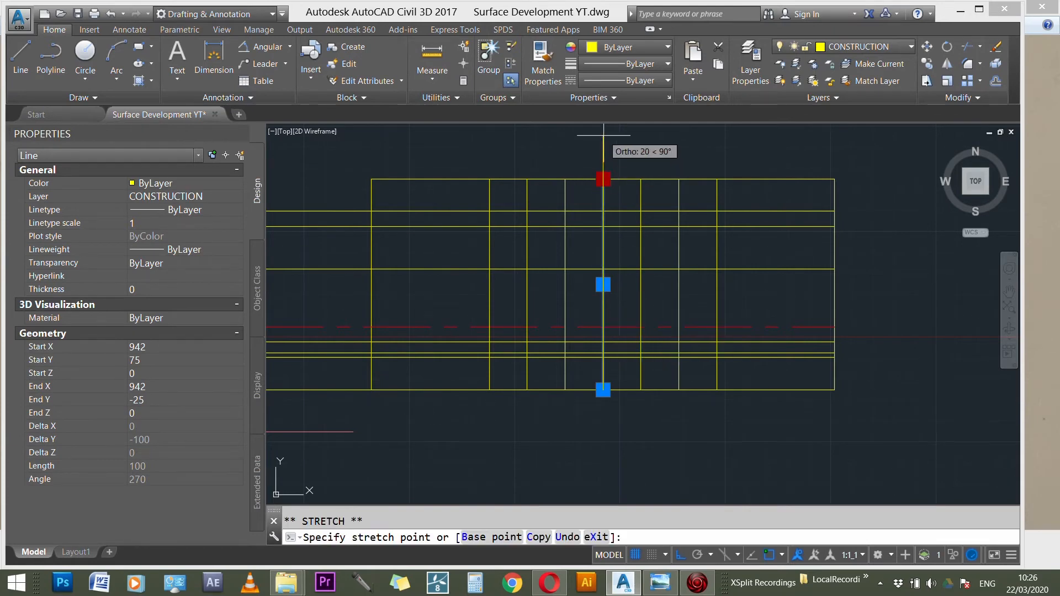
click(603, 134)
click(603, 390)
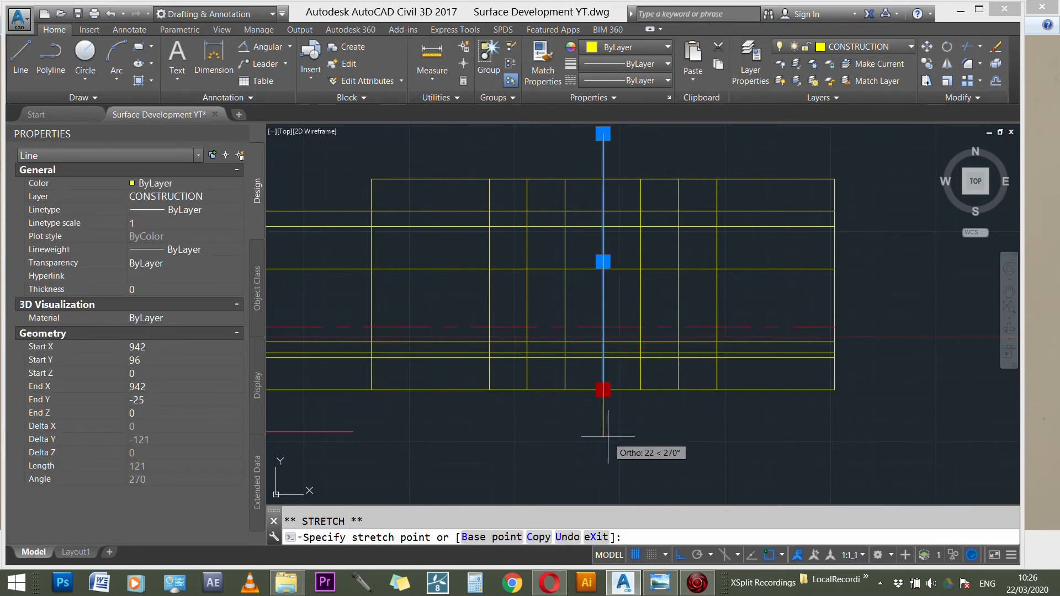
click(603, 437)
click(853, 48)
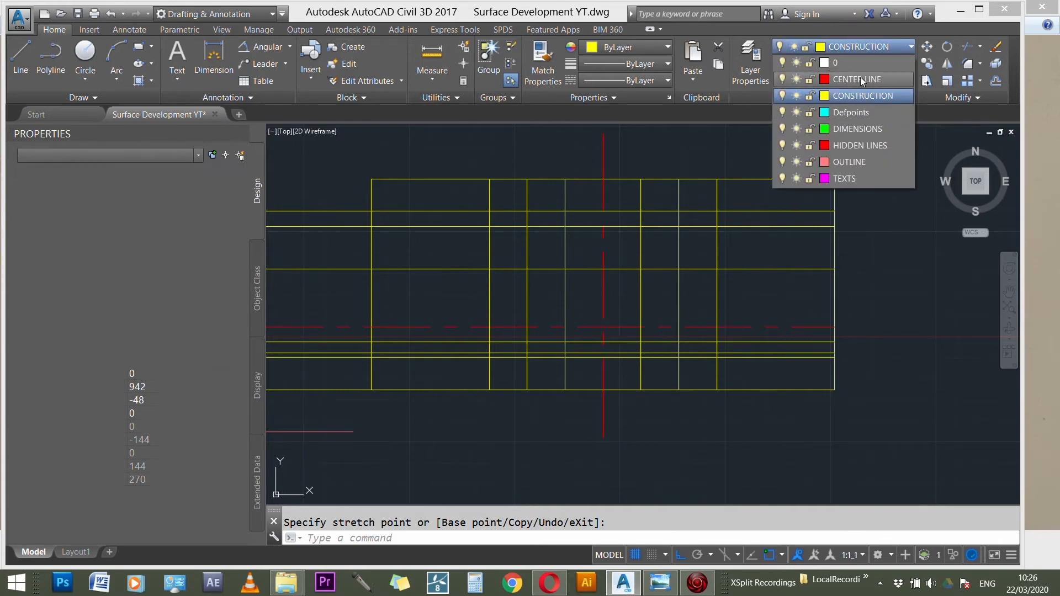
click(860, 79)
key(Escape)
- Delete the two horizontal centre lines running along the upper and lower edges of the plan circle
scroll(722, 267, down, 4)
scroll(722, 267, down, 3)
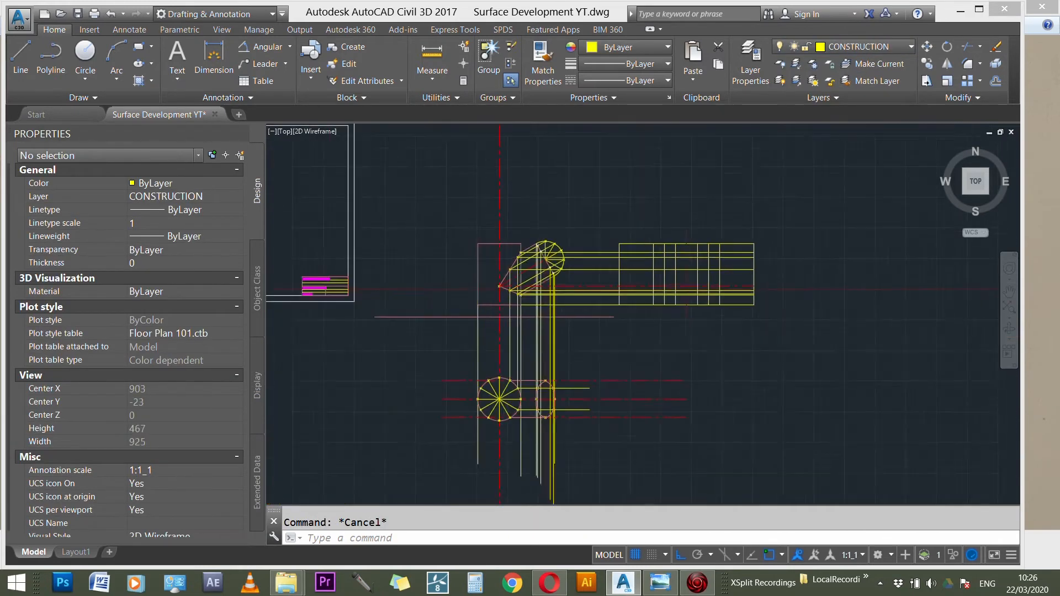
scroll(607, 388, up, 2)
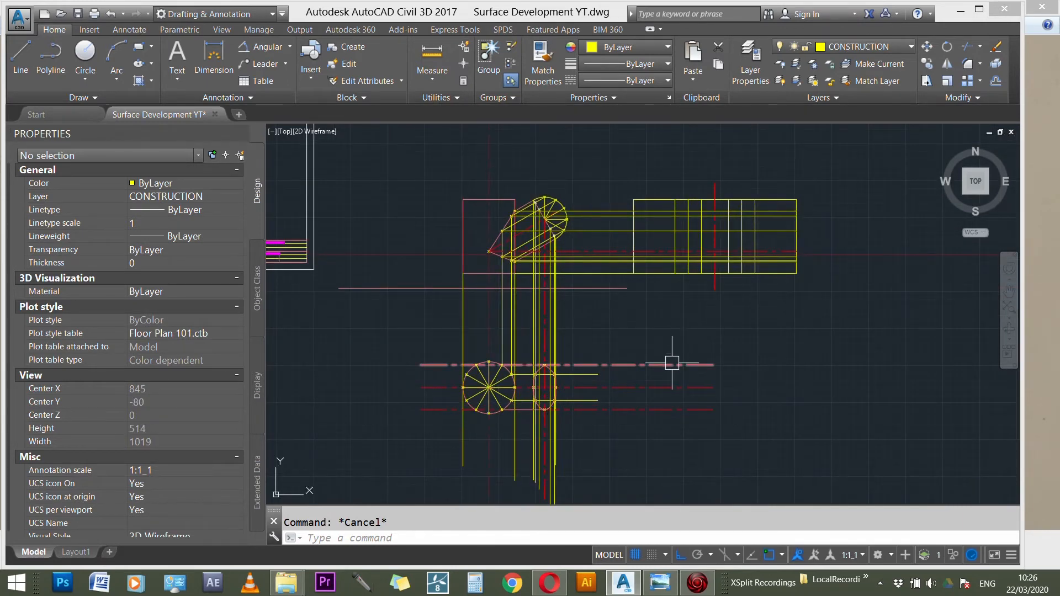
click(672, 363)
key(Delete)
click(679, 411)
key(Delete)
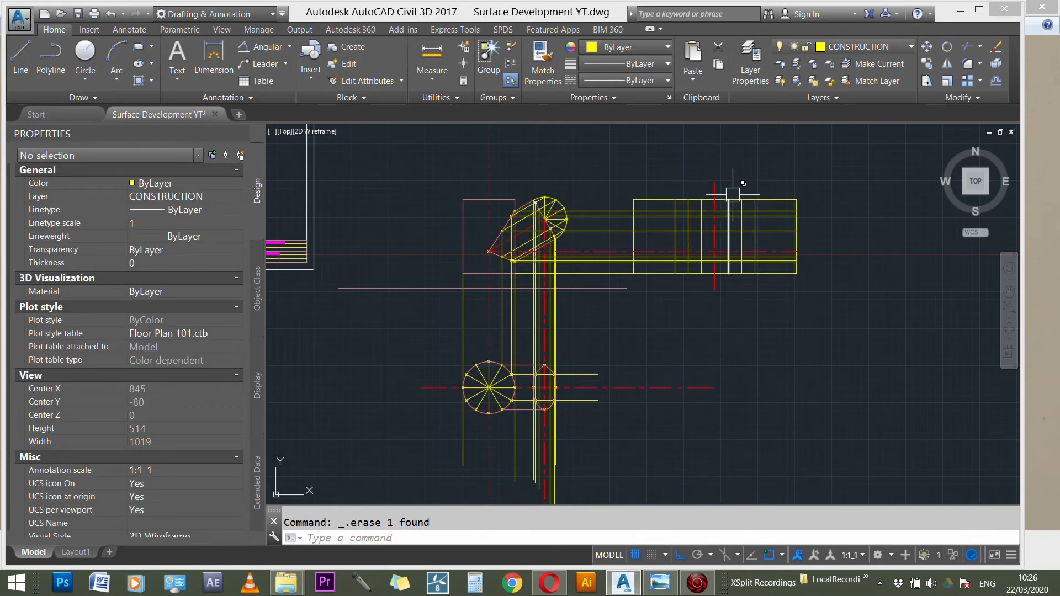
- Examine the development's division lines and the branch's intersection points in the elevation that project across to them
scroll(723, 219, up, 8)
scroll(572, 258, down, 4)
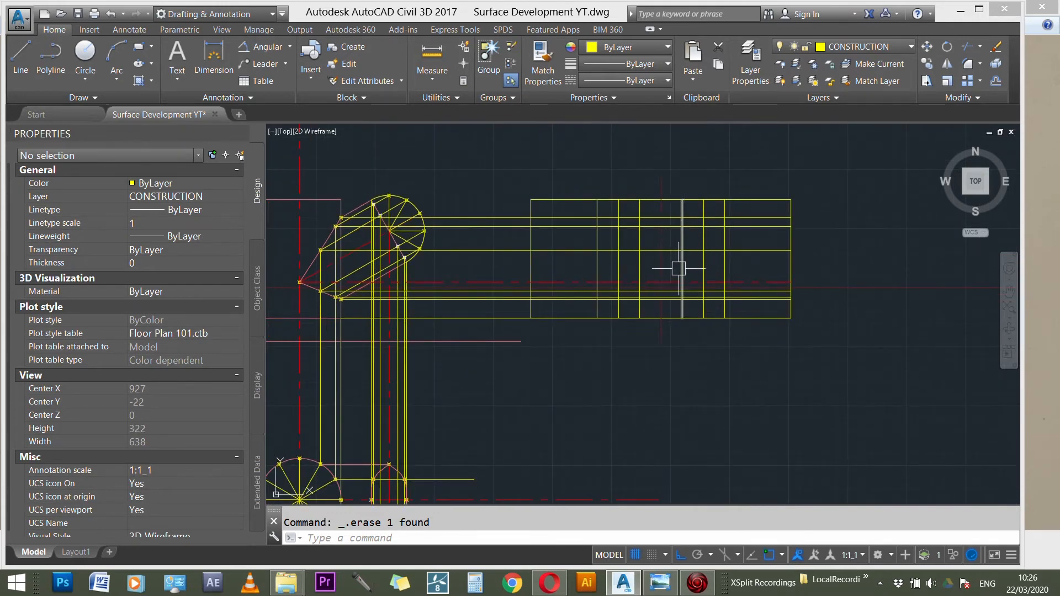
scroll(679, 268, up, 3)
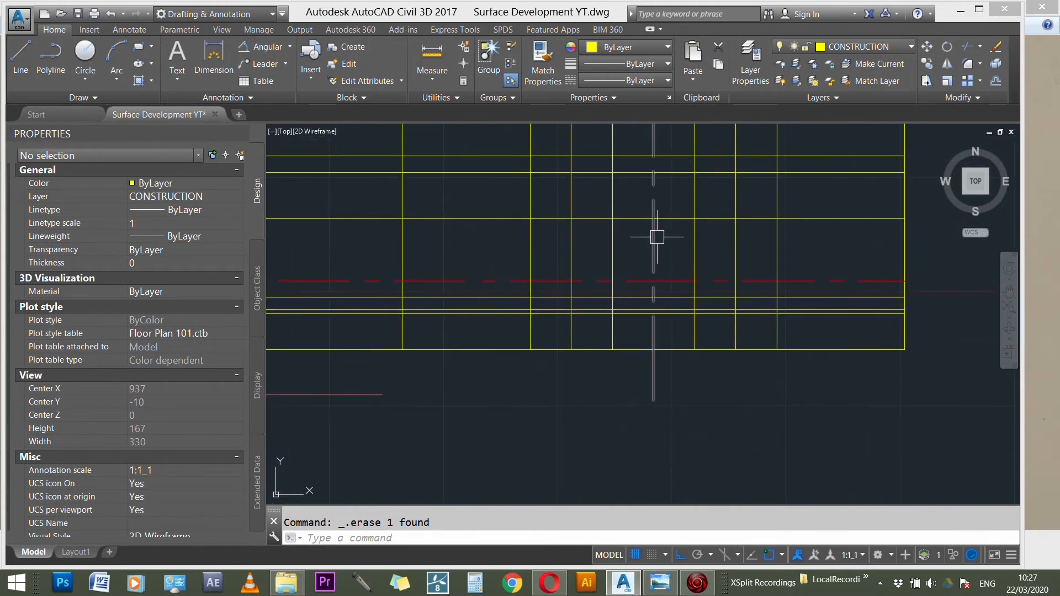
scroll(714, 290, down, 3)
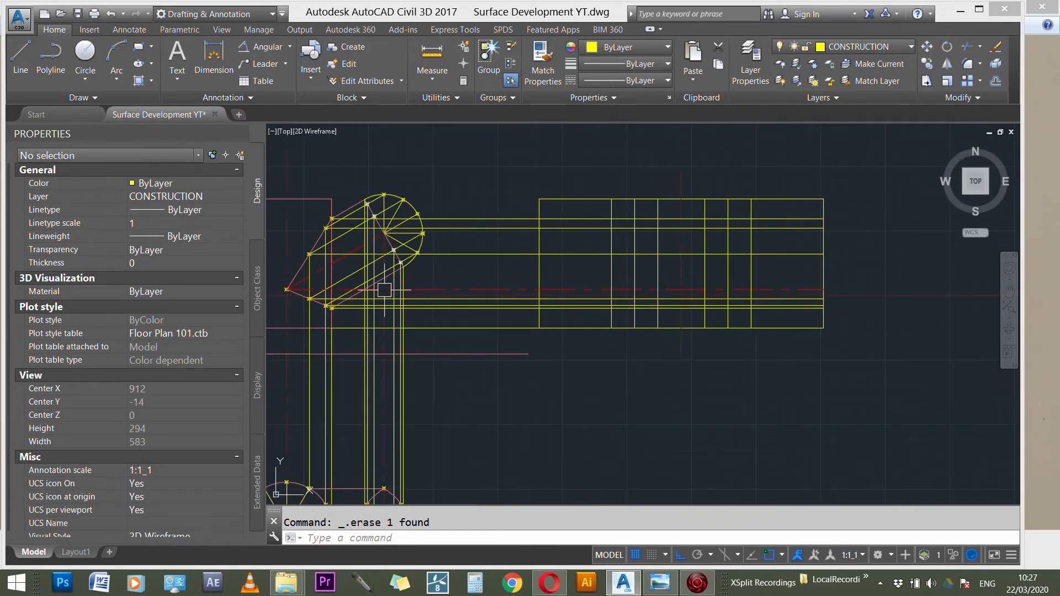
scroll(339, 212, up, 1)
scroll(338, 211, up, 2)
scroll(312, 210, up, 3)
scroll(310, 211, up, 3)
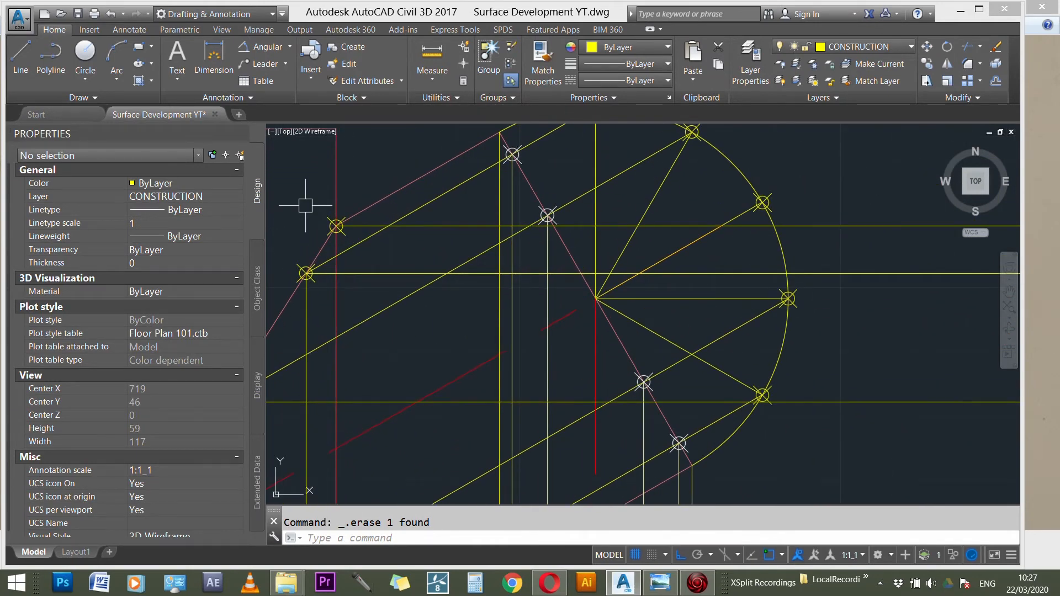
- Trace the projection line from the branch's highest intersection point and place a point where it crosses the development's centre line
click(420, 226)
scroll(327, 253, down, 8)
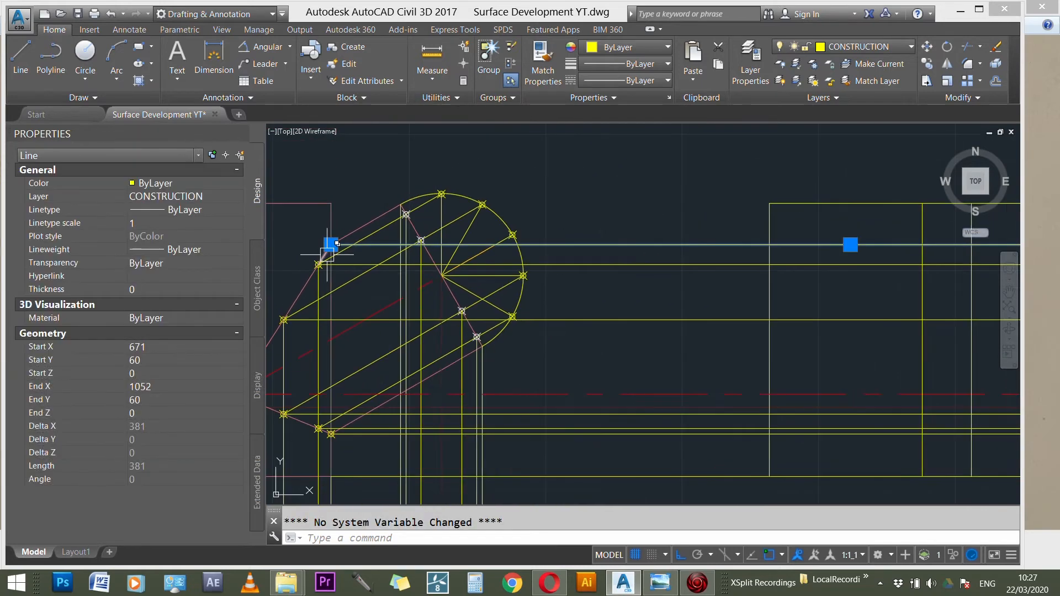
scroll(327, 253, down, 2)
scroll(788, 243, up, 4)
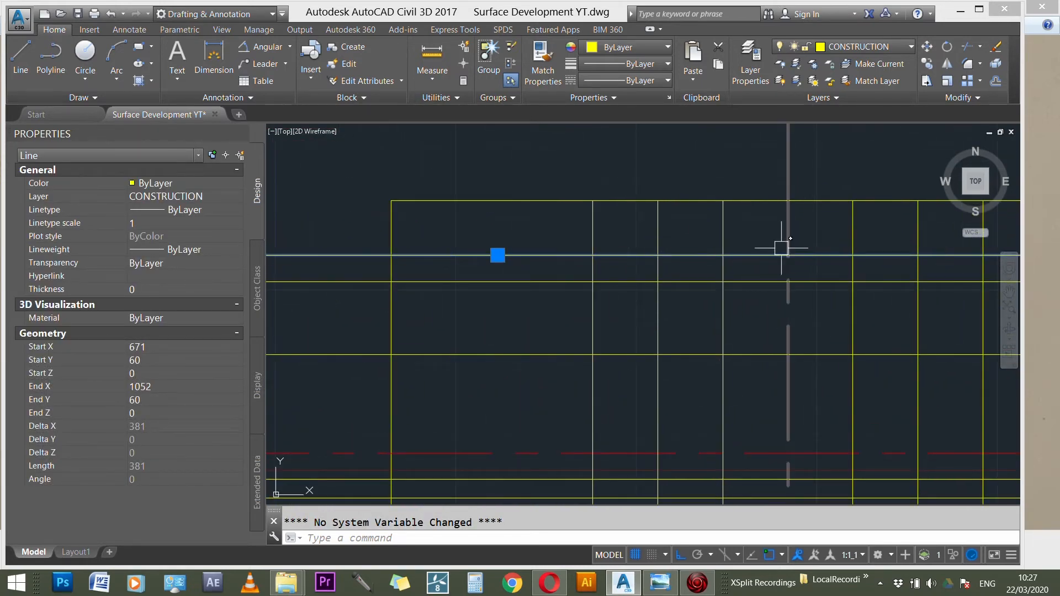
key(Escape)
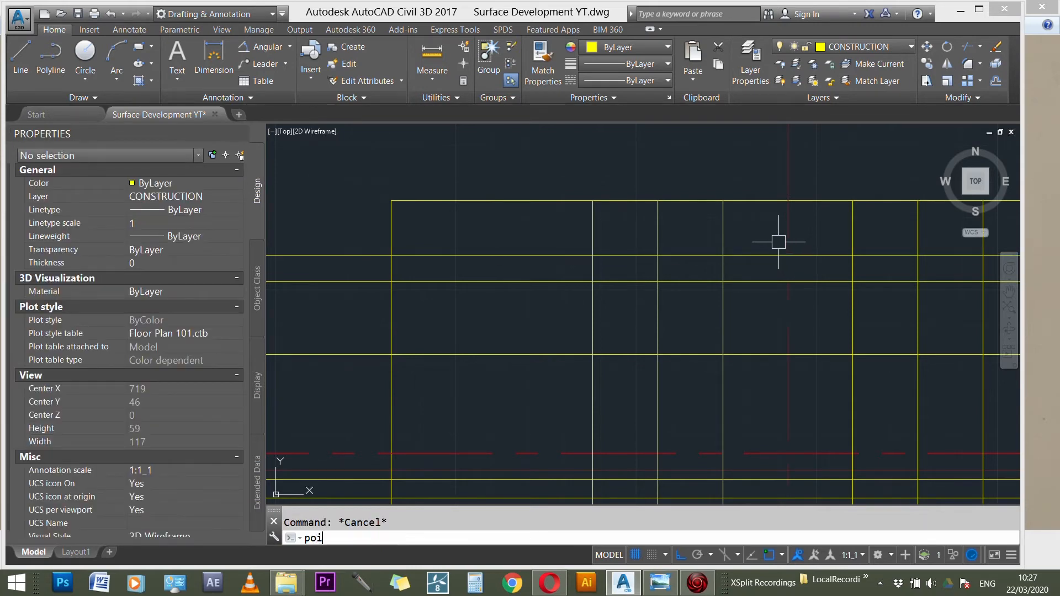
key(Return)
click(787, 255)
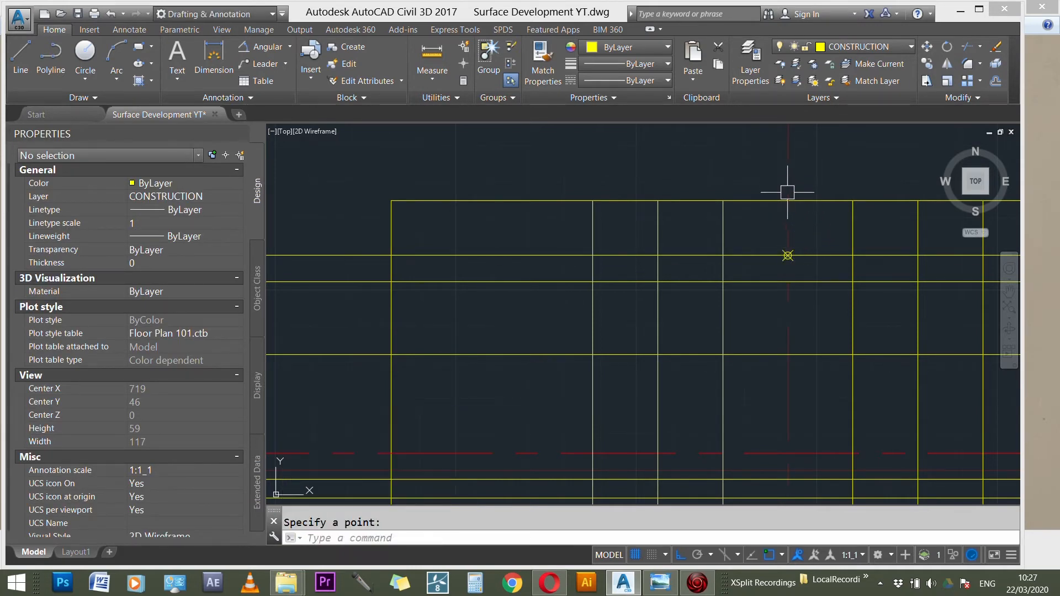
scroll(791, 209, down, 6)
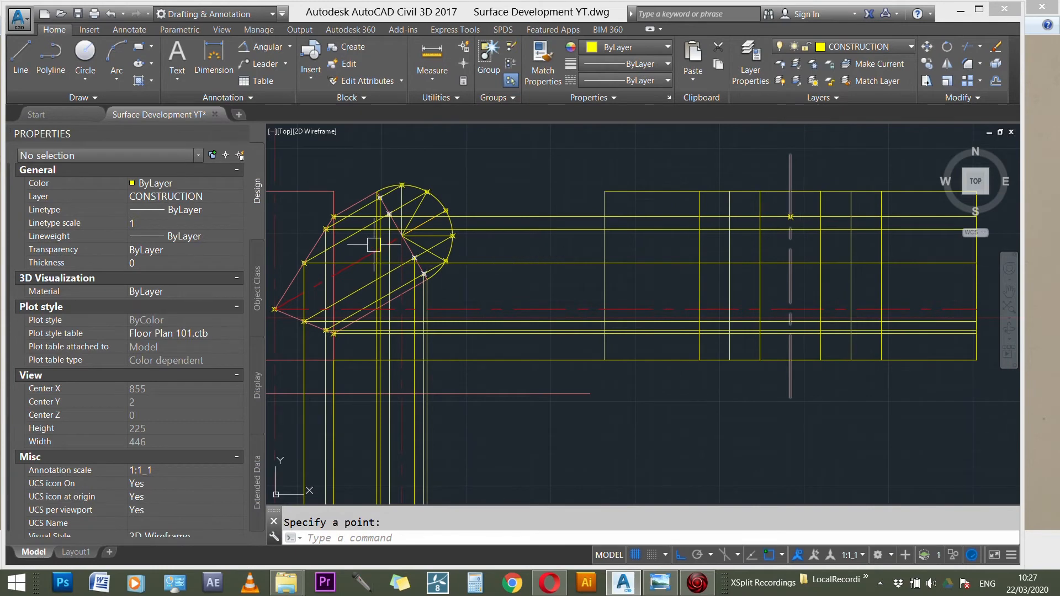
- Place a point where the lowest horizontal projection line crosses the vertical centre line of the rectangular development
scroll(348, 336, up, 4)
click(353, 331)
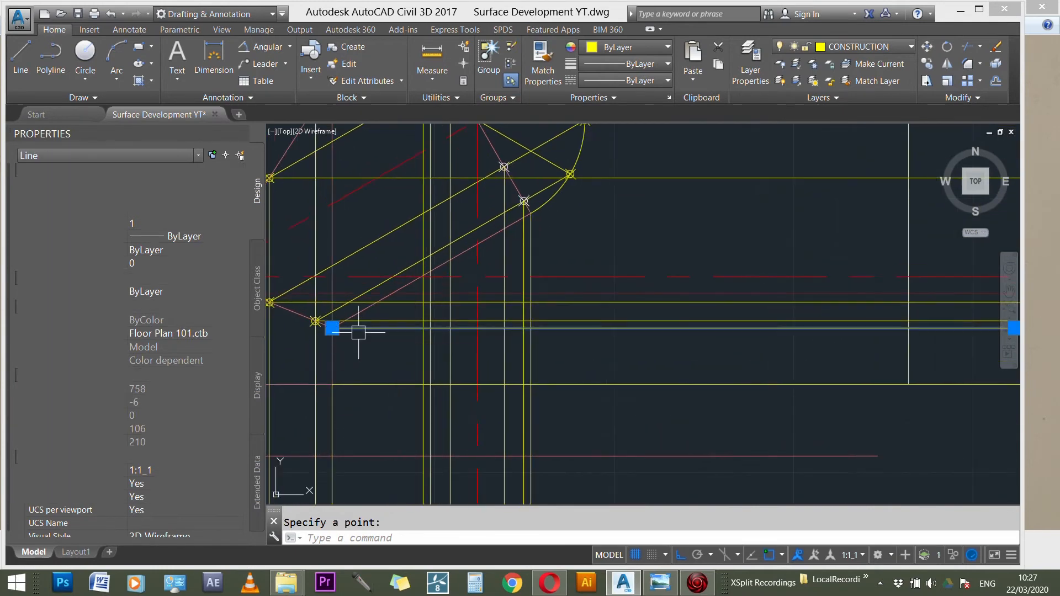
scroll(354, 332, down, 5)
scroll(806, 329, up, 5)
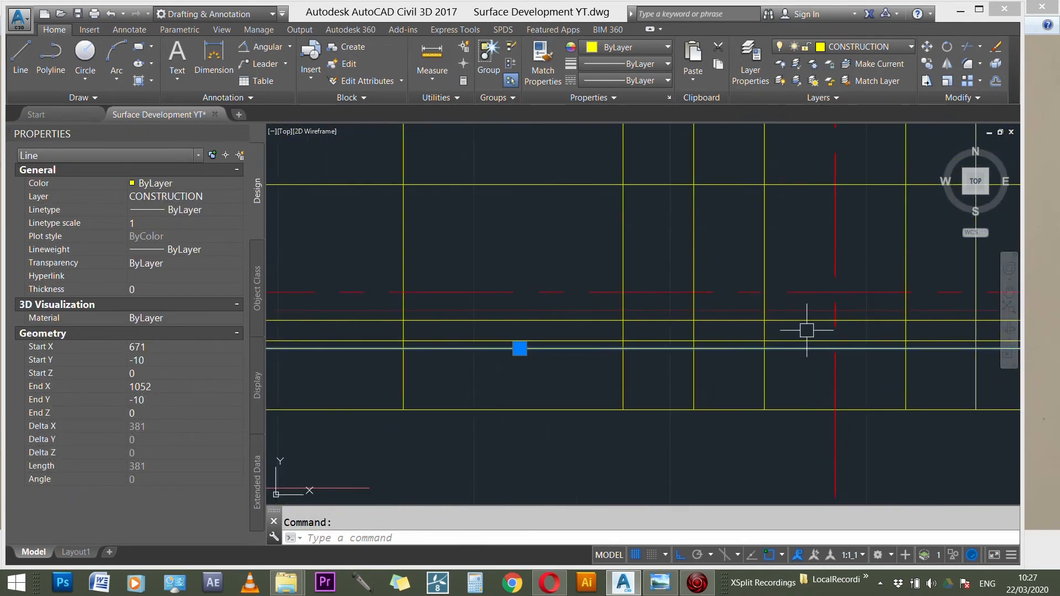
key(Return)
click(835, 351)
scroll(806, 367, down, 4)
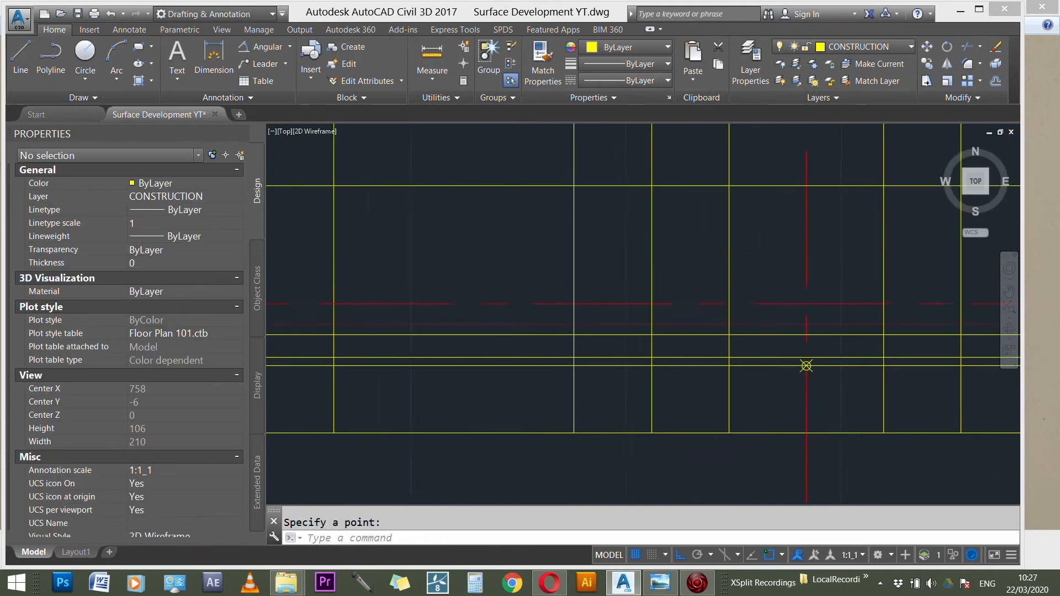
- Place four points where the second- and third-lowest projection lines cross the first and second vertical lines on each side of the vertical centre line
scroll(818, 370, up, 6)
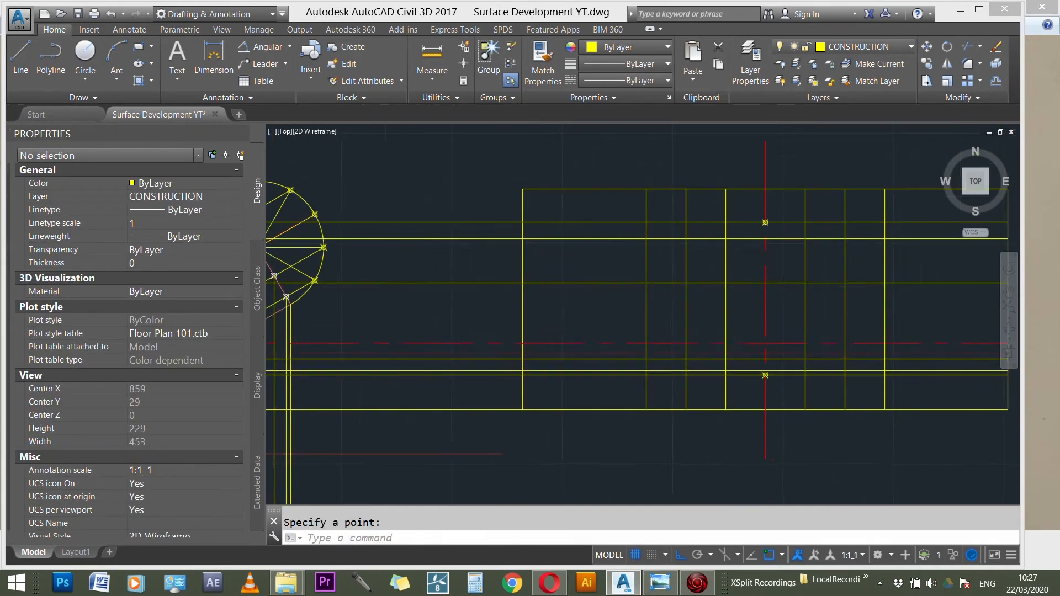
scroll(753, 377, down, 1)
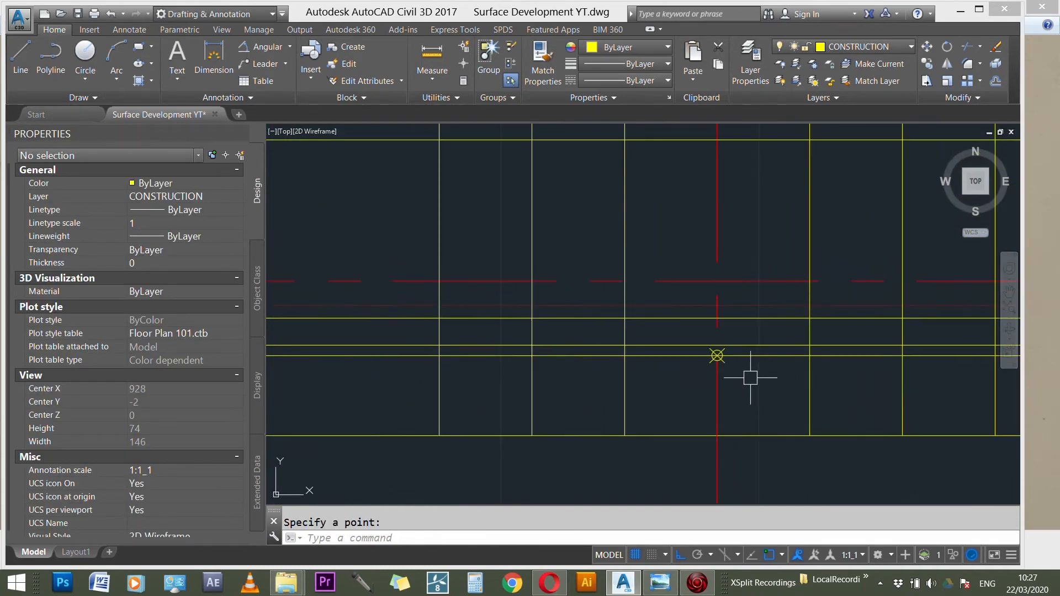
key(Return)
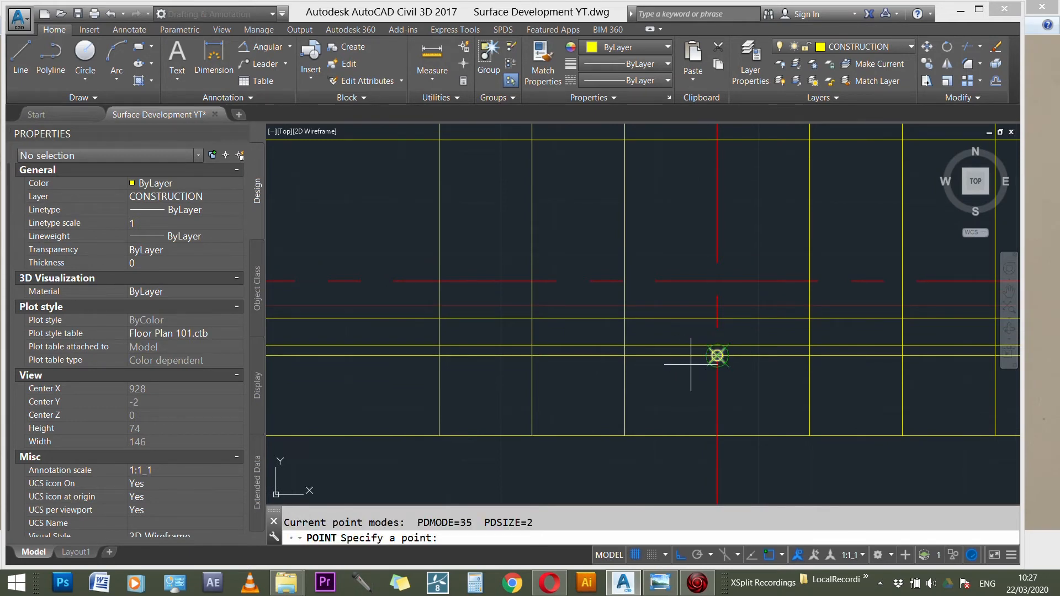
click(625, 345)
key(Return)
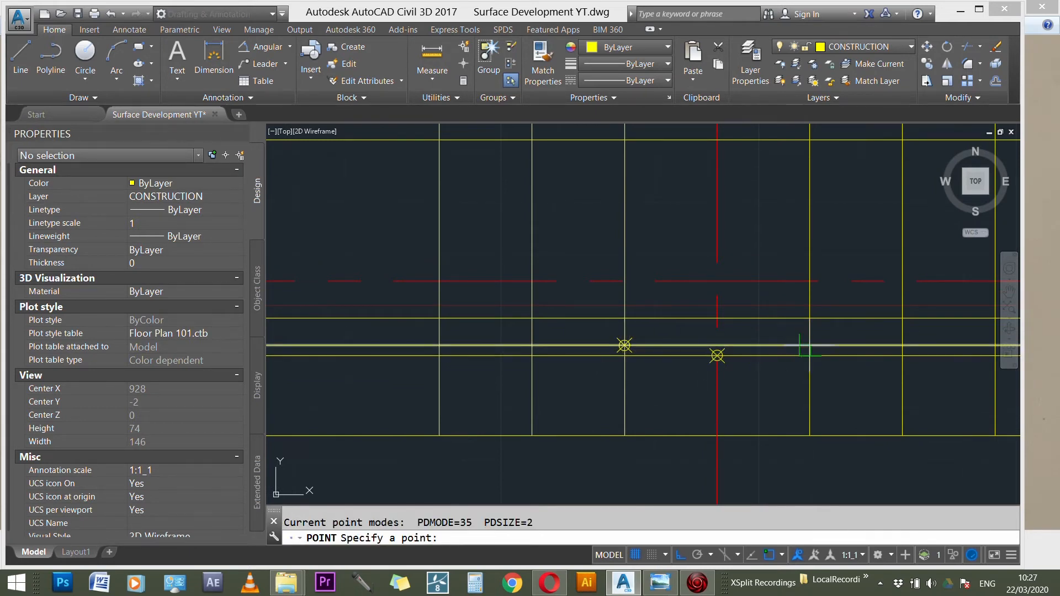
click(809, 345)
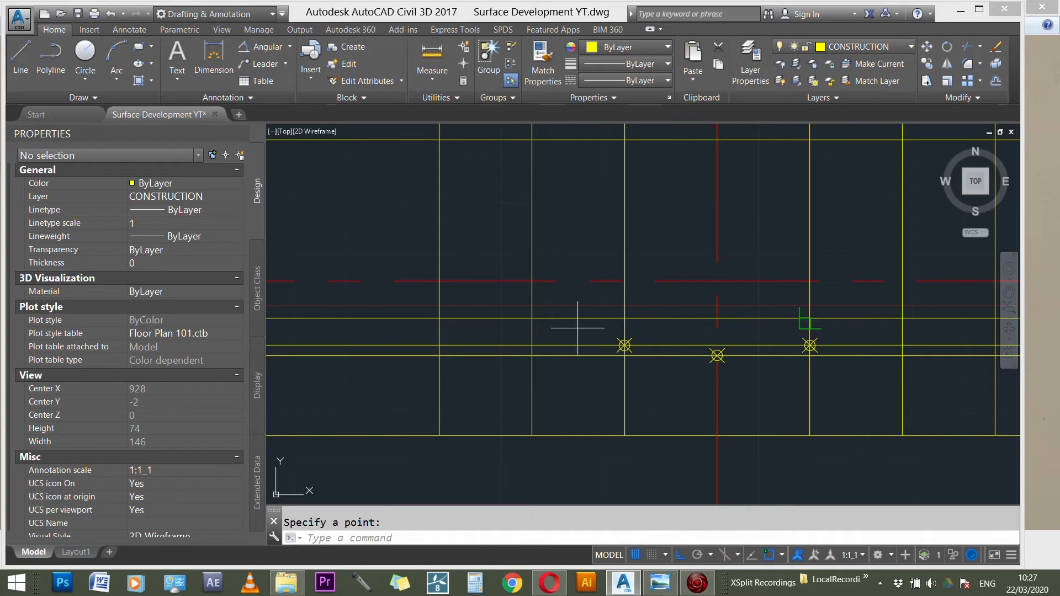
key(Return)
click(531, 318)
key(Return)
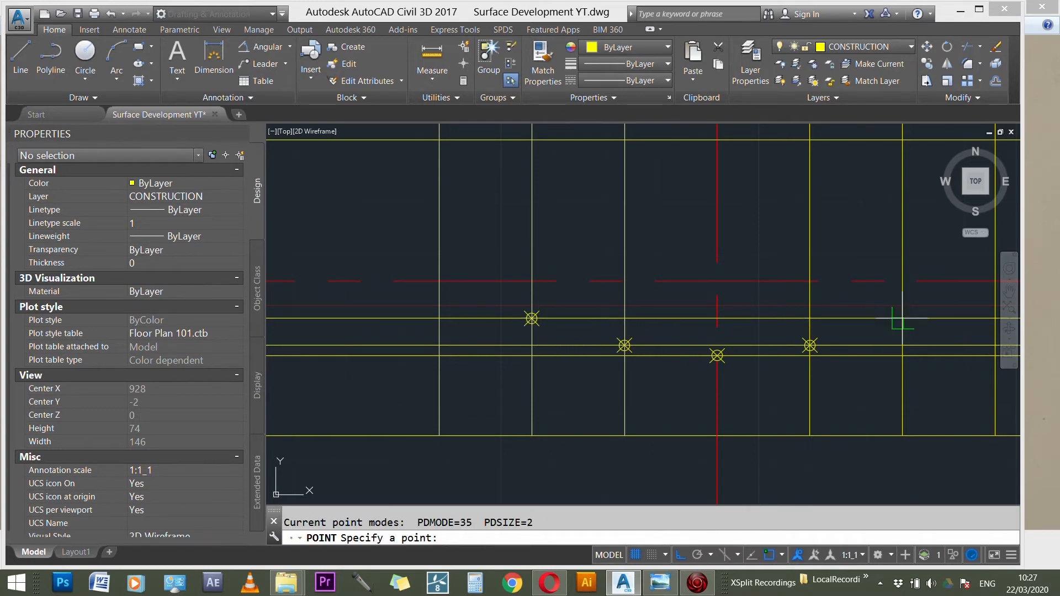
click(902, 318)
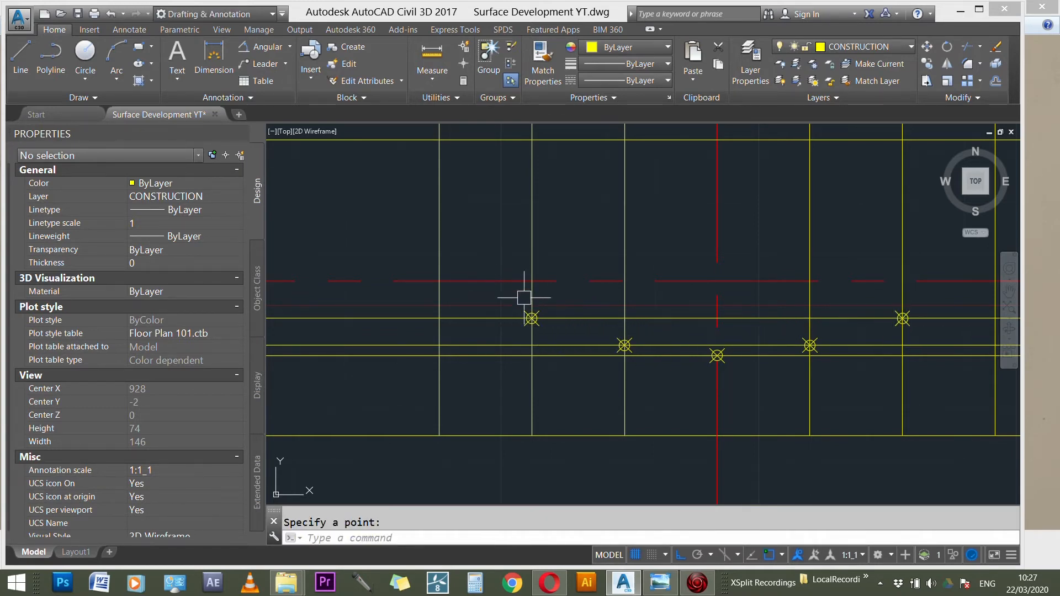
- Place points where the horizontal centre line crosses the third vertical line on each side of the development's vertical centre line
scroll(648, 326, down, 5)
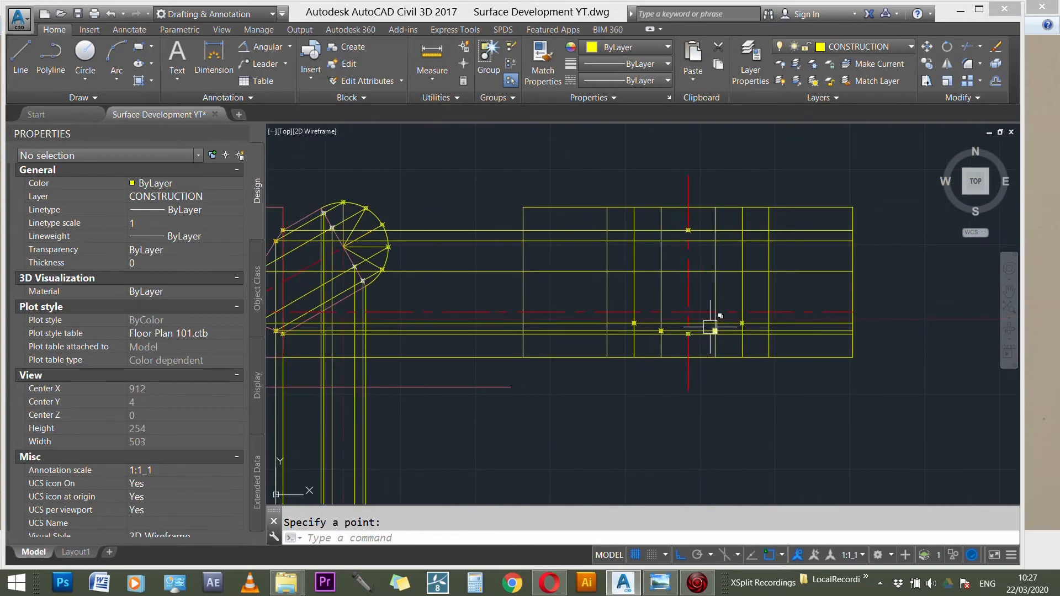
scroll(711, 328, down, 1)
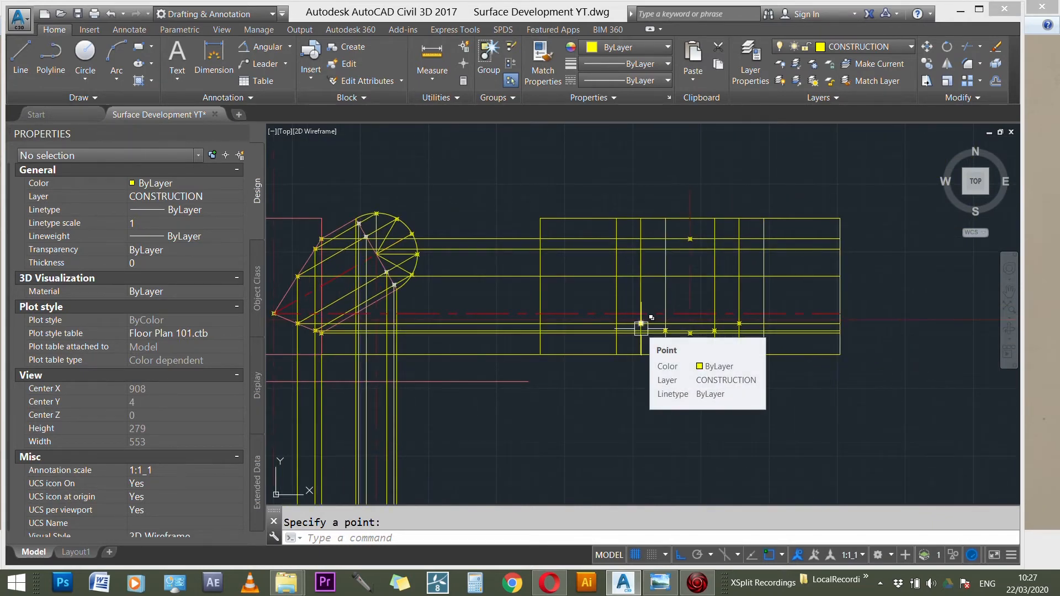
scroll(615, 313, up, 6)
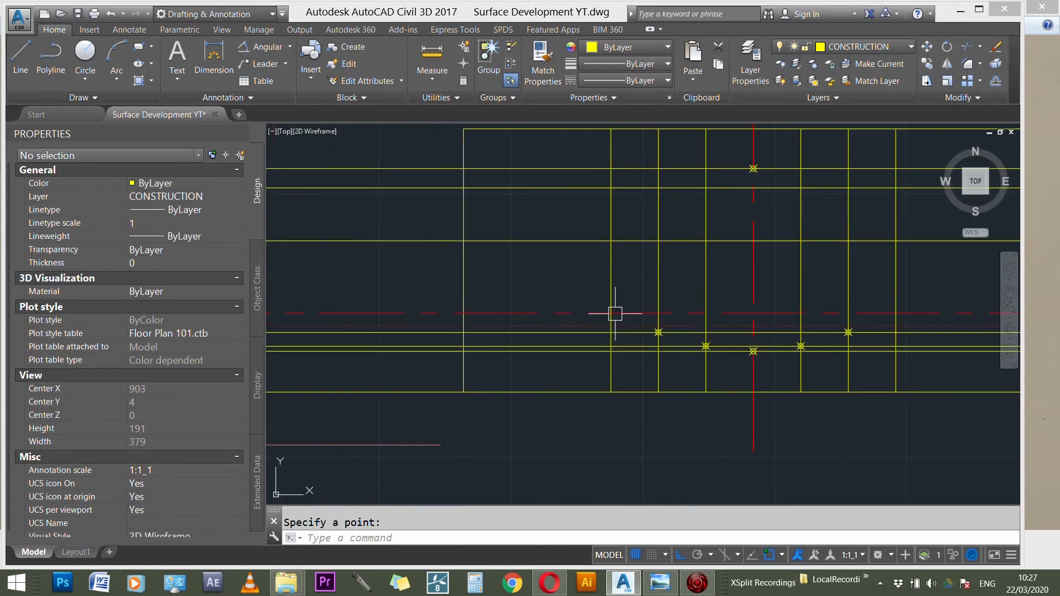
click(602, 313)
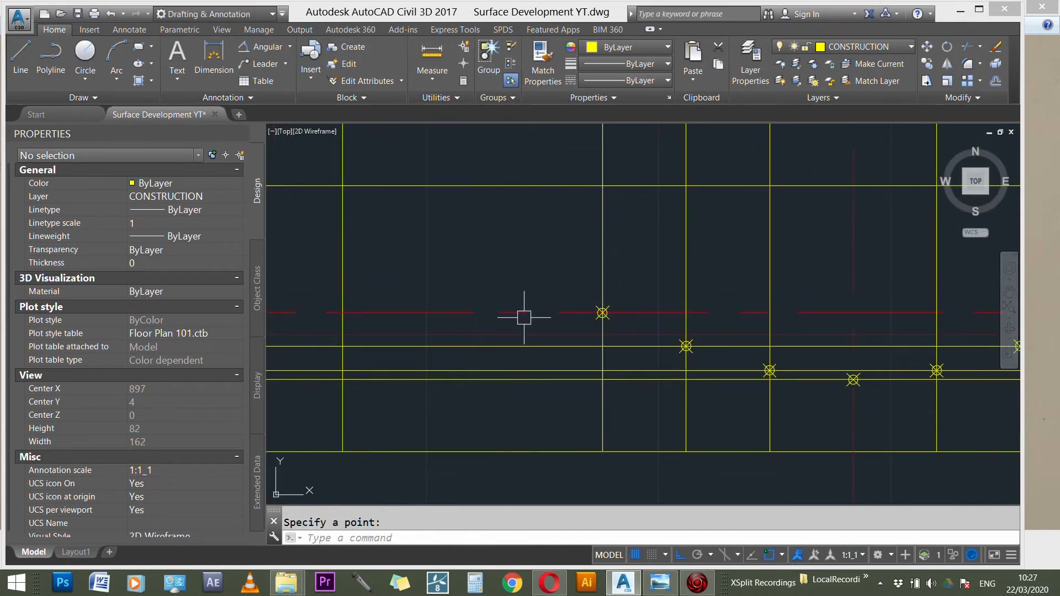
scroll(747, 314, down, 3)
scroll(806, 315, up, 2)
key(Return)
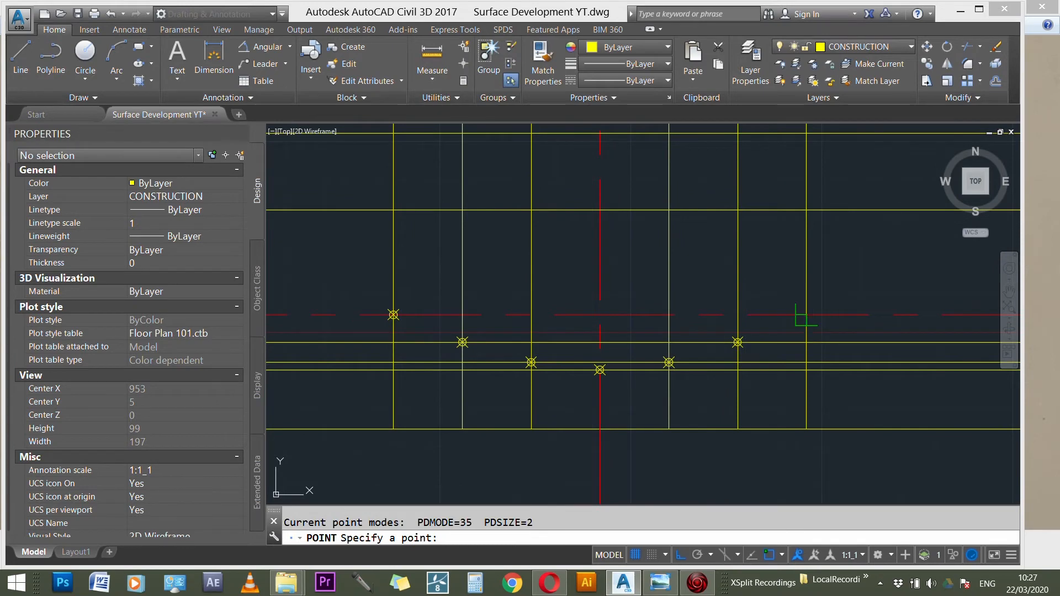
click(806, 315)
scroll(804, 289, down, 2)
scroll(763, 262, up, 1)
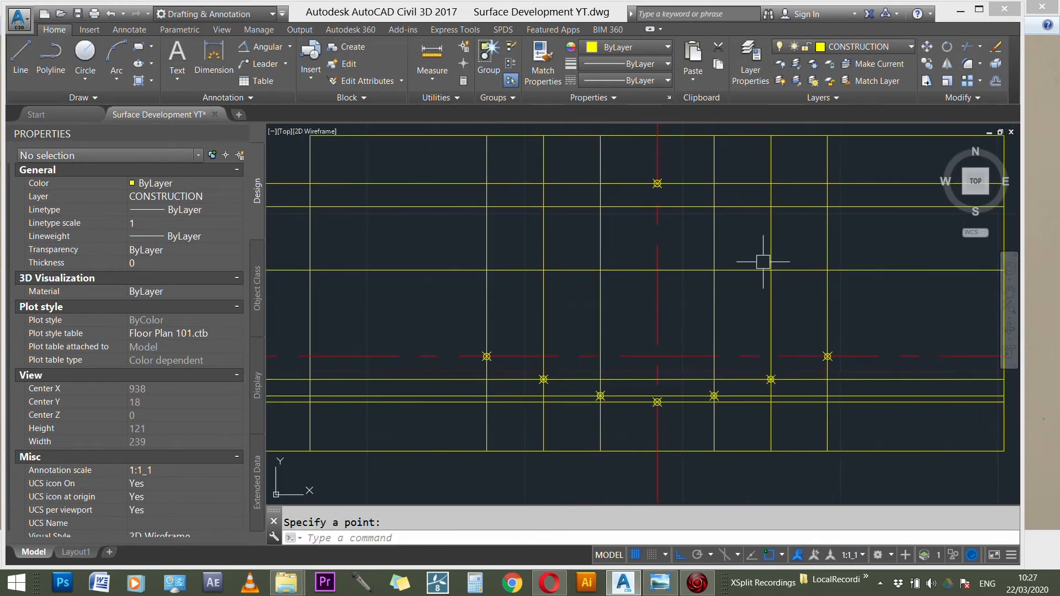
- Place four upper points where the two projection lines below the topmost one cross the matching inner vertical lines on both sides of the vertical centre line
key(Return)
click(771, 269)
key(Return)
click(543, 270)
key(Return)
click(600, 206)
key(Return)
click(714, 206)
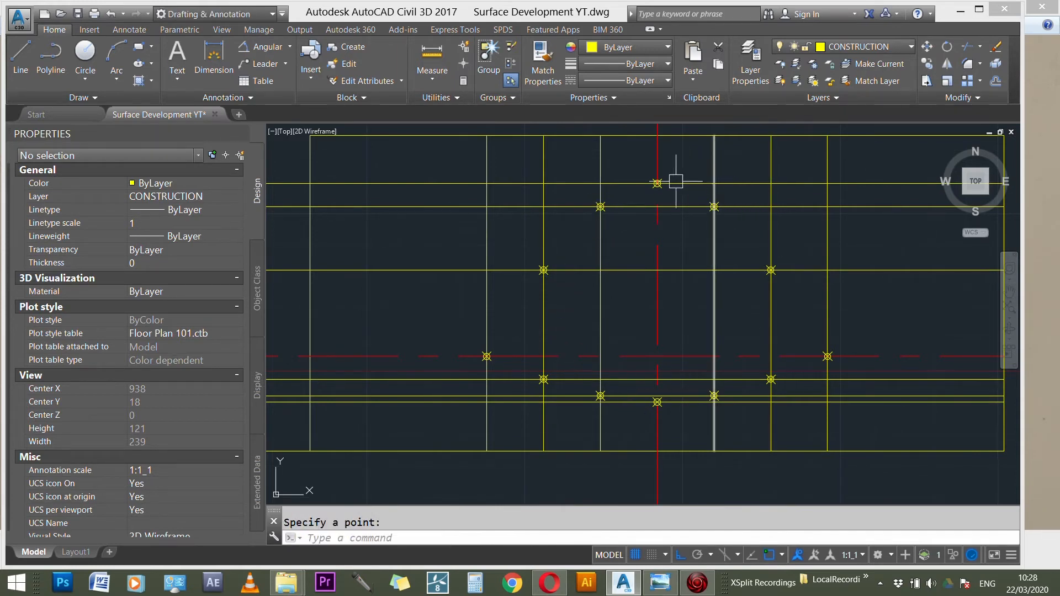
- Make OUTLINE the current layer
click(878, 48)
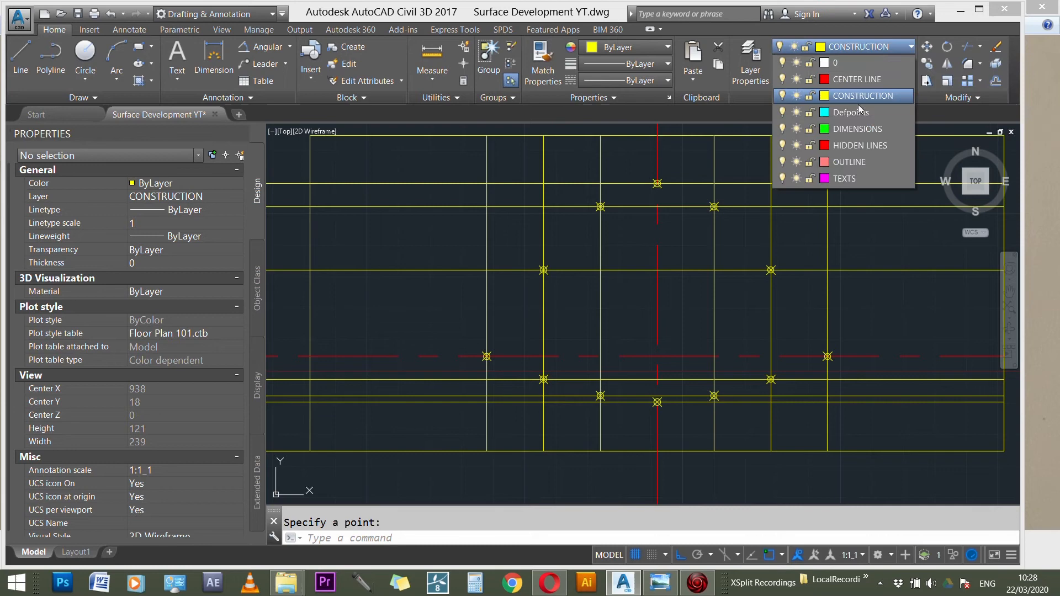
click(846, 162)
key(Escape)
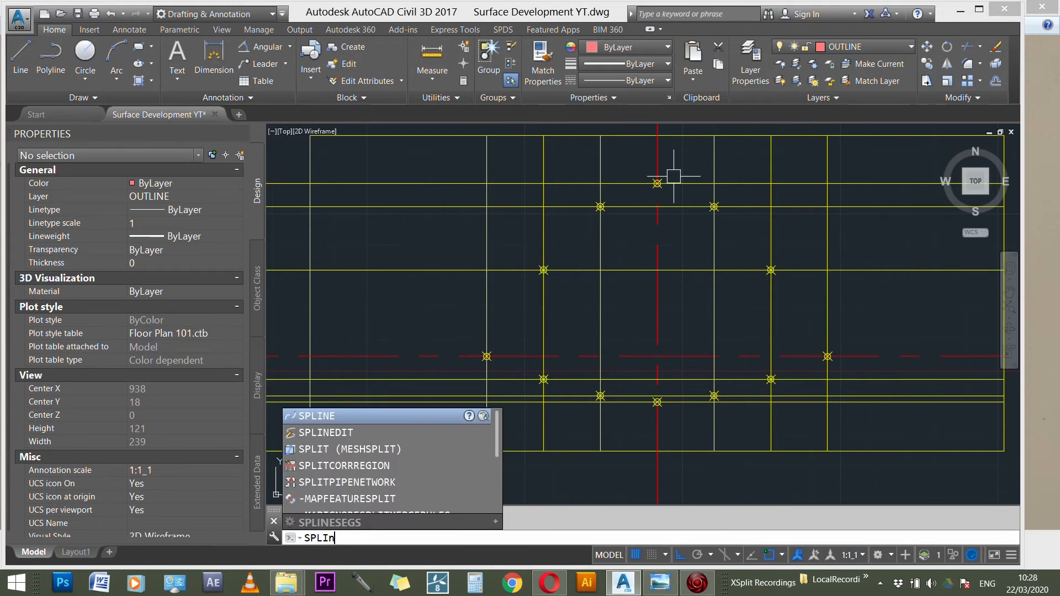
- Start a fit spline at the topmost development point and run it through the upper-left points to the leftmost point on the centre line
key(Return)
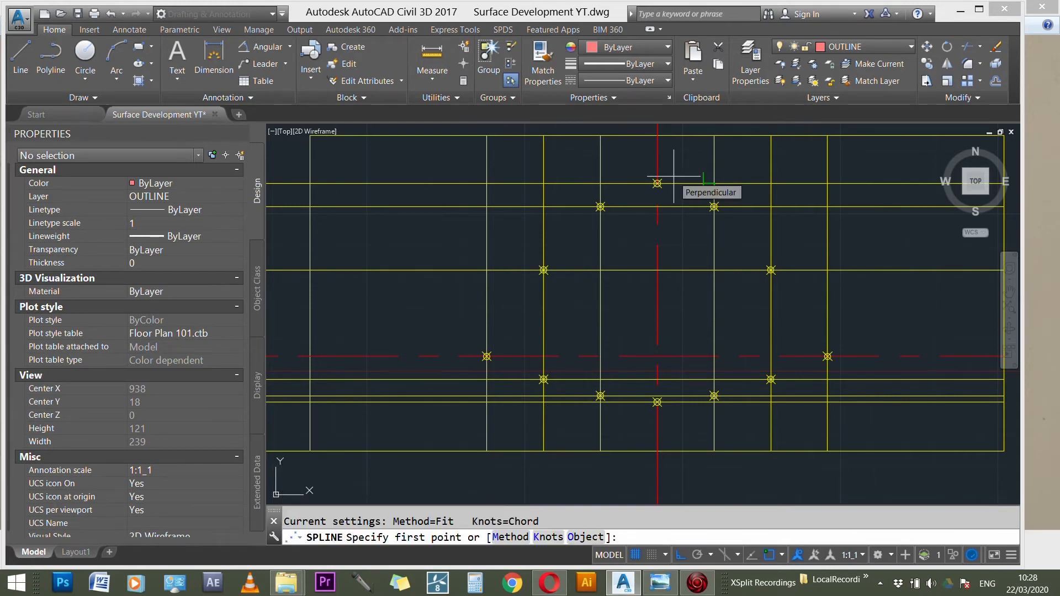
scroll(712, 276, down, 4)
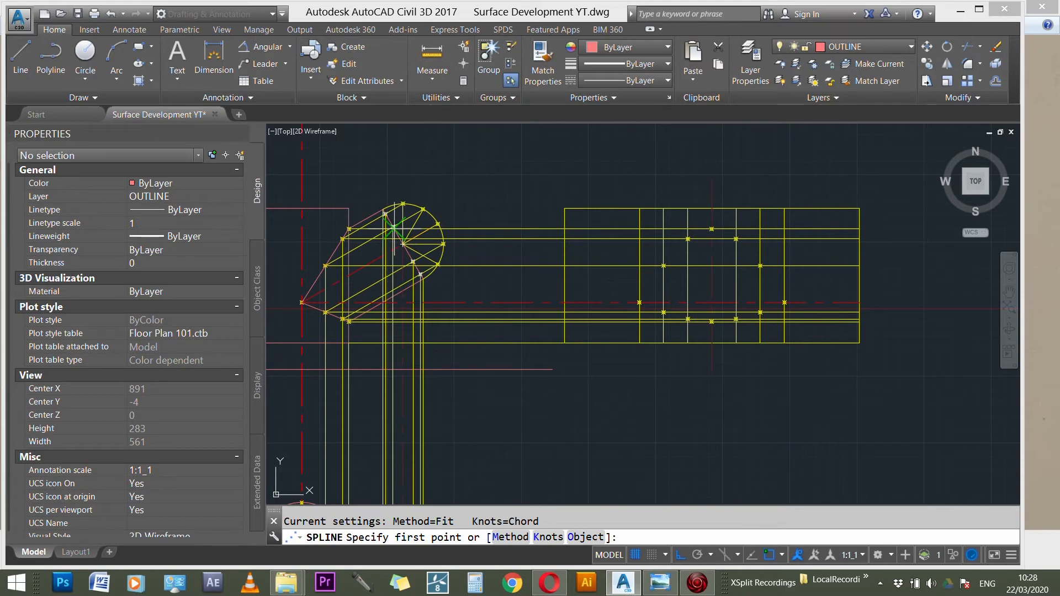
scroll(403, 228, up, 1)
scroll(389, 230, up, 2)
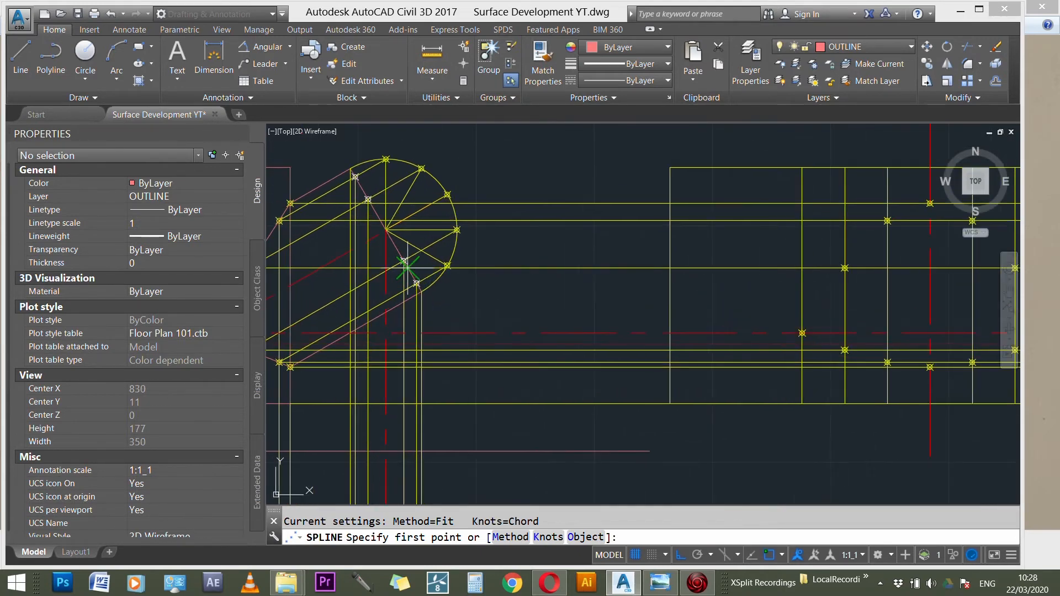
scroll(395, 248, down, 6)
scroll(693, 228, up, 7)
click(701, 218)
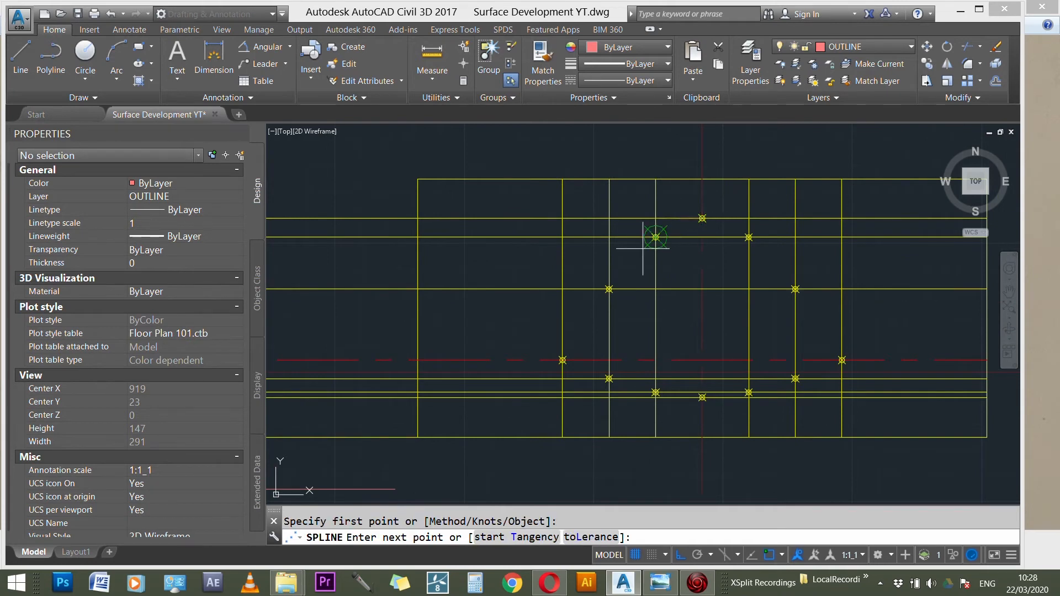
click(656, 237)
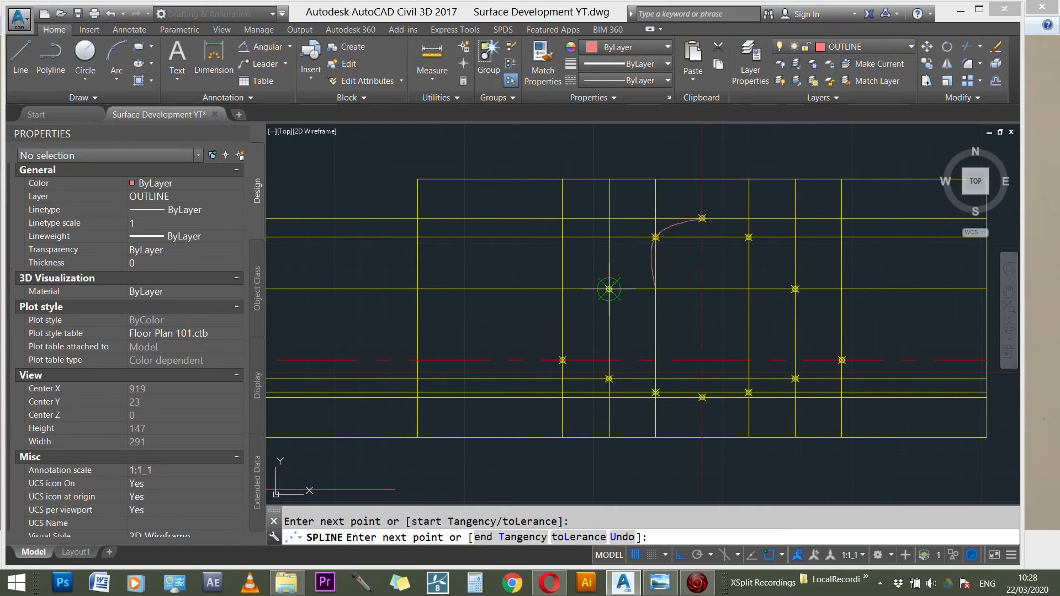
click(609, 289)
click(562, 360)
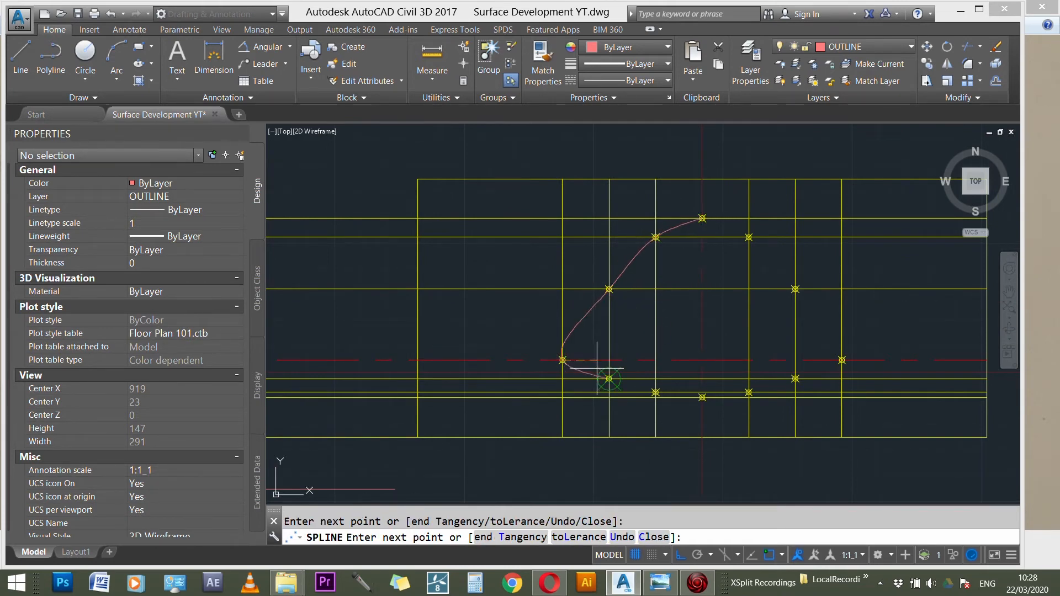
- Continue the spline through the two lower-left points to the lowest point on the vertical centre line
scroll(607, 370, up, 3)
click(608, 389)
click(706, 418)
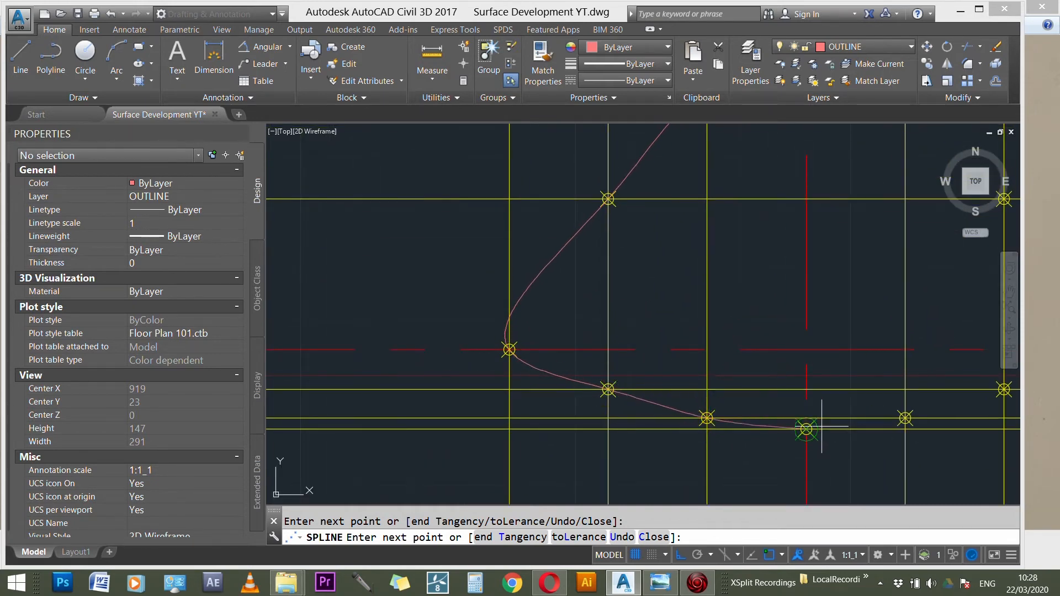
click(806, 429)
scroll(717, 375, down, 2)
scroll(765, 377, up, 3)
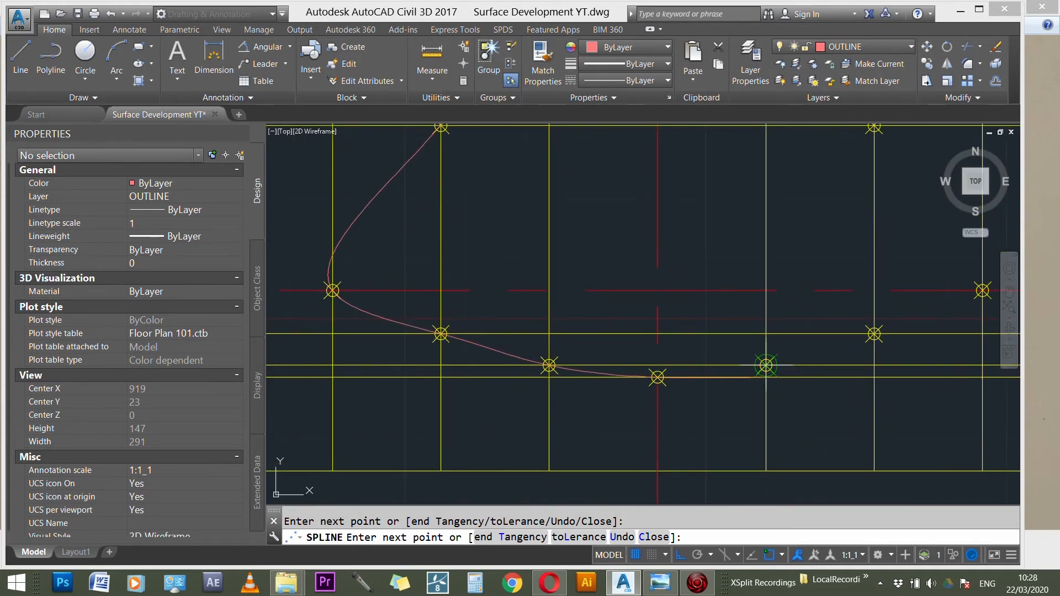
- Carry the spline through the two lower-right points and the rightmost point up to the first upper-right point
click(765, 366)
click(874, 334)
scroll(715, 360, down, 3)
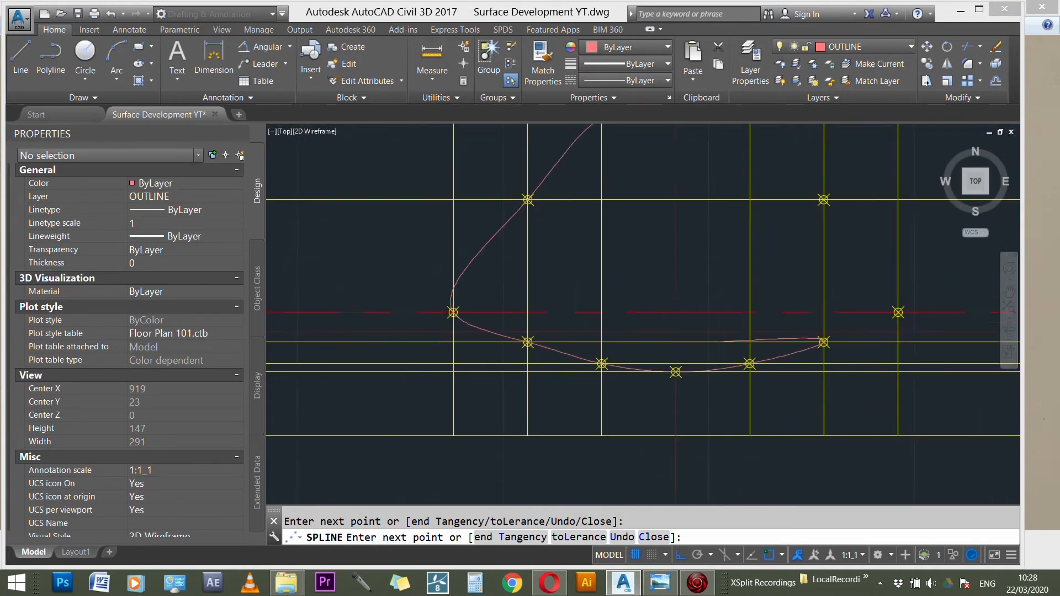
scroll(840, 327, up, 3)
click(823, 341)
click(716, 177)
- Close the hole outline by taking the spline through the last upper-right point back to the topmost point and finishing it
scroll(773, 265, down, 2)
scroll(713, 210, up, 2)
click(725, 213)
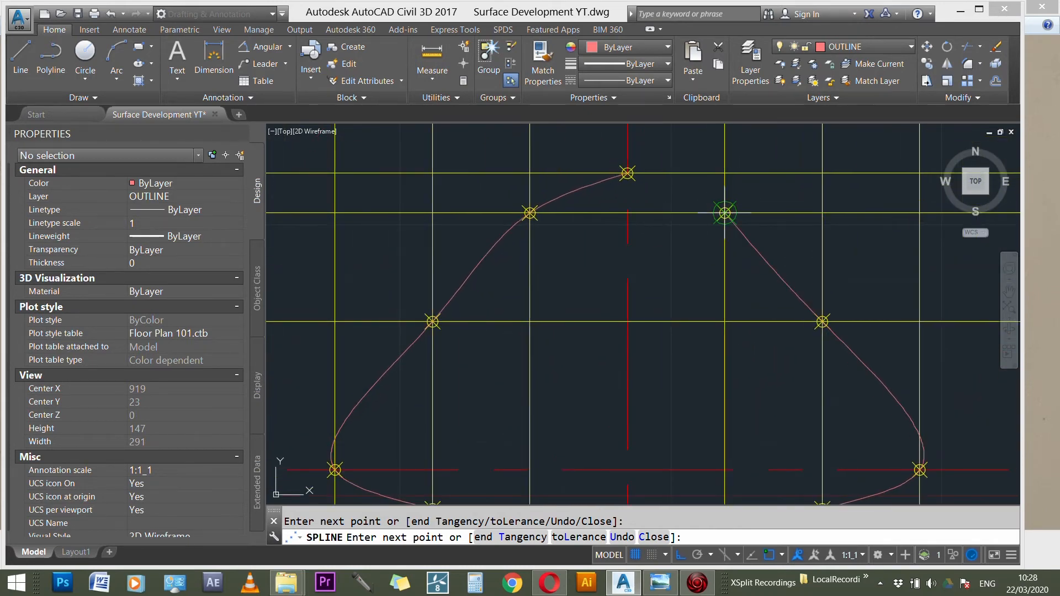
click(627, 173)
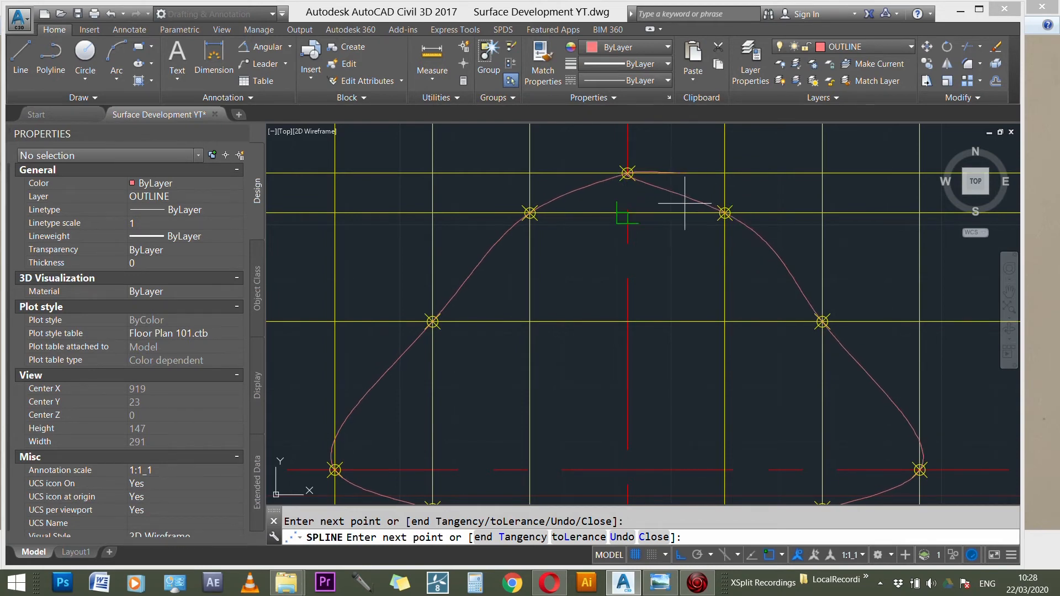
scroll(635, 199, down, 2)
key(Return)
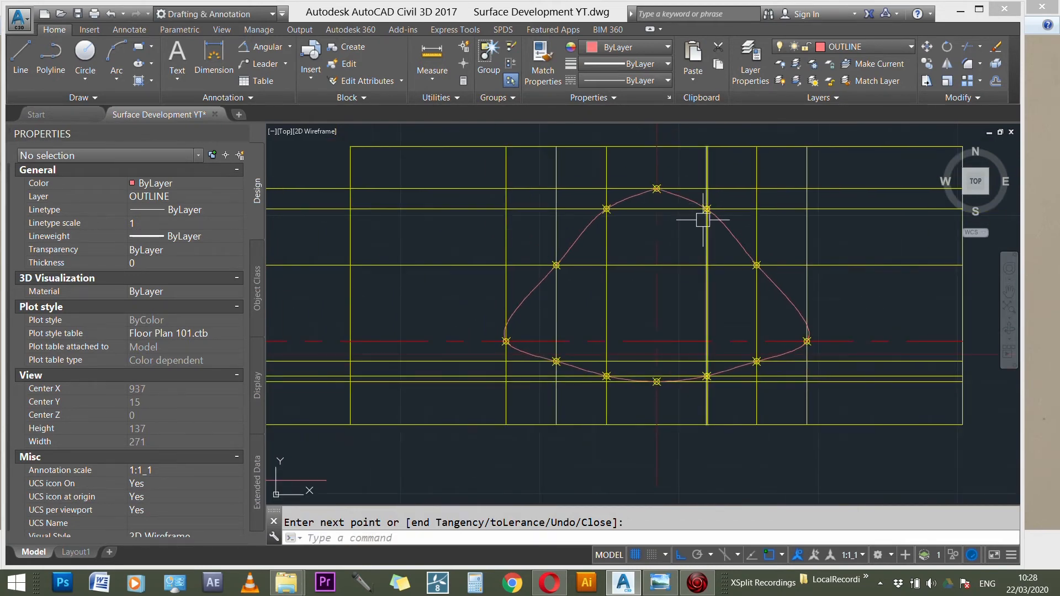
- Select four segments of the V-shaped intersection line in the front view and compare them with the hole outline in the development
scroll(766, 254, down, 4)
scroll(414, 229, up, 3)
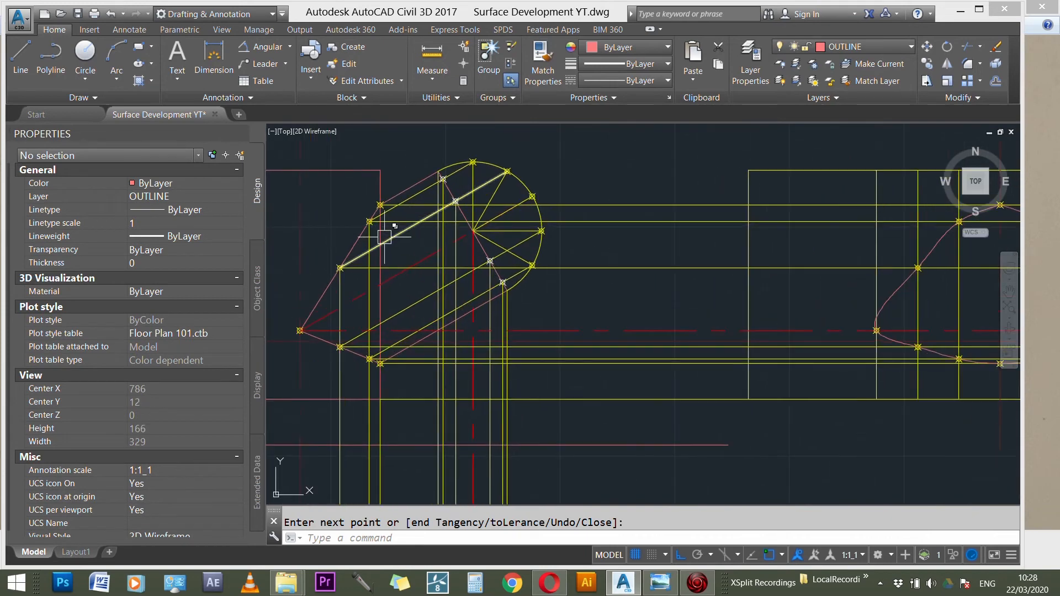
click(386, 246)
click(319, 298)
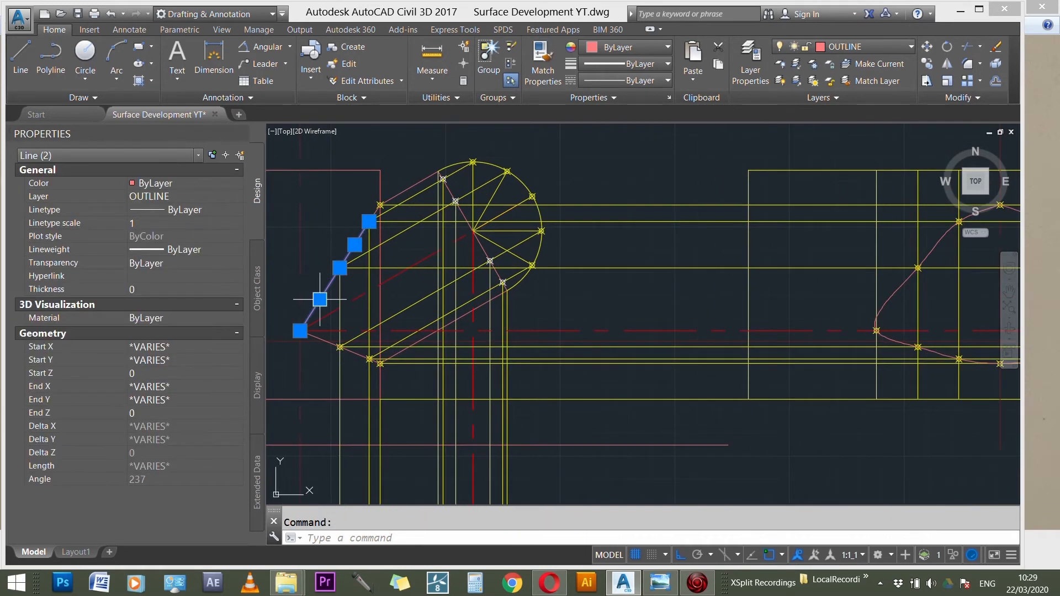
click(320, 338)
click(367, 360)
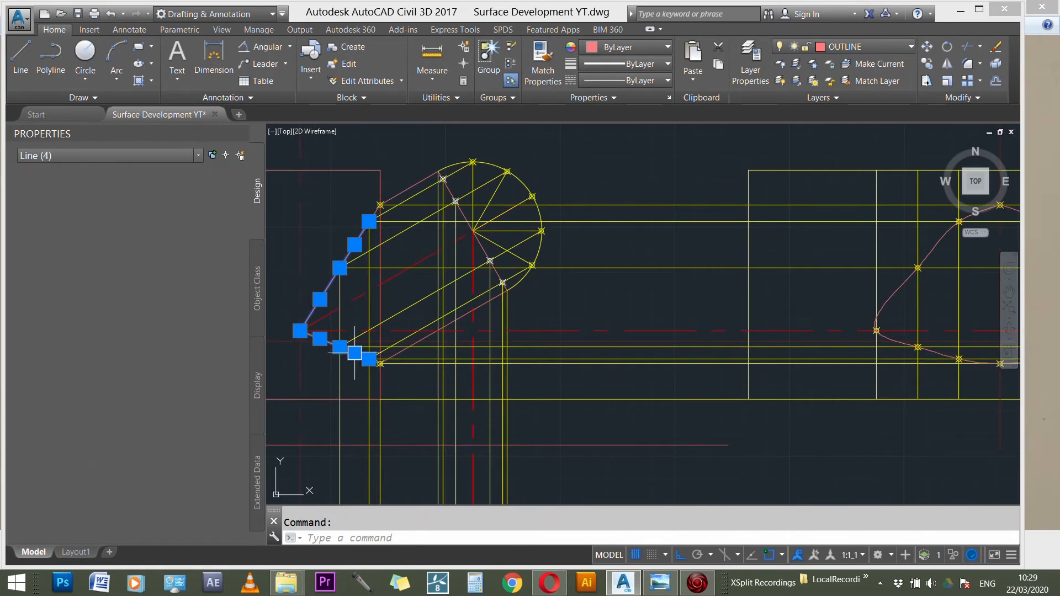
scroll(382, 269, down, 3)
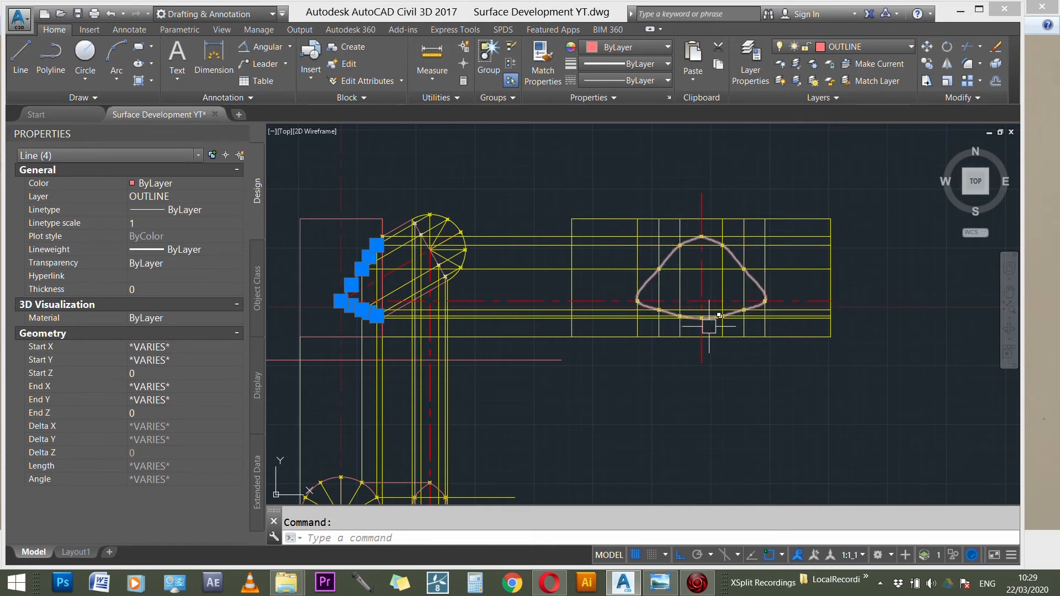
- Select the hole outline in the development and one upper segment of the V-shaped intersection line in turn to compare them
click(752, 276)
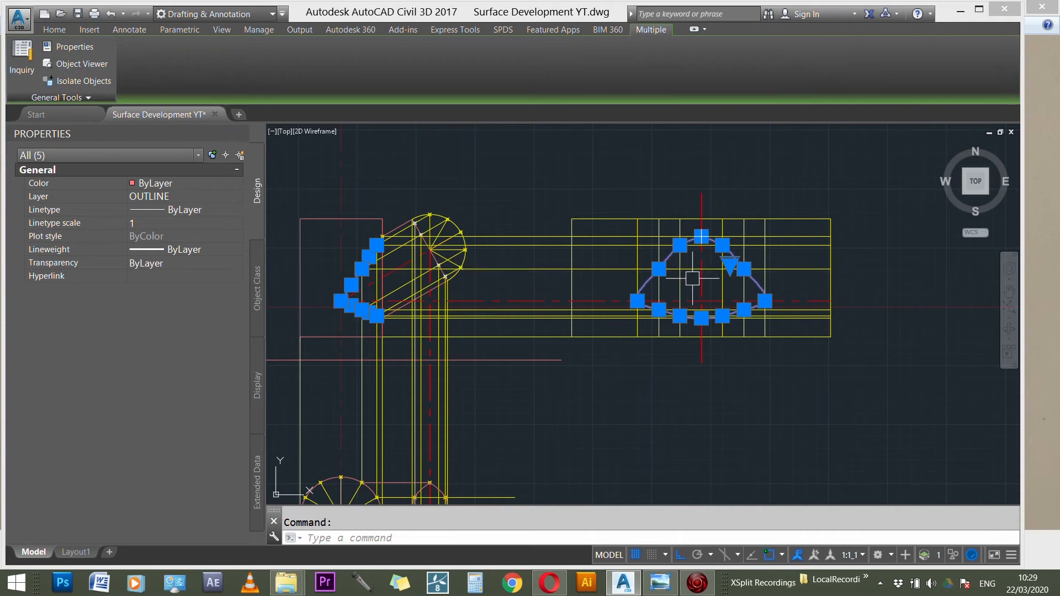
key(Escape)
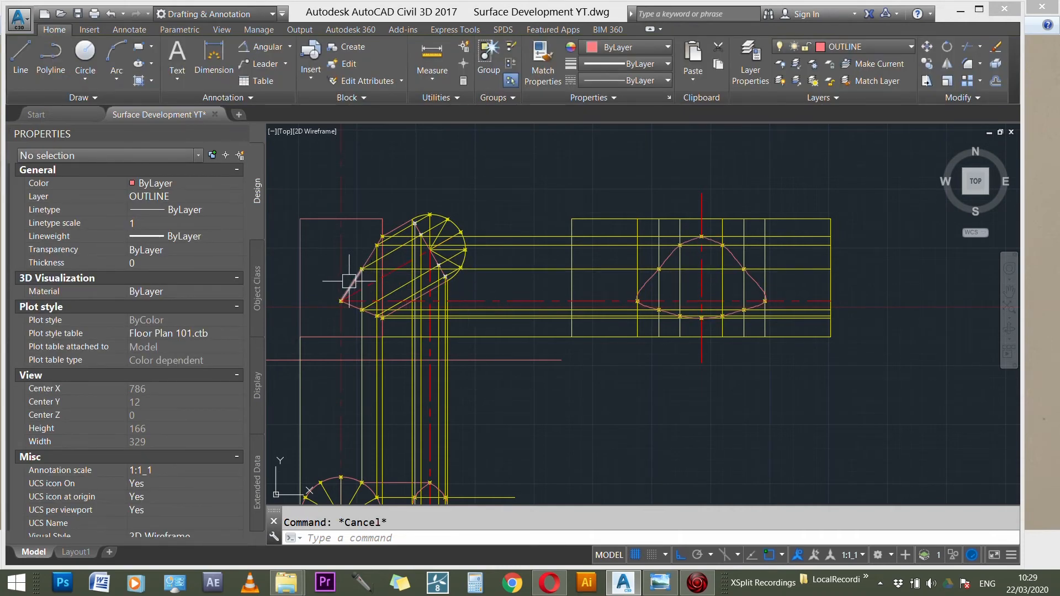
click(355, 279)
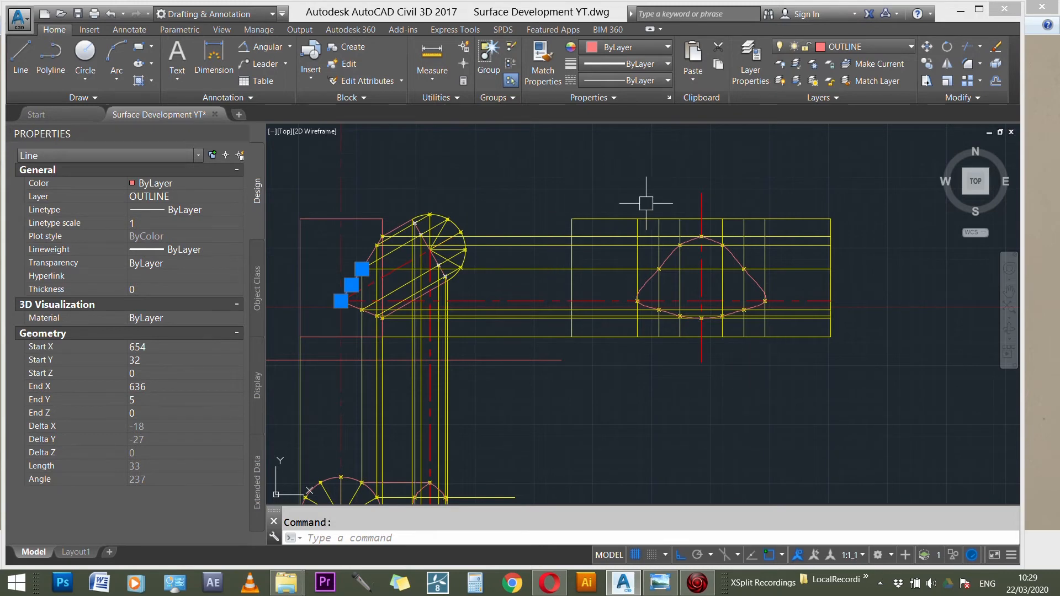
key(Escape)
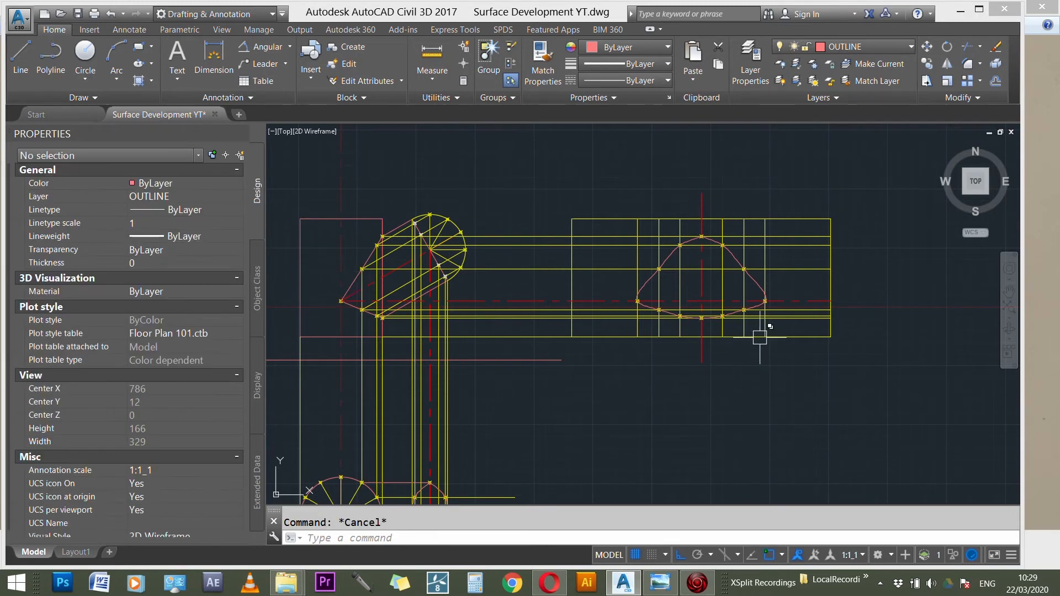
- Move the four border lines of the development rectangle to the OUTLINE layer
click(831, 284)
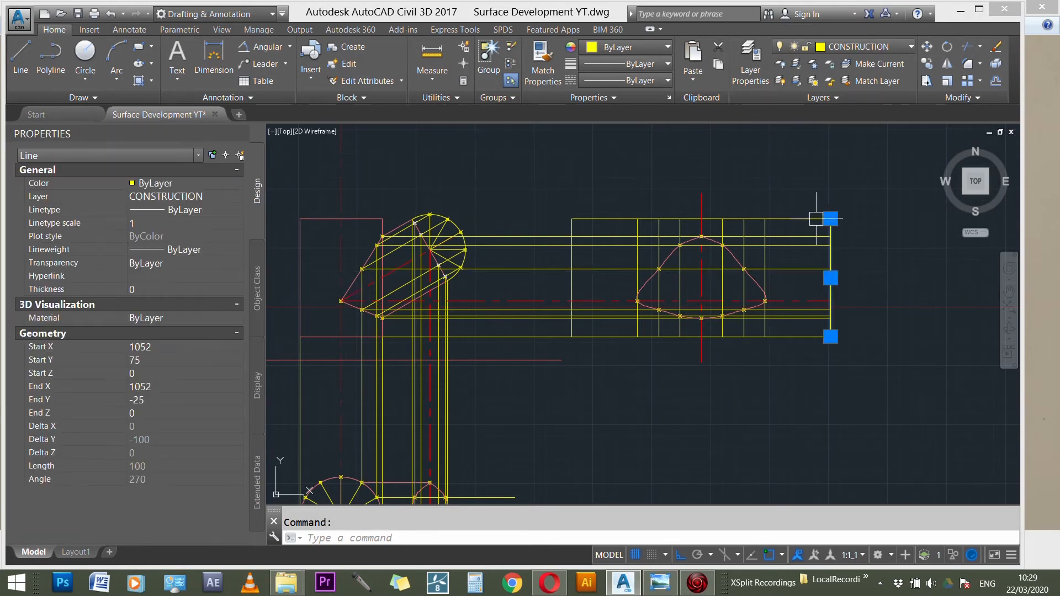
click(817, 219)
click(573, 284)
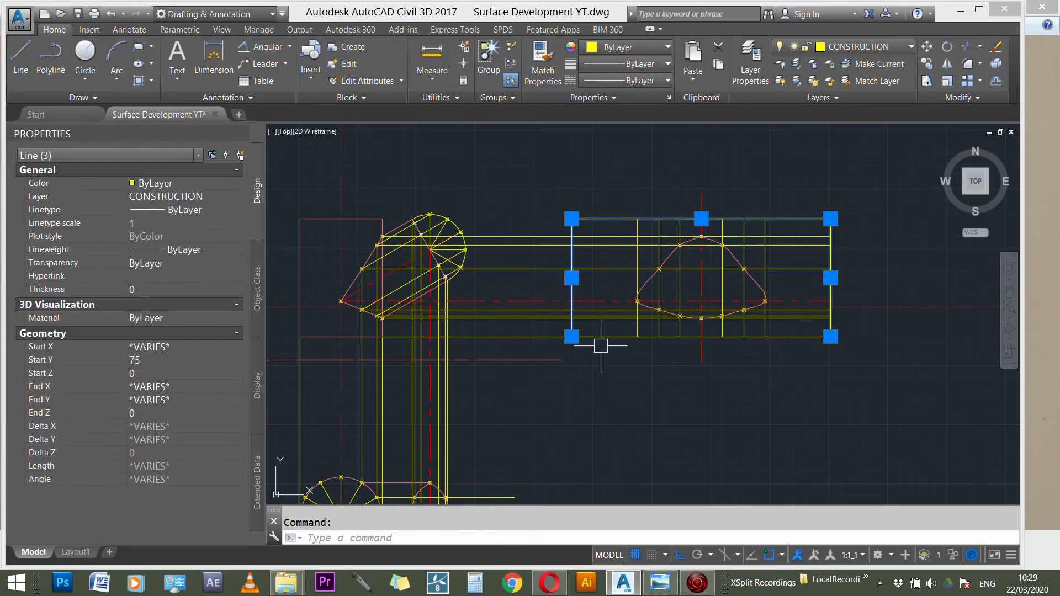
click(608, 338)
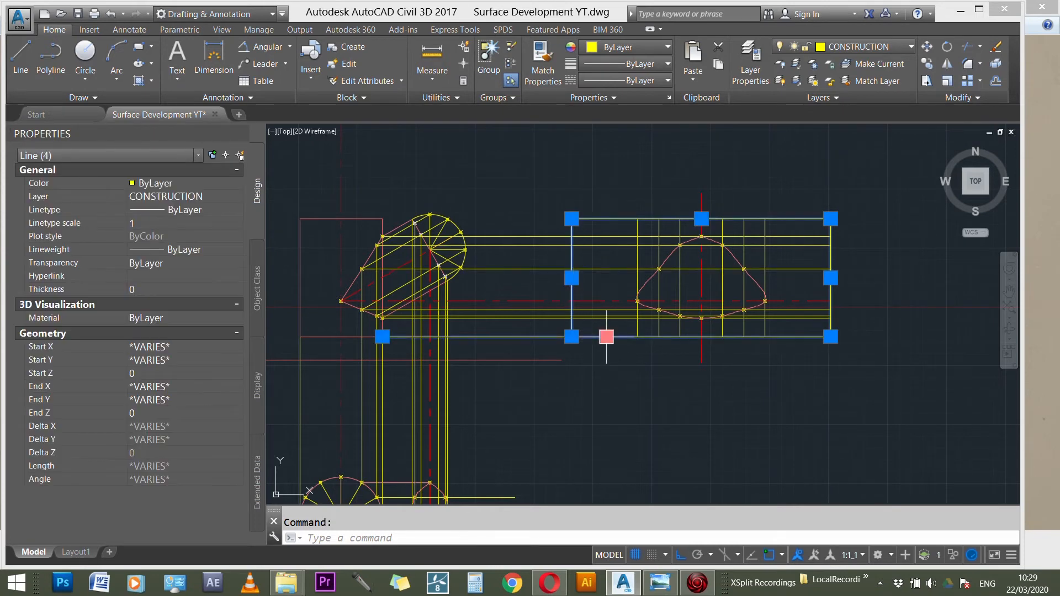
click(859, 47)
click(854, 162)
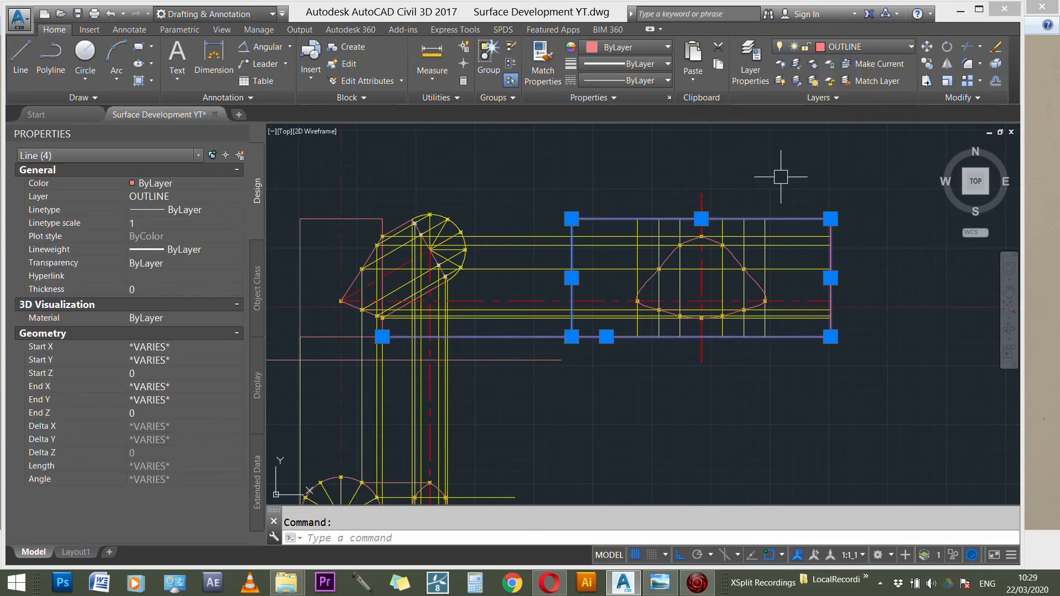
key(Escape)
- Fillet the development's lower-left corner so the bottom edge no longer extends toward the front view
scroll(591, 341, up, 3)
text(f)
key(Return)
click(552, 314)
key(Escape)
scroll(632, 322, down, 2)
scroll(634, 323, down, 1)
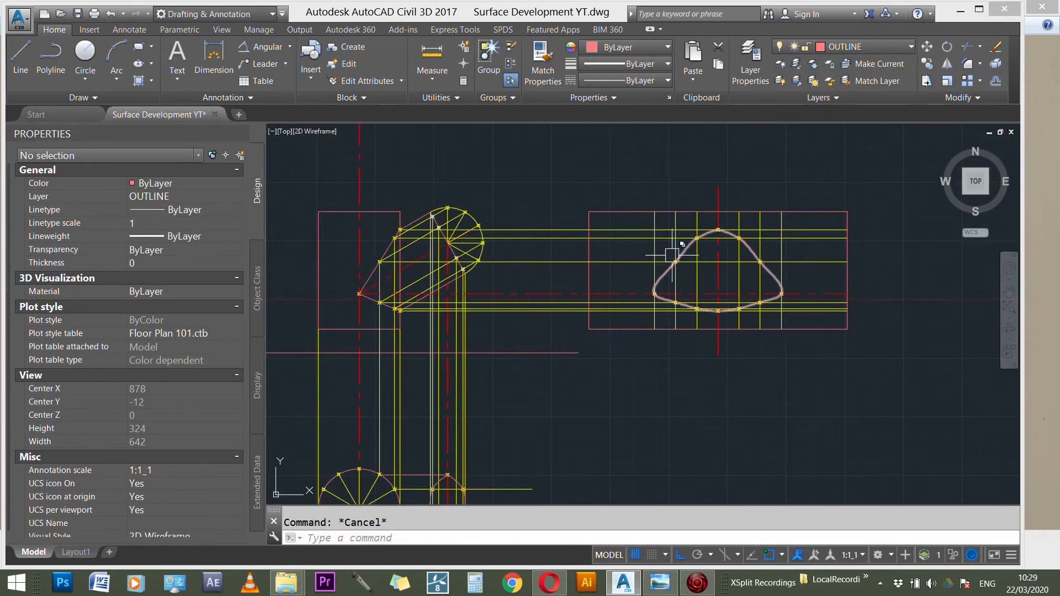
scroll(728, 235, down, 1)
scroll(747, 224, up, 1)
scroll(745, 232, up, 3)
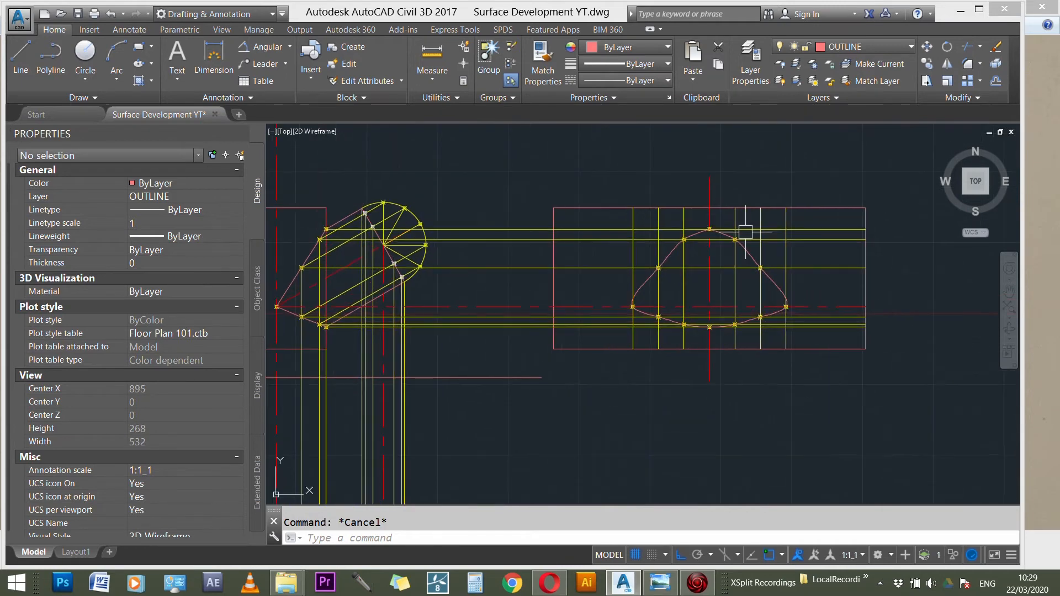
scroll(724, 219, down, 2)
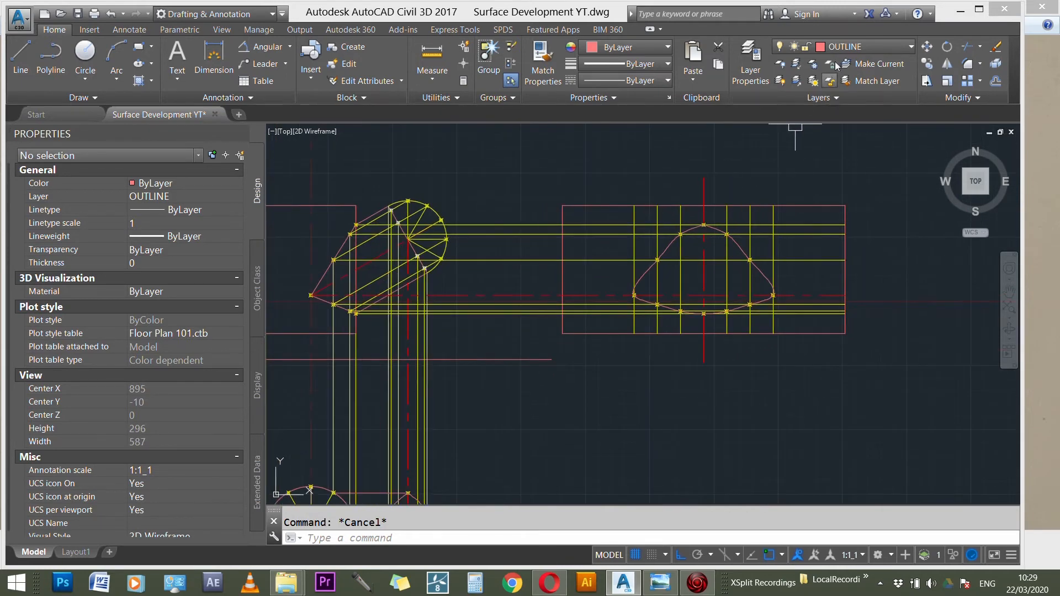
- Draw a horizontal line from the development's lower-left corner to the lower-right corner of the cylinder in the front view
scroll(690, 272, up, 2)
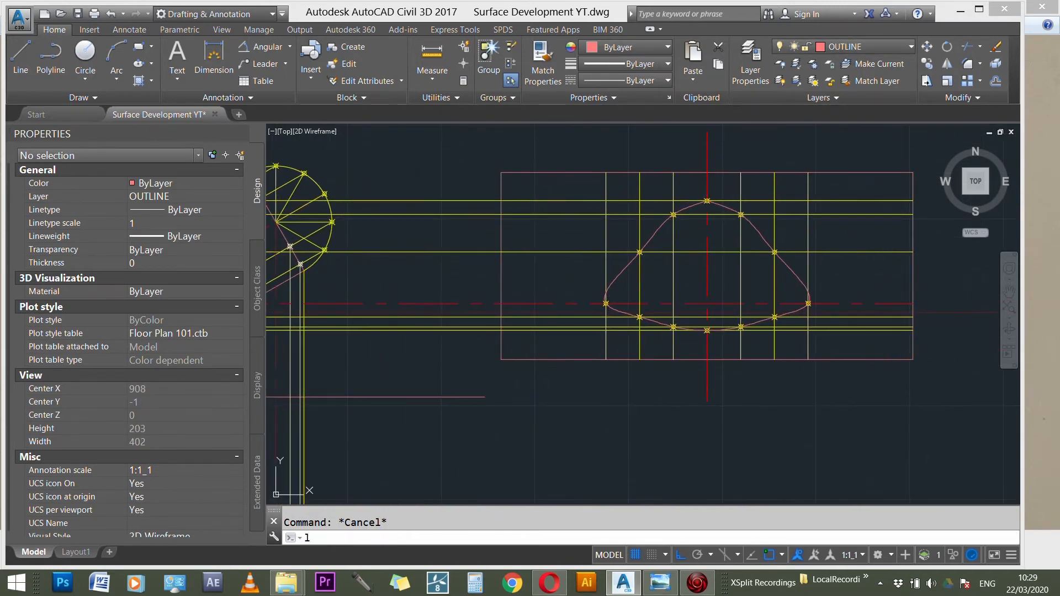
key(Return)
click(501, 359)
scroll(789, 384, down, 4)
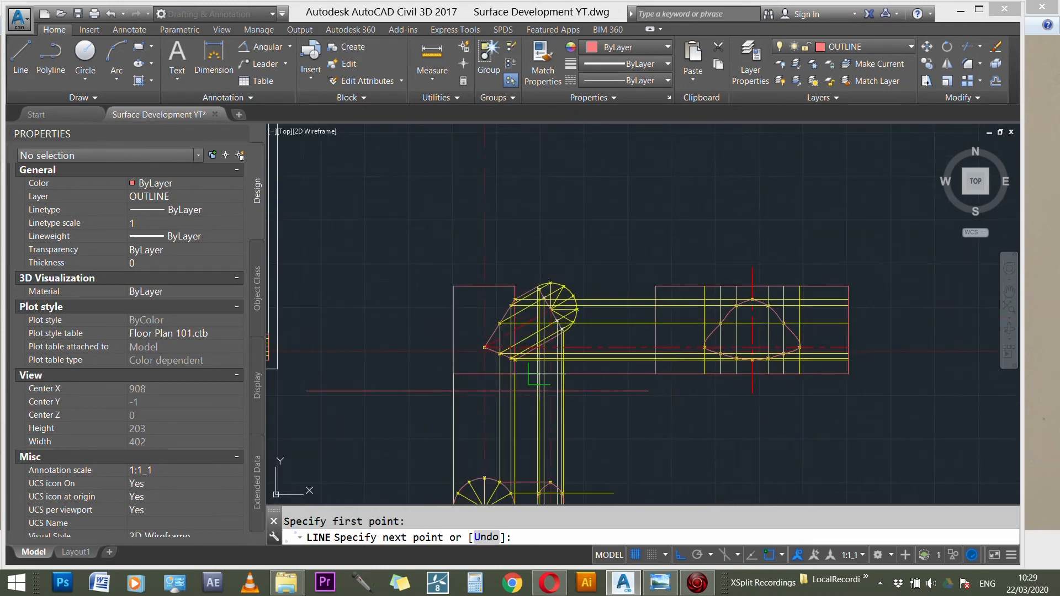
scroll(492, 382, up, 4)
click(517, 362)
key(Escape)
key(Escape)
scroll(485, 337, down, 3)
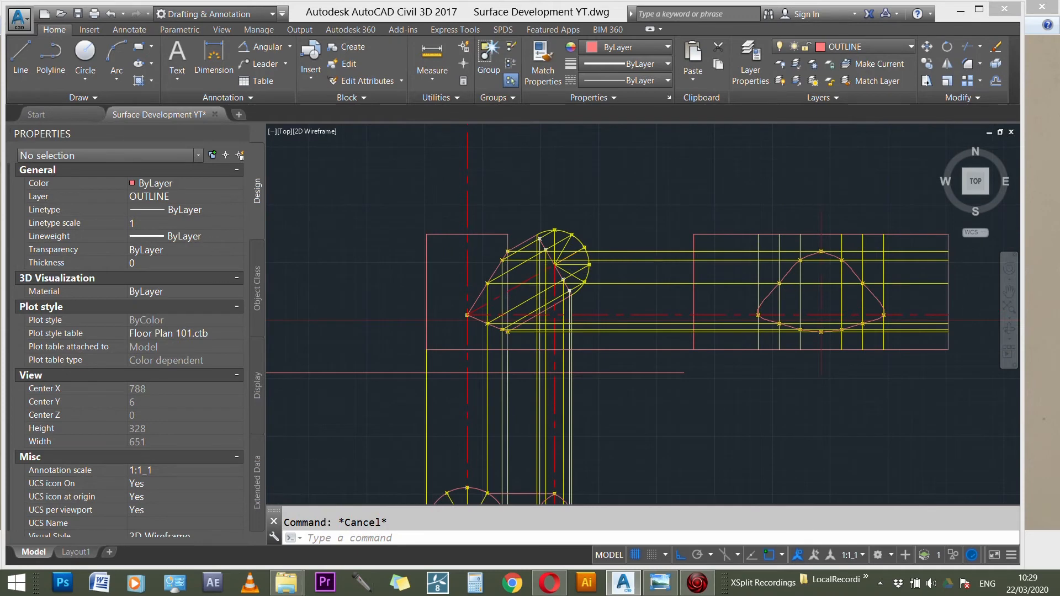
- Draw a horizontal line from the development's upper-left corner to the upper-right corner of the cylinder in the front view
scroll(644, 257, up, 2)
key(Return)
click(712, 223)
click(441, 223)
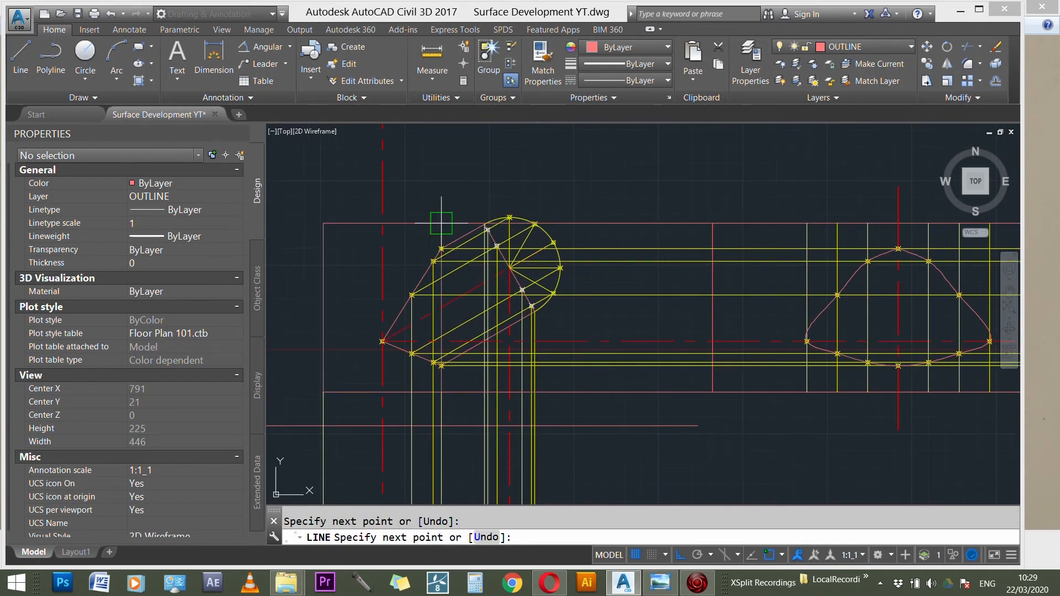
key(Escape)
- Move the two connecting lines between the front view and the development to the CONSTRUCTION layer
click(654, 223)
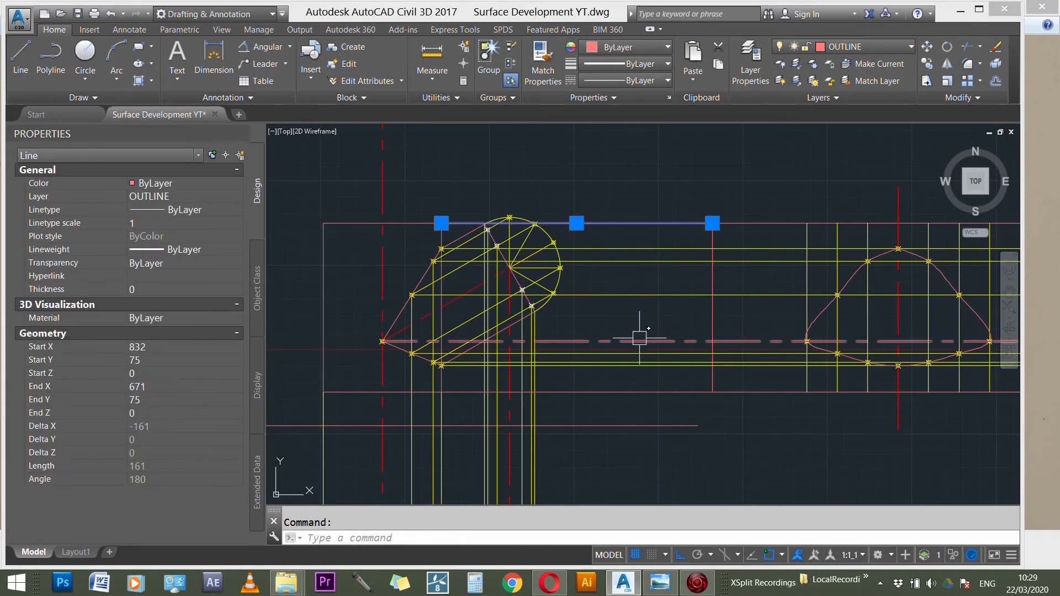
click(634, 392)
click(862, 46)
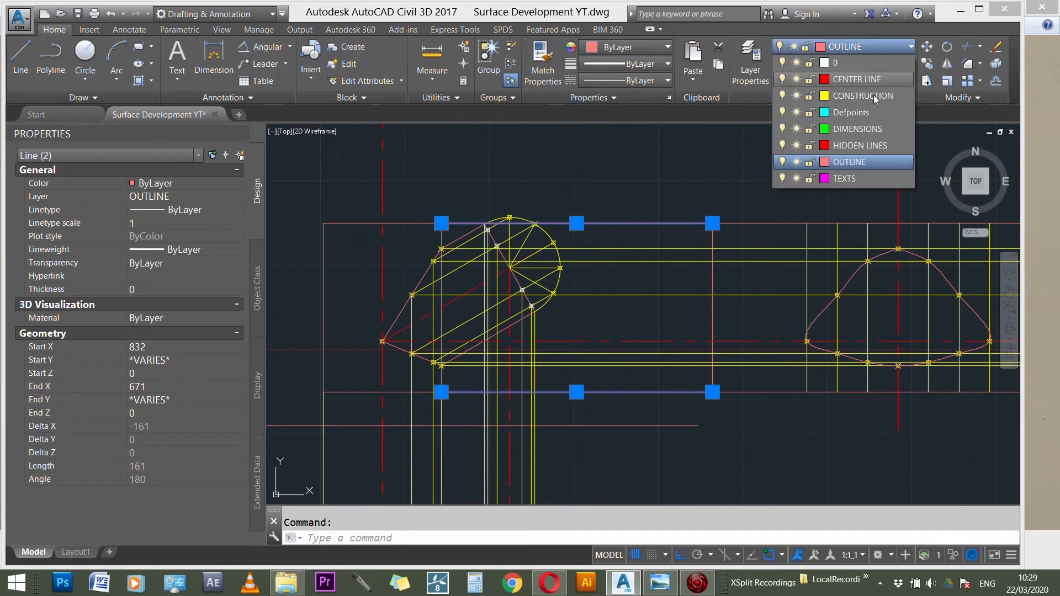
click(866, 97)
key(Escape)
scroll(519, 182, down, 3)
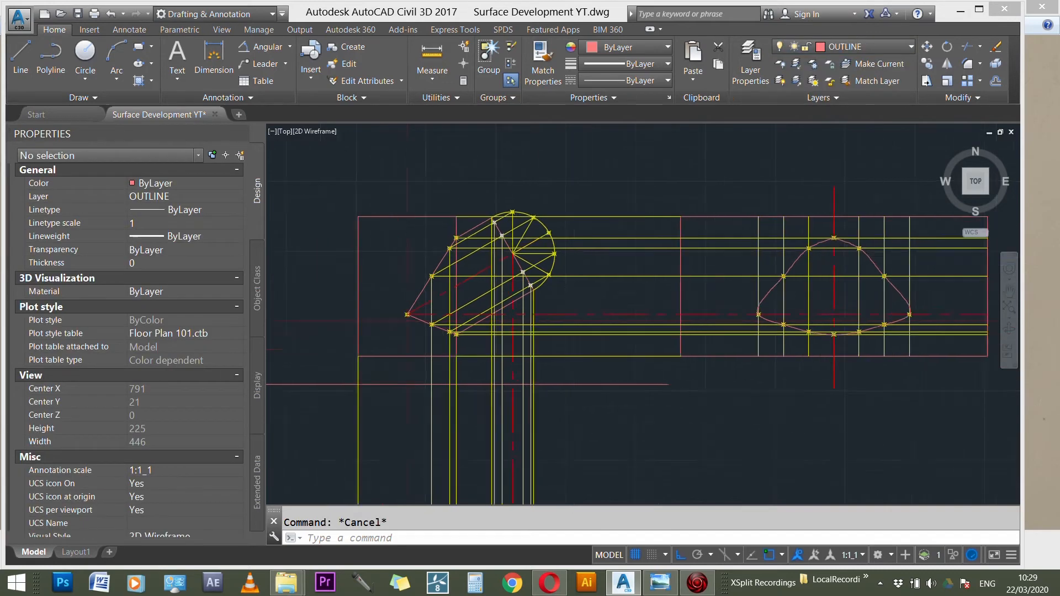
- Turn off the CONSTRUCTION layer so only the outlines and centre lines are displayed
scroll(809, 205, up, 1)
scroll(813, 204, up, 1)
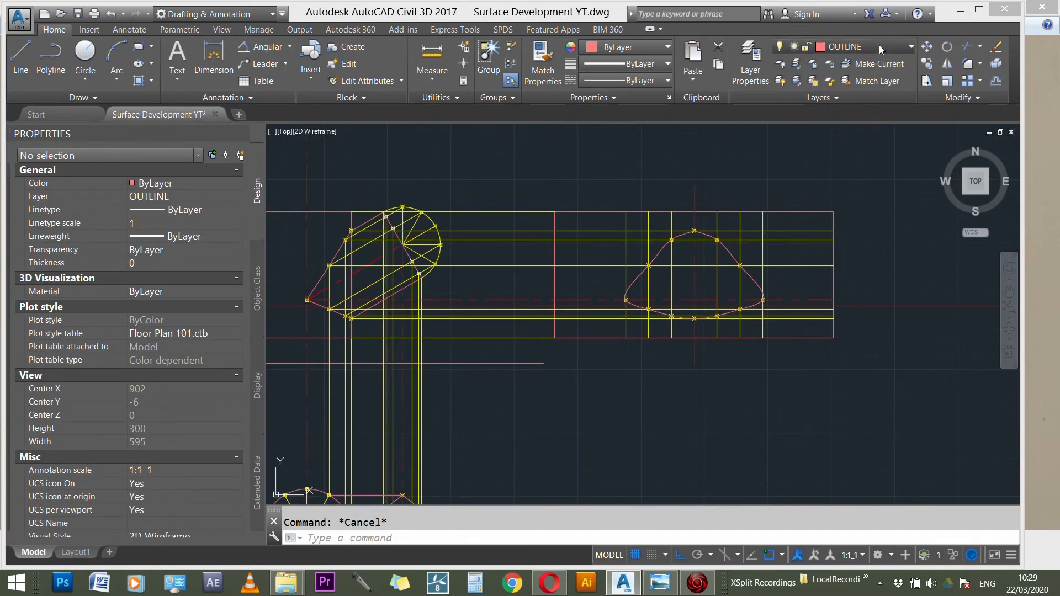
click(879, 47)
click(782, 96)
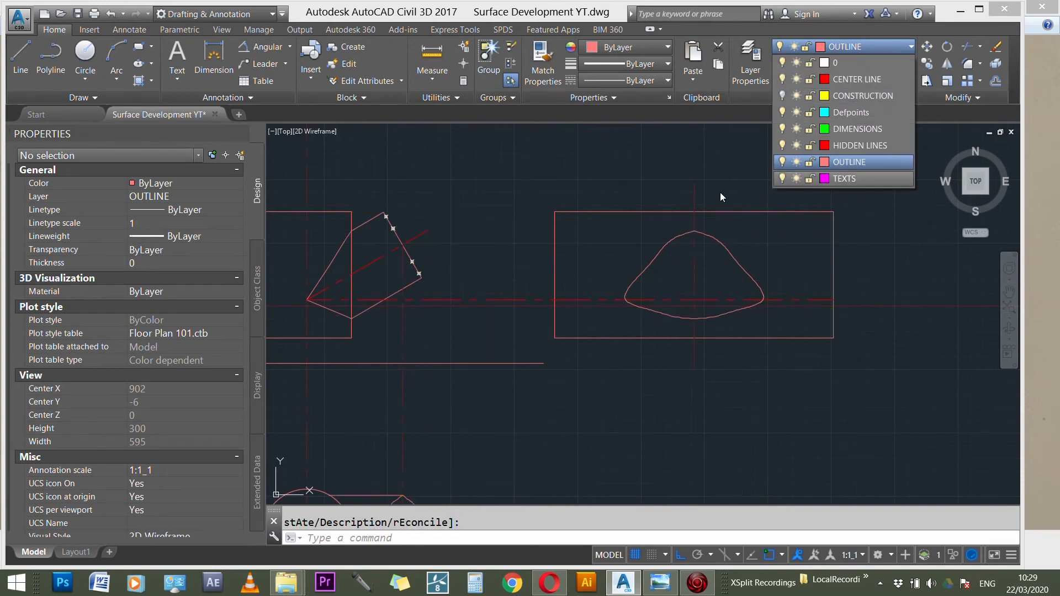
key(Escape)
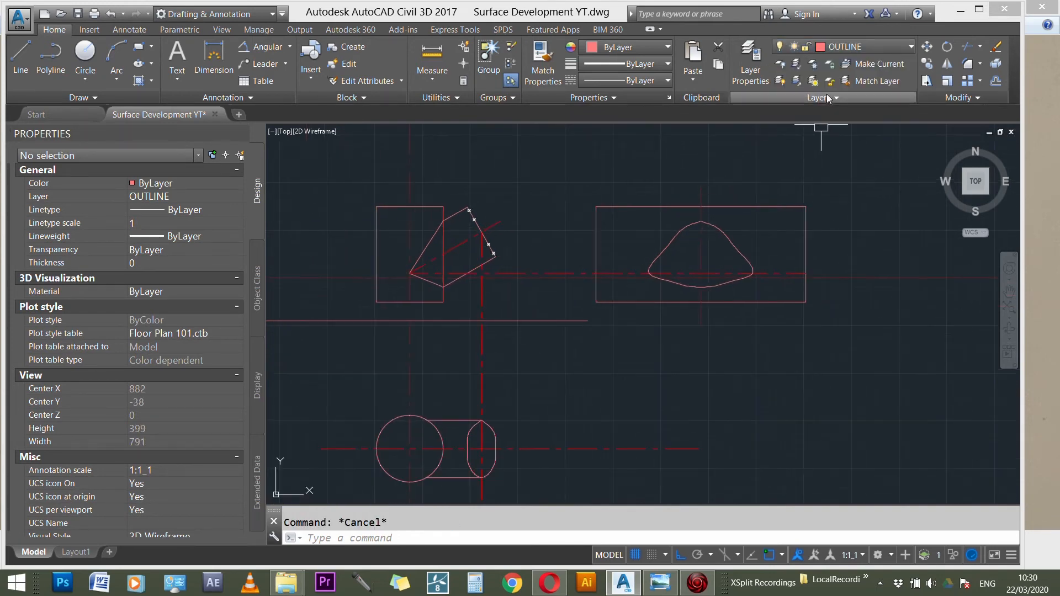
- Trim the inclined and horizontal centre lines back to the right edge of the cylinder in the front view
scroll(287, 257, up, 1)
scroll(442, 235, up, 1)
click(440, 239)
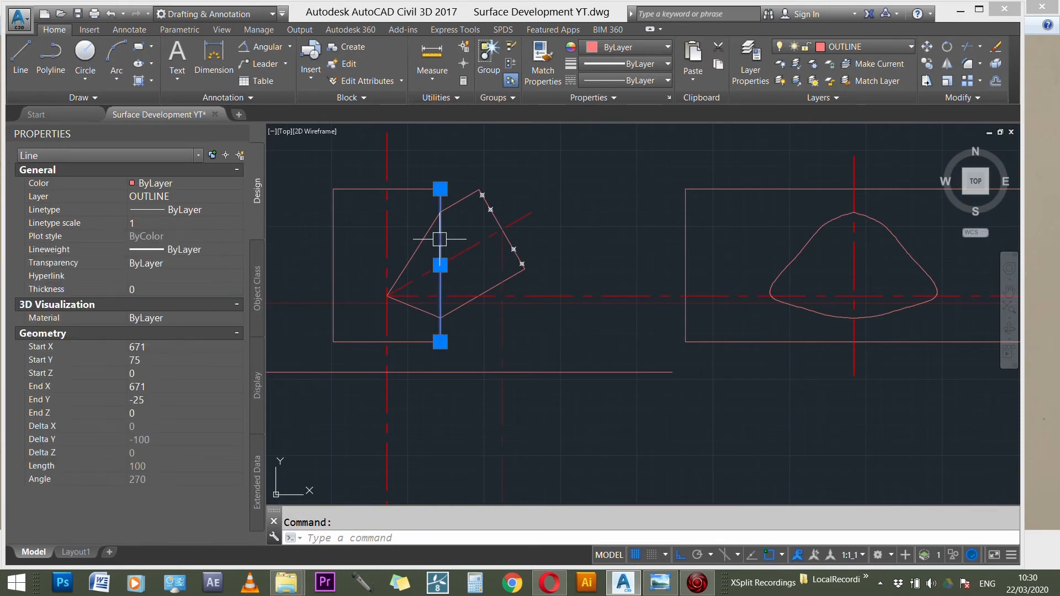
text(tr)
key(Return)
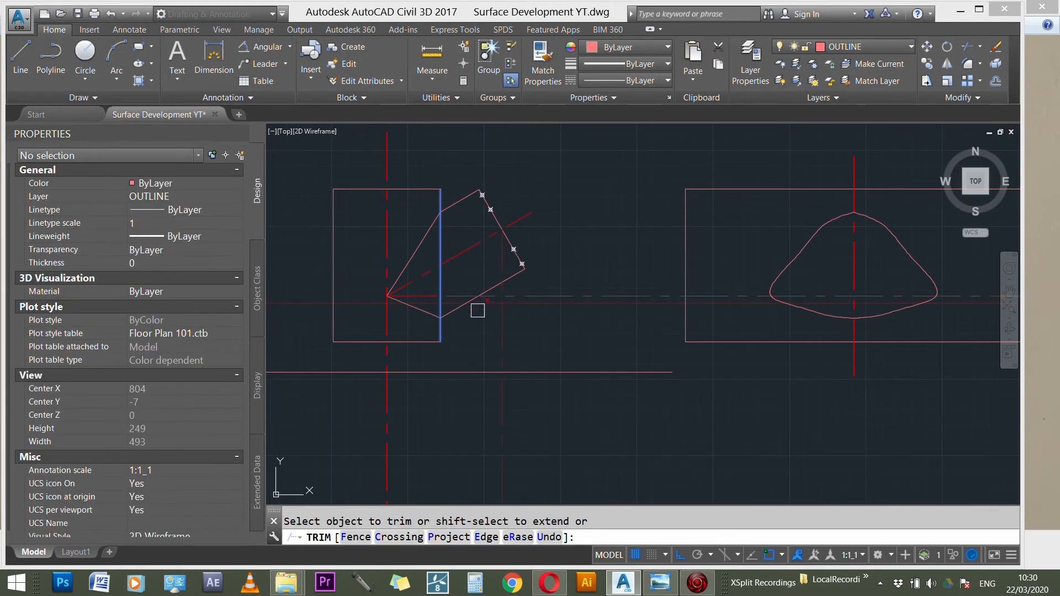
click(486, 331)
click(393, 174)
key(Escape)
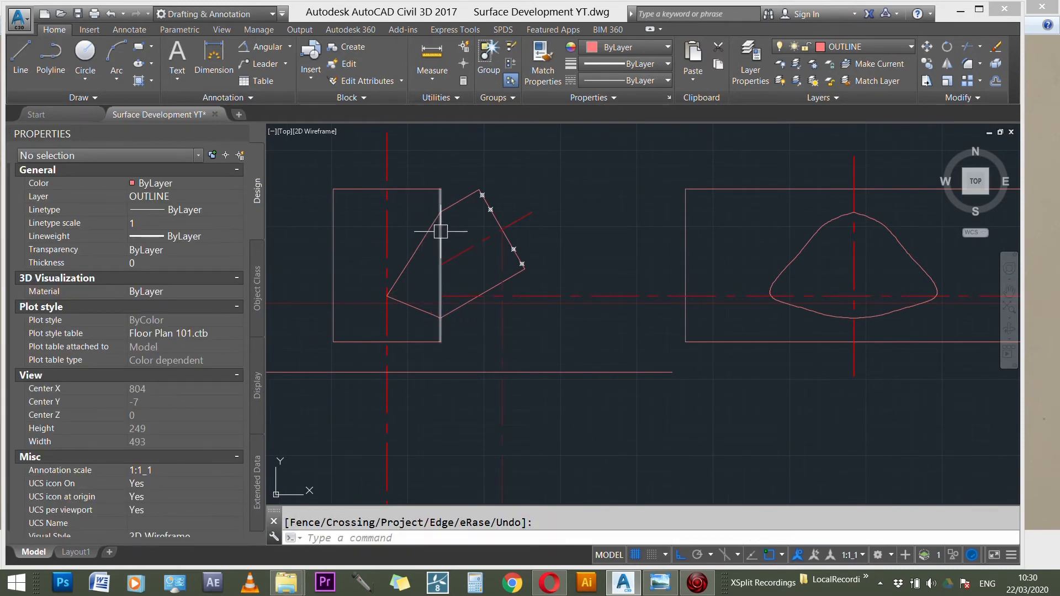
- Trim away the part of the cylinder's right edge that lies inside the branch pipe in the front view
text(tr)
key(Return)
click(508, 184)
click(398, 332)
key(Return)
click(442, 286)
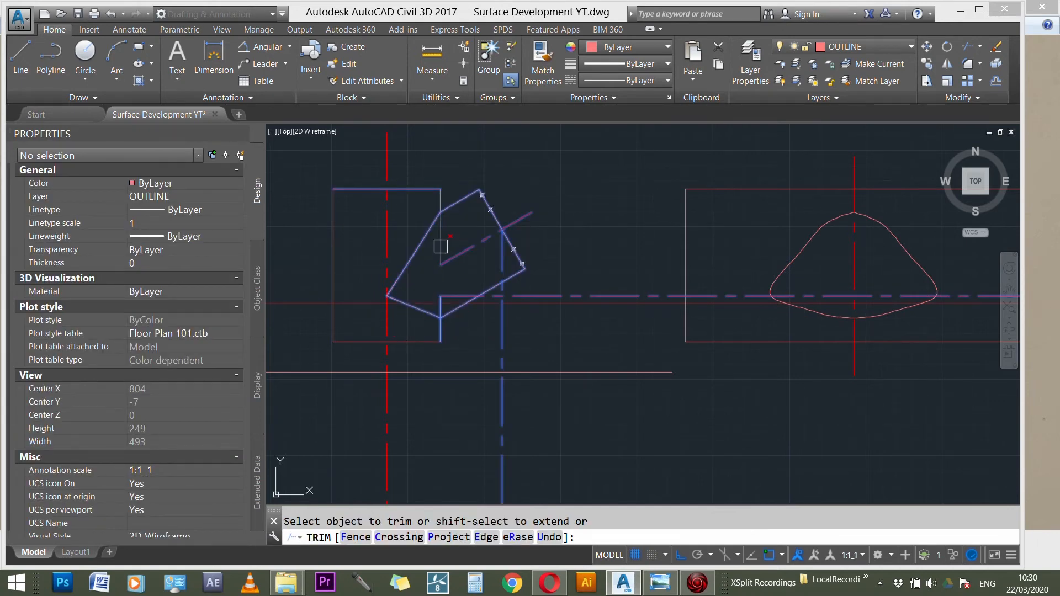
scroll(439, 308, up, 3)
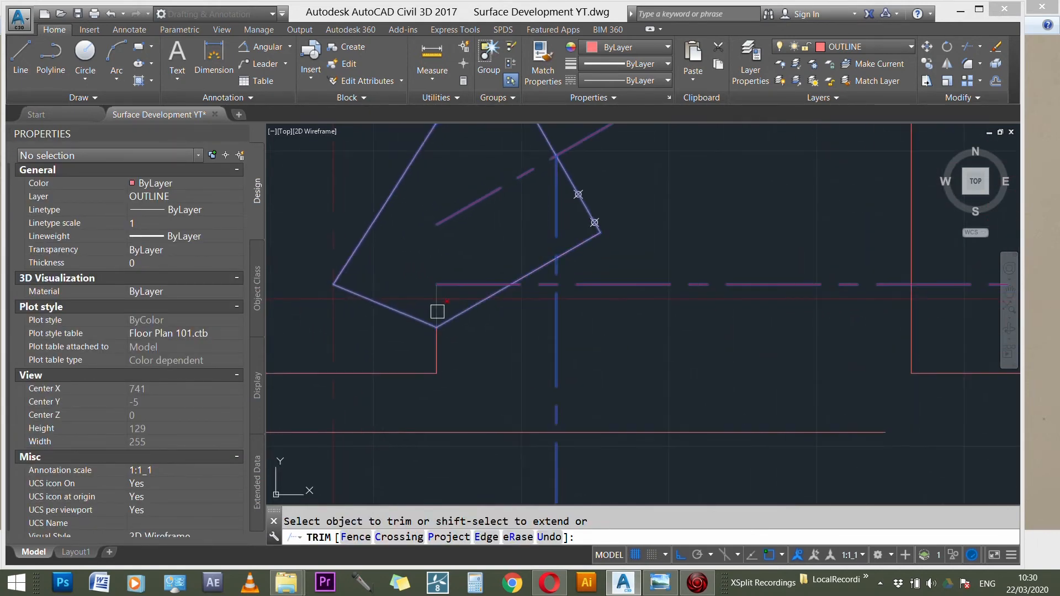
key(Escape)
key(Escape)
- Stretch the start of the horizontal centre line back to the apex of the V-shaped intersection line
click(440, 285)
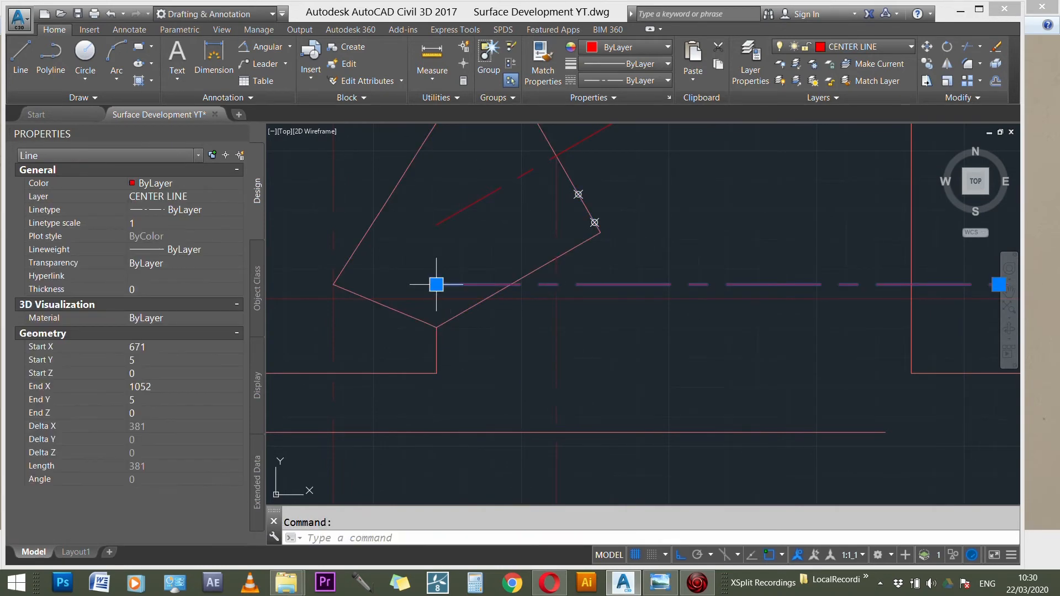
click(436, 284)
key(Escape)
key(Escape)
scroll(475, 261, up, 1)
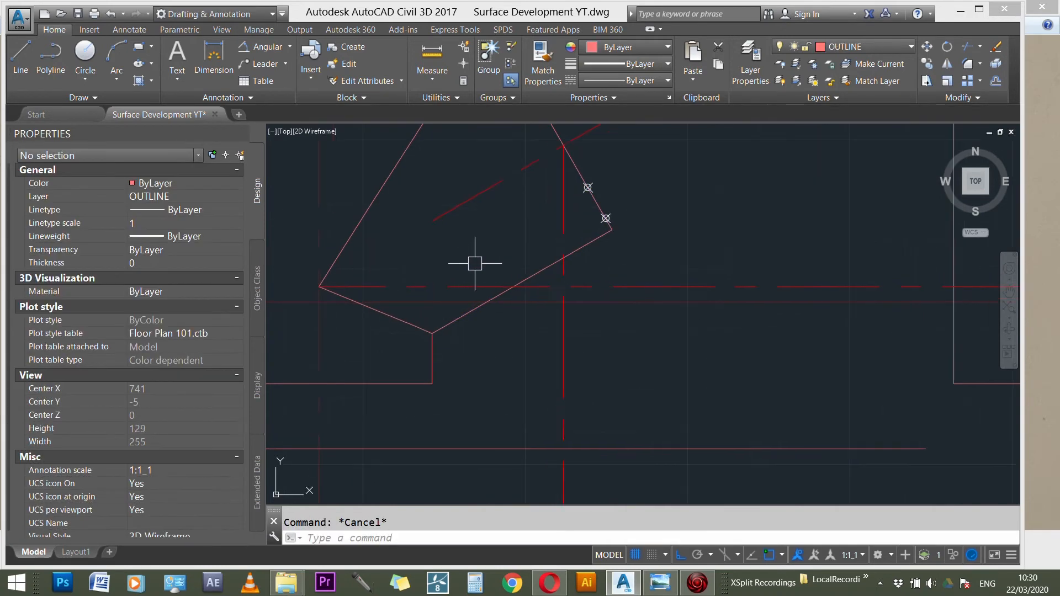
- Stretch the lower end of the branch pipe's inclined centre line to the apex of the V-shaped intersection line
click(454, 226)
click(436, 211)
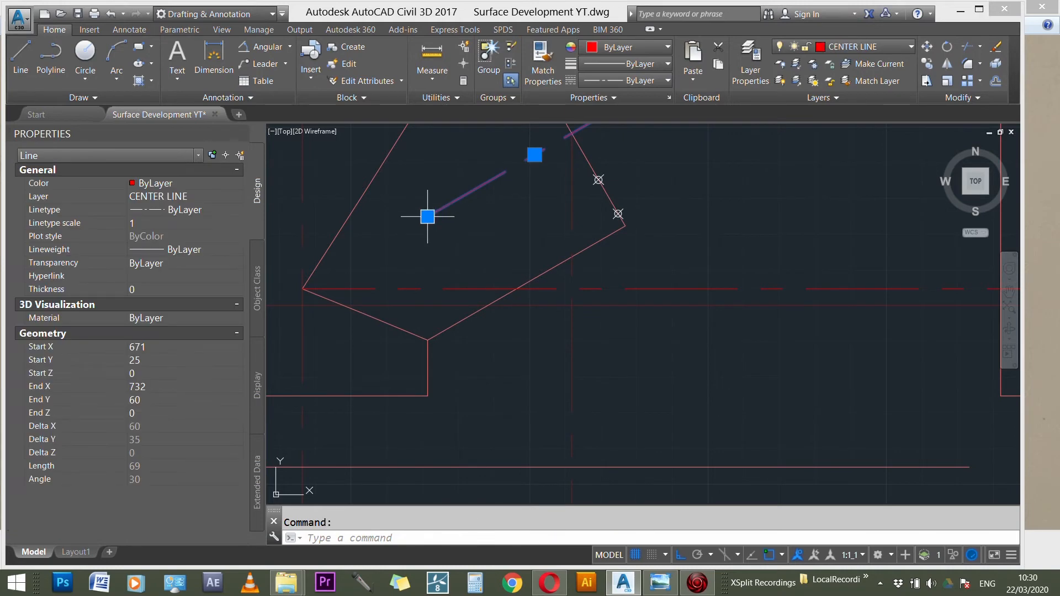
click(427, 216)
click(311, 280)
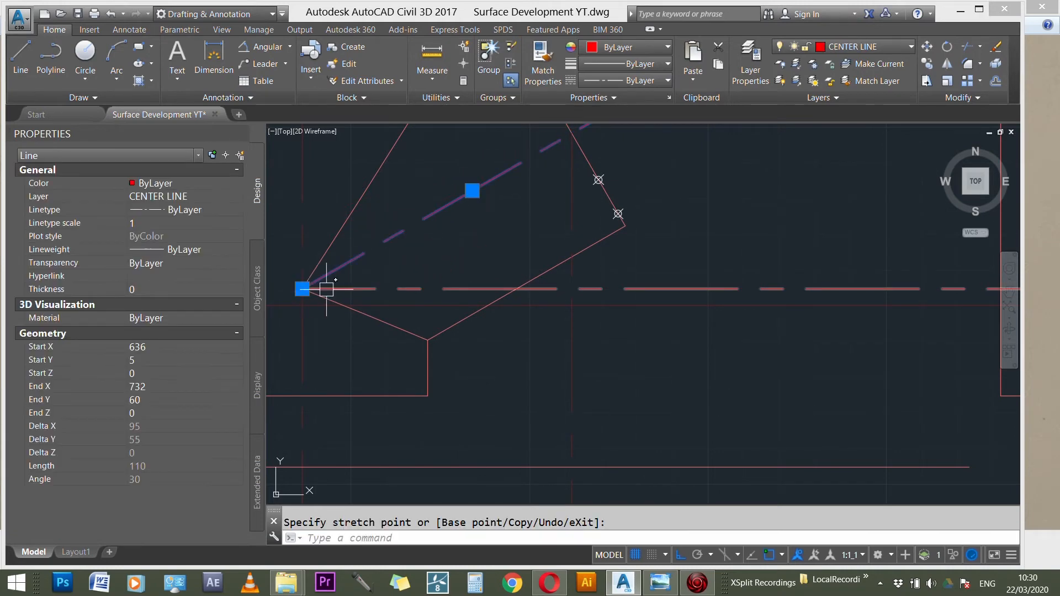
key(Escape)
- Make DIMENSIONS the current layer
scroll(580, 290, down, 4)
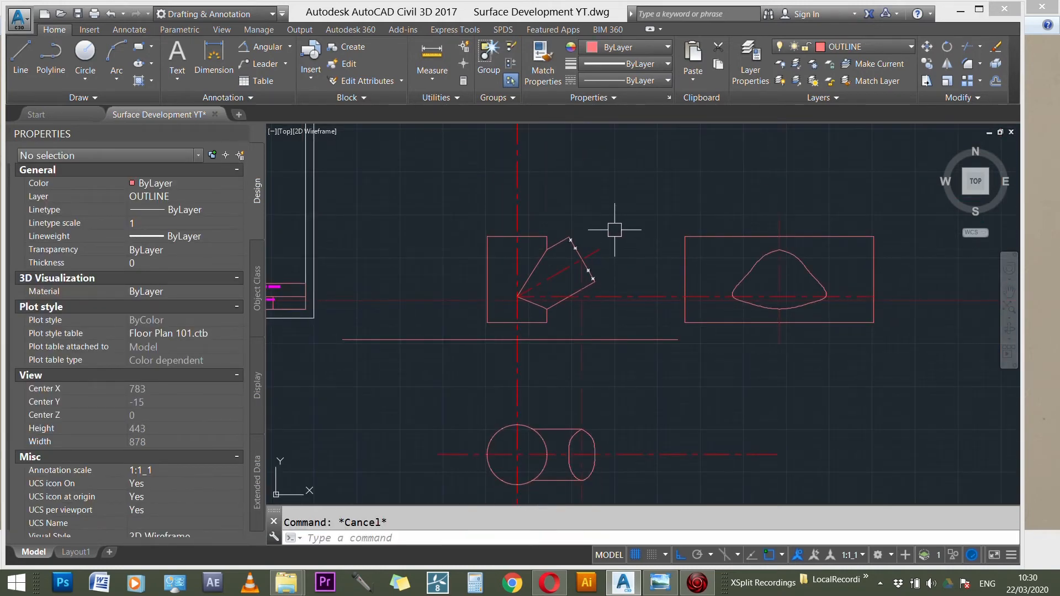
scroll(616, 229, down, 2)
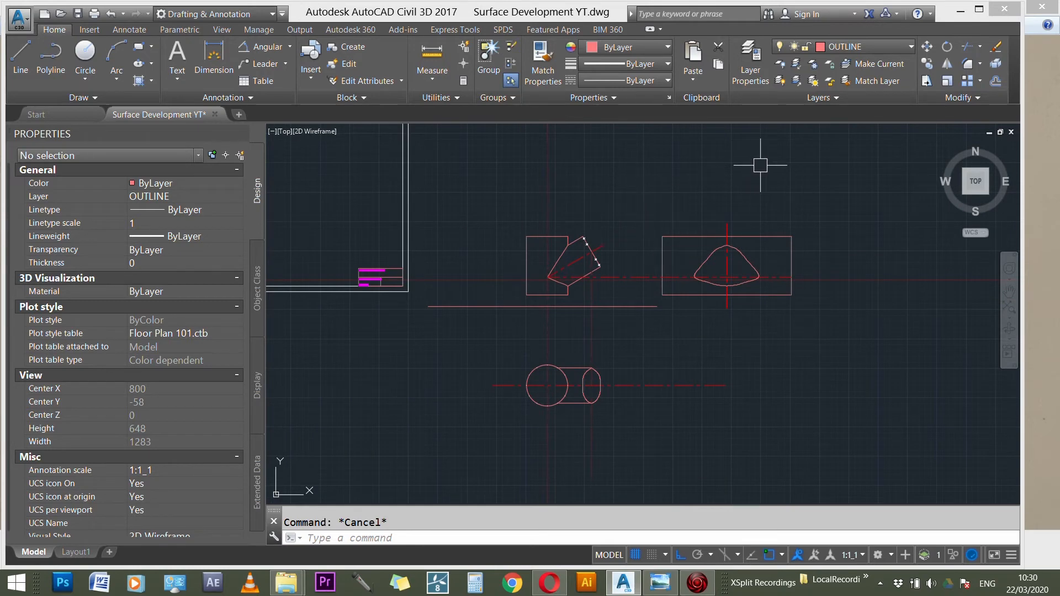
scroll(814, 216, up, 1)
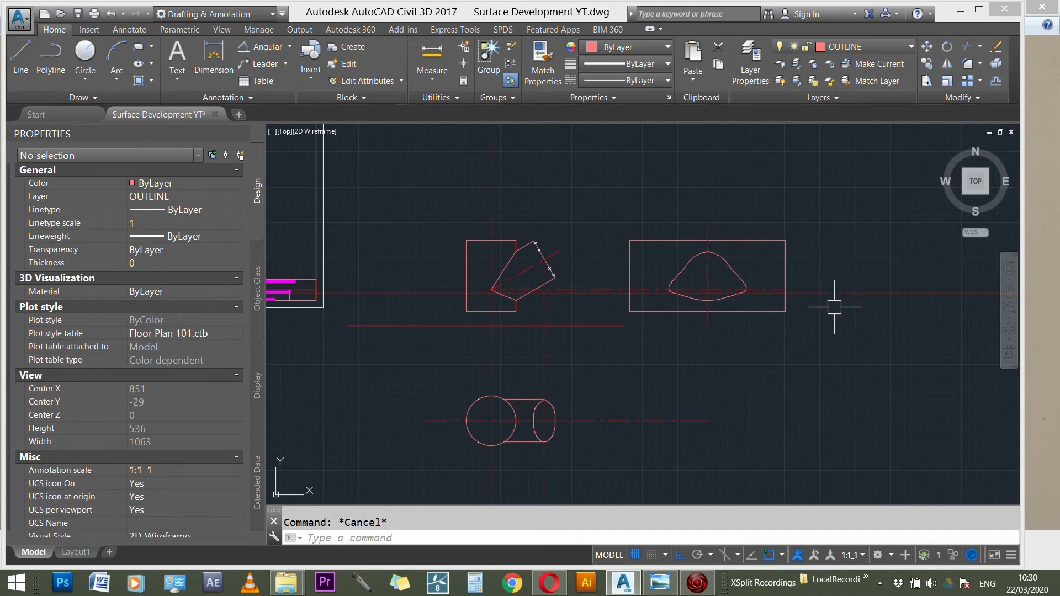
click(883, 47)
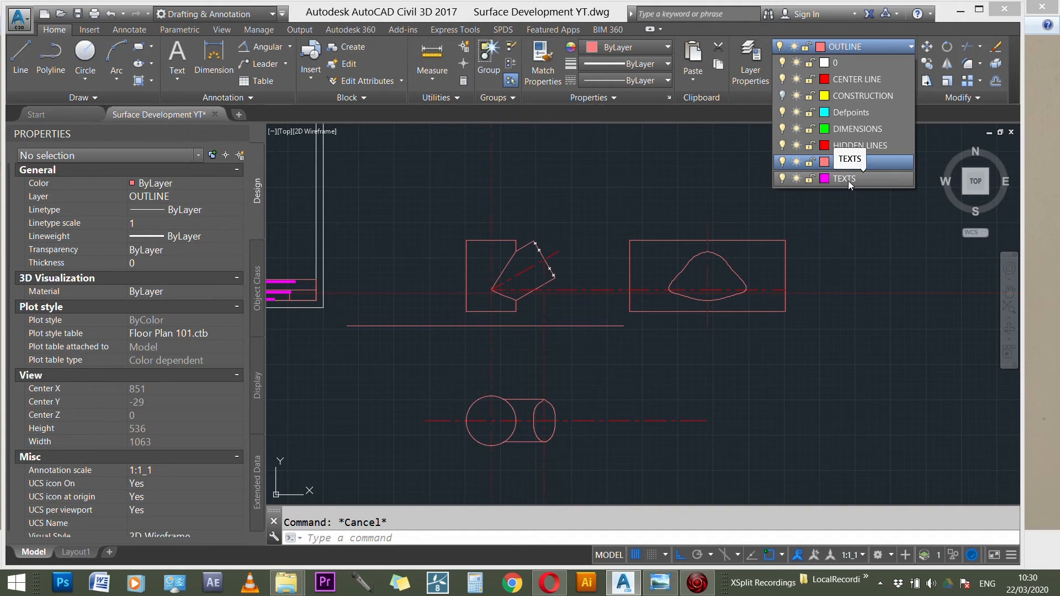
click(859, 133)
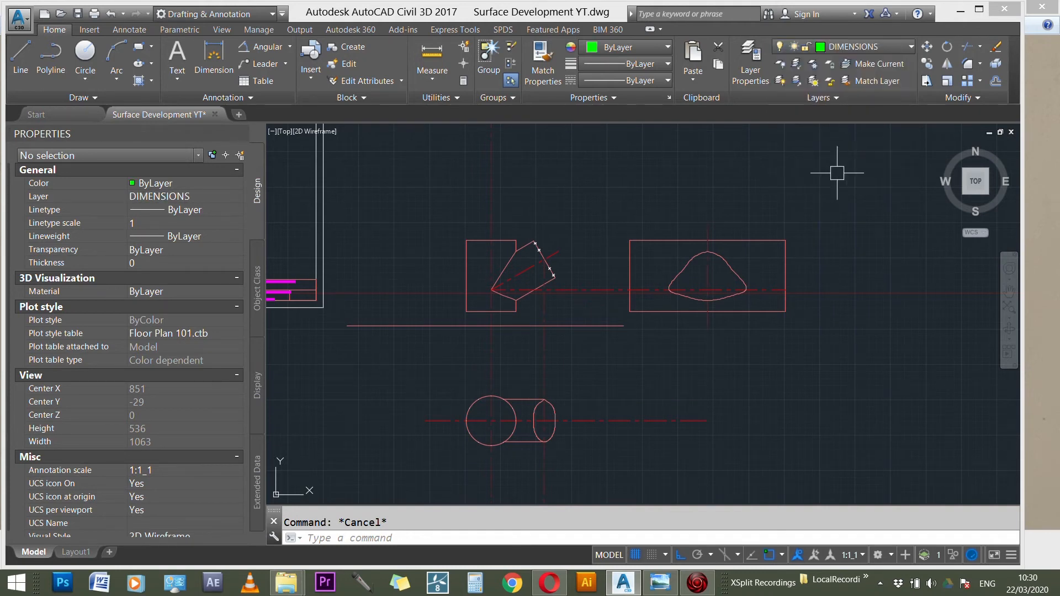
- Fill the four regions around the hole in the cylinder's surface development with a solid hatch
scroll(758, 283, up, 3)
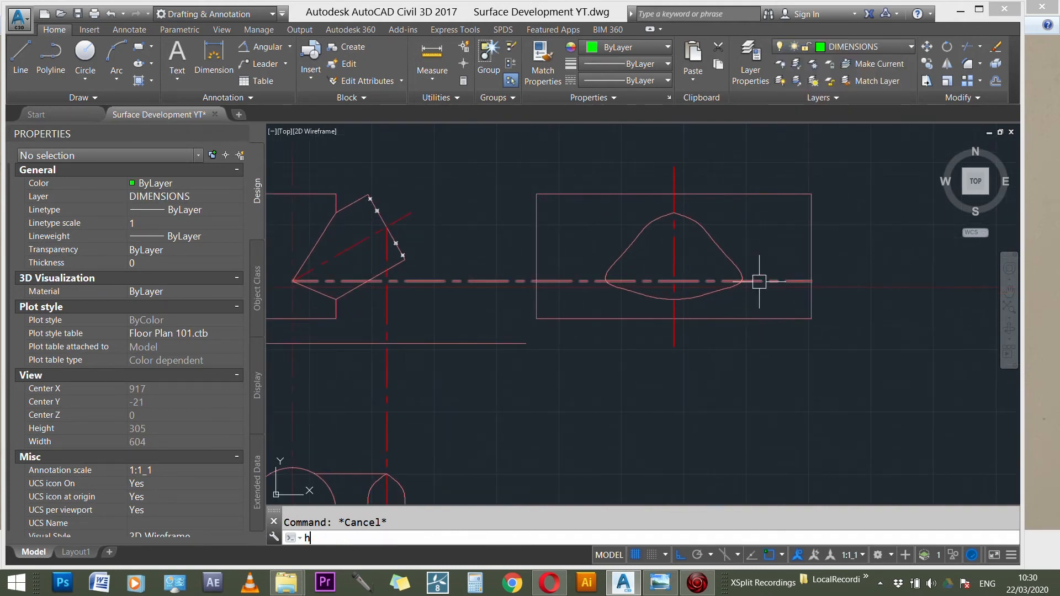
text(h)
key(Return)
click(752, 210)
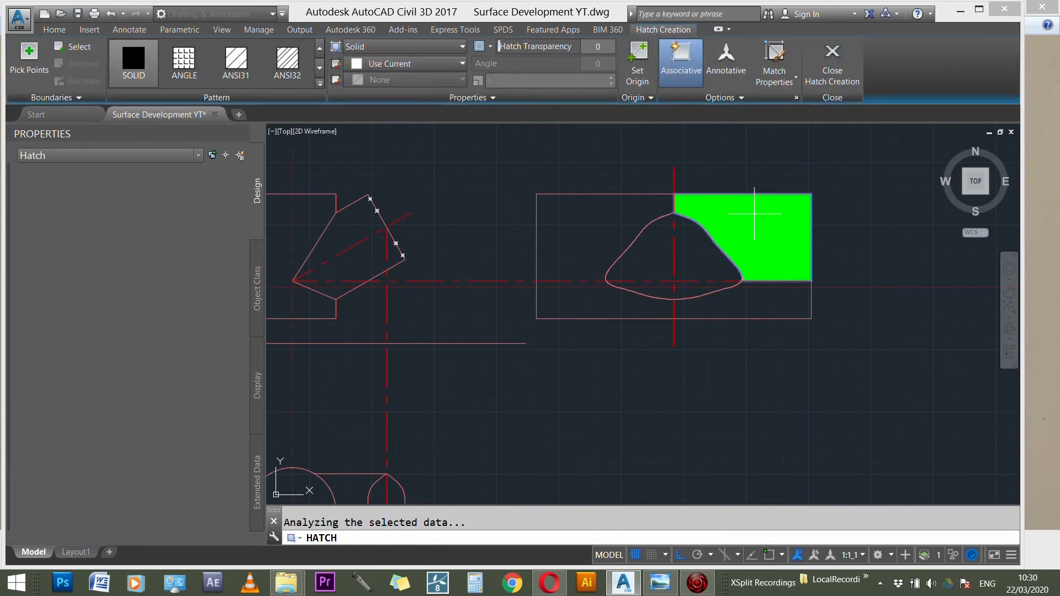
click(619, 224)
click(580, 294)
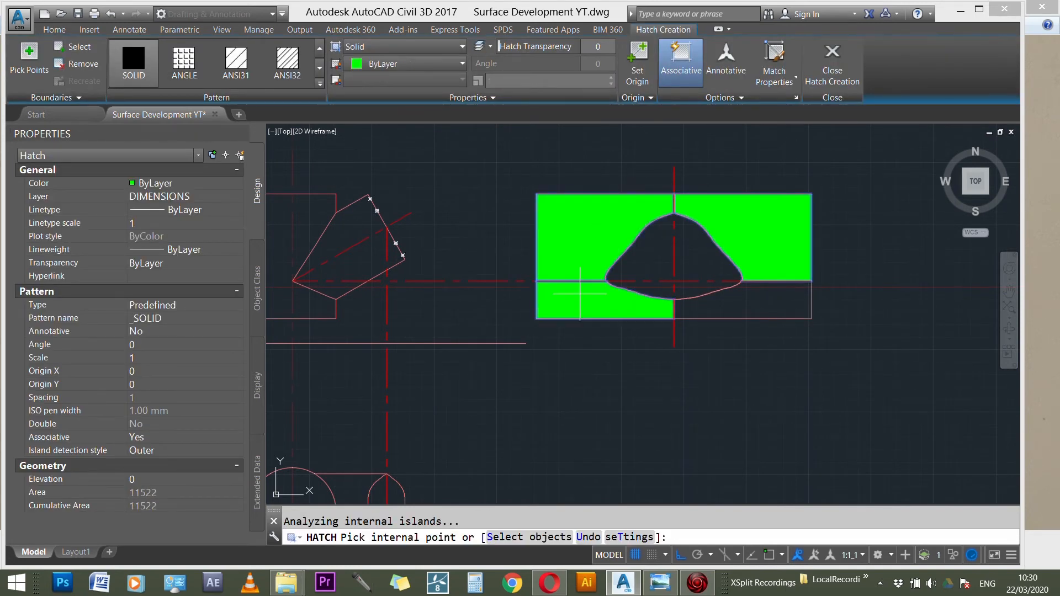
click(734, 312)
scroll(822, 212, down, 3)
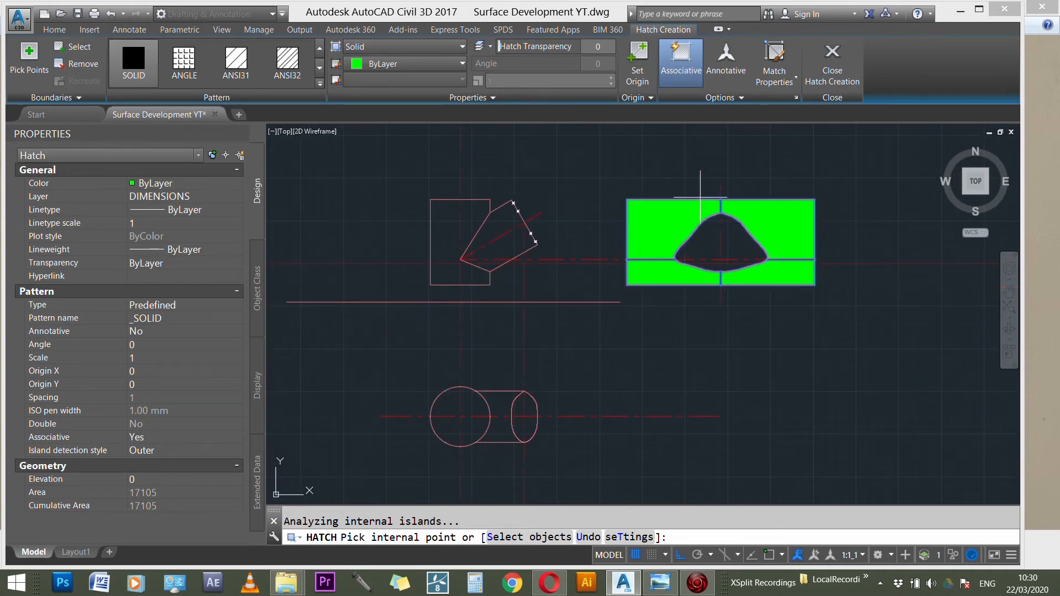
- Change the development's hatch to the JIS_WOOD pattern with wider line spacing and finish the hatch
click(320, 84)
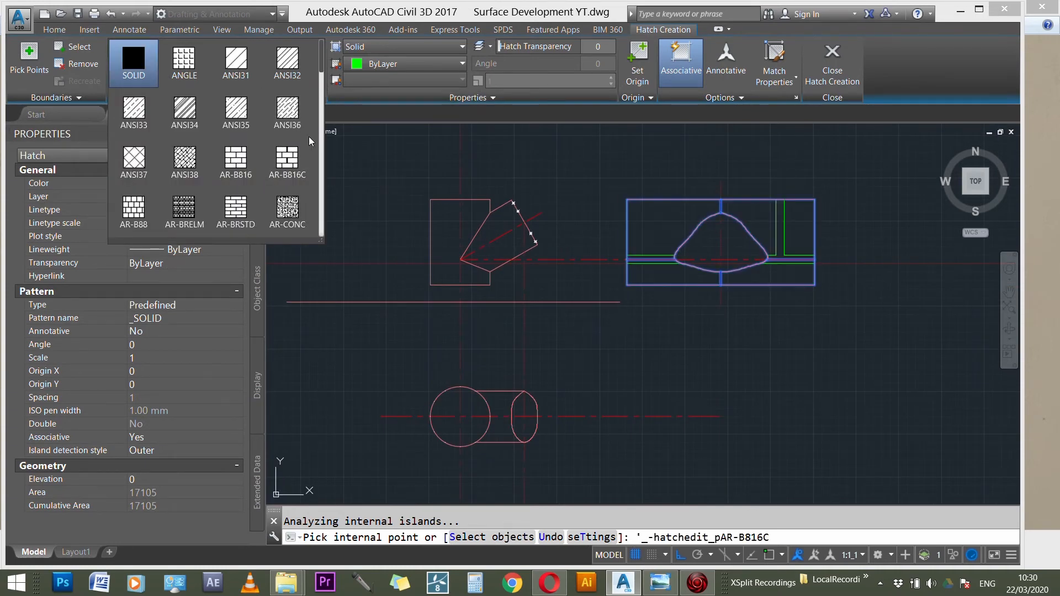
drag(322, 71, 330, 207)
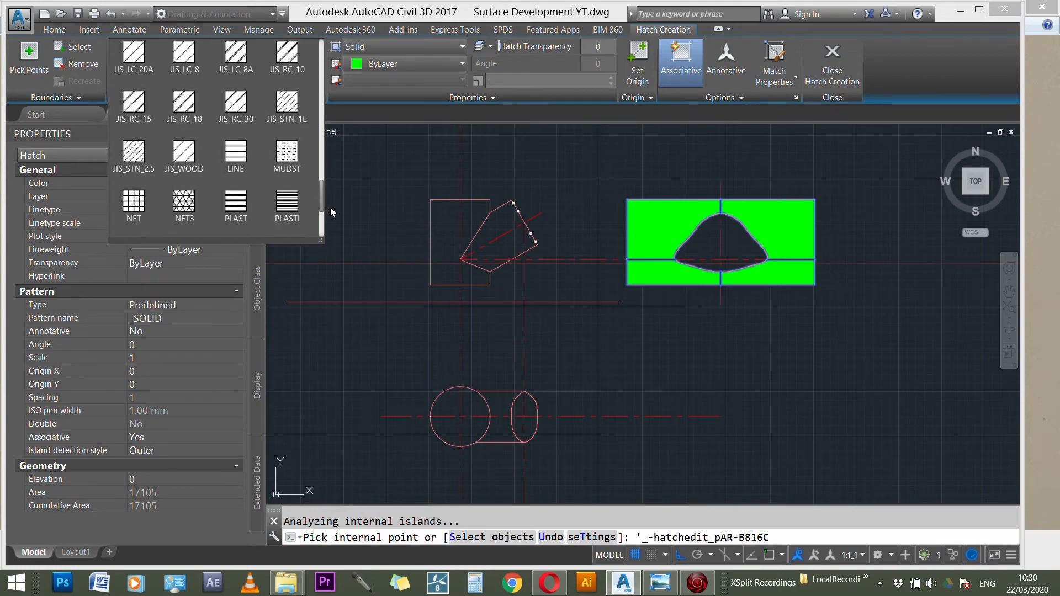
click(200, 164)
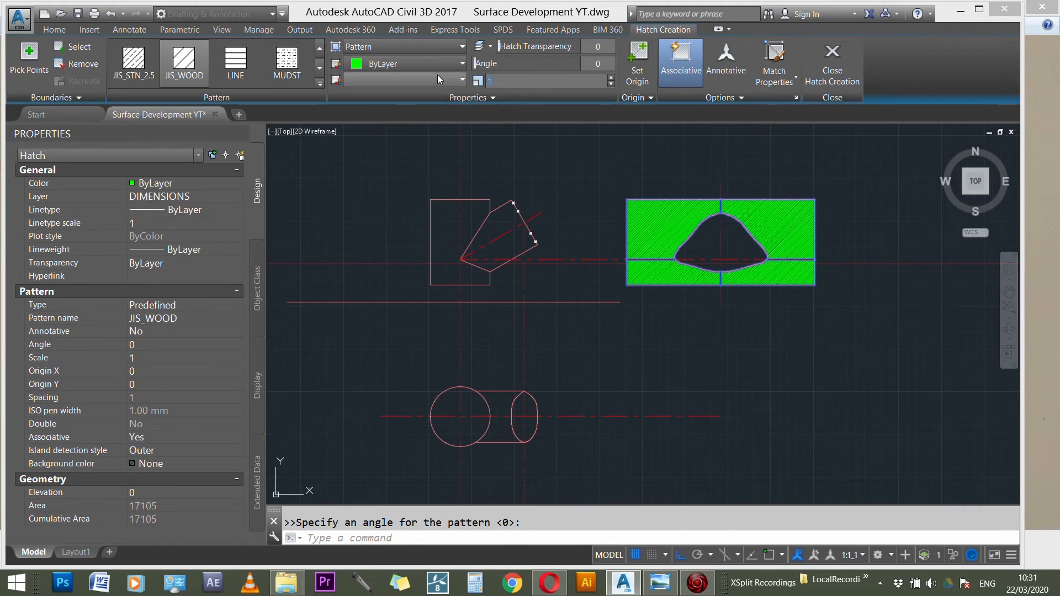
key(Return)
click(847, 51)
scroll(810, 207, up, 3)
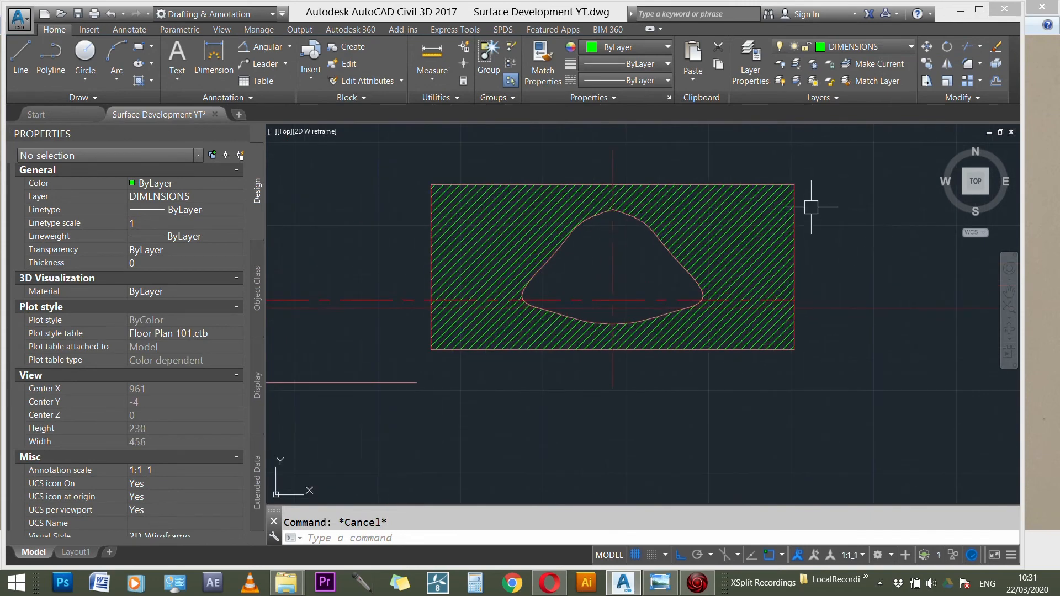
- Stretch the right end of the horizontal line below the front view until it passes the development's right edge
scroll(836, 306, down, 2)
scroll(836, 273, down, 2)
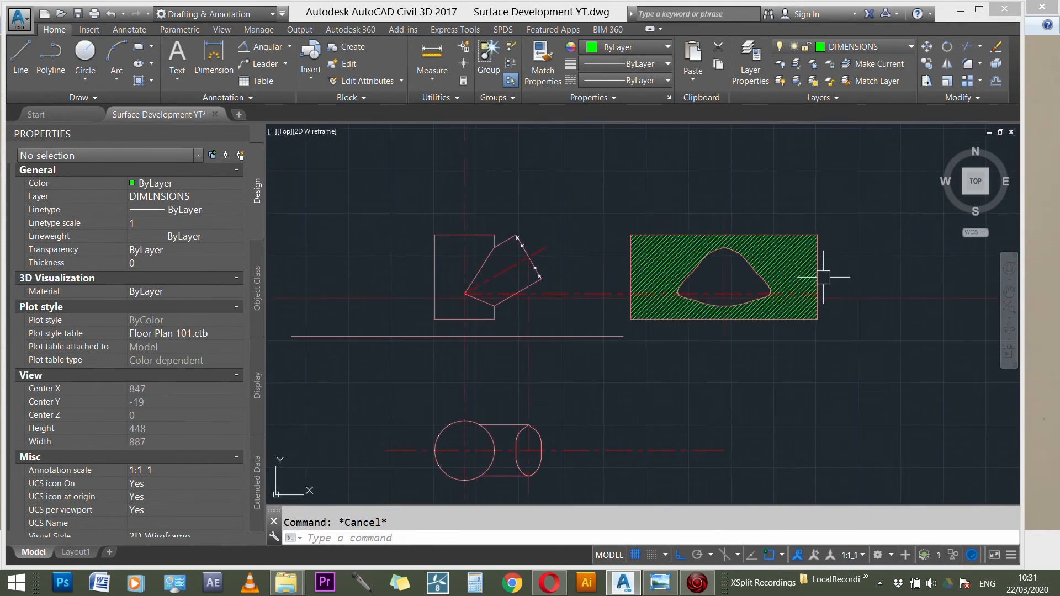
click(617, 337)
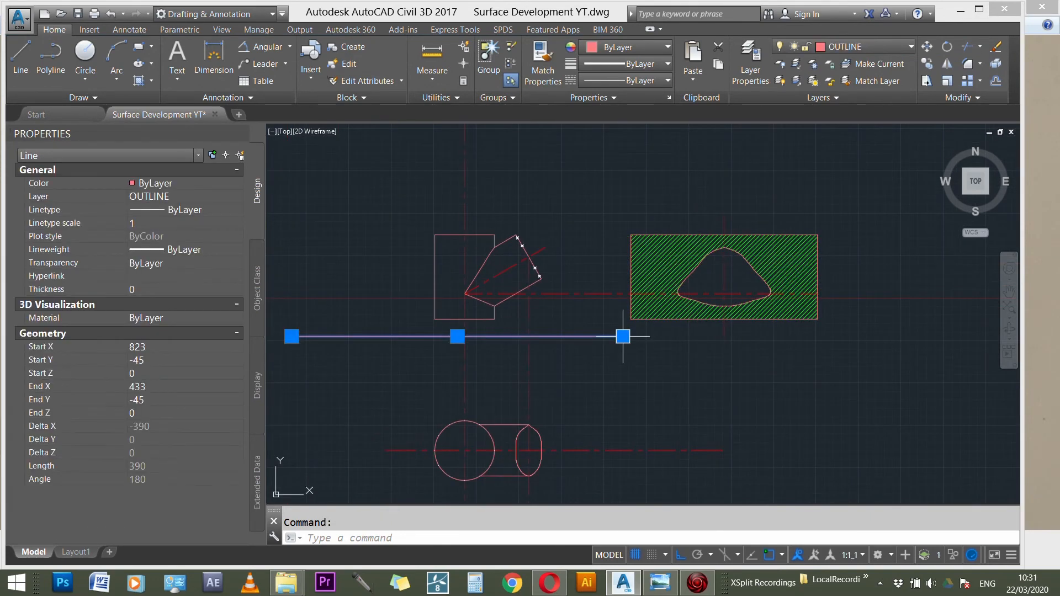
click(616, 337)
key(Escape)
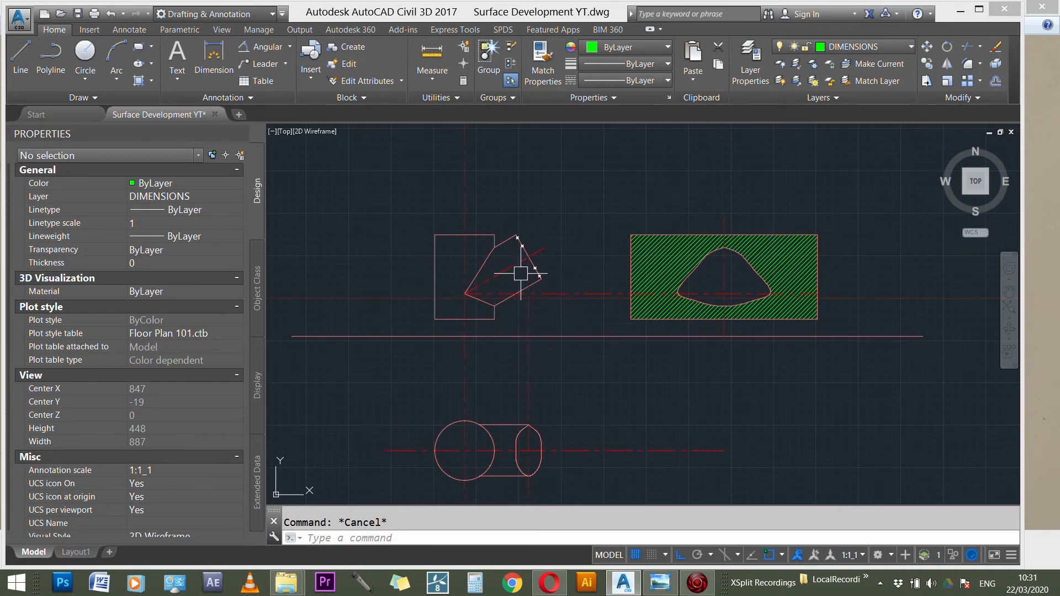
- Check the reference photo of the developments in Windows Photo Viewer and compute 60 × 3.142 in Calculator
click(659, 582)
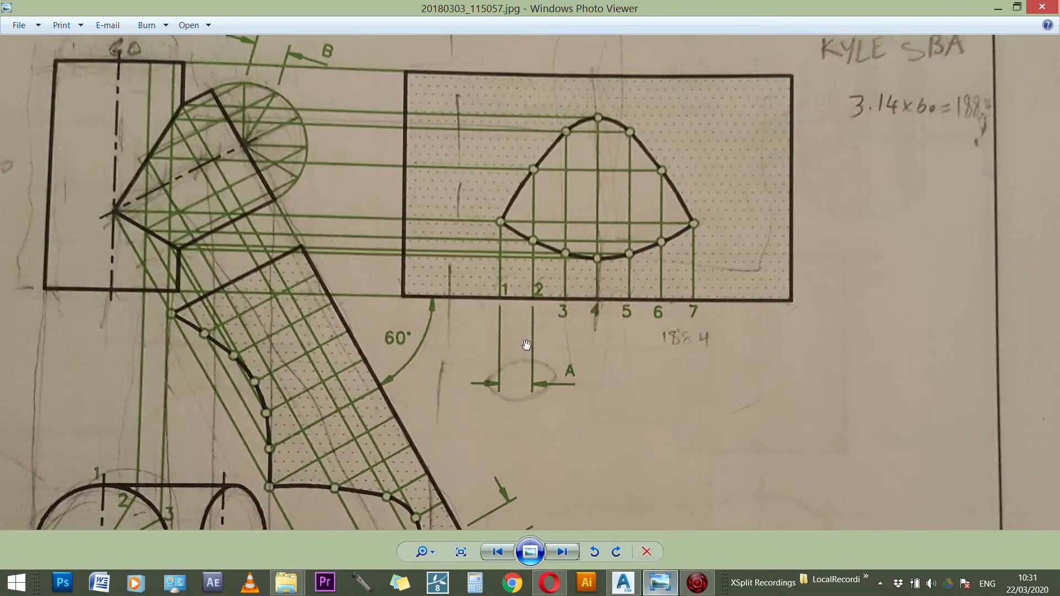
scroll(535, 212, down, 3)
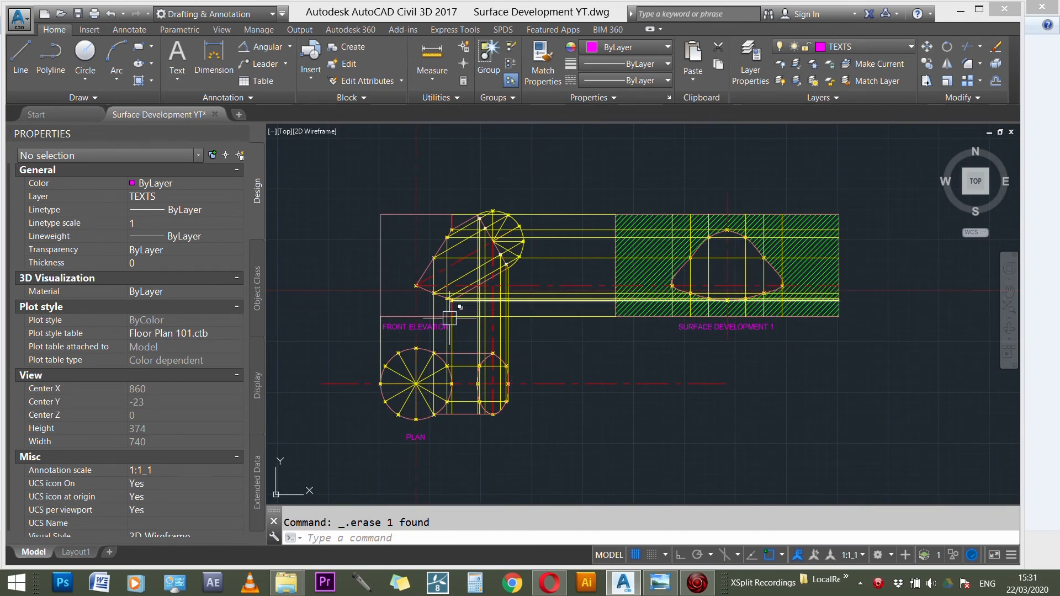
scroll(409, 331, up, 2)
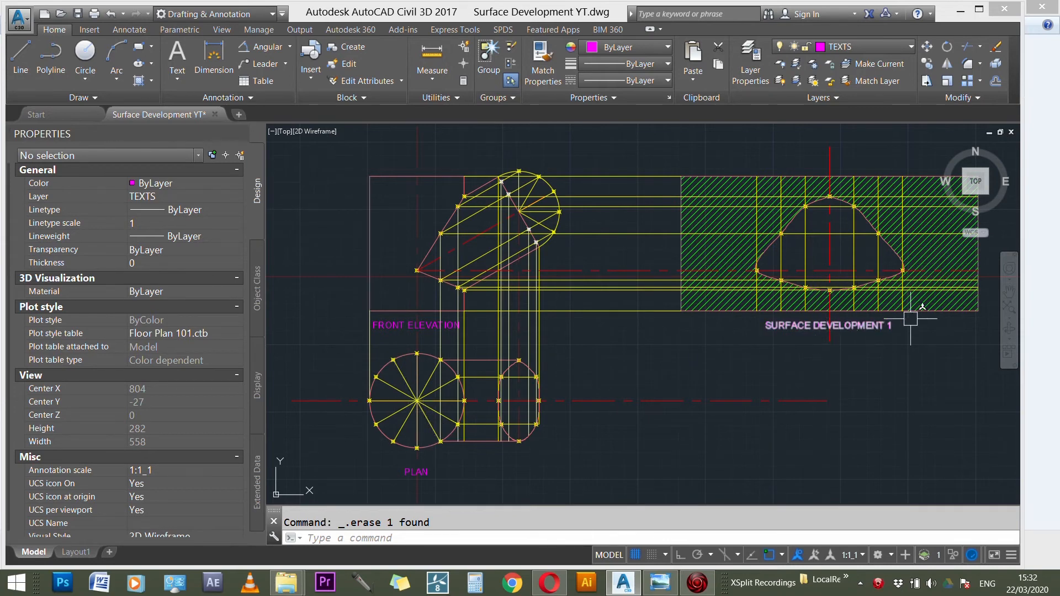
mouse_move(468, 217)
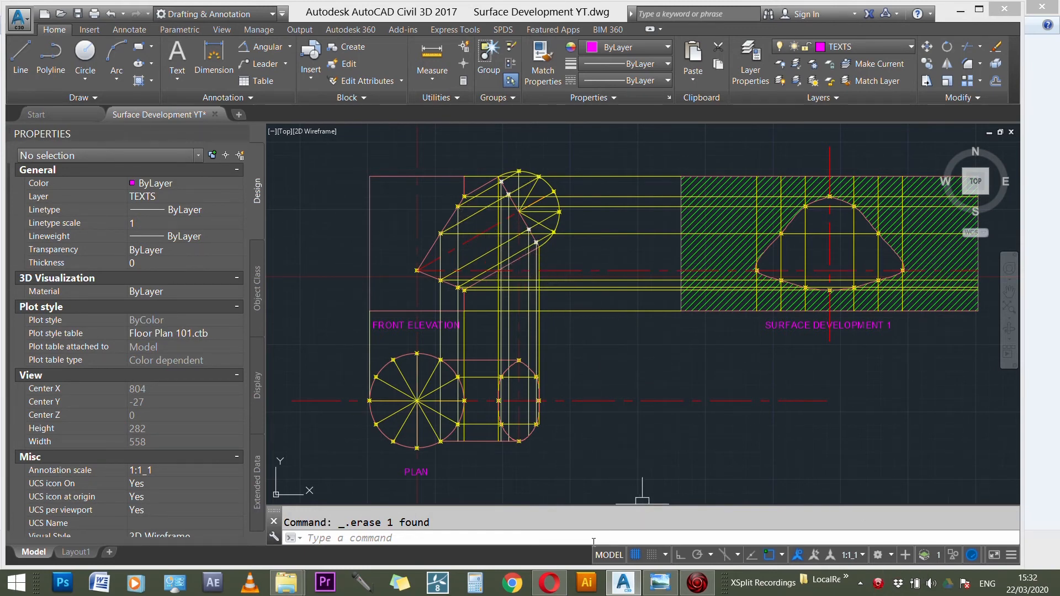
click(474, 583)
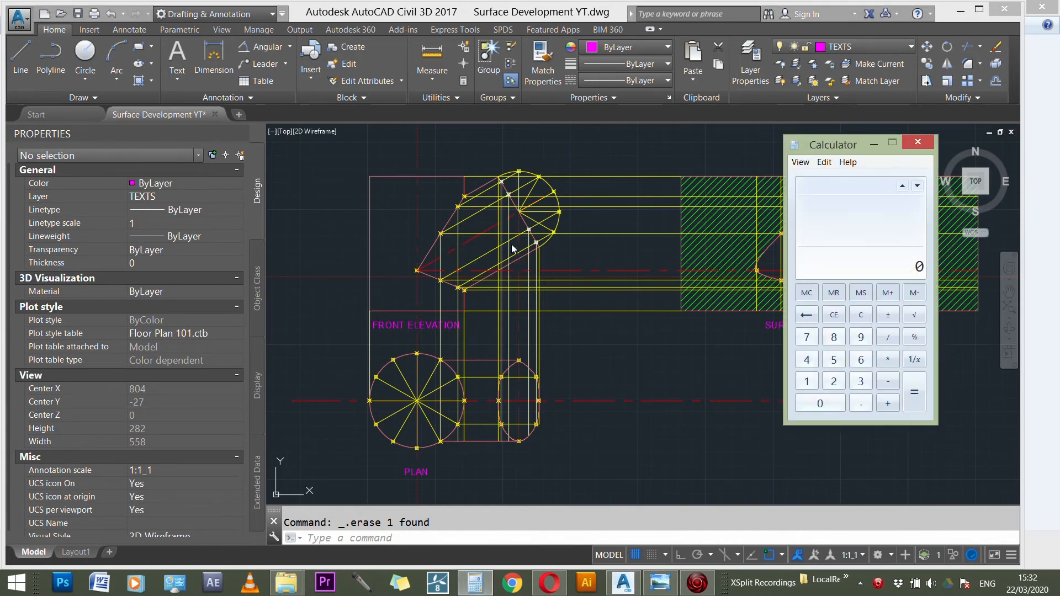
click(725, 352)
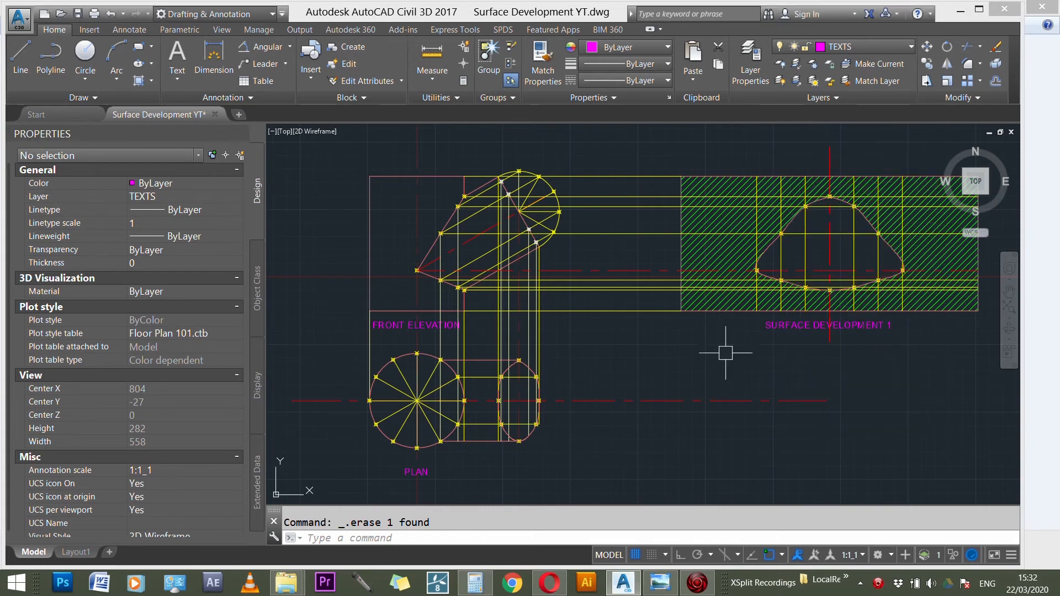
click(474, 583)
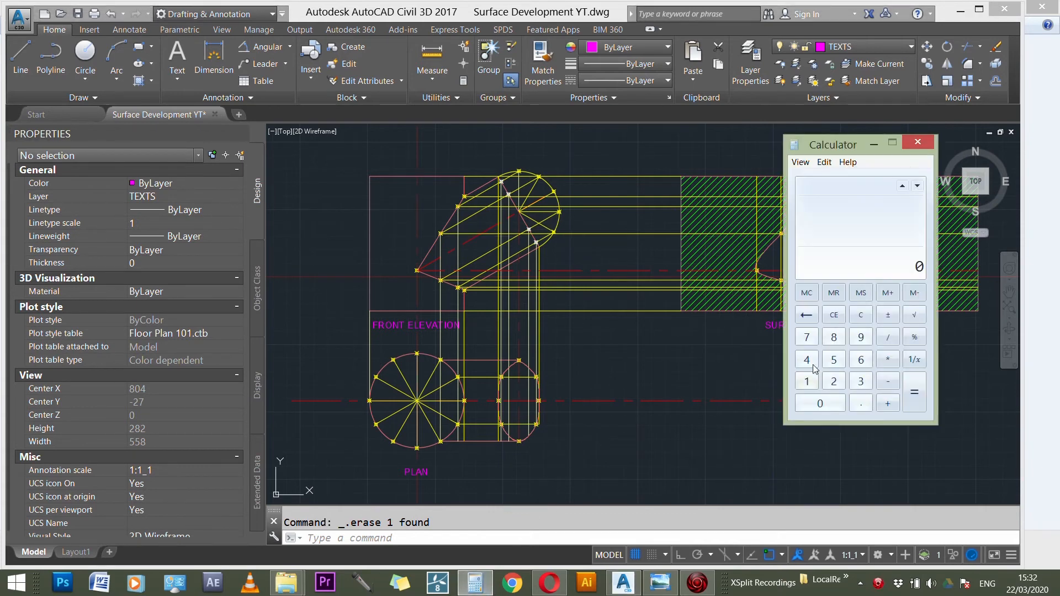
click(861, 360)
click(819, 403)
click(888, 360)
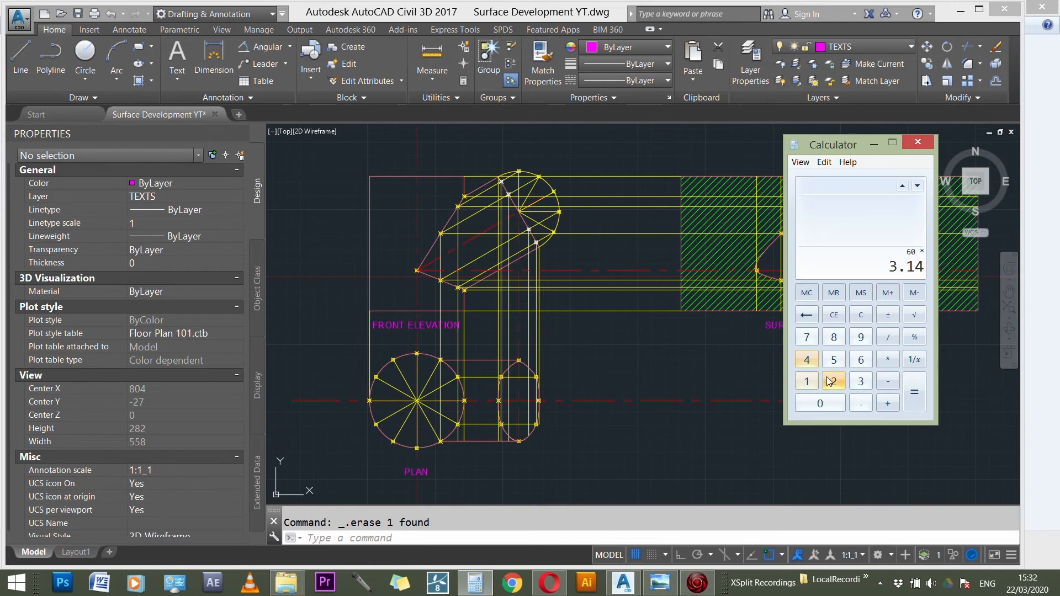
click(915, 394)
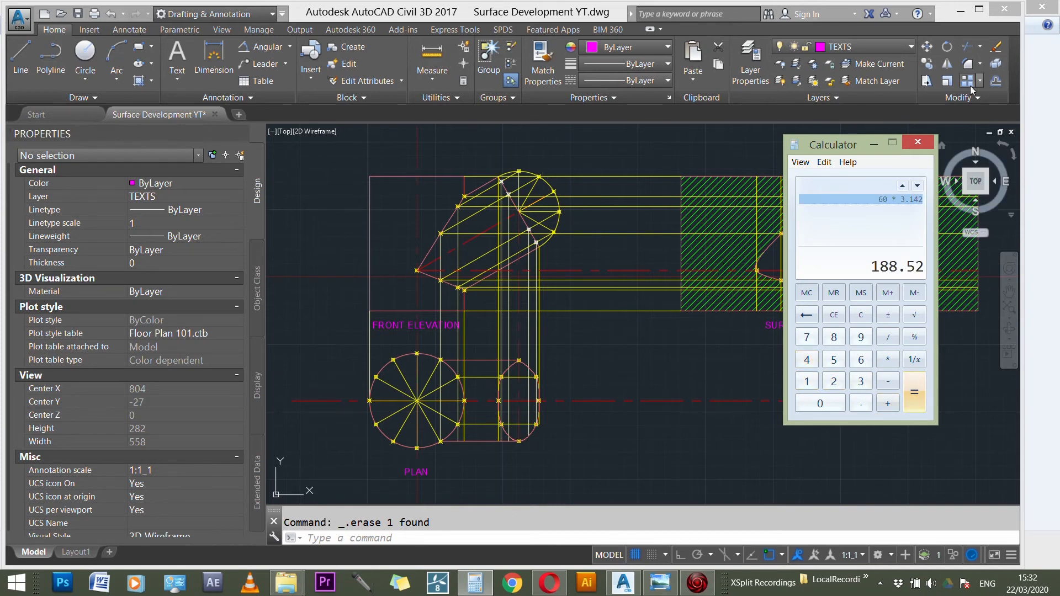
click(930, 140)
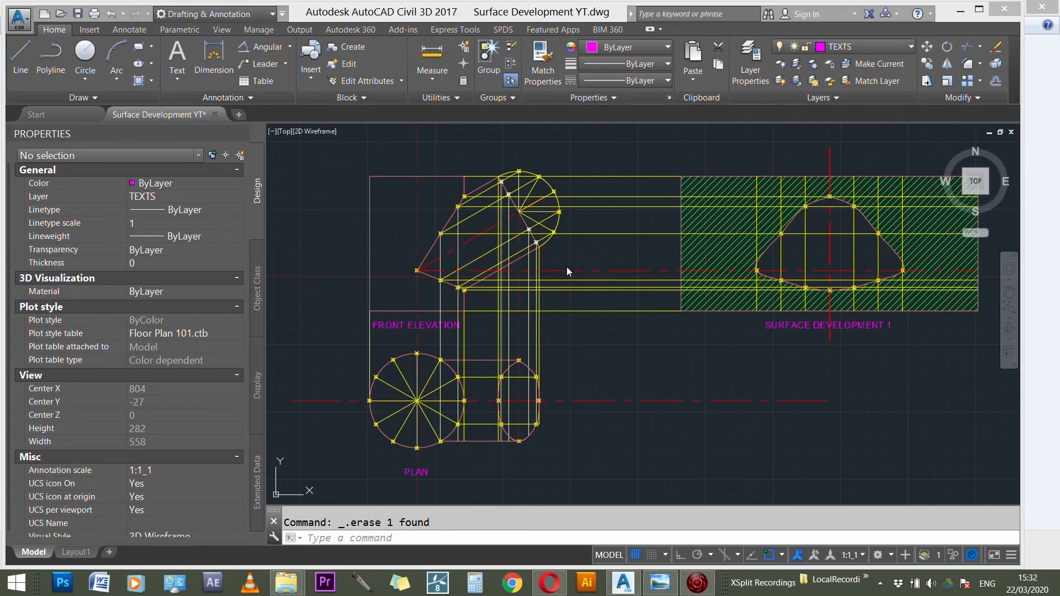
- Copy the branch pipe's lower slanted edge from its outer endpoint to the empty area below and right of the plan
key(Escape)
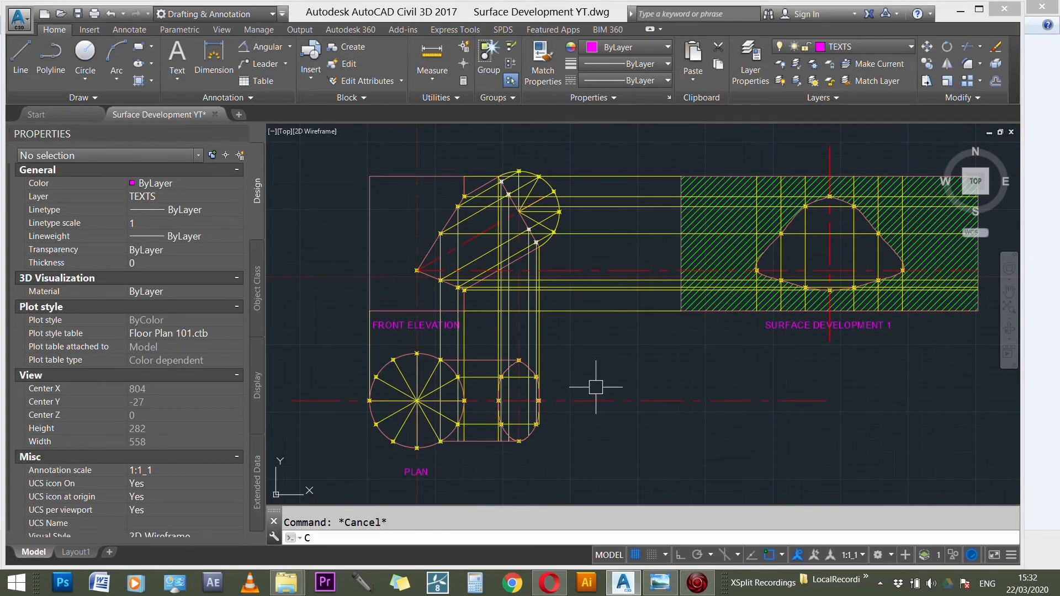
text(C)
key(Return)
scroll(524, 260, up, 3)
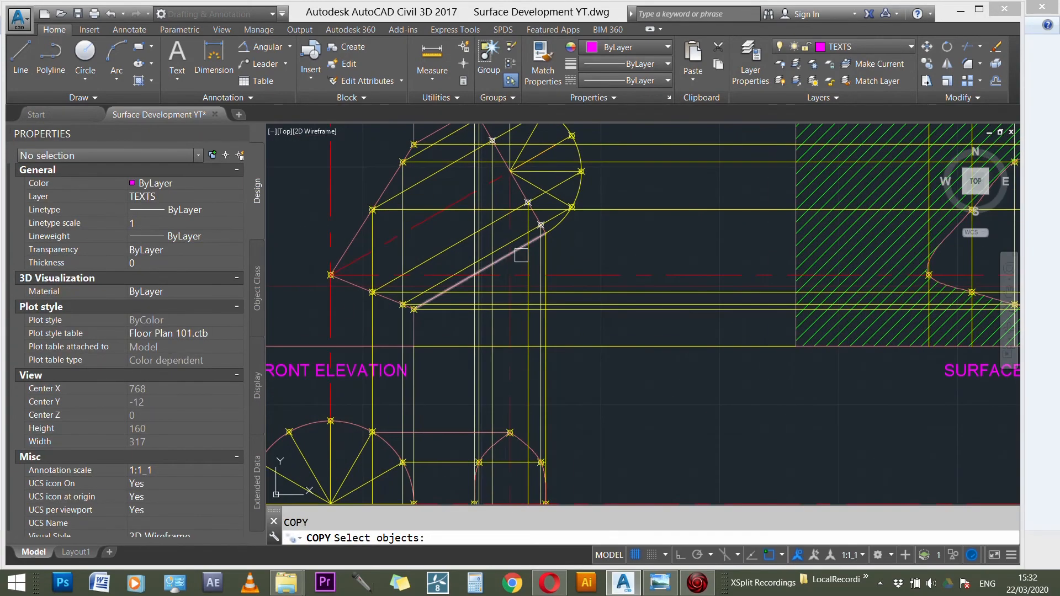
click(521, 253)
key(Return)
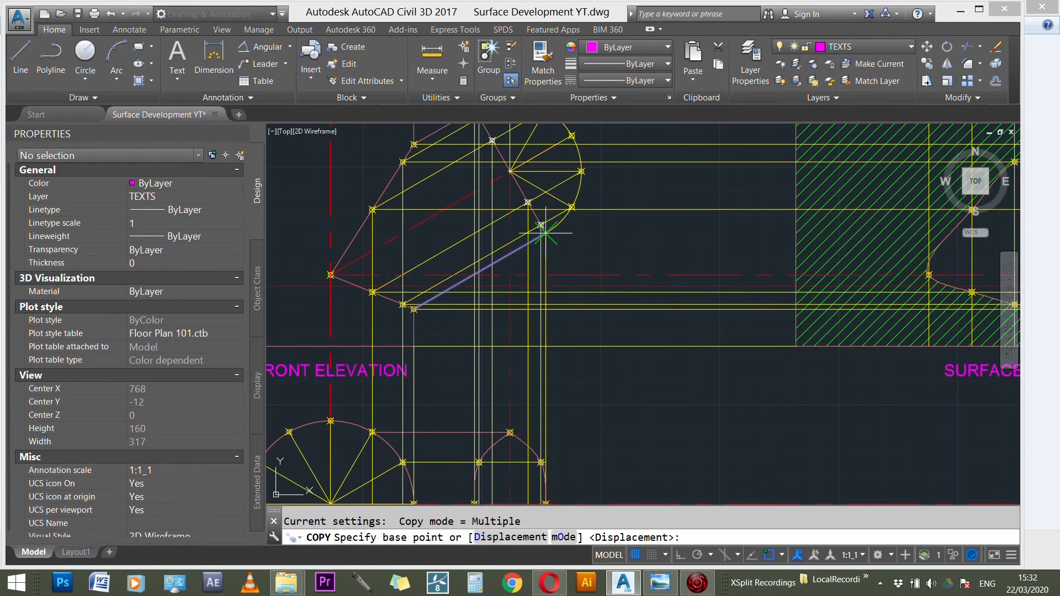
click(545, 233)
scroll(496, 165, down, 2)
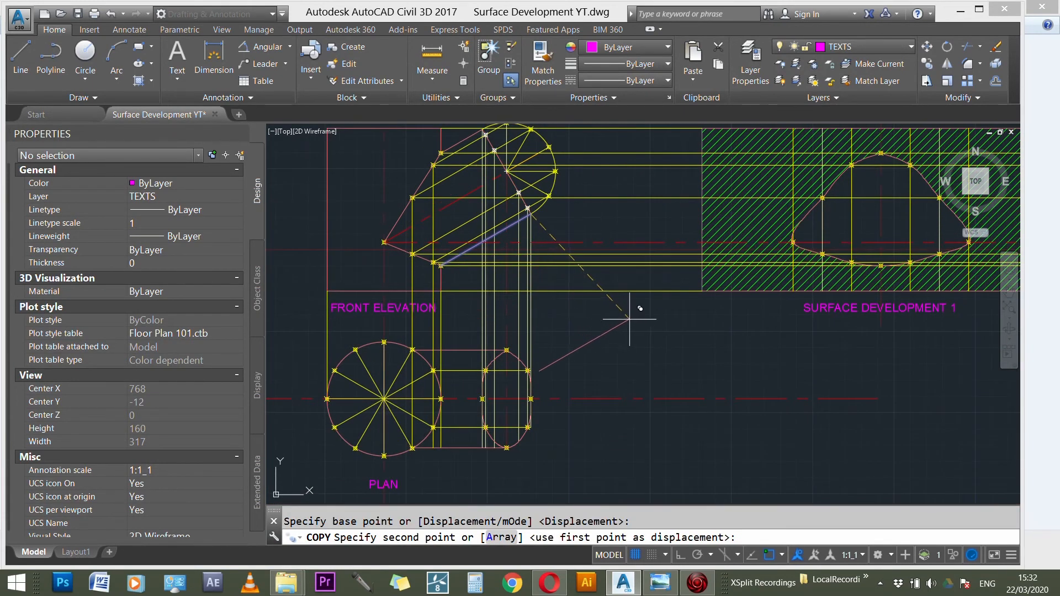
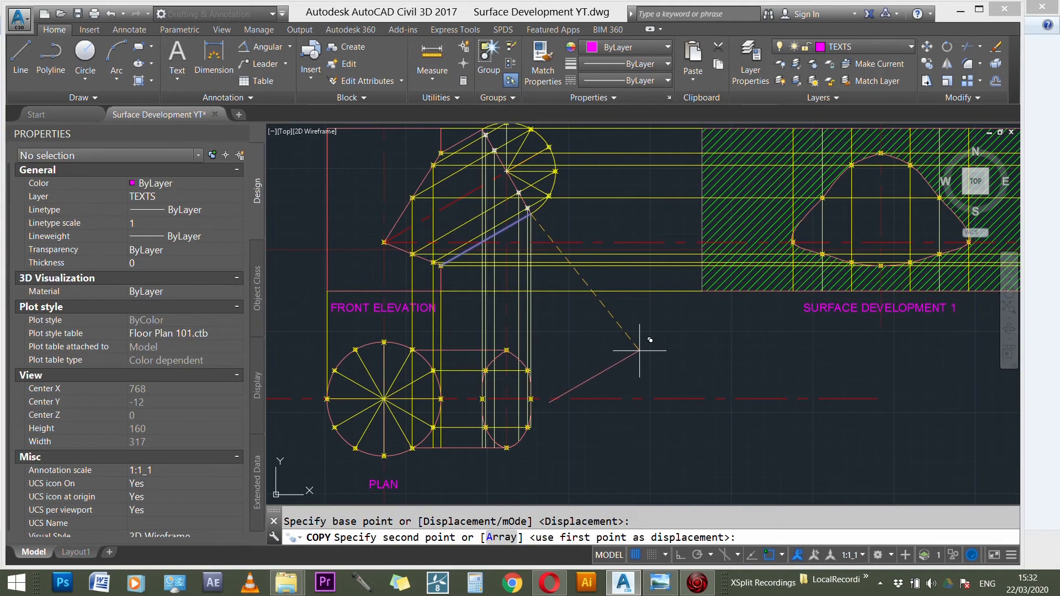
scroll(642, 358, down, 2)
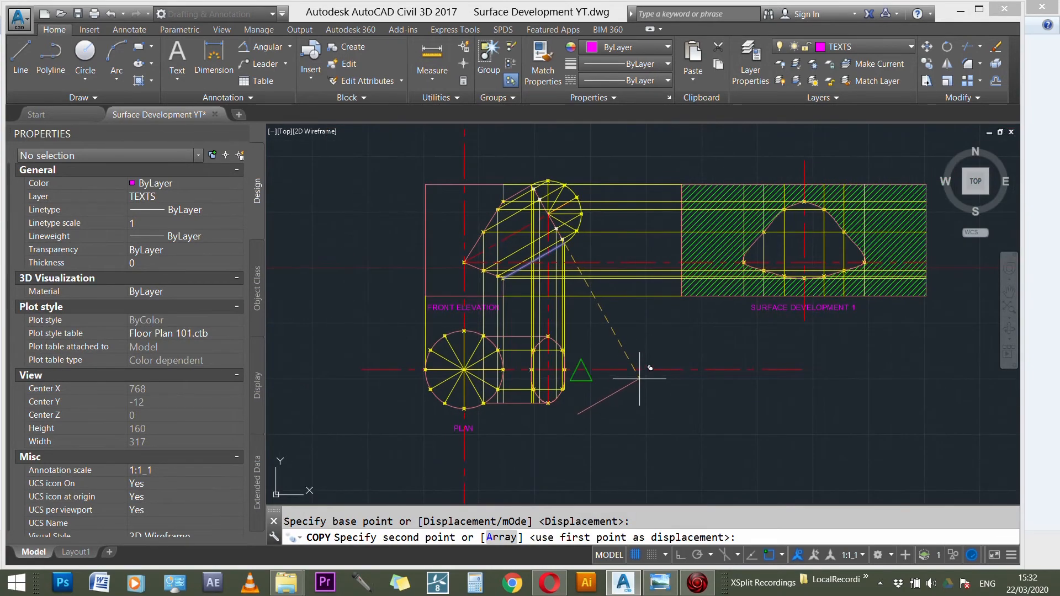
click(642, 379)
key(ctrl+z)
scroll(647, 265, down, 2)
scroll(644, 273, down, 2)
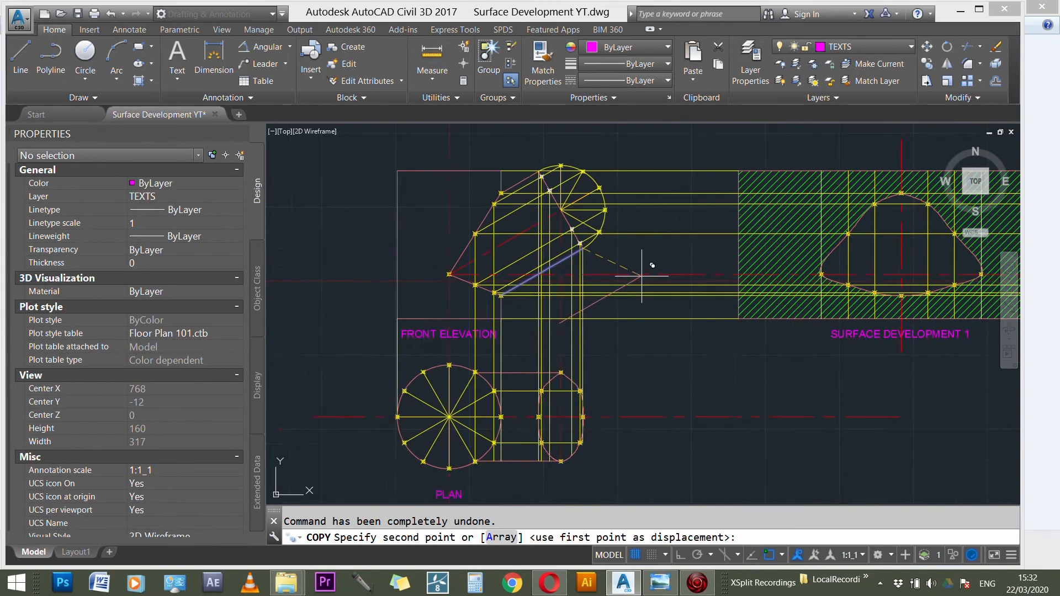
click(650, 396)
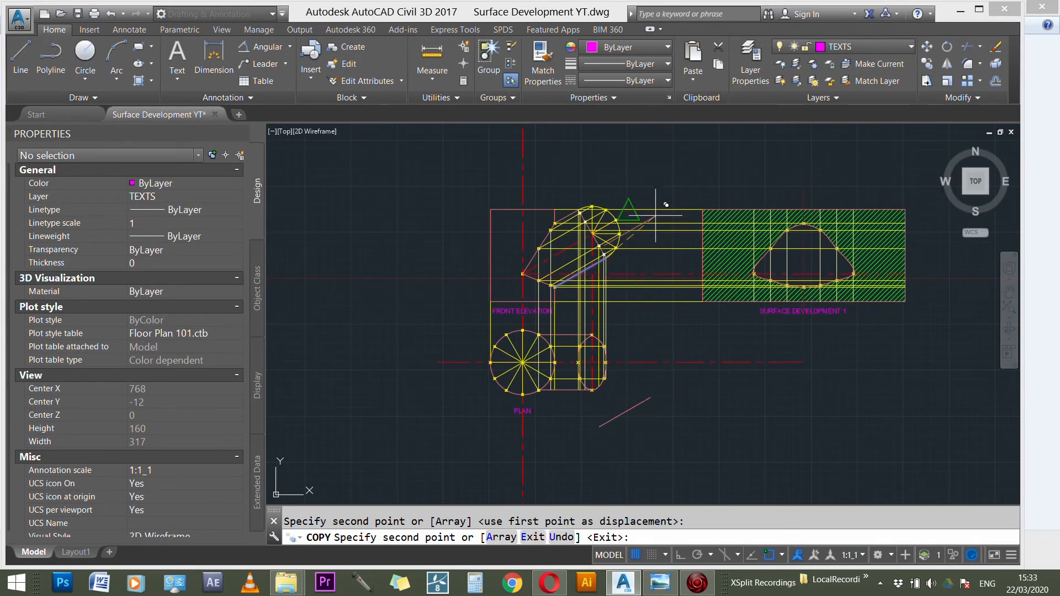
scroll(660, 176, down, 3)
key(Escape)
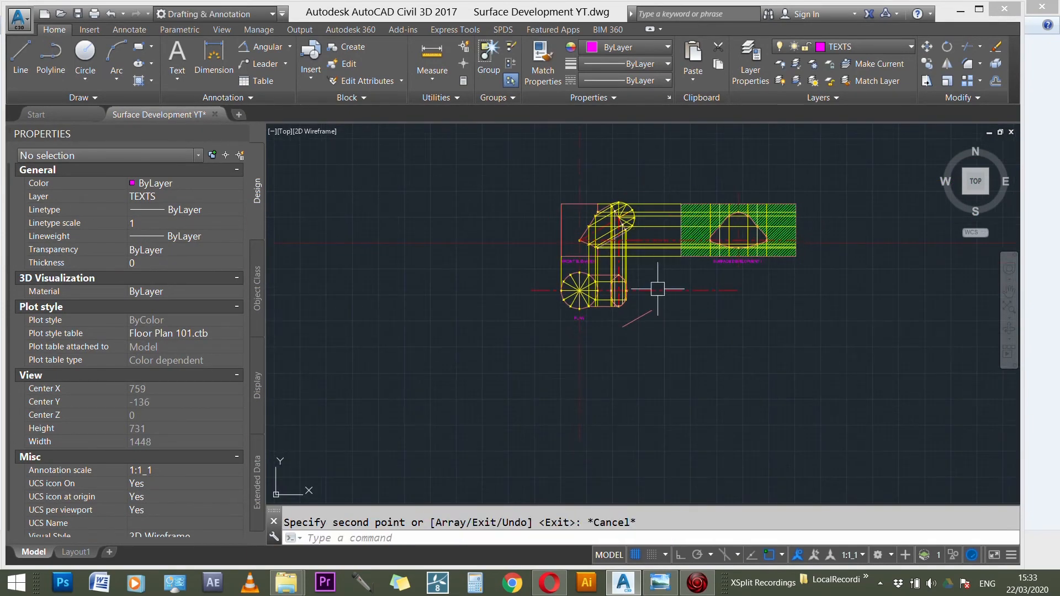
- Offset the copied slanted line by 188.5 toward the lower right
scroll(673, 238, up, 1)
scroll(645, 300, up, 1)
text(o)
key(Return)
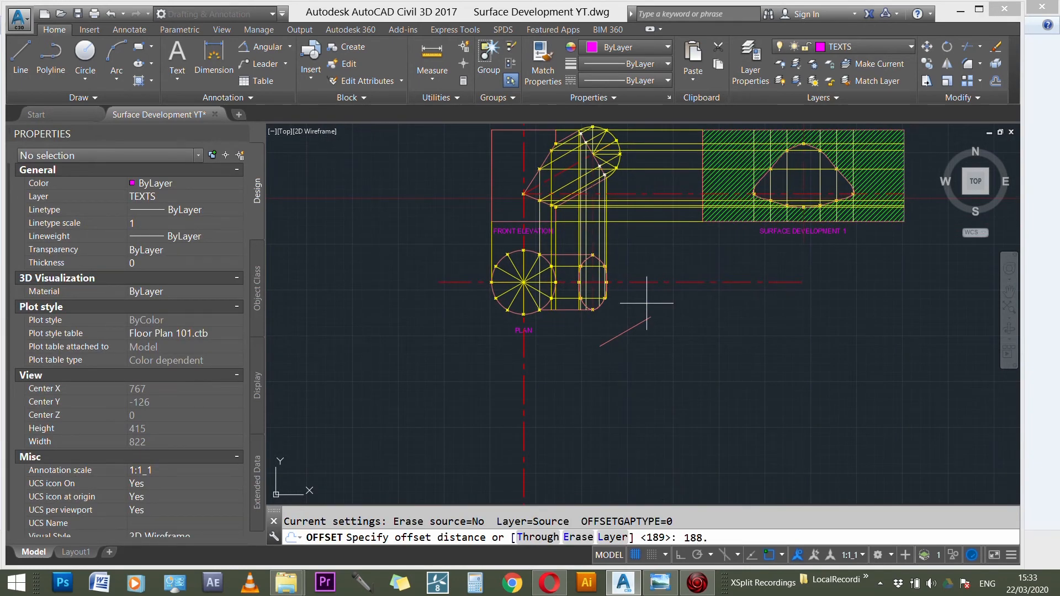
text(188.5)
key(Return)
click(625, 332)
click(726, 396)
scroll(717, 278, down, 1)
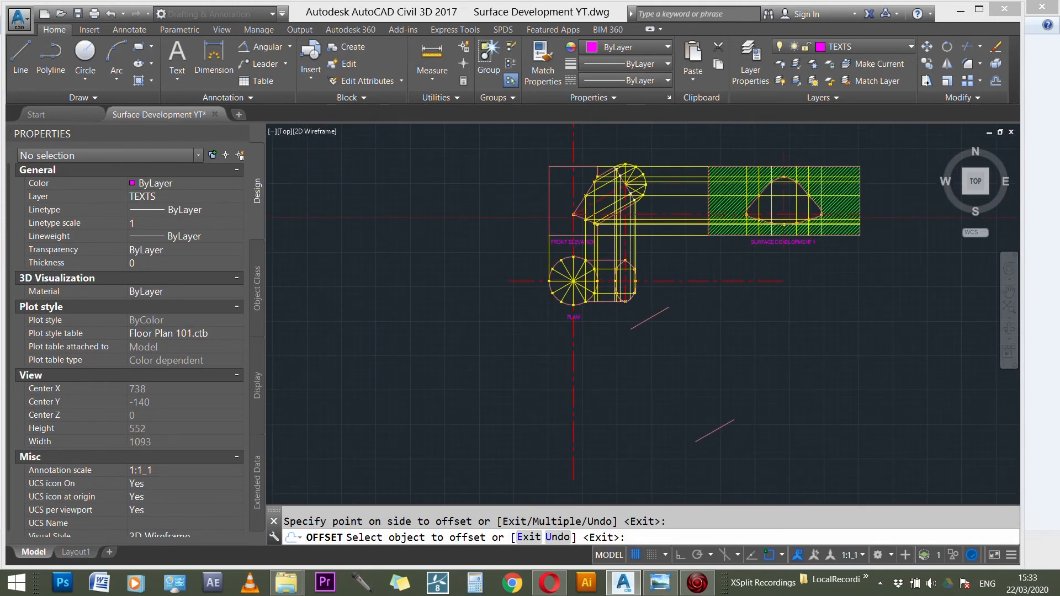
scroll(681, 238, up, 3)
key(Escape)
key(Escape)
scroll(597, 298, down, 3)
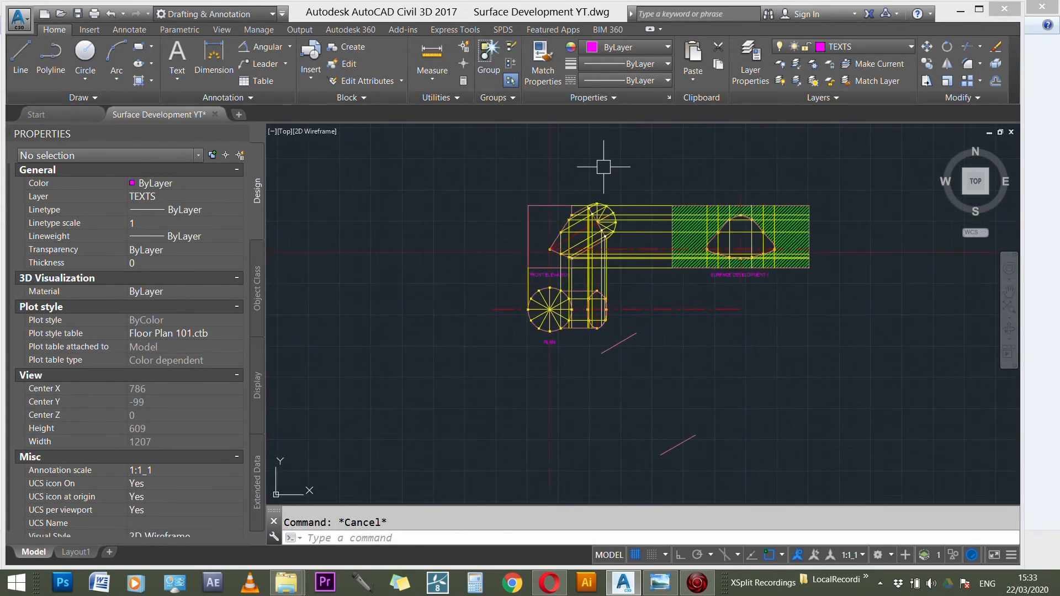
scroll(603, 167, up, 3)
text(c)
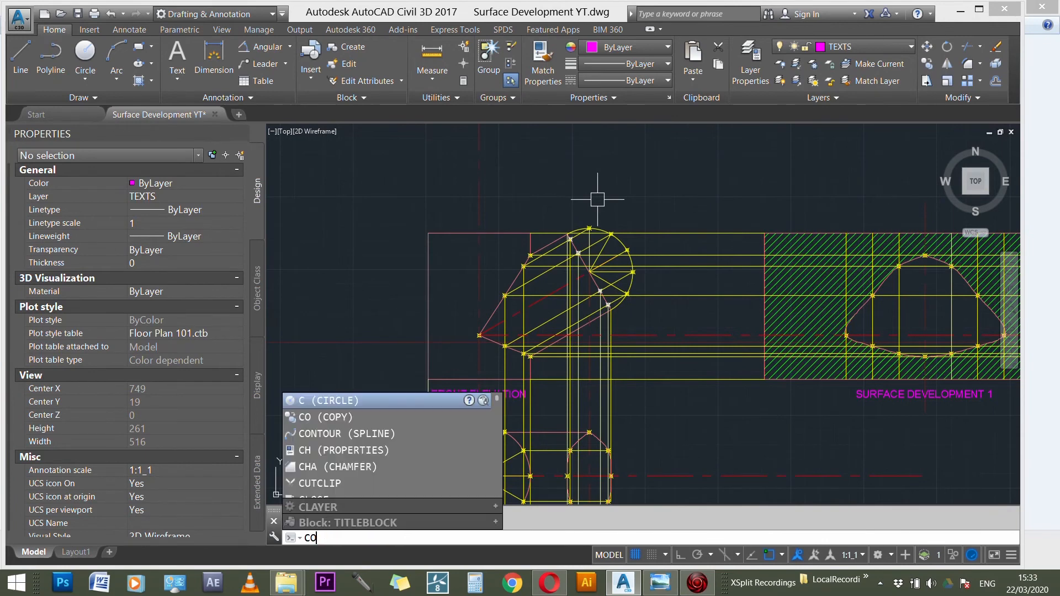
text(o)
key(Return)
scroll(585, 248, up, 8)
click(572, 263)
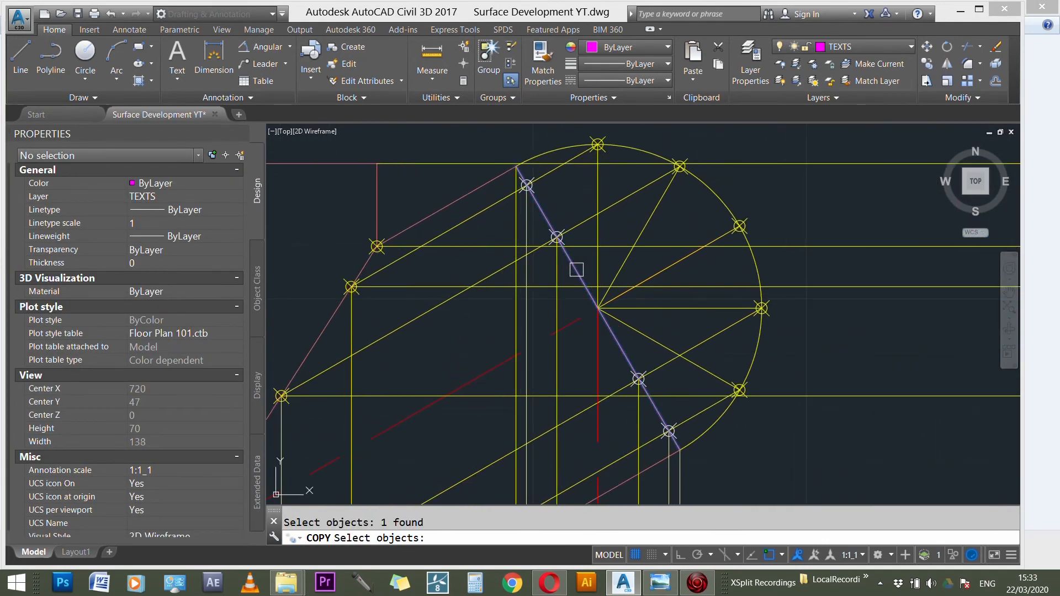
key(Return)
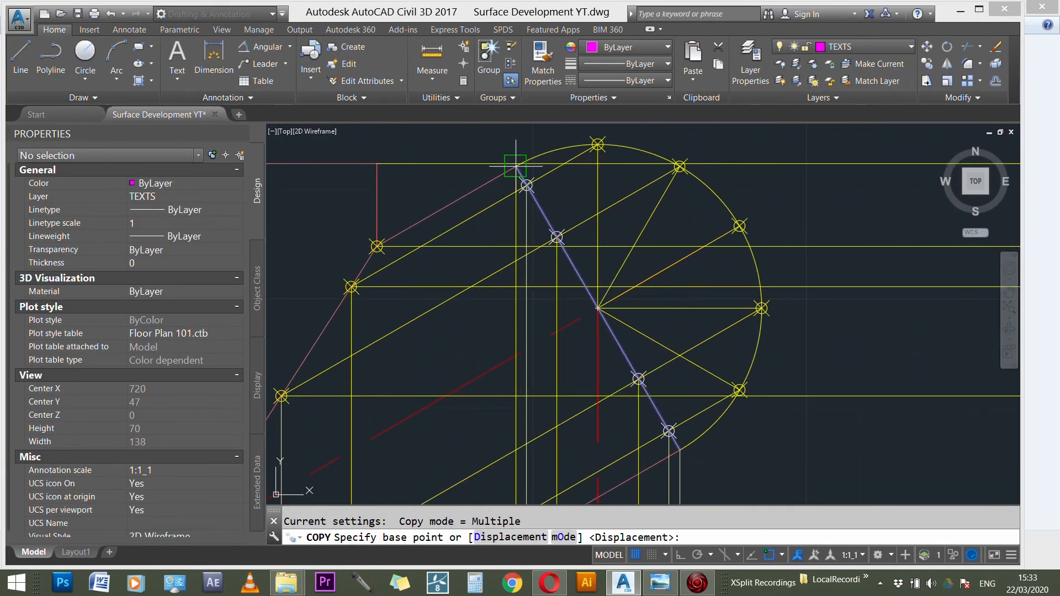
click(515, 165)
scroll(663, 237, down, 8)
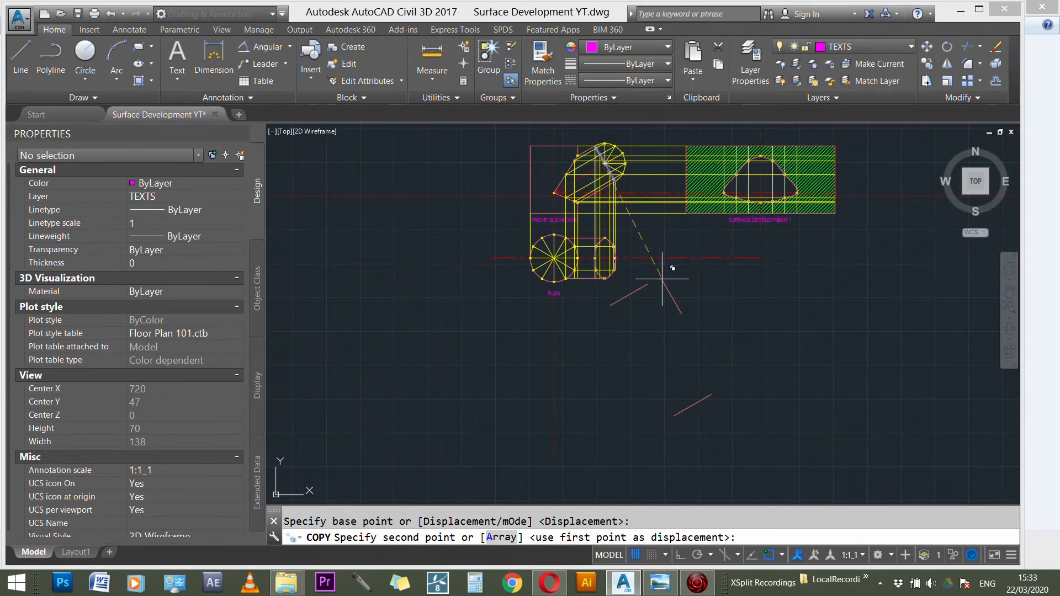
scroll(618, 204, up, 5)
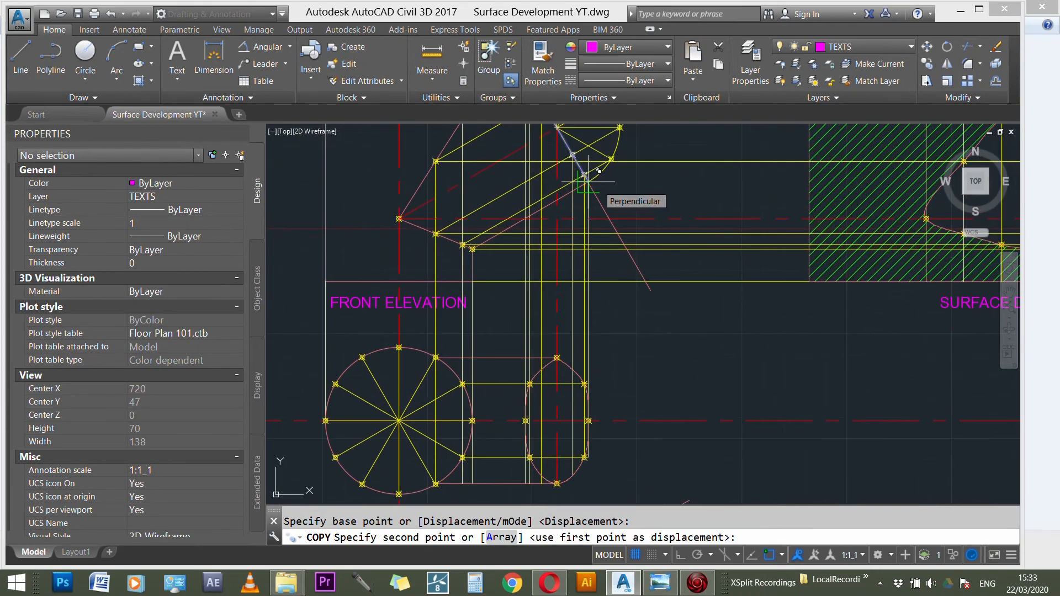
scroll(599, 171, down, 2)
scroll(643, 234, down, 2)
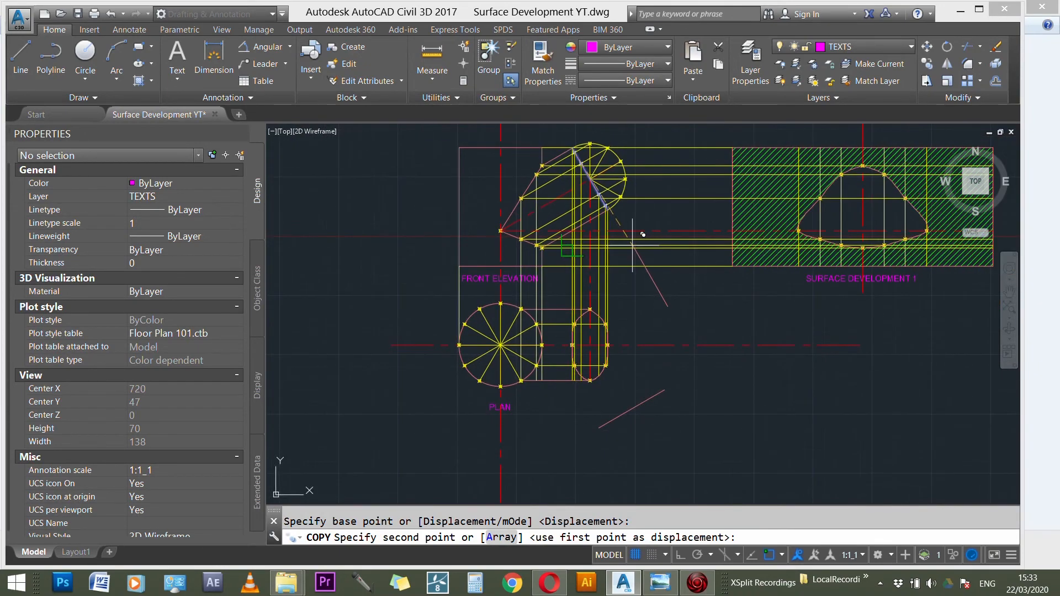
scroll(643, 235, down, 2)
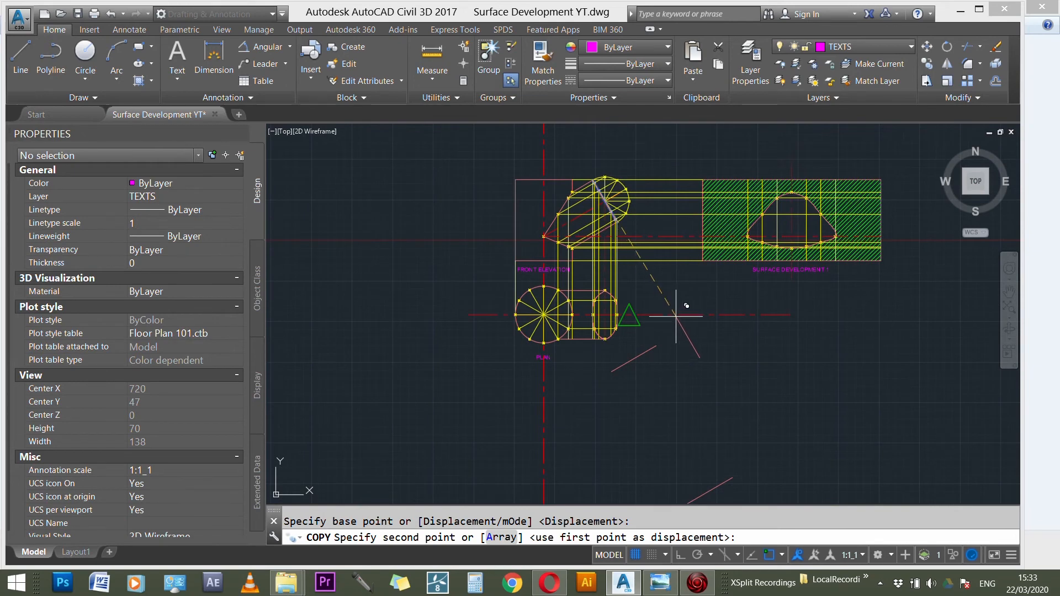
key(Escape)
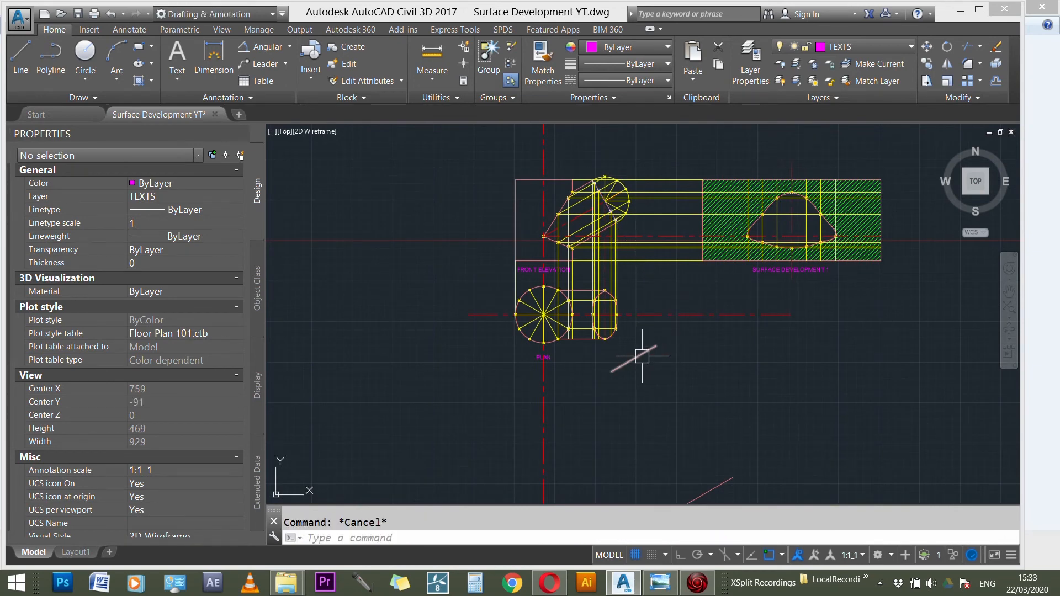
click(642, 356)
key(Escape)
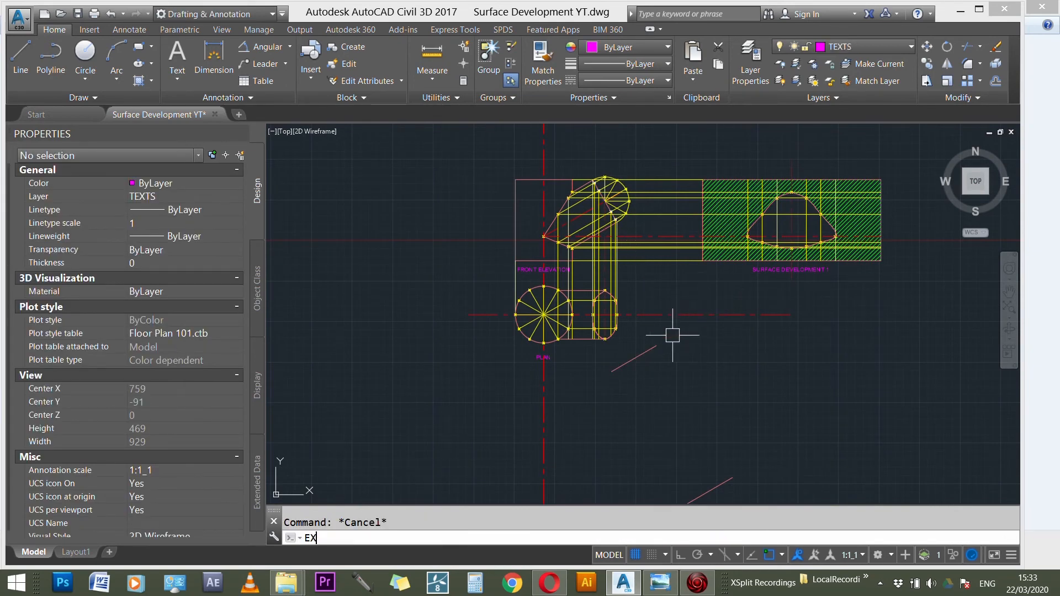
- Extend the upper slanted line beside the plan up to the plan's horizontal centerline
text(EX)
key(Return)
click(687, 315)
key(Return)
click(640, 355)
key(Escape)
- Extend the branch pipe's outer end line from its lower end down to the upper slanted line beside the plan
scroll(627, 223, up, 2)
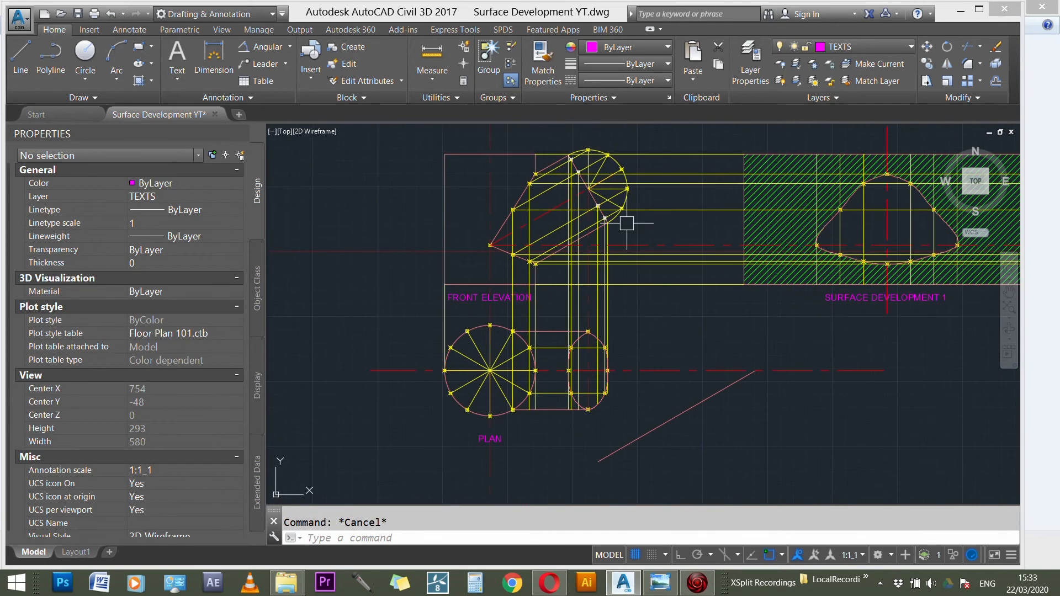
text(E)
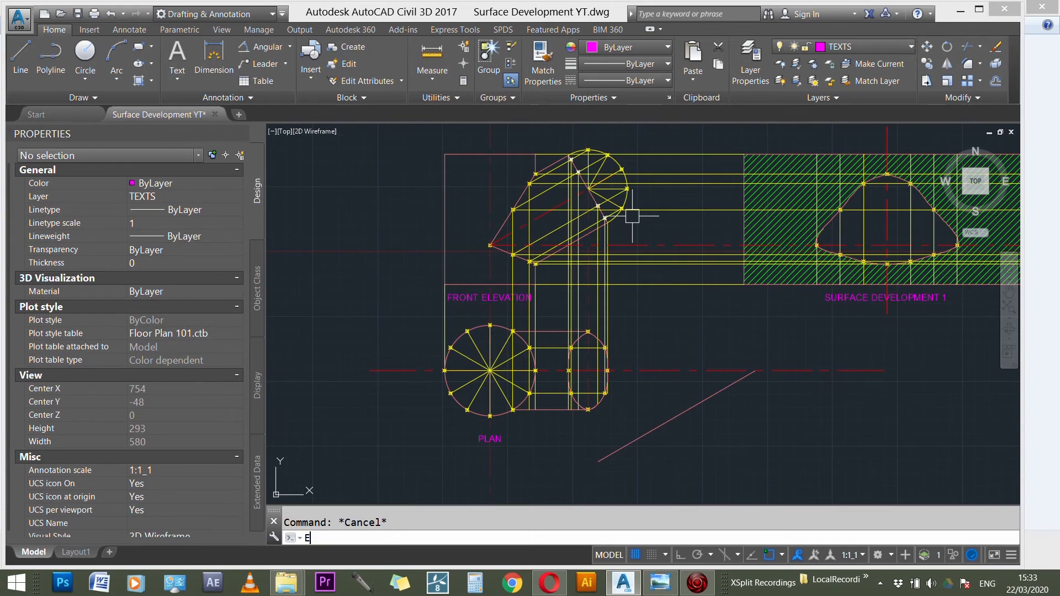
text(X)
key(Return)
click(680, 415)
scroll(615, 227, up, 2)
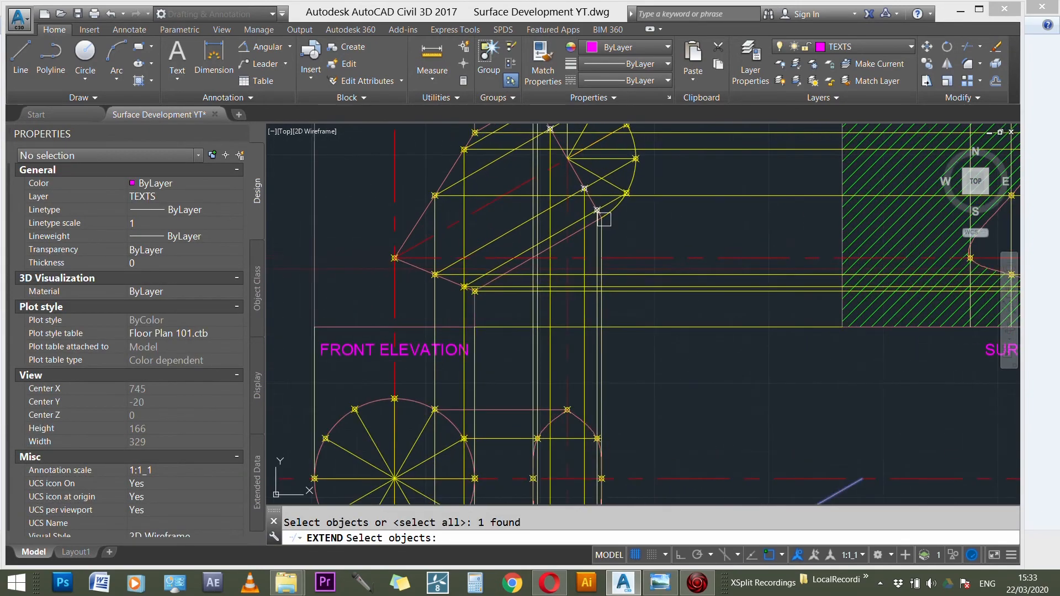
scroll(595, 205, up, 4)
key(Return)
click(589, 212)
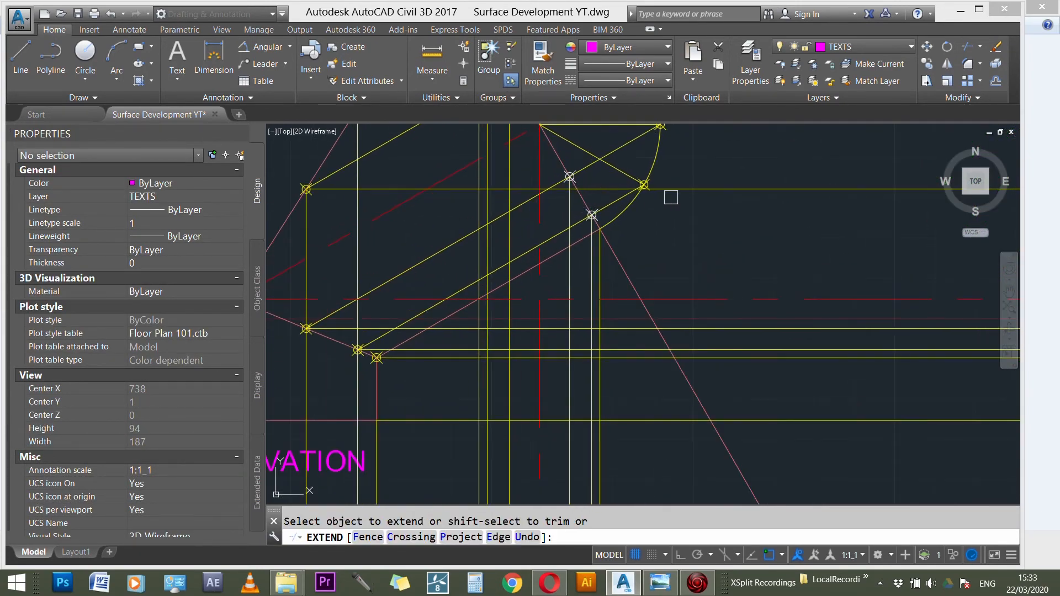
scroll(667, 196, down, 4)
scroll(667, 196, down, 2)
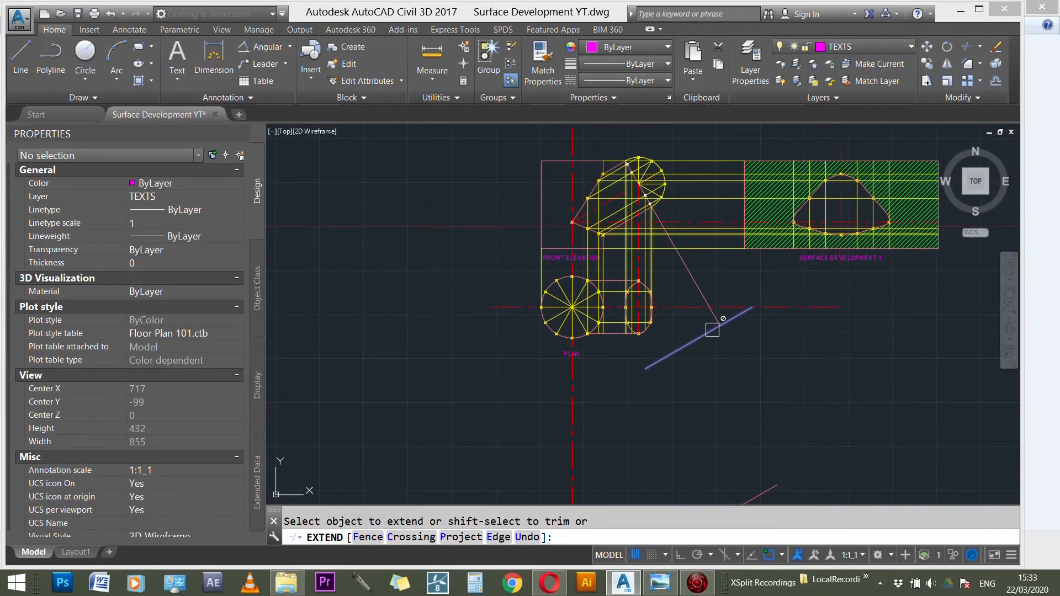
scroll(713, 333, down, 1)
key(Escape)
- Fillet the extended end line with the lower offset slanted line at radius 0 so they meet in a corner
text(F)
key(Return)
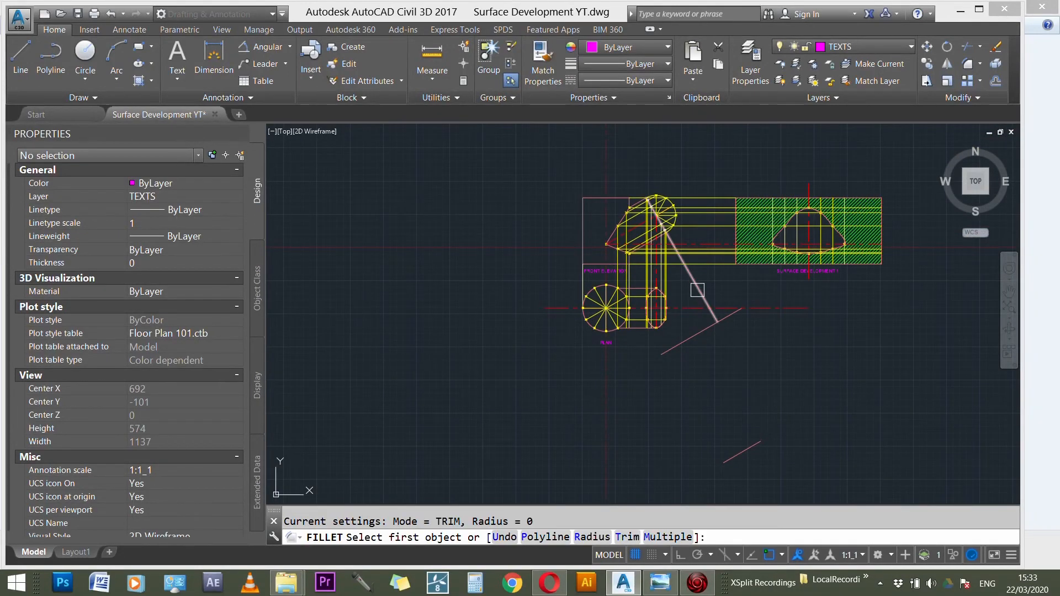
click(698, 291)
key(Escape)
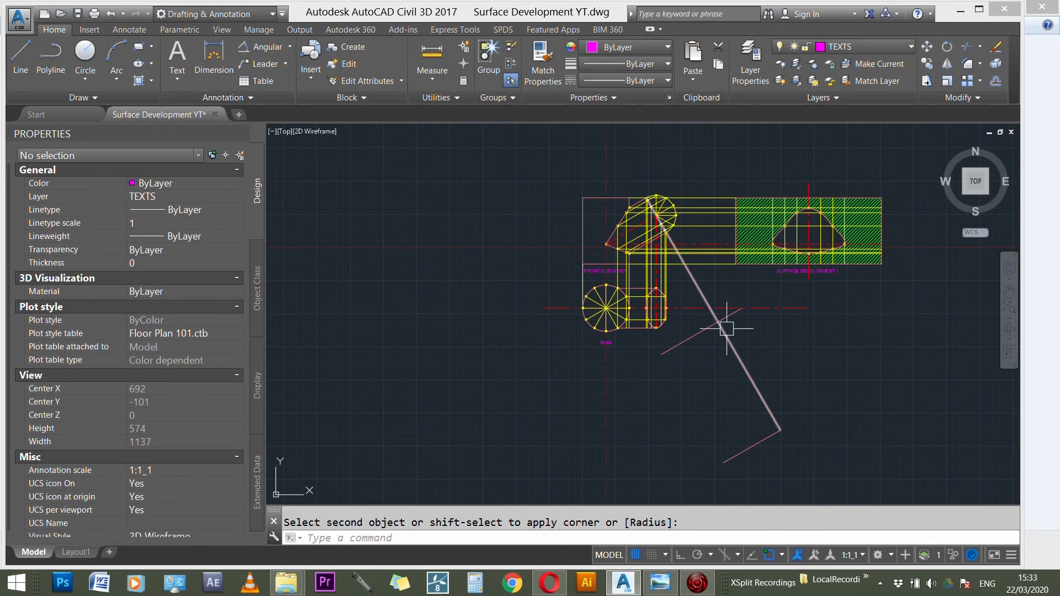
scroll(702, 289, up, 3)
scroll(622, 196, down, 2)
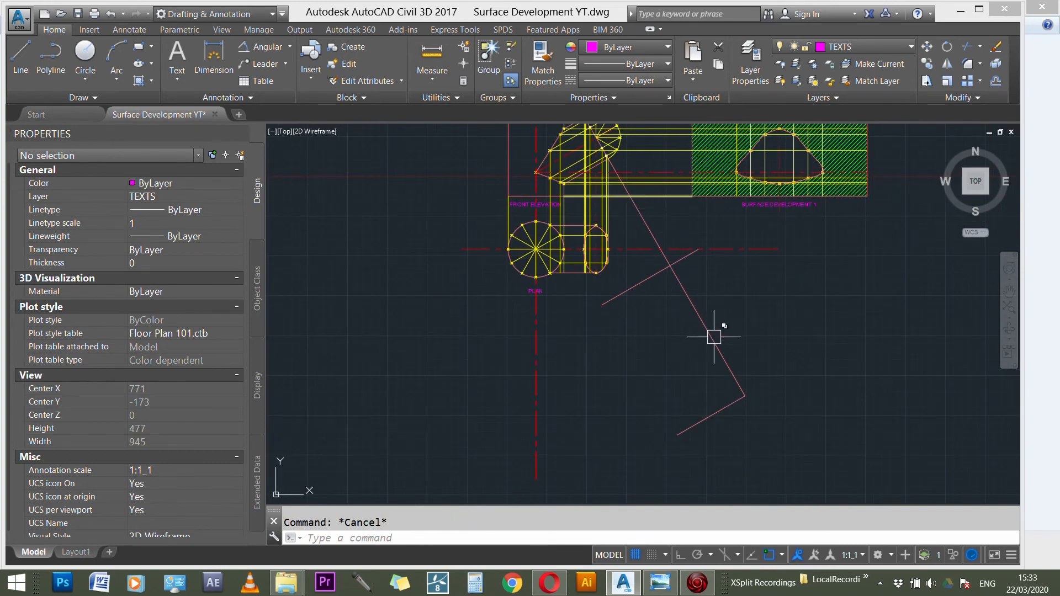
text(l)
key(Return)
click(677, 435)
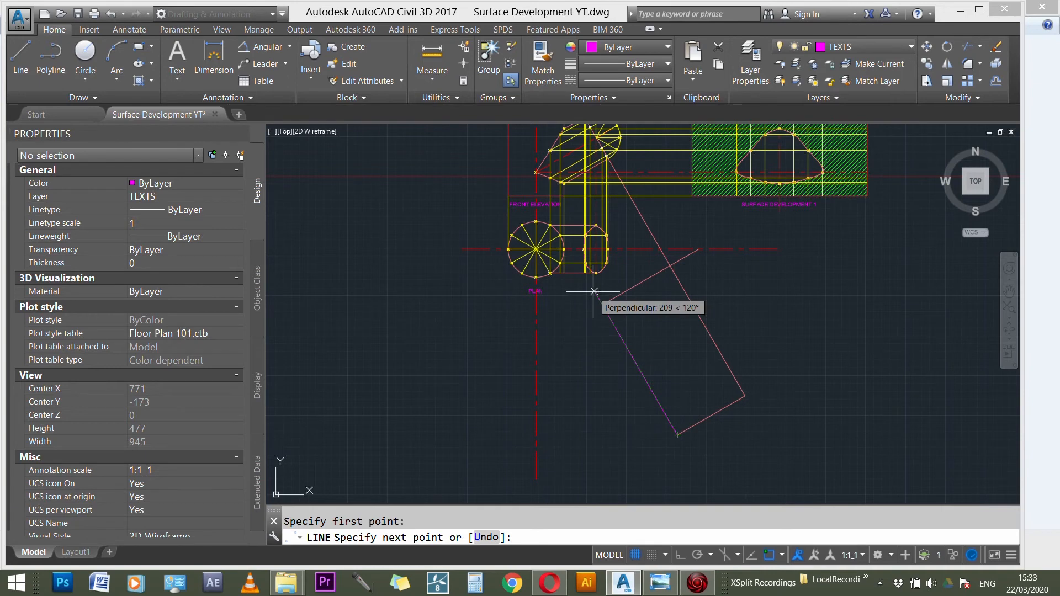
key(Escape)
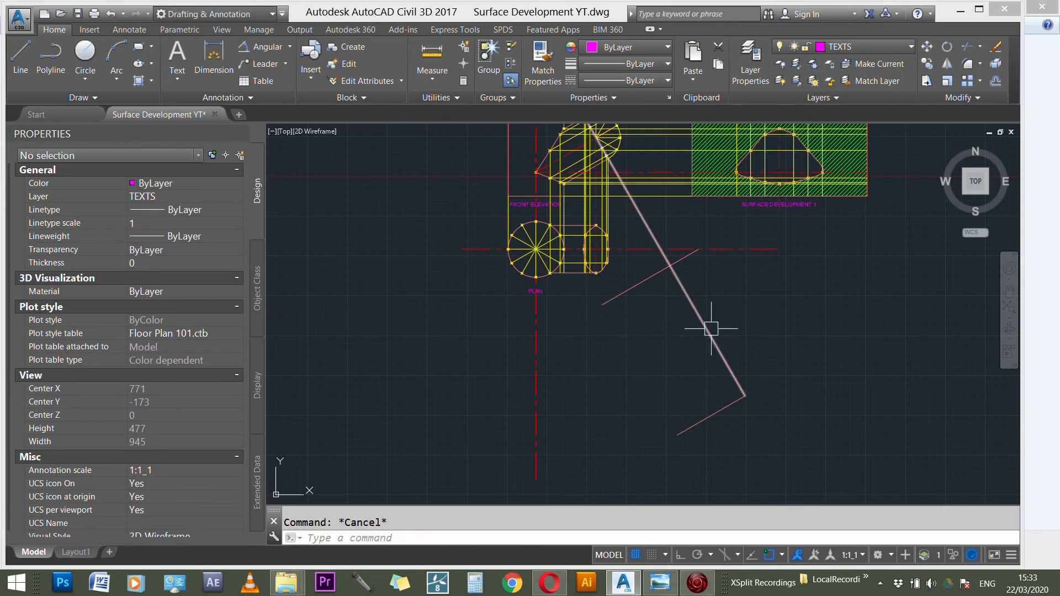
- Copy the long slanted end line from its upper endpoint to the upper marked points on the branch pipe's joint with the cylinder
text(co)
key(Return)
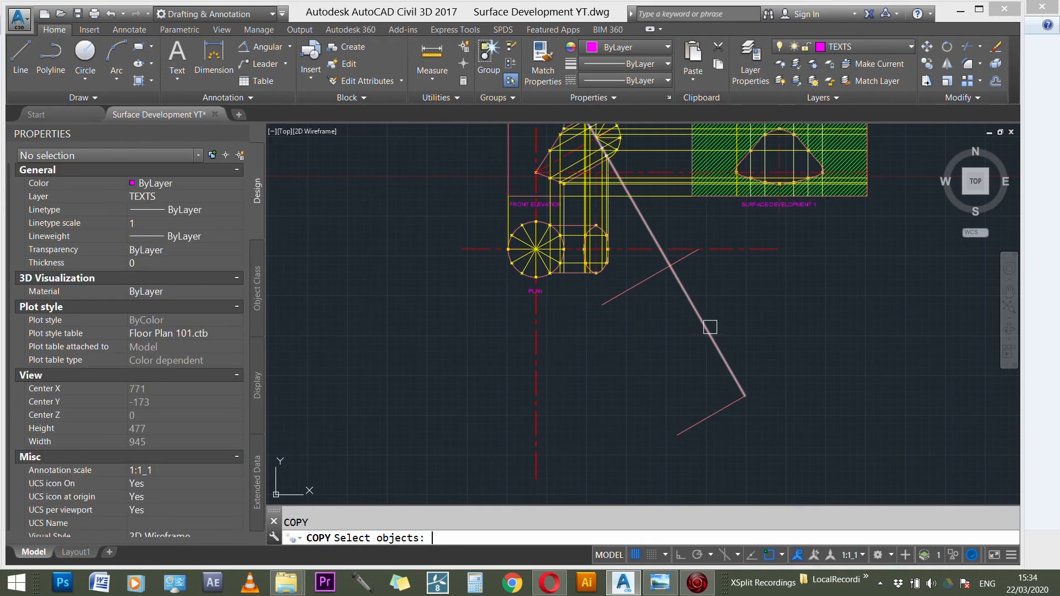
scroll(711, 328, down, 2)
scroll(711, 328, up, 3)
scroll(640, 262, up, 3)
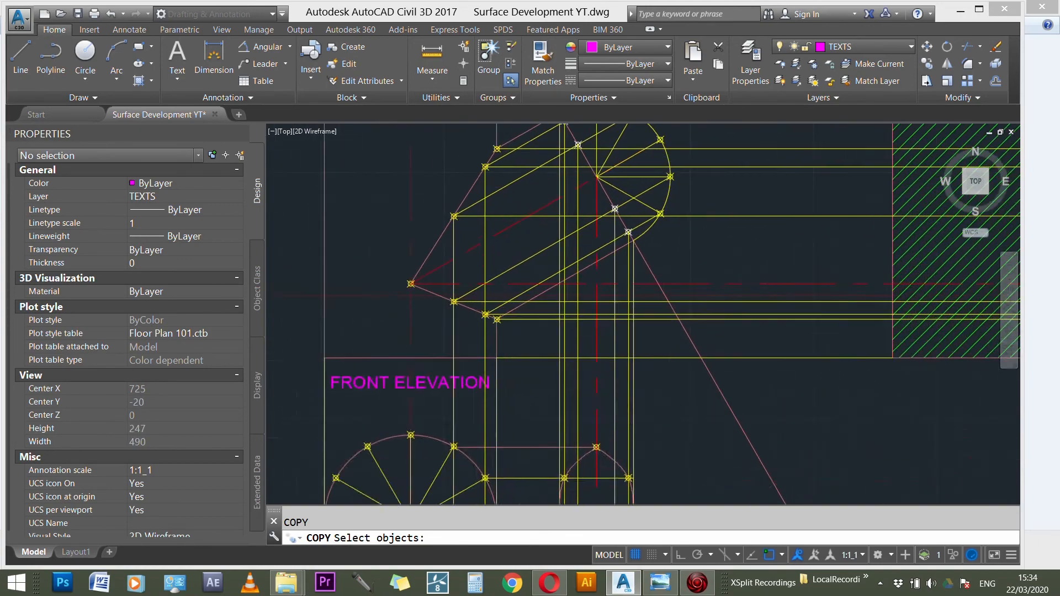
click(686, 305)
scroll(686, 306, down, 1)
scroll(645, 216, up, 6)
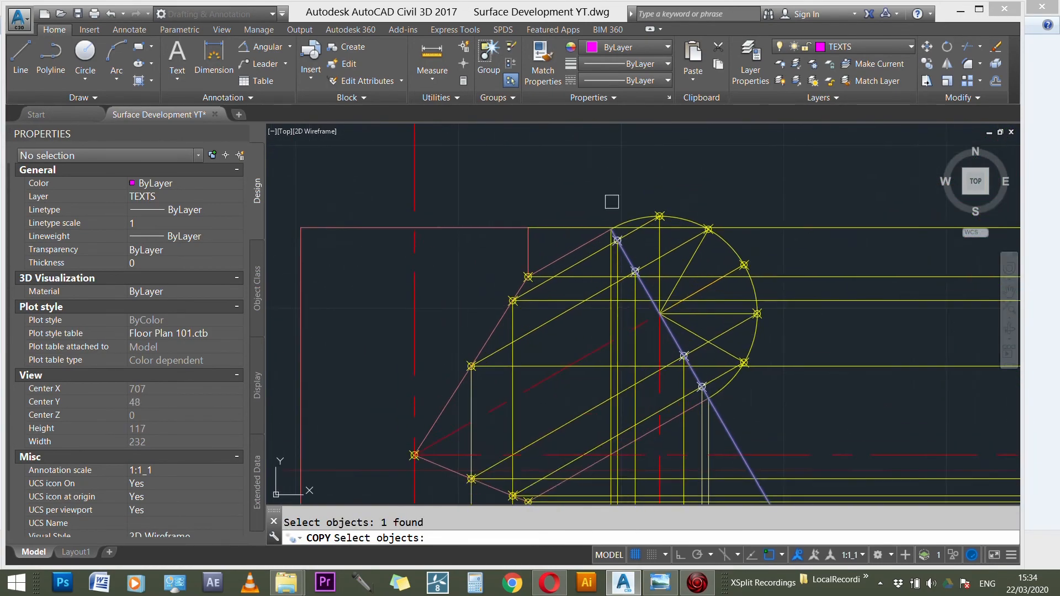
key(Return)
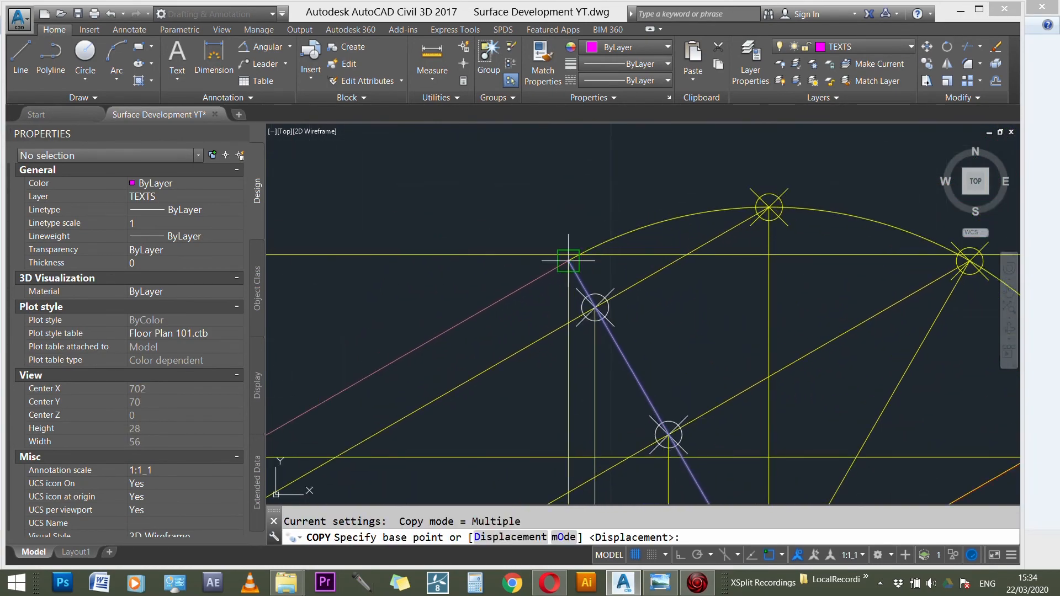
click(568, 260)
scroll(635, 190, down, 3)
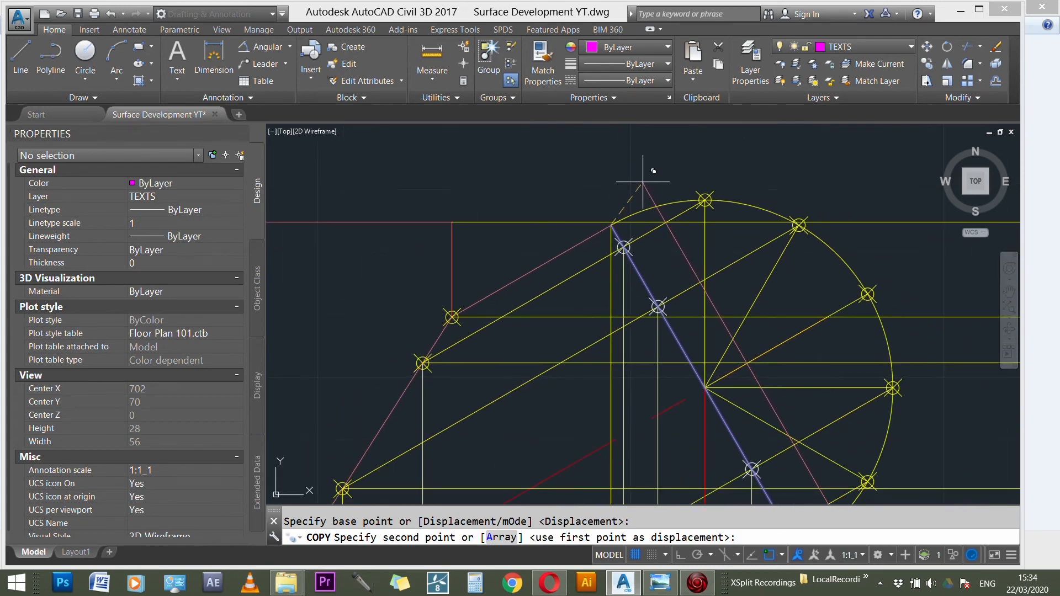
scroll(642, 181, down, 3)
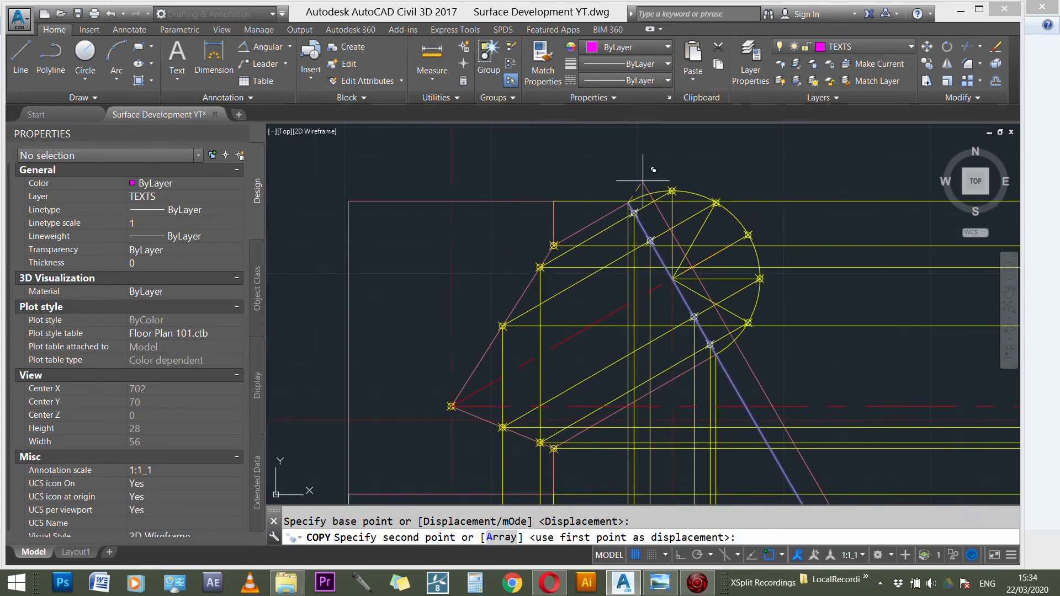
scroll(586, 220, up, 1)
scroll(494, 188, down, 4)
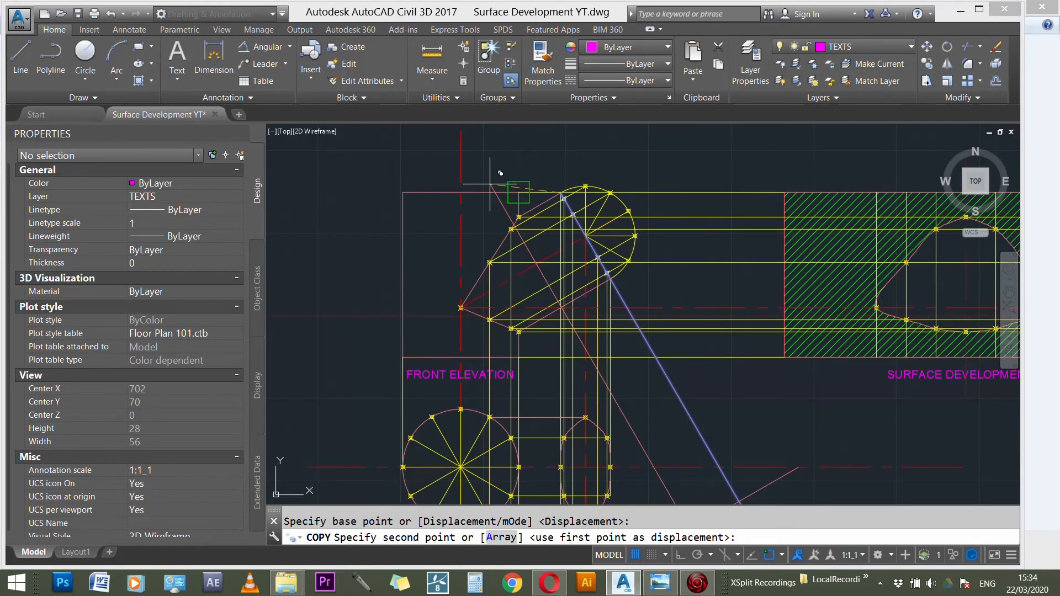
scroll(524, 200, up, 2)
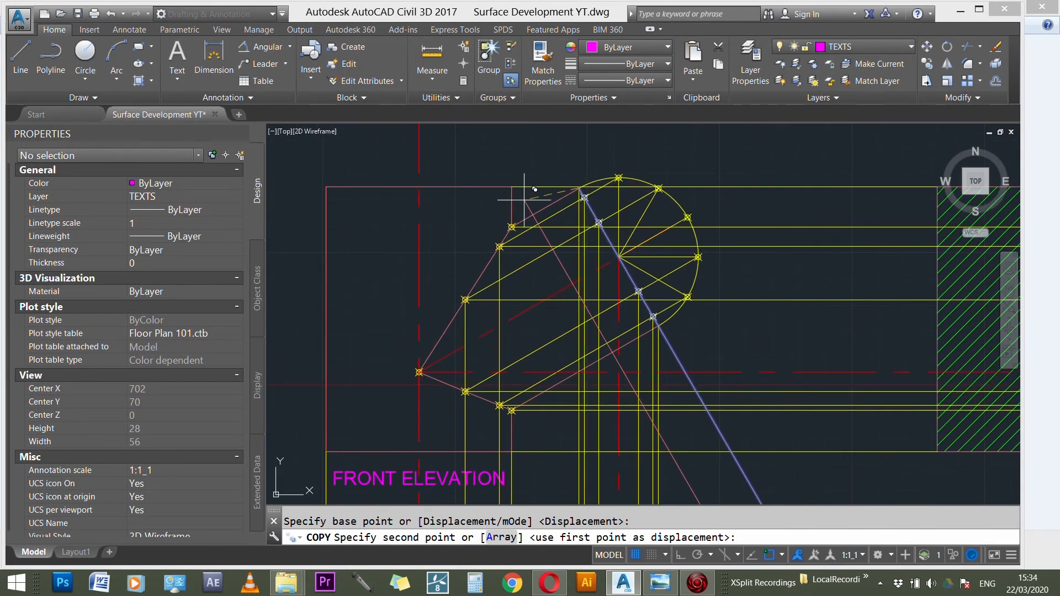
scroll(525, 222, up, 6)
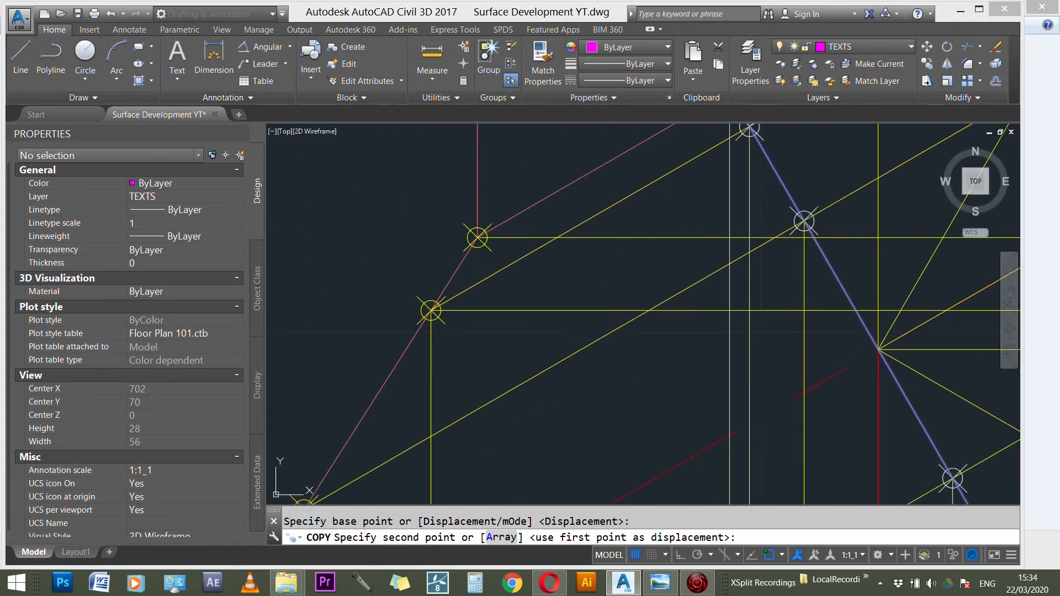
click(458, 241)
scroll(497, 228, down, 2)
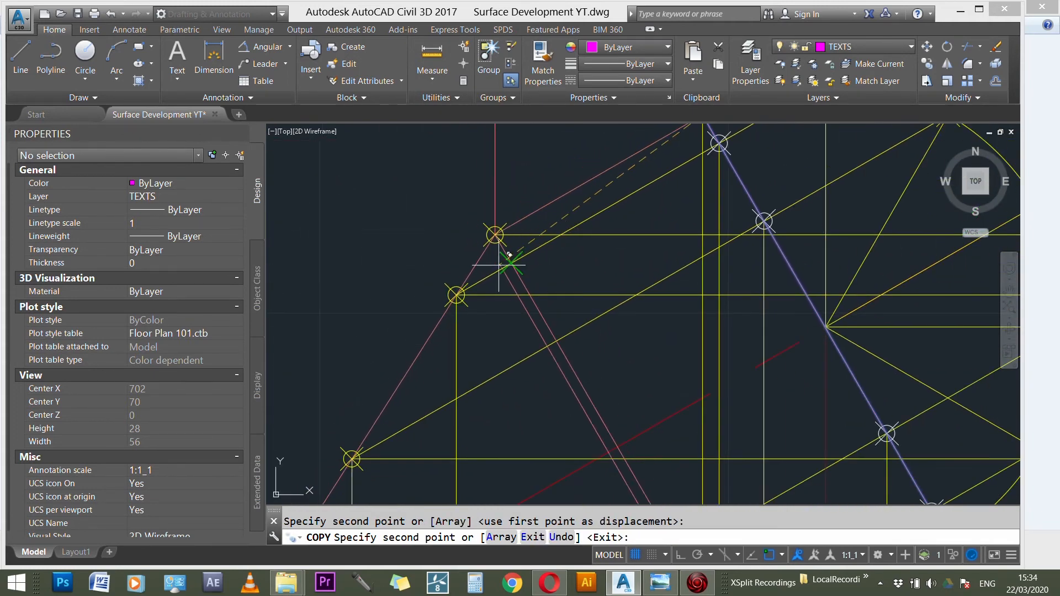
scroll(637, 221, down, 3)
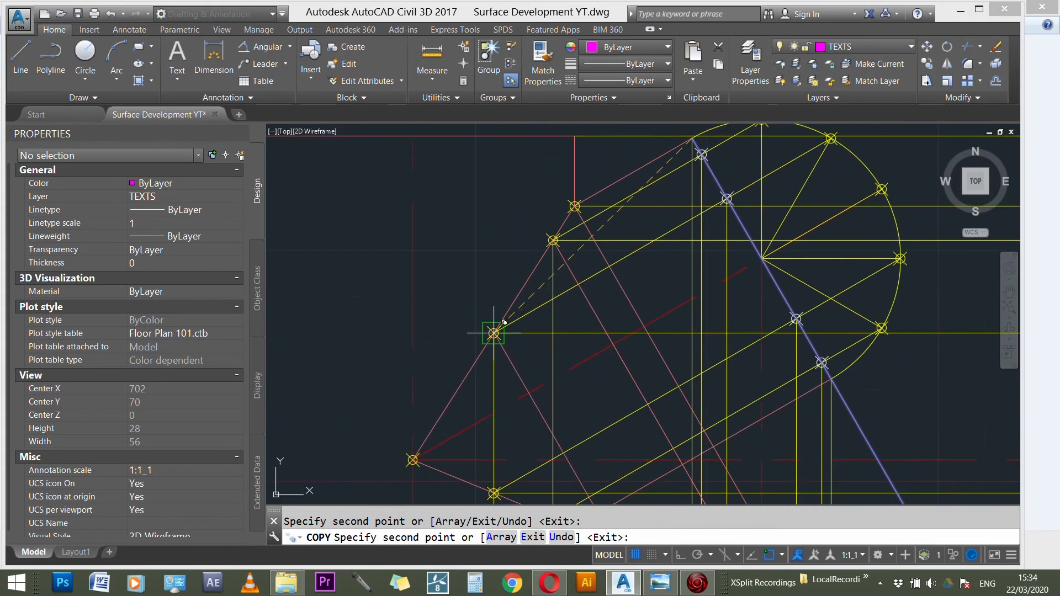
- Place further copies of the long slanted line at the joint's leftmost point and the marked points along its lower edge
scroll(629, 213, down, 3)
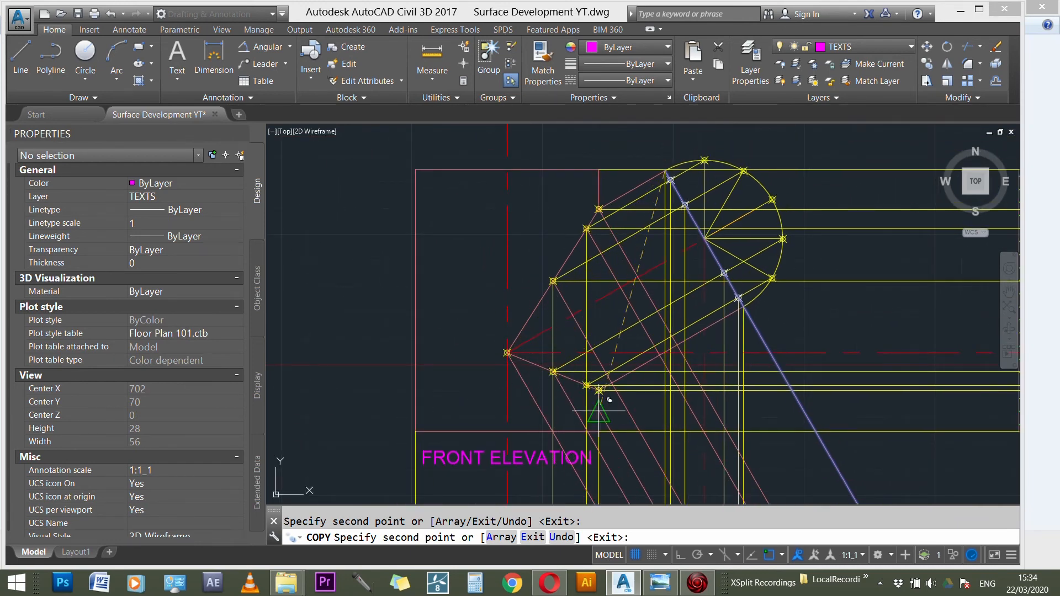
scroll(586, 385, up, 4)
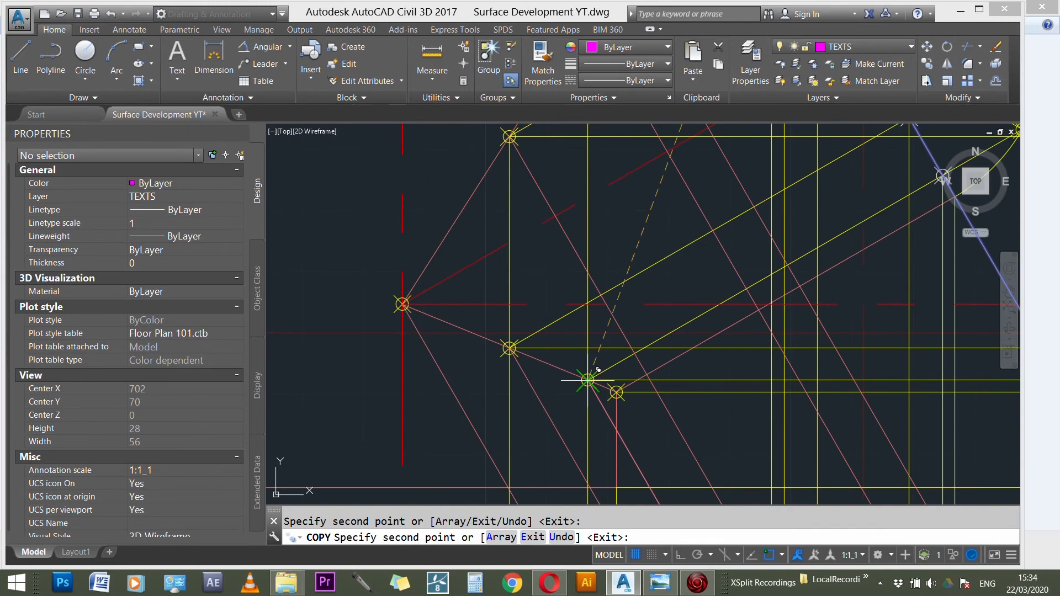
scroll(537, 200, down, 6)
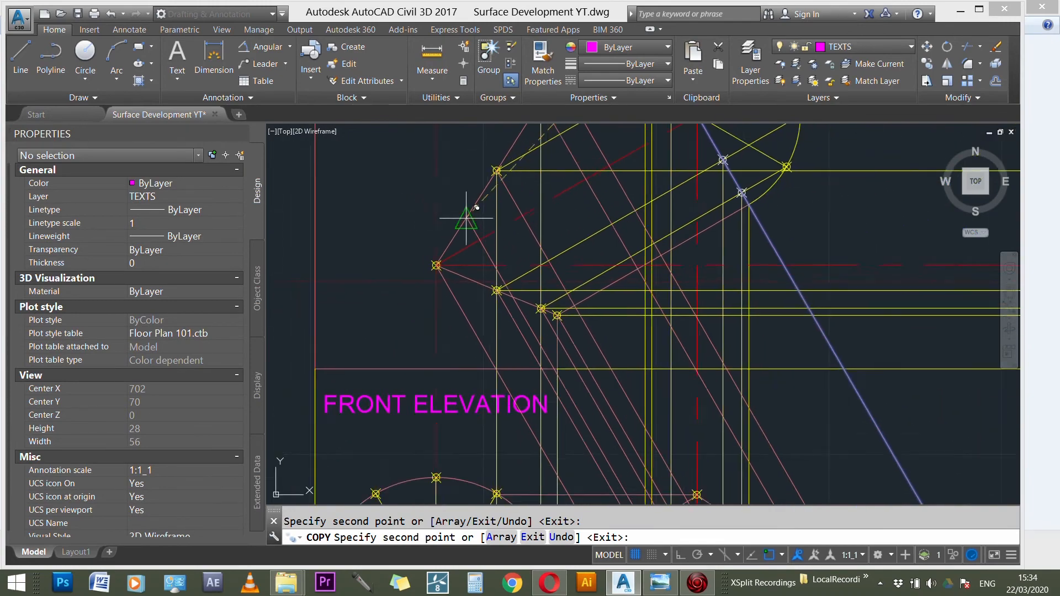
scroll(619, 296, down, 2)
scroll(568, 296, up, 5)
scroll(679, 279, down, 5)
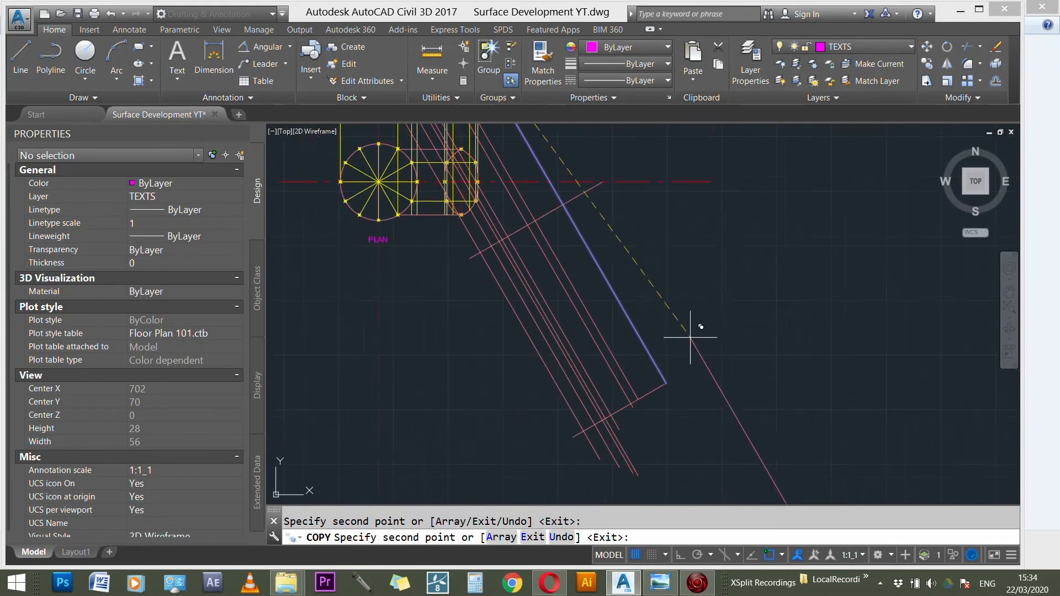
key(Escape)
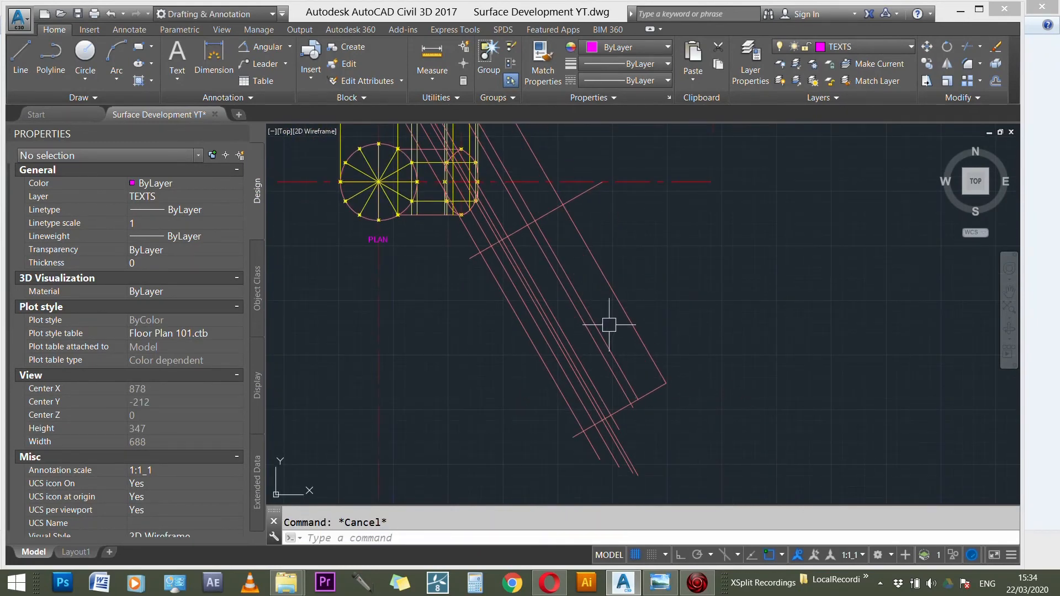
- Put the seven slanted projection lines crossing the branch pipe's development on the CONSTRUCTION layer
click(557, 264)
click(515, 343)
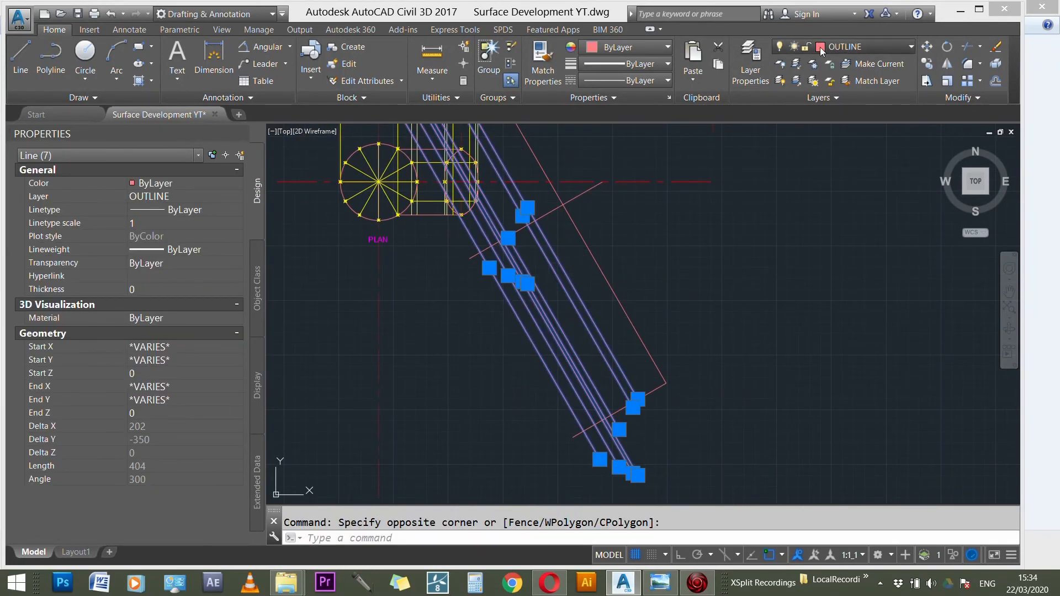
click(804, 45)
click(824, 96)
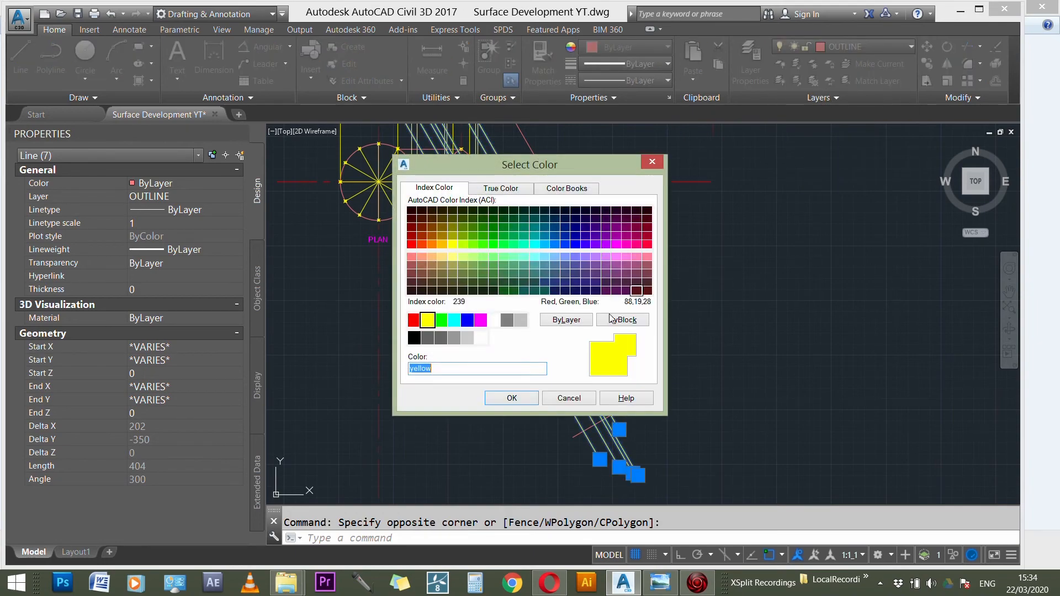
click(531, 403)
key(Escape)
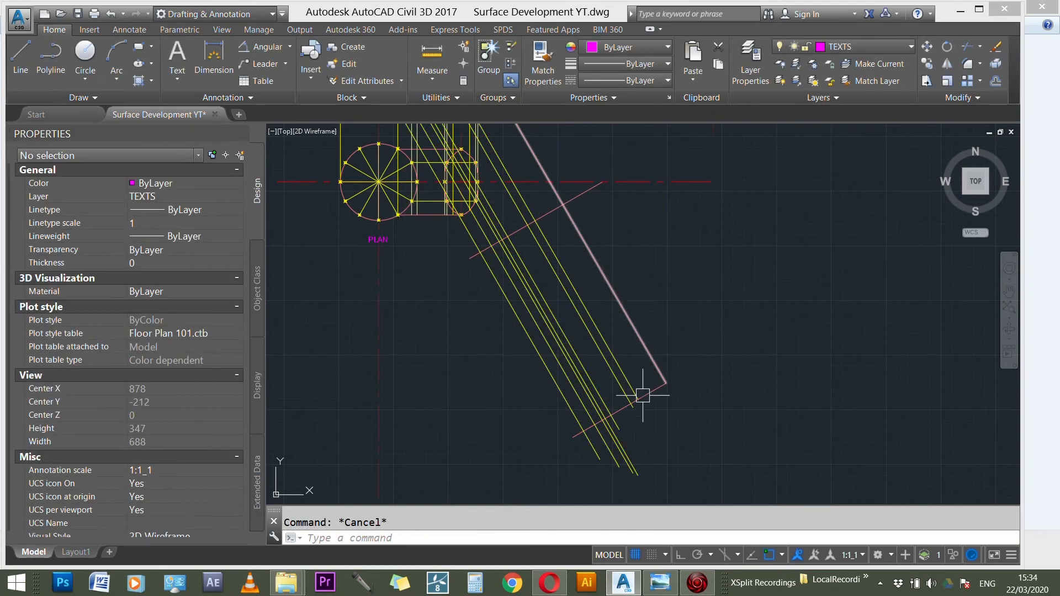
- Fillet the outermost projection line nearest the plan with both slanted end lines at radius 0, closing the development's long side
text(F)
key(Return)
scroll(649, 389, up, 2)
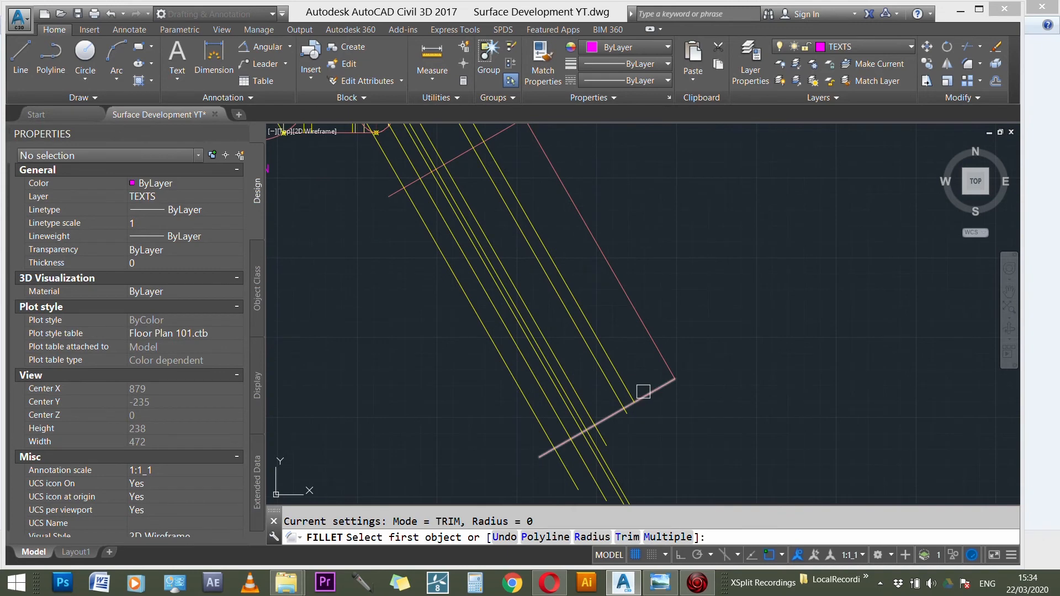
click(539, 420)
click(536, 420)
key(Return)
click(523, 405)
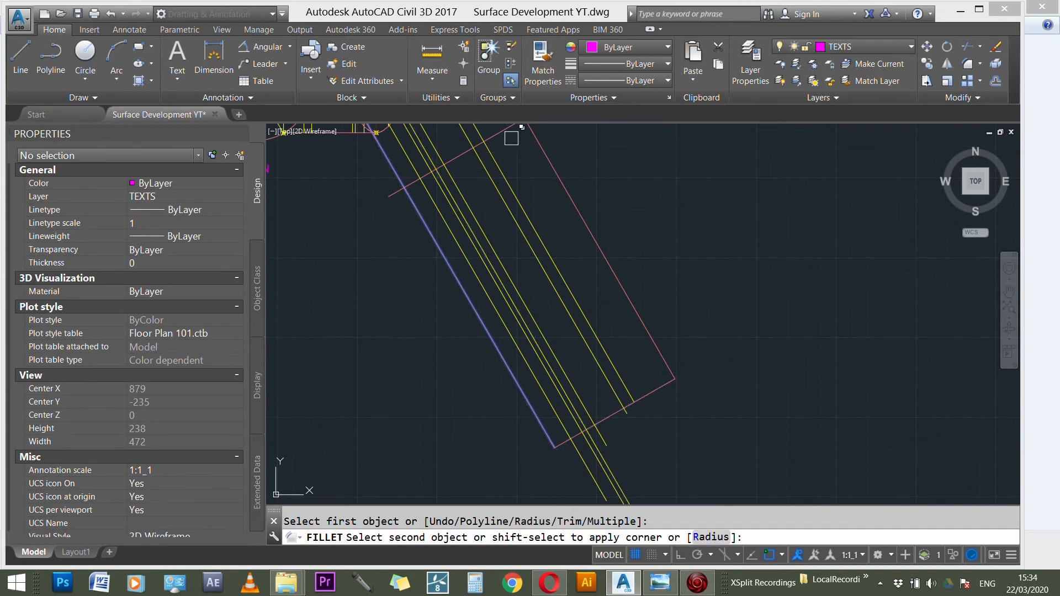
click(506, 134)
scroll(583, 295, down, 3)
key(Escape)
- Trim the projection lines where they overshoot the lower slanted end line of the branch development
text(TR)
key(Return)
click(681, 396)
click(535, 317)
key(Return)
click(658, 416)
click(589, 406)
scroll(593, 381, up, 3)
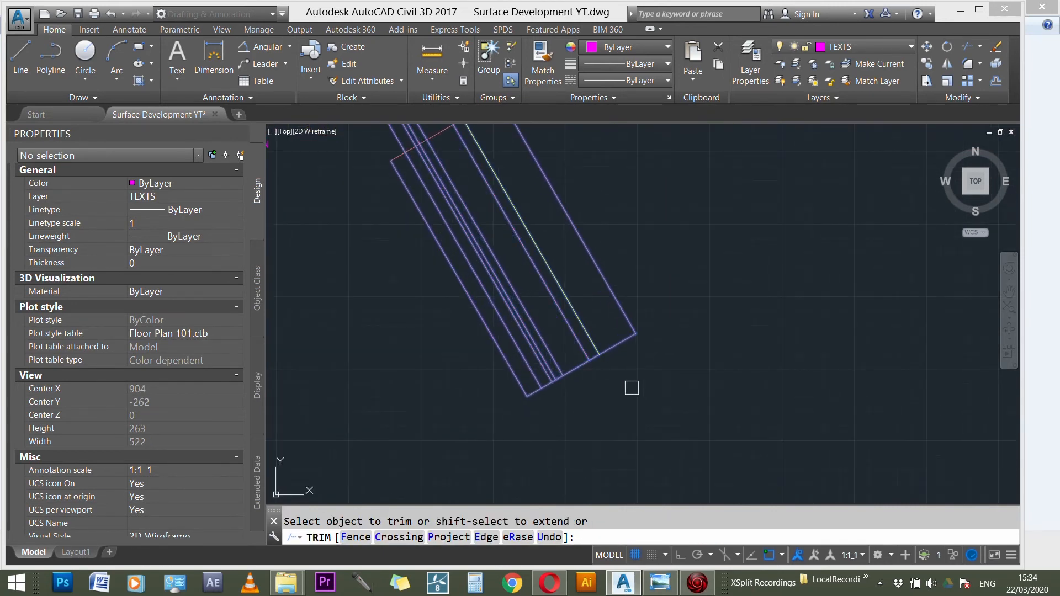
key(Escape)
scroll(636, 394, down, 3)
scroll(578, 311, up, 3)
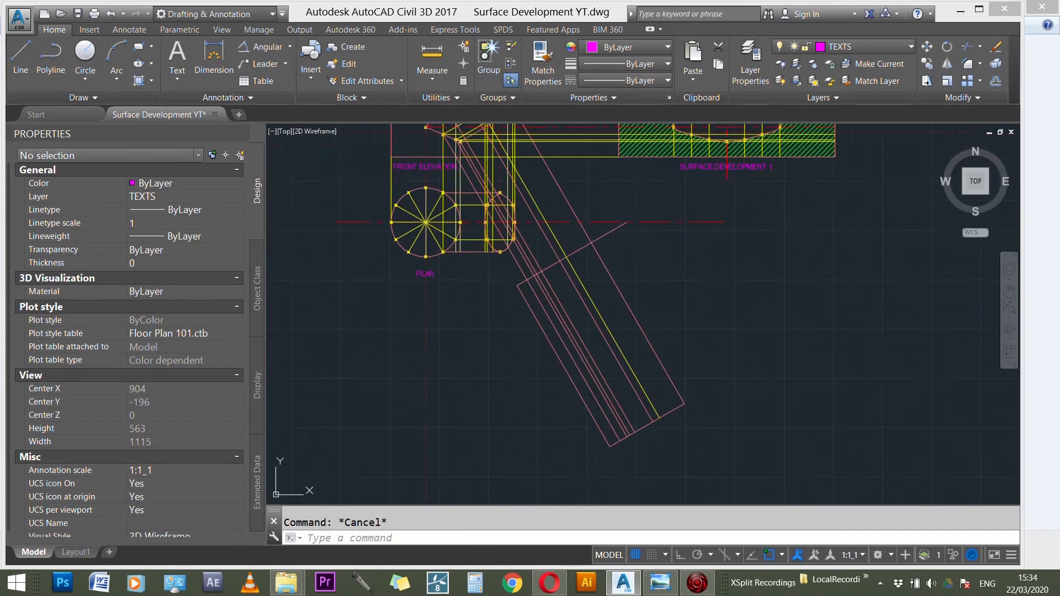
- Assign the four closely spaced projection lines inside the branch development to the CONSTRUCTION layer
click(581, 308)
click(531, 325)
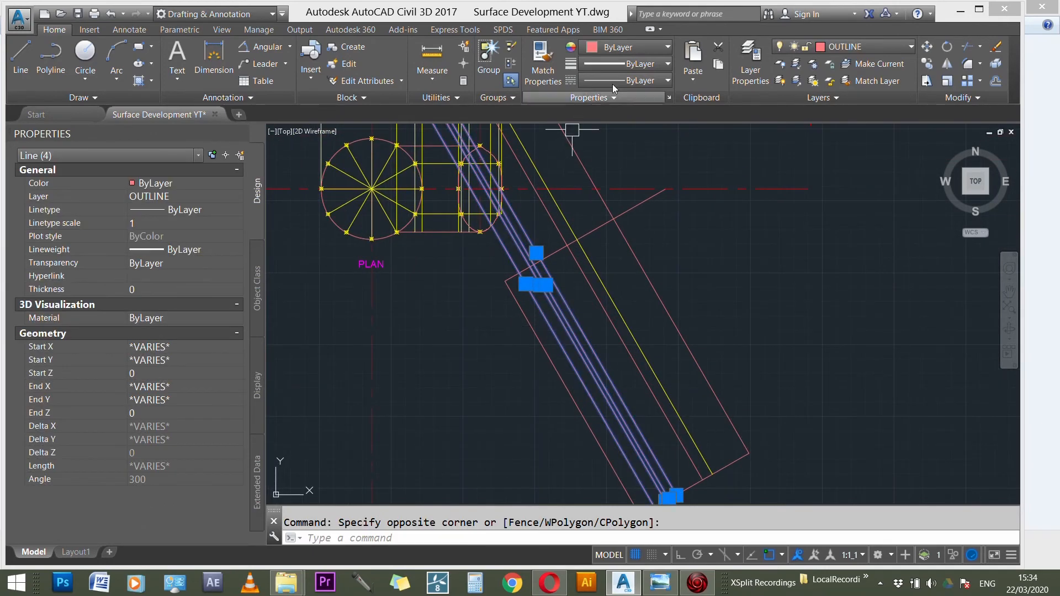
click(828, 47)
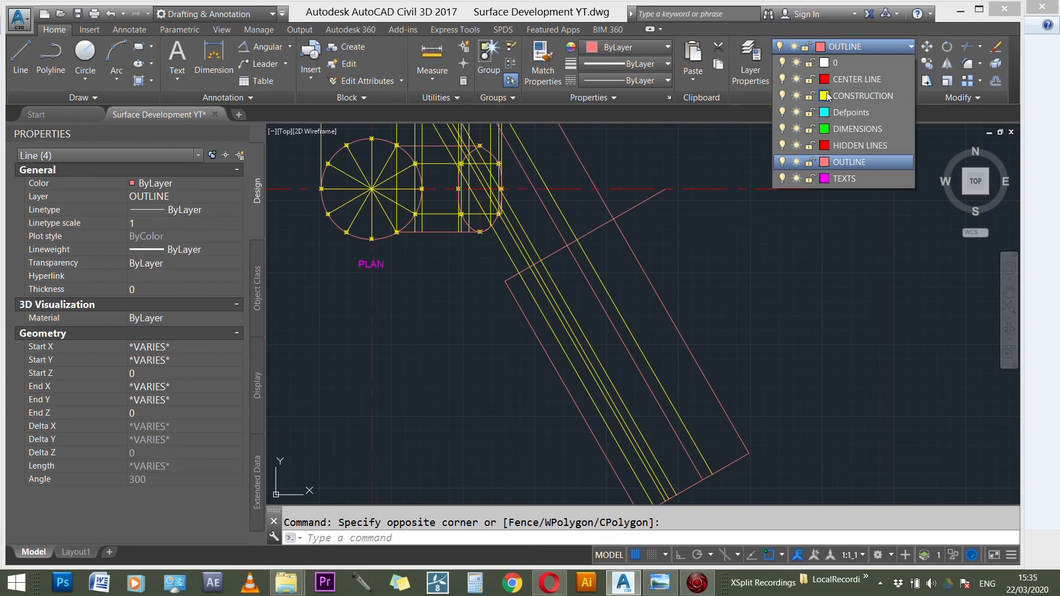
click(822, 95)
click(521, 400)
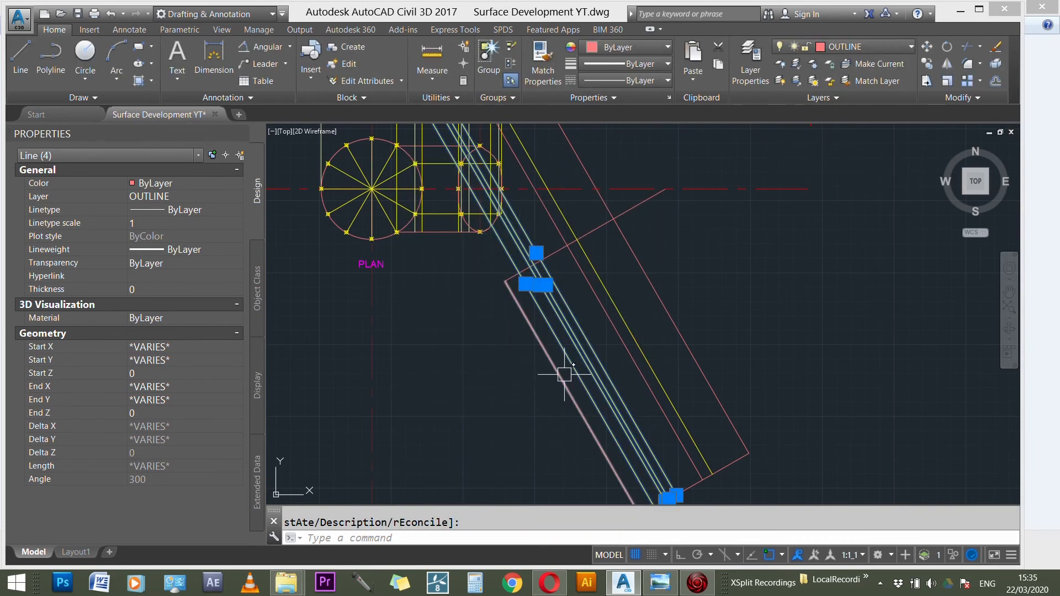
key(Escape)
- Change the layer of the development's long closing side nearest the plan to CONSTRUCTION
click(559, 378)
click(861, 47)
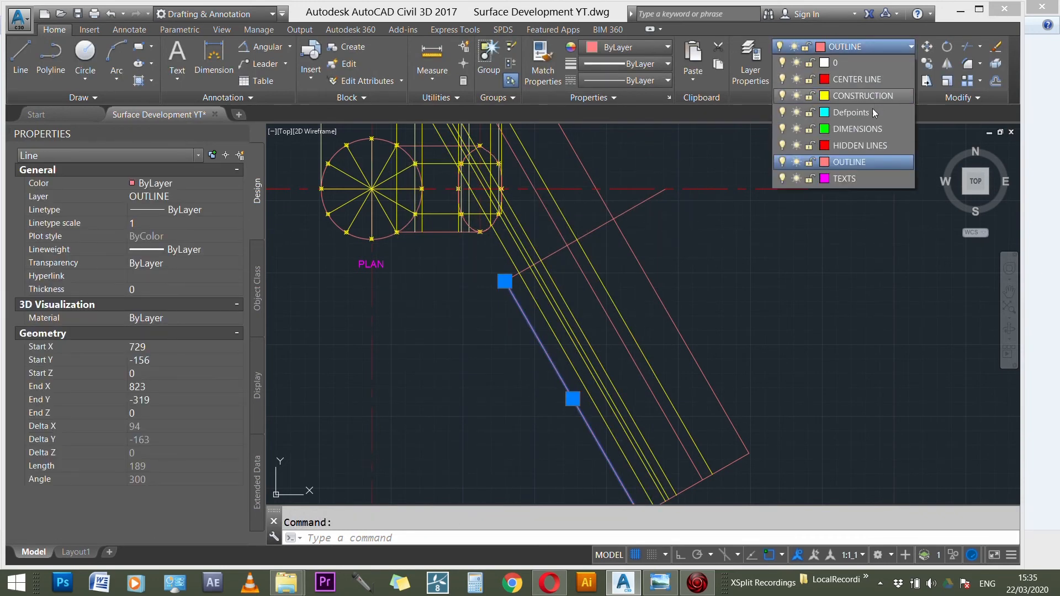
click(861, 96)
key(Escape)
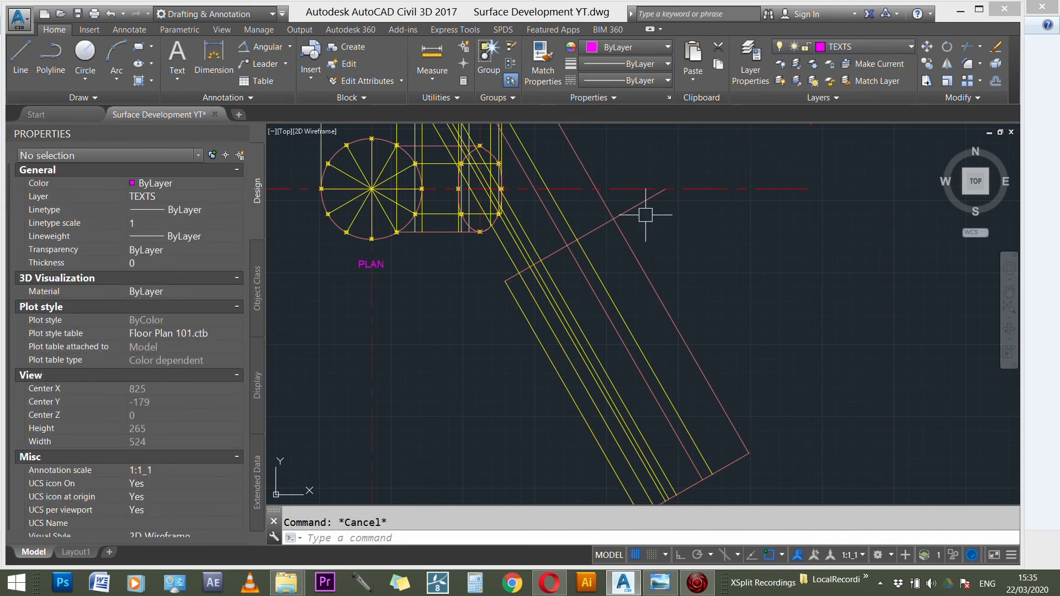
- Trim the upper slanted end line where it extends past the development's far long side
scroll(635, 259, down, 2)
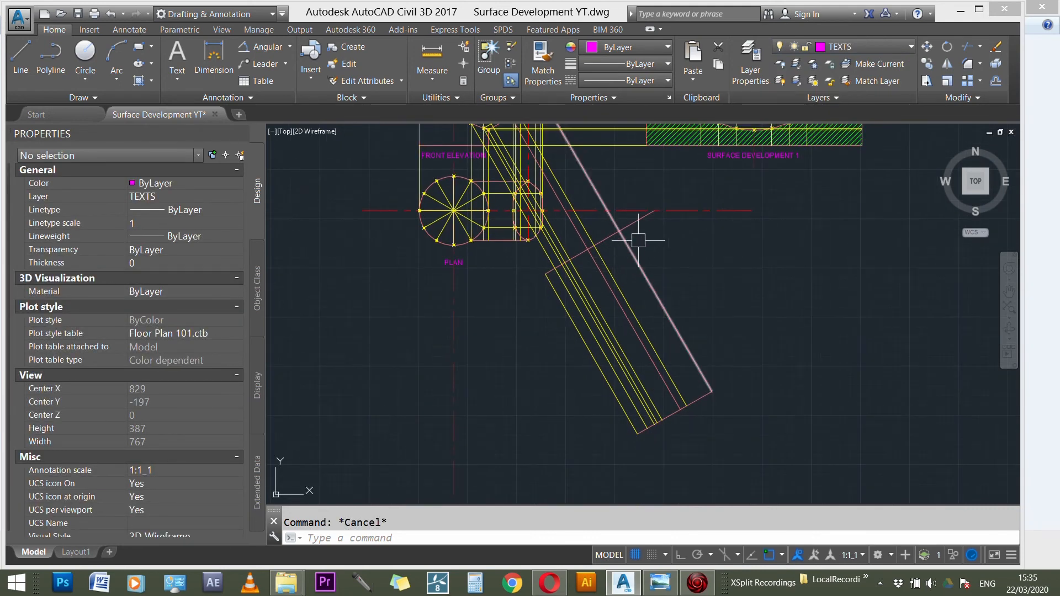
scroll(652, 226, up, 2)
text(tr)
key(Return)
click(652, 267)
click(602, 223)
key(Return)
click(610, 224)
key(Escape)
scroll(607, 232, down, 2)
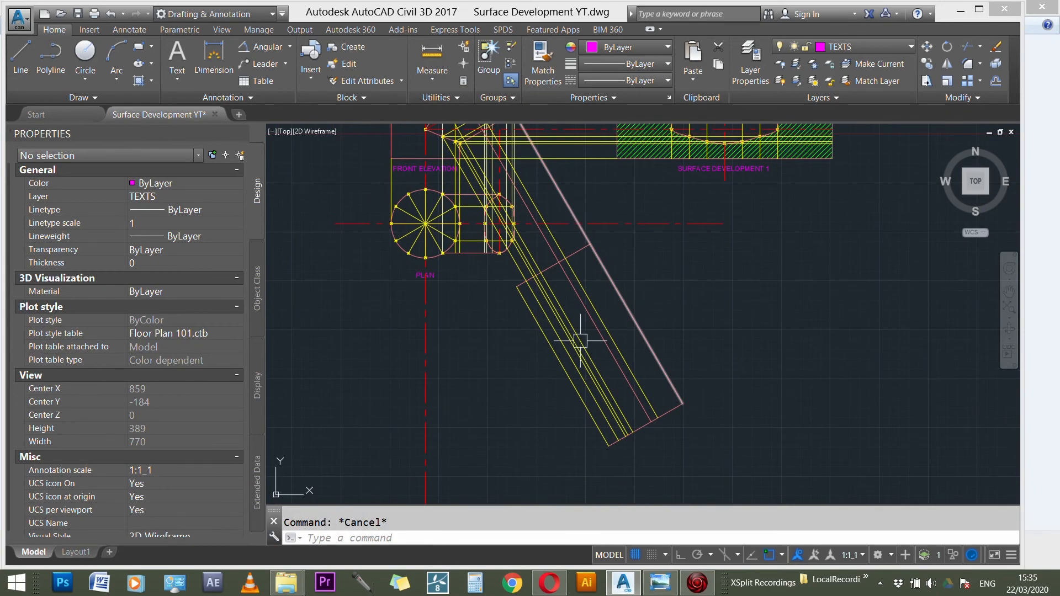
- Move the one projection line inside the branch development still on the OUTLINE layer to CONSTRUCTION
scroll(589, 397, down, 2)
scroll(527, 246, up, 2)
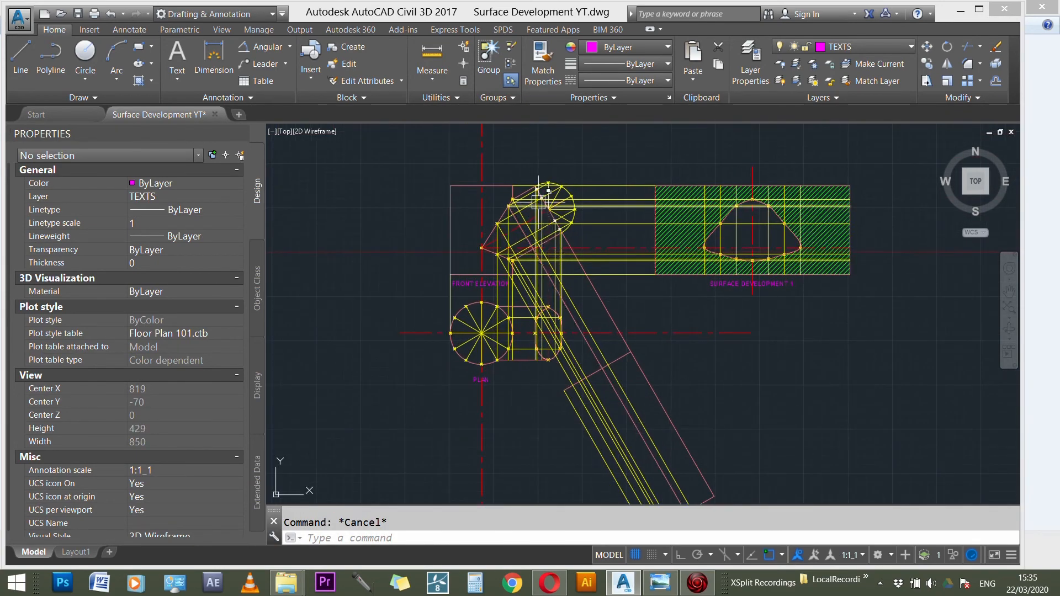
scroll(516, 178, up, 2)
scroll(516, 179, down, 3)
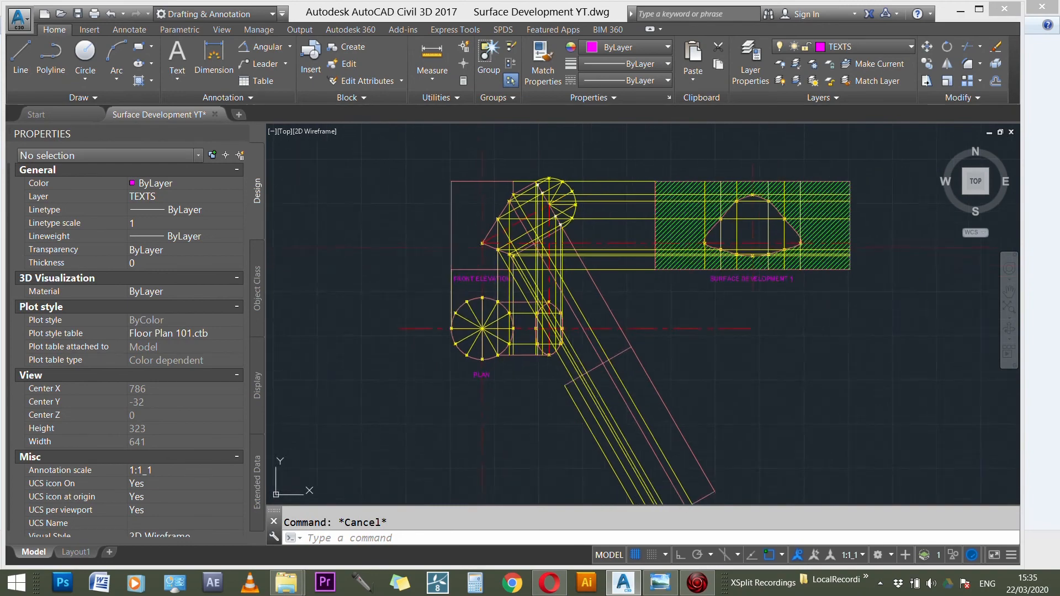
scroll(561, 306, up, 3)
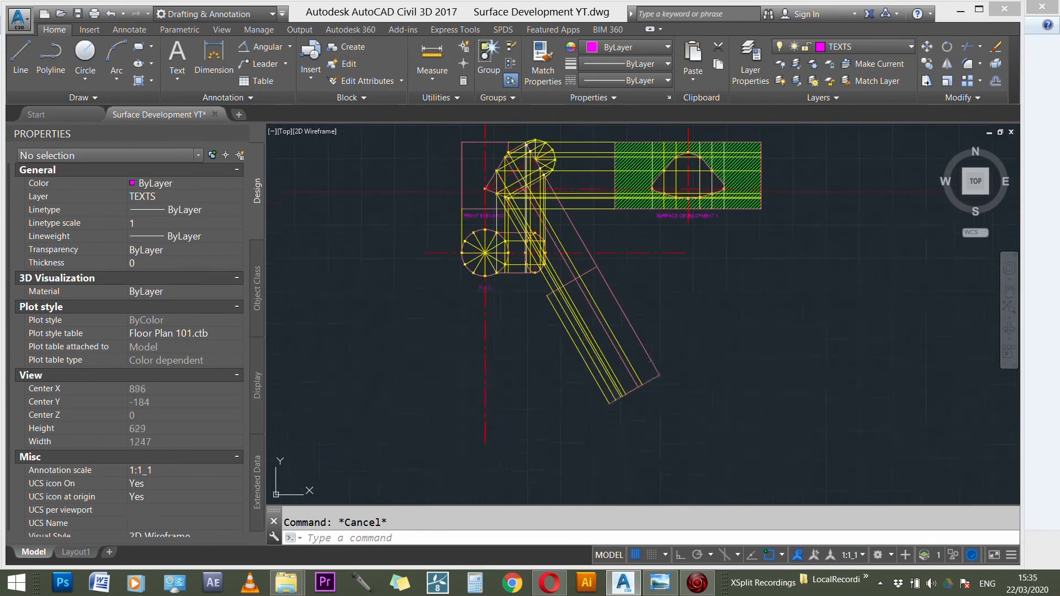
click(594, 278)
click(850, 44)
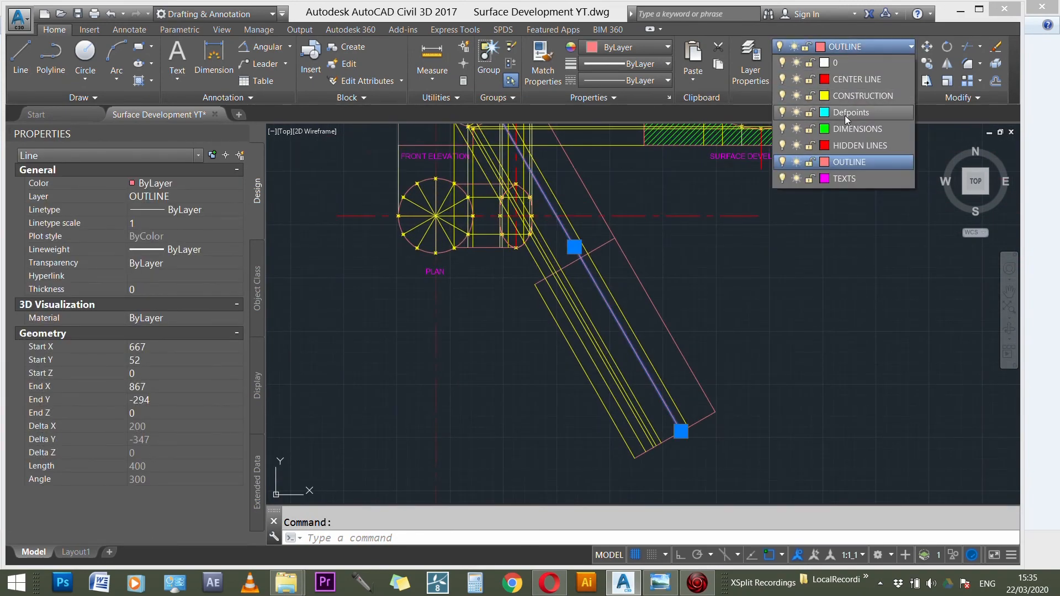
click(845, 224)
key(Escape)
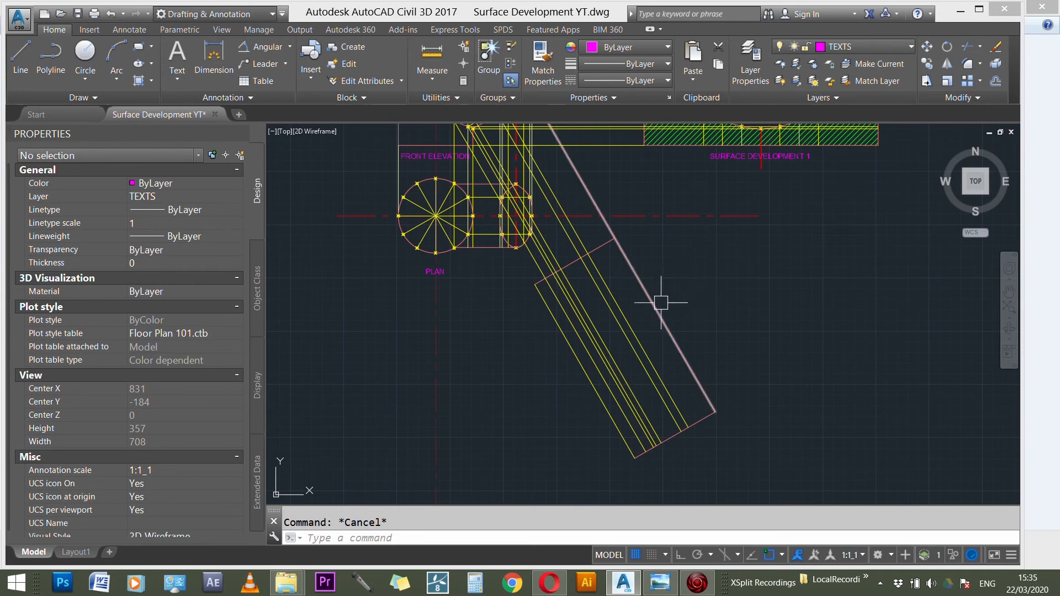
scroll(625, 341, up, 3)
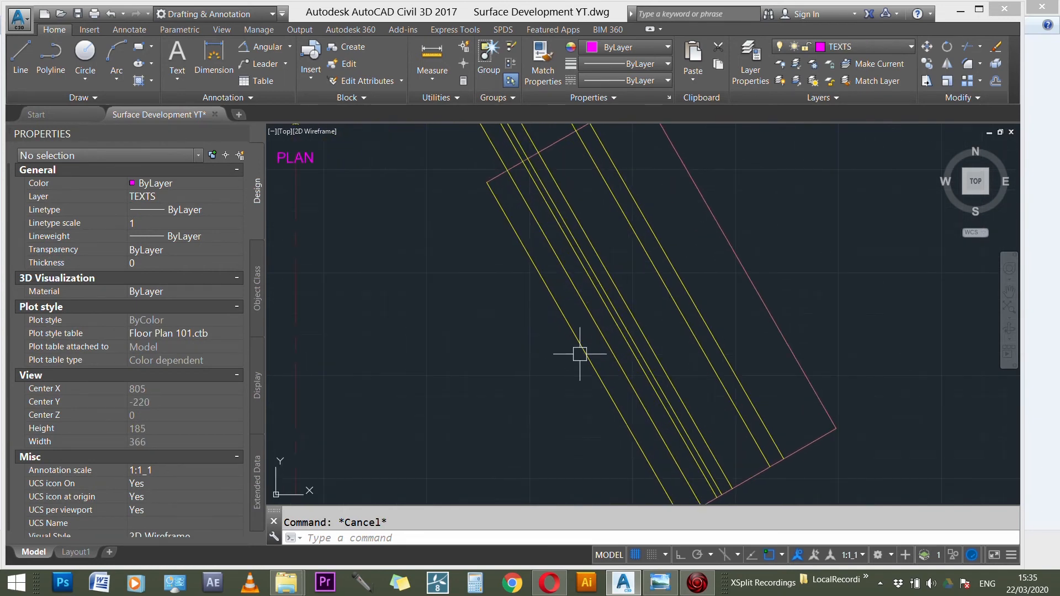
scroll(577, 348, down, 1)
click(576, 338)
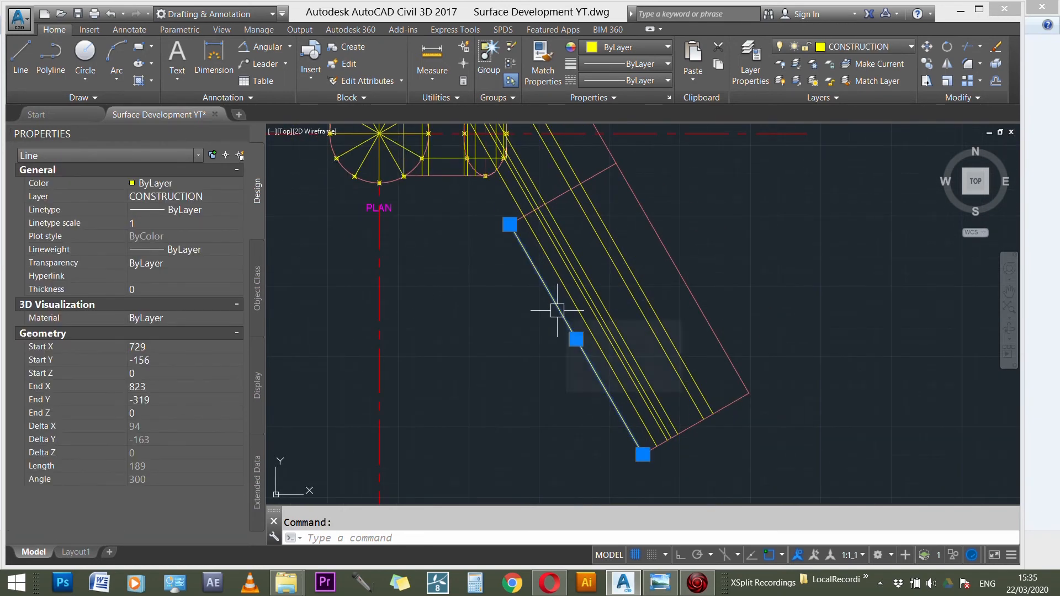
key(Escape)
text(DIV)
key(Return)
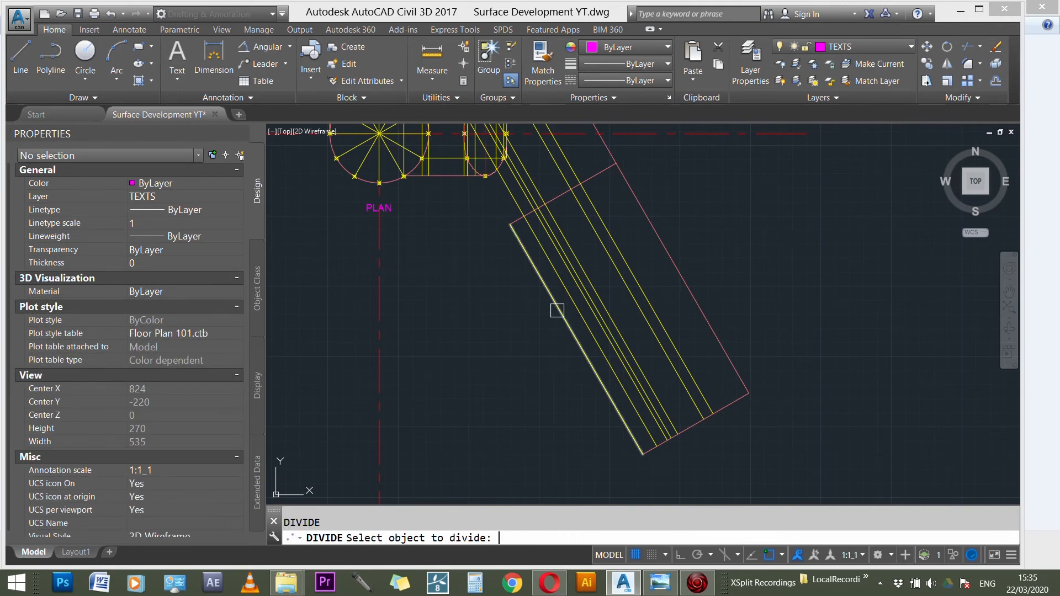
text(12)
key(Return)
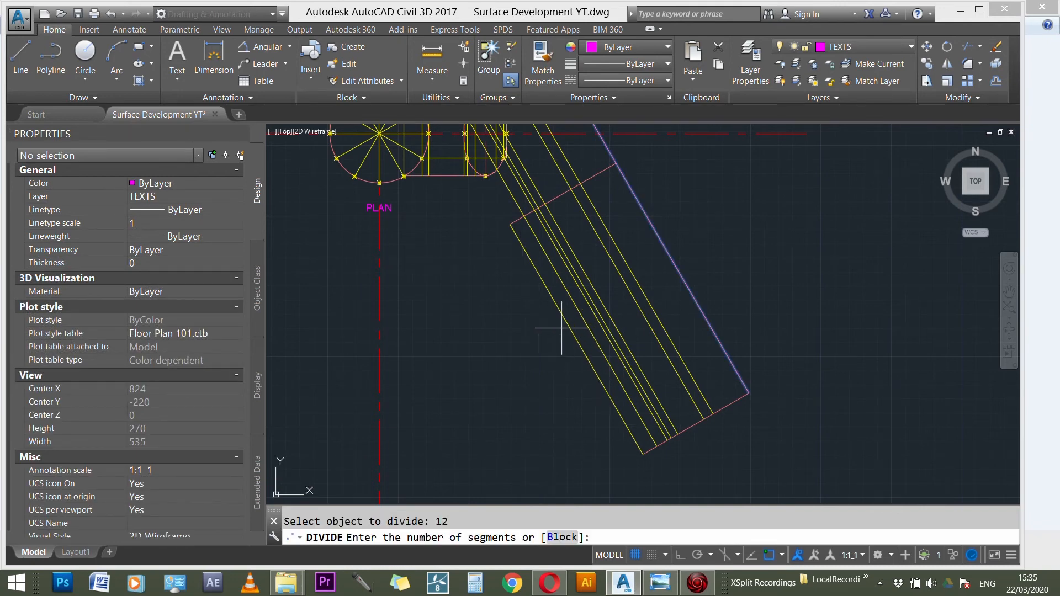
key(Return)
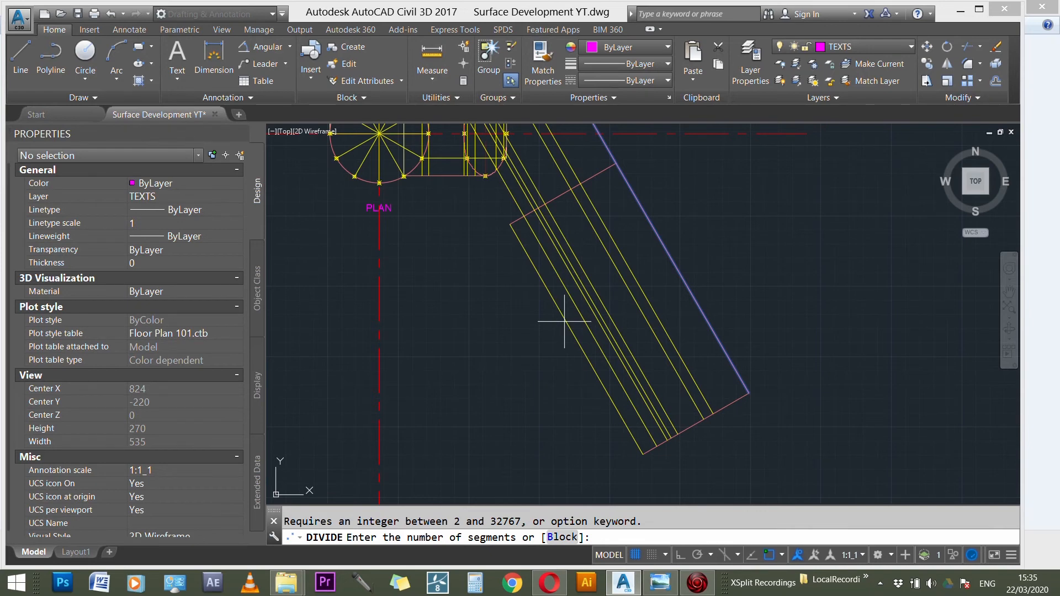
key(Escape)
- Divide the development's long side nearest the plan into 12 equal segments
text(DIV)
key(Return)
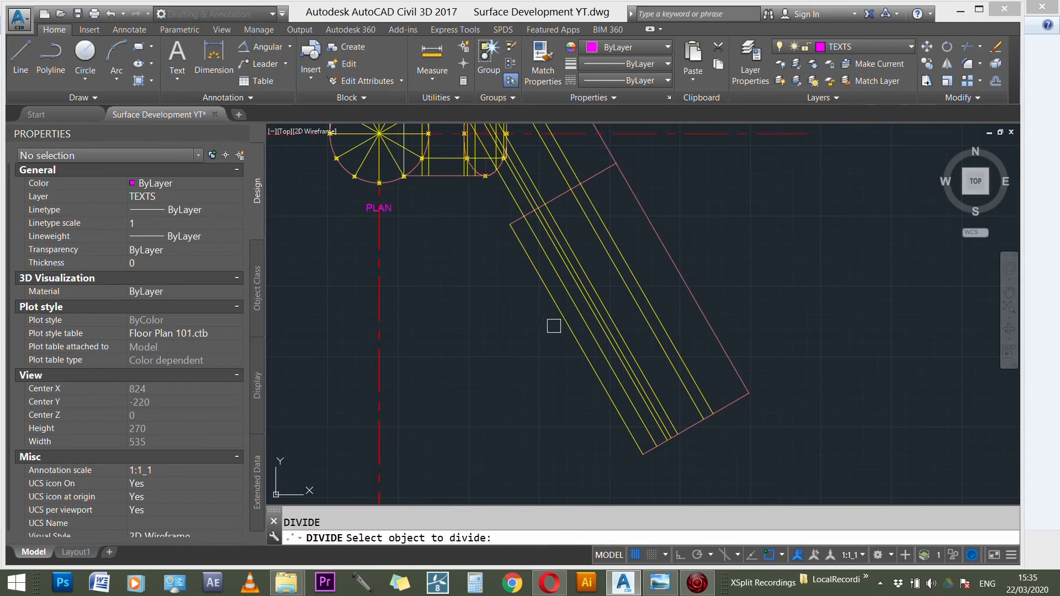
click(558, 307)
key(Return)
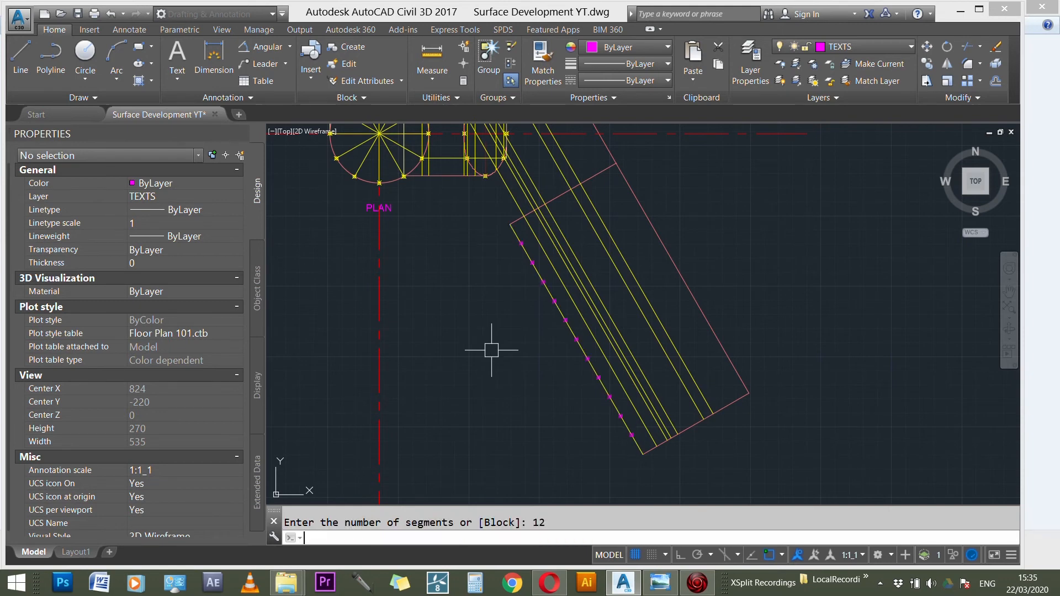
key(Escape)
- Copy the development's upper end line from its endpoint nearest the plan to the first division point on the divided side
scroll(533, 235, up, 3)
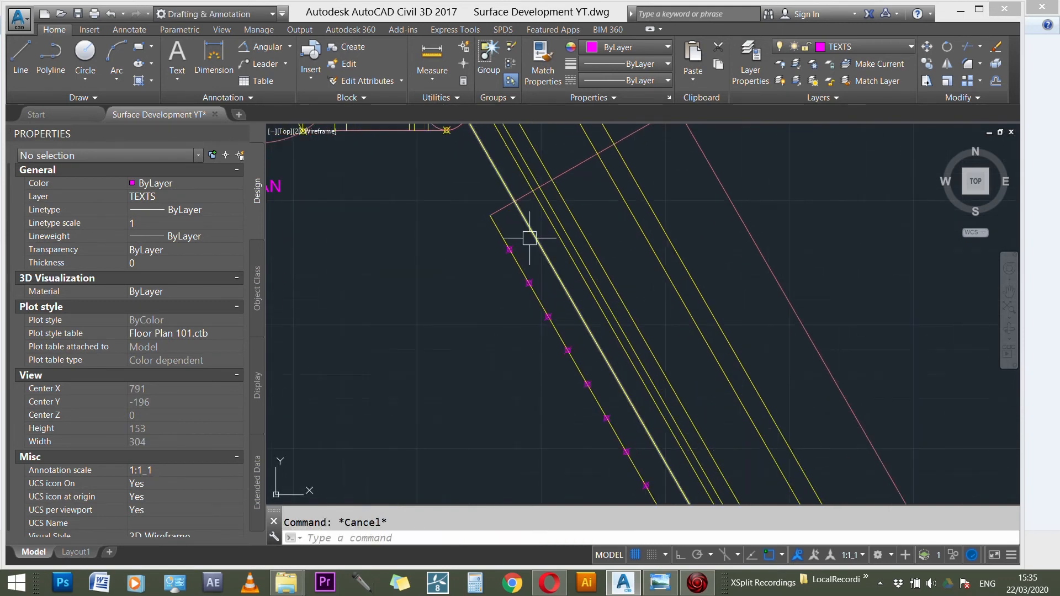
click(501, 212)
text(co)
key(Return)
click(490, 215)
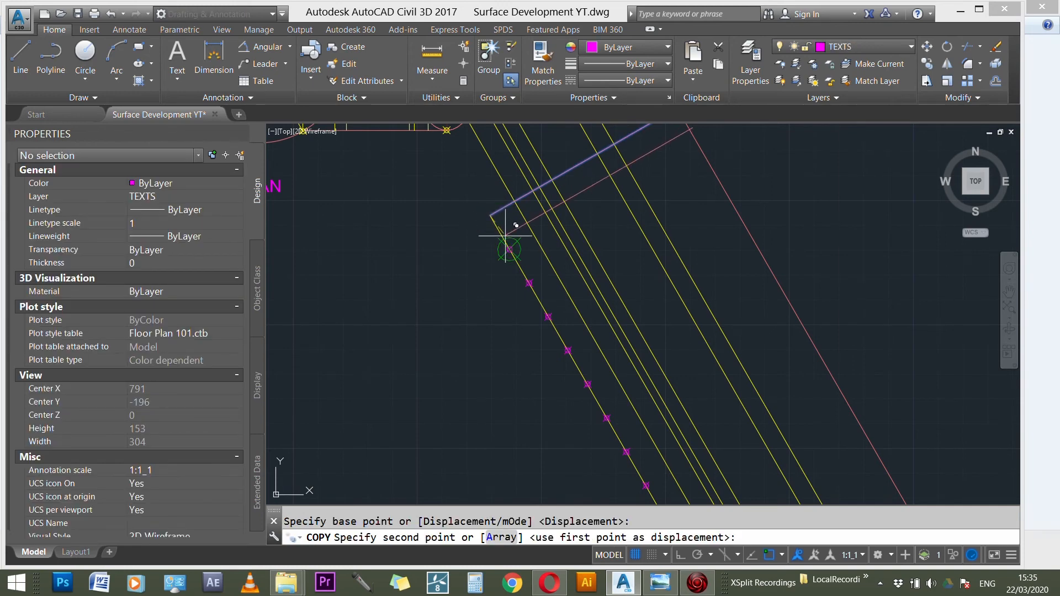
scroll(505, 240, up, 3)
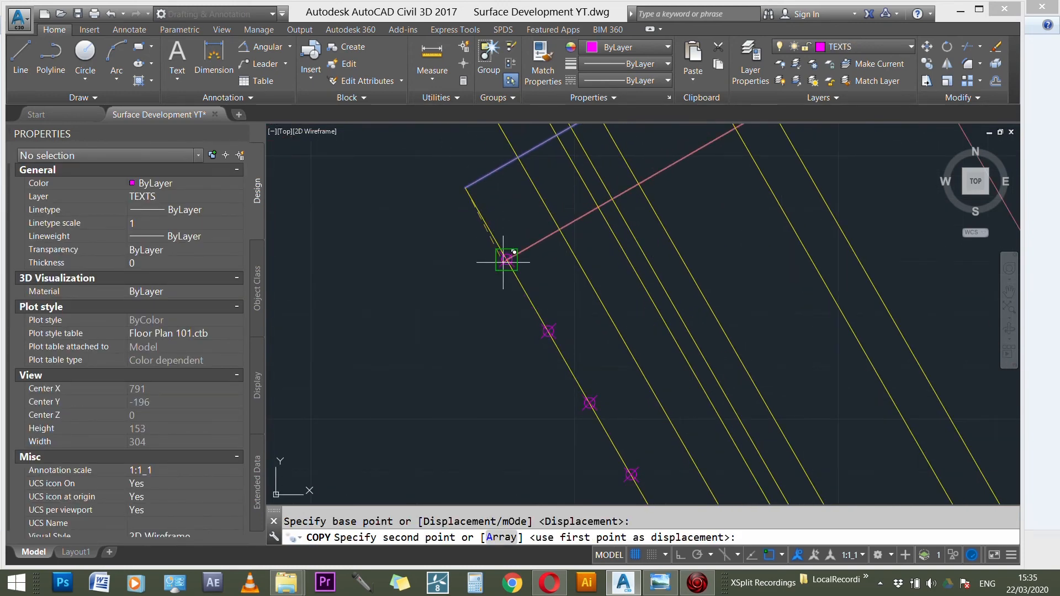
click(505, 260)
scroll(541, 215, down, 5)
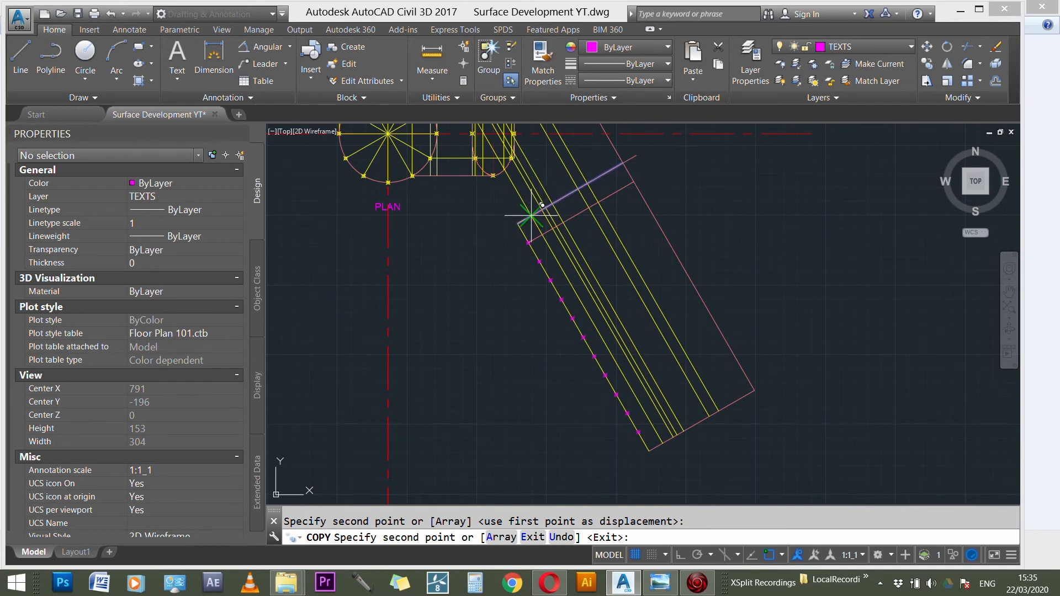
- Place further copies of the upper end line at all the remaining division points down the divided side
scroll(531, 214, up, 2)
scroll(549, 279, up, 1)
click(555, 303)
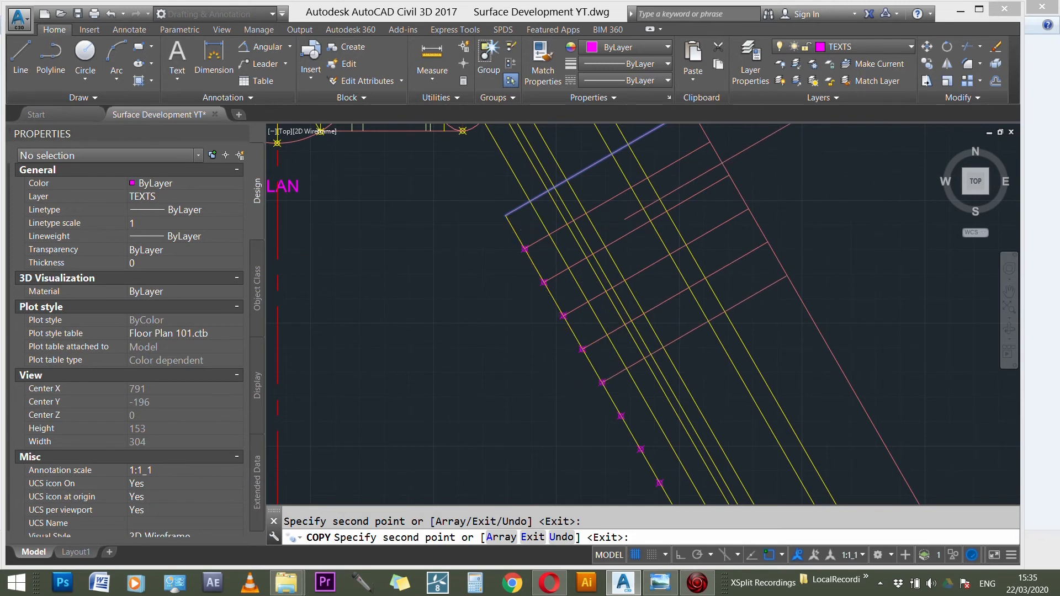
scroll(625, 220, down, 2)
scroll(618, 376, up, 3)
scroll(606, 335, down, 2)
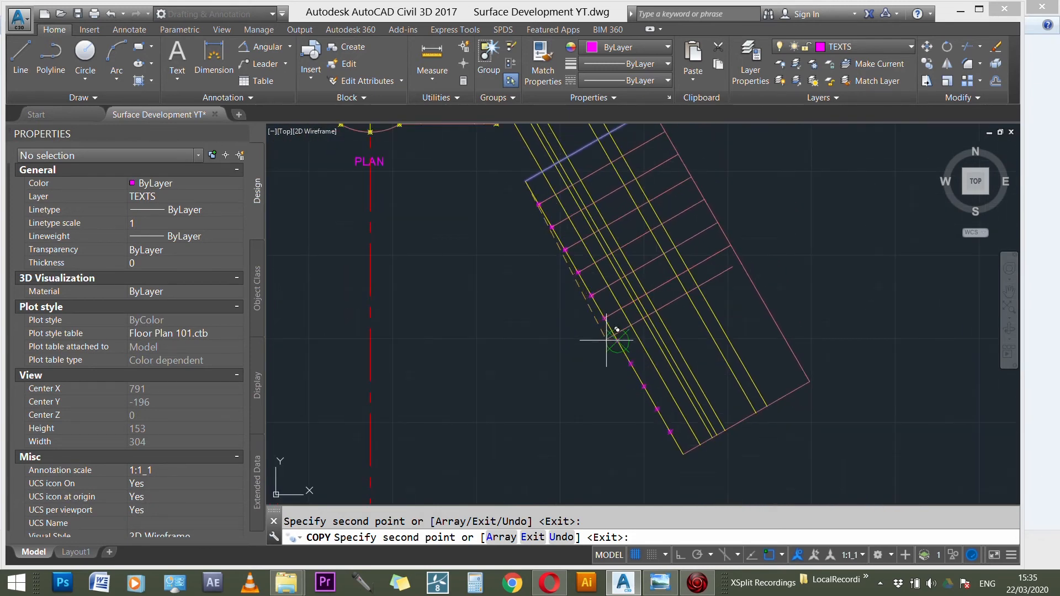
scroll(616, 342, up, 3)
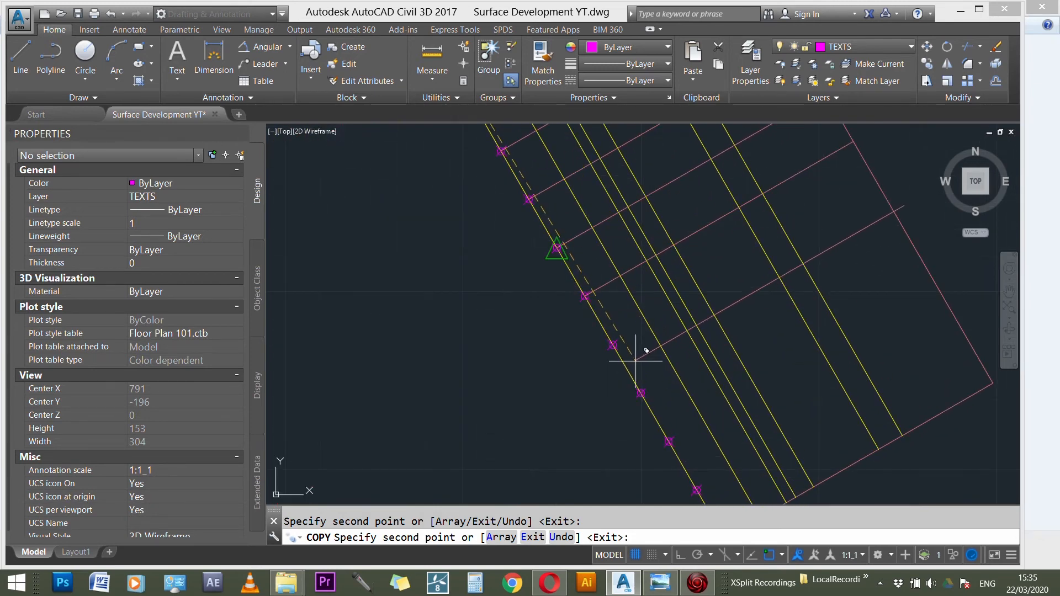
click(656, 399)
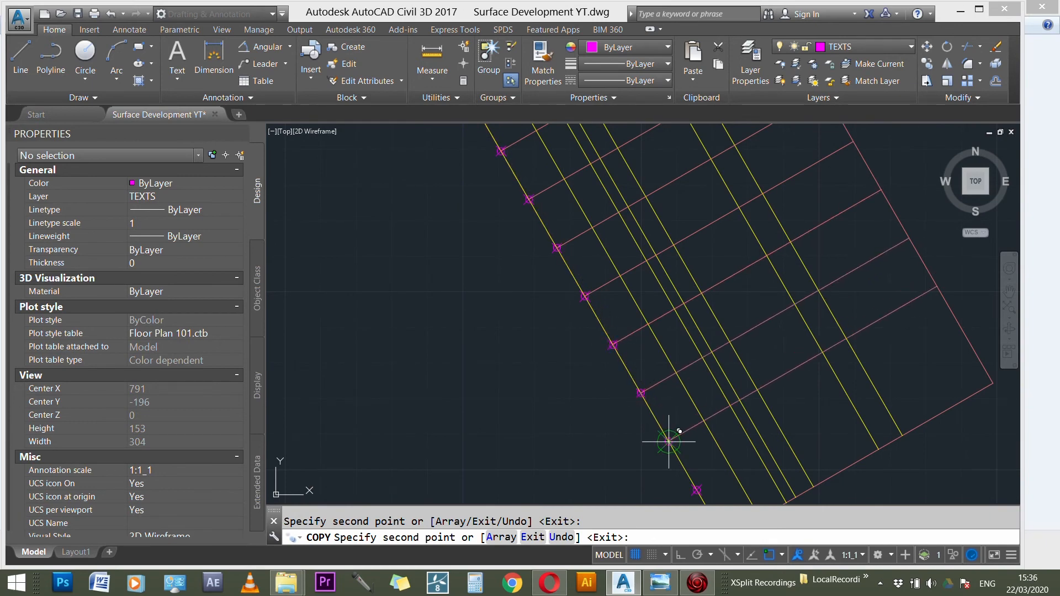
scroll(635, 296, down, 2)
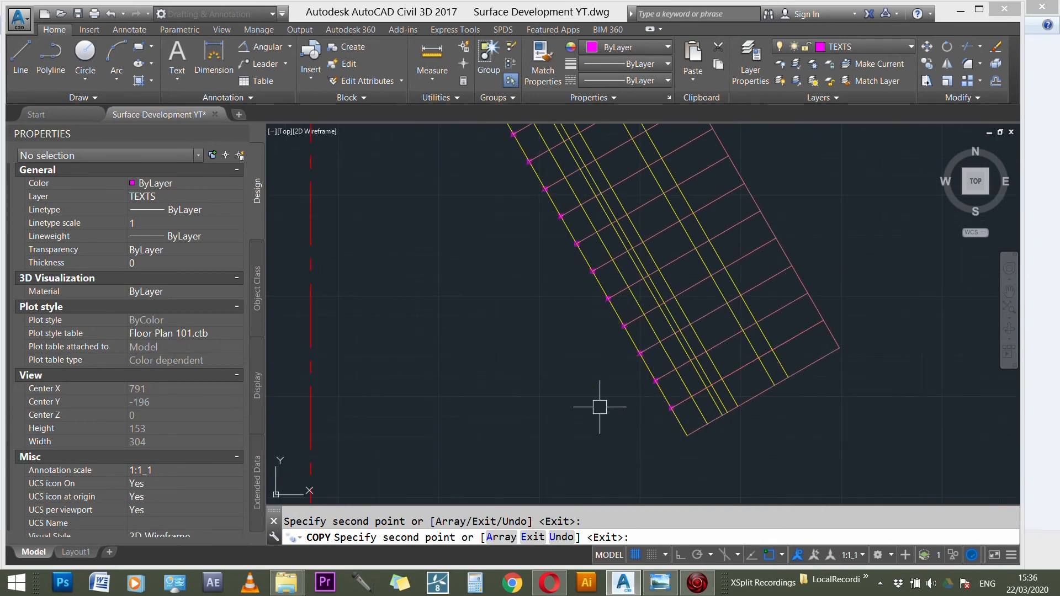
- Move the 11 crosswise division lines inside the branch development from the OUTLINE layer to CONSTRUCTION
key(Escape)
scroll(598, 408, down, 3)
scroll(684, 381, up, 2)
click(705, 372)
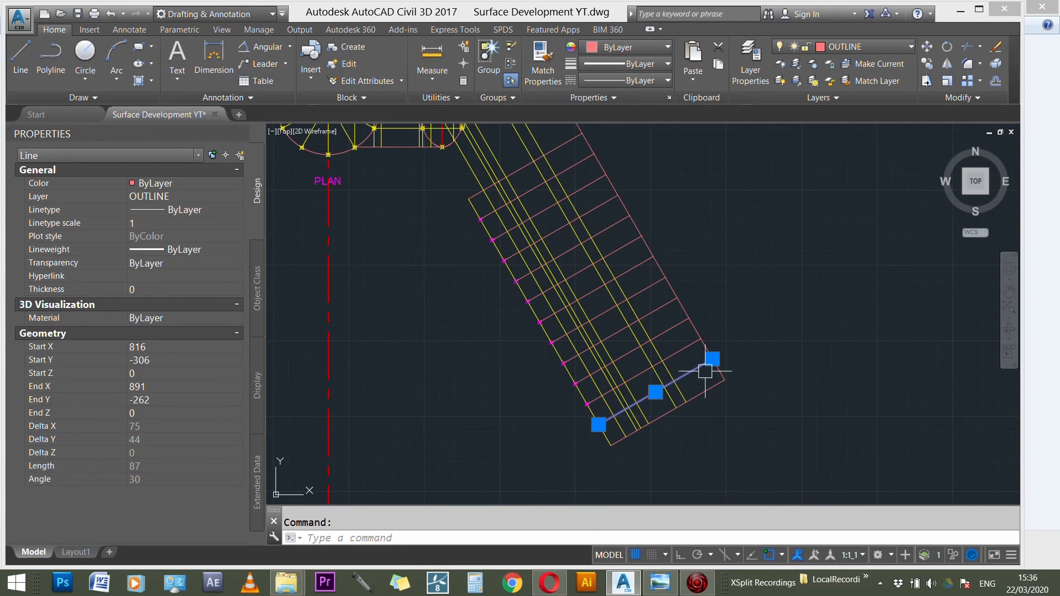
click(694, 352)
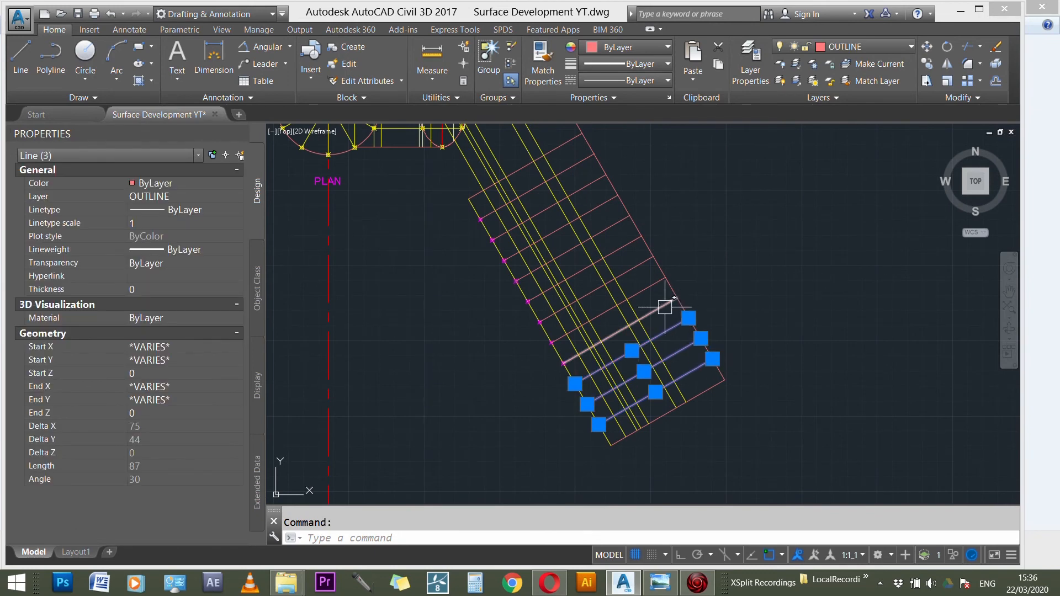
click(651, 283)
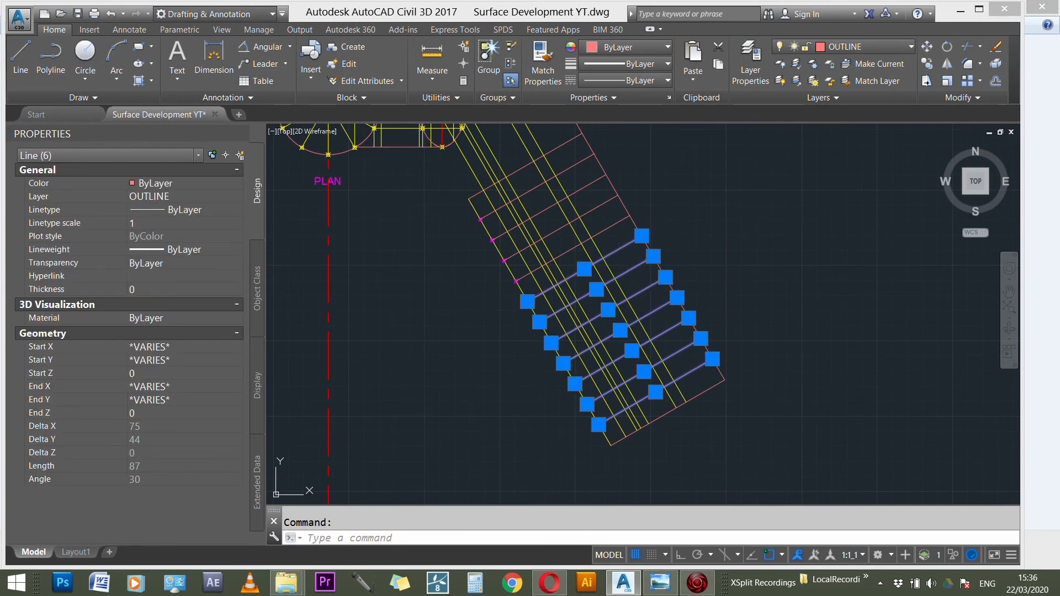
click(601, 213)
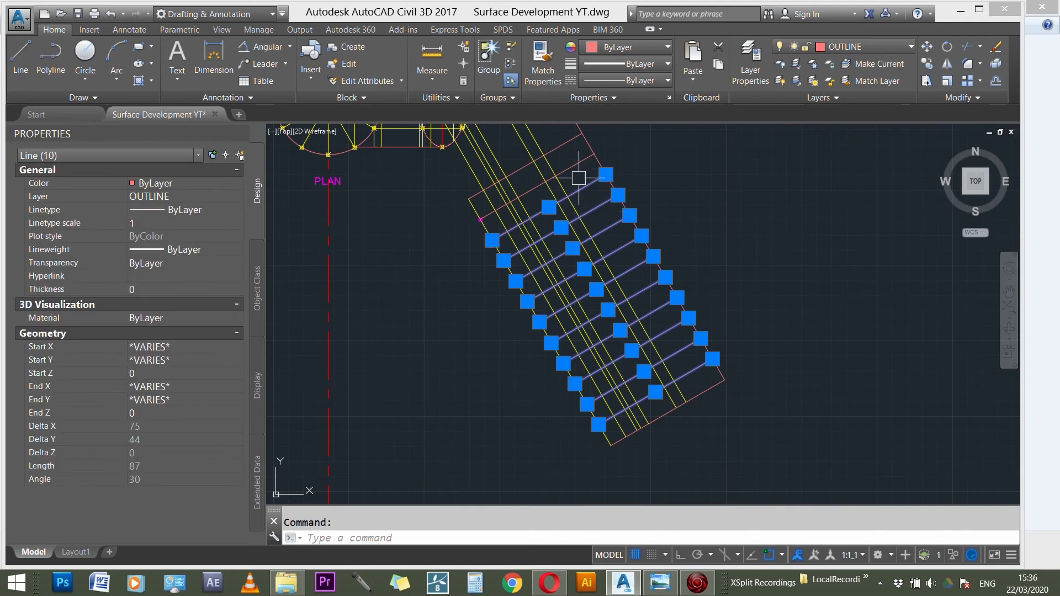
click(872, 49)
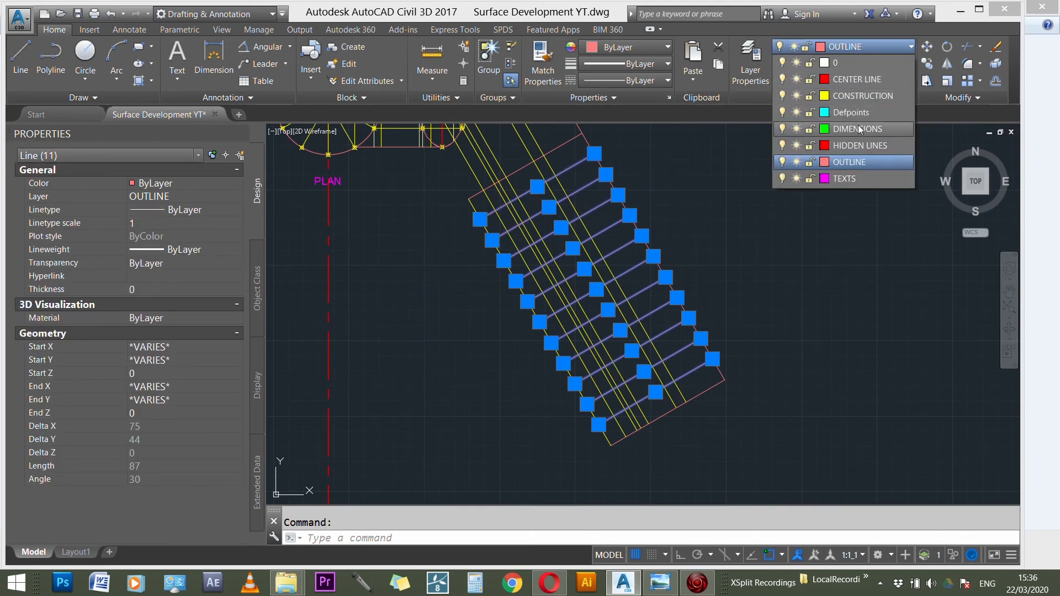
click(872, 97)
click(754, 239)
key(Escape)
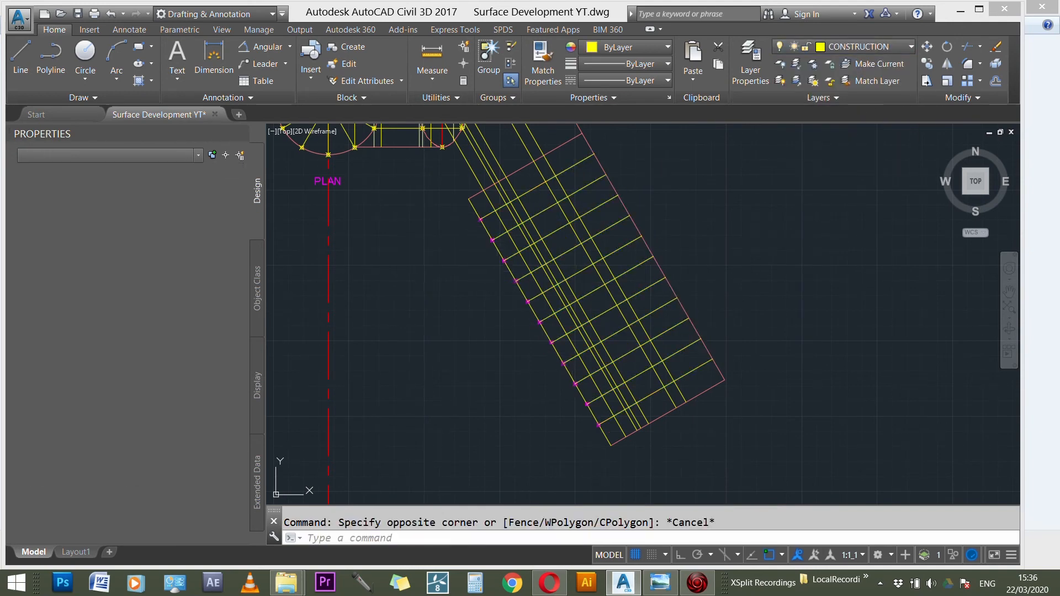
- Examine the inclined projection lines running from the front elevation to the branch development
scroll(664, 402, down, 3)
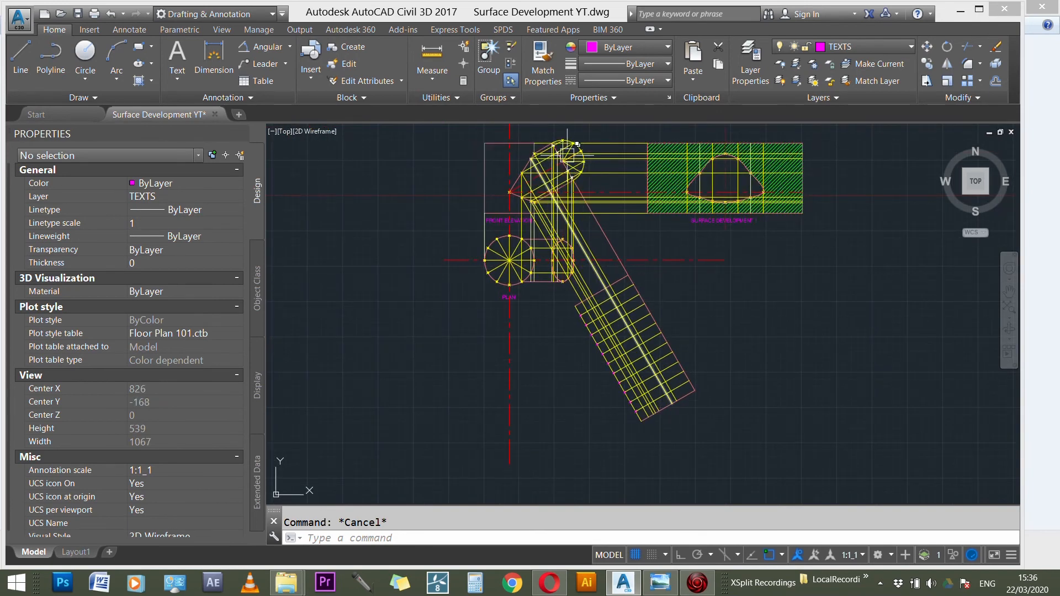
scroll(566, 143, up, 3)
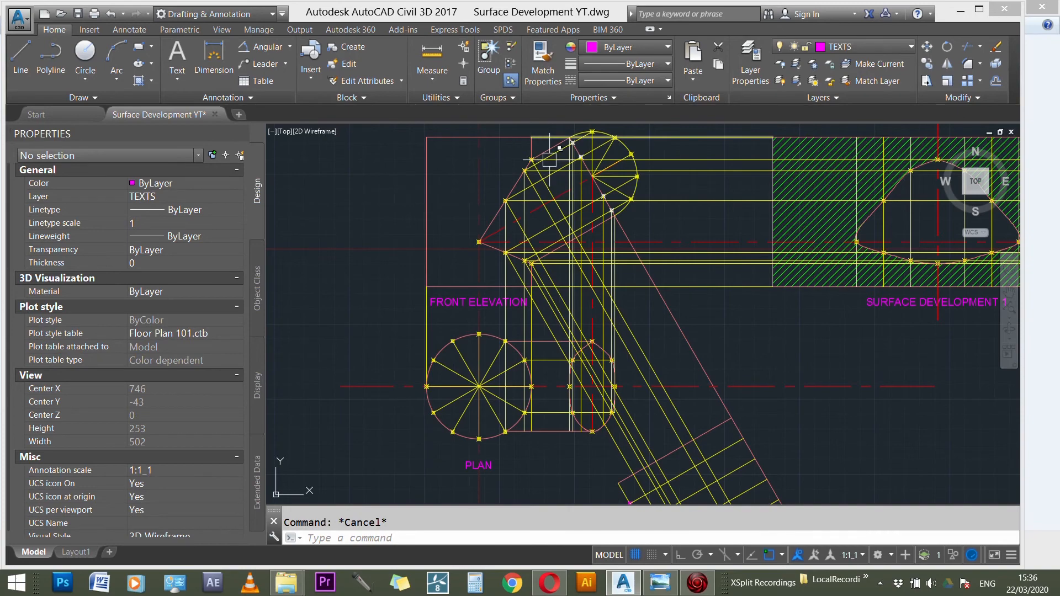
scroll(590, 229, down, 2)
scroll(640, 387, up, 3)
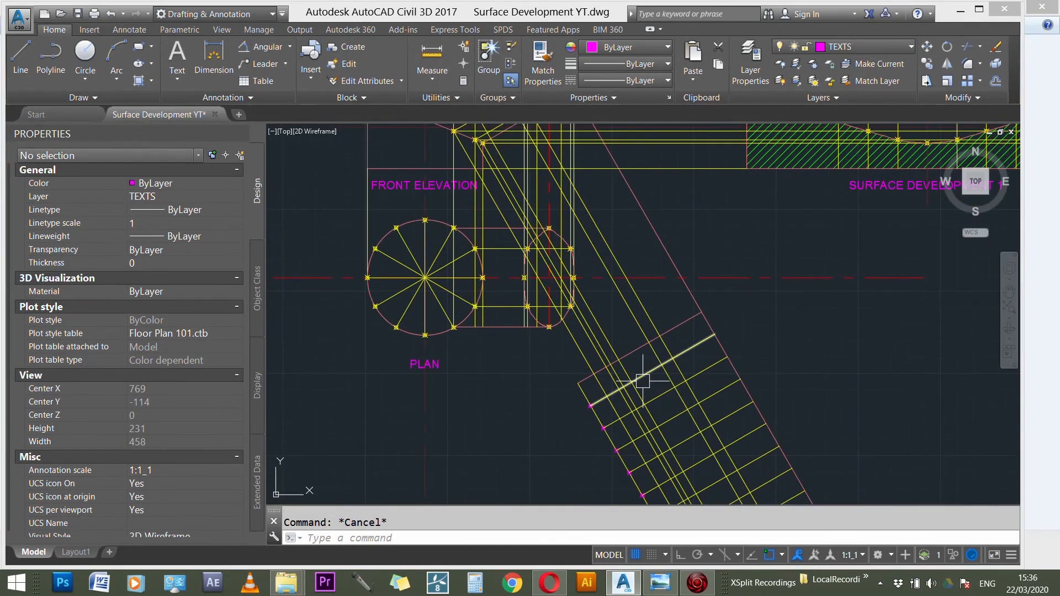
scroll(639, 379, down, 1)
scroll(646, 359, up, 1)
scroll(634, 331, up, 2)
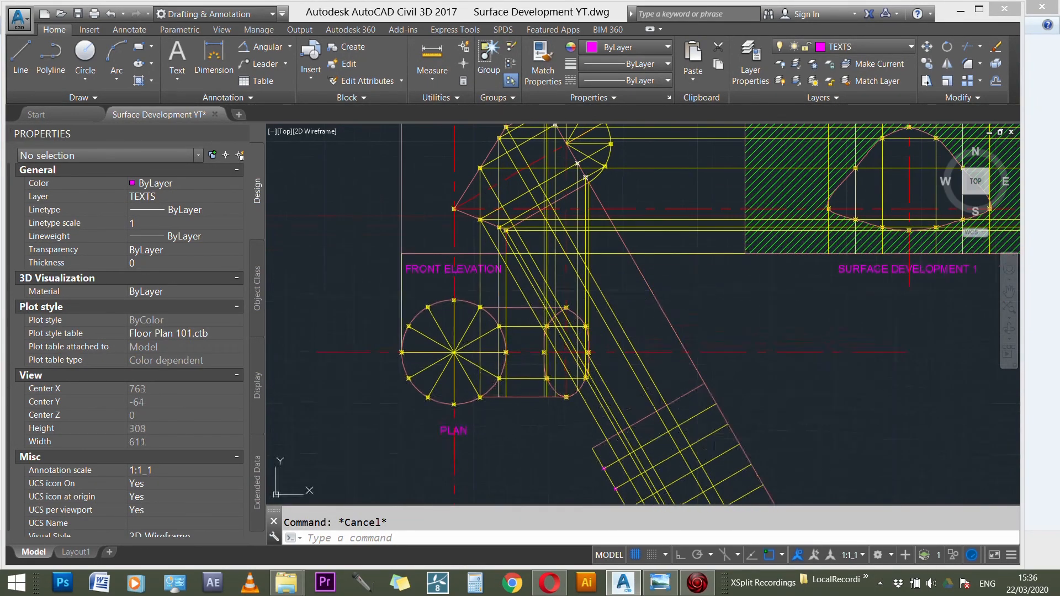
click(613, 309)
scroll(634, 315, down, 3)
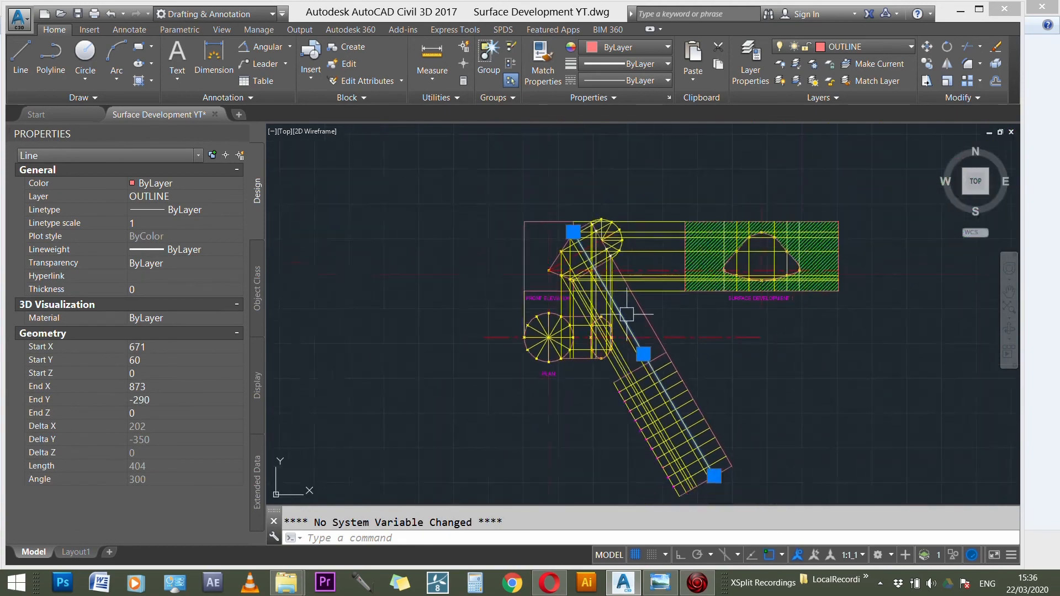
key(Escape)
- Move the three inclined projection lines from the upper intersection points of the front elevation's branch joint to the DIMENSIONS layer
scroll(570, 225, up, 2)
scroll(570, 226, up, 2)
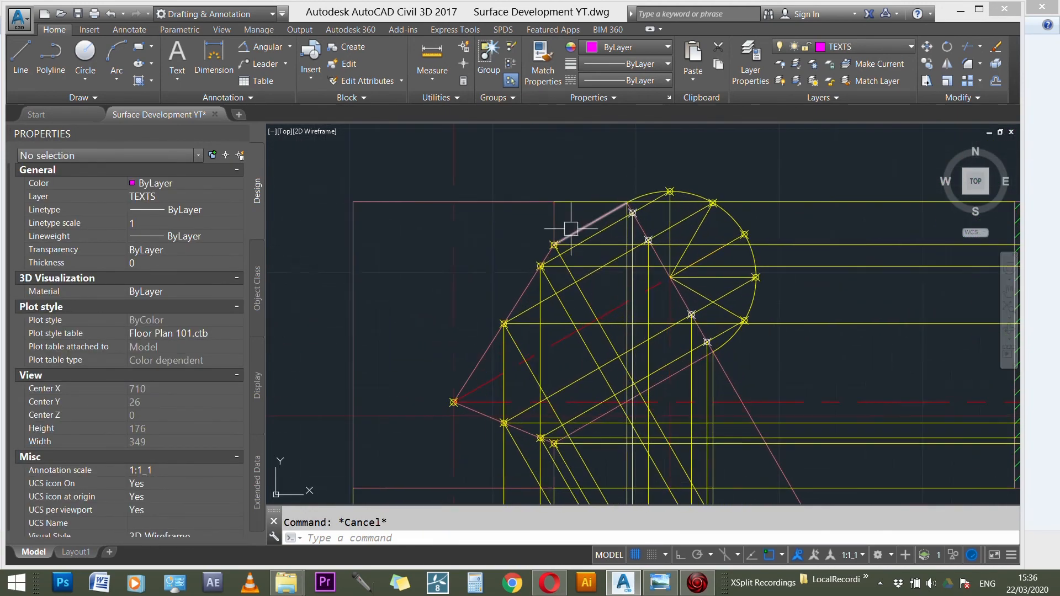
click(581, 291)
click(561, 306)
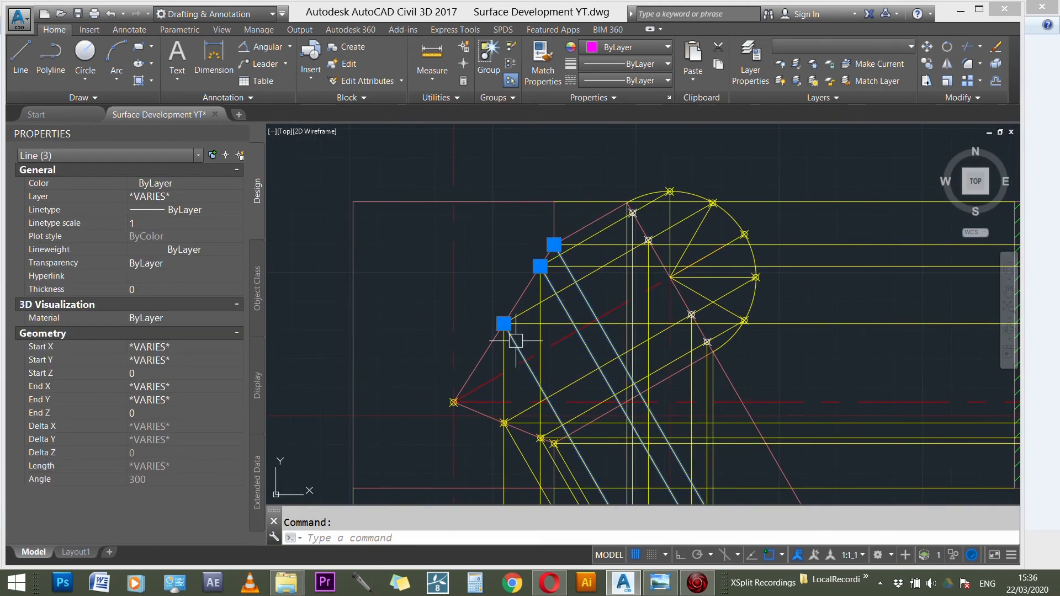
click(842, 46)
click(856, 129)
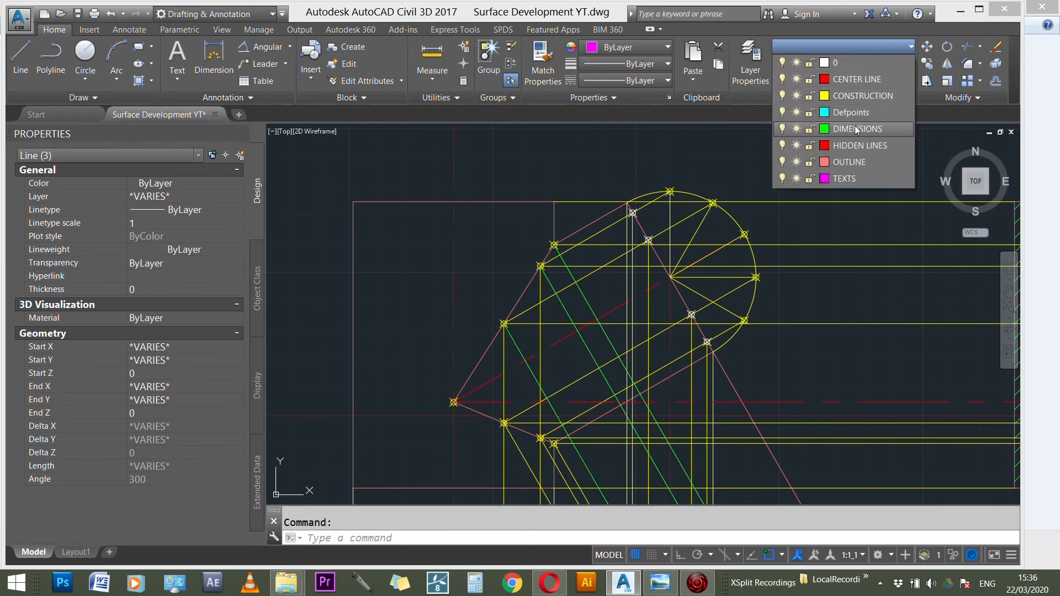
key(Escape)
- Trace the three green projection lines between the front elevation's branch joint and the branch development
scroll(614, 129, down, 5)
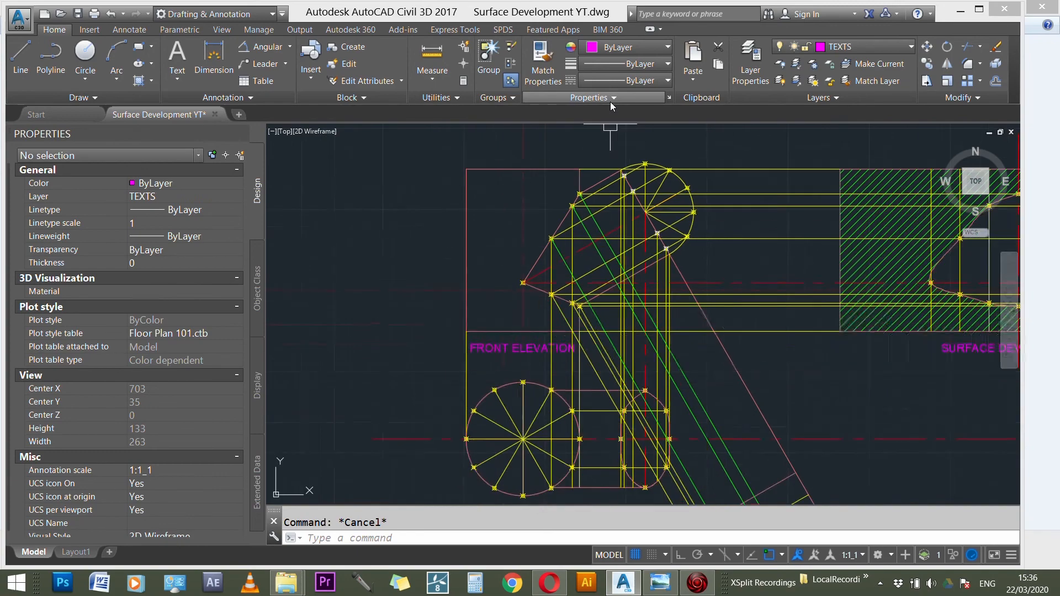
scroll(657, 303, up, 2)
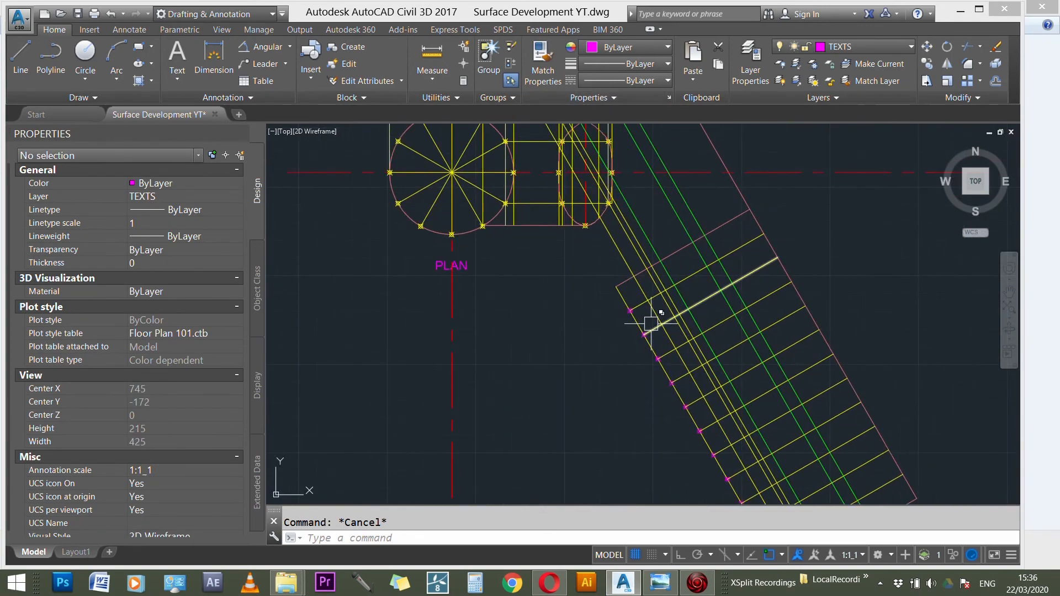
scroll(622, 449, down, 3)
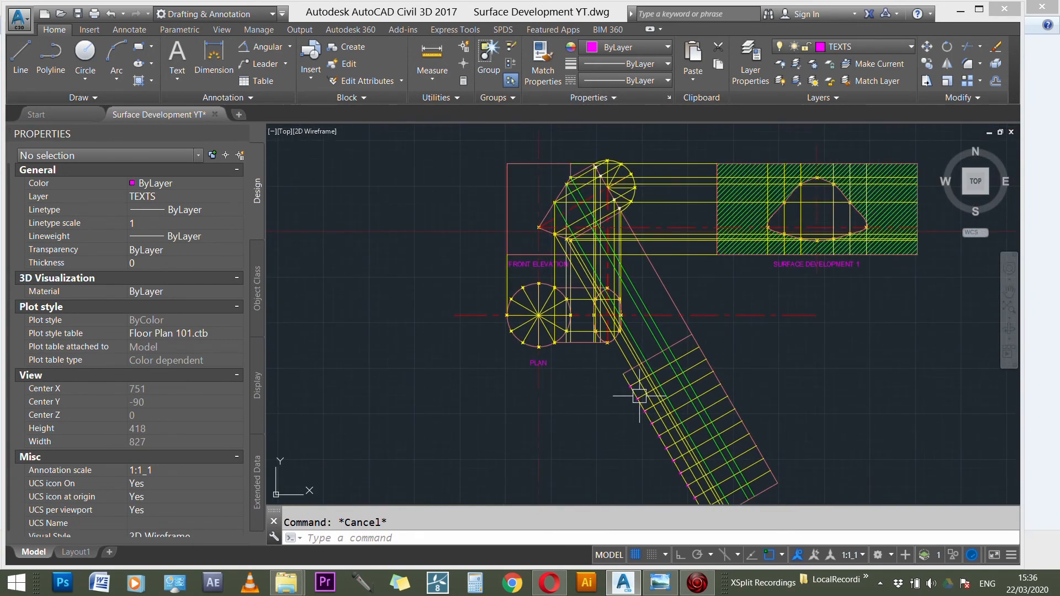
scroll(583, 219, up, 2)
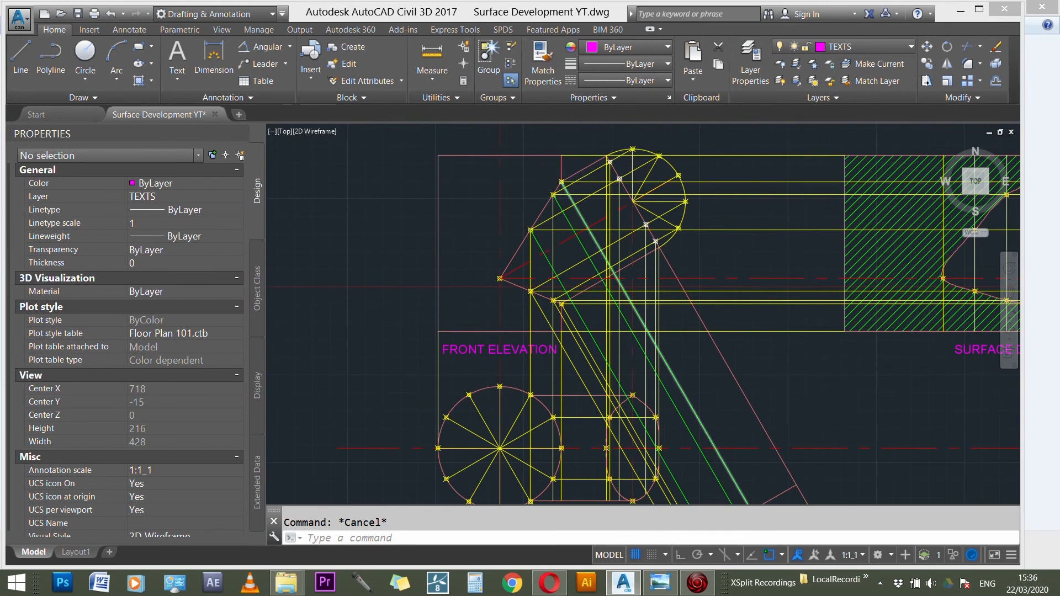
click(576, 215)
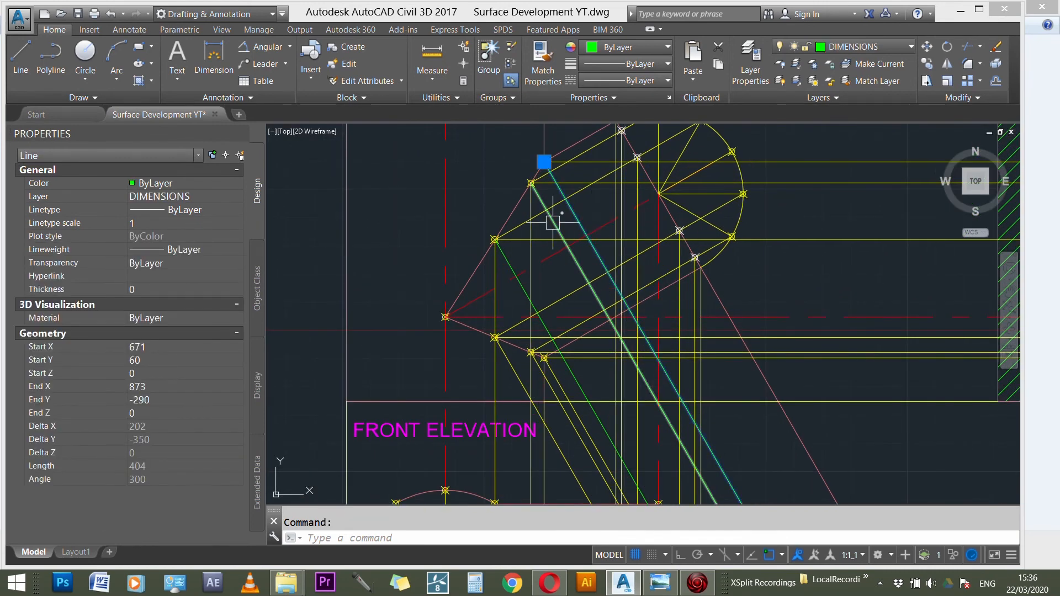
click(549, 214)
click(510, 254)
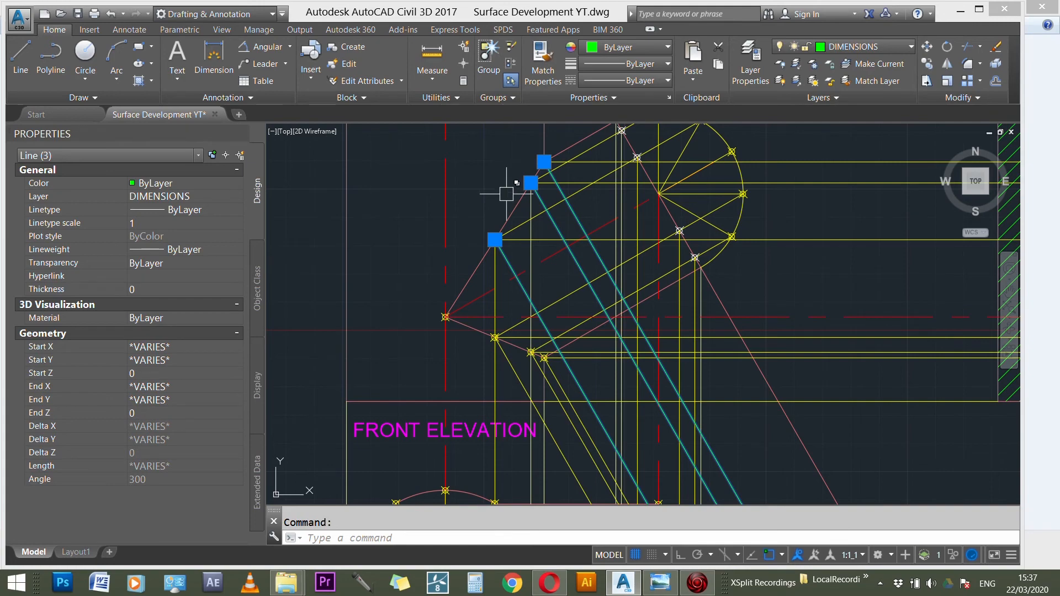
key(Escape)
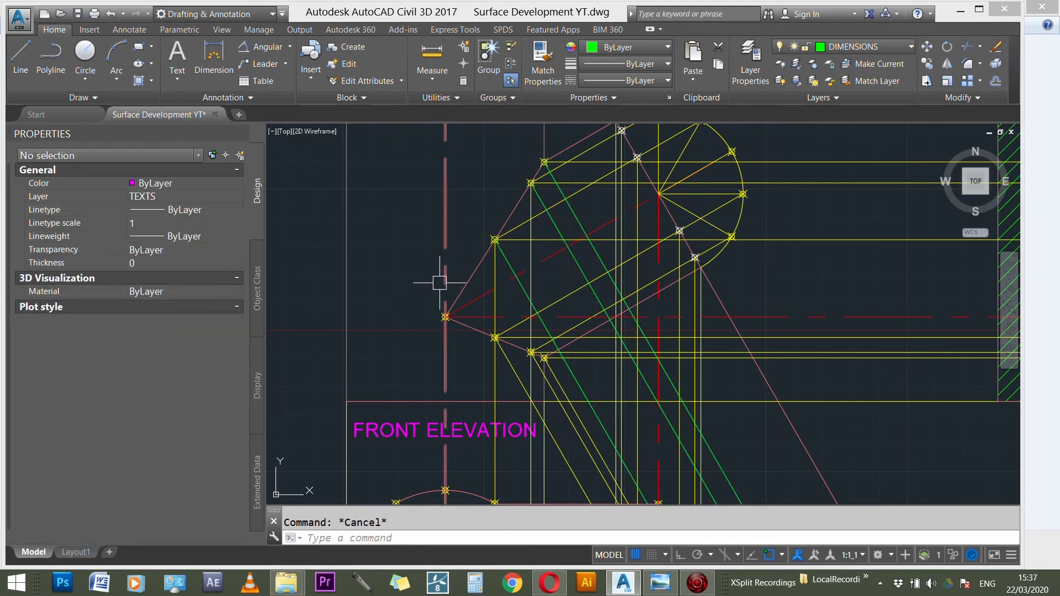
scroll(485, 175, down, 3)
scroll(610, 437, up, 3)
scroll(615, 430, down, 4)
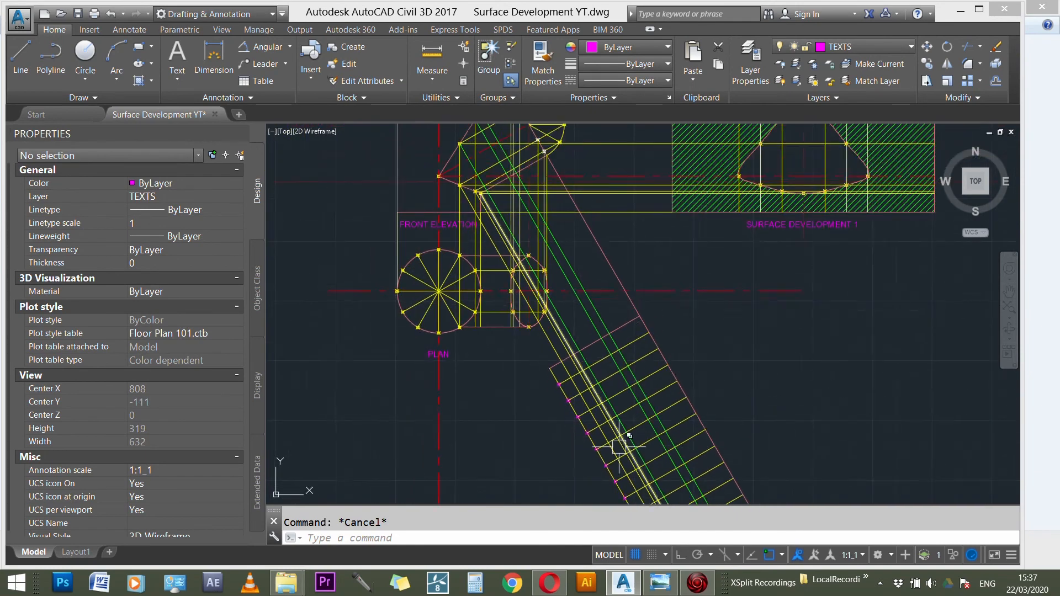
- Move the branch development's divided long side to the DIMENSIONS layer
scroll(585, 443, up, 3)
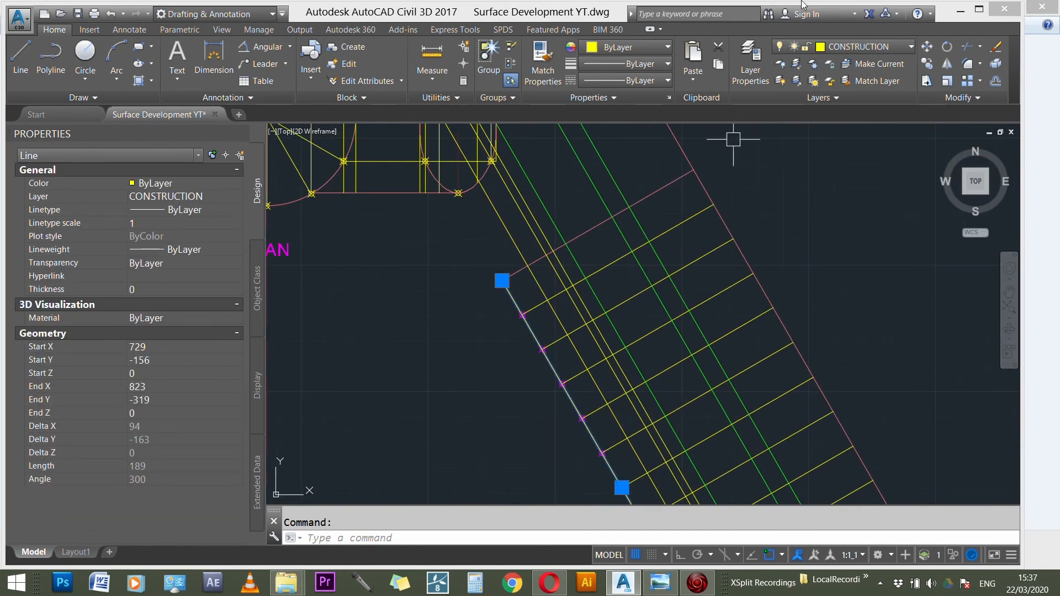
click(852, 45)
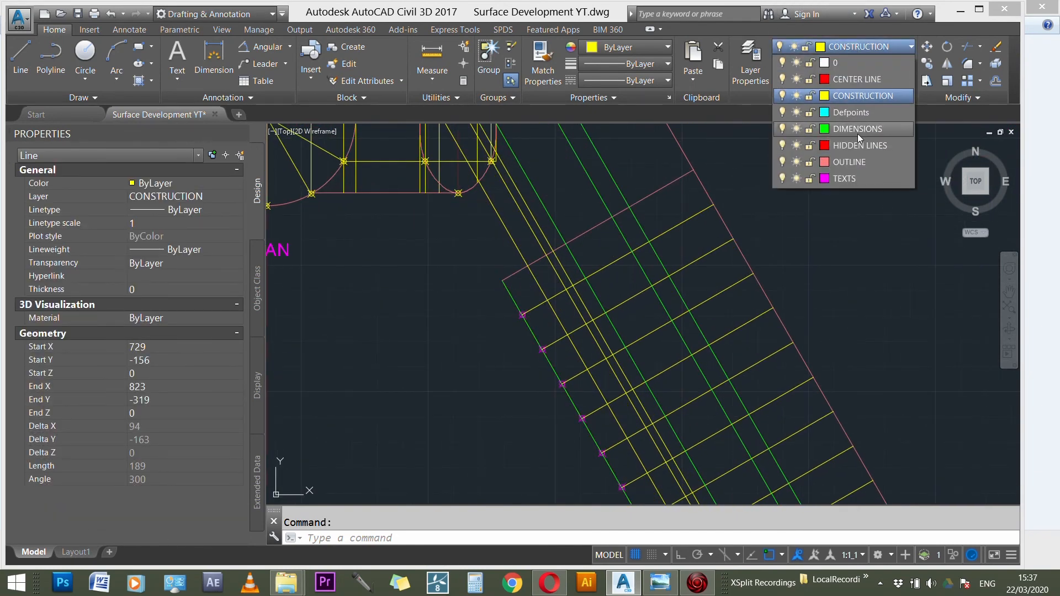
click(857, 133)
key(Escape)
- Place points where the outer, middle and inner green projection lines cross the upper end line, first division line and second division line respectively
scroll(612, 238, up, 2)
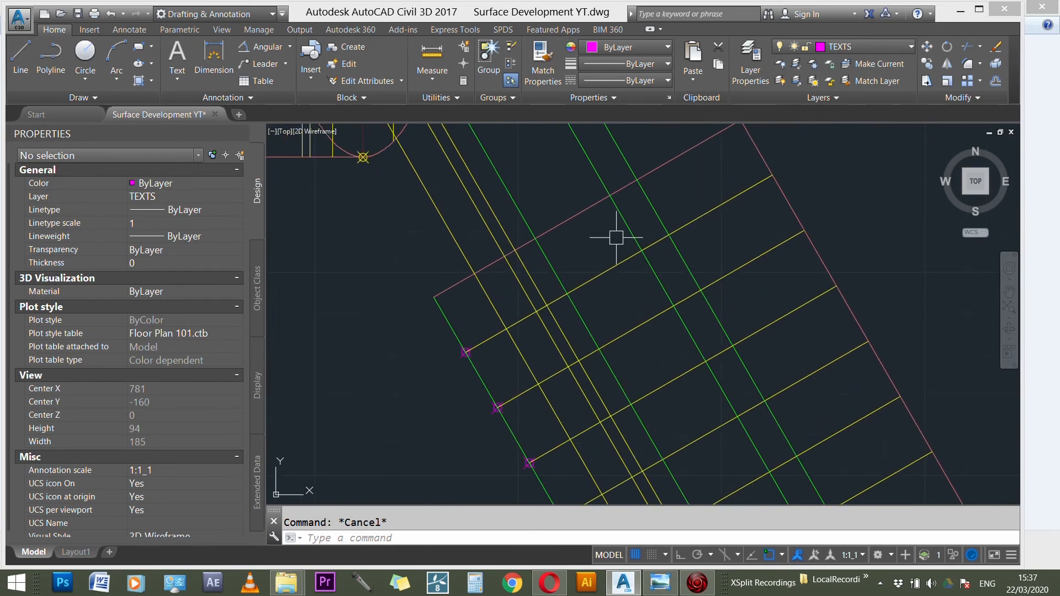
text(POINT)
key(Return)
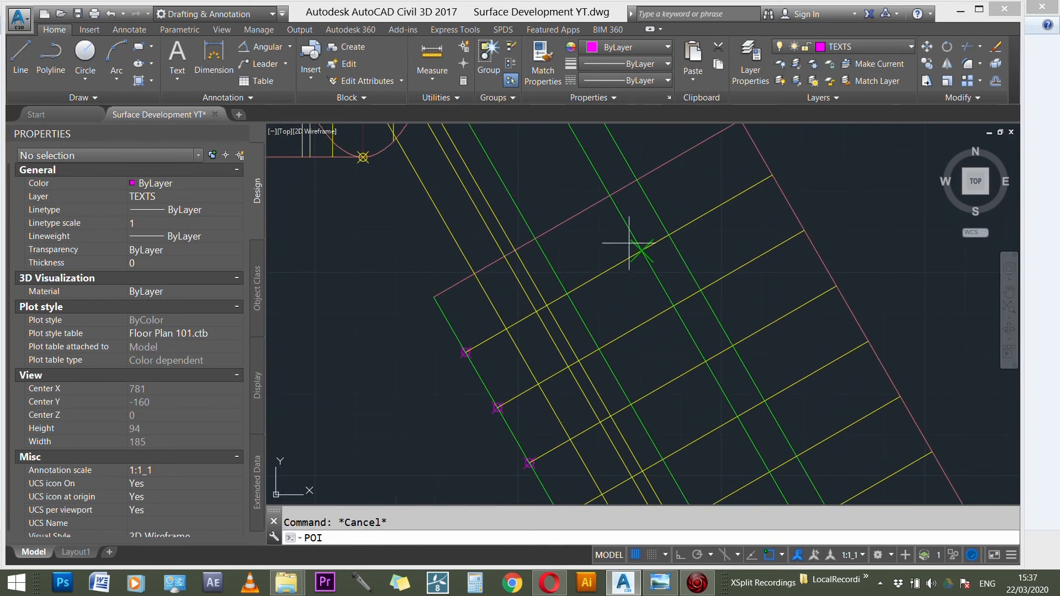
click(637, 178)
key(Return)
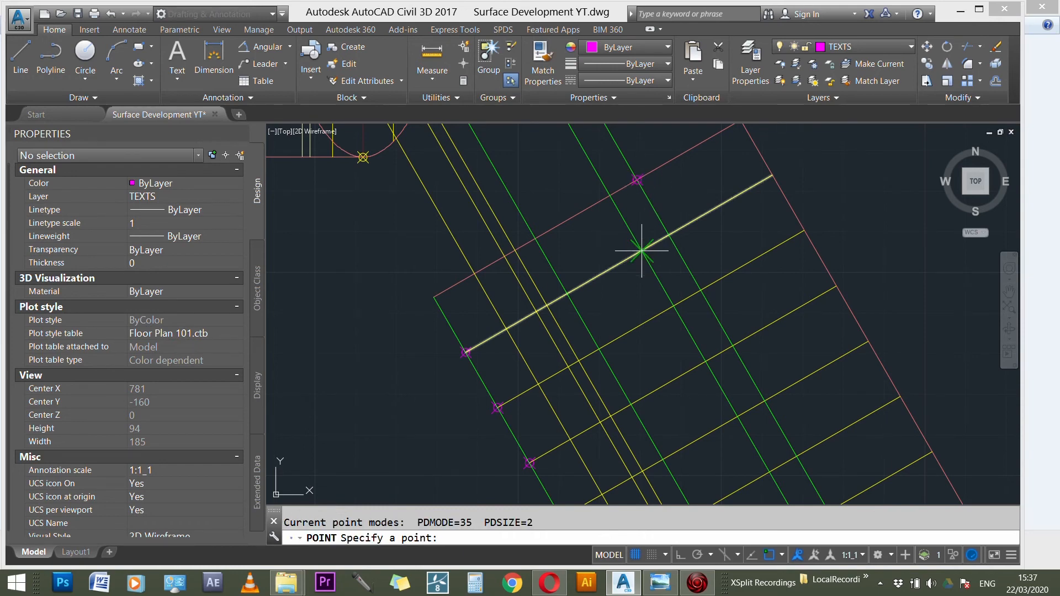
click(642, 251)
key(Return)
click(601, 346)
scroll(568, 379, down, 2)
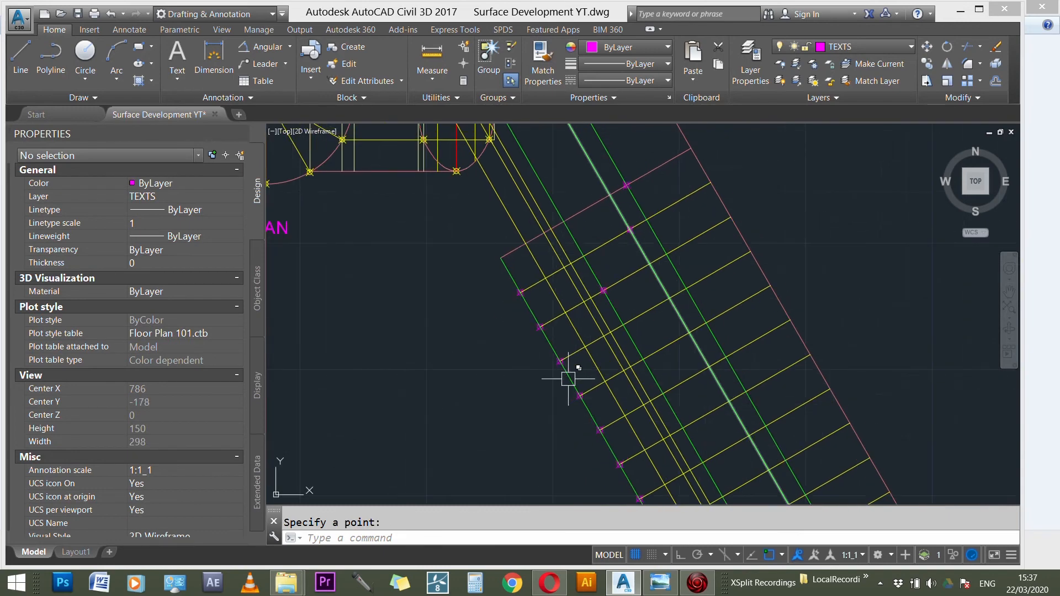
scroll(568, 378, up, 2)
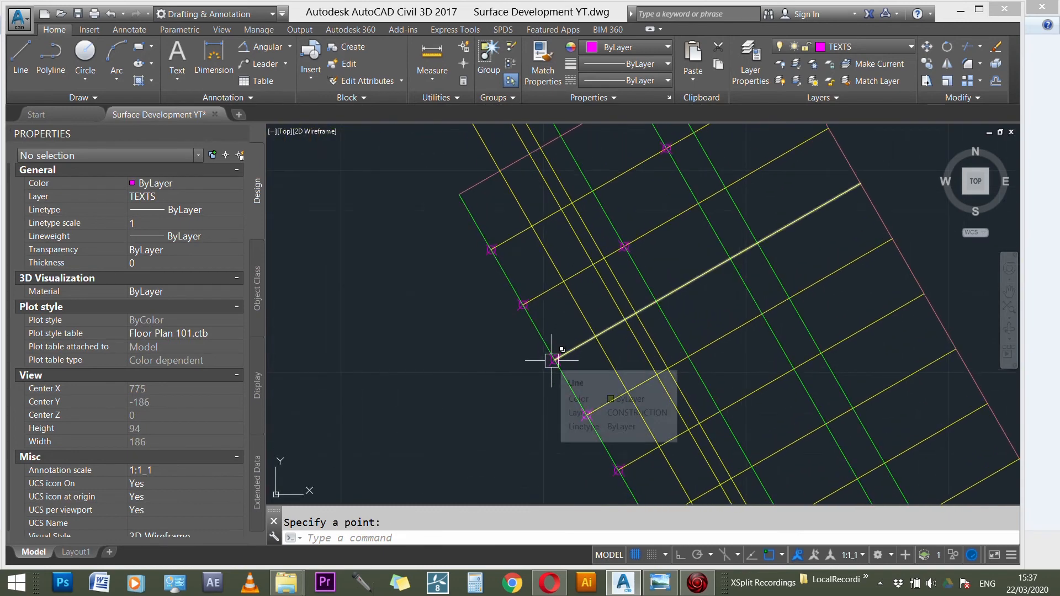
scroll(541, 350, up, 1)
key(F1)
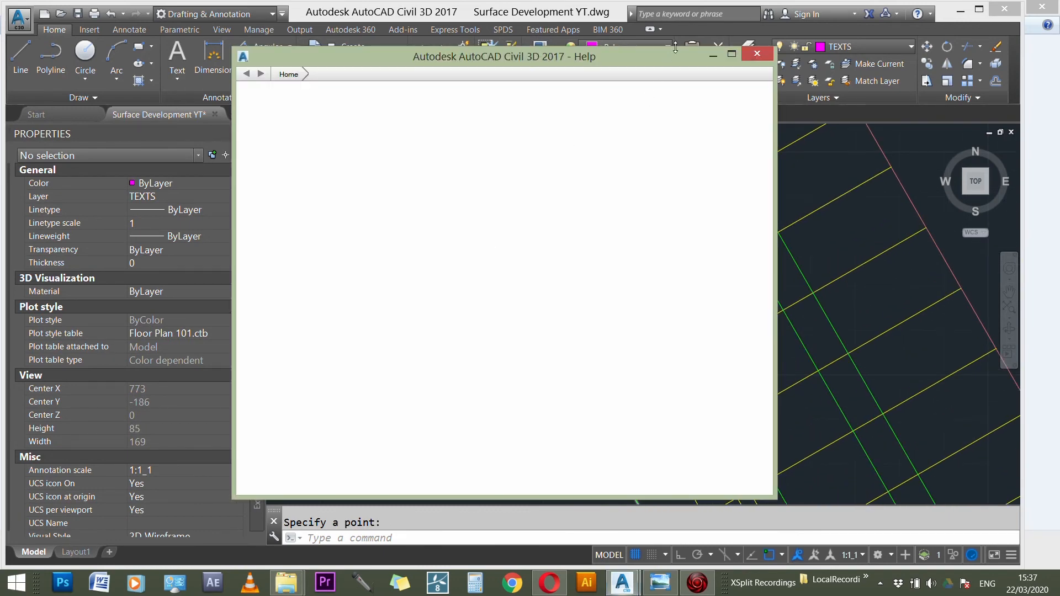
click(757, 55)
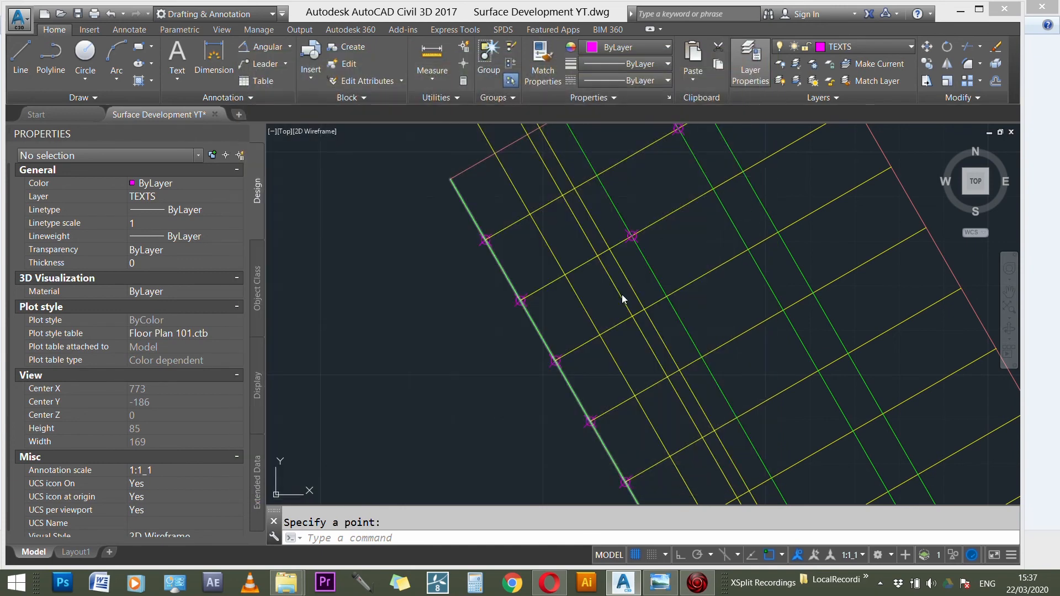
key(Escape)
click(465, 218)
key(Escape)
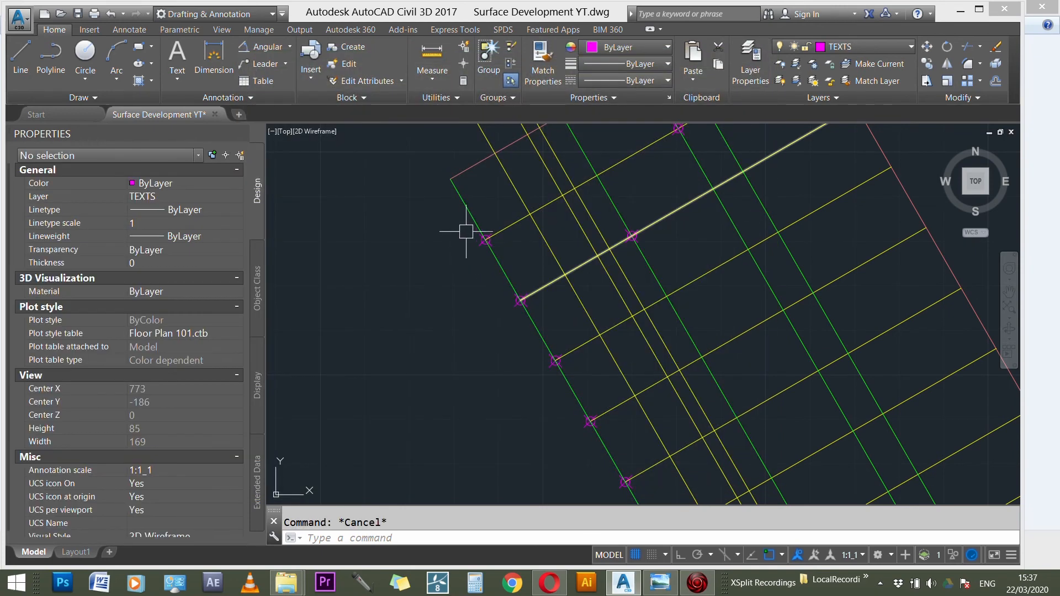
- Erase the first two division point markers at the upper end of the development's divided side
click(466, 232)
click(549, 318)
key(Delete)
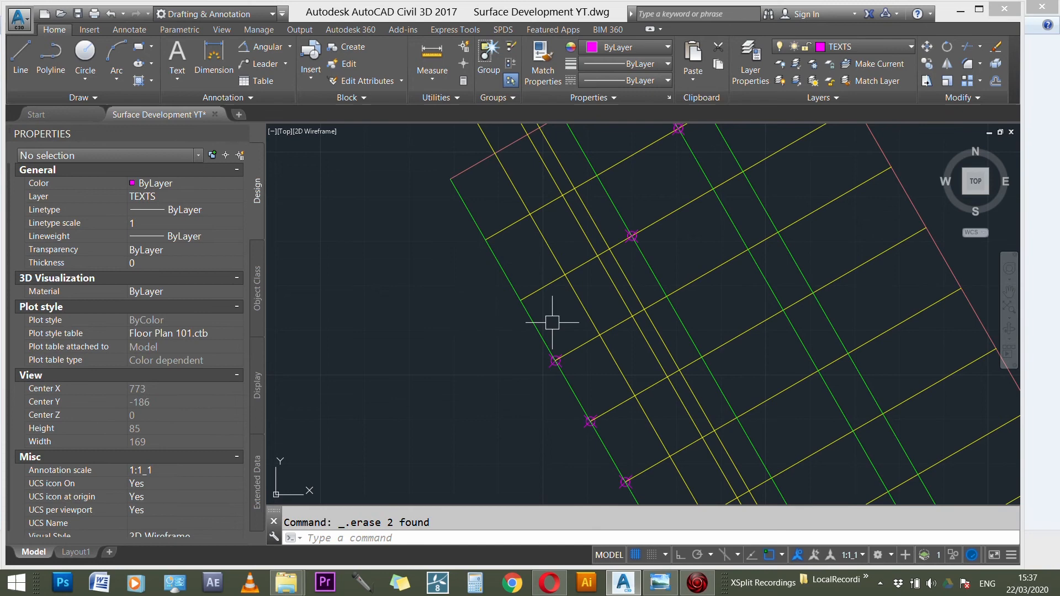
- Erase the remaining division point markers along the branch development's divided long side, keeping the one at the third division
scroll(557, 342, down, 3)
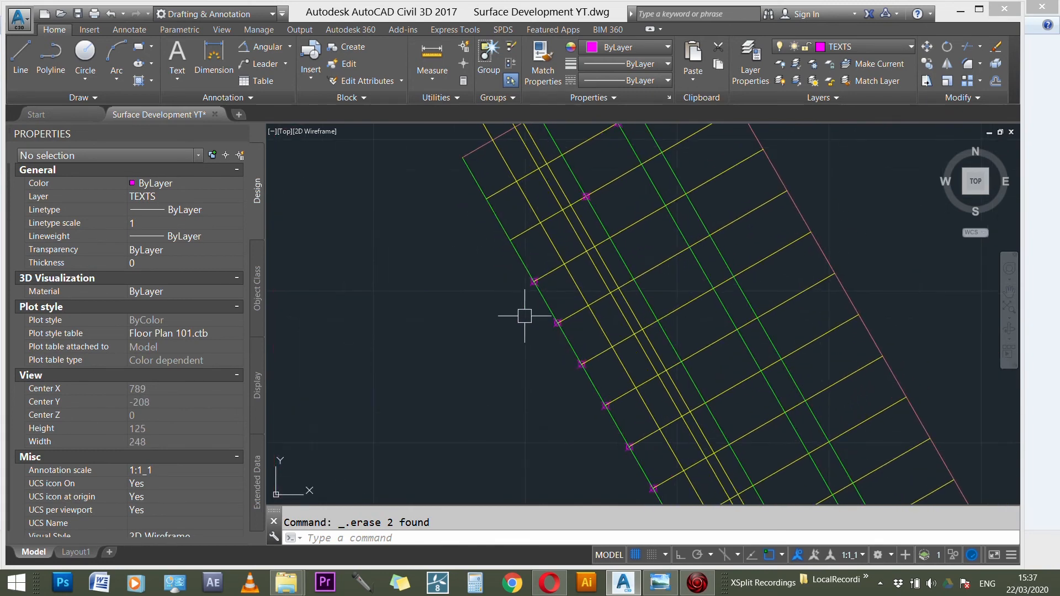
click(525, 316)
scroll(623, 381, down, 5)
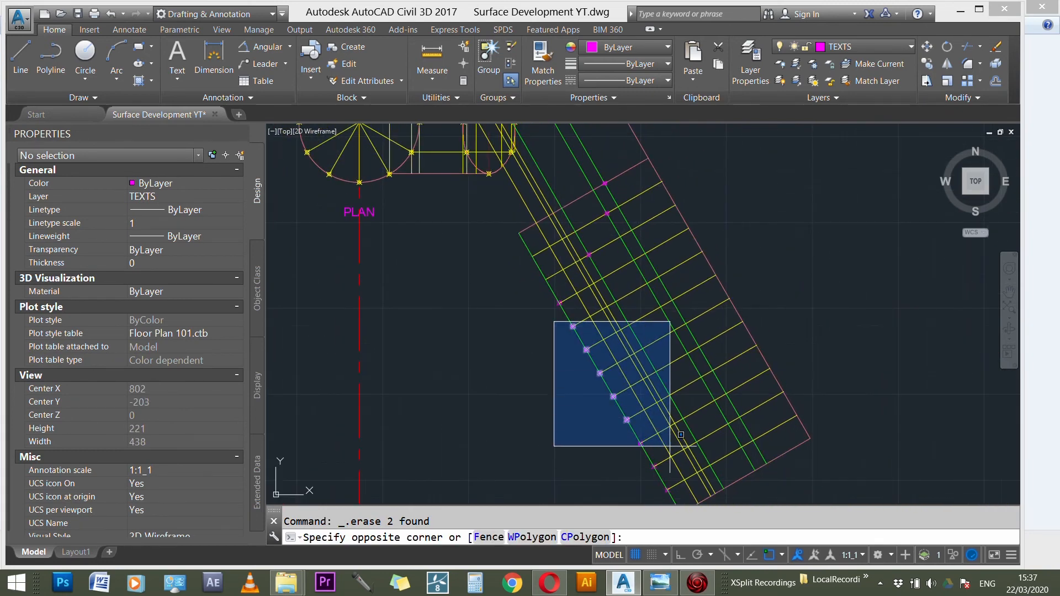
click(681, 469)
key(Delete)
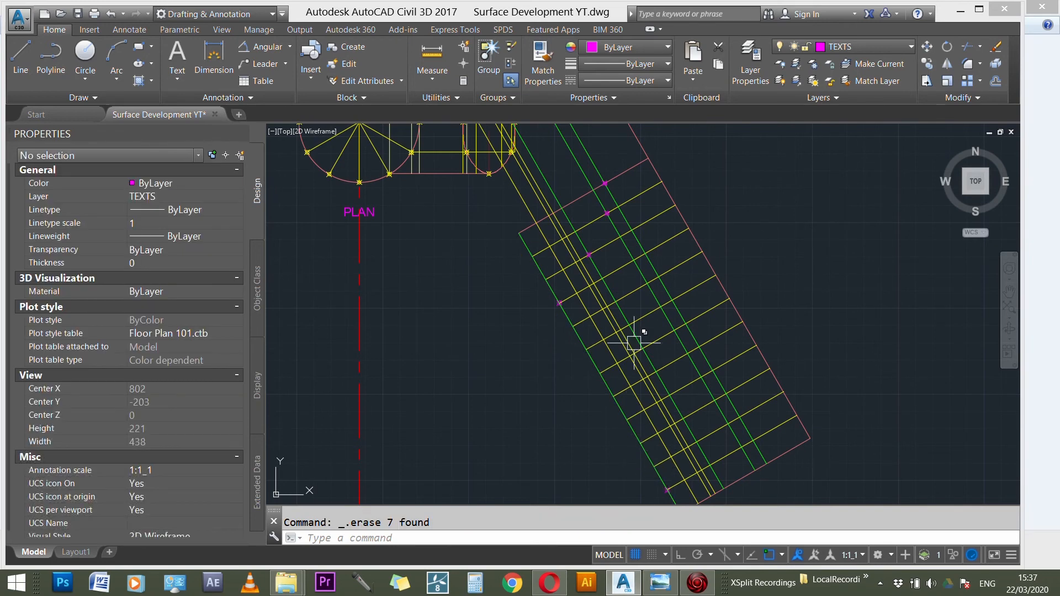
scroll(644, 396, up, 4)
click(601, 349)
click(654, 397)
key(Delete)
scroll(580, 386, down, 4)
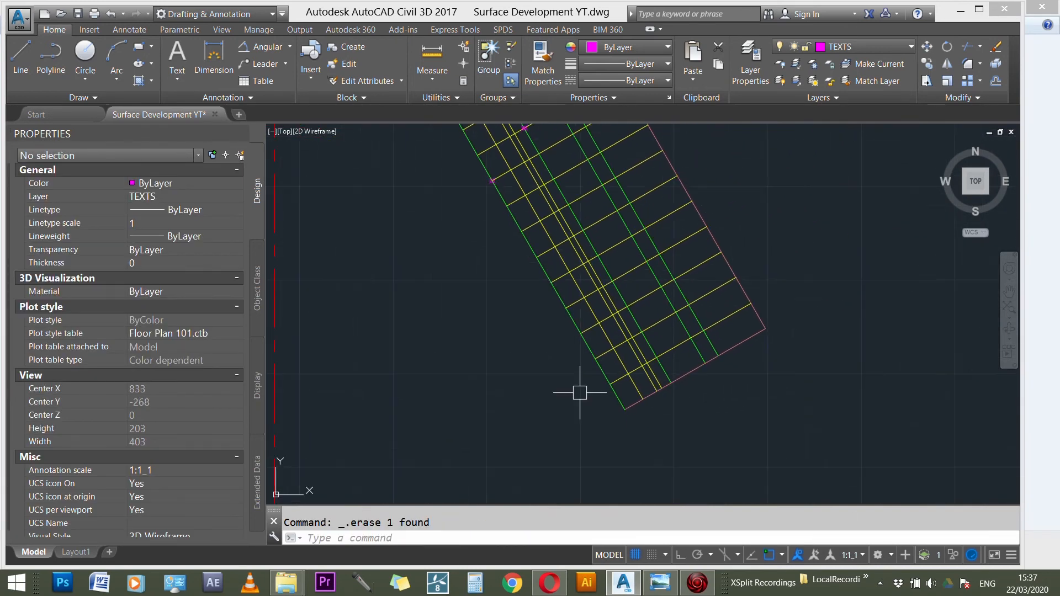
- Move the three green projection lines crossing the branch development to the CONSTRUCTION layer
scroll(580, 386, down, 2)
scroll(544, 214, up, 3)
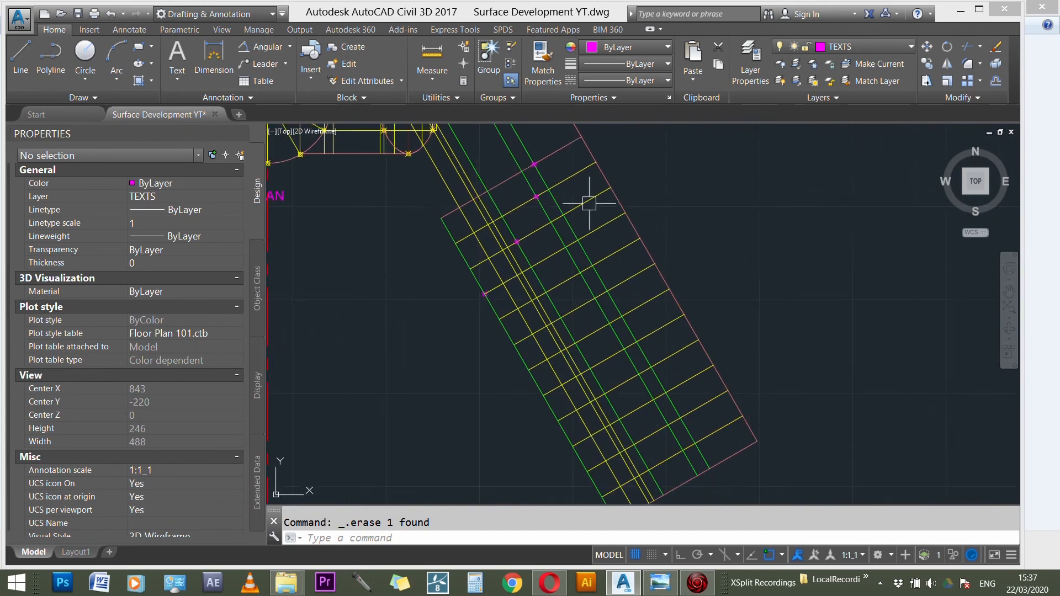
scroll(524, 156, up, 2)
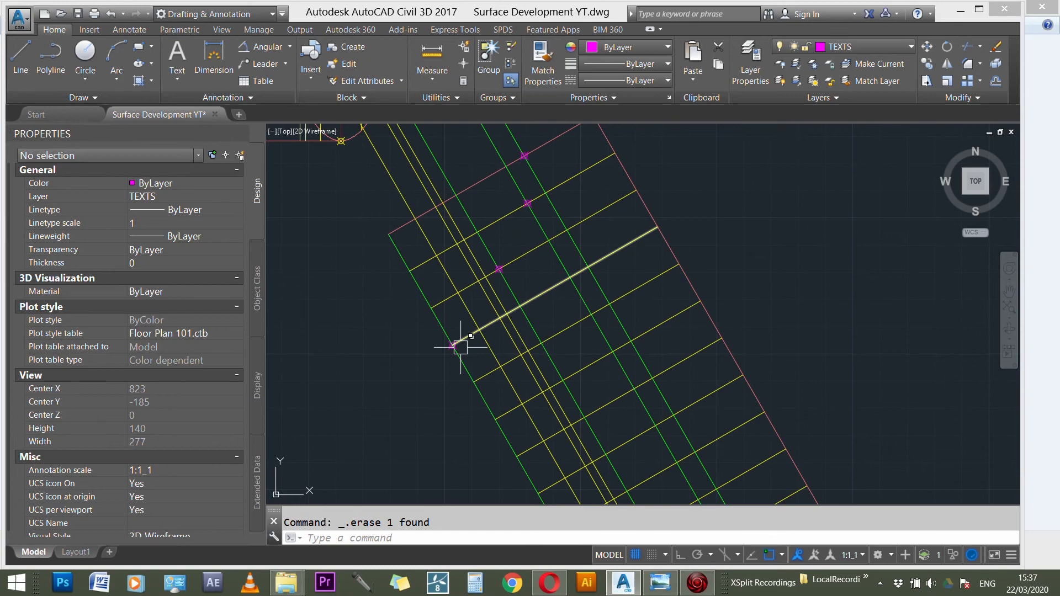
scroll(460, 347, down, 3)
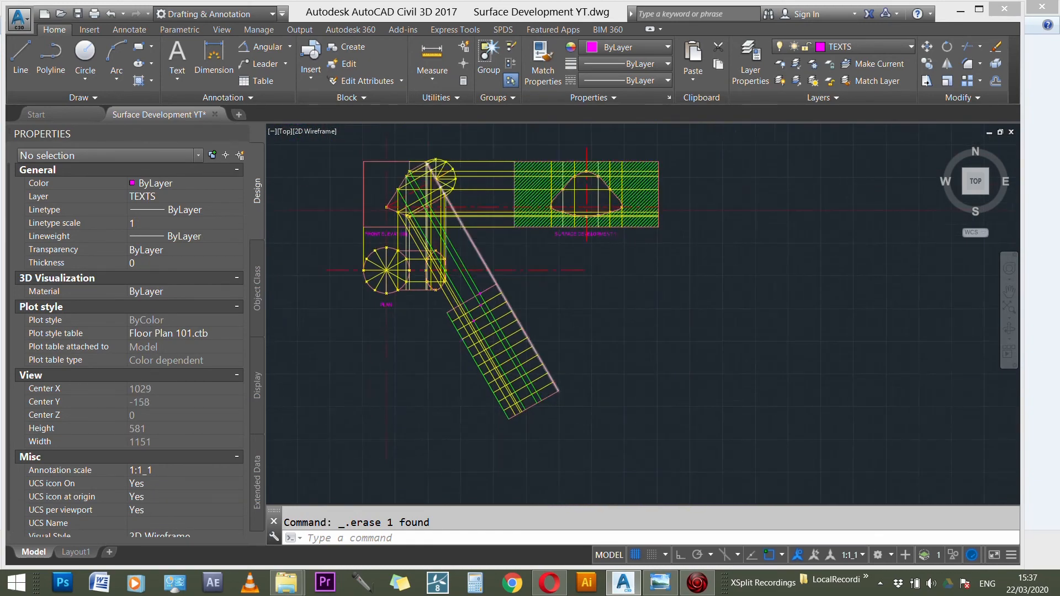
scroll(491, 314, up, 3)
click(522, 349)
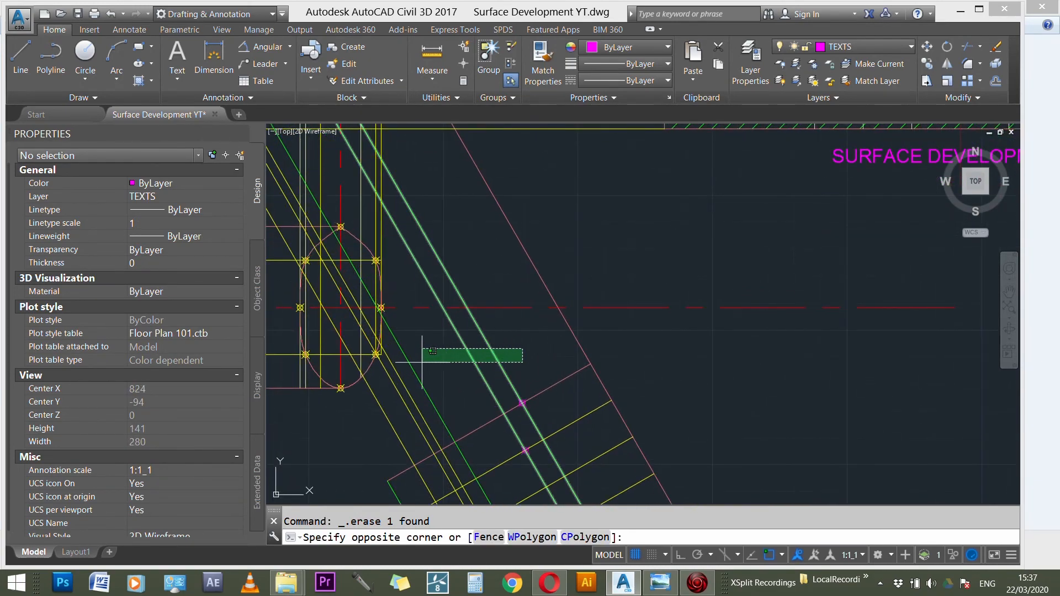
click(396, 357)
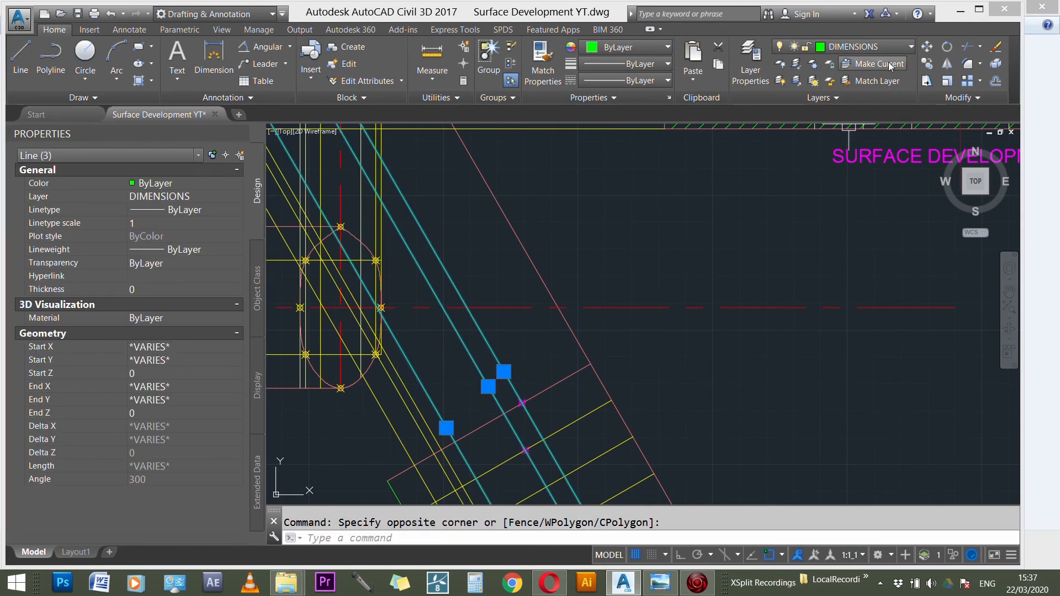
click(884, 46)
click(879, 95)
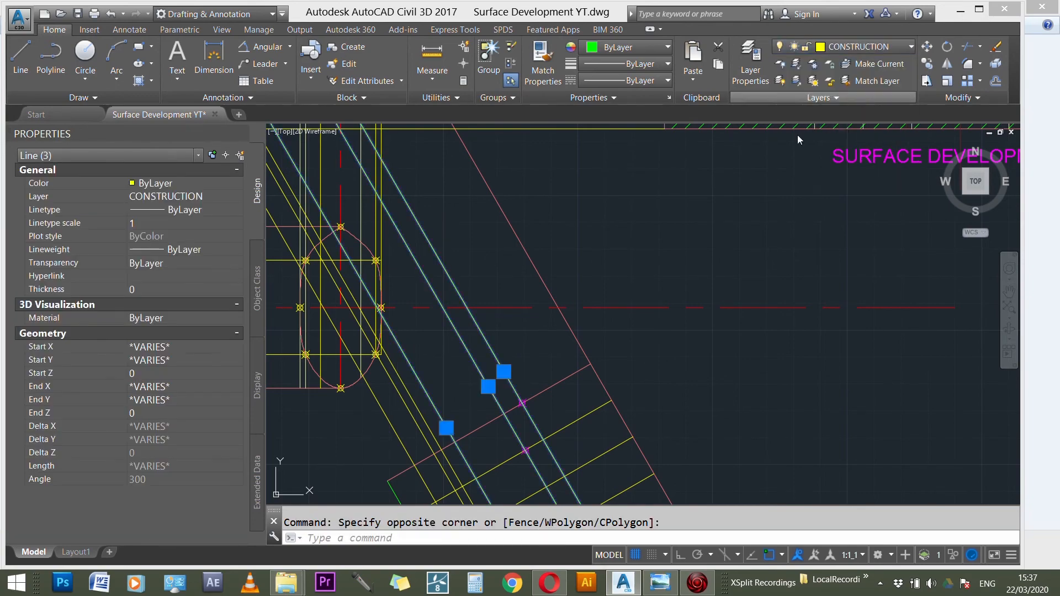
key(Escape)
- Move the three projection lines from the lower edge of the front elevation's branch joint to the DIMENSIONS layer
scroll(712, 226, down, 3)
scroll(606, 279, down, 3)
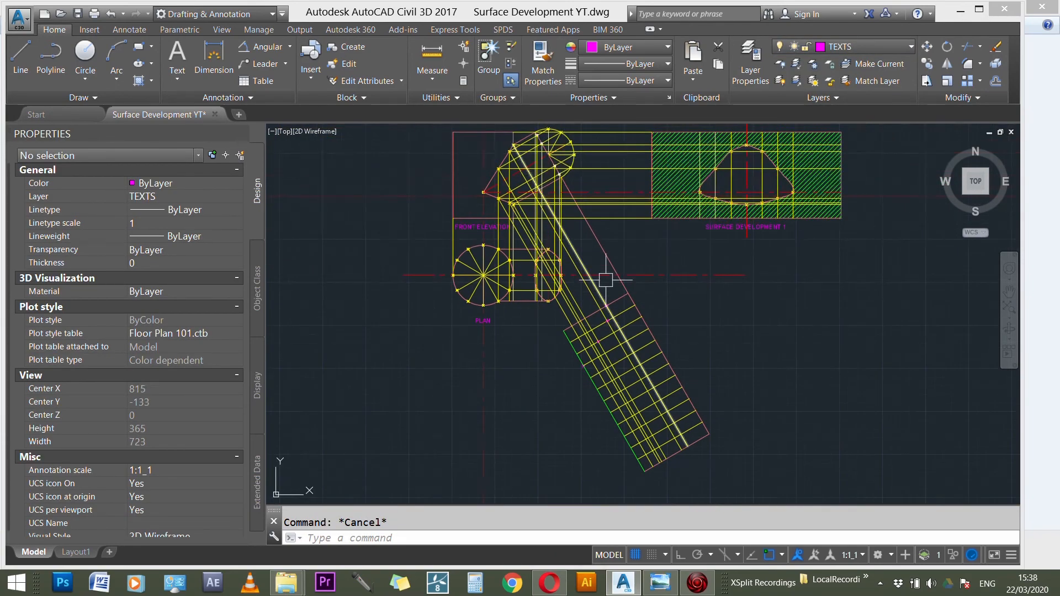
scroll(461, 237, up, 5)
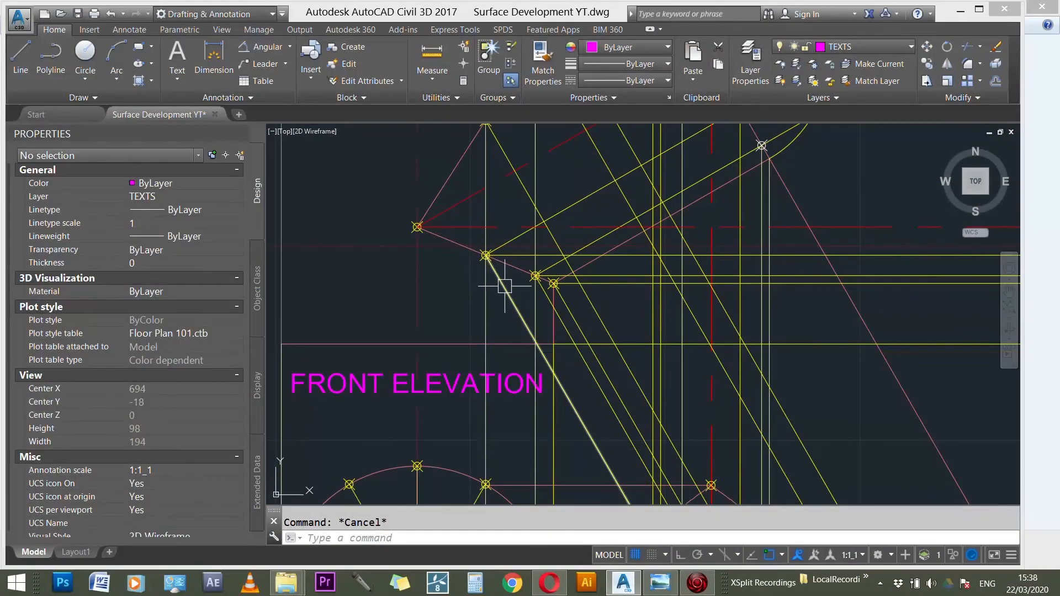
click(499, 279)
scroll(590, 375, up, 2)
click(593, 386)
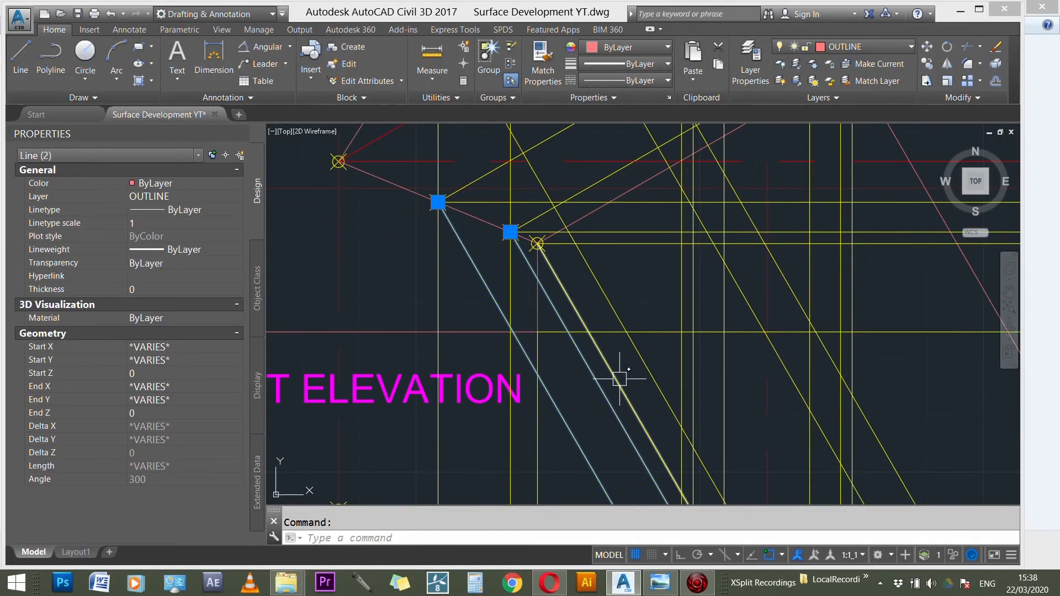
click(622, 381)
scroll(484, 278, down, 3)
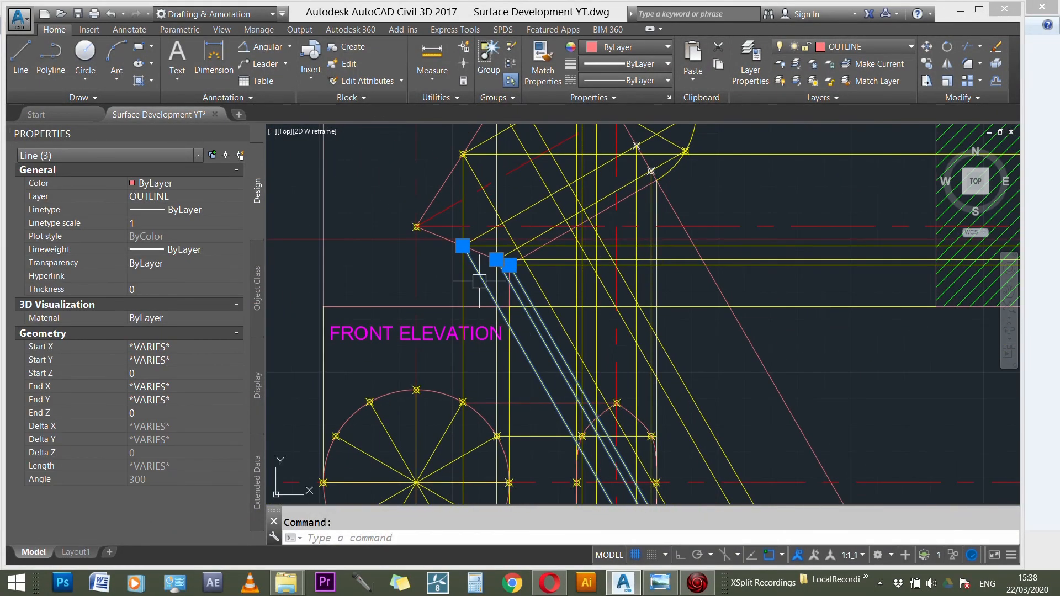
click(850, 47)
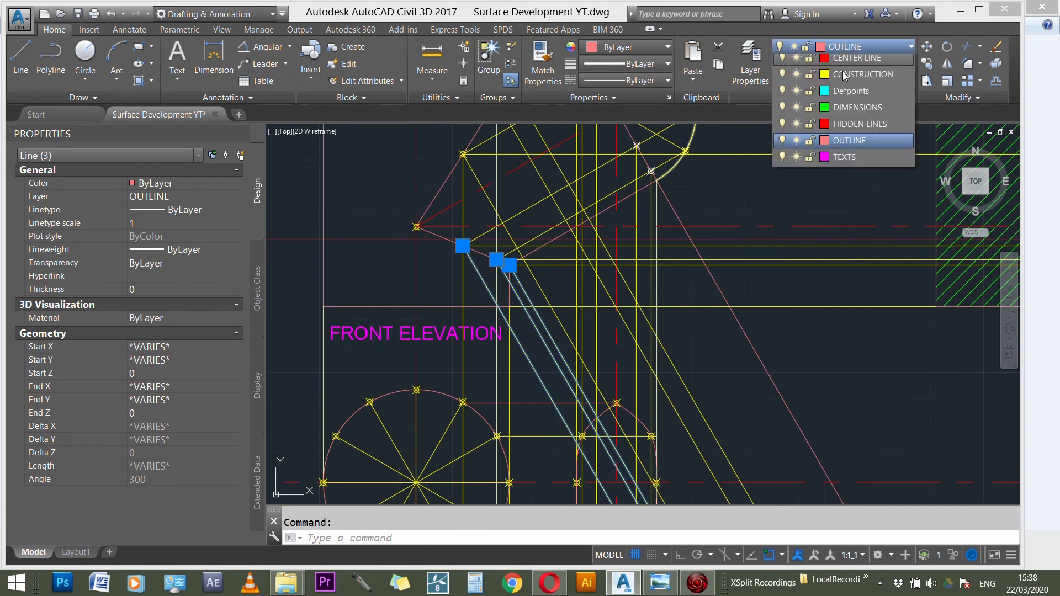
click(859, 129)
key(Escape)
scroll(598, 222, down, 6)
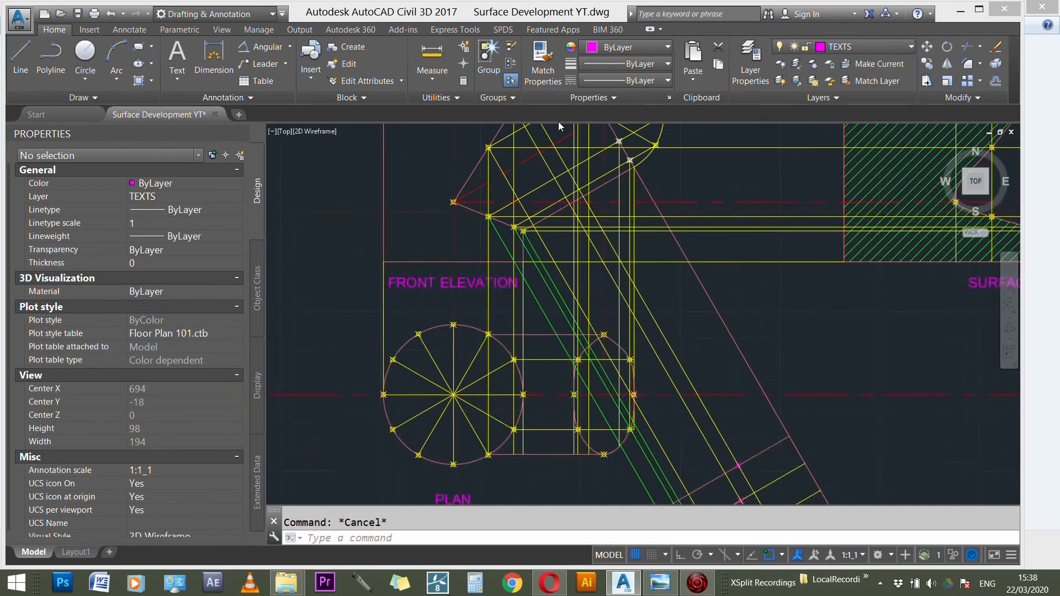
- Move the branch development's divided long side to the CONSTRUCTION layer
scroll(598, 222, up, 5)
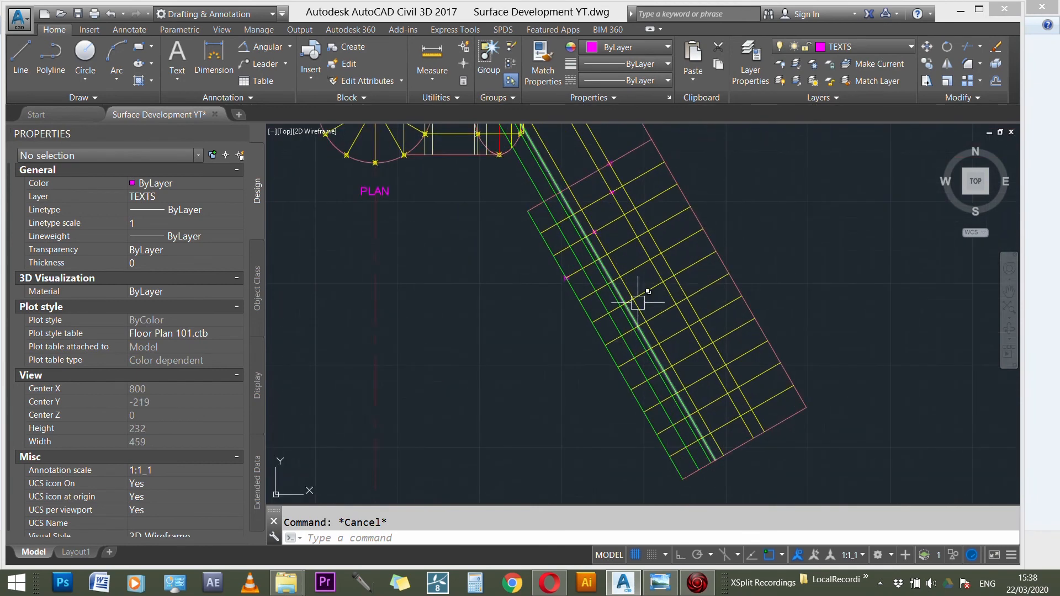
click(556, 287)
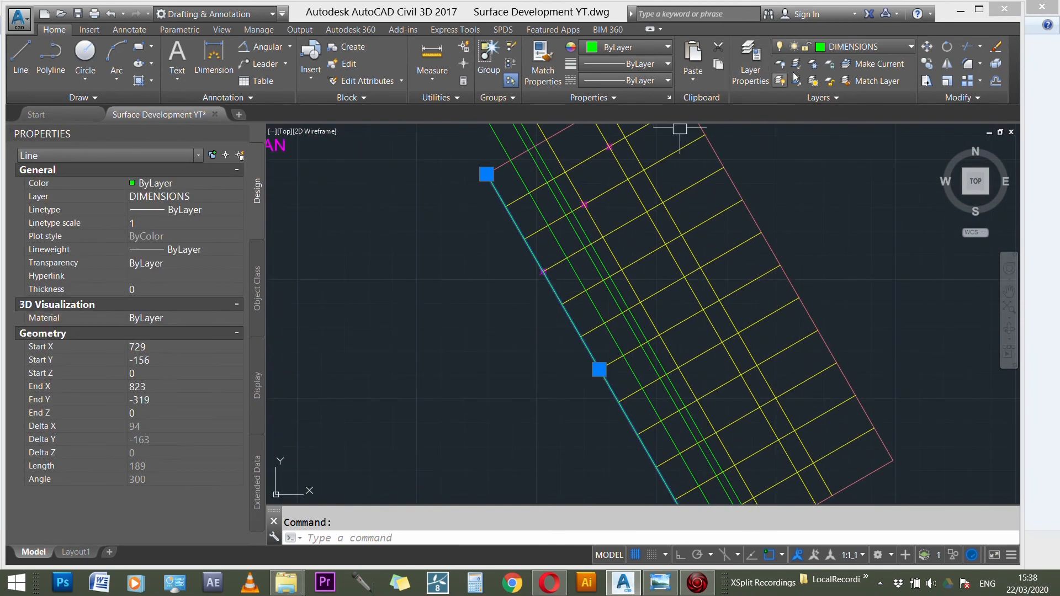
click(853, 44)
click(856, 96)
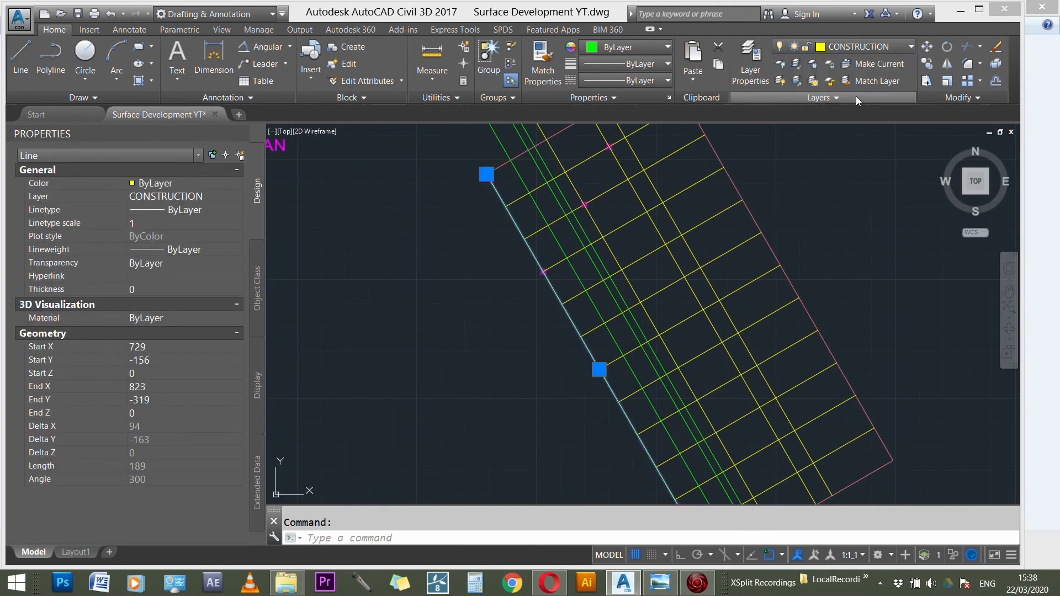
key(Escape)
- Place points where the green projection lines cross the fourth, fifth and sixth division lines, one line further from the divided side each time
scroll(577, 286, up, 2)
scroll(473, 303, down, 2)
scroll(507, 295, up, 1)
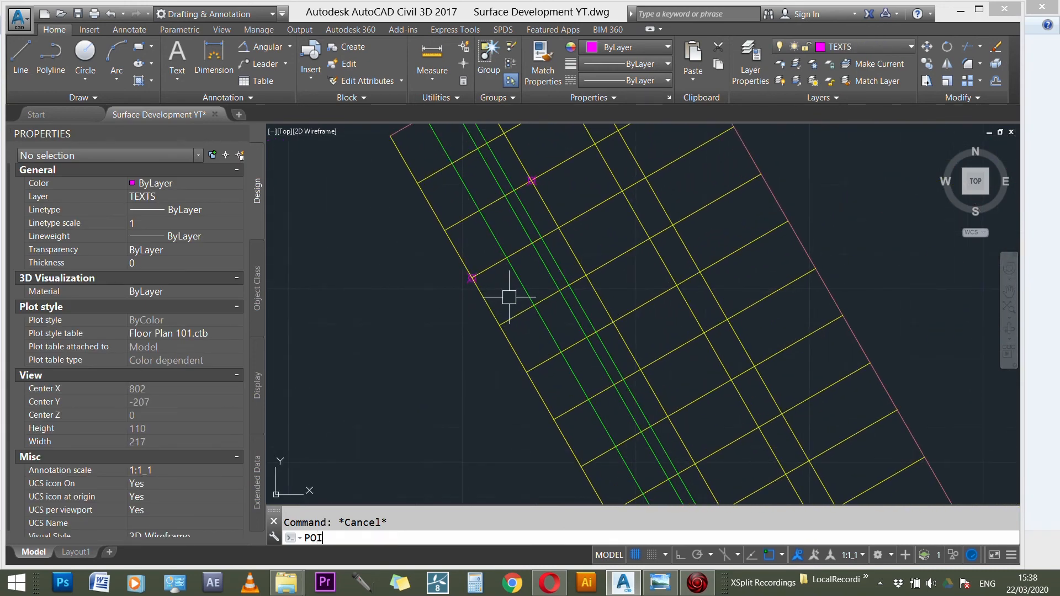
key(Return)
scroll(534, 304, up, 3)
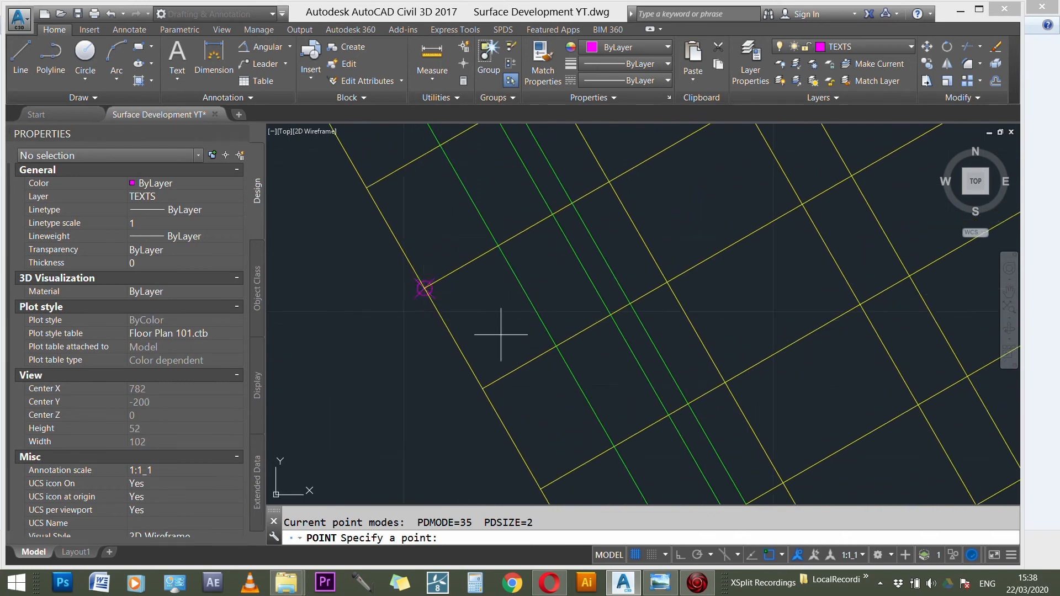
click(556, 346)
scroll(542, 279, down, 3)
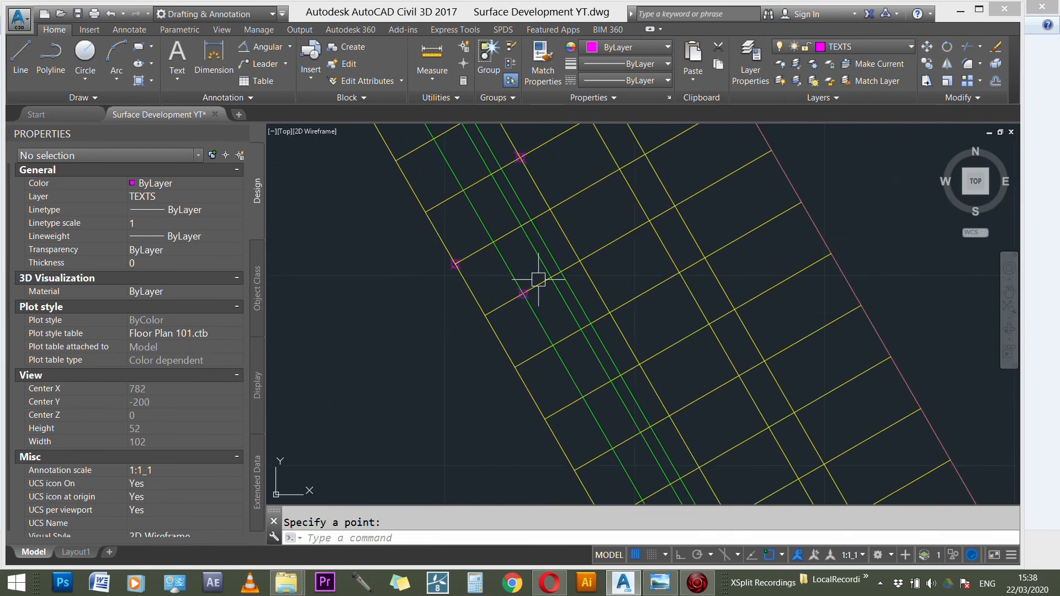
click(581, 329)
scroll(594, 275, down, 2)
scroll(614, 328, up, 4)
key(Return)
click(590, 341)
scroll(611, 243, down, 2)
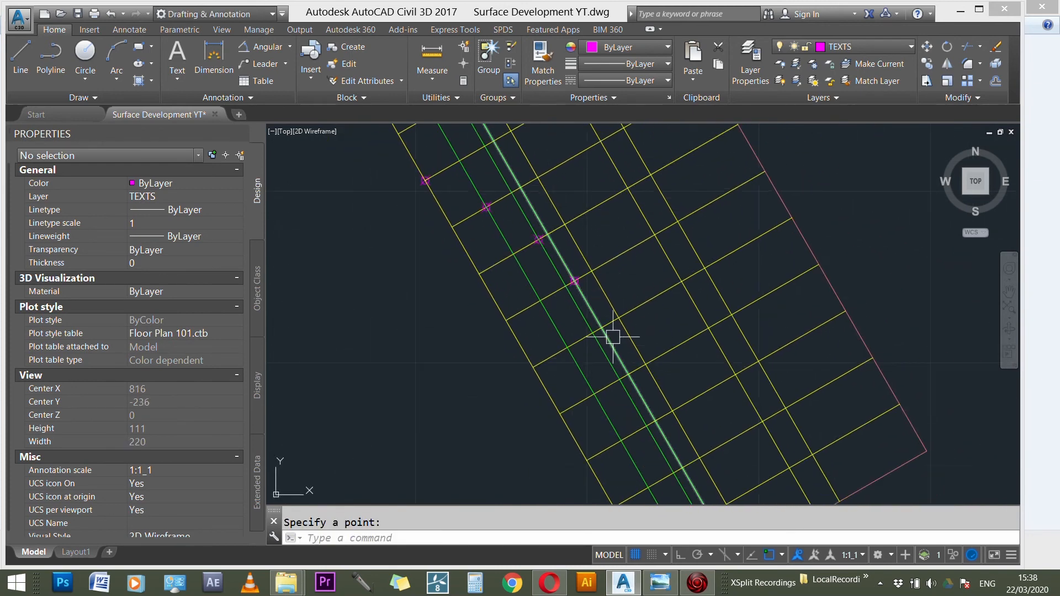
- Place points where the middle green line crosses the seventh division, the one nearest the divided side crosses the eighth, and the side meets the ninth
scroll(602, 334, up, 3)
key(Return)
click(575, 331)
scroll(603, 355, down, 2)
key(Return)
click(593, 372)
scroll(625, 338, down, 2)
key(Return)
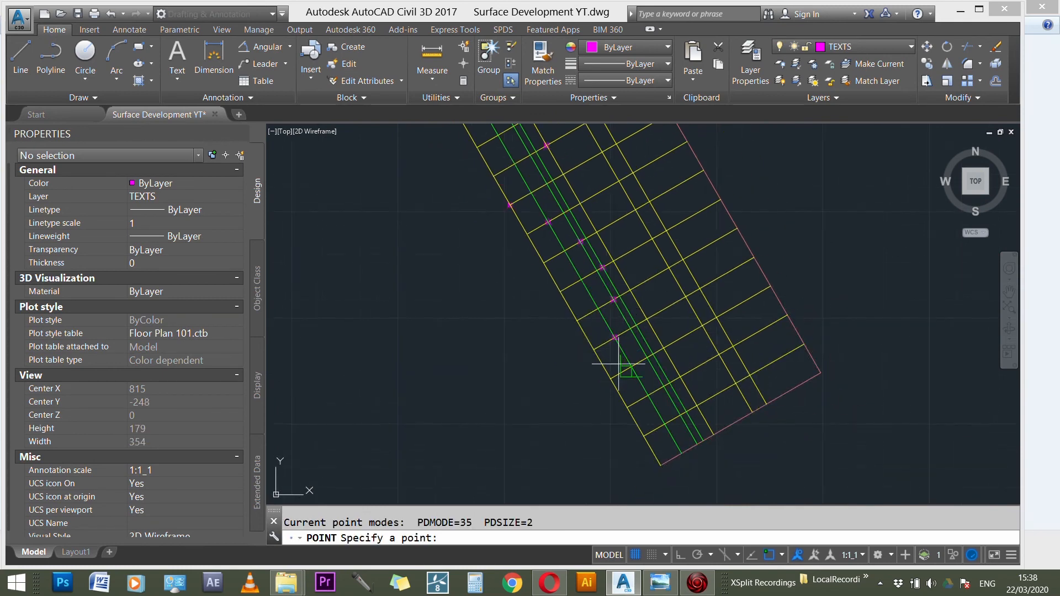
click(610, 378)
key(Escape)
- Move the three green projection lines nearest the divided side to the CONSTRUCTION layer
scroll(643, 319, down, 3)
scroll(649, 189, up, 2)
scroll(438, 170, up, 6)
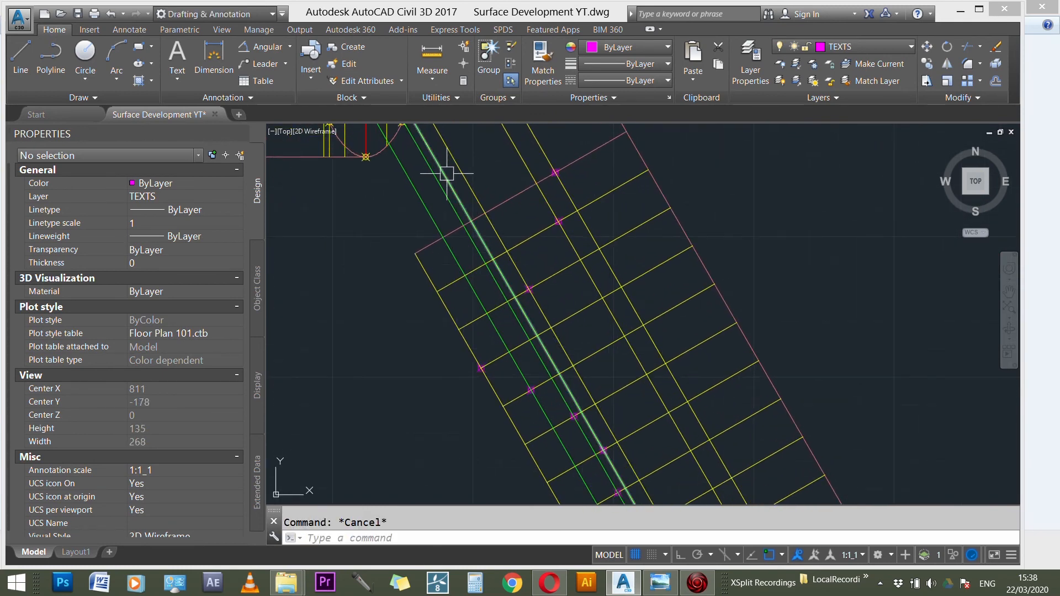
click(469, 196)
click(342, 226)
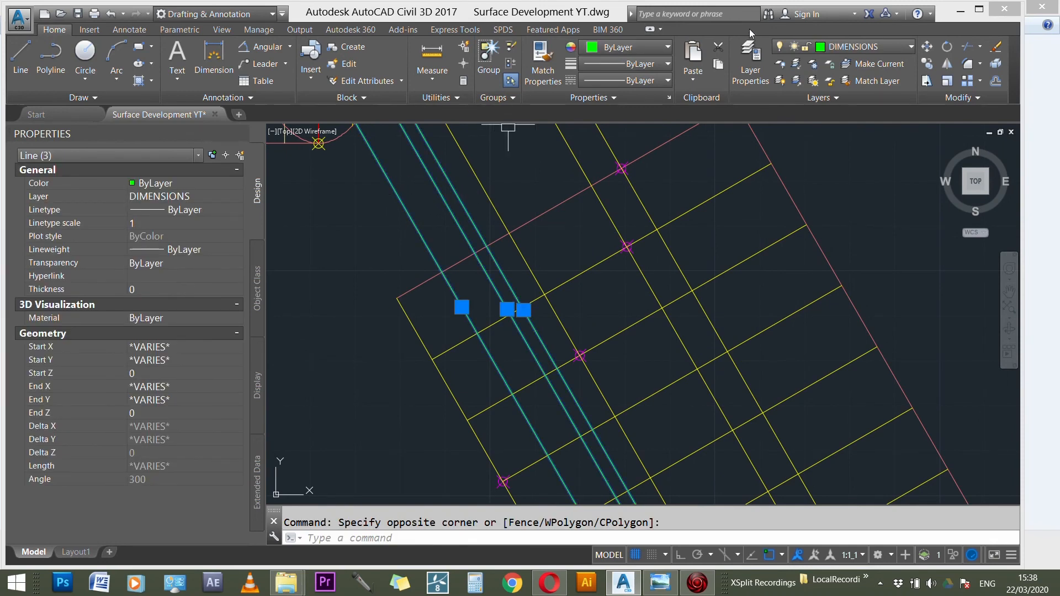
click(847, 47)
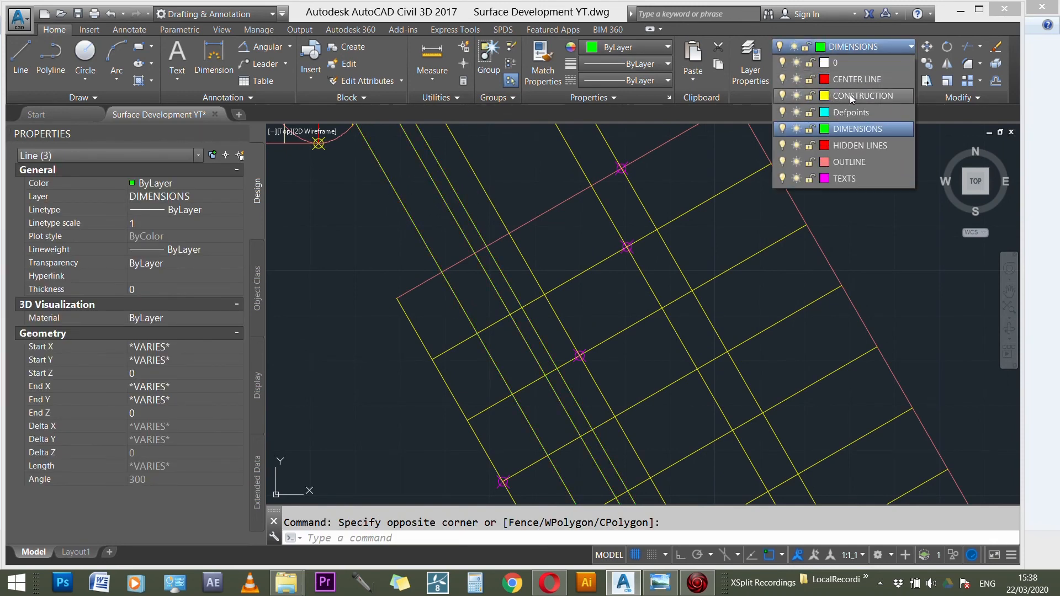
click(850, 96)
key(Escape)
click(519, 168)
key(Escape)
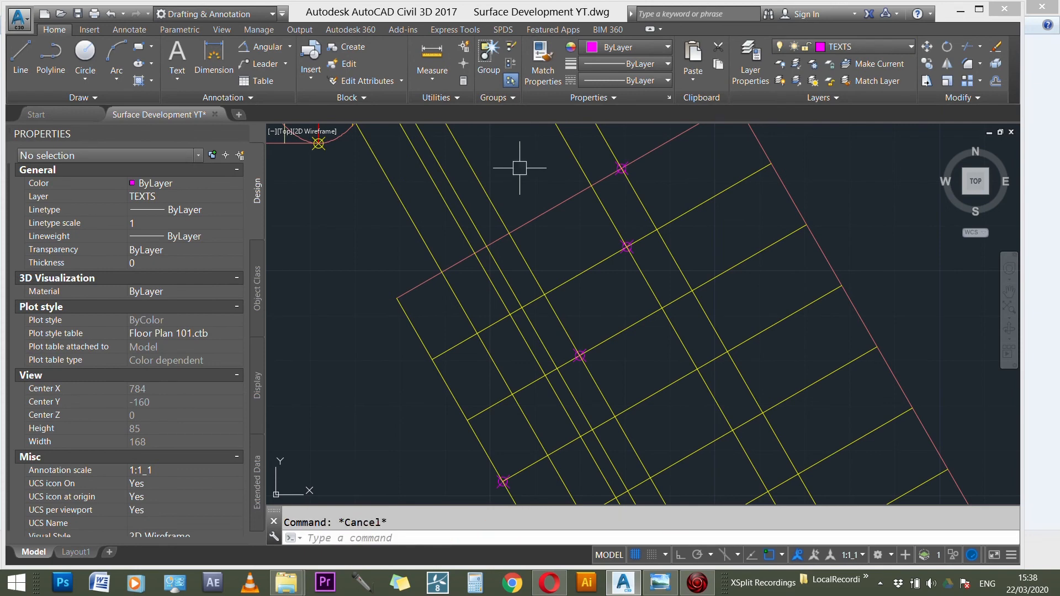
- Move the three projection lines farthest from the branch development's divided side to the DIMENSIONS layer
scroll(520, 168, down, 5)
scroll(651, 402, up, 4)
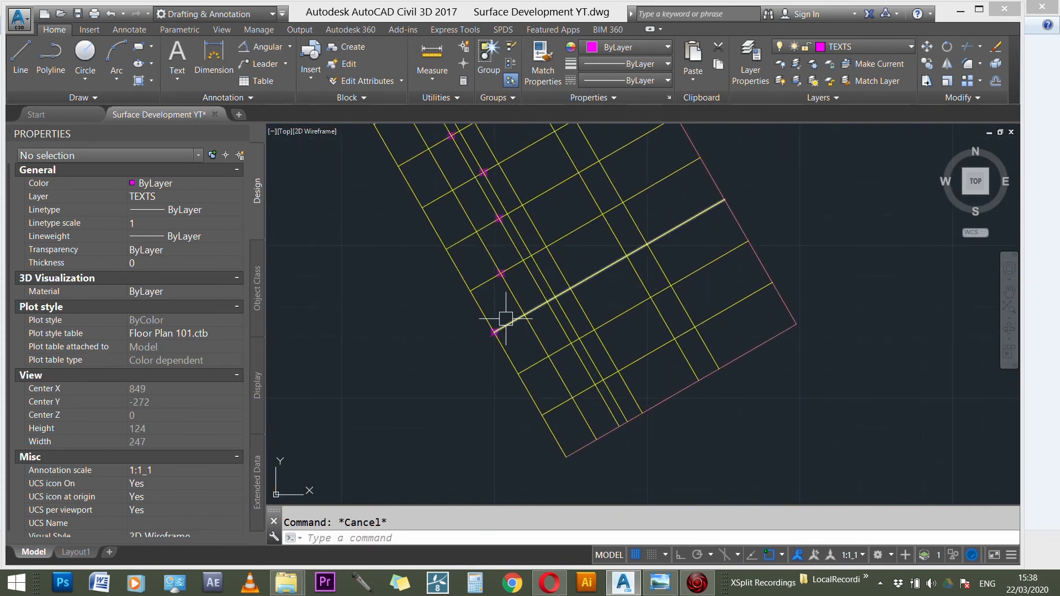
scroll(502, 325, up, 1)
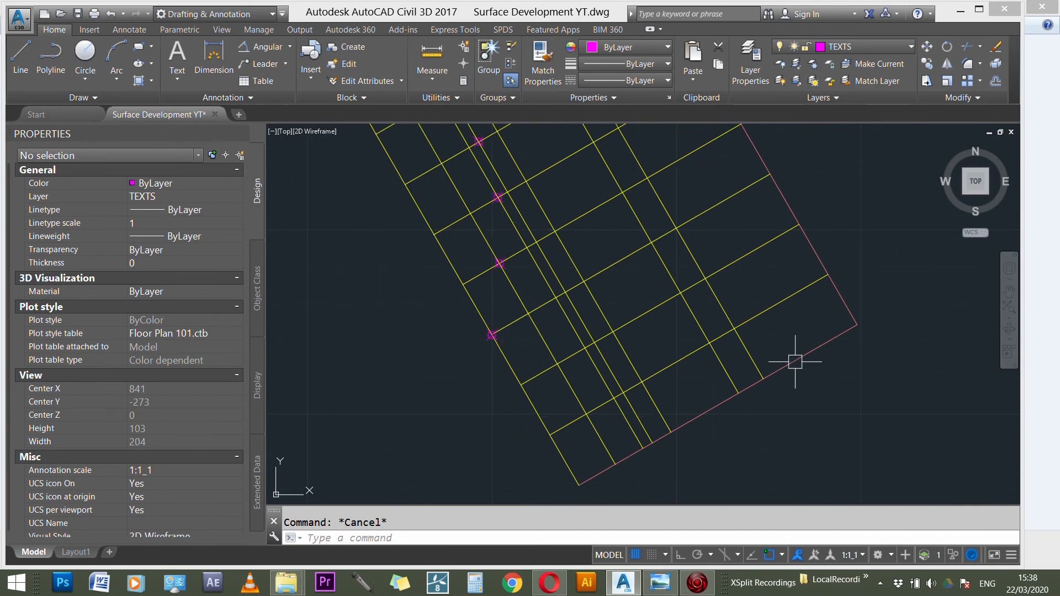
scroll(761, 381, down, 5)
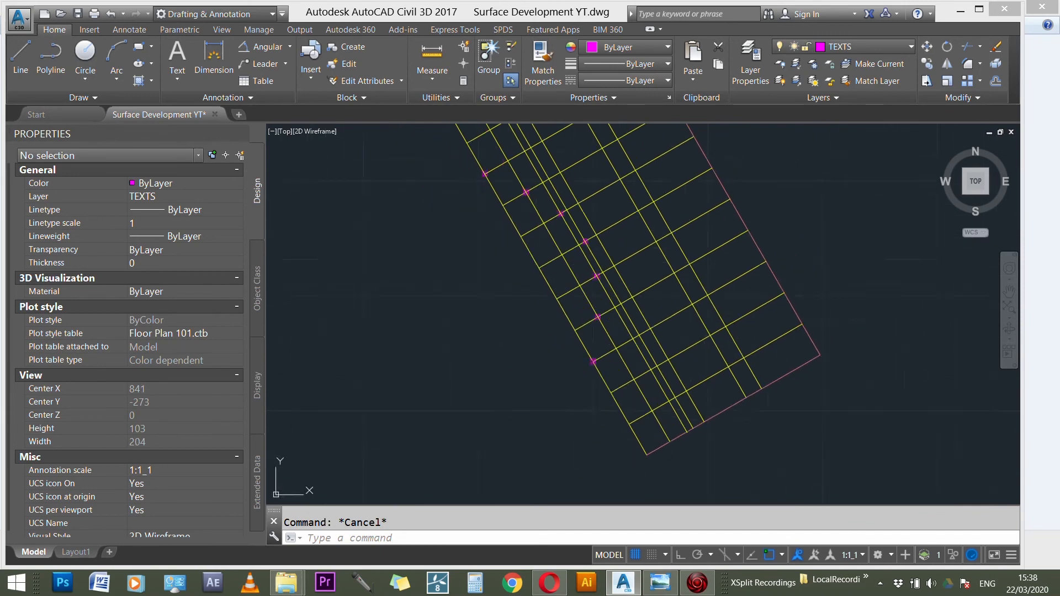
scroll(763, 412, up, 3)
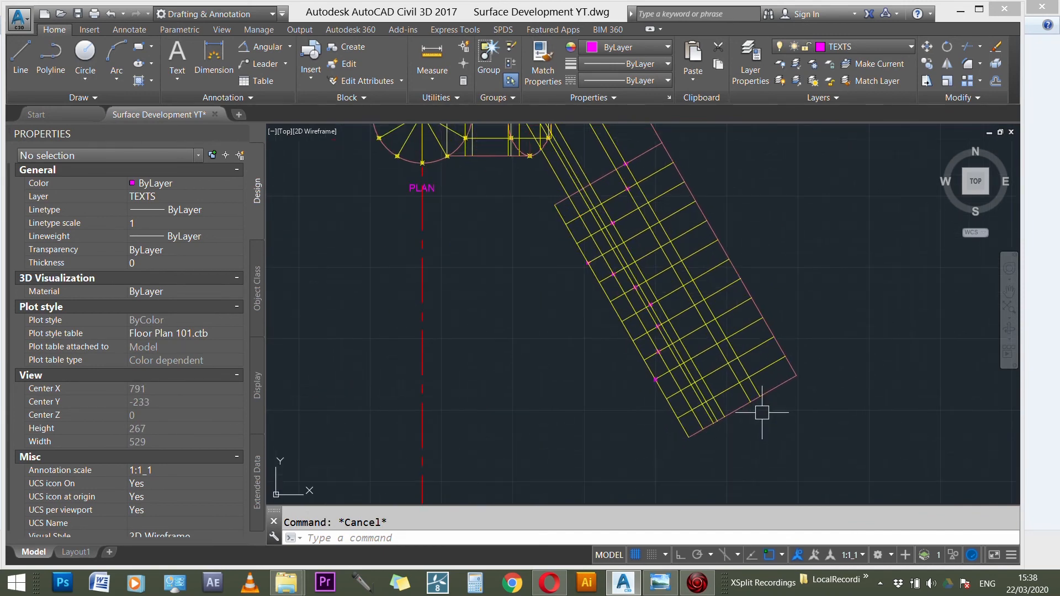
click(755, 380)
scroll(757, 389, down, 6)
scroll(672, 274, up, 1)
scroll(672, 274, up, 1)
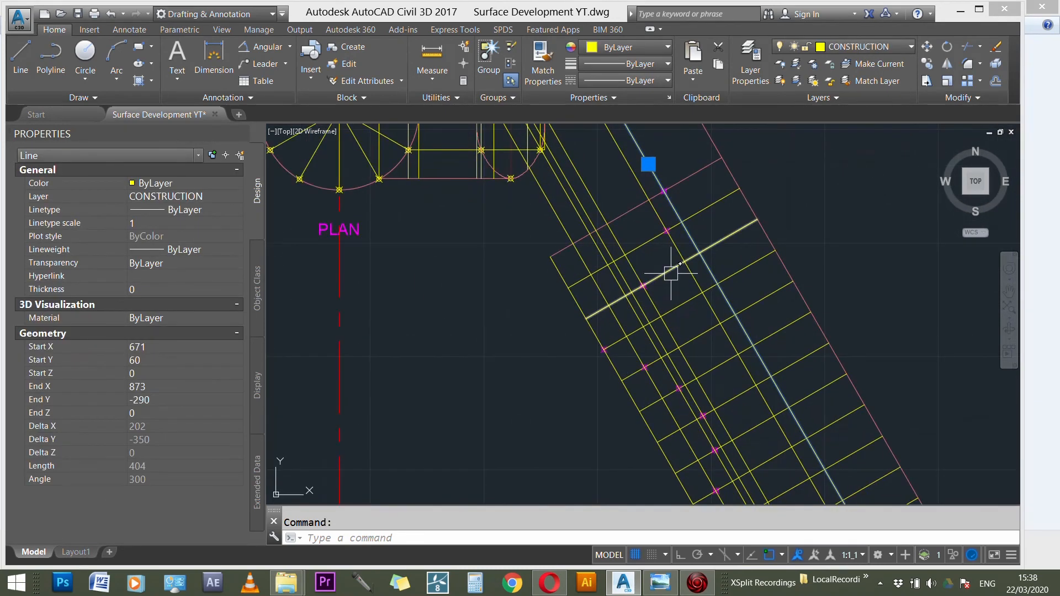
scroll(657, 216, up, 2)
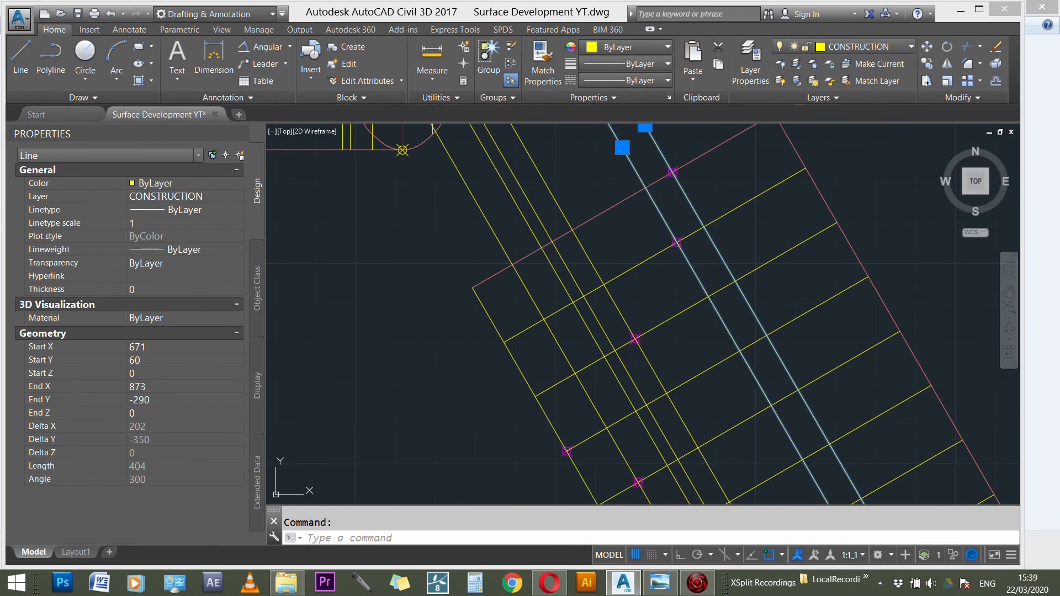
click(657, 211)
click(628, 320)
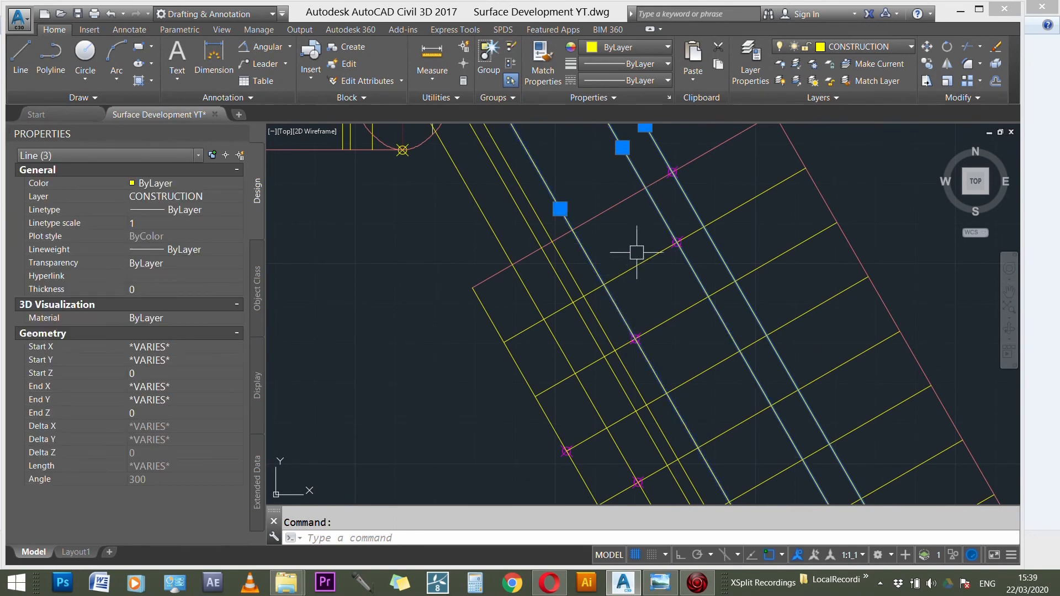
scroll(634, 248, down, 5)
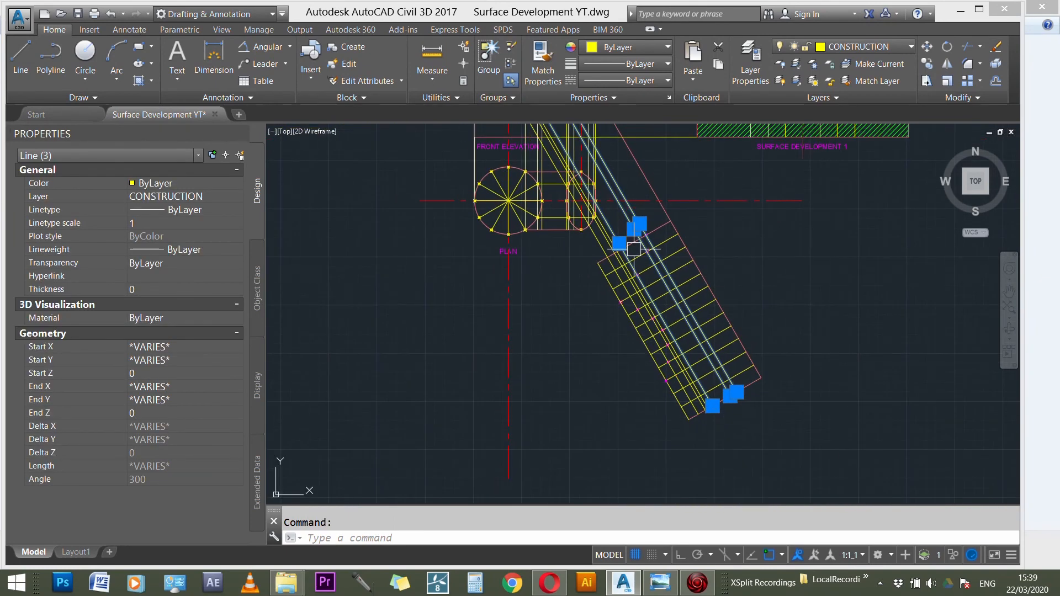
click(847, 48)
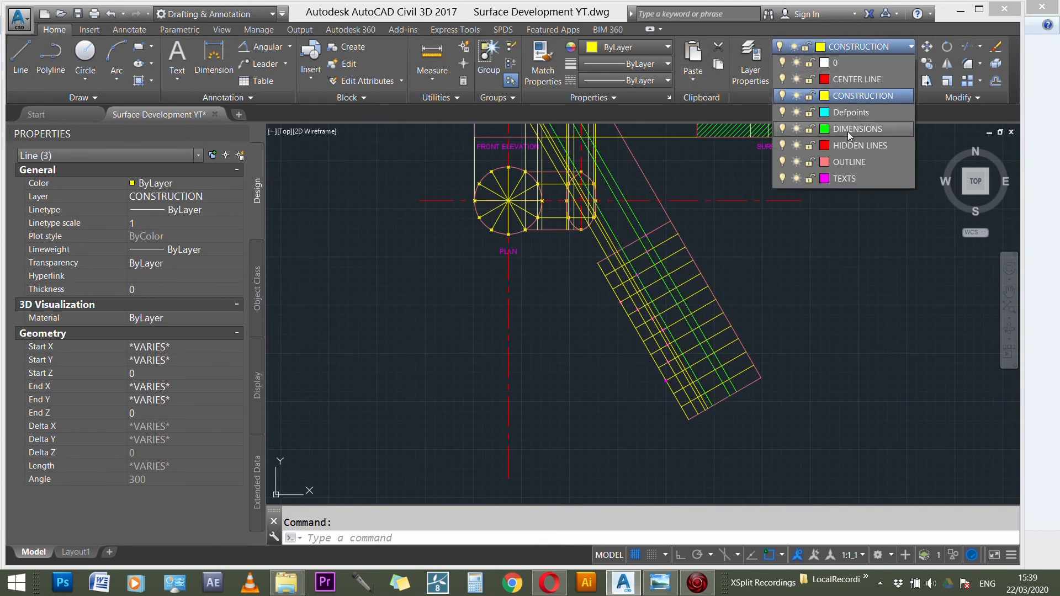
click(847, 129)
key(Escape)
- Place points where successive green lines, starting nearest the divided side, cross the tenth division, the eleventh division and the lower short side
scroll(714, 384, up, 4)
scroll(703, 255, up, 2)
scroll(527, 345, up, 1)
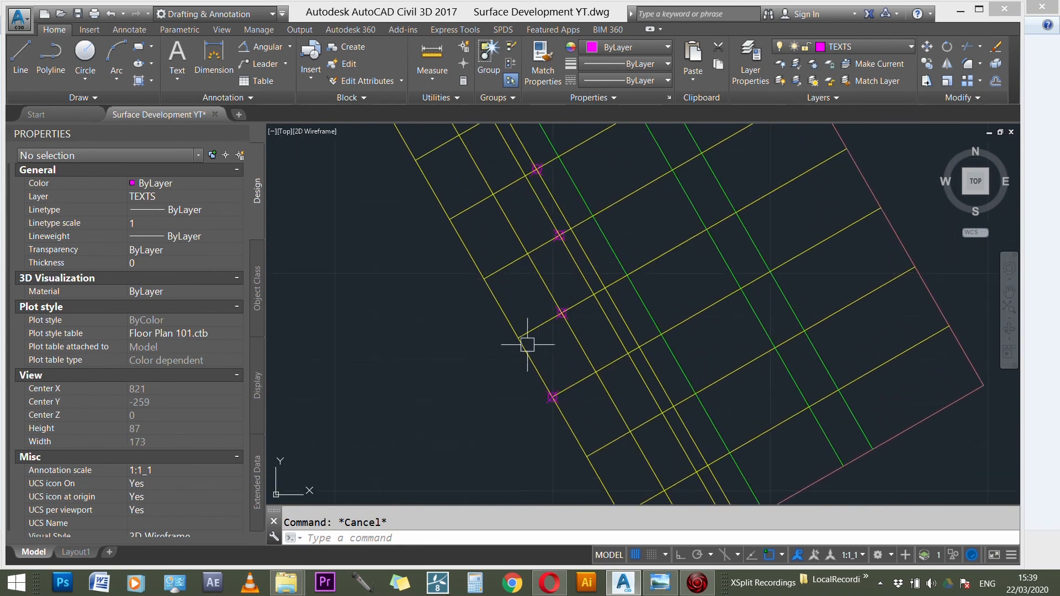
scroll(442, 327, down, 1)
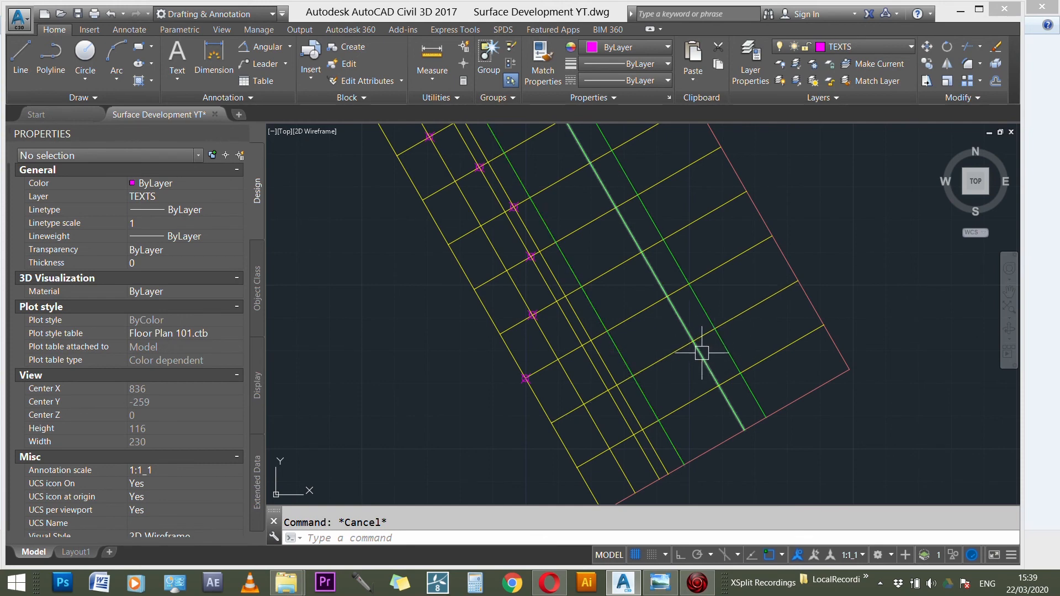
text(NT)
key(Return)
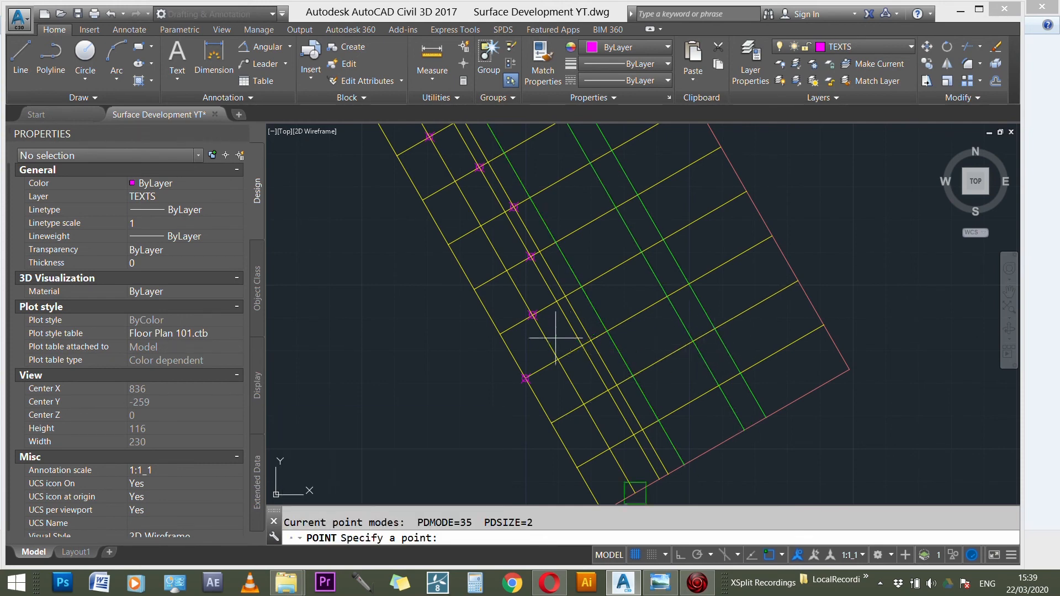
click(633, 375)
key(Return)
click(719, 385)
click(766, 418)
key(Return)
key(Escape)
scroll(776, 424, down, 4)
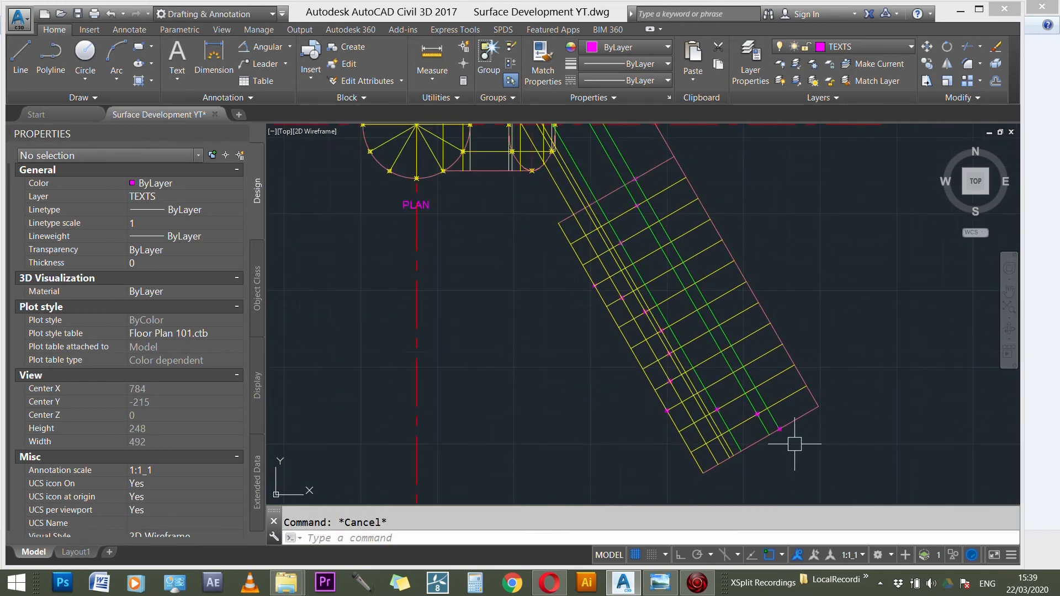
- Move the three green projection lines to the CONSTRUCTION layer
click(853, 45)
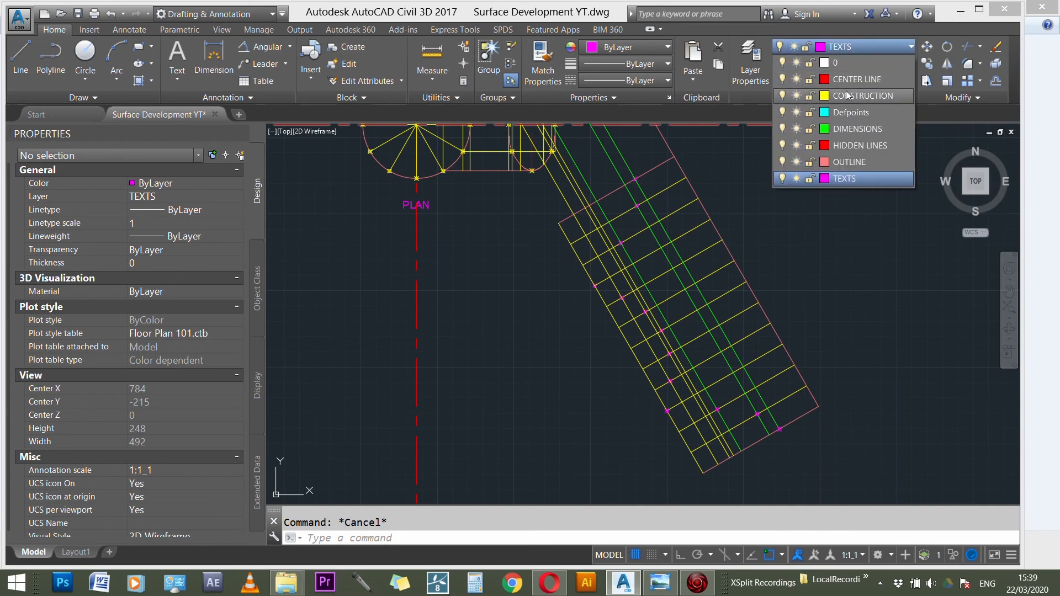
click(635, 143)
click(632, 138)
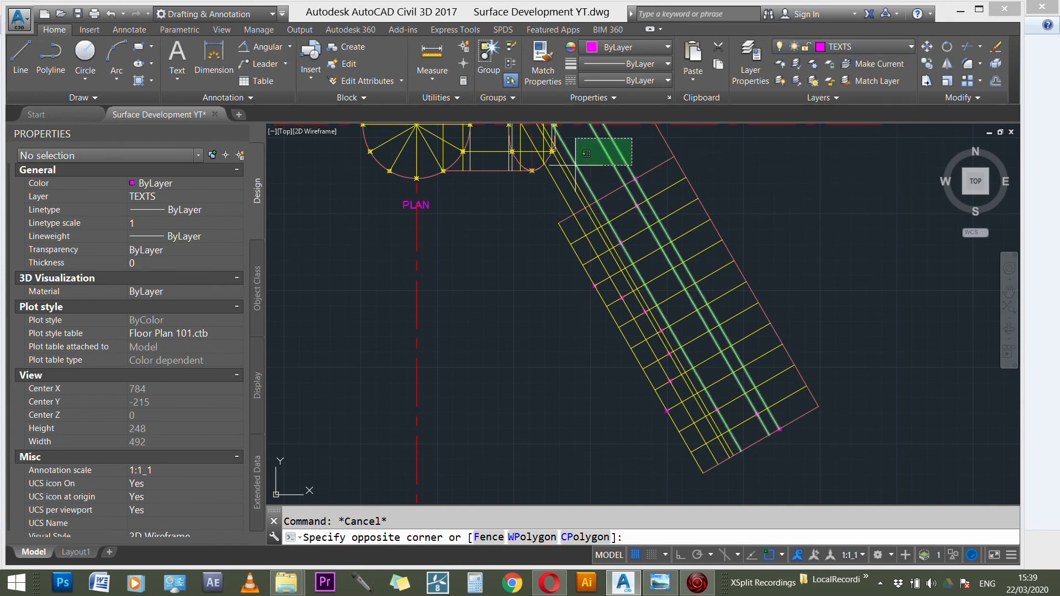
click(575, 165)
click(866, 47)
click(853, 93)
key(Escape)
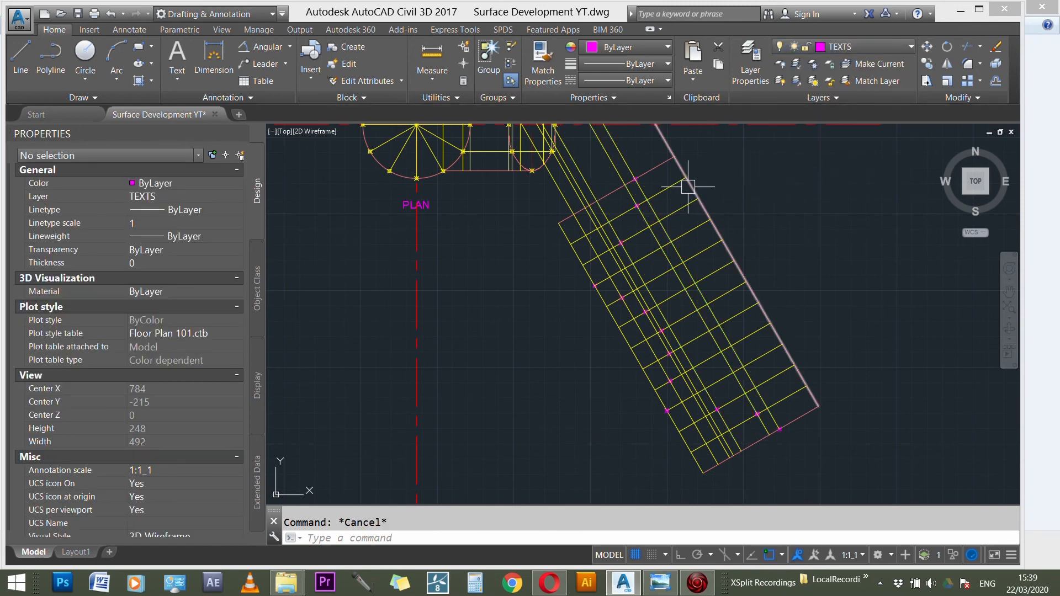
- Make OUTLINE the current layer and start a spline from the upper short side's point through the points on the first three division lines
click(841, 47)
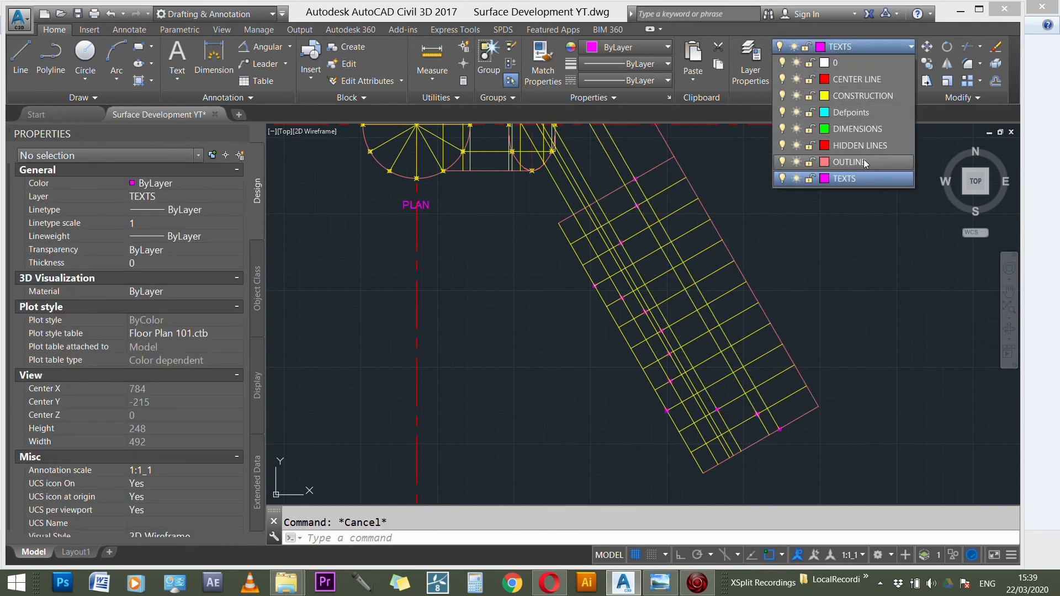
click(863, 159)
scroll(640, 172, up, 2)
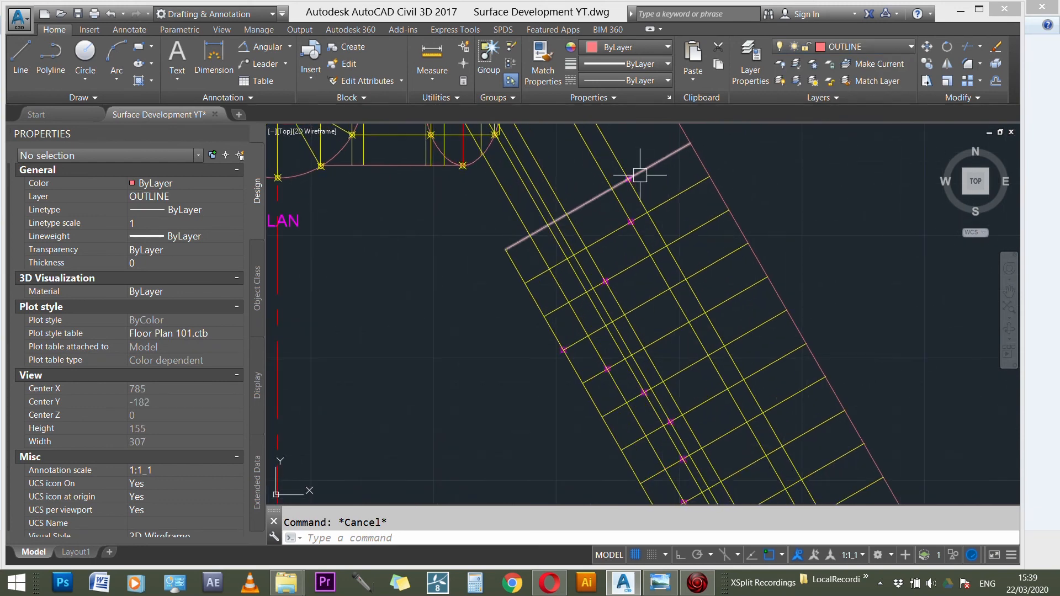
text(S)
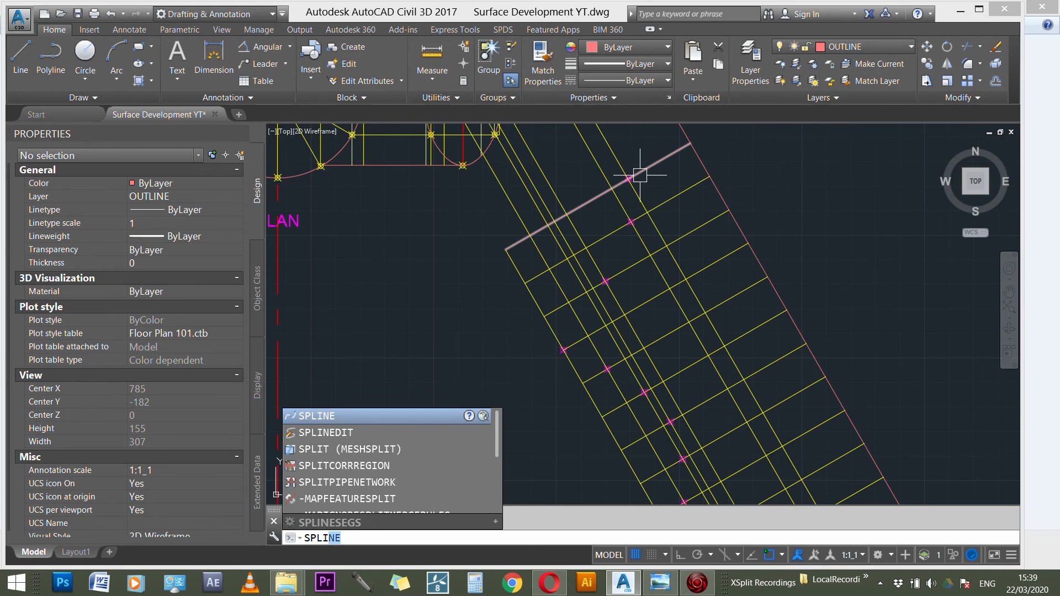
text(PLI)
key(Return)
scroll(642, 169, up, 3)
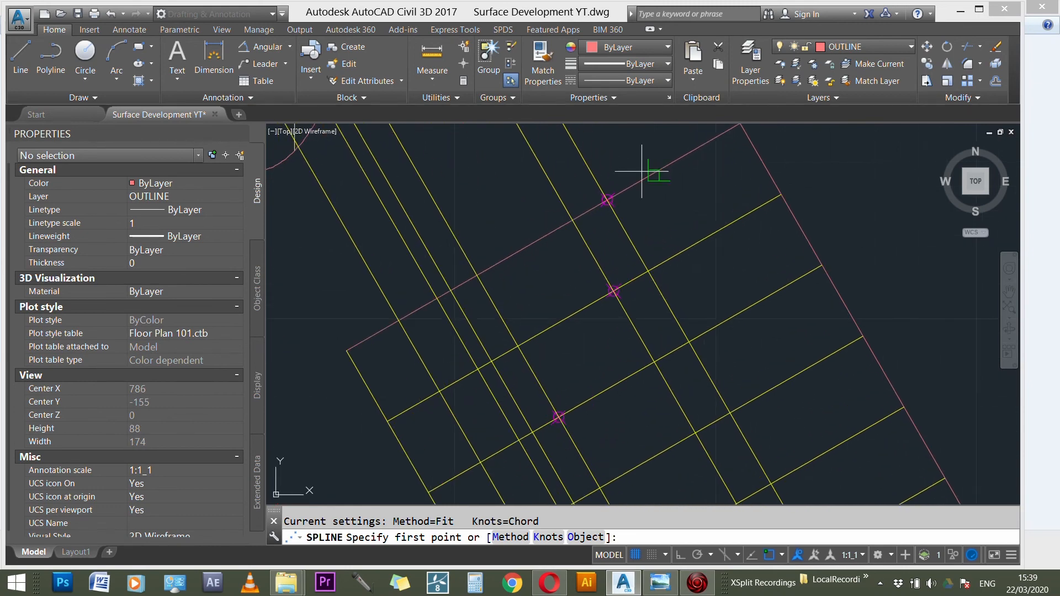
click(607, 200)
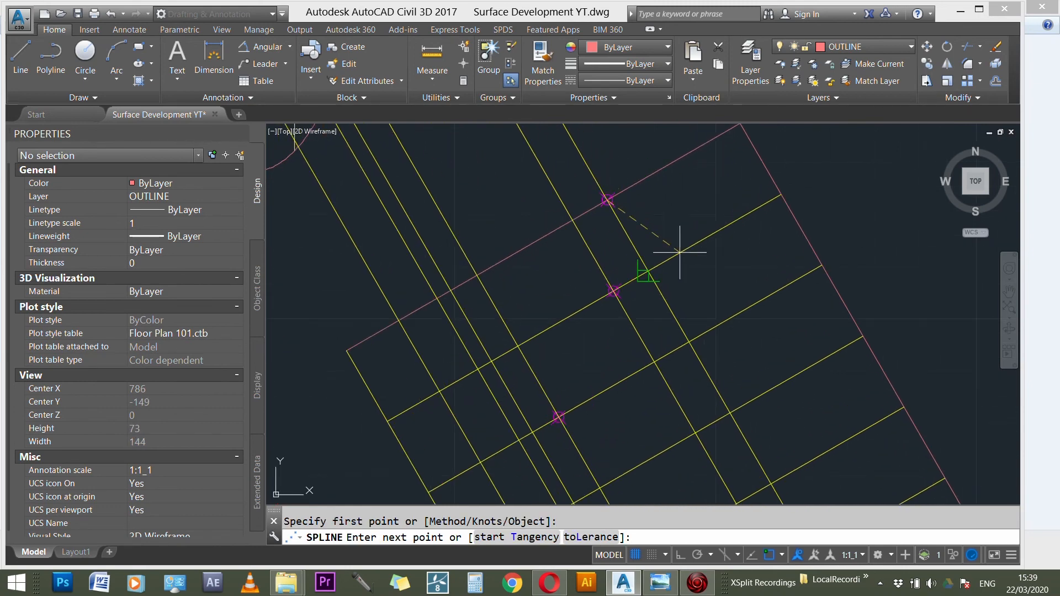
click(613, 291)
scroll(749, 213, down, 3)
scroll(660, 314, up, 3)
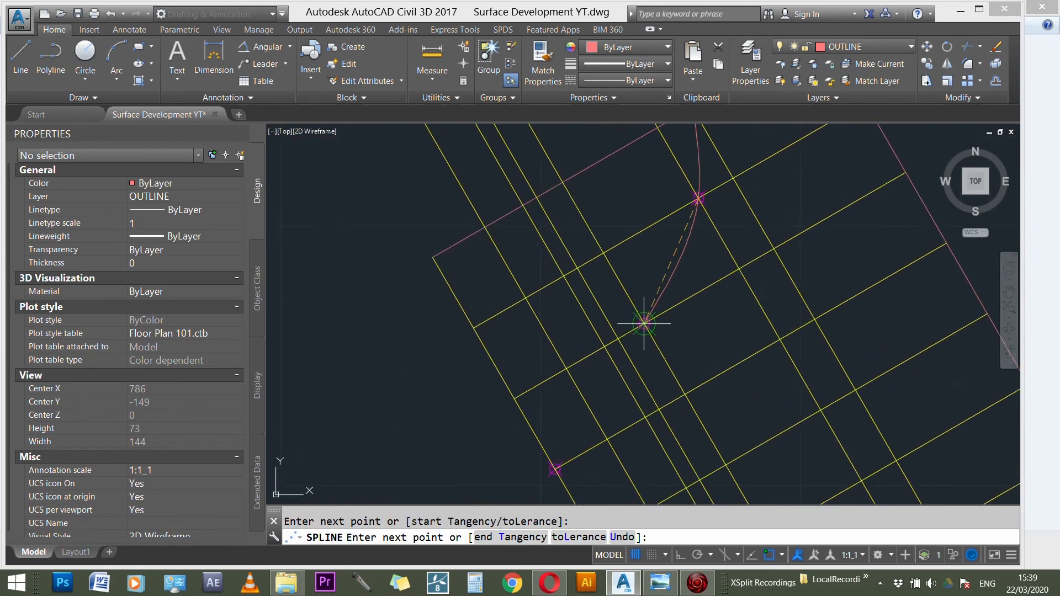
scroll(655, 323, up, 2)
click(639, 324)
middle_drag(695, 301, 686, 100)
scroll(651, 247, up, 1)
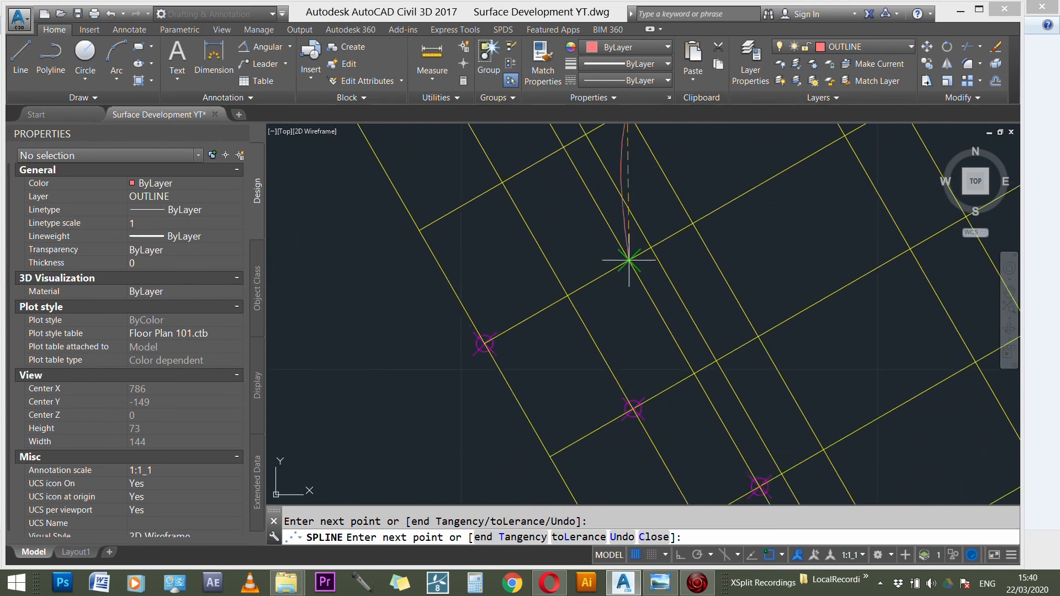
click(484, 344)
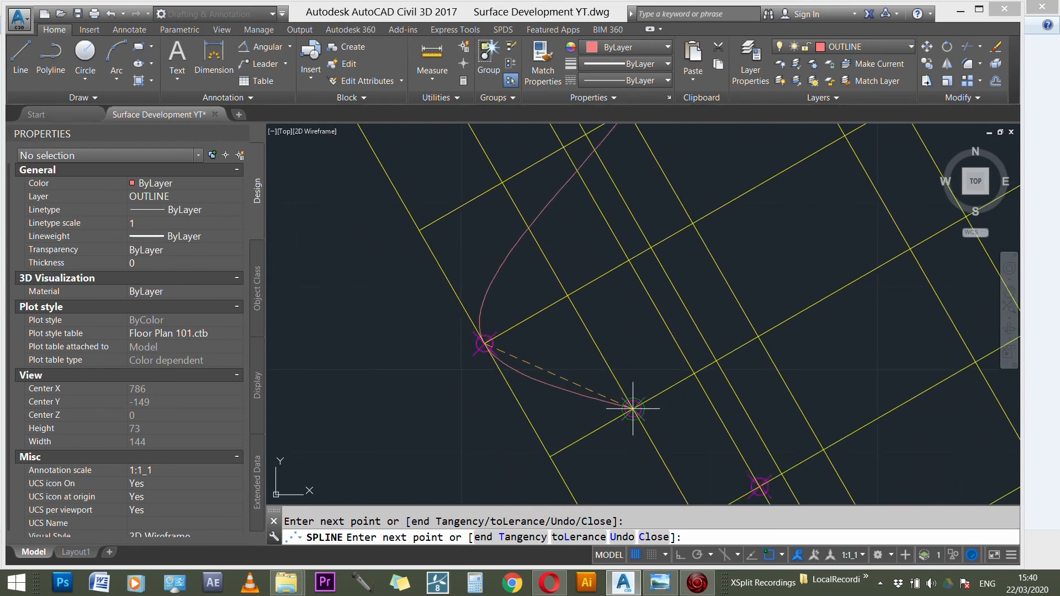
- Continue the spline through the points on the fourth to eighth division lines and the ninth division's point on the divided side
click(632, 408)
scroll(634, 370, down, 2)
scroll(638, 362, up, 1)
click(620, 294)
scroll(685, 370, up, 2)
click(653, 284)
middle_drag(679, 436, 658, 307)
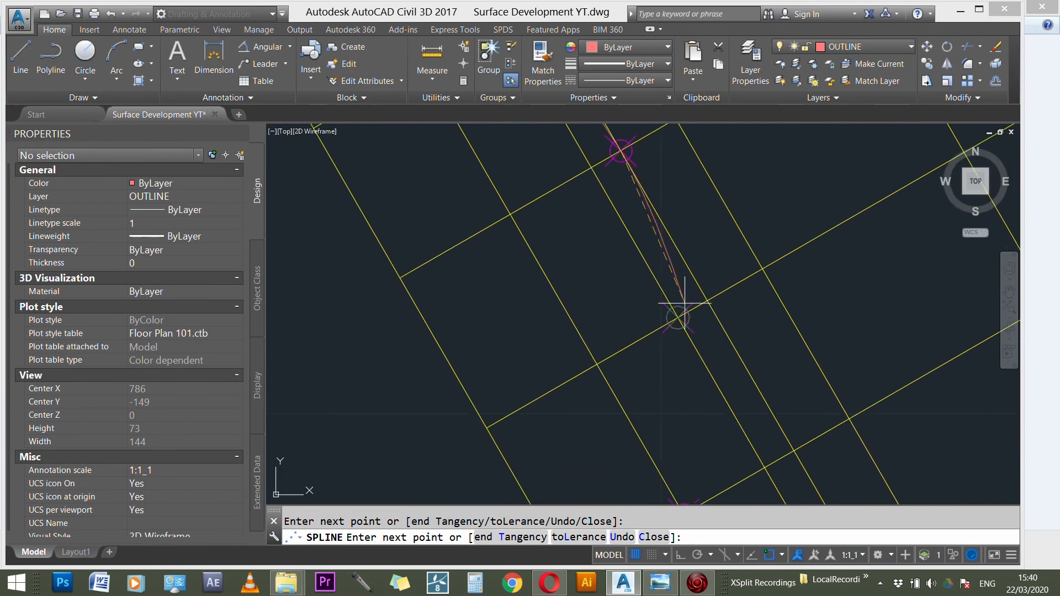
middle_drag(672, 379, 656, 199)
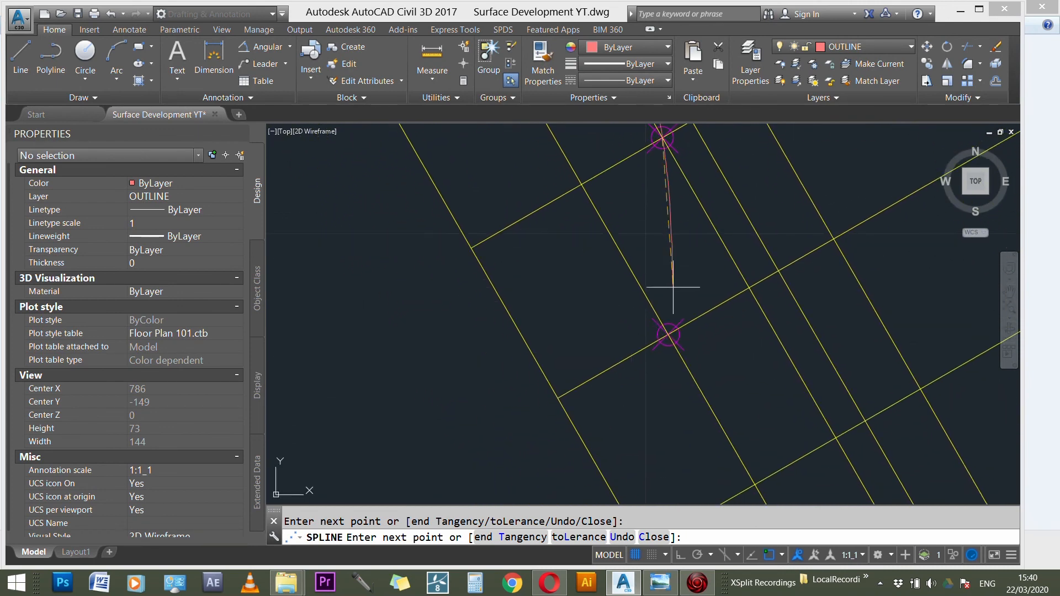
mouse_move(600, 300)
middle_down()
mouse_move(611, 268)
mouse_move(637, 269)
mouse_move(580, 251)
mouse_move(568, 147)
middle_up()
click(611, 396)
- Finish the spline through the tenth and eleventh division points, ending at the point on the lower short side
mouse_move(674, 428)
middle_down()
mouse_move(575, 180)
mouse_move(359, 351)
middle_up()
click(656, 307)
middle_drag(886, 323, 626, 274)
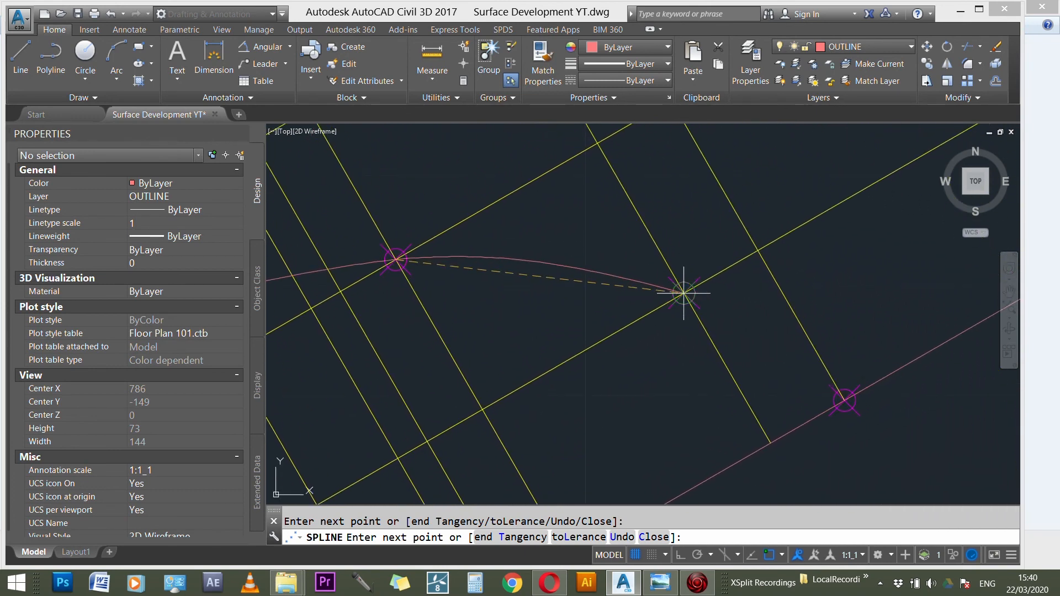
click(683, 293)
scroll(815, 355, down, 4)
scroll(855, 411, up, 10)
scroll(821, 392, up, 1)
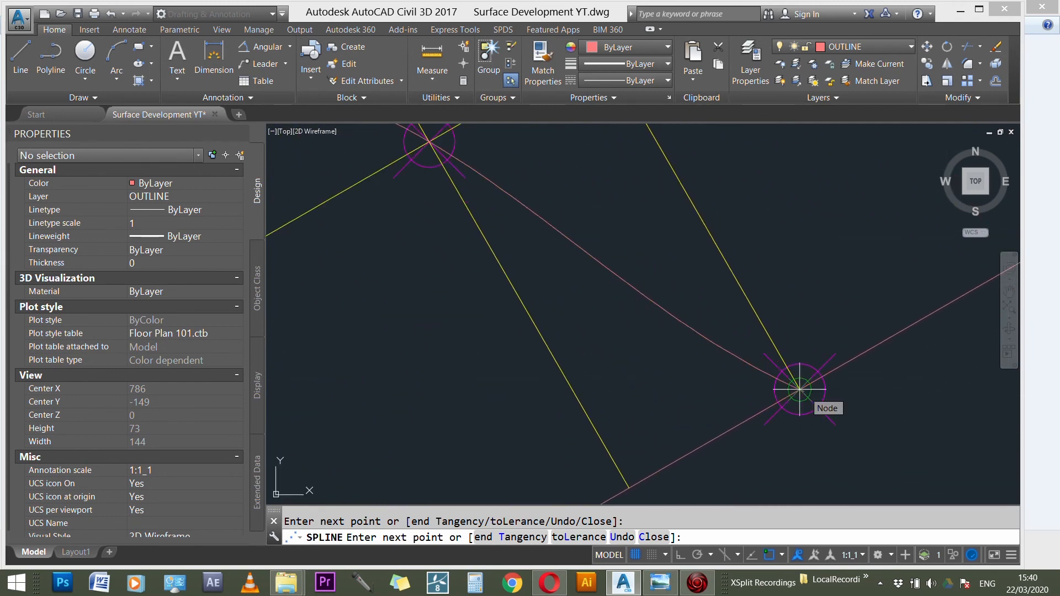
click(799, 390)
key(Return)
- Shorten the branch development's lower short side by stretching its end at the divided side to the spline's last point
scroll(850, 443, down, 9)
scroll(828, 444, down, 3)
scroll(883, 469, up, 1)
scroll(884, 466, up, 3)
click(800, 423)
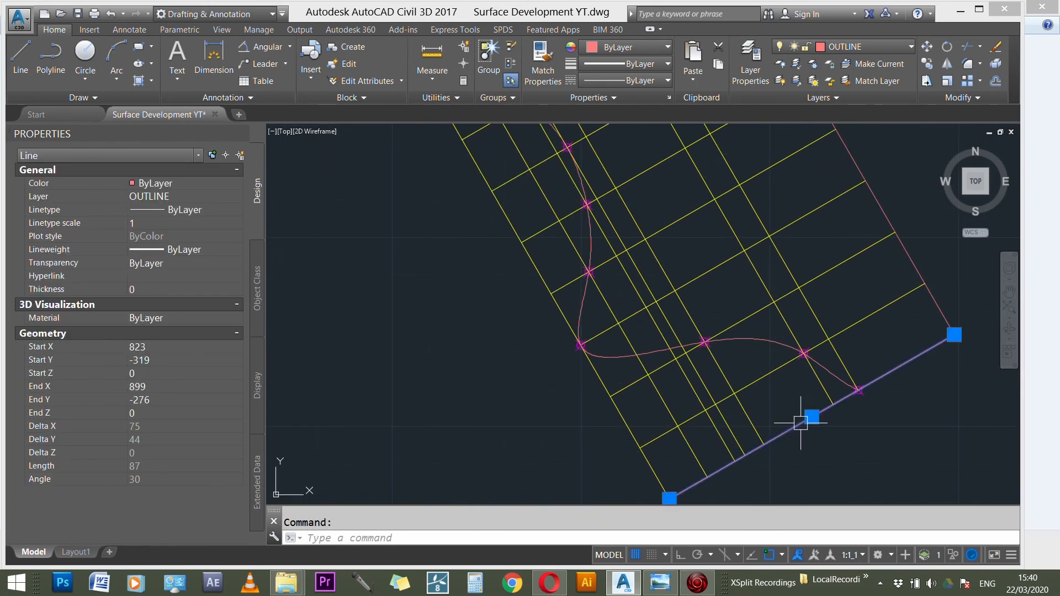
click(669, 498)
scroll(867, 390, up, 3)
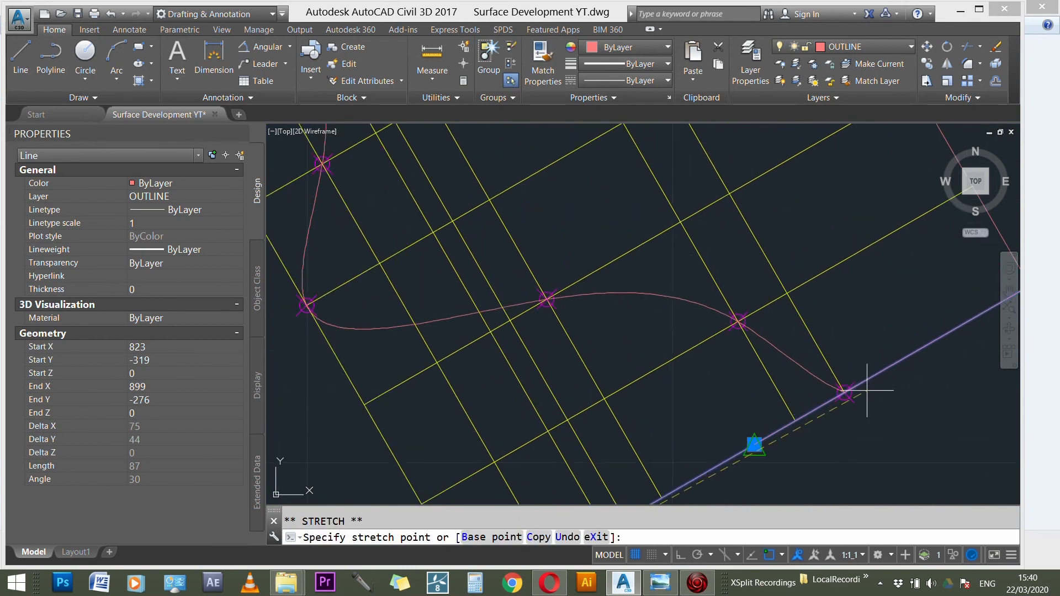
click(845, 393)
scroll(861, 431, down, 5)
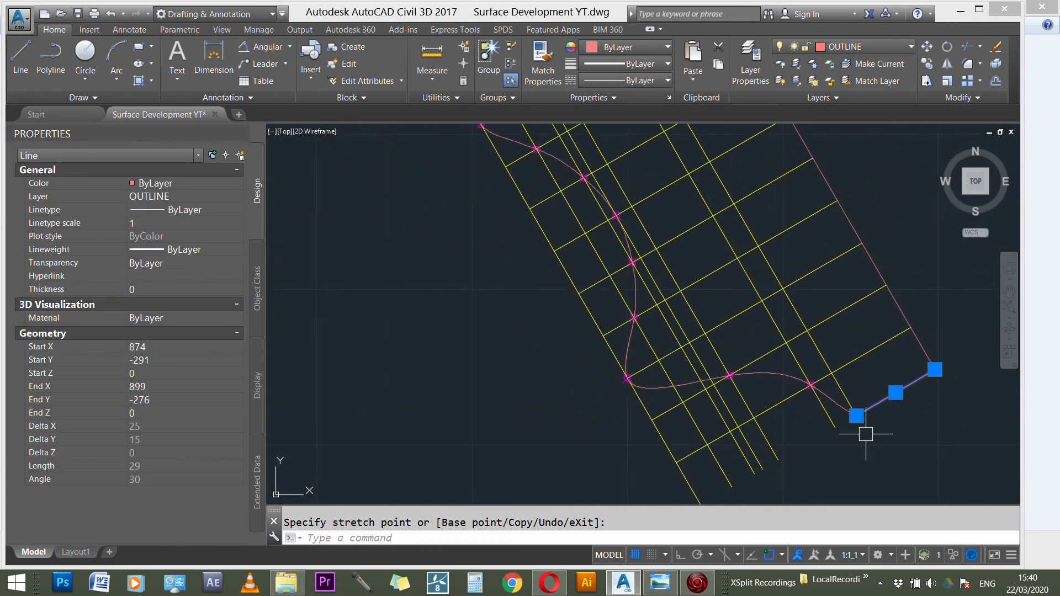
key(Escape)
- Shorten the branch development's upper short side by stretching its end at the divided side to the spline's first point
scroll(863, 425, down, 2)
scroll(780, 236, down, 2)
scroll(721, 221, up, 4)
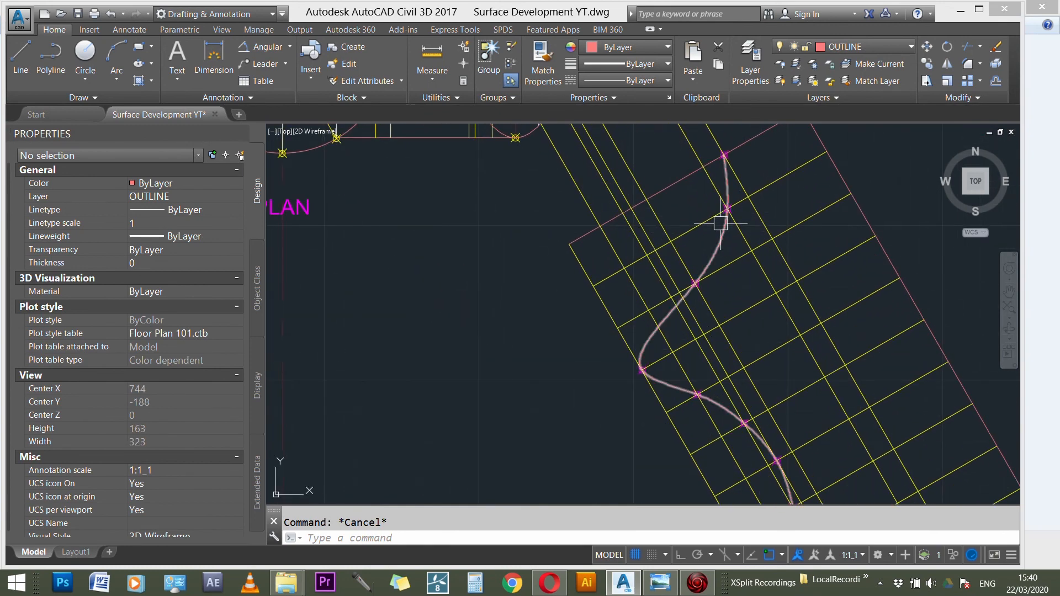
click(580, 233)
click(569, 244)
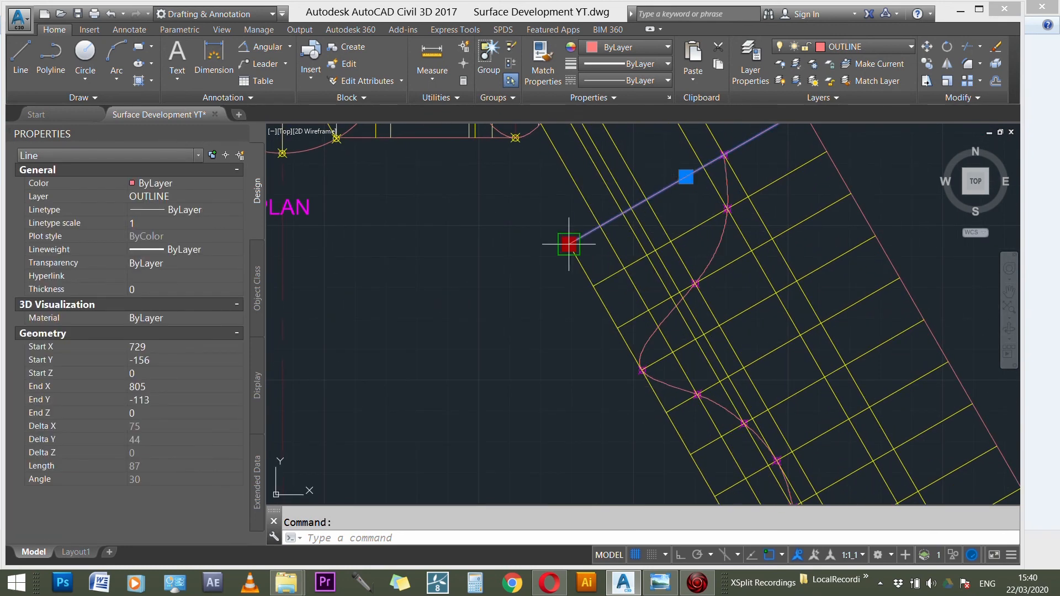
scroll(721, 157, up, 5)
click(705, 166)
scroll(661, 276, down, 3)
scroll(685, 232, down, 5)
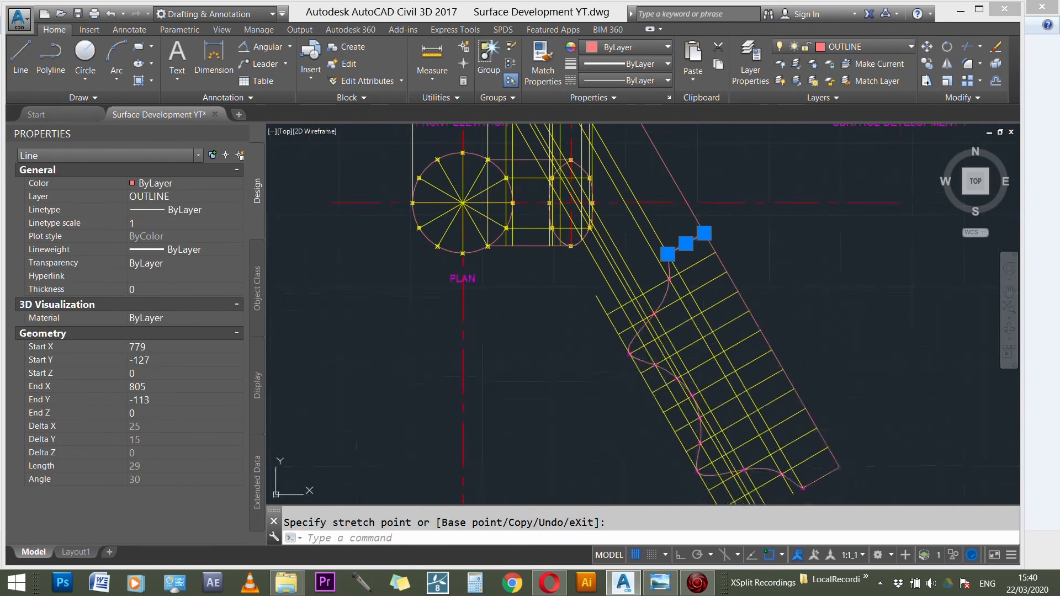
key(Escape)
scroll(822, 345, down, 2)
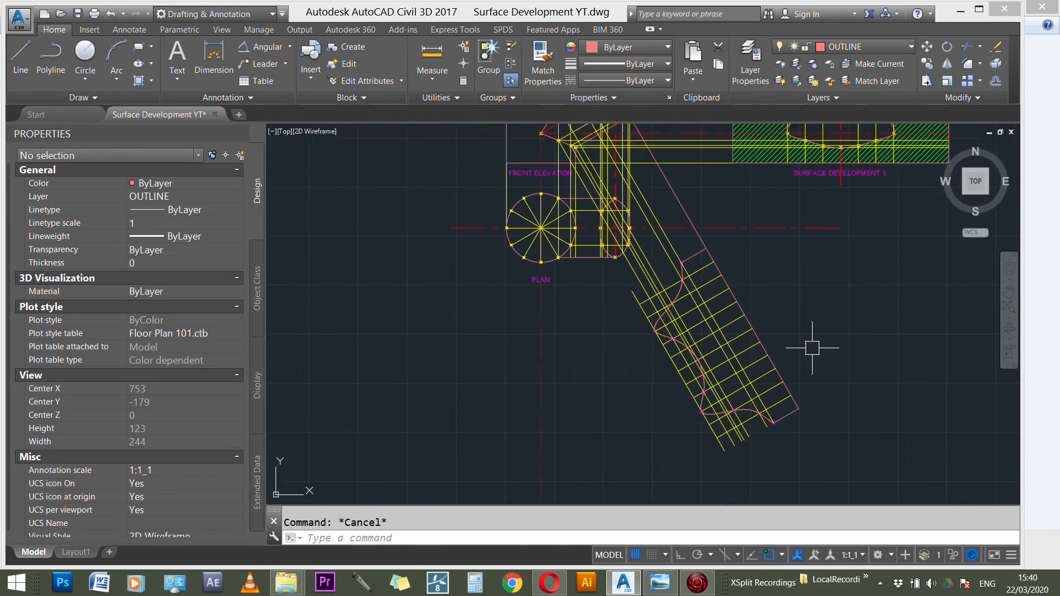
- Fillet the branch development's long outer side with its upper short side to trim them to a corner
scroll(882, 354, up, 3)
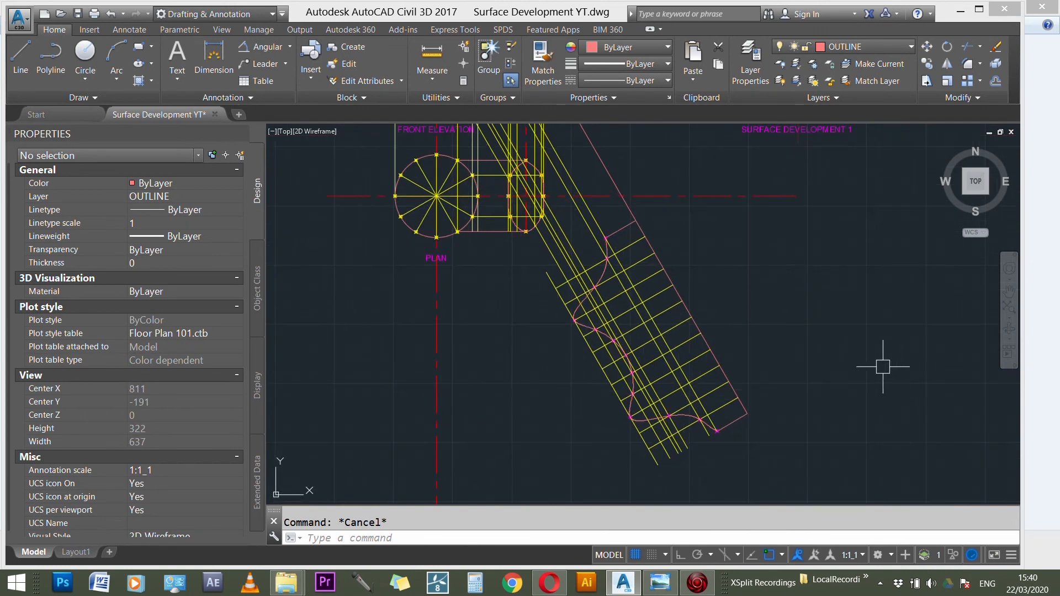
scroll(688, 389, down, 3)
scroll(626, 220, up, 2)
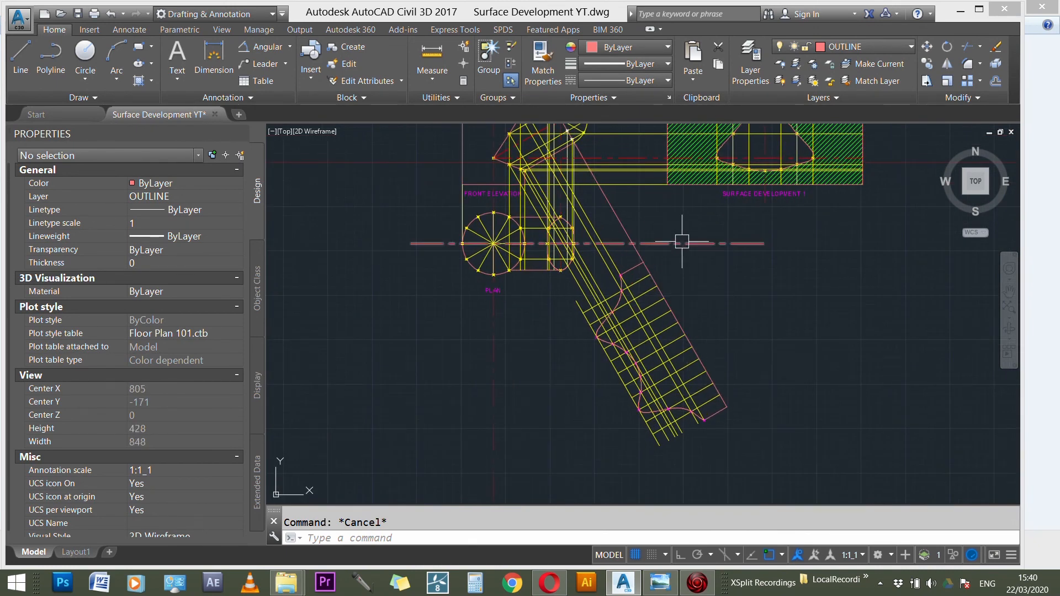
scroll(682, 244, up, 5)
scroll(638, 268, up, 4)
text(f)
key(Return)
click(600, 291)
click(574, 288)
key(Escape)
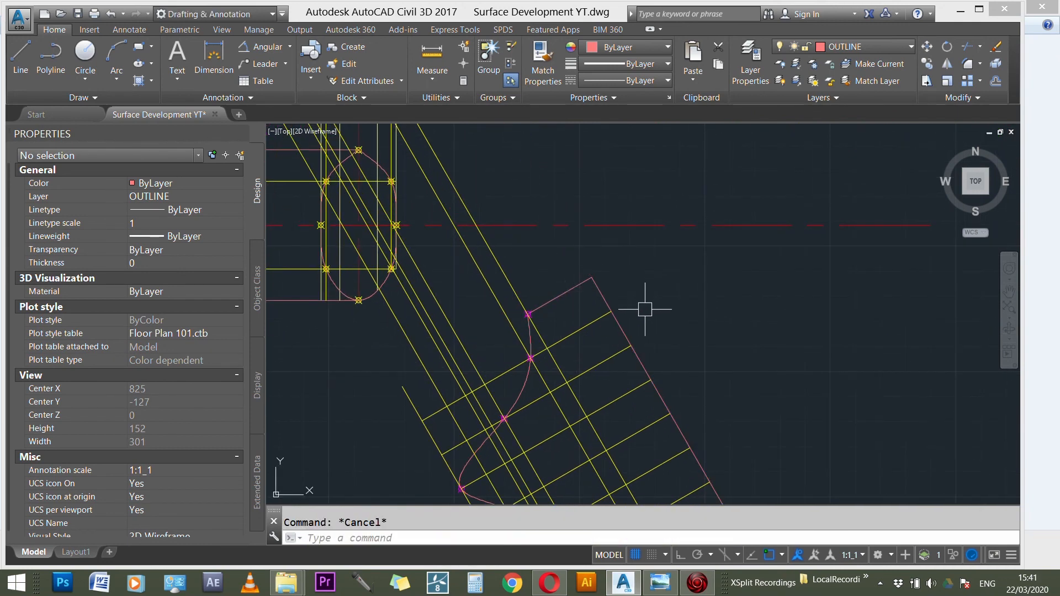
- Draw a line on the CONSTRUCTION layer from the branch development's upper outer corner to the upper corner of the branch's end in the front elevation
click(856, 46)
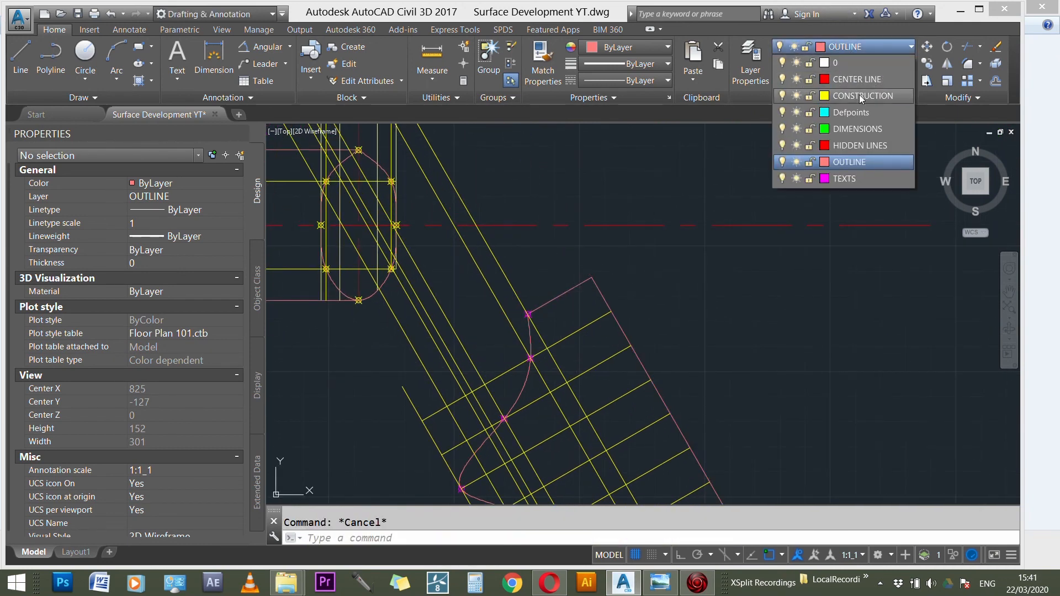
click(859, 95)
key(Return)
key(Escape)
text(l)
key(Return)
click(591, 277)
scroll(594, 273, down, 6)
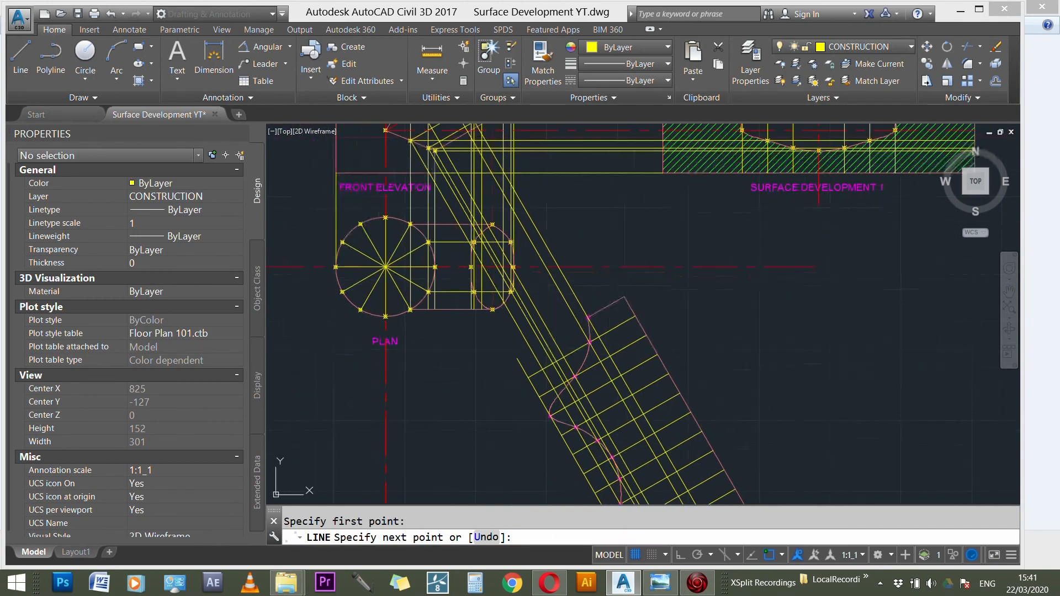
scroll(601, 208, up, 8)
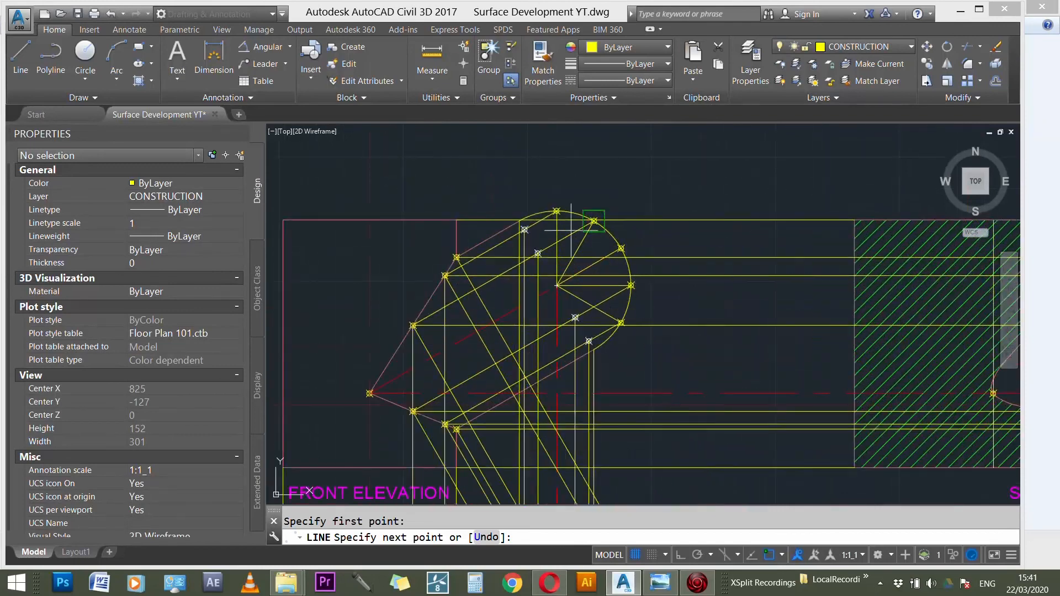
click(522, 230)
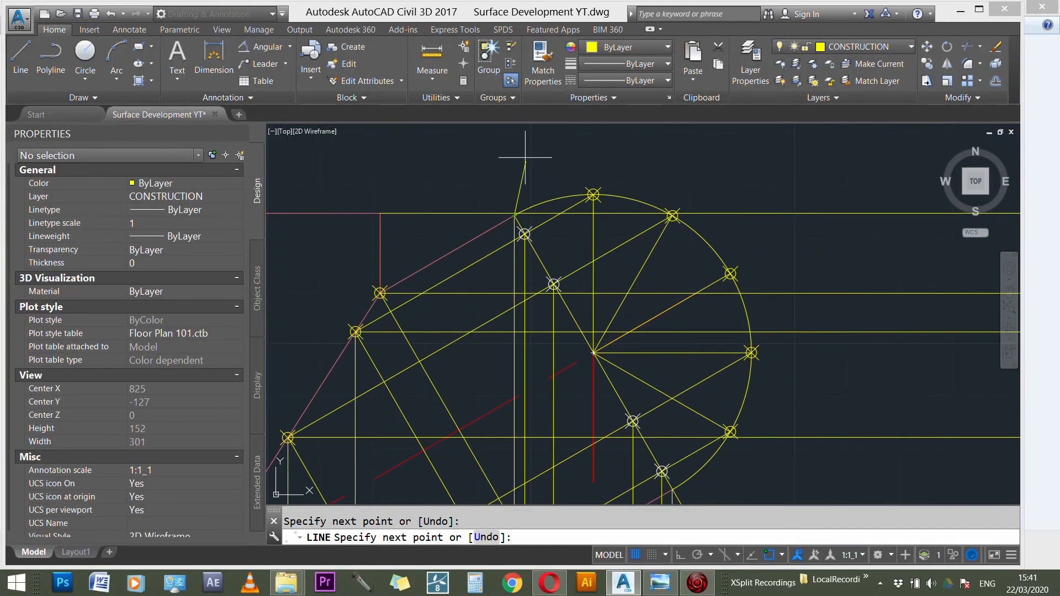
key(Escape)
- Fillet the new construction line with the branch's lower edge so it ends at the branch end's lower corner
scroll(593, 286, down, 3)
scroll(628, 338, up, 3)
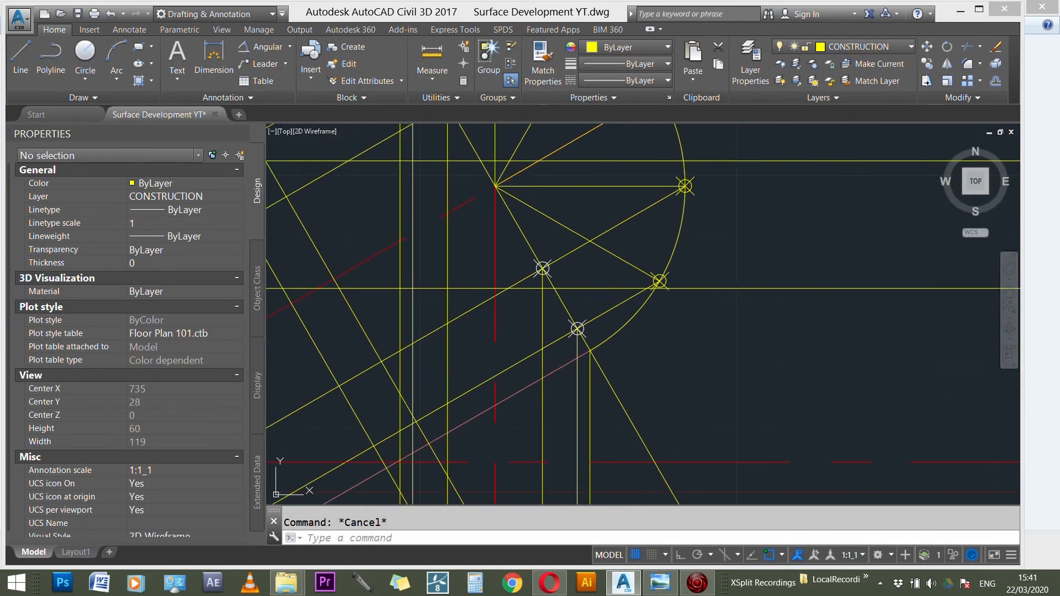
text(f)
key(space)
click(609, 385)
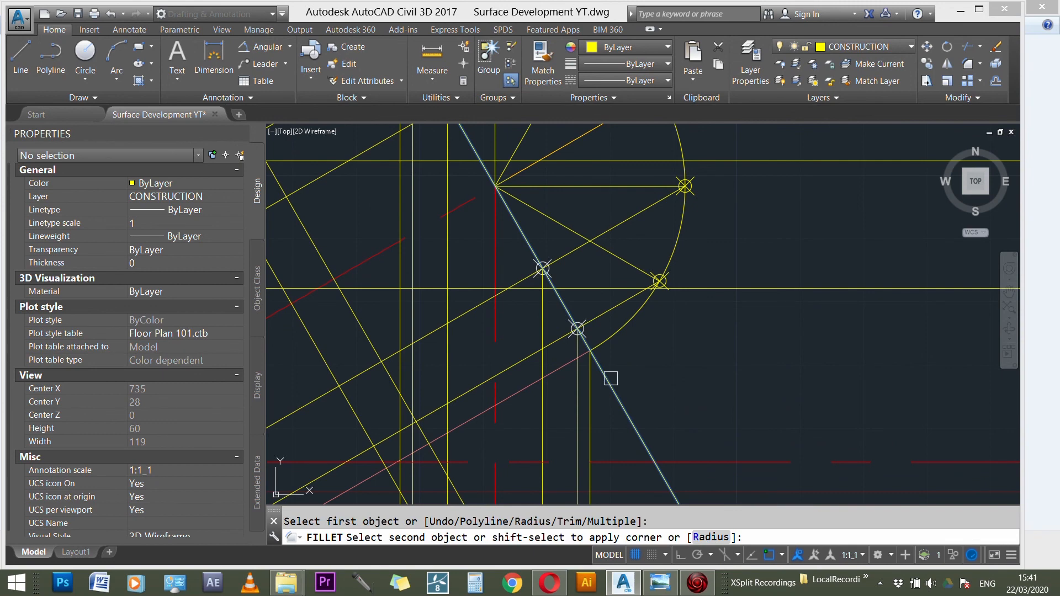
click(521, 393)
key(Escape)
- Draw a line on the OUTLINE layer closing the branch's end in the front elevation, from its lower corner to its upper corner
click(862, 47)
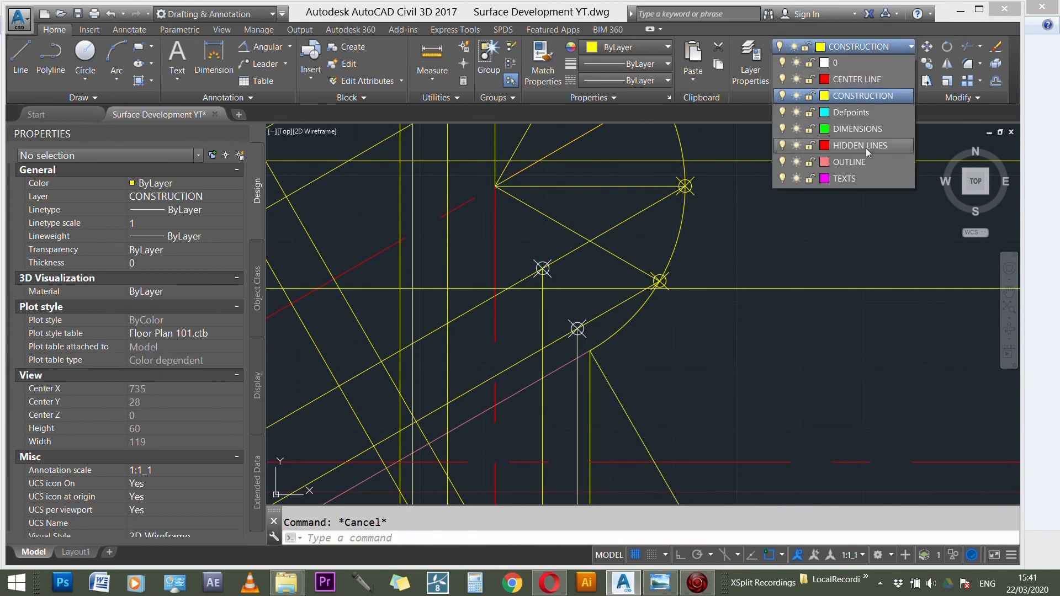
click(865, 162)
text(f)
key(space)
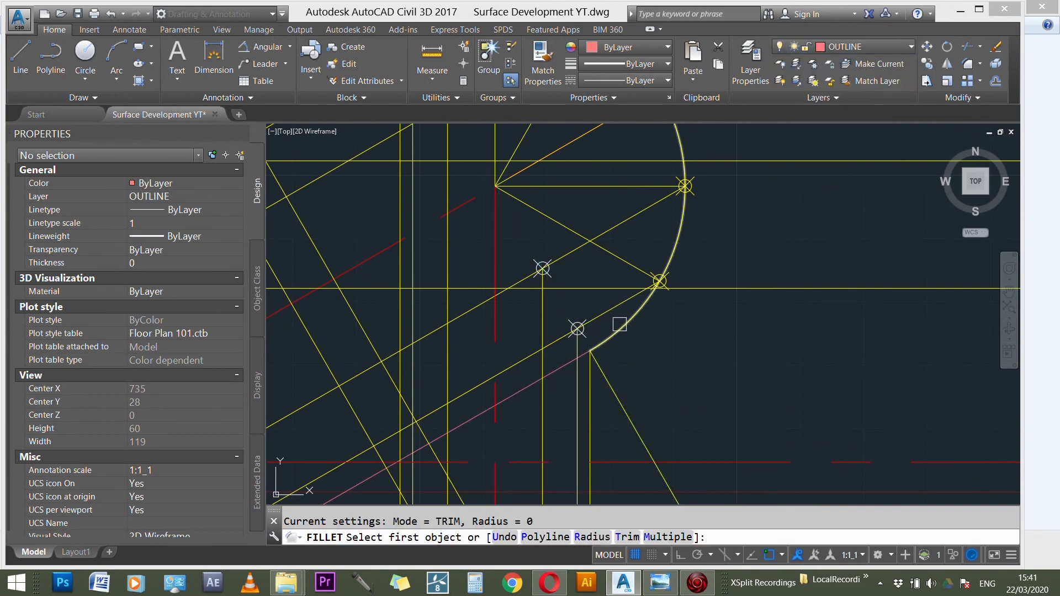
key(Escape)
text(l)
key(space)
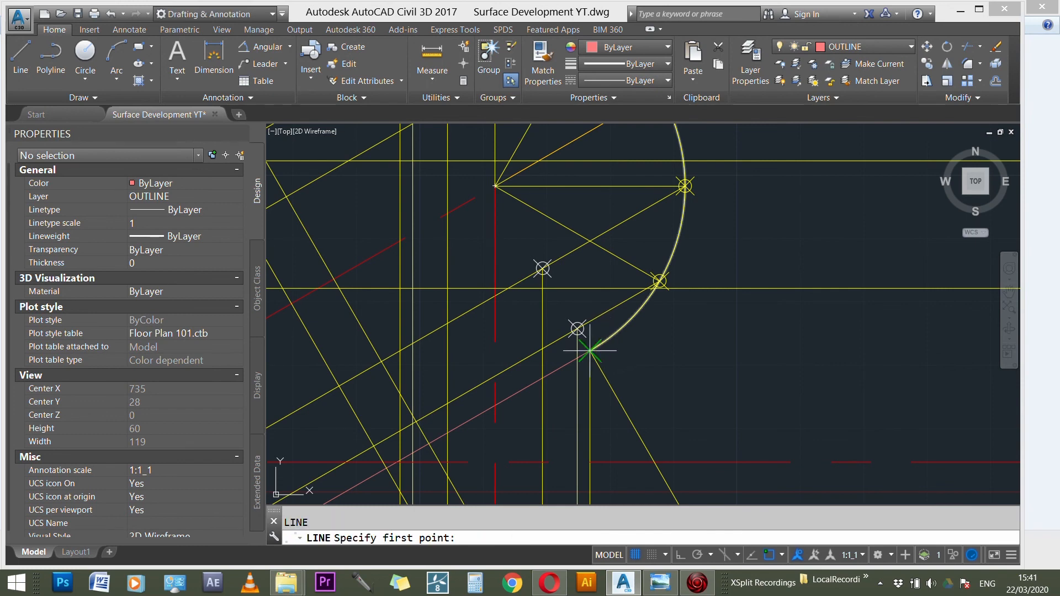
click(580, 331)
scroll(663, 338, down, 4)
scroll(549, 191, up, 5)
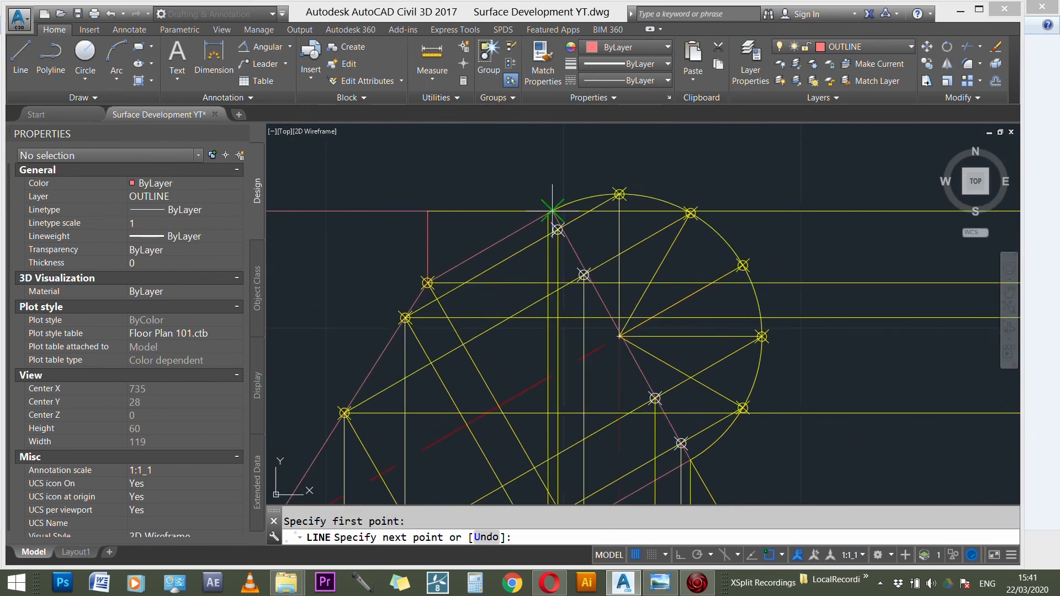
click(537, 203)
key(Escape)
scroll(697, 263, down, 8)
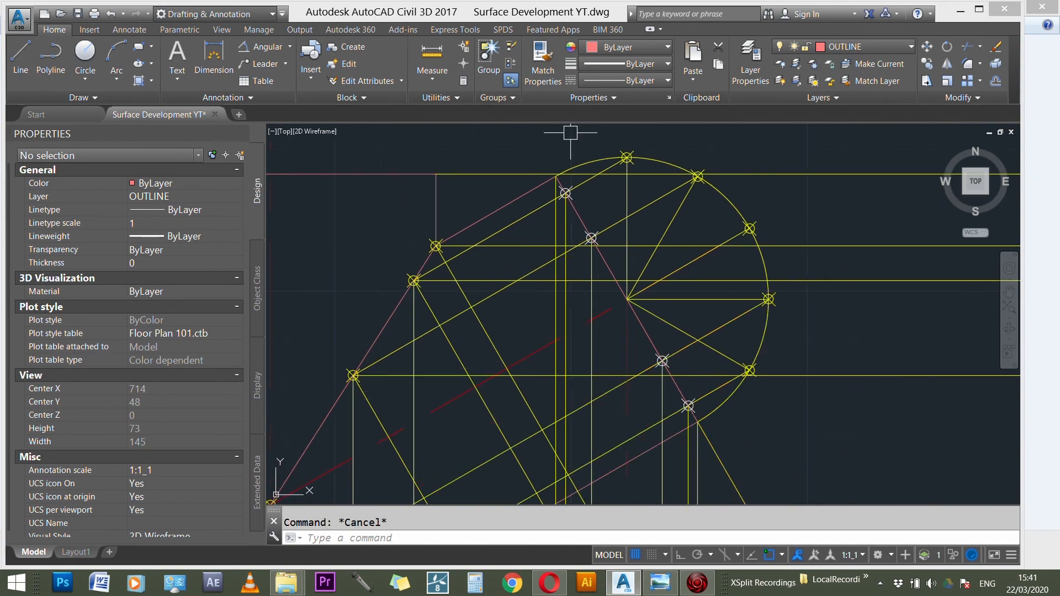
- Turn off the CONSTRUCTION layer to hide the construction lines
scroll(697, 263, down, 3)
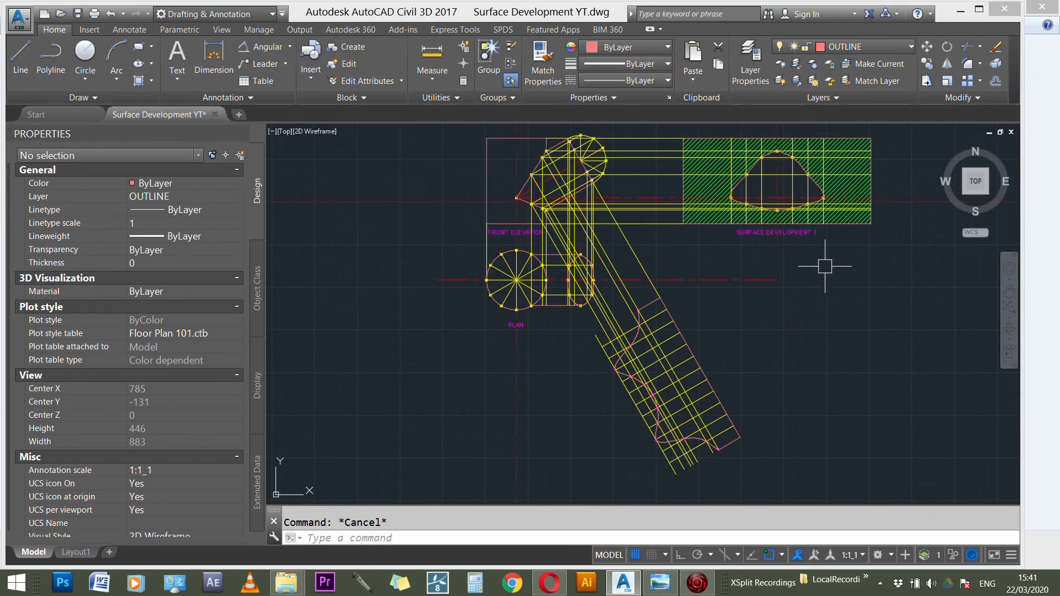
click(870, 48)
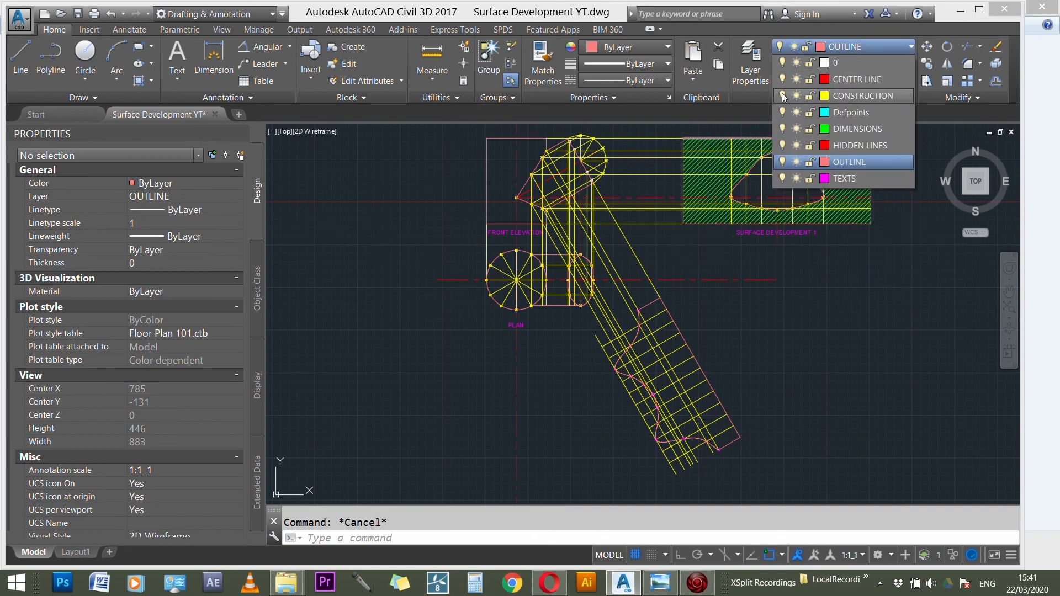
click(783, 97)
click(783, 98)
click(783, 97)
key(Escape)
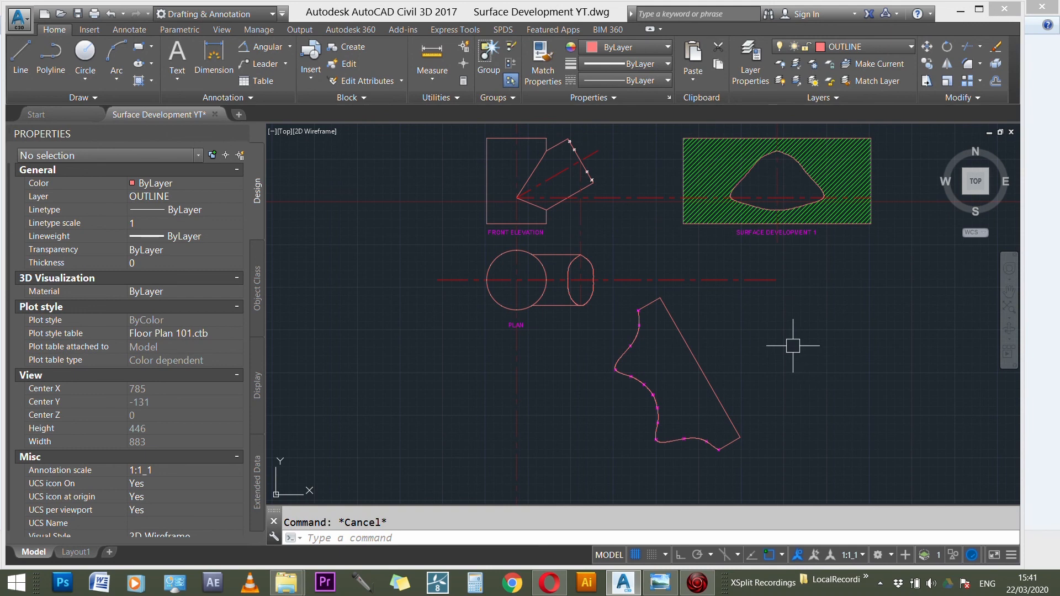
- Copy the SURFACE DEVELOPMENT 1 title below the branch development and change the copy's text to SURFACE DEVELOPMENT 2
key(Return)
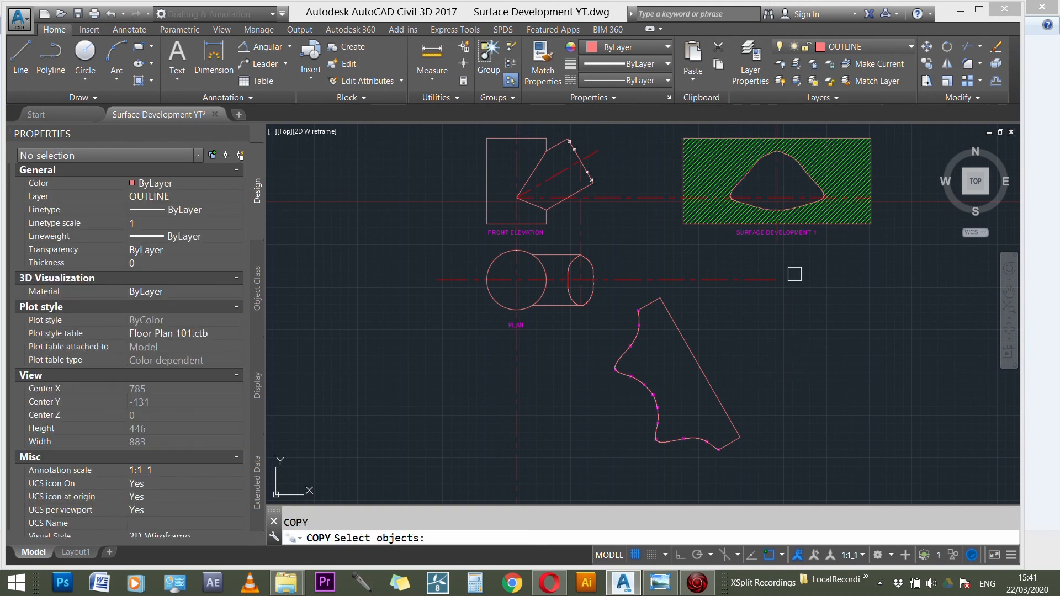
click(800, 238)
key(Return)
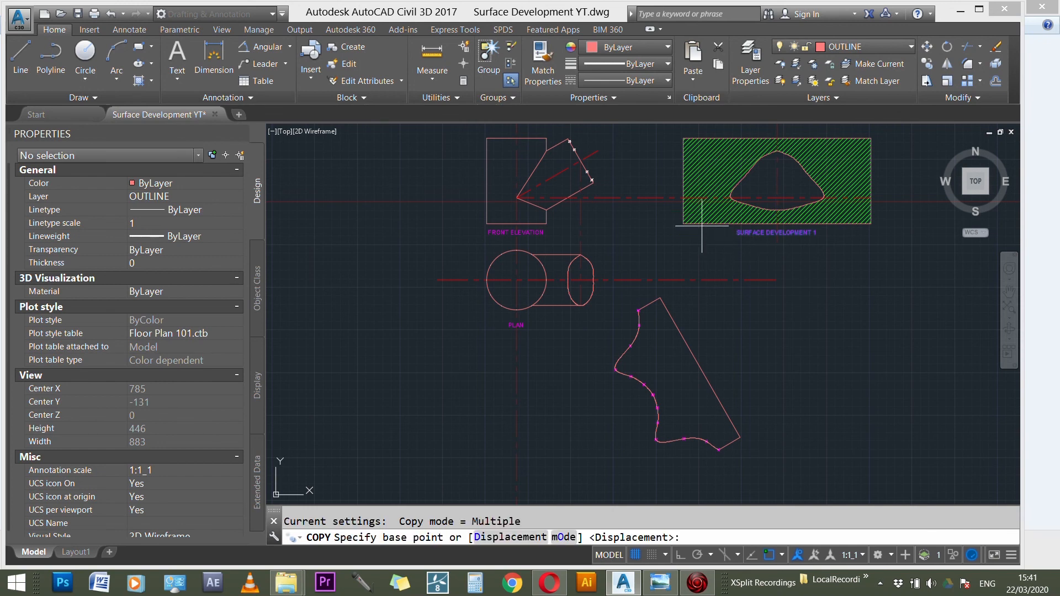
click(777, 224)
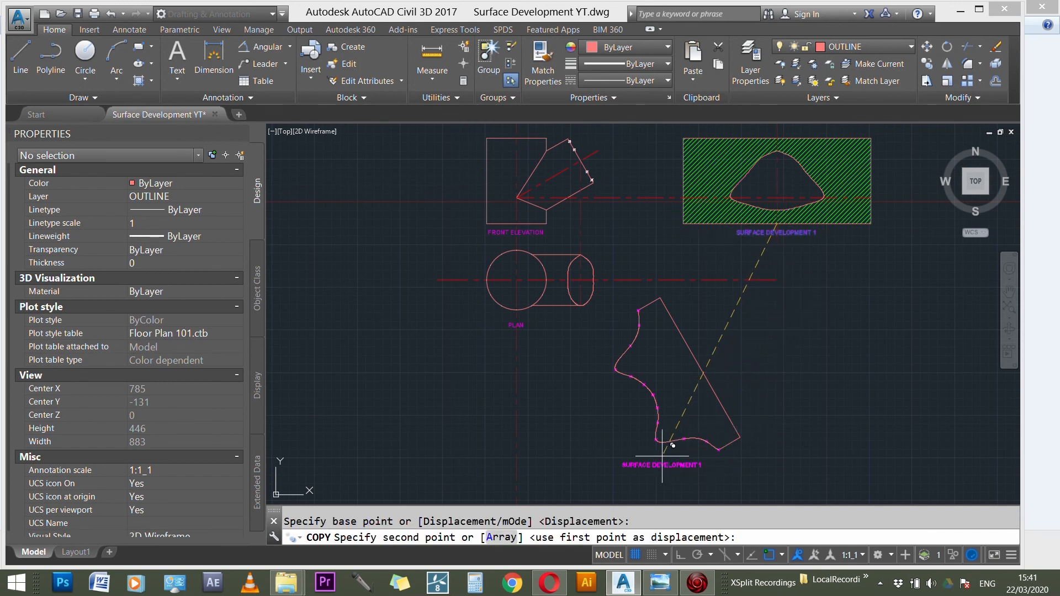
click(701, 459)
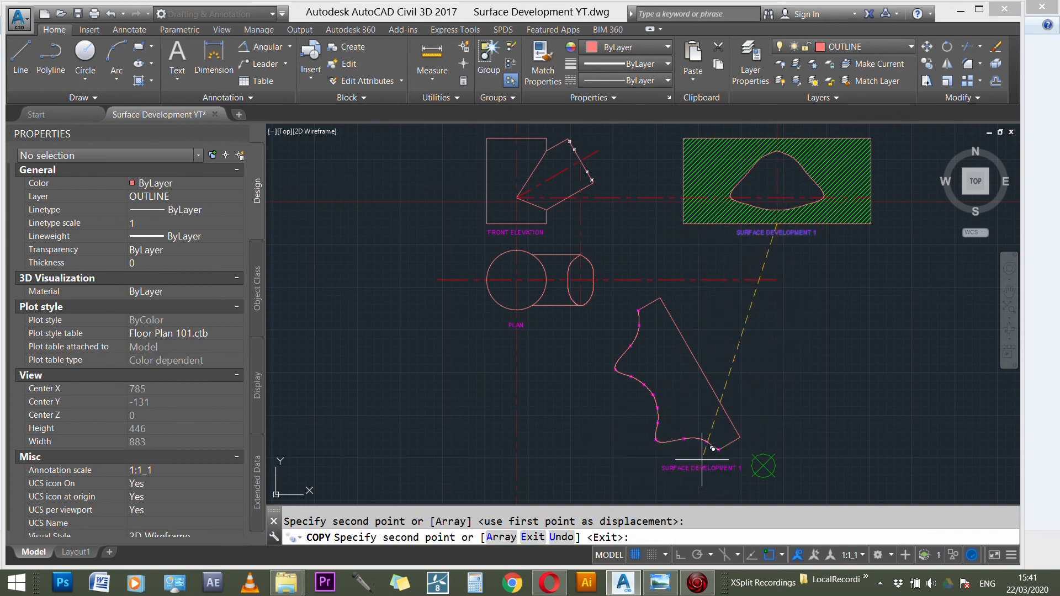
scroll(733, 473, up, 3)
key(Escape)
double_click(751, 465)
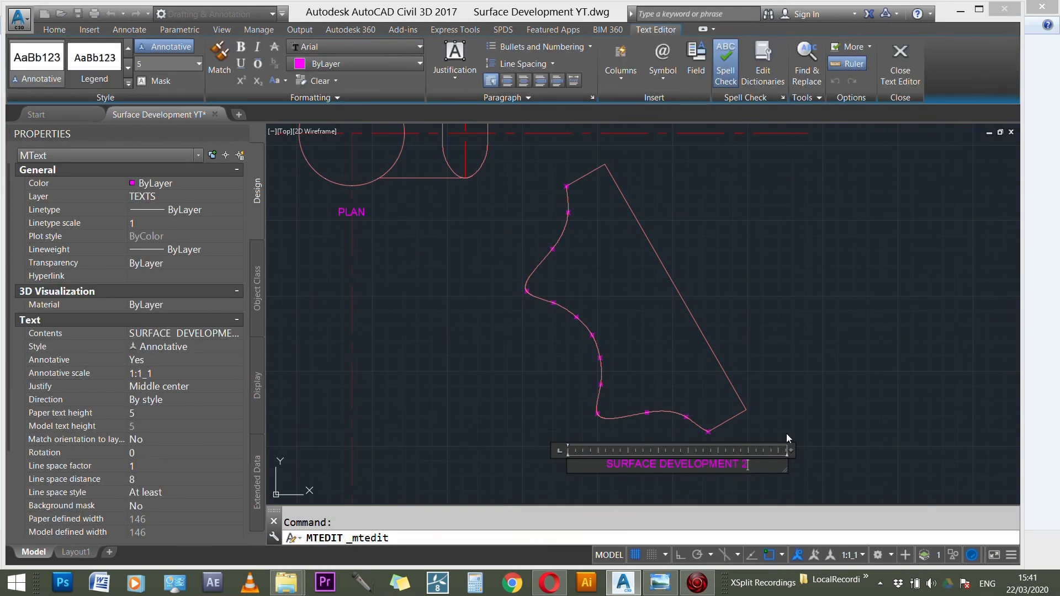
click(788, 437)
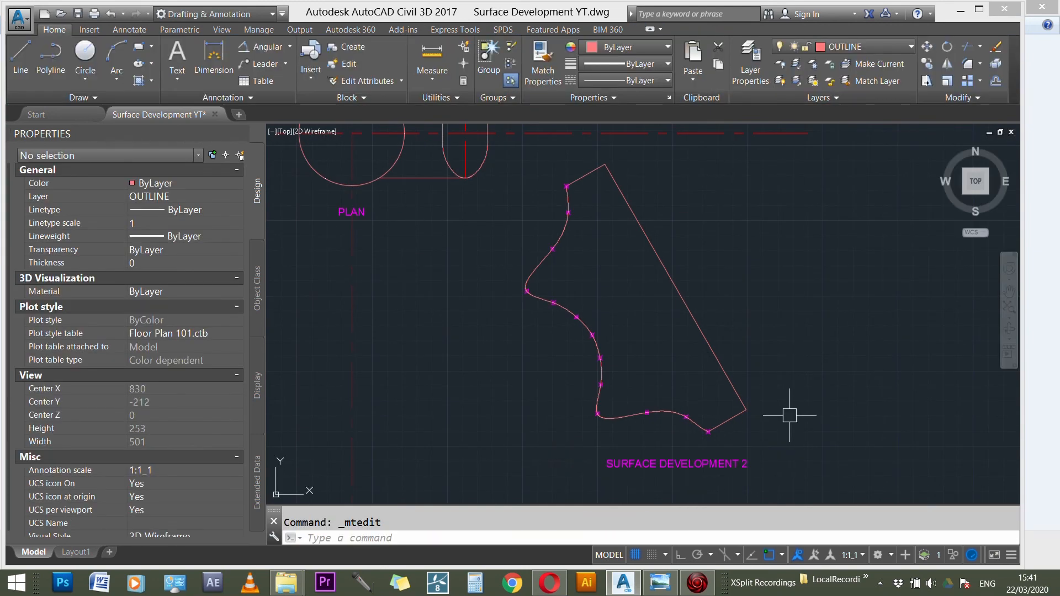
scroll(790, 415, down, 2)
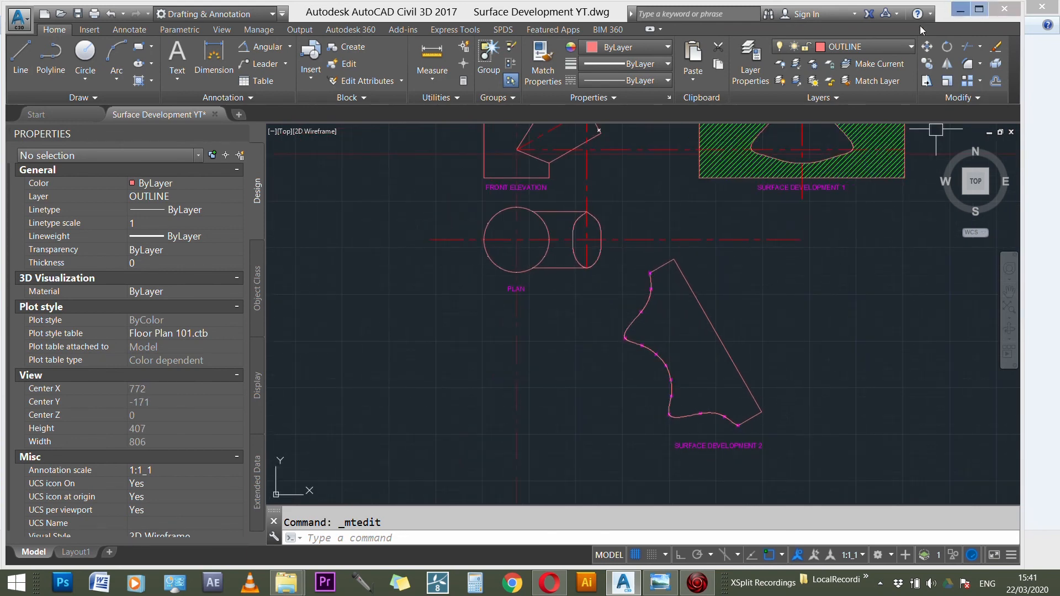
- Hatch the inside of the branch development on the DIMENSIONS layer with the JIS_WOOD pattern at scale 5
click(889, 47)
click(857, 129)
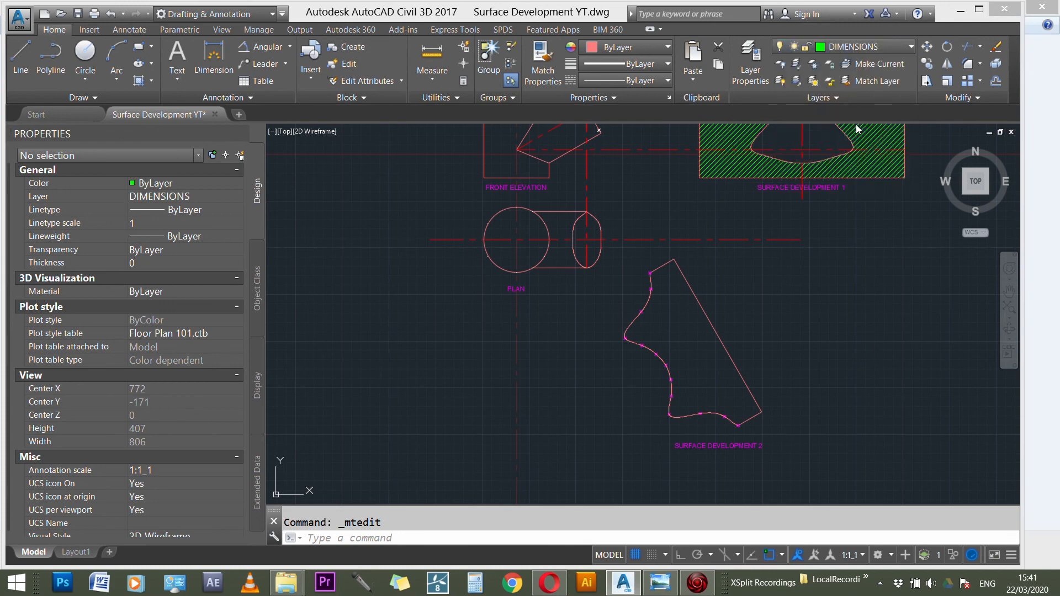
click(733, 261)
text(H)
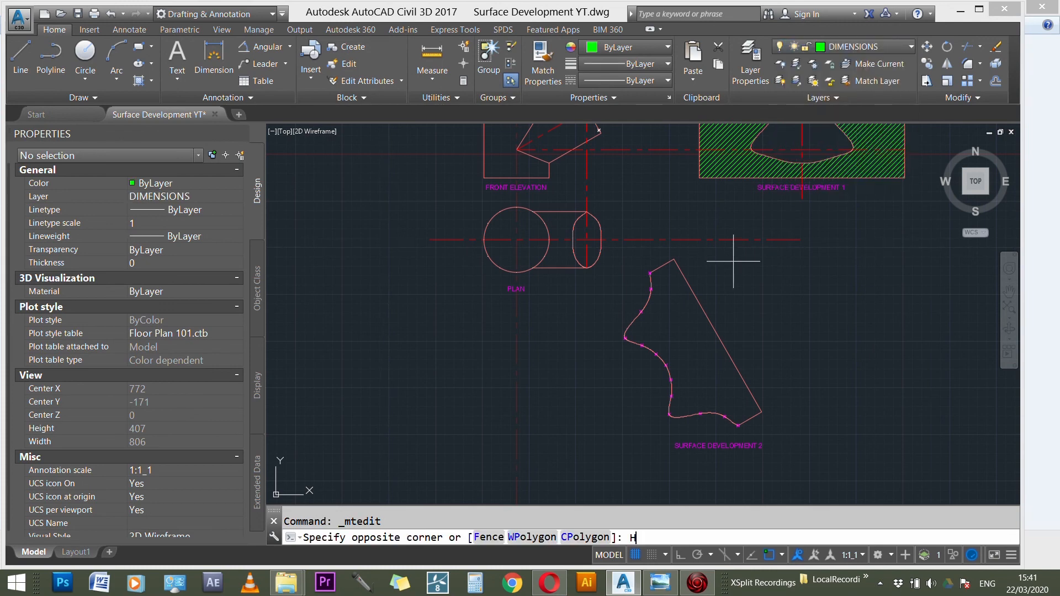
key(Return)
click(699, 337)
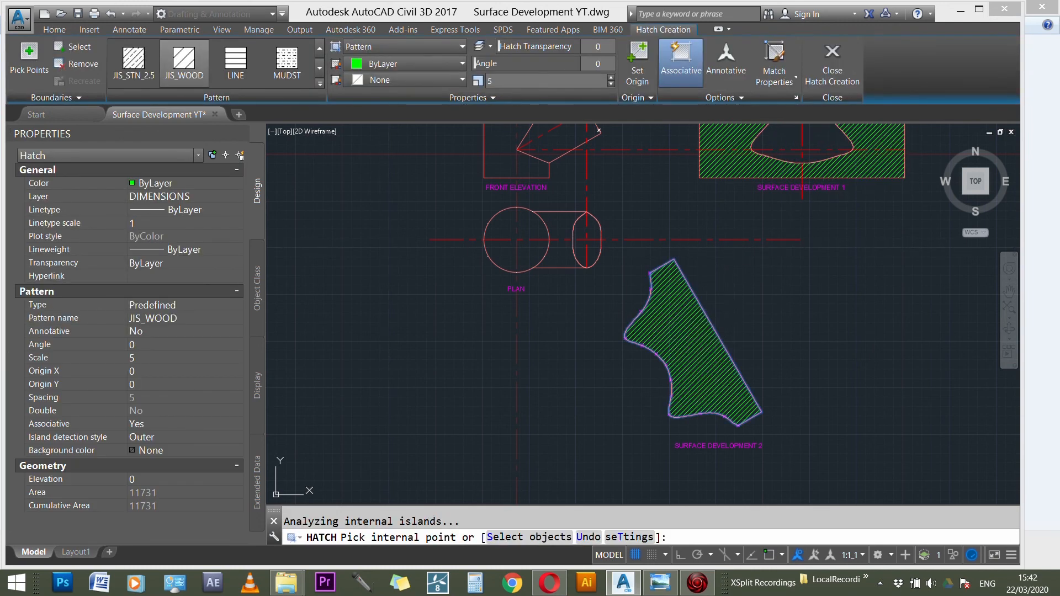
key(Escape)
- Turn the CONSTRUCTION layer back on to show the construction lines
scroll(767, 381, down, 2)
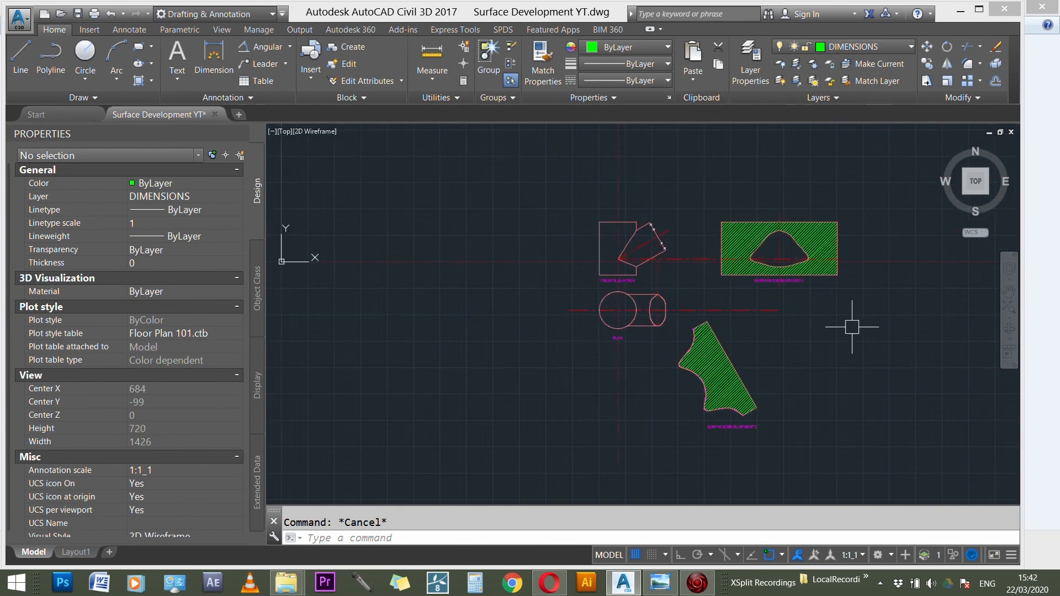
scroll(857, 371, up, 1)
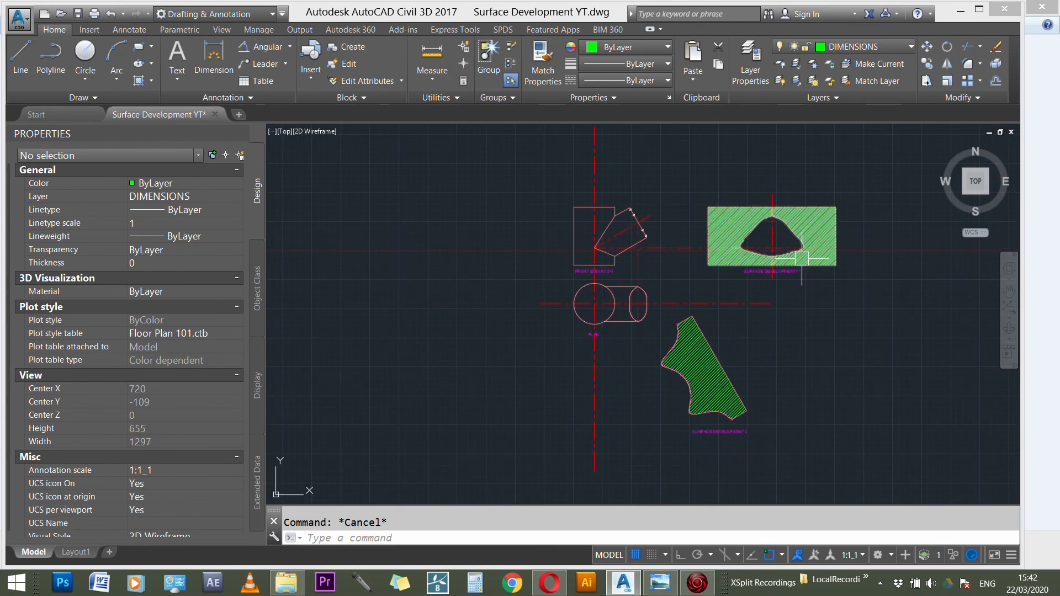
scroll(772, 298, up, 4)
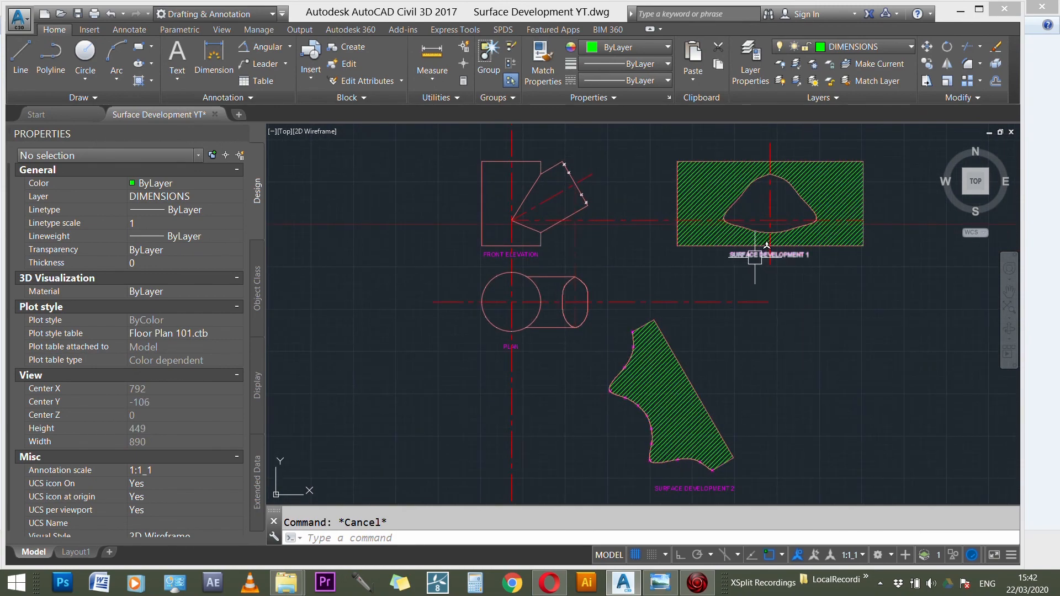
click(909, 47)
click(782, 97)
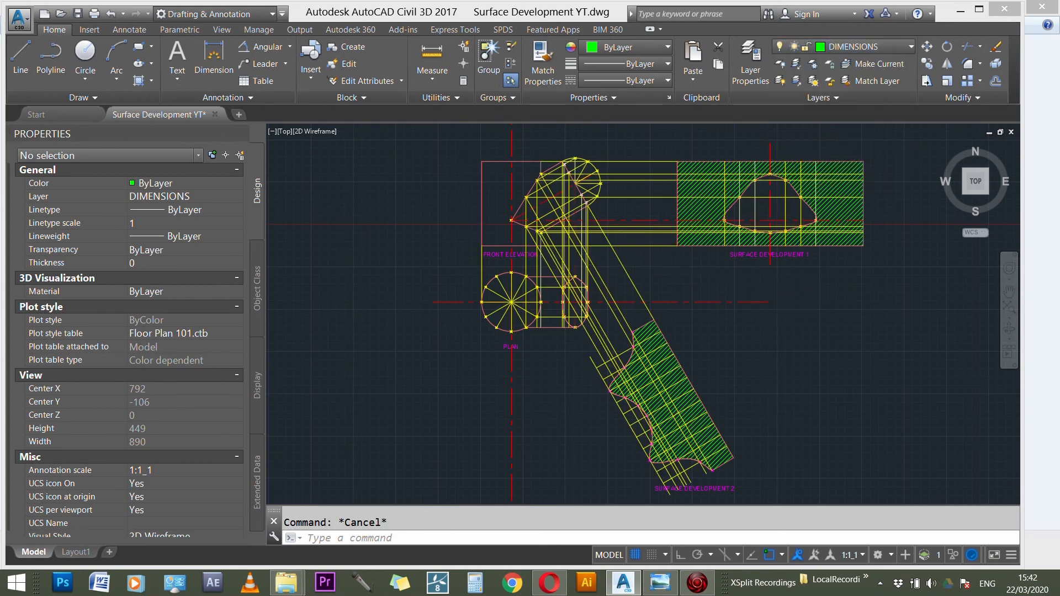
- Switch to Windows Photo Viewer to compare the drawing with the reference figure of intersecting pipes, and return to AutoCAD
scroll(604, 264, down, 1)
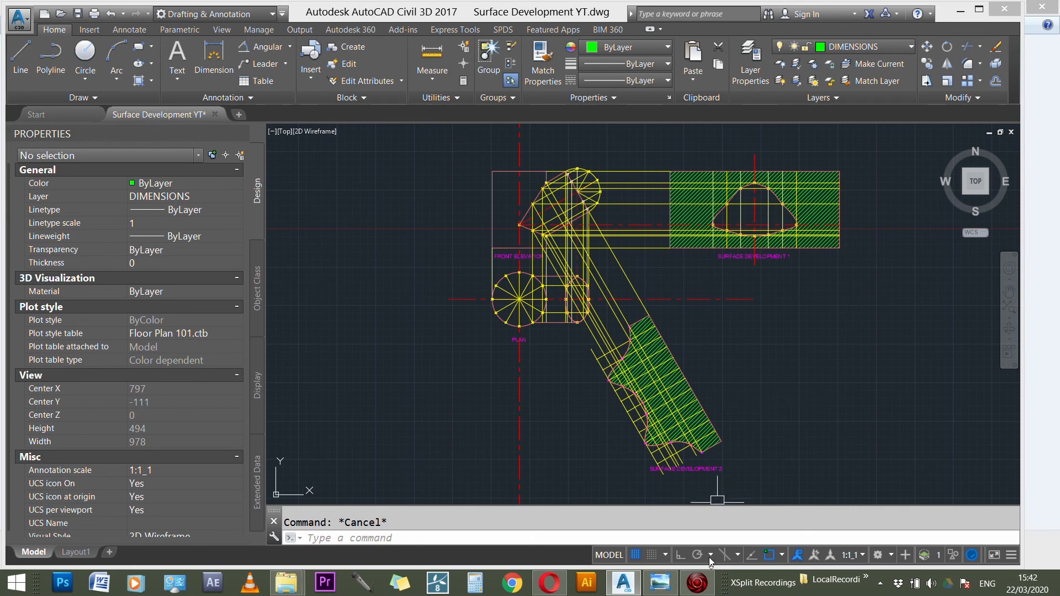
click(658, 583)
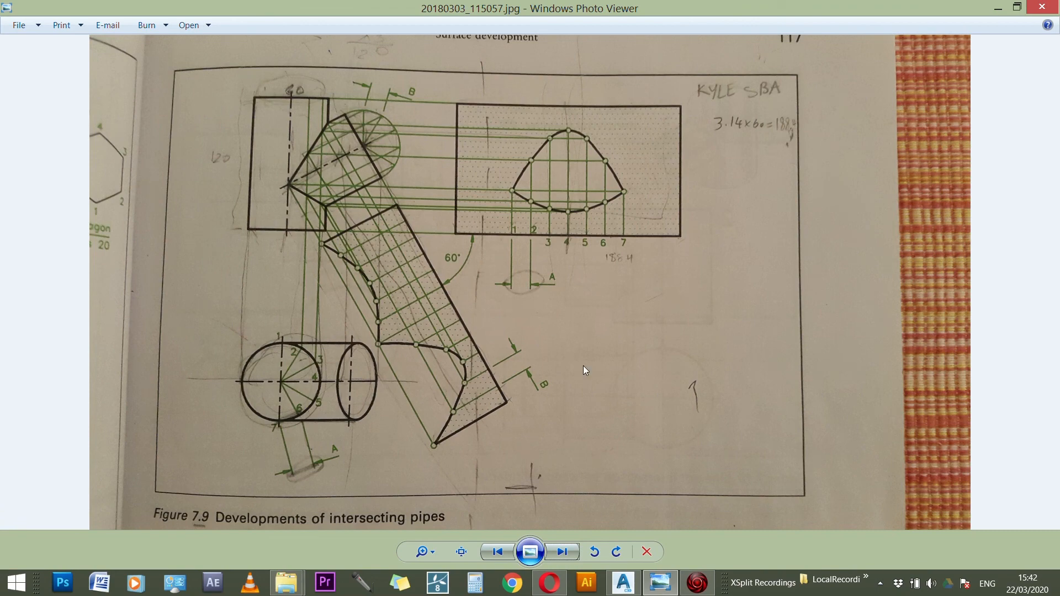
click(623, 583)
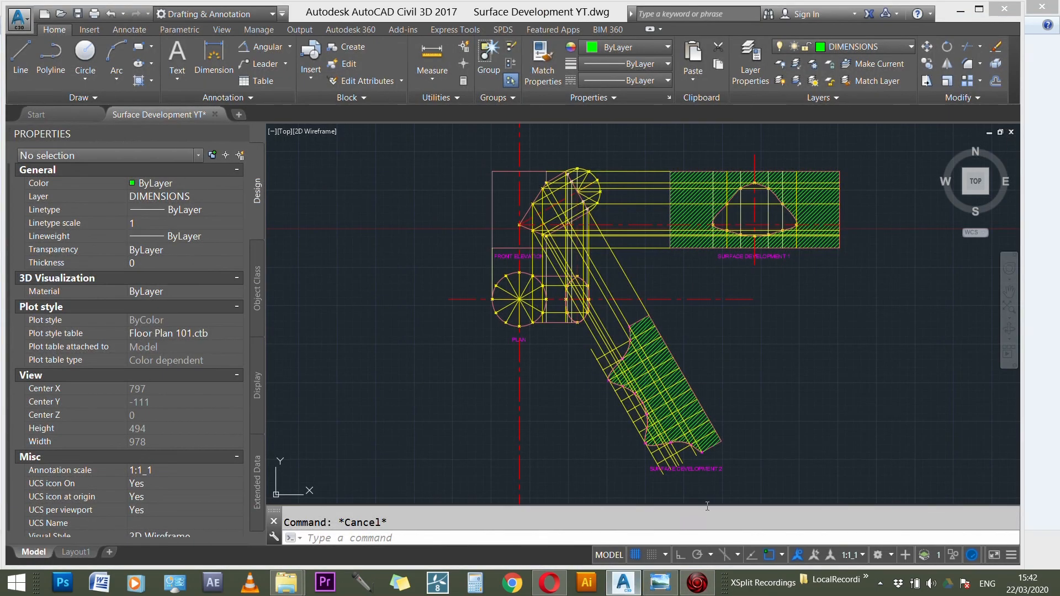